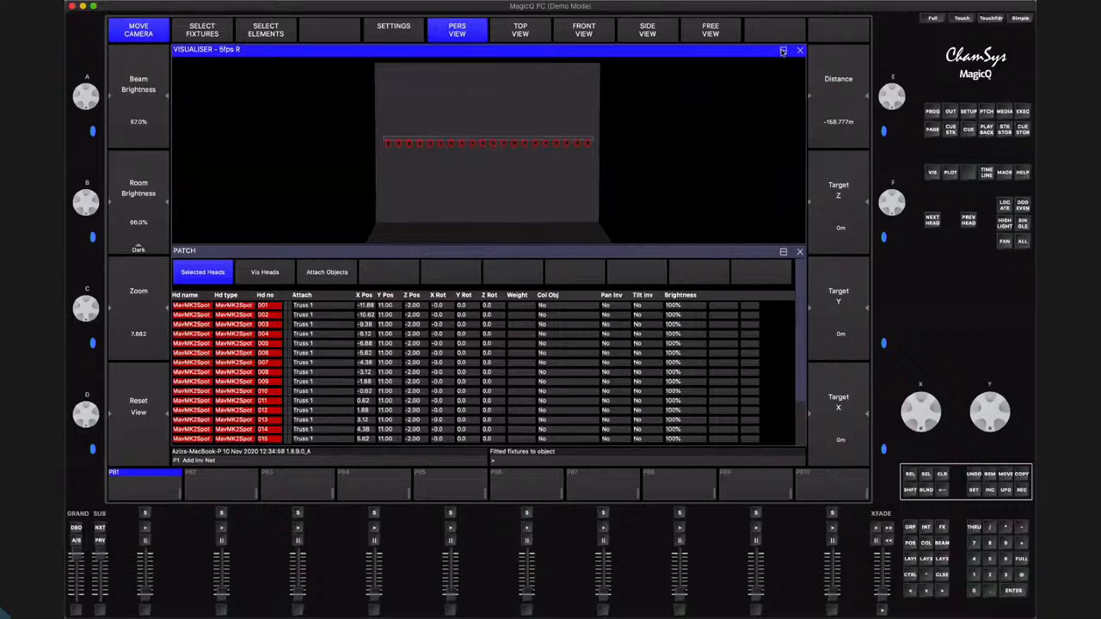
# Arrange the Visualiser and Patch windows as two stacked half-height windows on the internal display
pyautogui.click(783, 50)
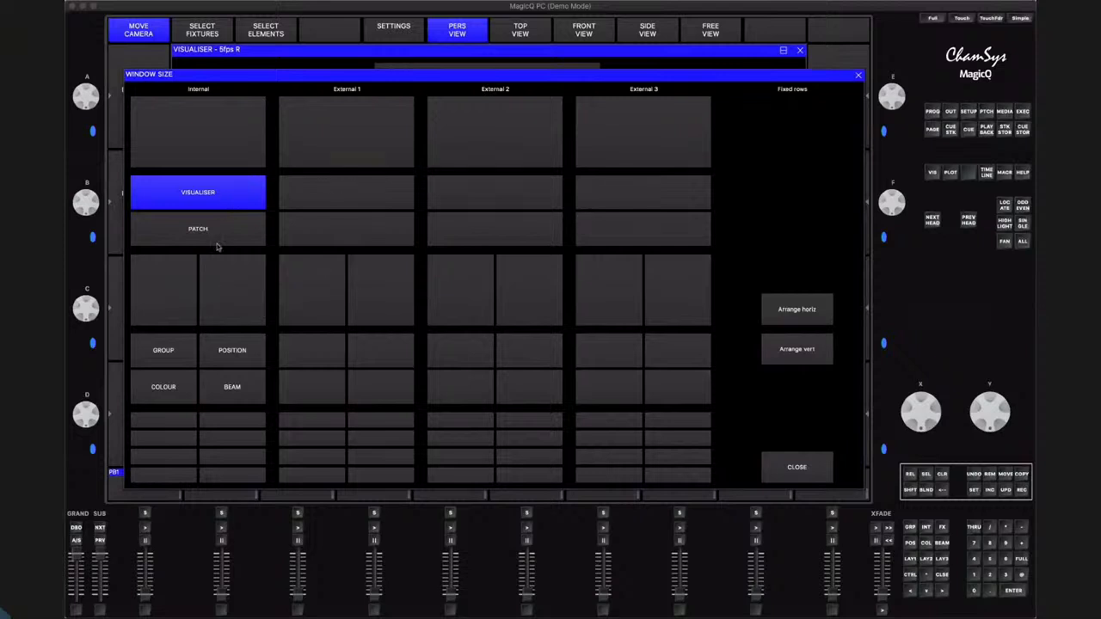
pyautogui.click(217, 197)
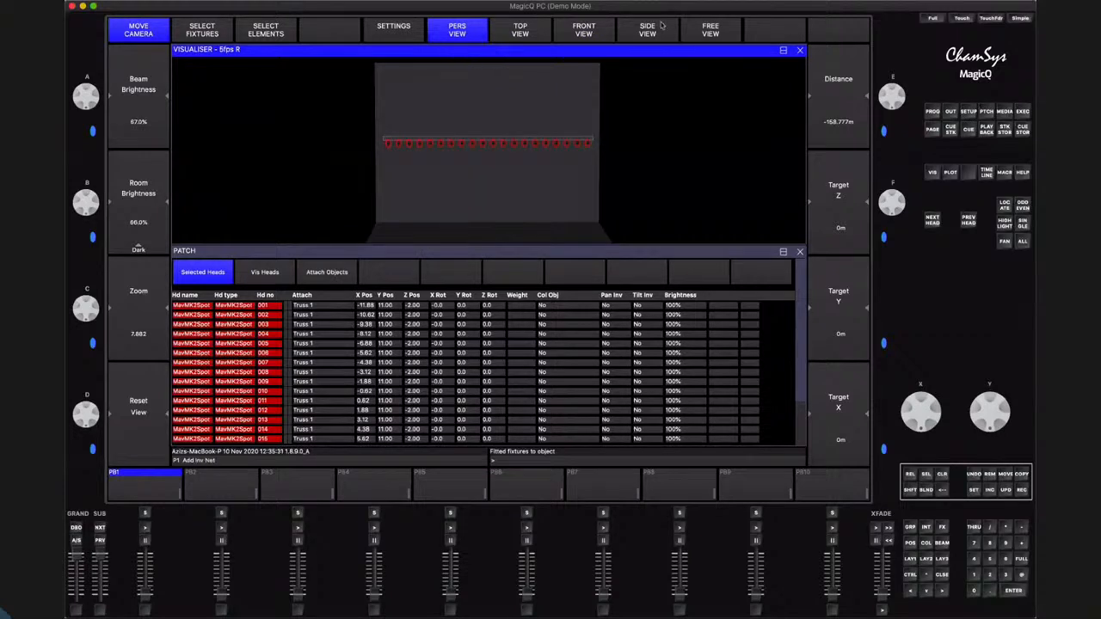
pyautogui.click(484, 54)
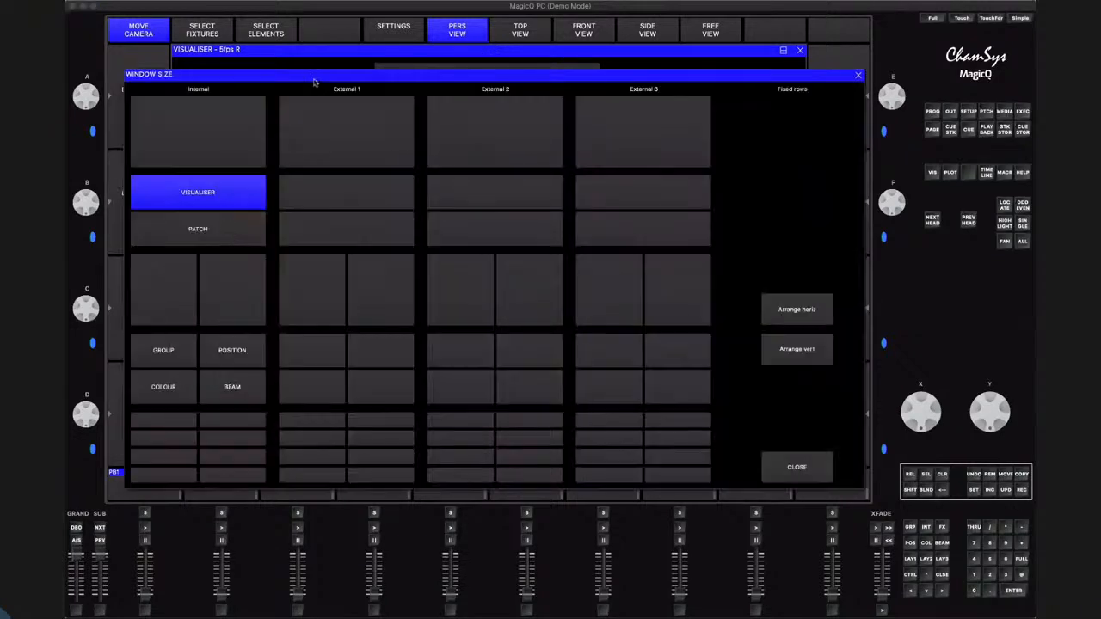
pyautogui.click(212, 190)
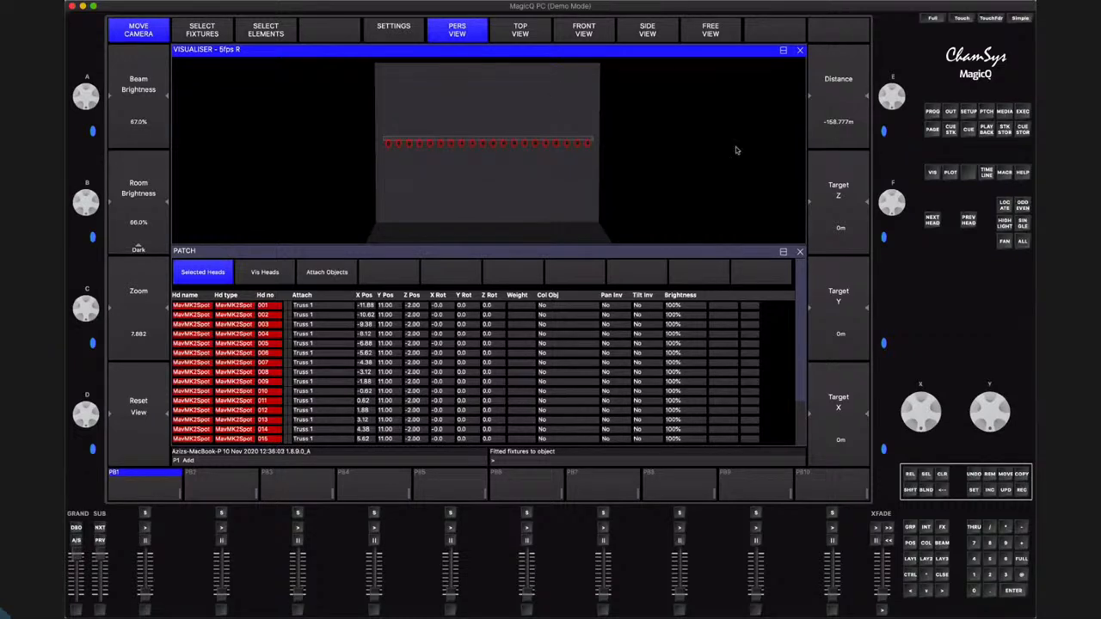
pyautogui.click(784, 253)
pyautogui.click(234, 229)
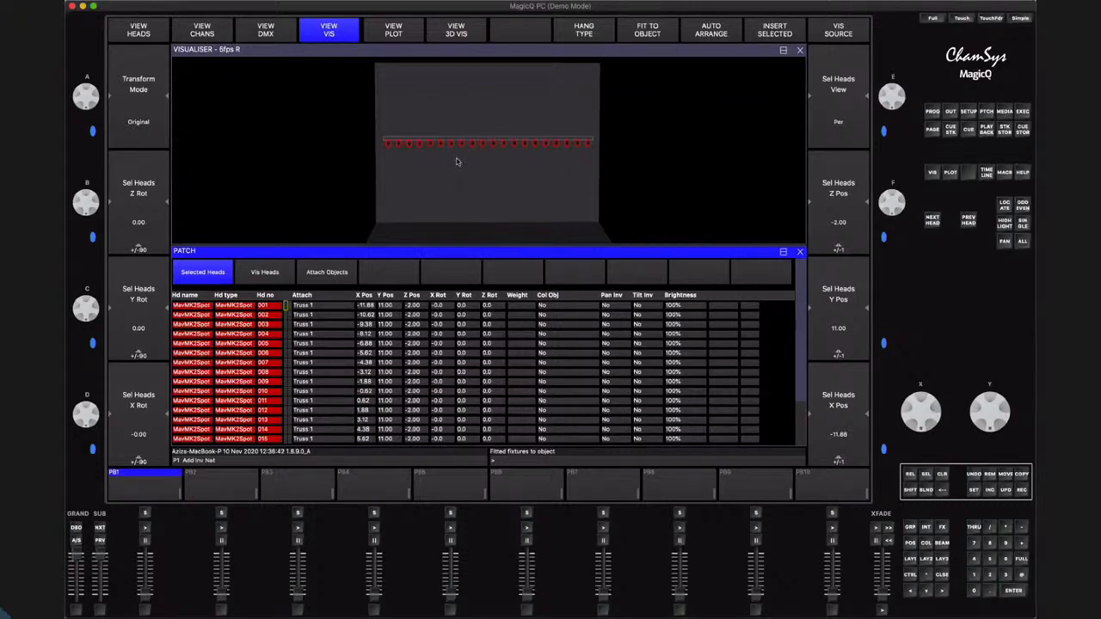
pyautogui.click(451, 158)
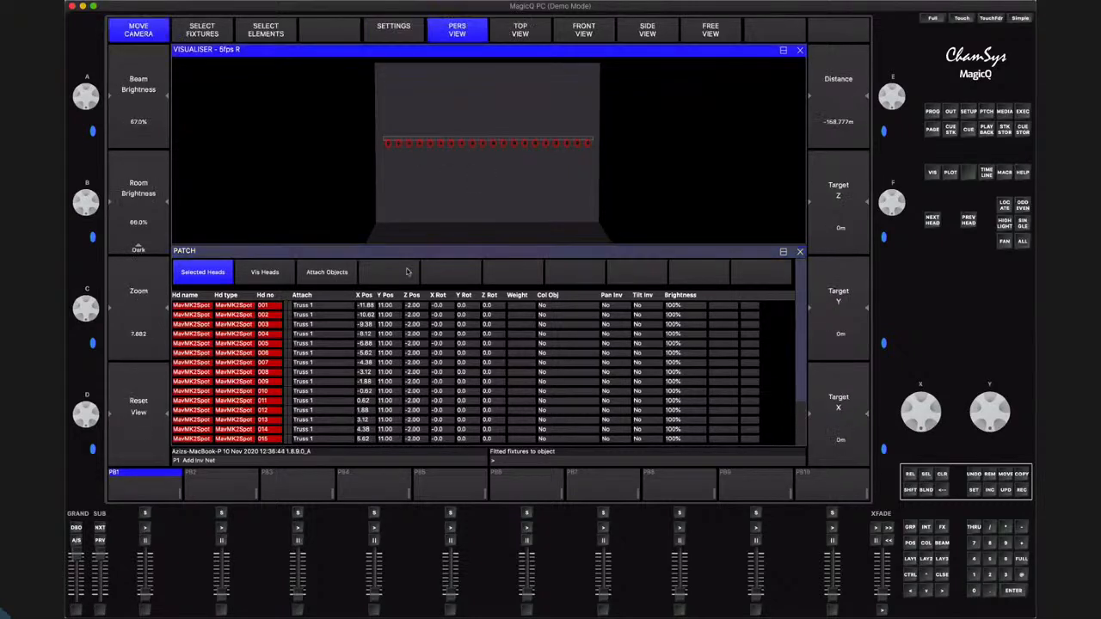
pyautogui.click(401, 255)
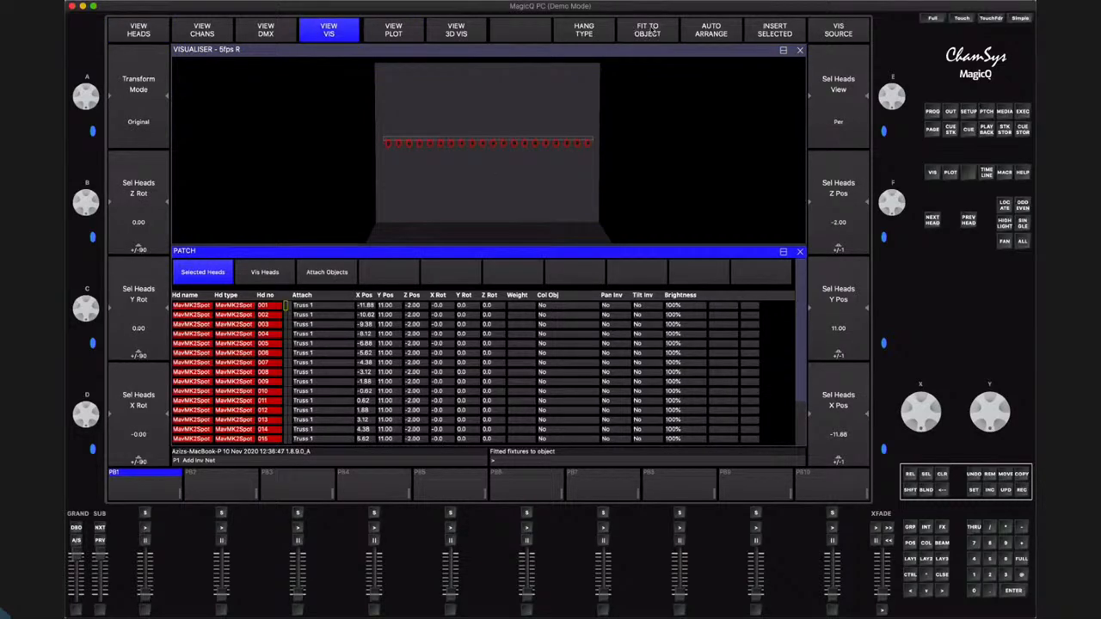
pyautogui.click(410, 146)
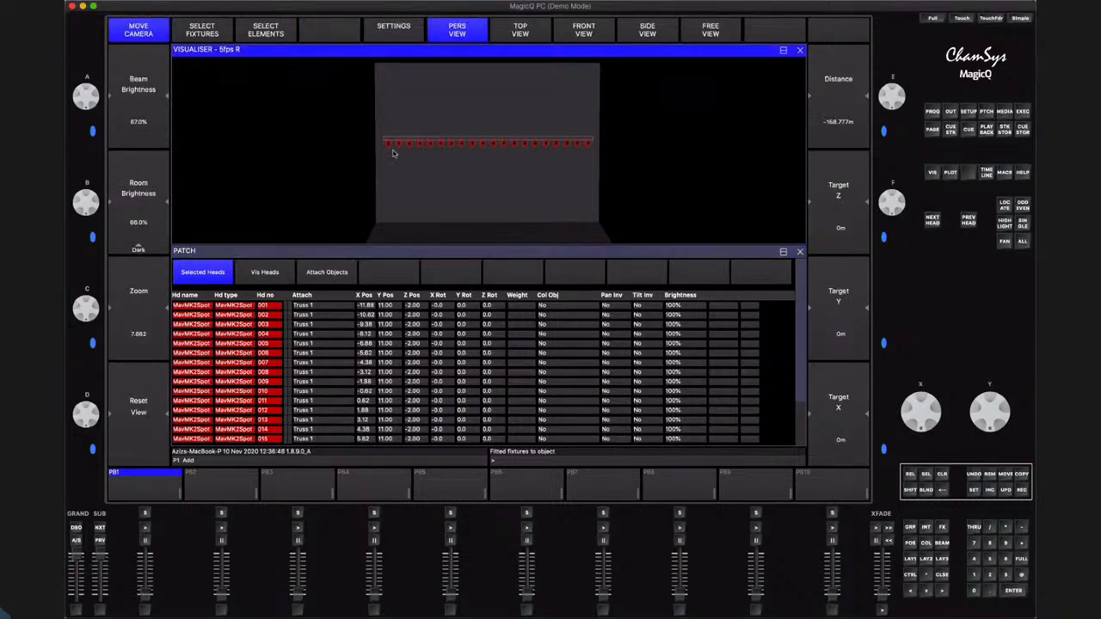
# Raise the straight truss, together with its attached fixtures, to a Y position of 12.10 m
pyautogui.moveTo(467, 171); pyautogui.dragTo(347, 244)
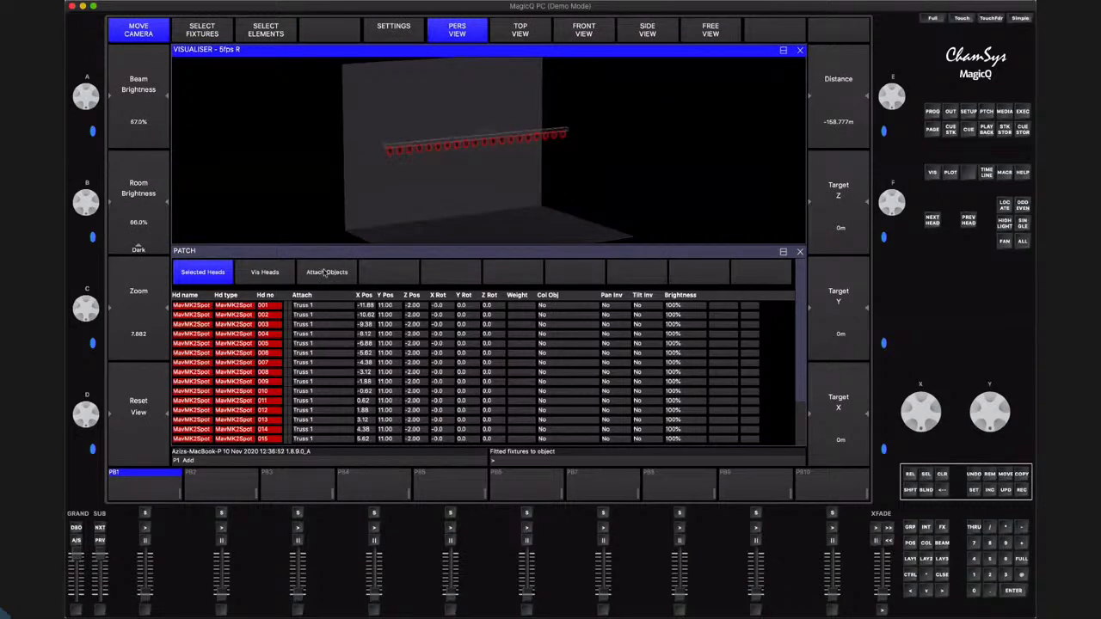
pyautogui.click(324, 273)
pyautogui.click(320, 273)
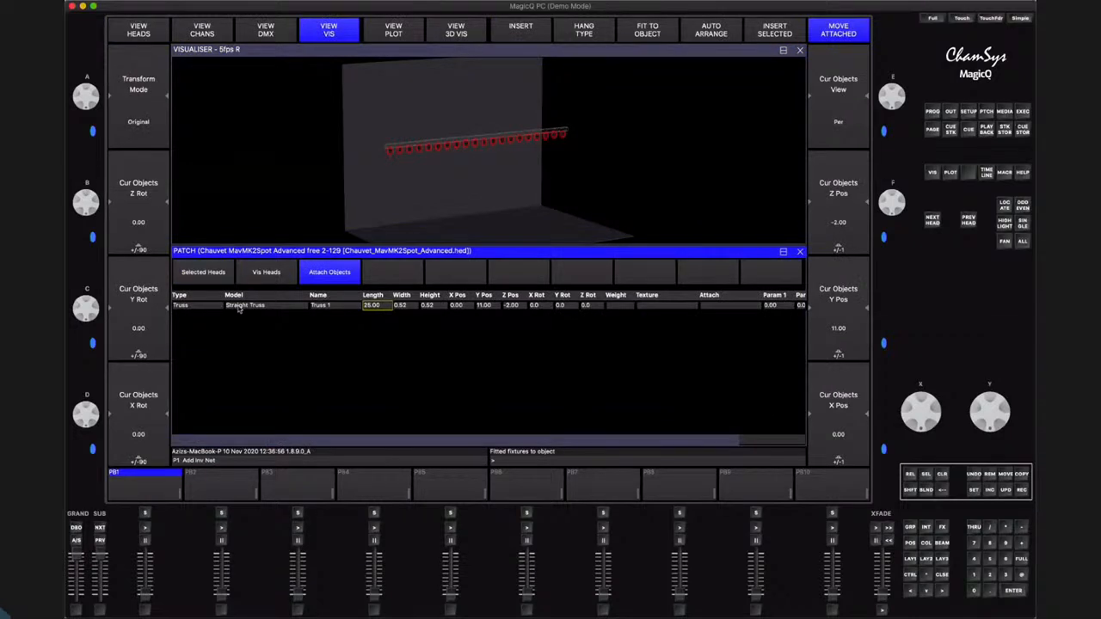
pyautogui.click(239, 308)
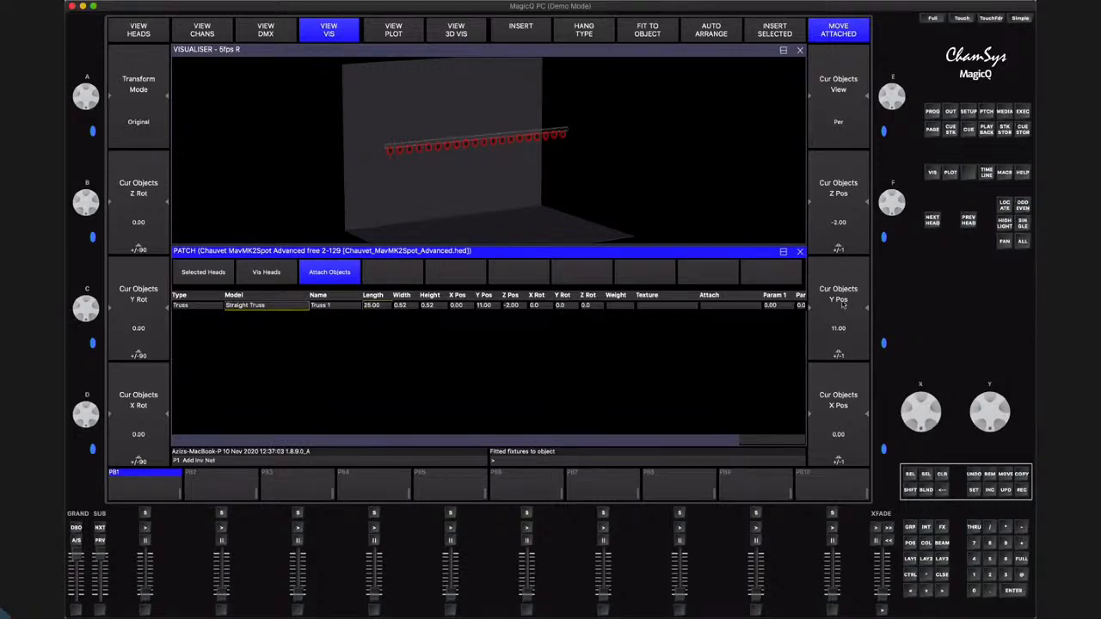
pyautogui.scroll(8, 1002, 414)
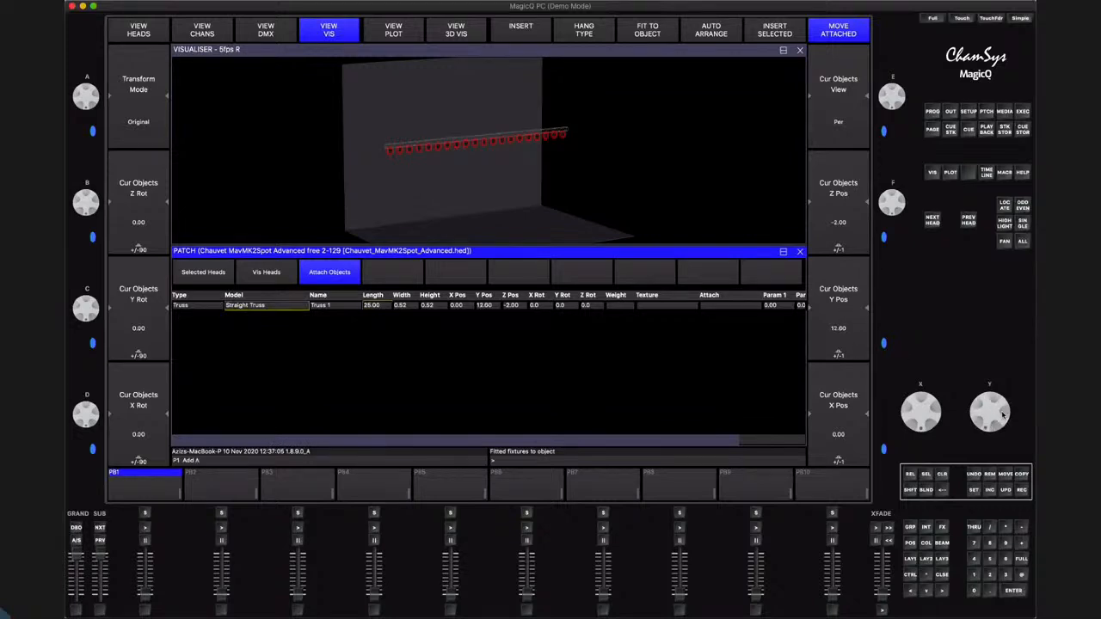
pyautogui.scroll(8, 1003, 414)
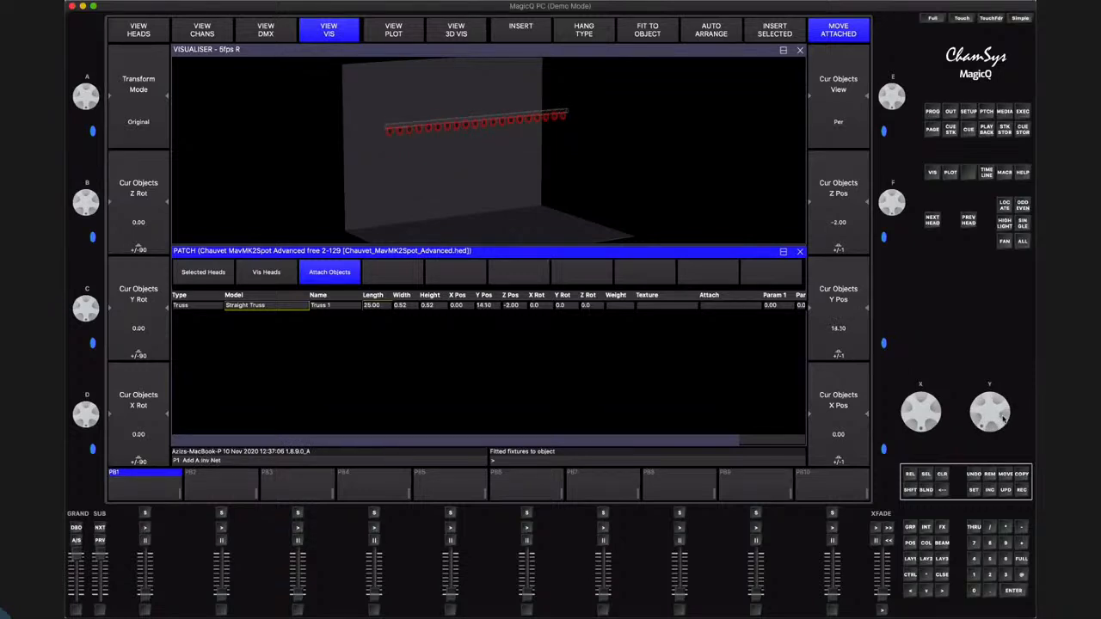
pyautogui.scroll(-10, 1003, 413)
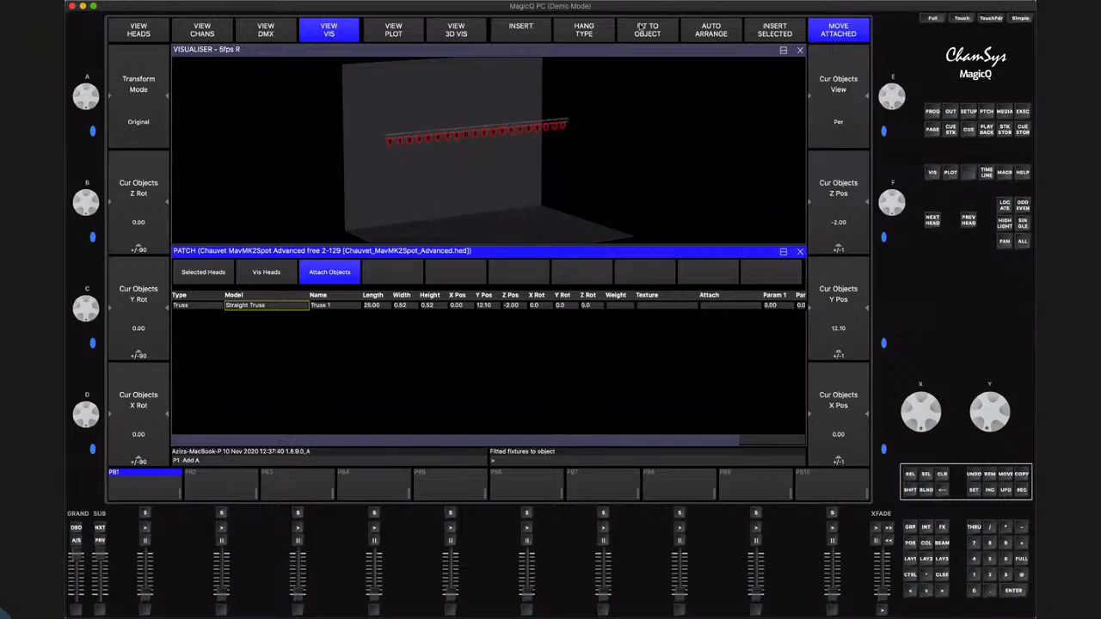
# Change the model of Truss 1 to Curved Truss
pyautogui.click(535, 52)
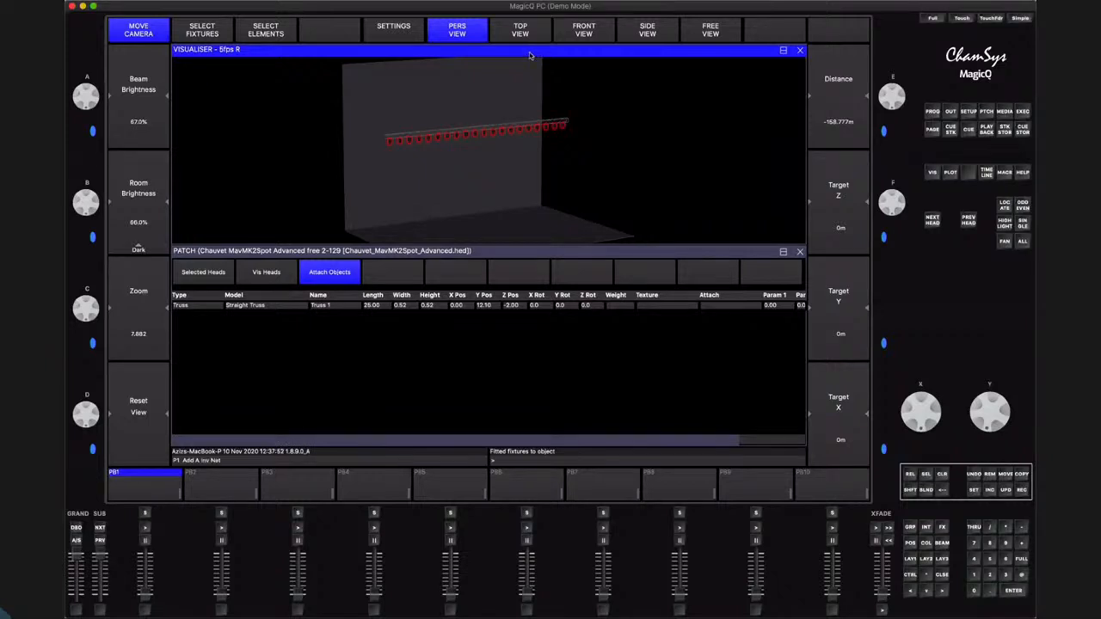
pyautogui.moveTo(564, 189); pyautogui.dragTo(496, 165)
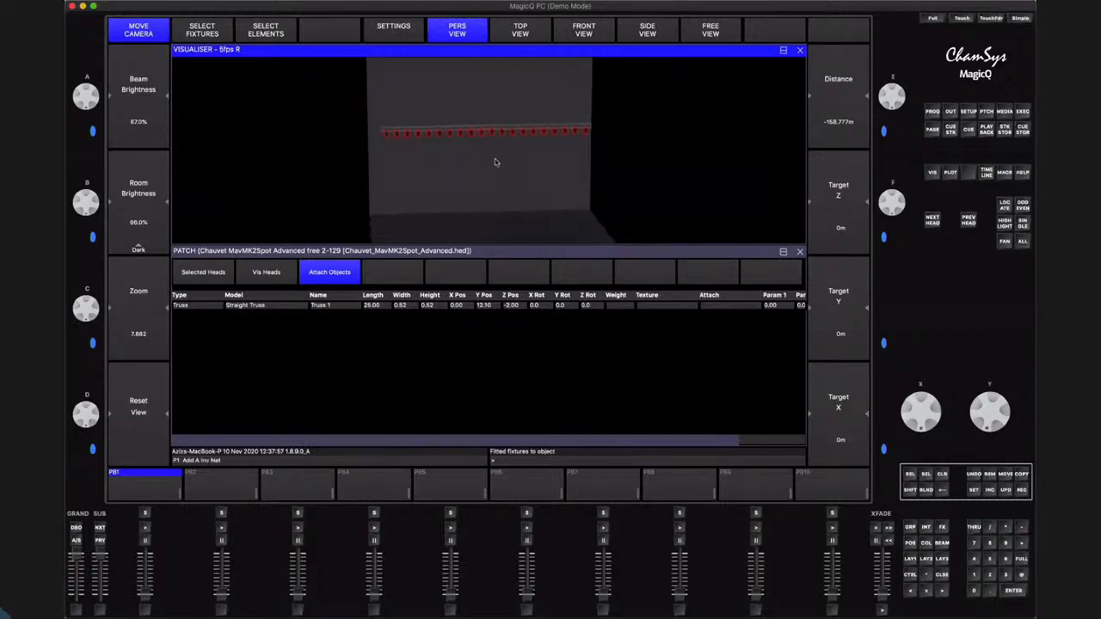
pyautogui.click(454, 336)
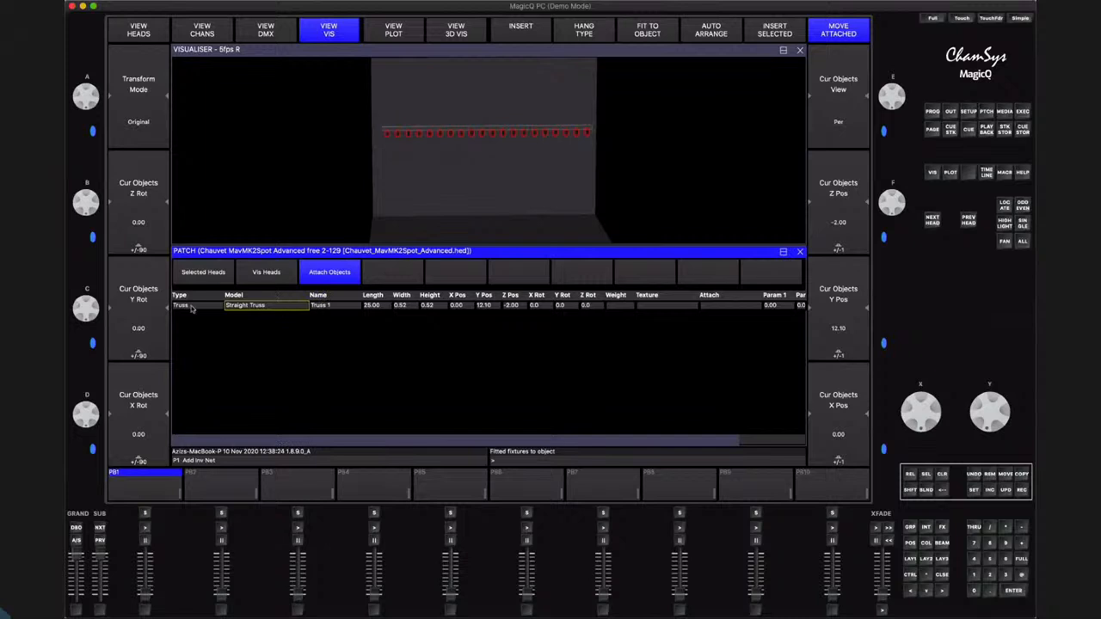
pyautogui.click(252, 306)
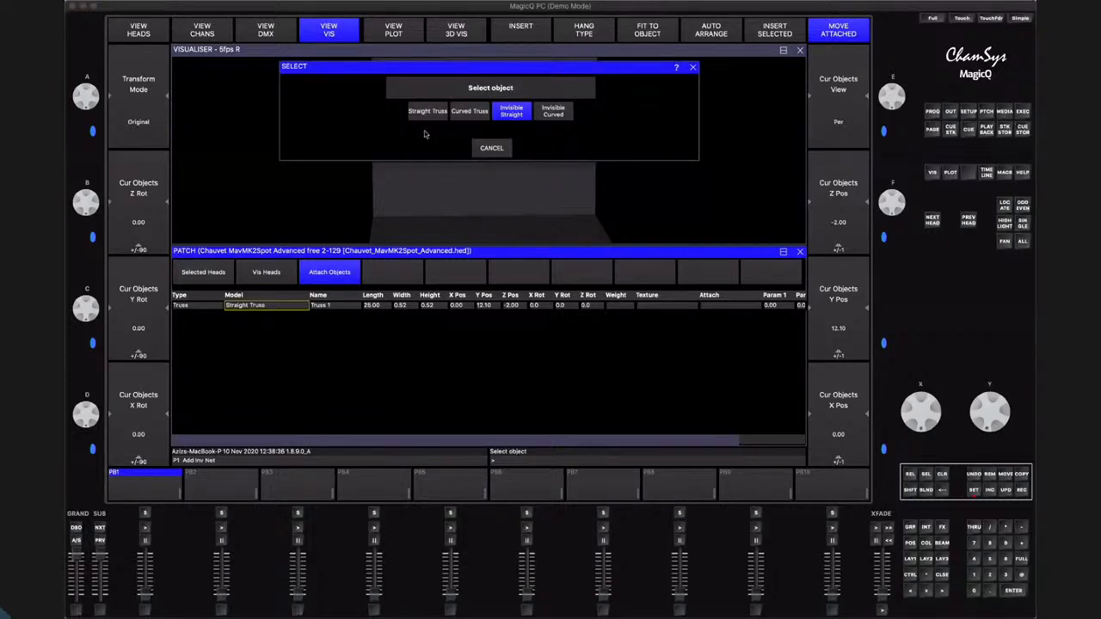
pyautogui.click(469, 112)
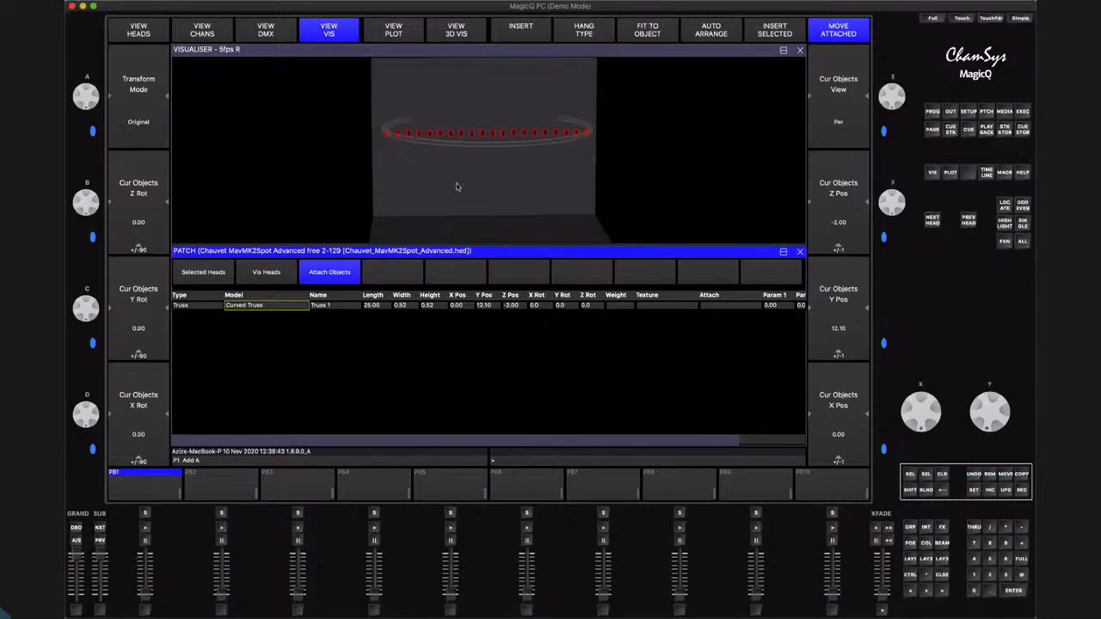
# Fit the selected MavMK2Spot heads to the curved Truss 1
pyautogui.click(496, 192)
pyautogui.moveTo(496, 192); pyautogui.dragTo(657, 187)
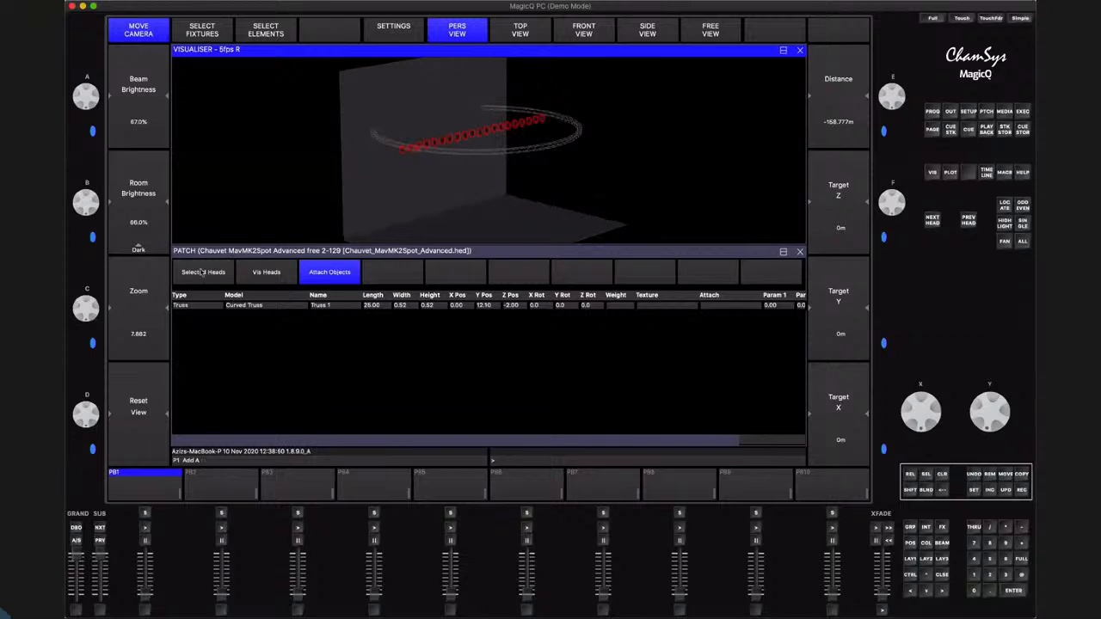
pyautogui.click(203, 272)
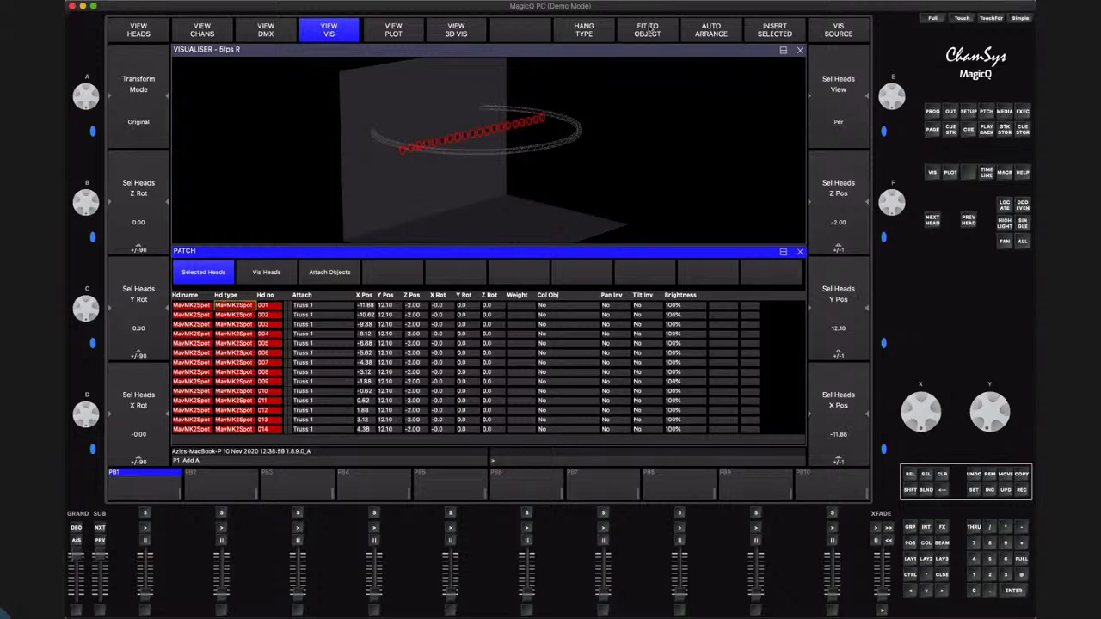
pyautogui.click(648, 29)
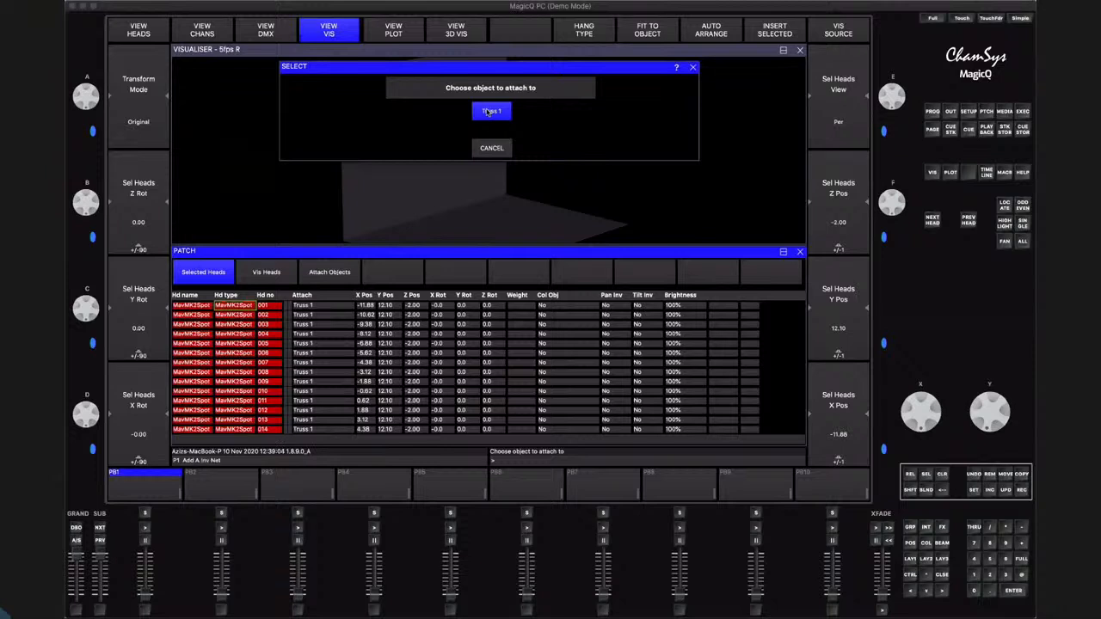
pyautogui.click(490, 111)
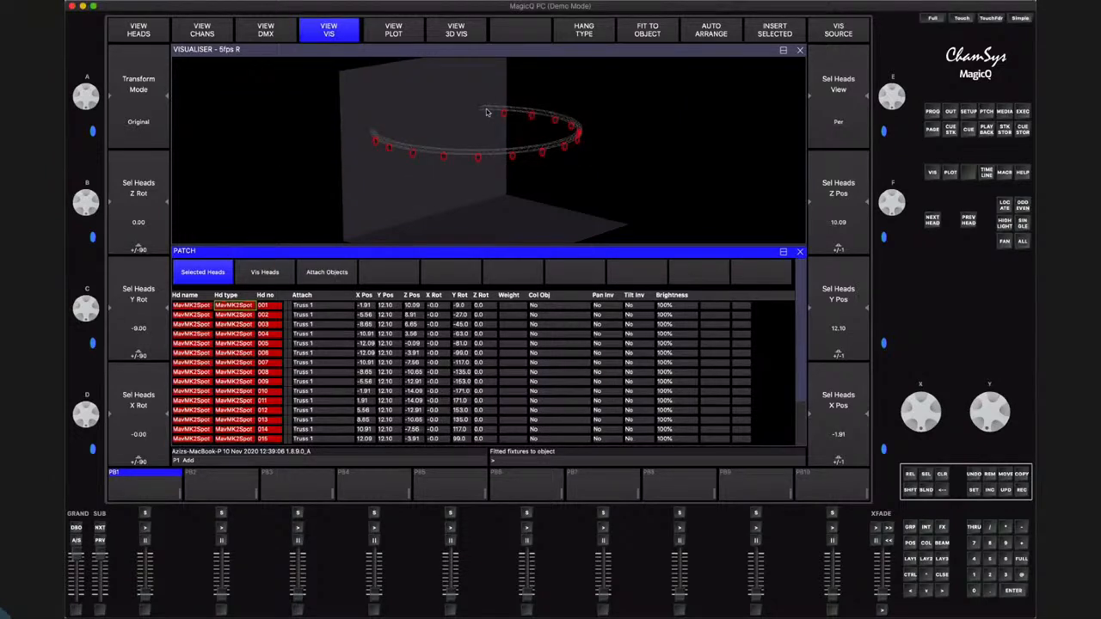
# Move the curved truss with its attached heads to a Z position of 2.30 m
pyautogui.click(320, 274)
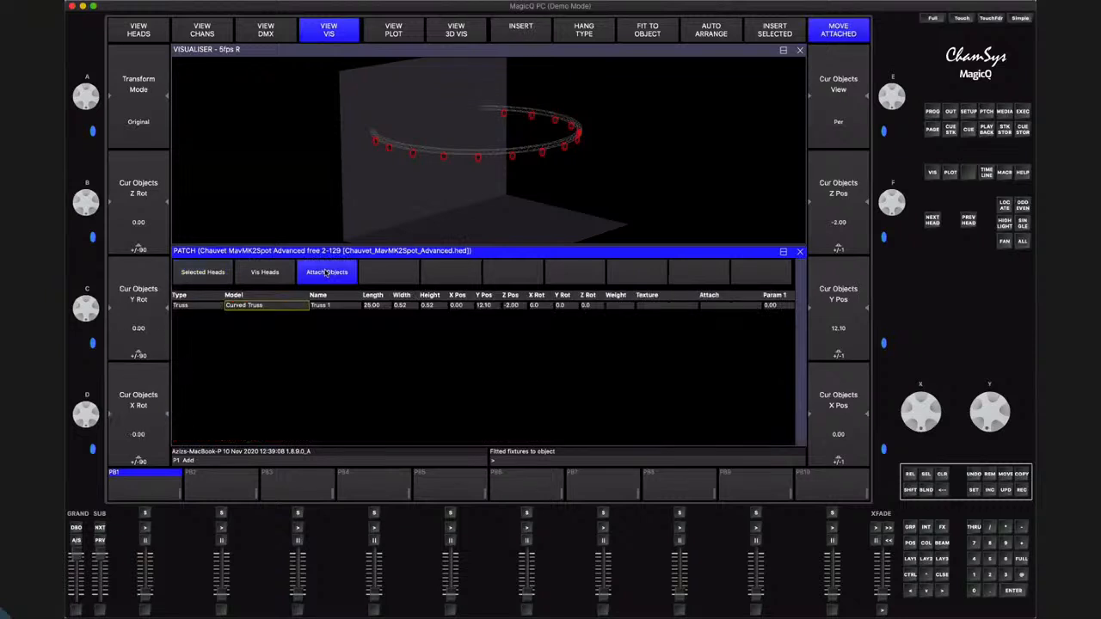
pyautogui.moveTo(899, 206); pyautogui.dragTo(910, 224)
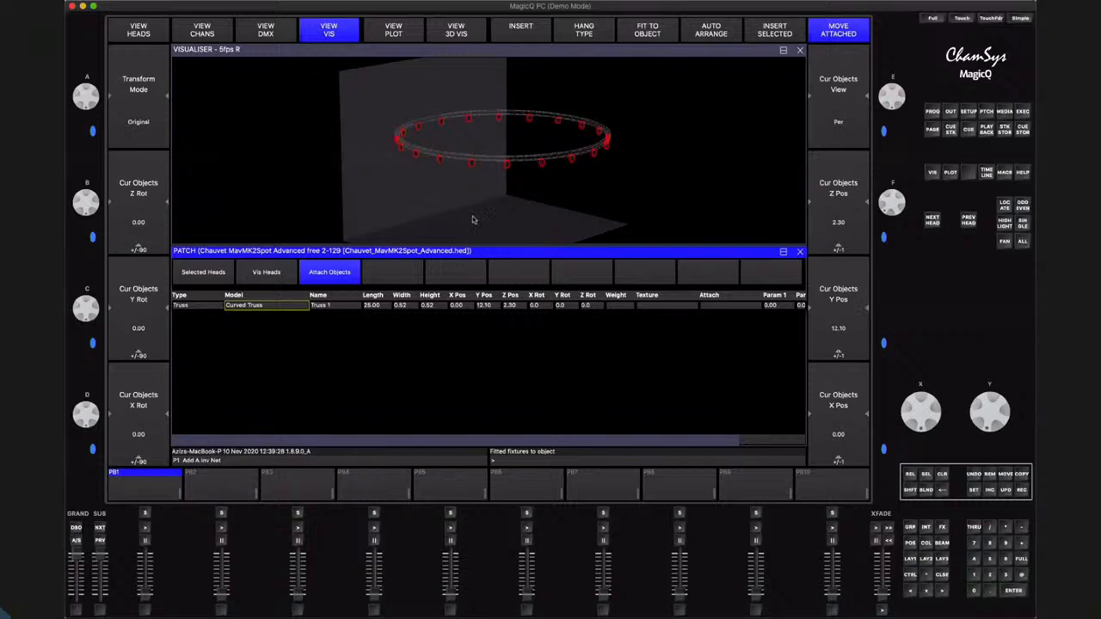
pyautogui.click(362, 50)
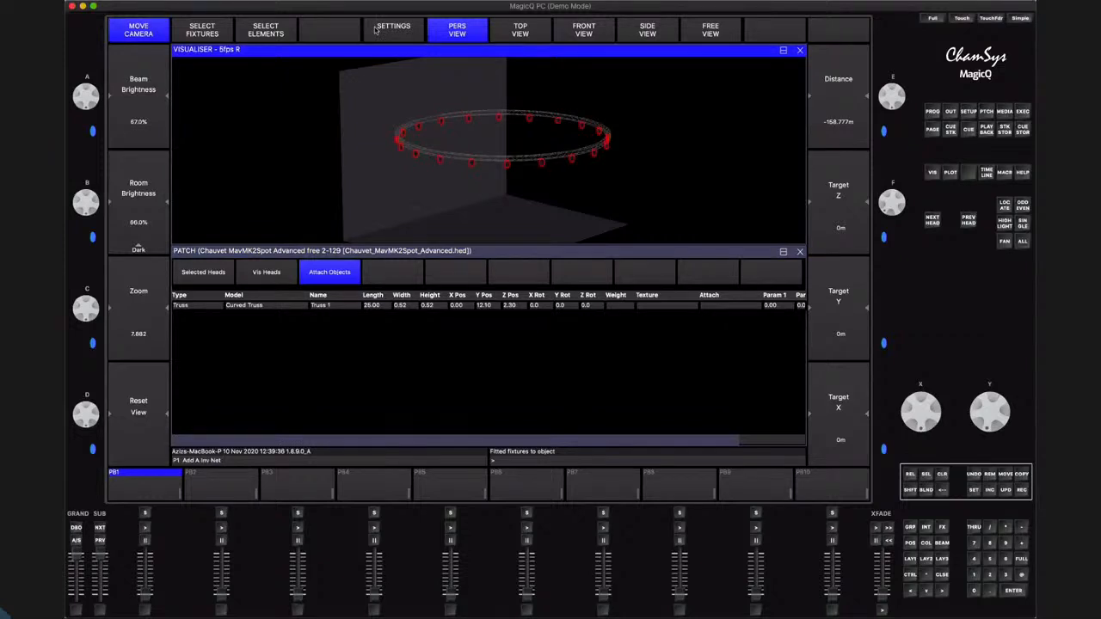
# Insert a People object on the stage, check it in the front view, and return to the perspective view
pyautogui.click(370, 347)
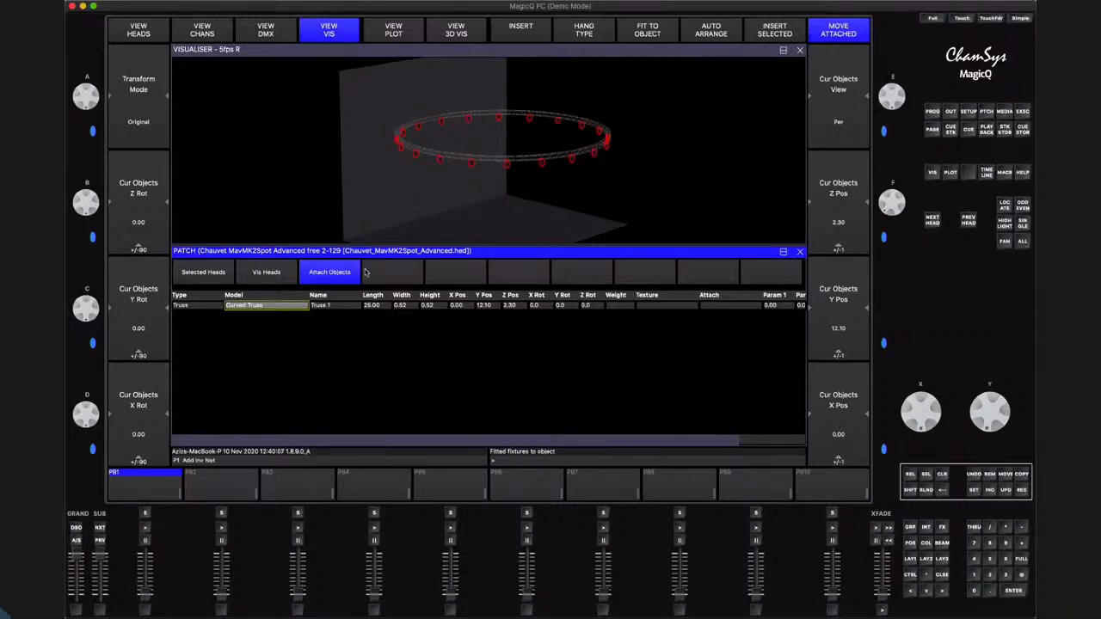
pyautogui.click(520, 33)
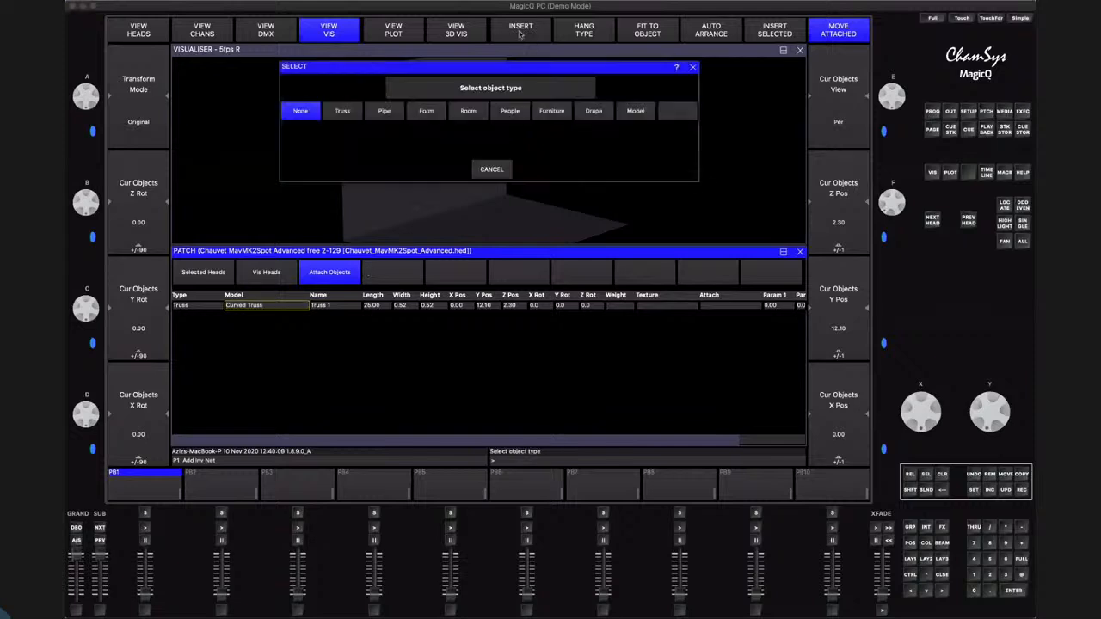
pyautogui.click(511, 112)
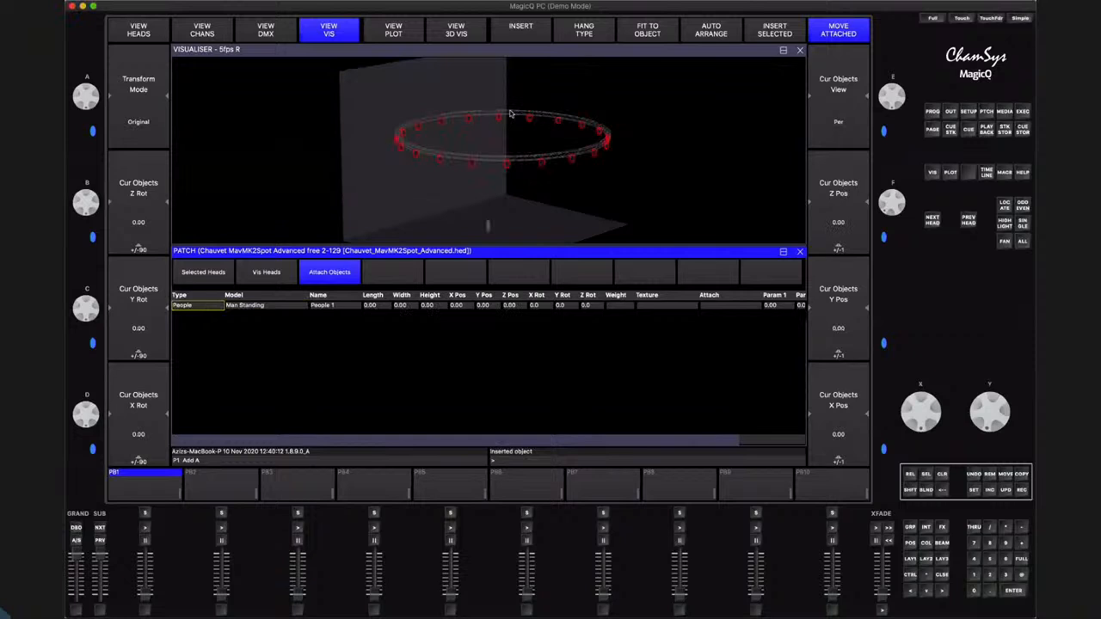
pyautogui.moveTo(540, 228); pyautogui.dragTo(469, 209)
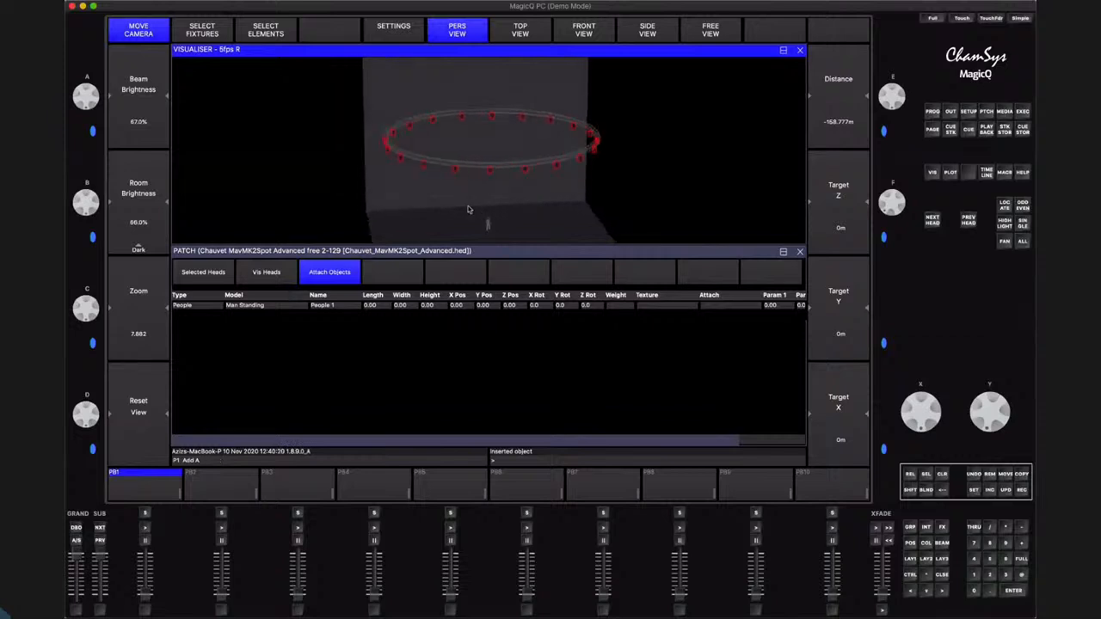
pyautogui.click(592, 32)
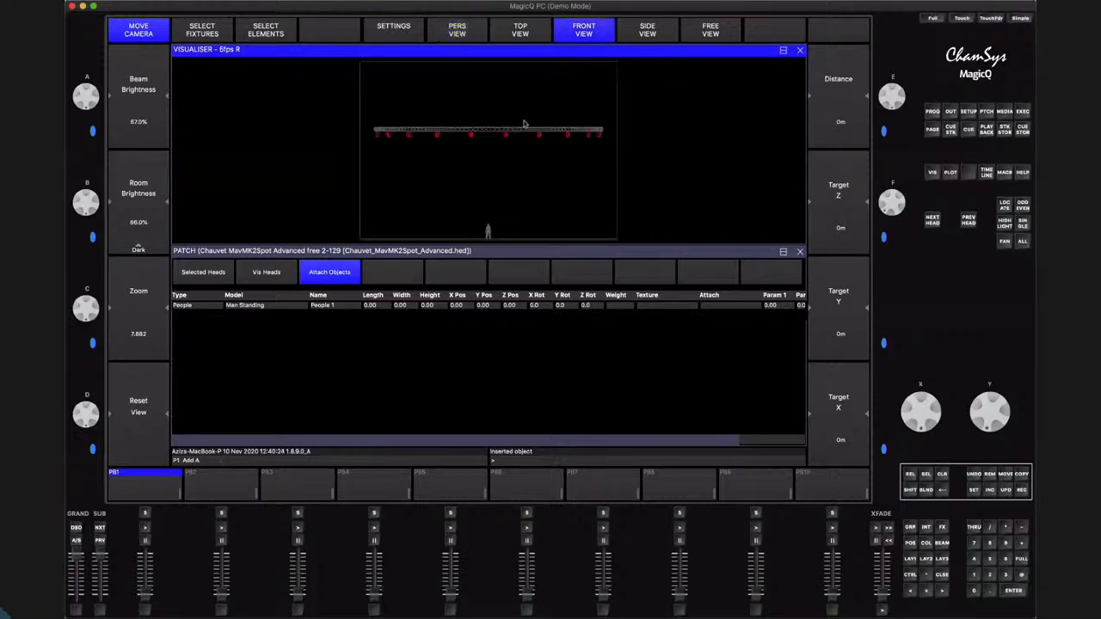
pyautogui.click(460, 26)
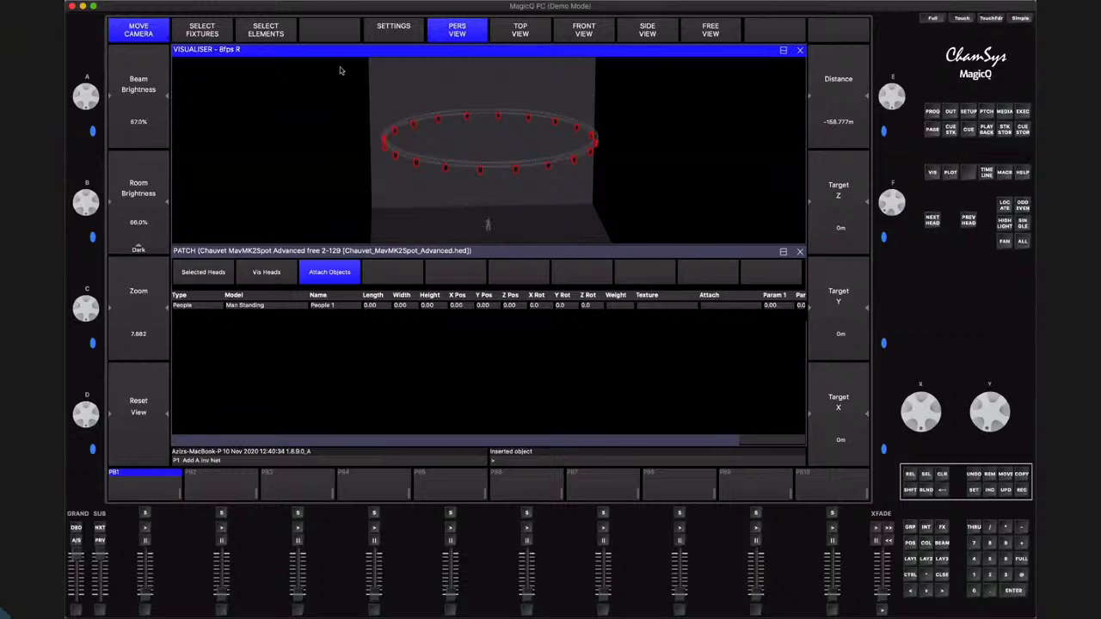
# Insert a Furniture object on the stage and select its Drumkit model entry
pyautogui.click(400, 253)
pyautogui.click(536, 29)
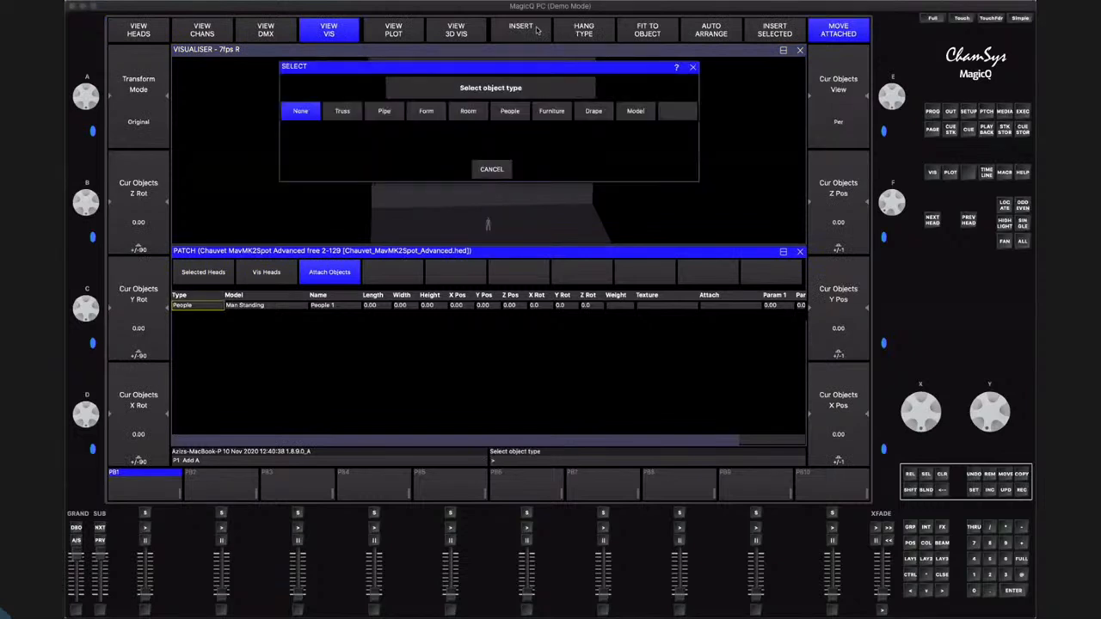
pyautogui.click(554, 113)
pyautogui.moveTo(517, 231); pyautogui.dragTo(566, 220)
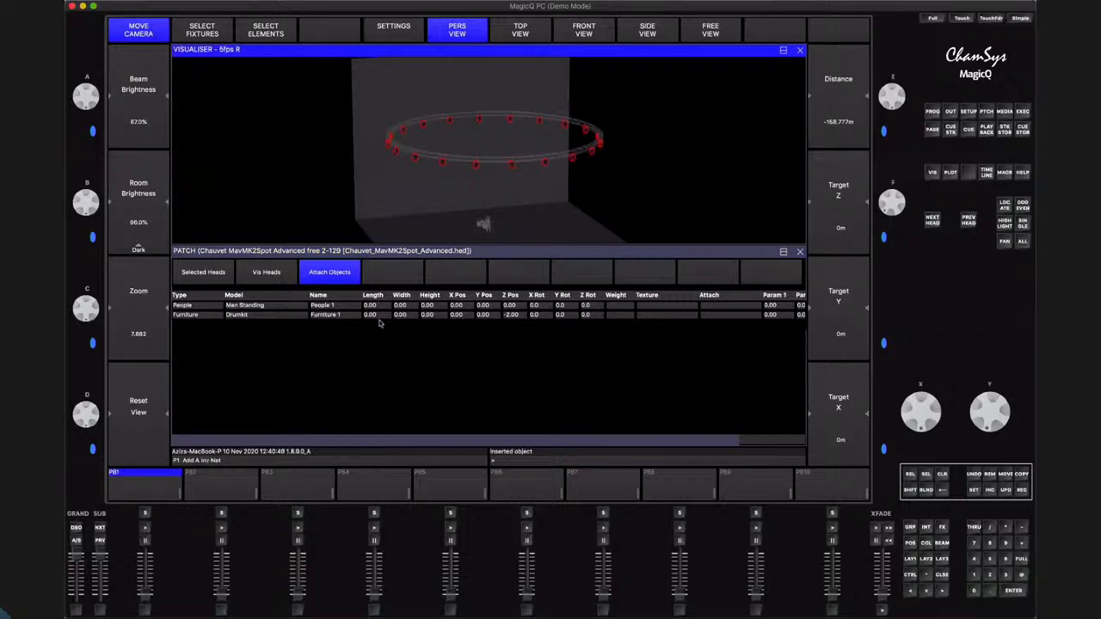
pyautogui.click(239, 317)
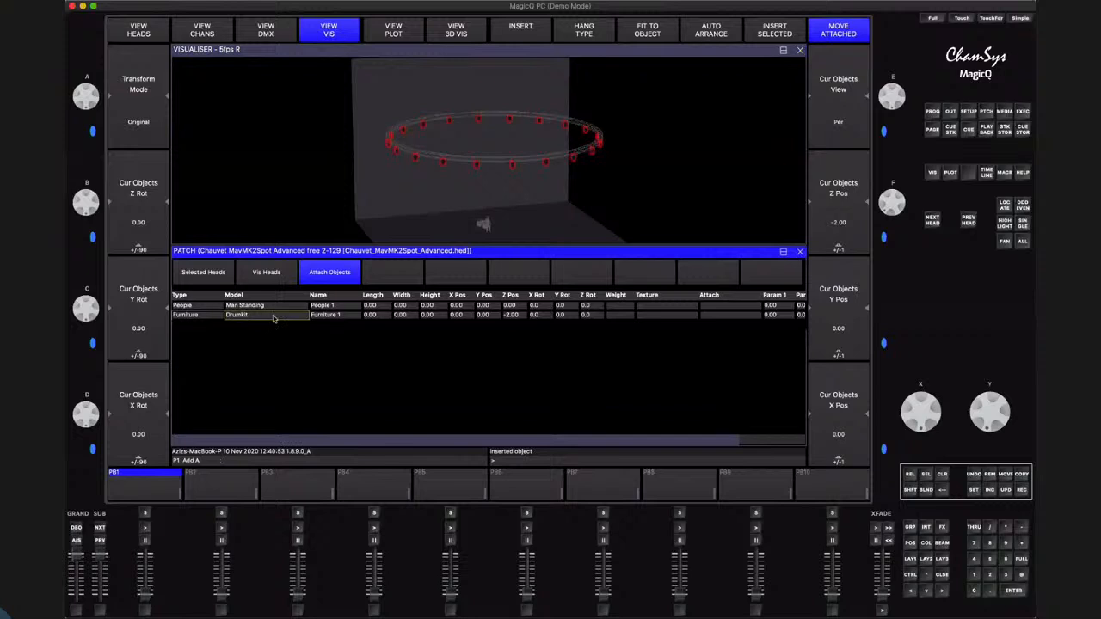
# Try the Guitar (Acoustic) model on the Furniture 1 object, and settle on the Grand Piano model
pyautogui.click(273, 318)
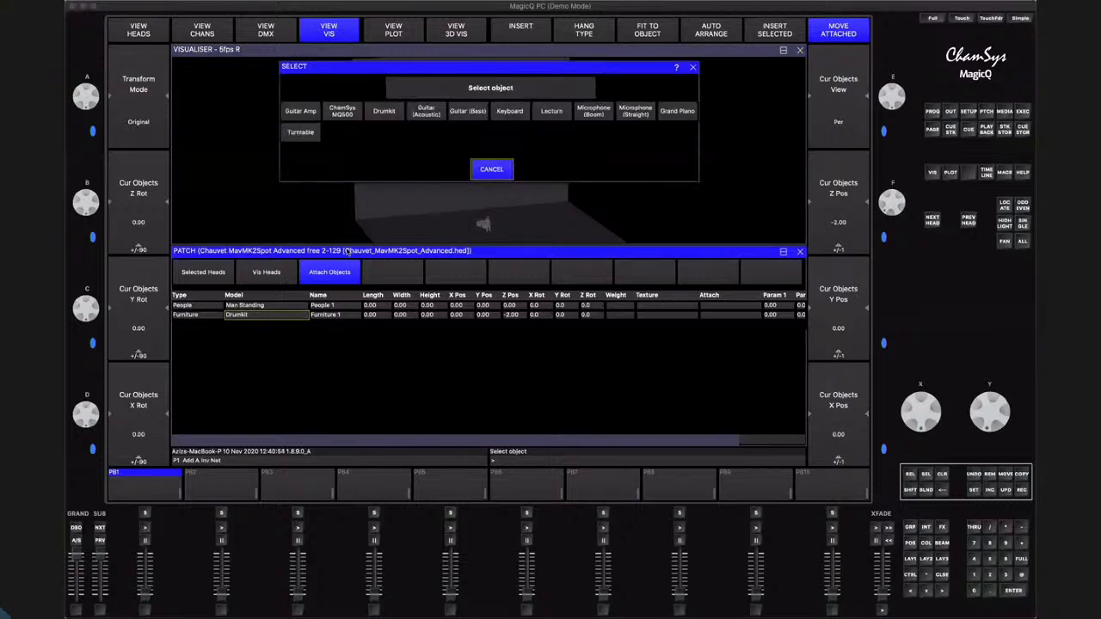
pyautogui.click(426, 112)
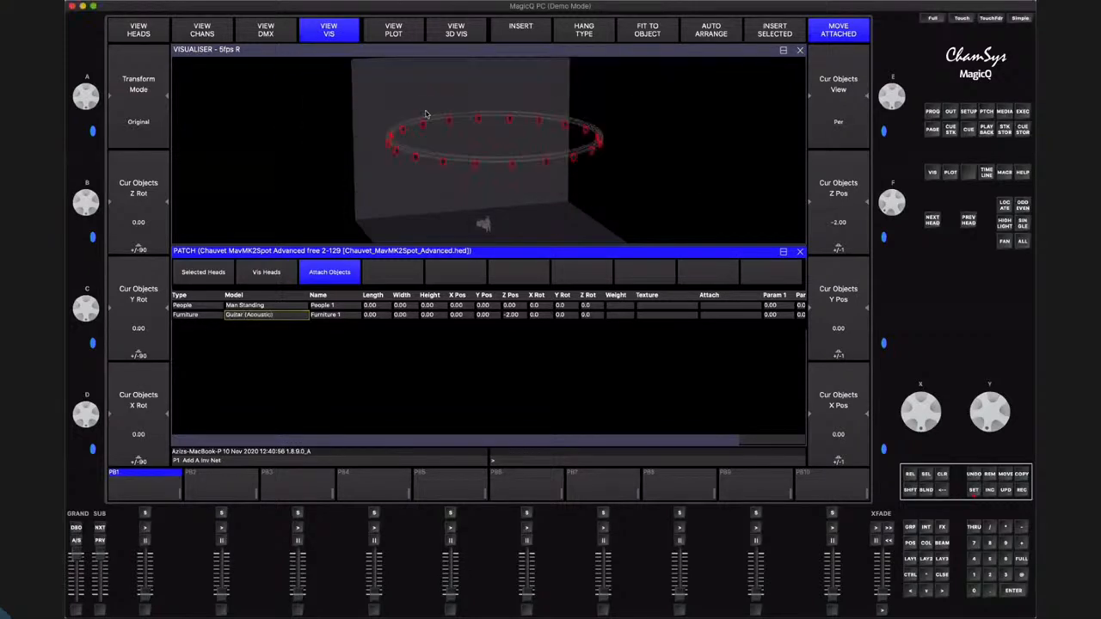
pyautogui.click(265, 315)
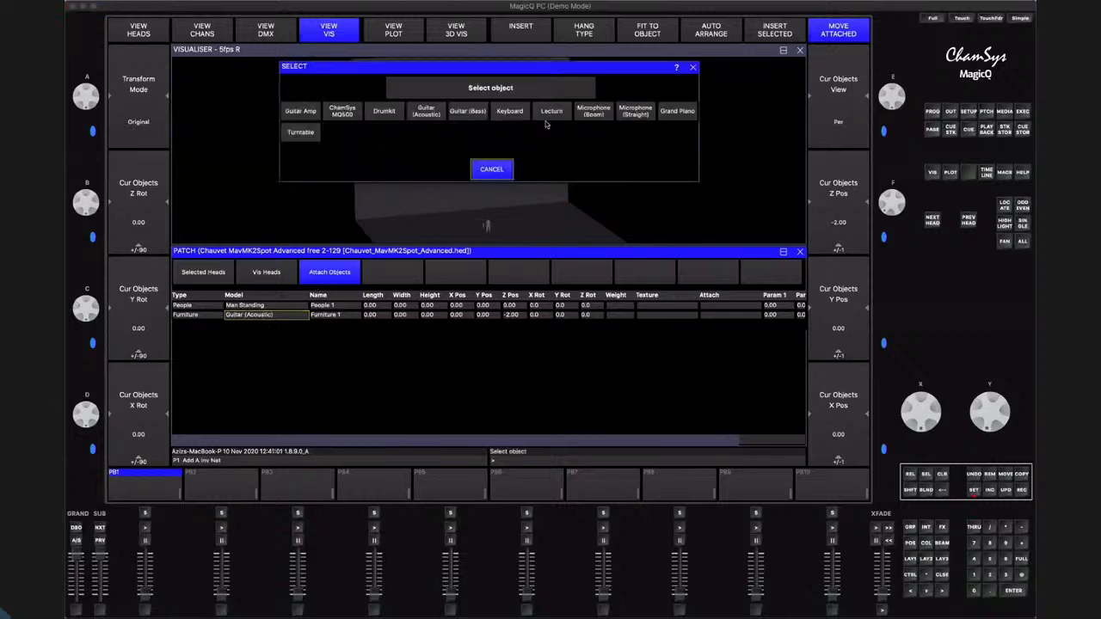
pyautogui.click(677, 113)
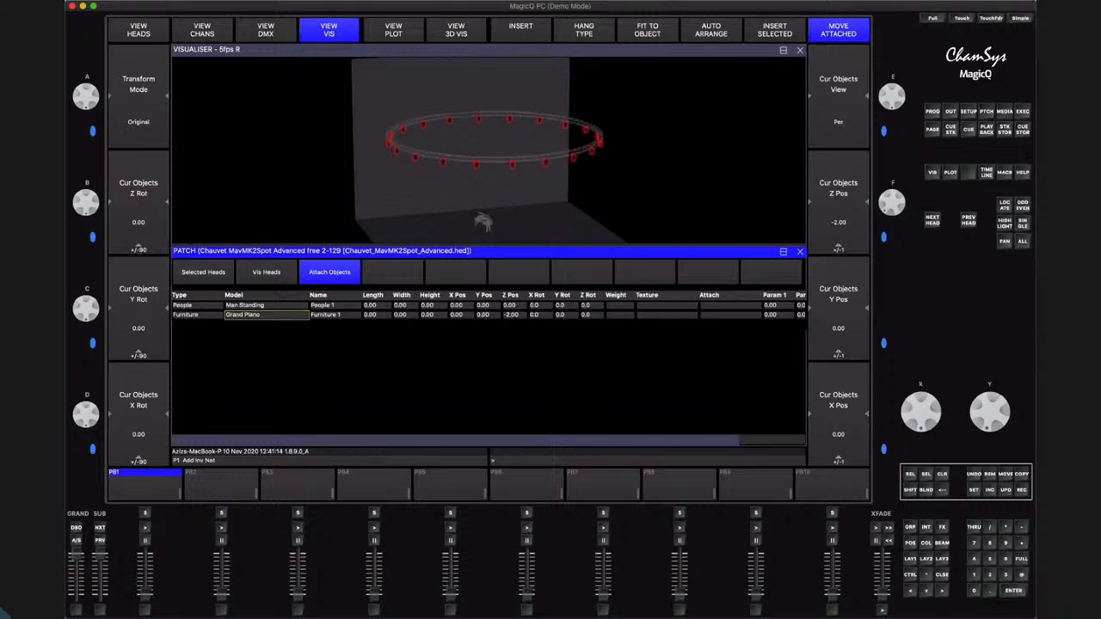
# Insert a Model object into the scene and assign it the Volvo.mvm model
pyautogui.click(519, 32)
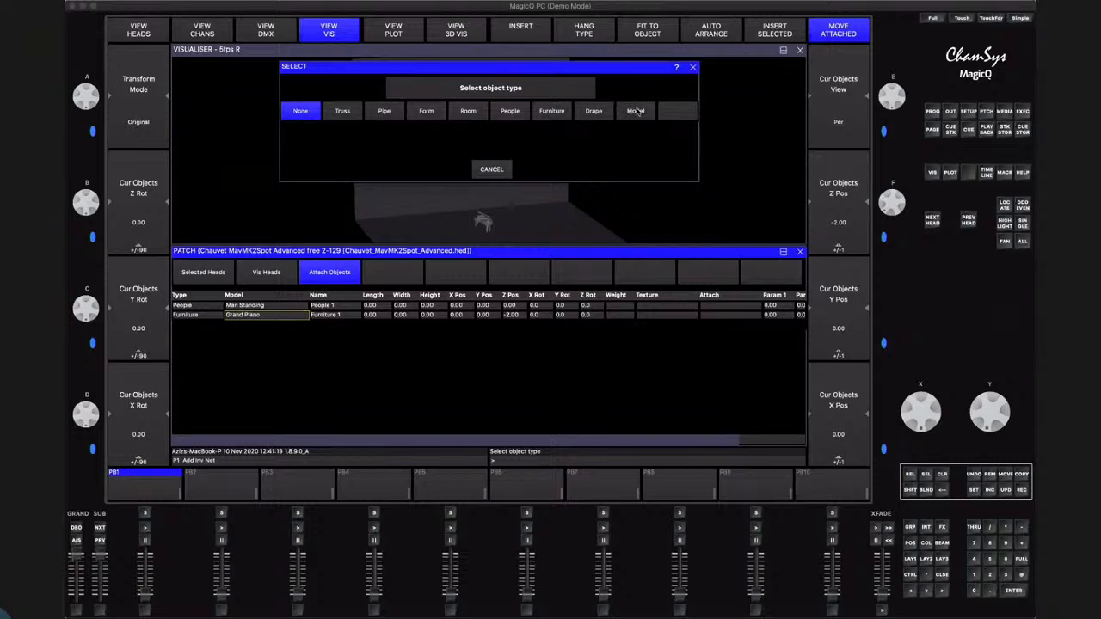
pyautogui.click(635, 111)
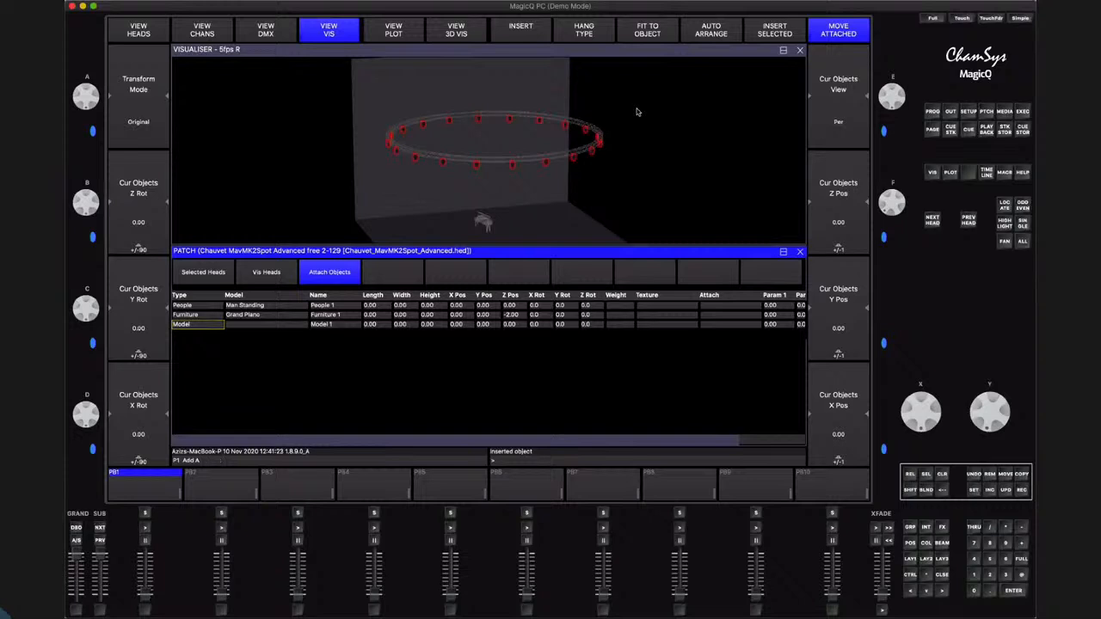
pyautogui.click(648, 326)
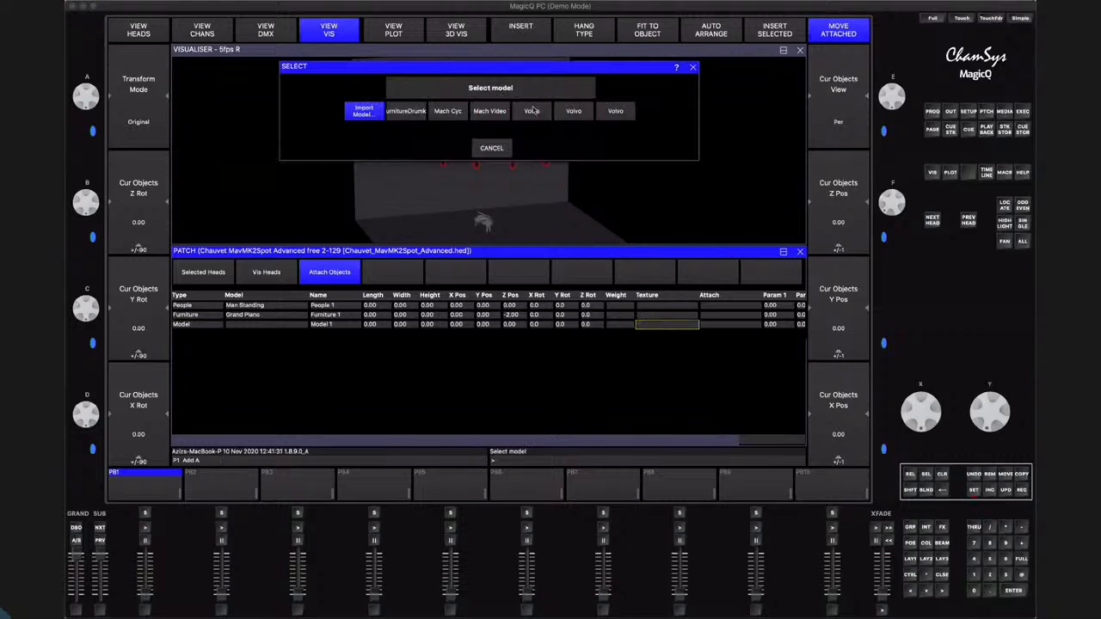
pyautogui.click(533, 113)
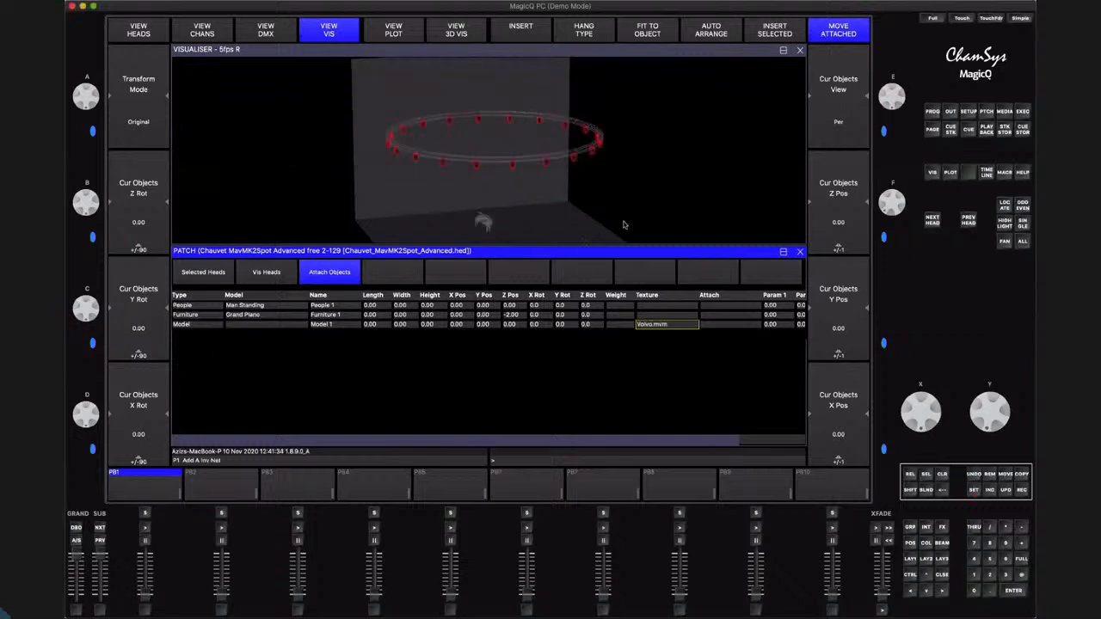
pyautogui.moveTo(601, 242); pyautogui.dragTo(471, 218)
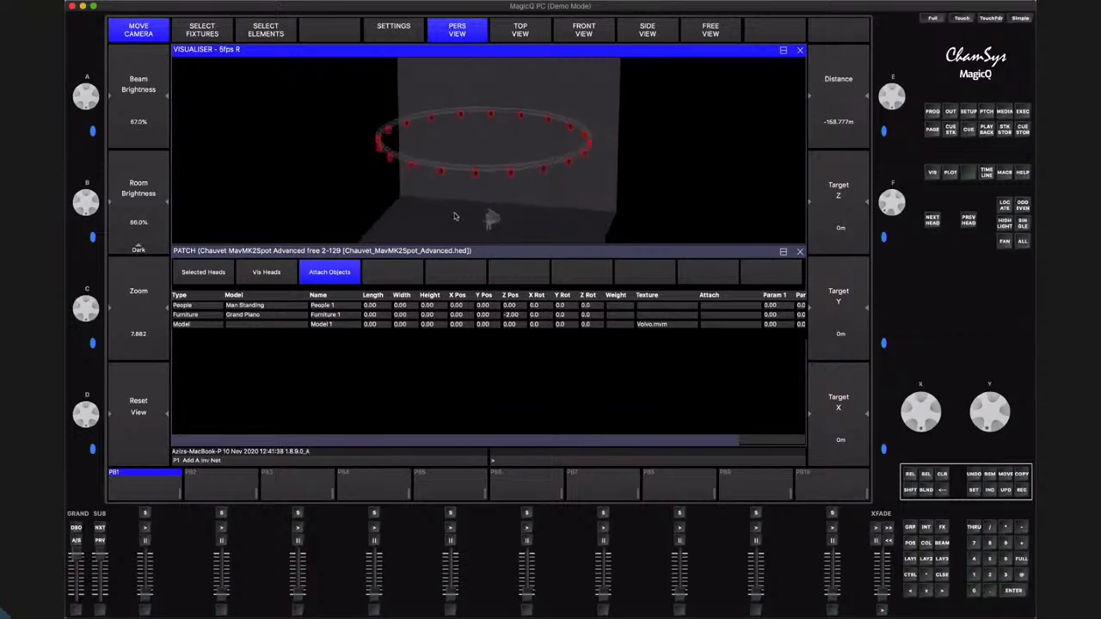
# Review the visualiser settings and inspect the scene for the inserted model
pyautogui.click(387, 30)
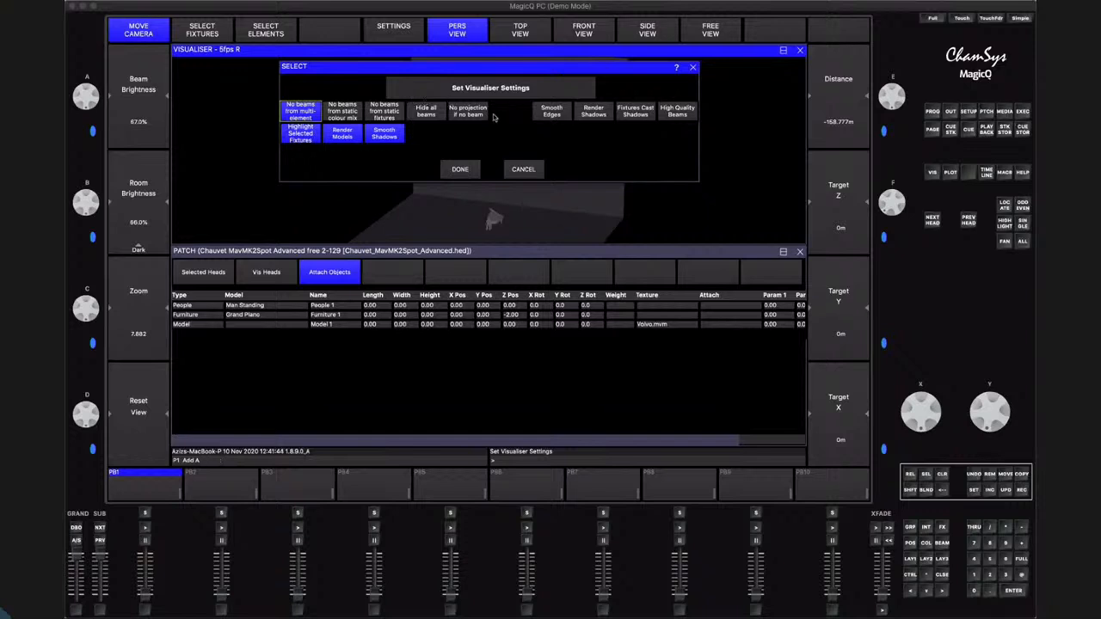
pyautogui.click(463, 170)
pyautogui.moveTo(656, 227); pyautogui.dragTo(863, 240)
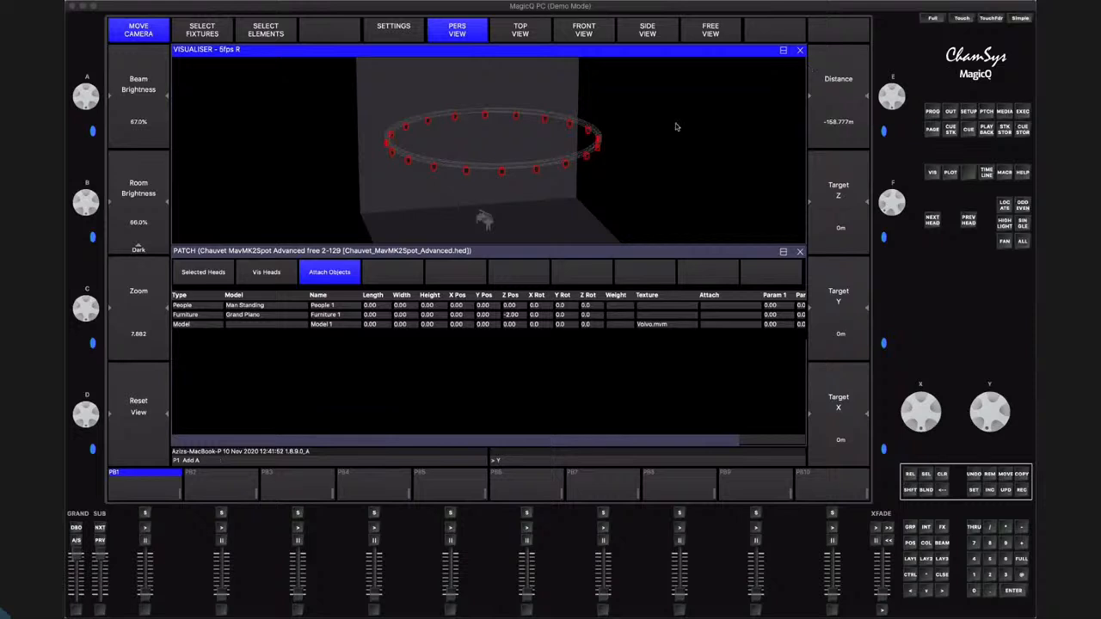
# Replace the Model object's file with the Volvo2.mvm model and inspect the stage
pyautogui.click(661, 327)
pyautogui.click(661, 327)
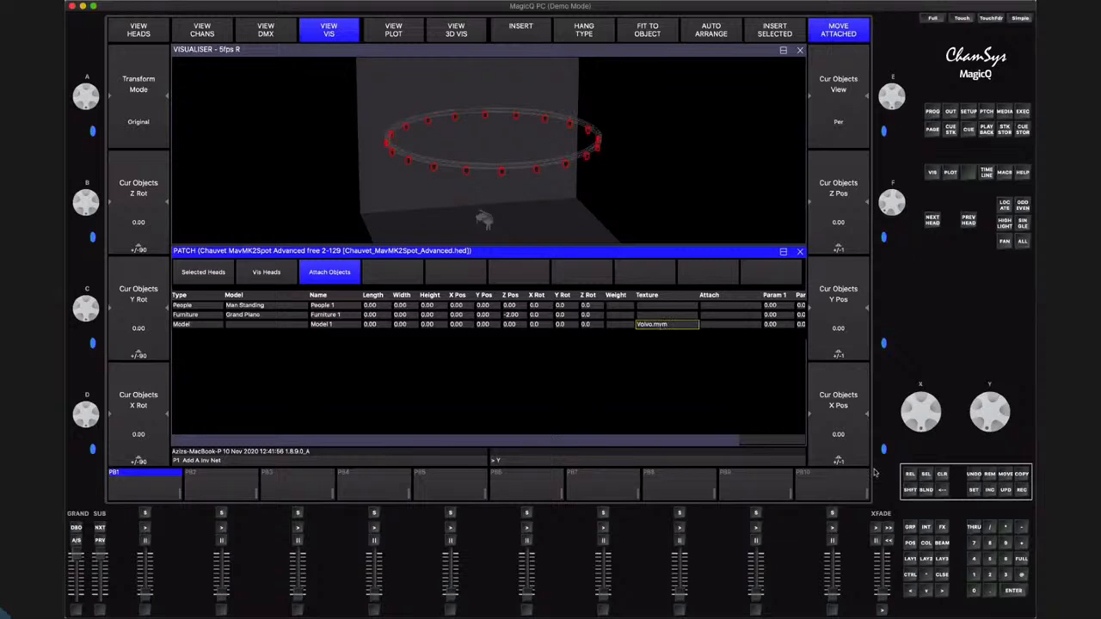
pyautogui.click(1015, 592)
pyautogui.click(668, 327)
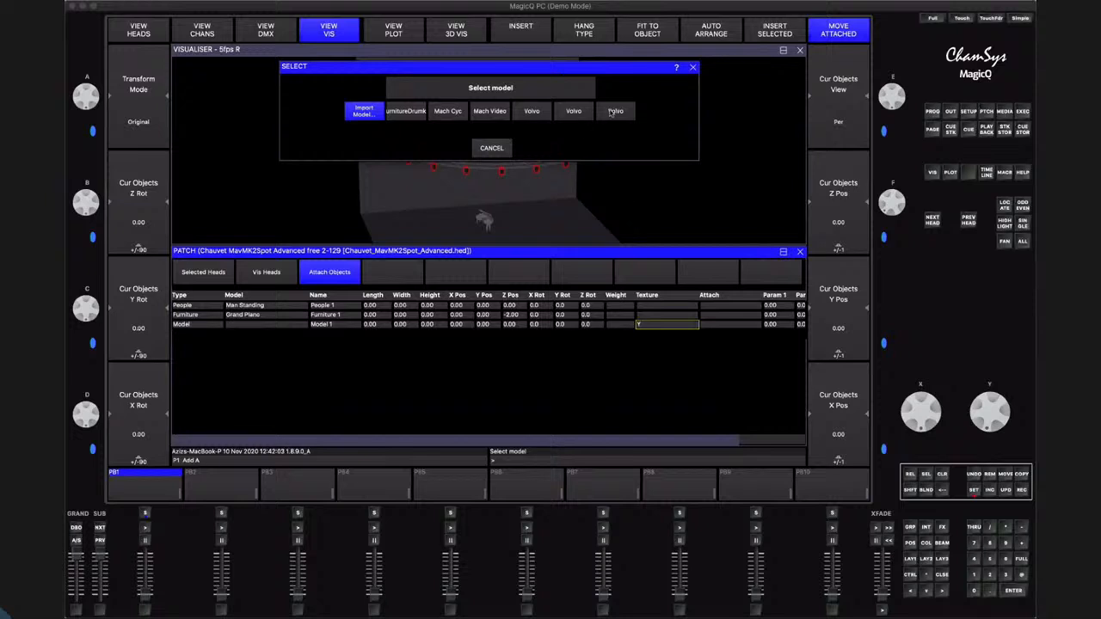
pyautogui.click(614, 111)
pyautogui.moveTo(598, 226); pyautogui.dragTo(572, 187)
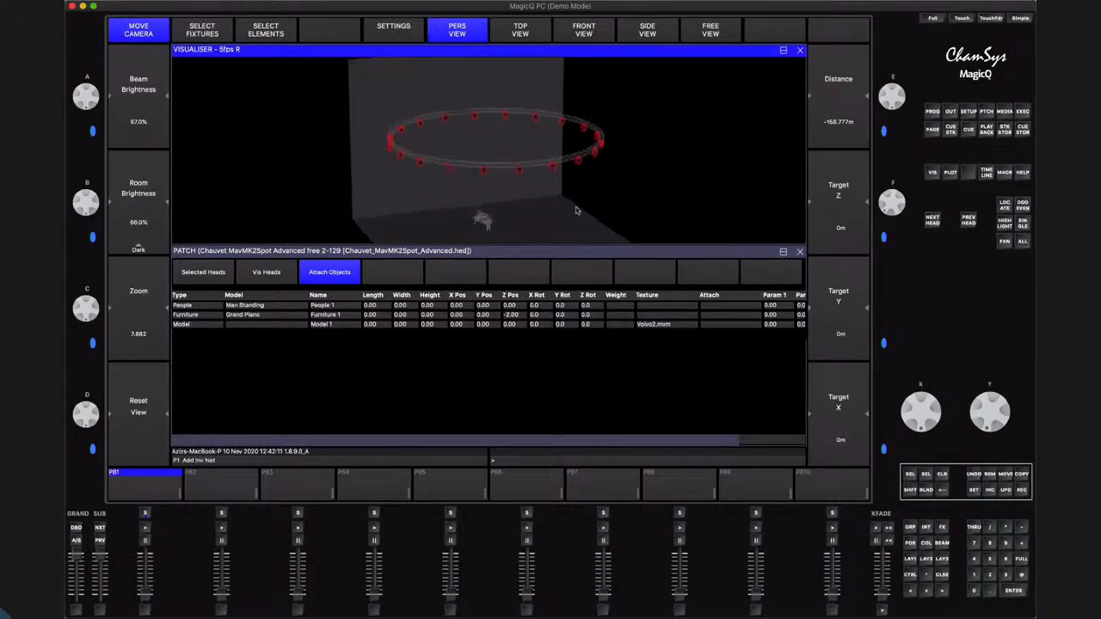
pyautogui.scroll(-5, 577, 210)
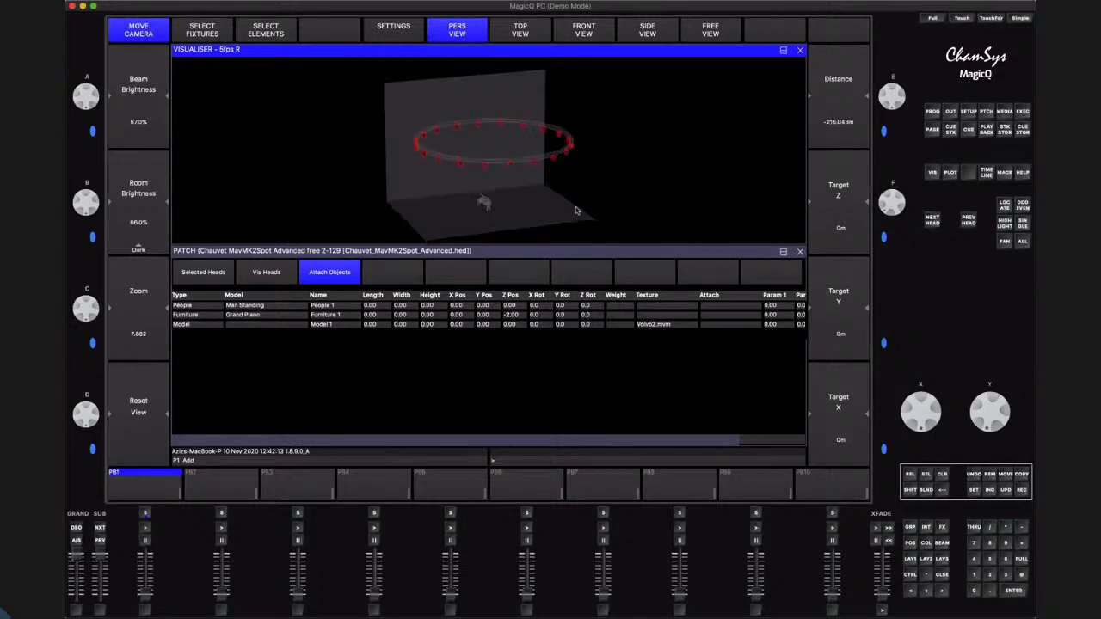
pyautogui.scroll(1, 577, 210)
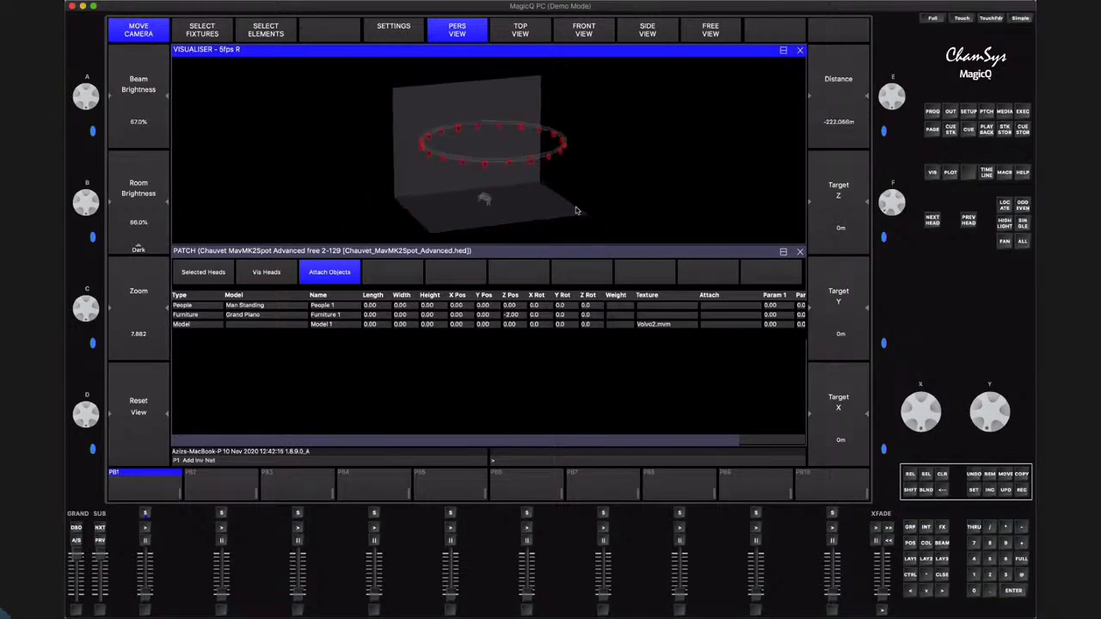
# Set the length, width and height of the Model object to 1.00 each
pyautogui.click(373, 325)
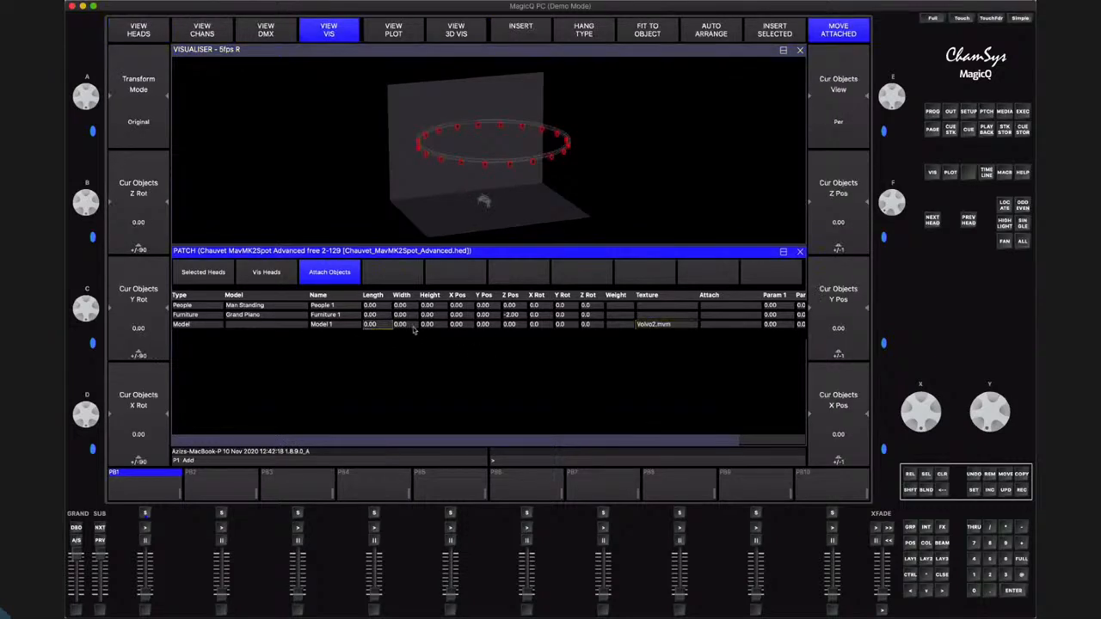
pyautogui.write('1')
pyautogui.press('Return')
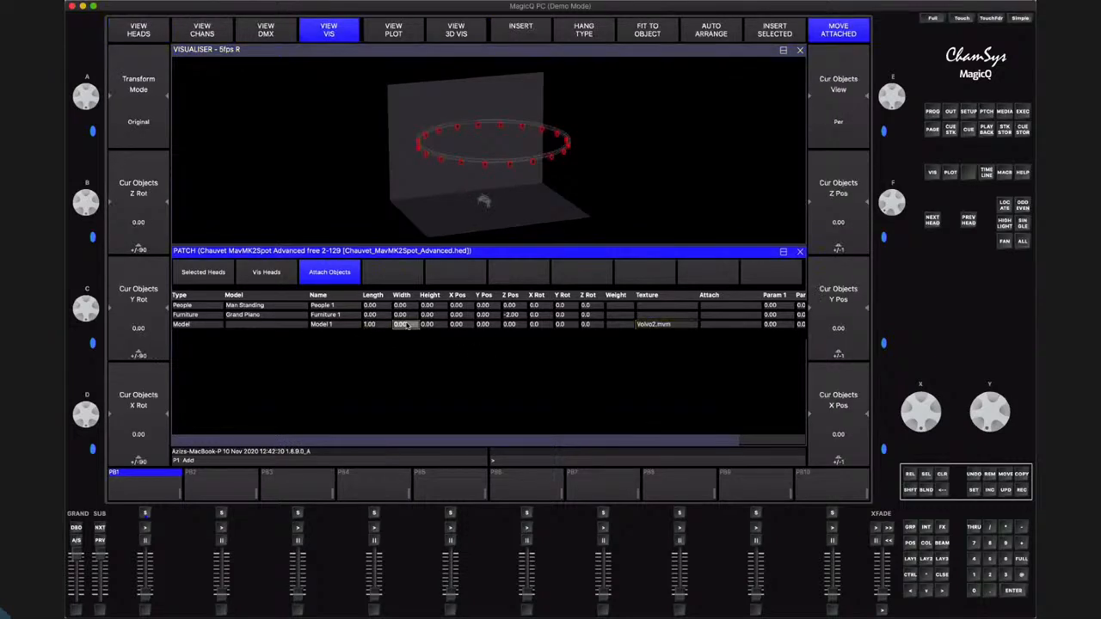
pyautogui.write('1')
pyautogui.press('Return')
pyautogui.scroll(3, 499, 207)
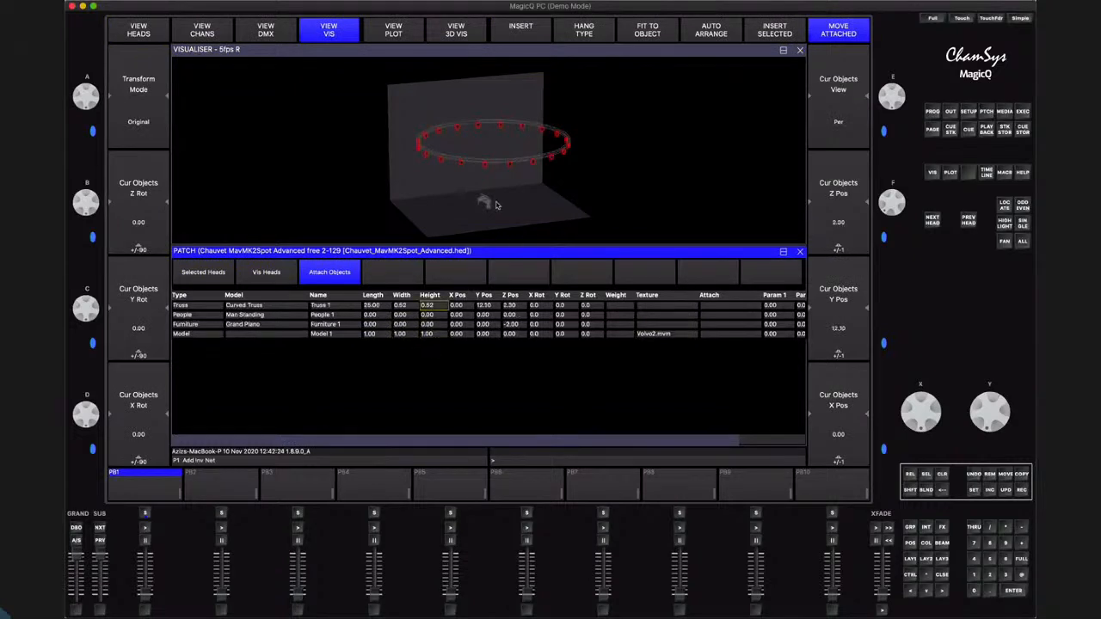
# Enlarge the Model object to a length and width of 3.00 and a height of 5.00
pyautogui.click(428, 334)
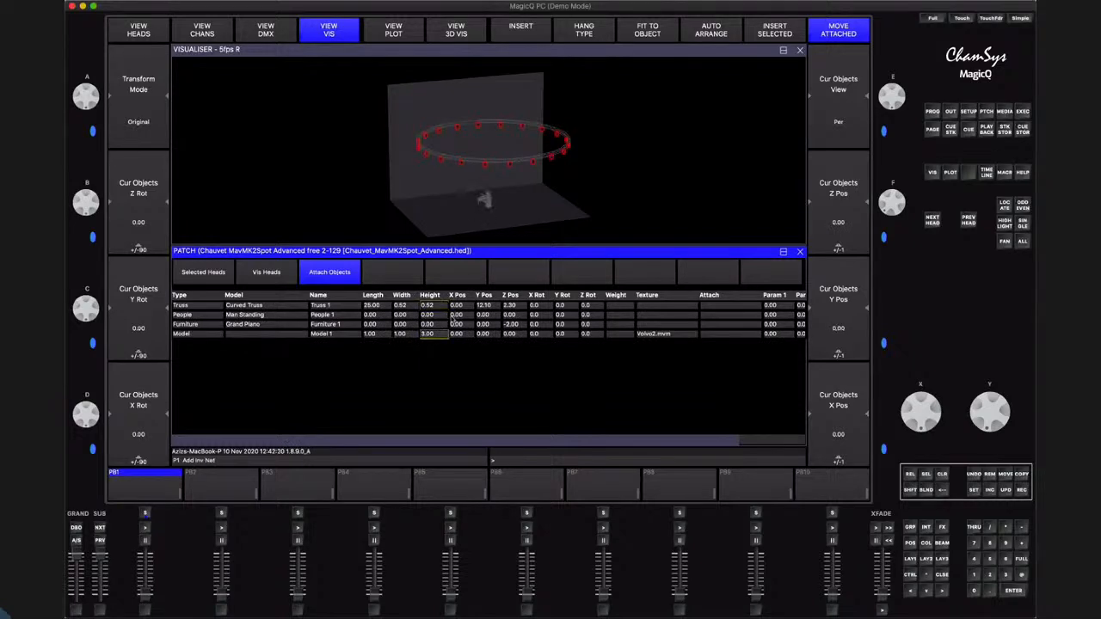
pyautogui.press('Return')
pyautogui.click(436, 334)
pyautogui.write('3')
pyautogui.press('Return')
pyautogui.click(400, 336)
pyautogui.write('3')
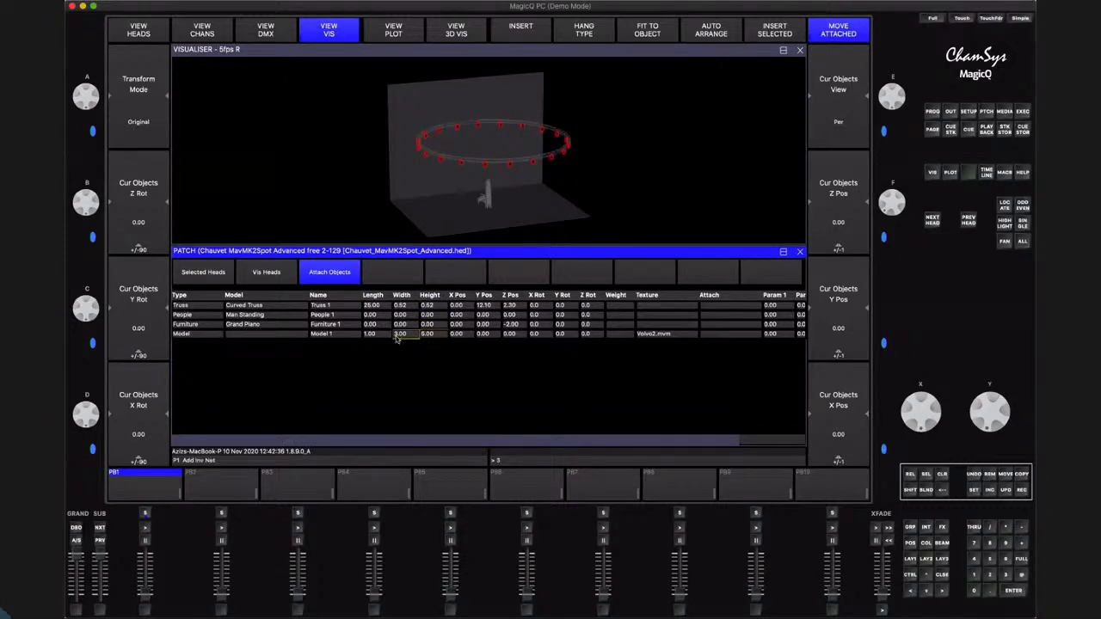
pyautogui.press('Return')
pyautogui.click(372, 334)
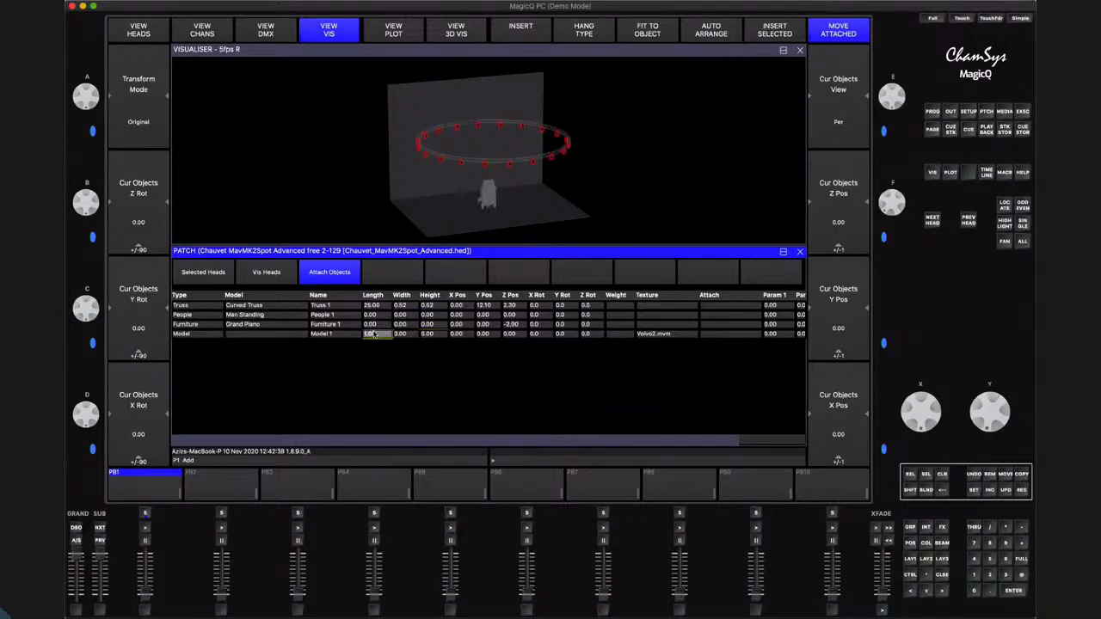
pyautogui.press('Return')
# Try a 90-degree X rotation and a 90-degree Y rotation on the Model object, resetting each to 0
pyautogui.click(537, 335)
pyautogui.write('90')
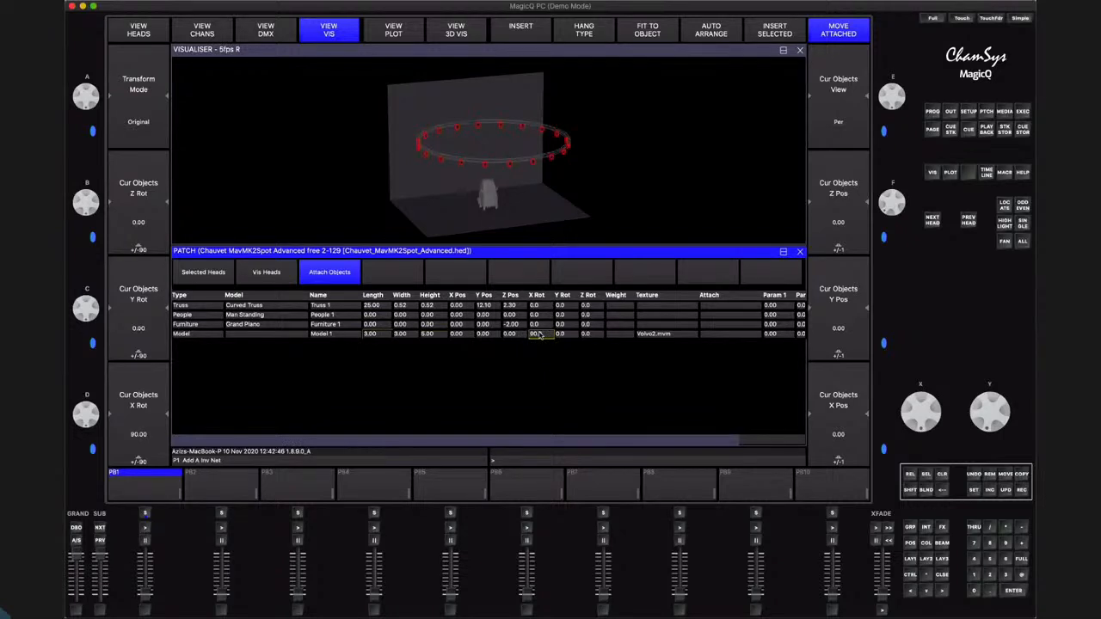
pyautogui.press('Return')
pyautogui.write('0')
pyautogui.press('Return')
pyautogui.click(562, 337)
pyautogui.write('90')
pyautogui.press('Return')
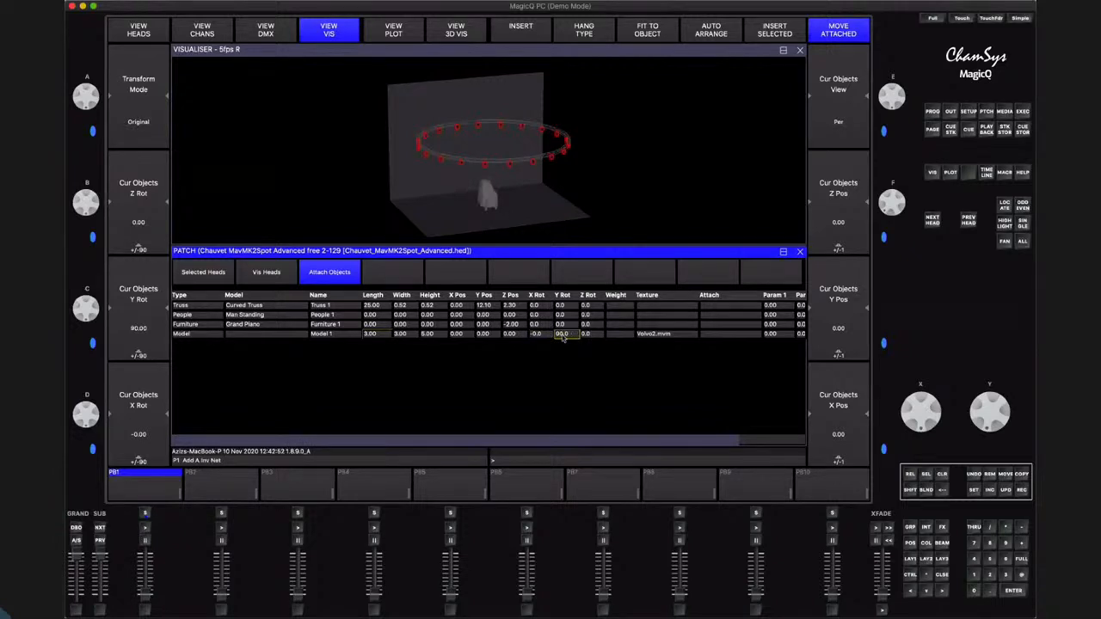
pyautogui.write('0')
pyautogui.press('Return')
# Rotate the Model object to X -60.0 and Y 6.2, and raise its Y position to 1.50
pyautogui.moveTo(95, 306); pyautogui.dragTo(96, 371)
pyautogui.moveTo(97, 413); pyautogui.dragTo(99, 450)
pyautogui.moveTo(94, 385); pyautogui.dragTo(88, 363)
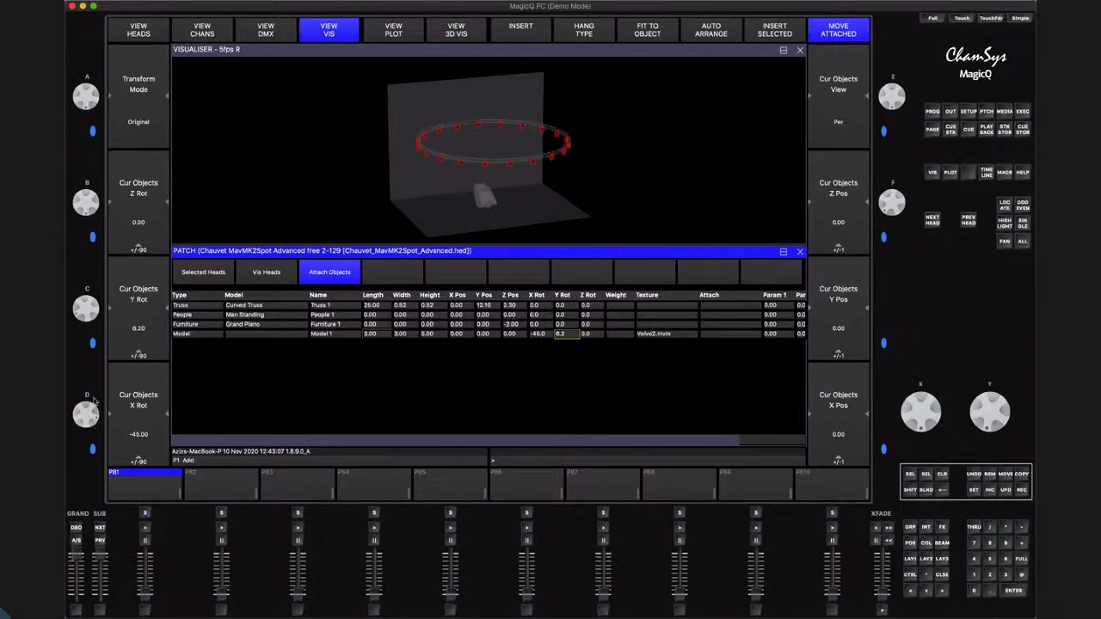
pyautogui.moveTo(94, 399); pyautogui.dragTo(92, 354)
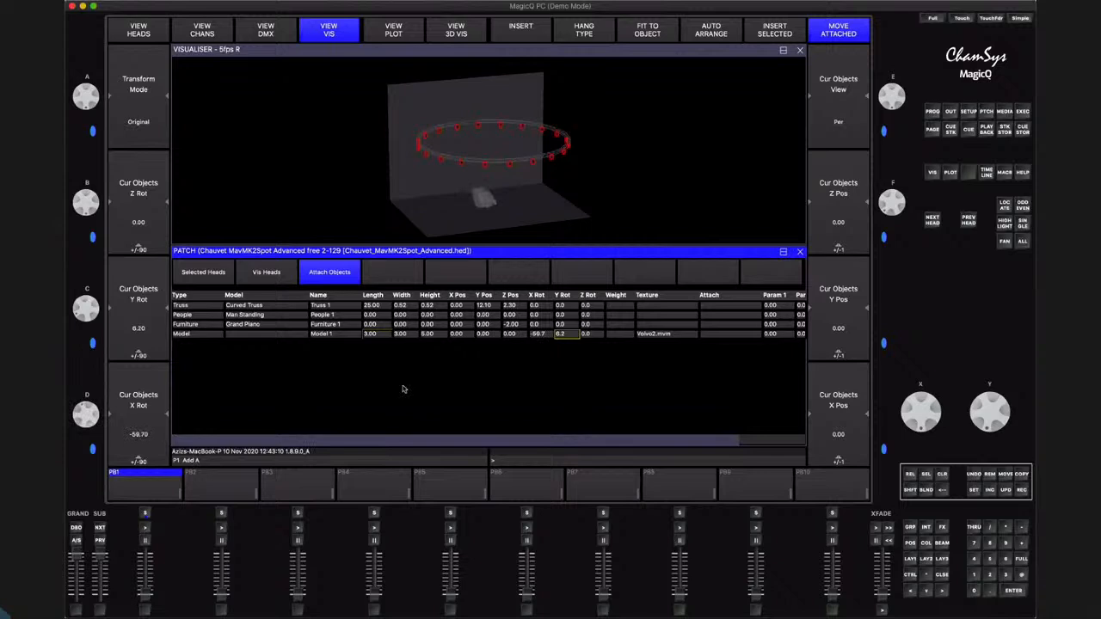
pyautogui.moveTo(999, 415); pyautogui.dragTo(1000, 401)
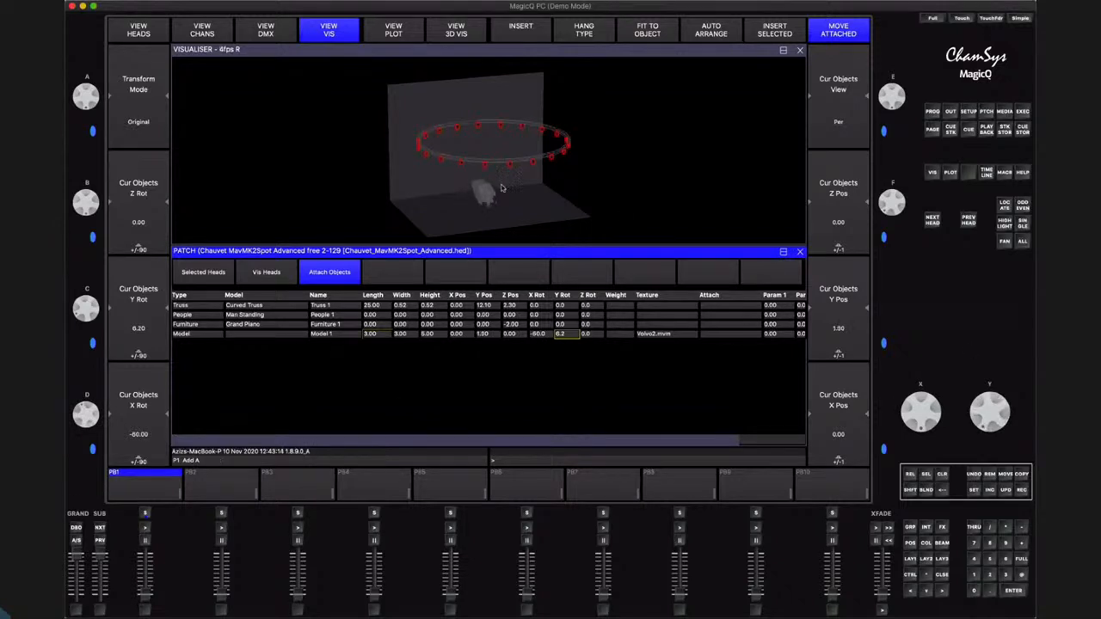
# Set the Model object's length to 6.00 and height to 3.00, and inspect it from the side
pyautogui.moveTo(563, 191); pyautogui.dragTo(497, 204)
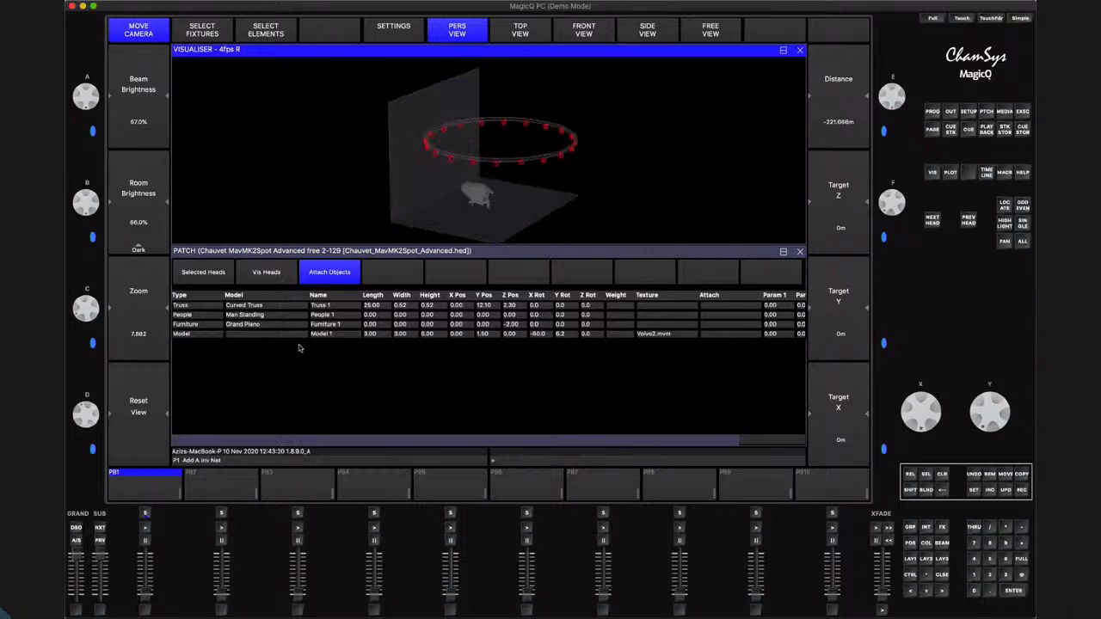
pyautogui.click(377, 335)
pyautogui.click(377, 335)
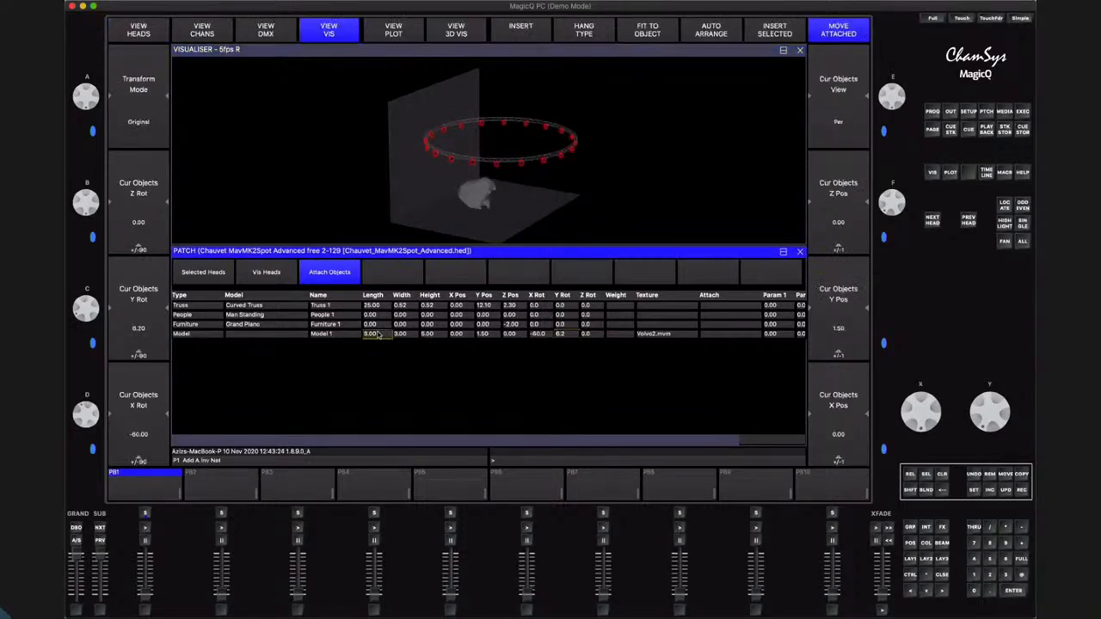
pyautogui.click(429, 335)
pyautogui.write('3')
pyautogui.press('Return')
pyautogui.click(525, 203)
pyautogui.moveTo(525, 203); pyautogui.dragTo(553, 200)
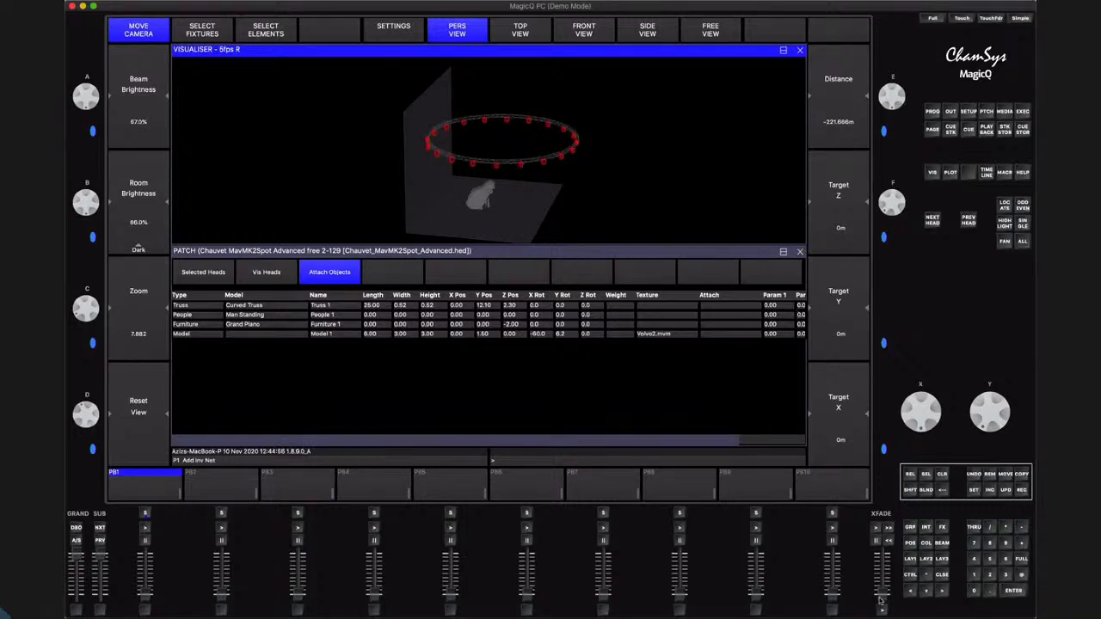
pyautogui.click(963, 607)
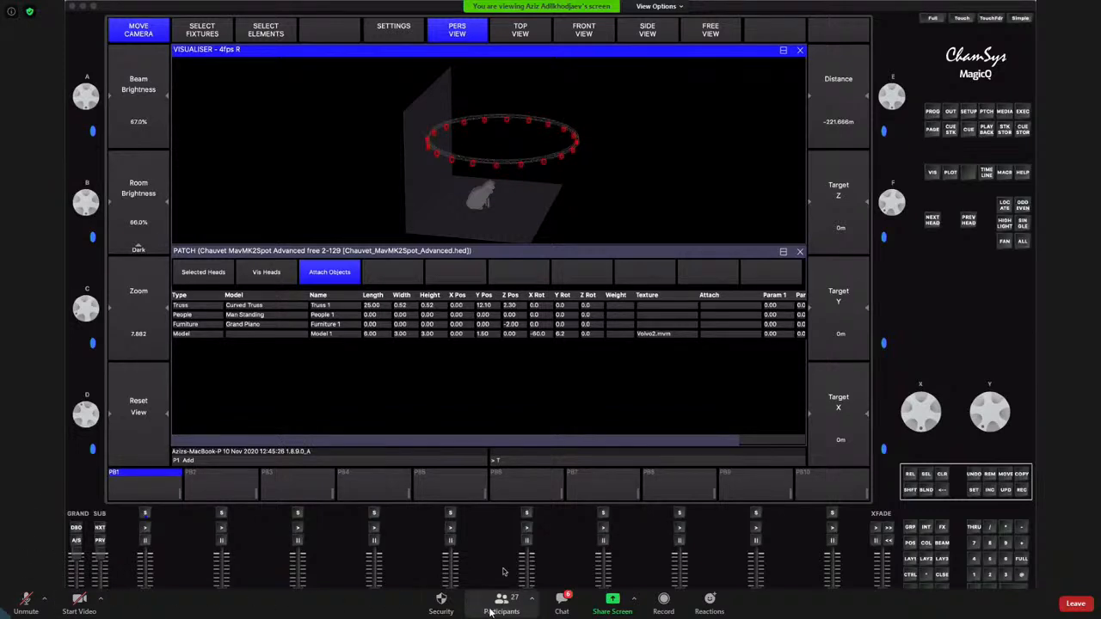
pyautogui.click(562, 602)
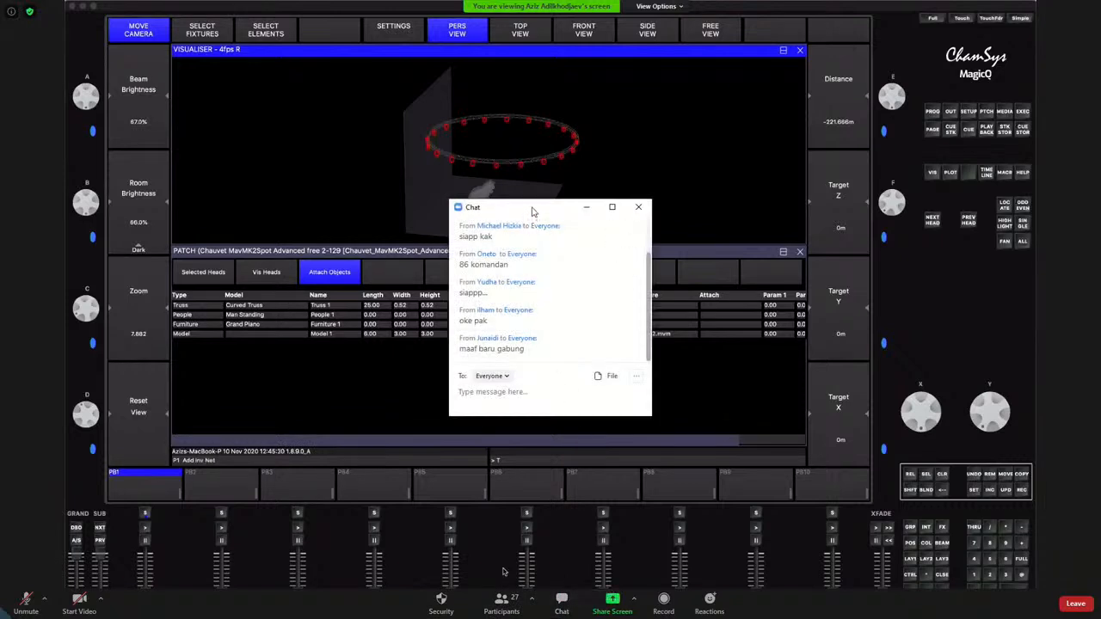
pyautogui.moveTo(534, 208); pyautogui.dragTo(1006, 387)
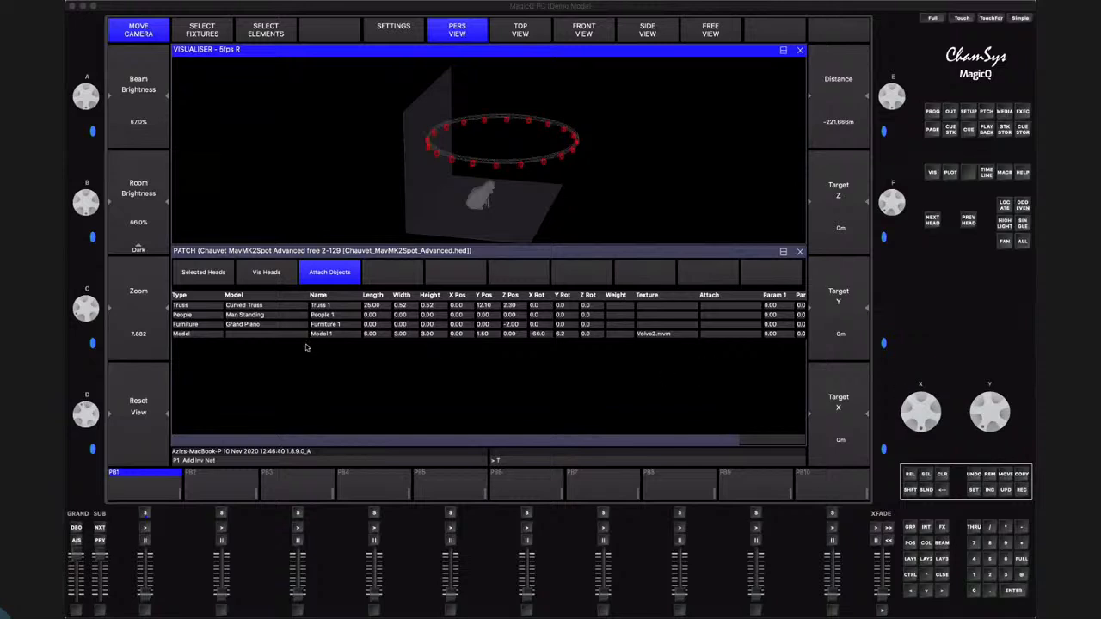
# Remove the Model object from the attached objects list
pyautogui.click(189, 335)
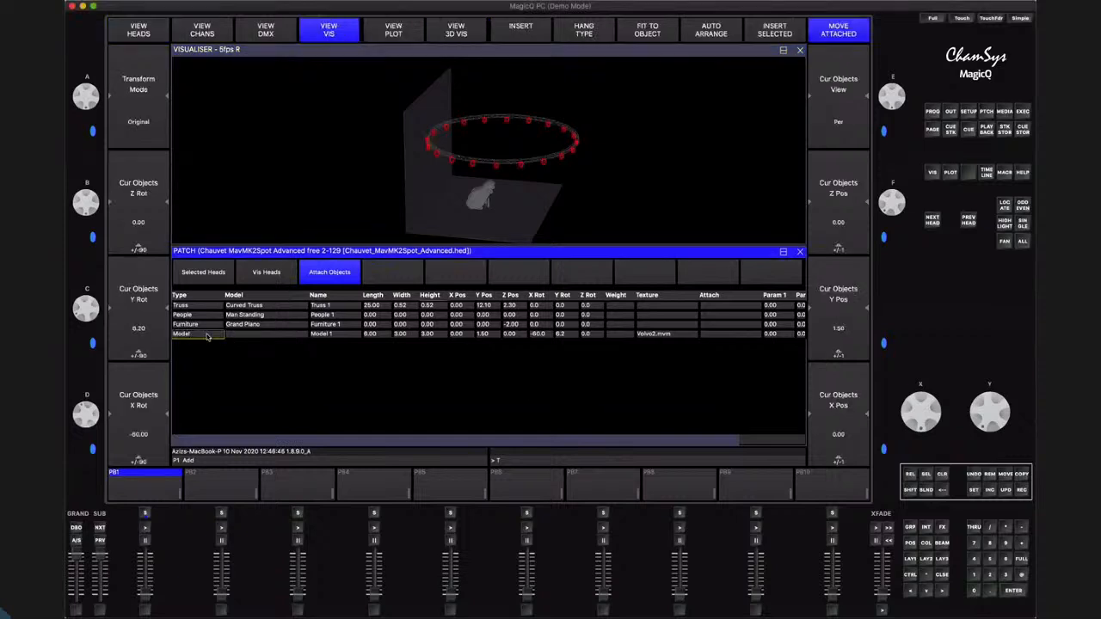
pyautogui.click(991, 474)
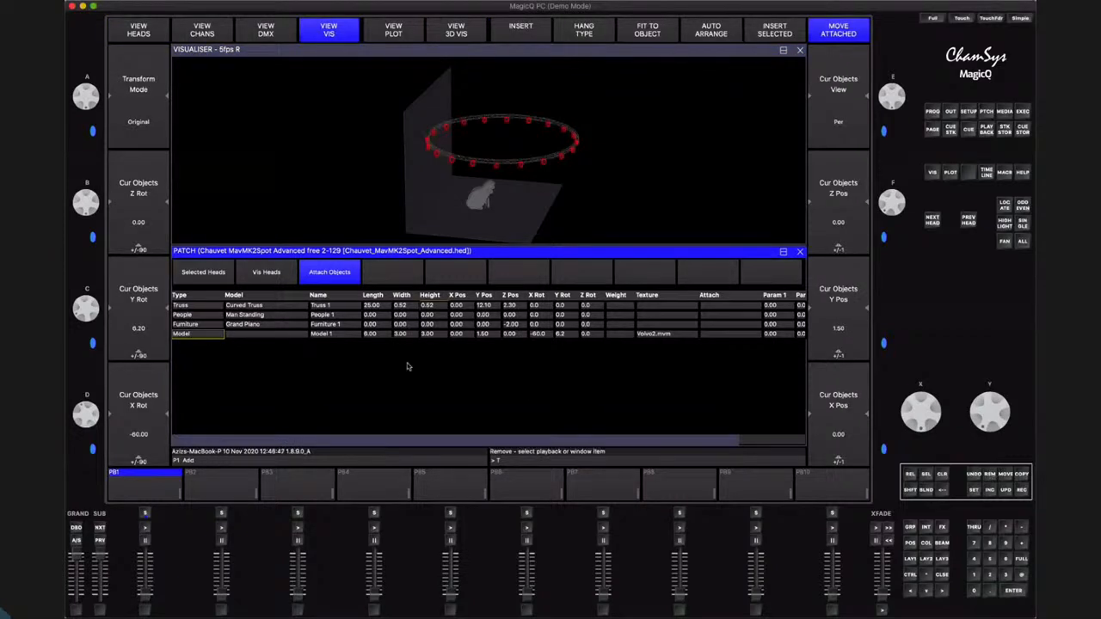
pyautogui.click(210, 334)
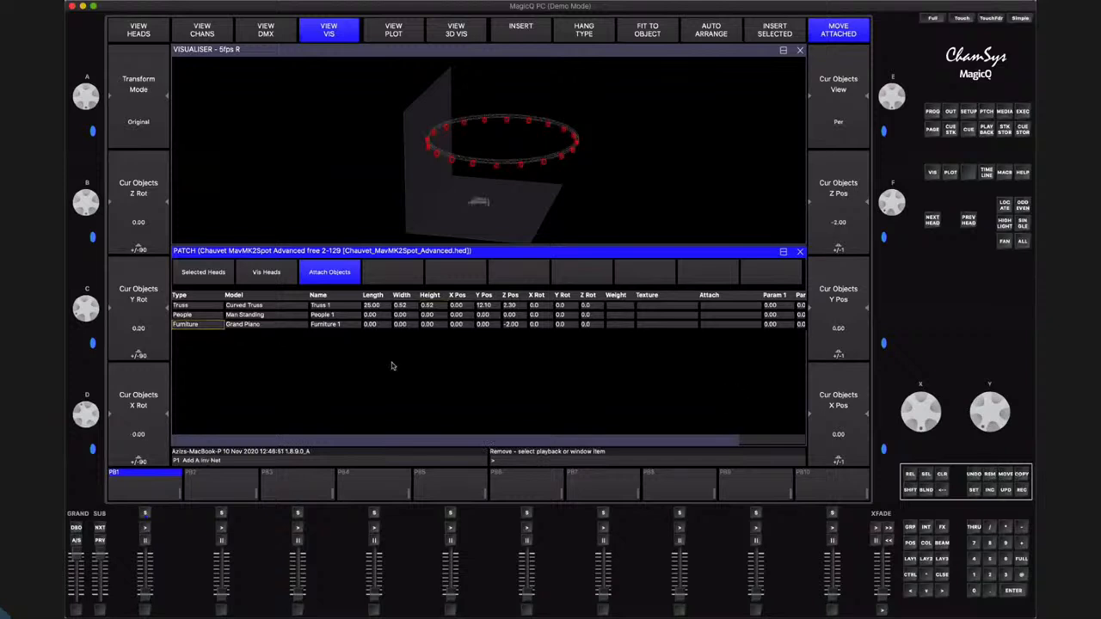
# Remove the Grand Piano and the Man Standing from the attached objects, leaving only the truss
pyautogui.click(196, 325)
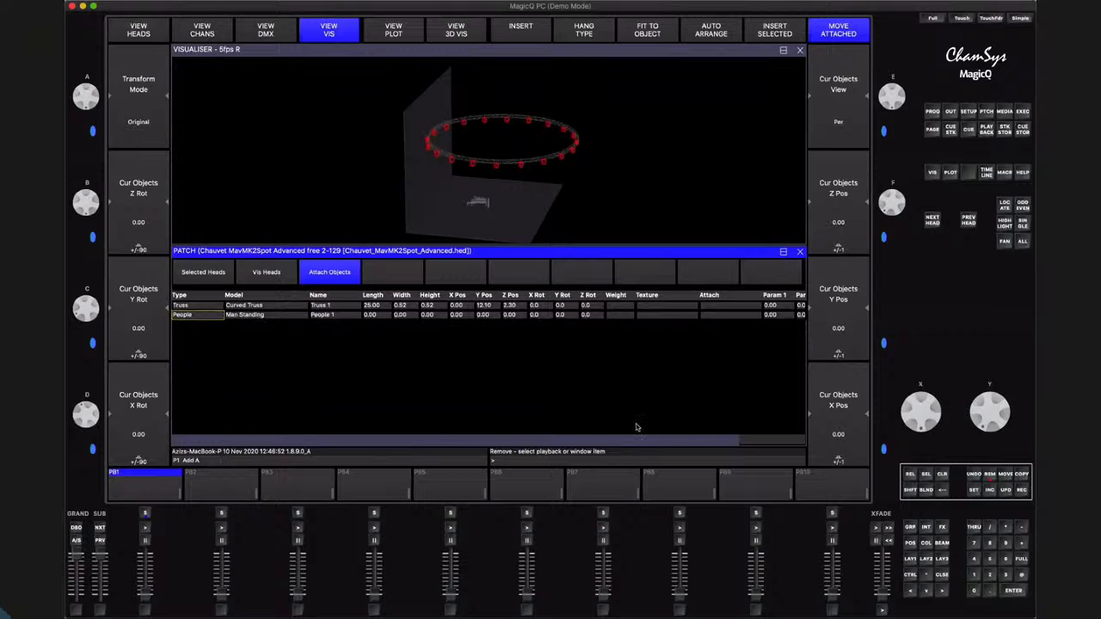
pyautogui.click(989, 475)
pyautogui.click(393, 317)
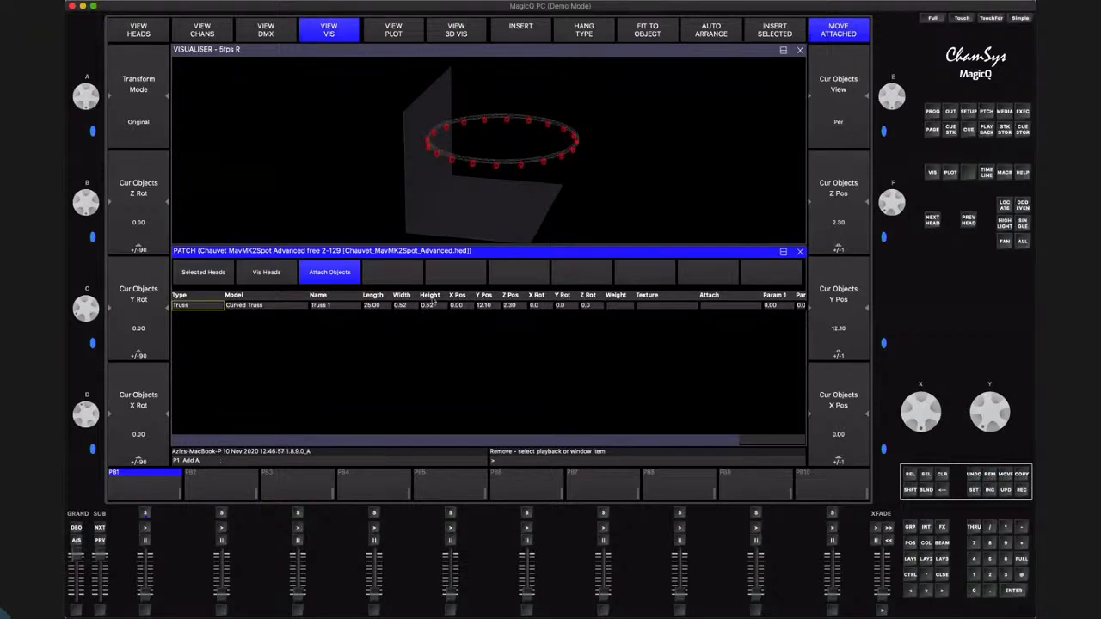
# Change the model of Truss 1 to Straight Truss
pyautogui.click(369, 306)
pyautogui.click(284, 307)
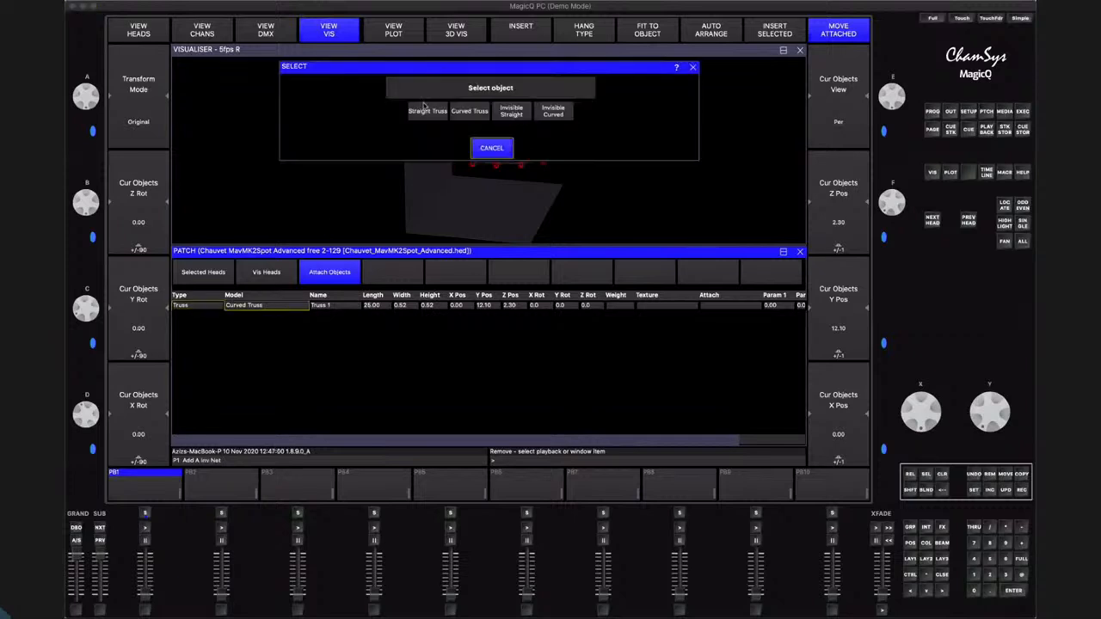
pyautogui.click(428, 112)
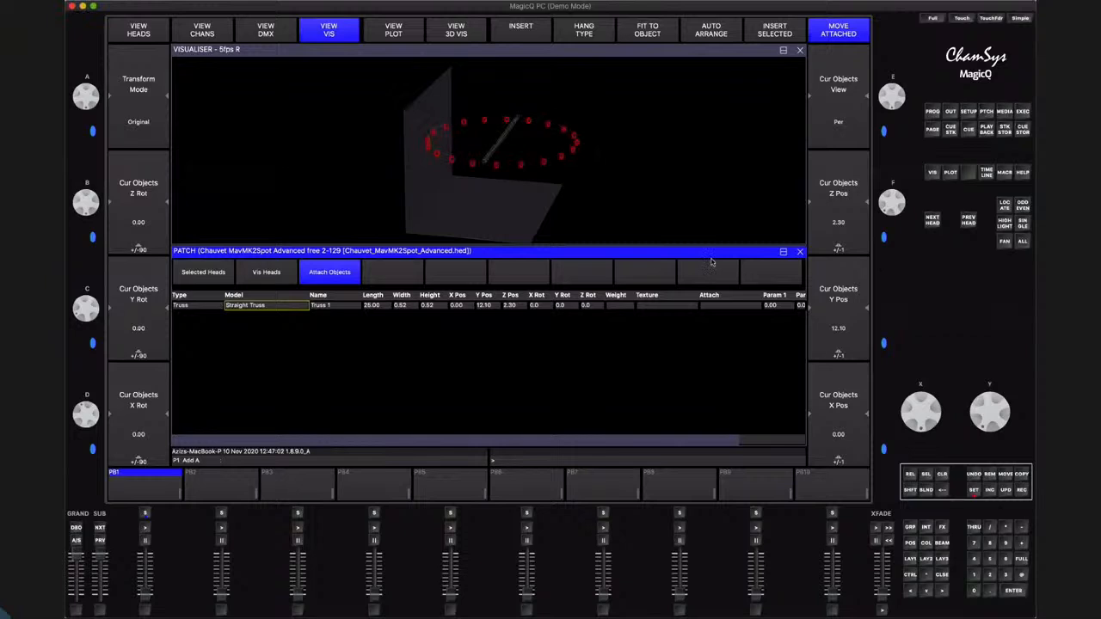
# Fit the selected MavMK2Spot heads to the Truss 1 object
pyautogui.click(203, 272)
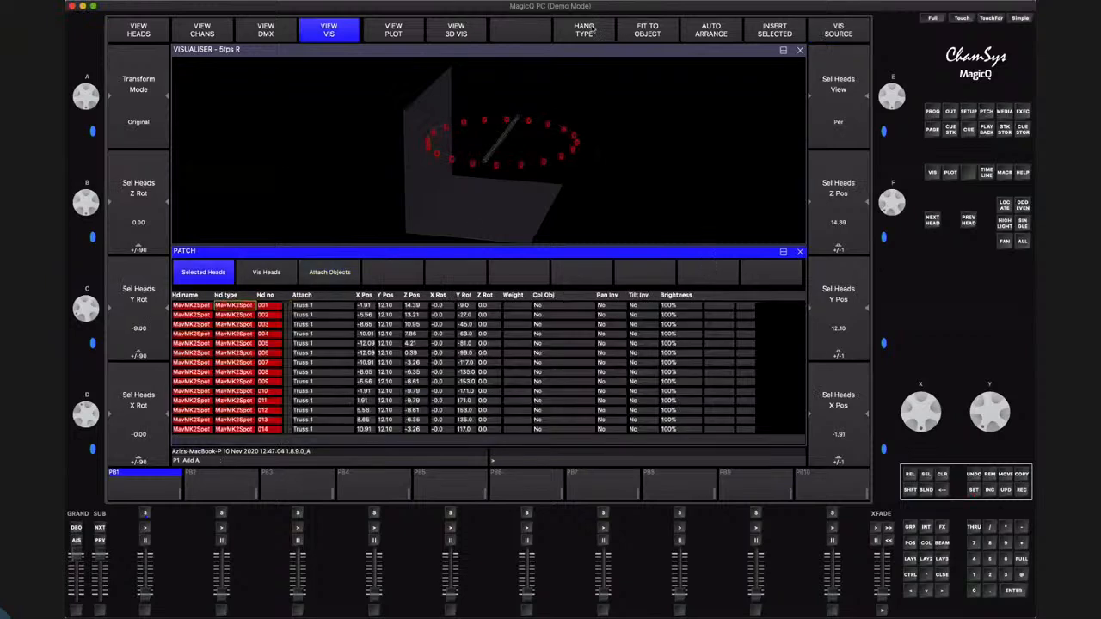
pyautogui.click(542, 143)
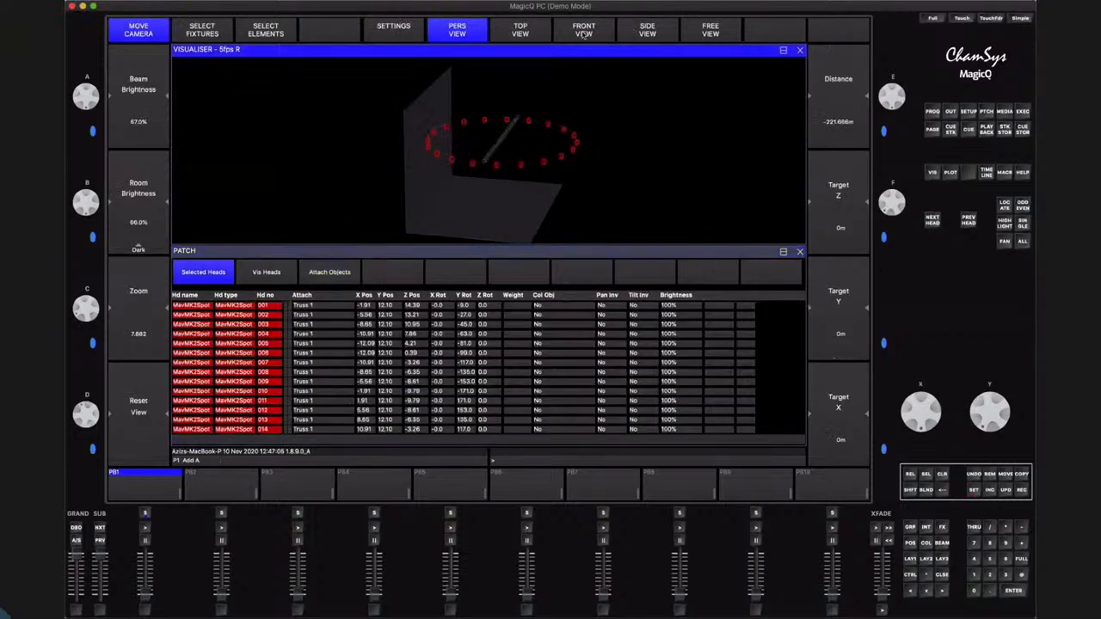
pyautogui.click(517, 251)
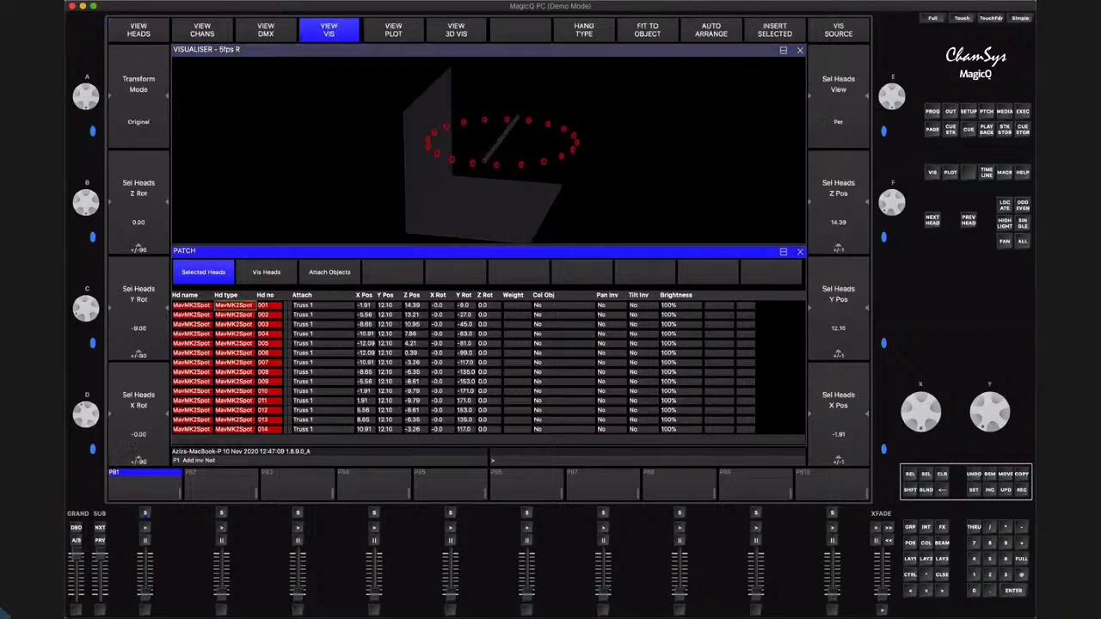
pyautogui.click(652, 28)
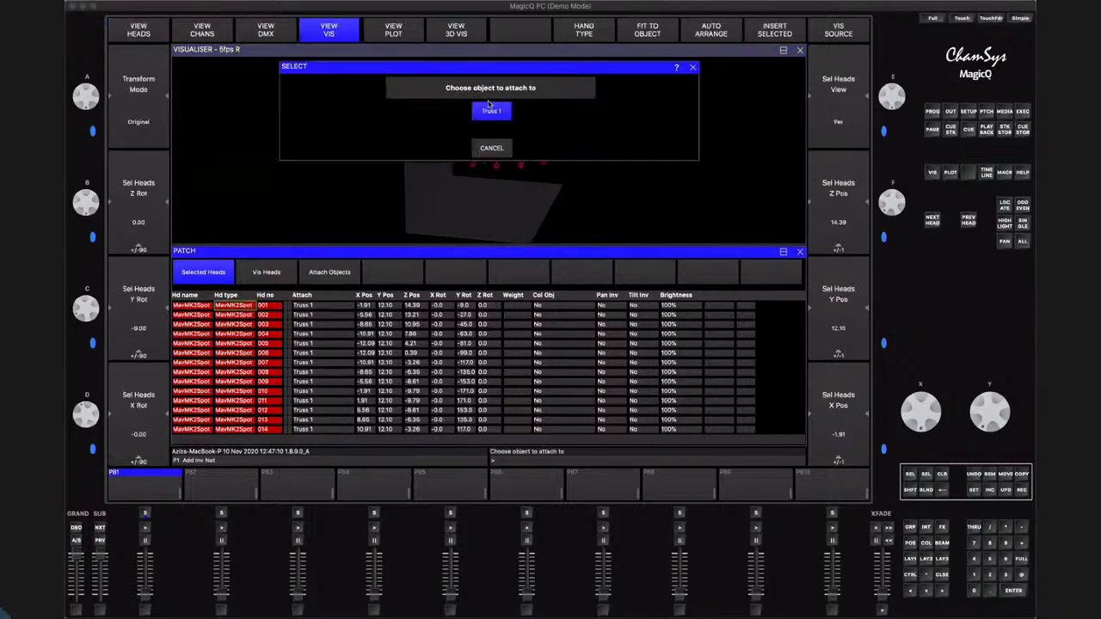
pyautogui.click(488, 107)
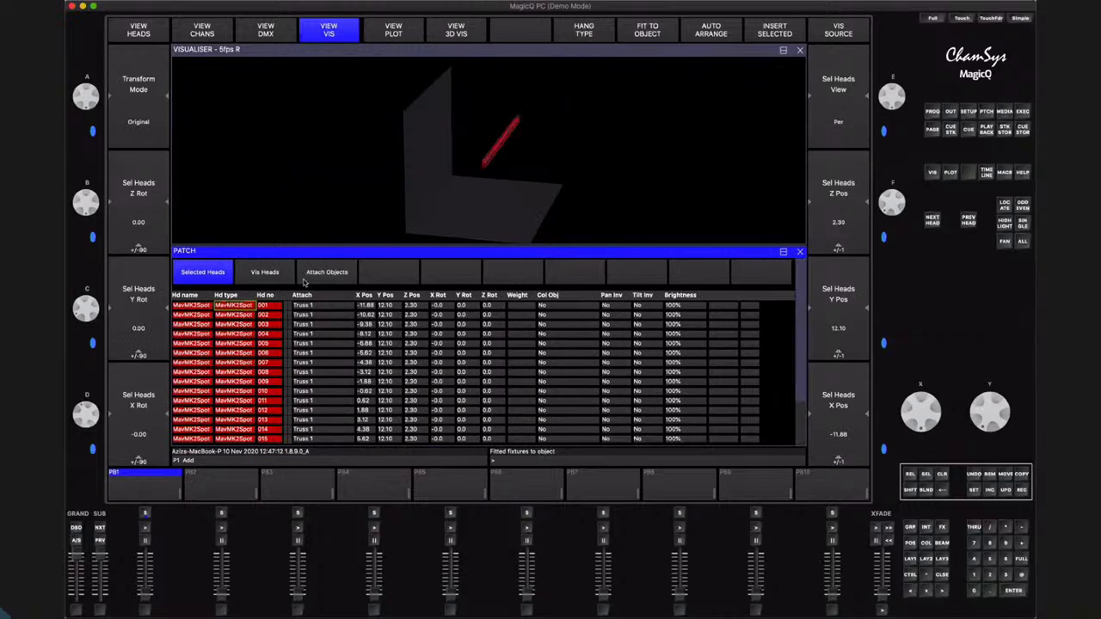
# Move Truss 1 with its attached heads to a Z position of 0.80
pyautogui.click(311, 274)
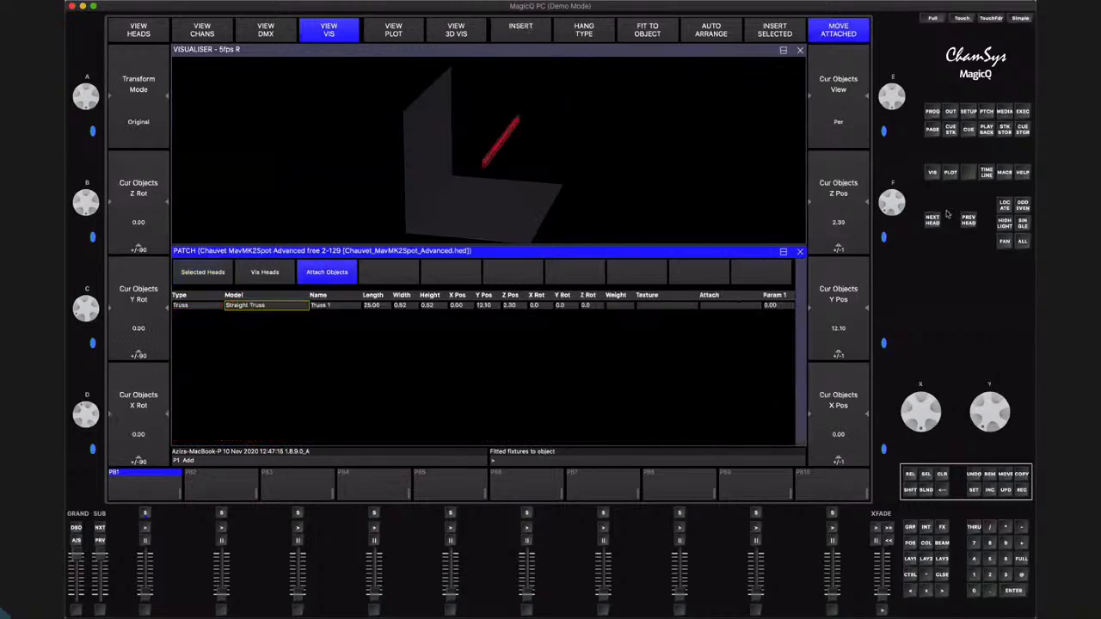
pyautogui.scroll(-5, 903, 196)
pyautogui.scroll(2, 905, 201)
pyautogui.click(188, 50)
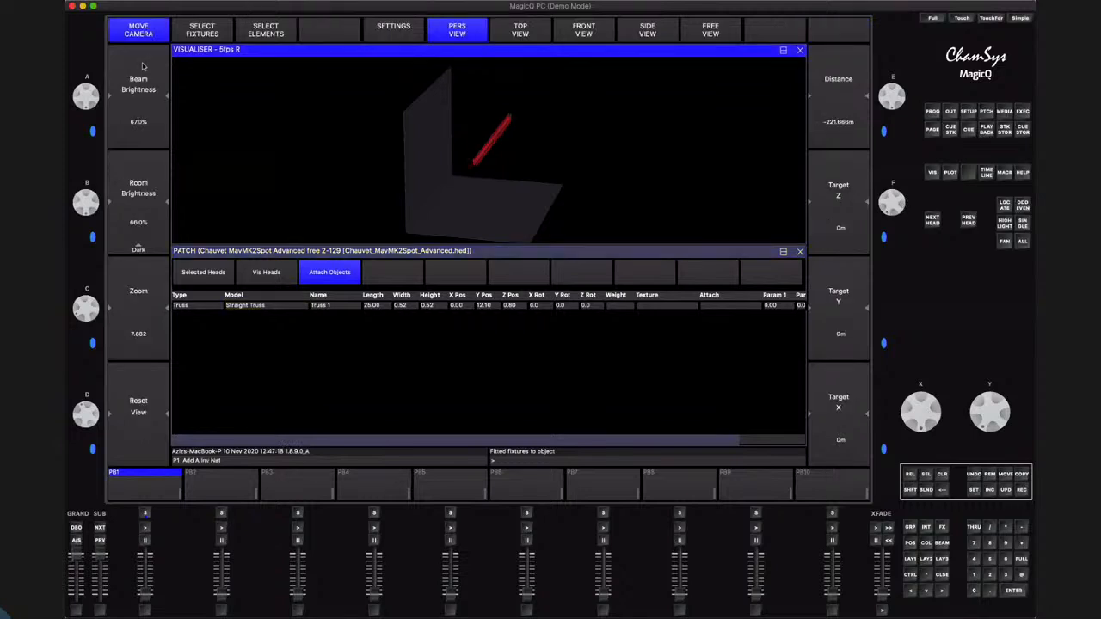
# Show the selected heads' positions and orbit the visualiser to view the straight truss from the front
pyautogui.click(198, 267)
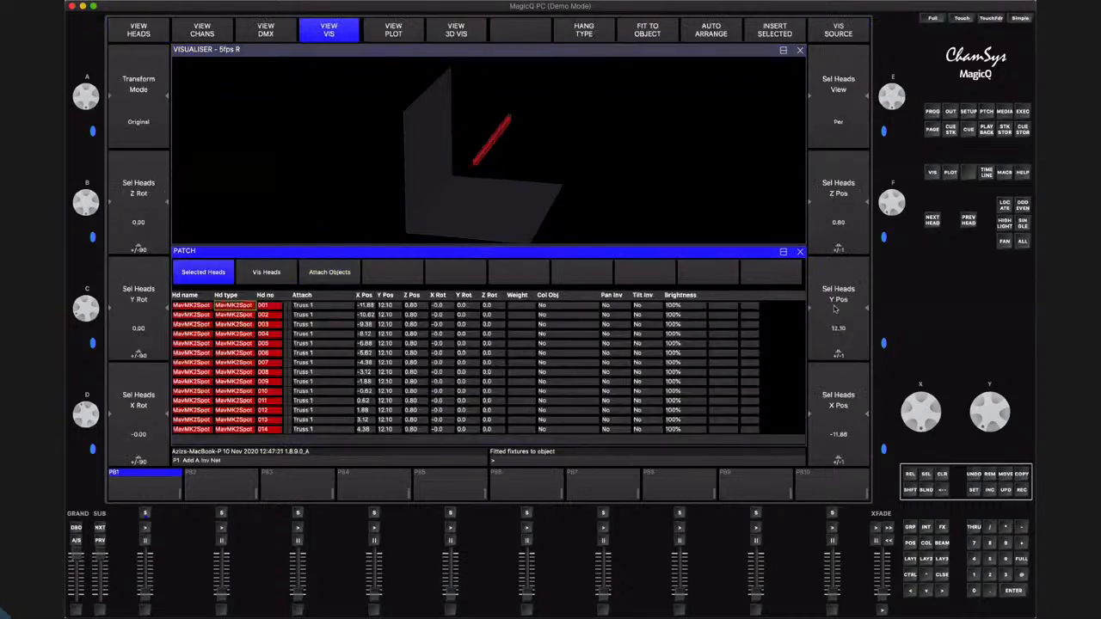
pyautogui.moveTo(559, 211); pyautogui.dragTo(683, 201)
pyautogui.moveTo(482, 158); pyautogui.dragTo(590, 162)
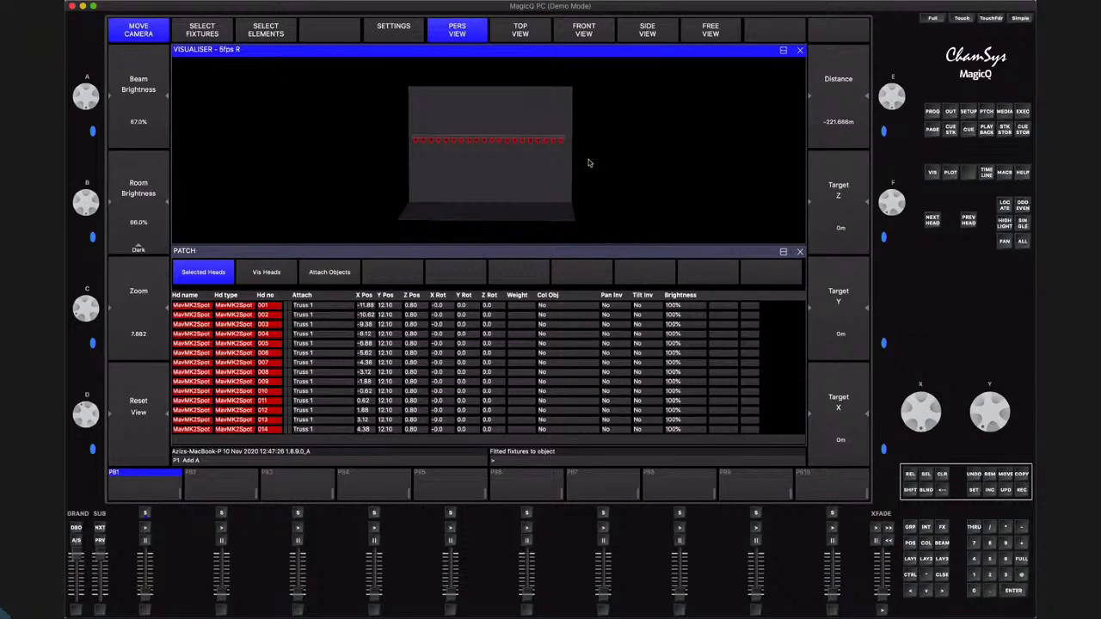
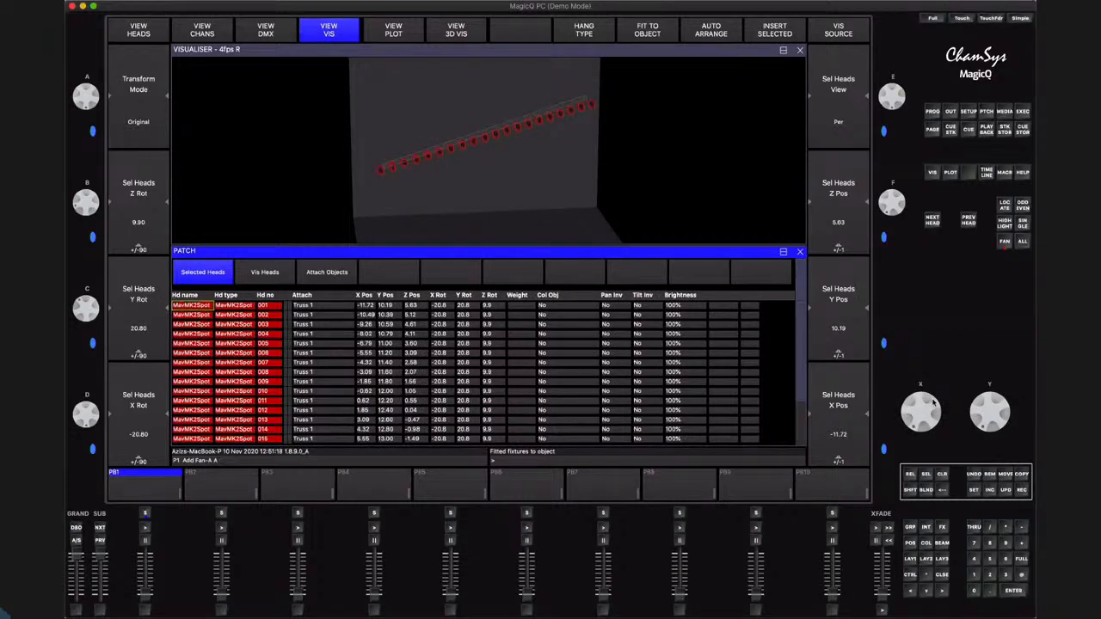
# Adjust the X positions of the selected MavMK2Spot heads and fit the heads to the Truss 1 object
pyautogui.scroll(3, 938, 412)
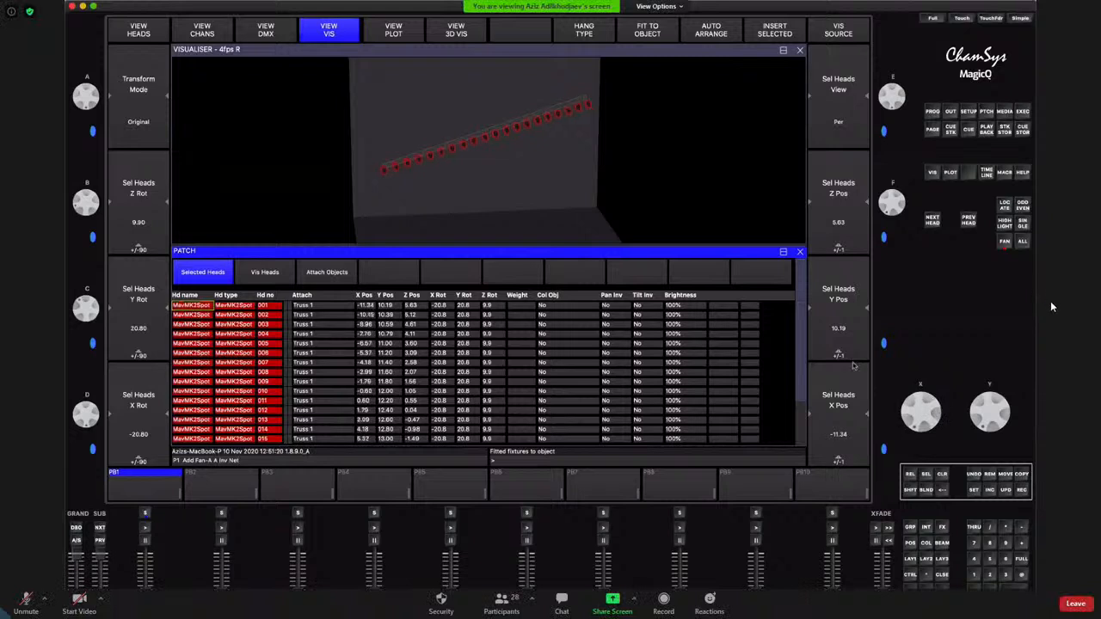
pyautogui.click(661, 25)
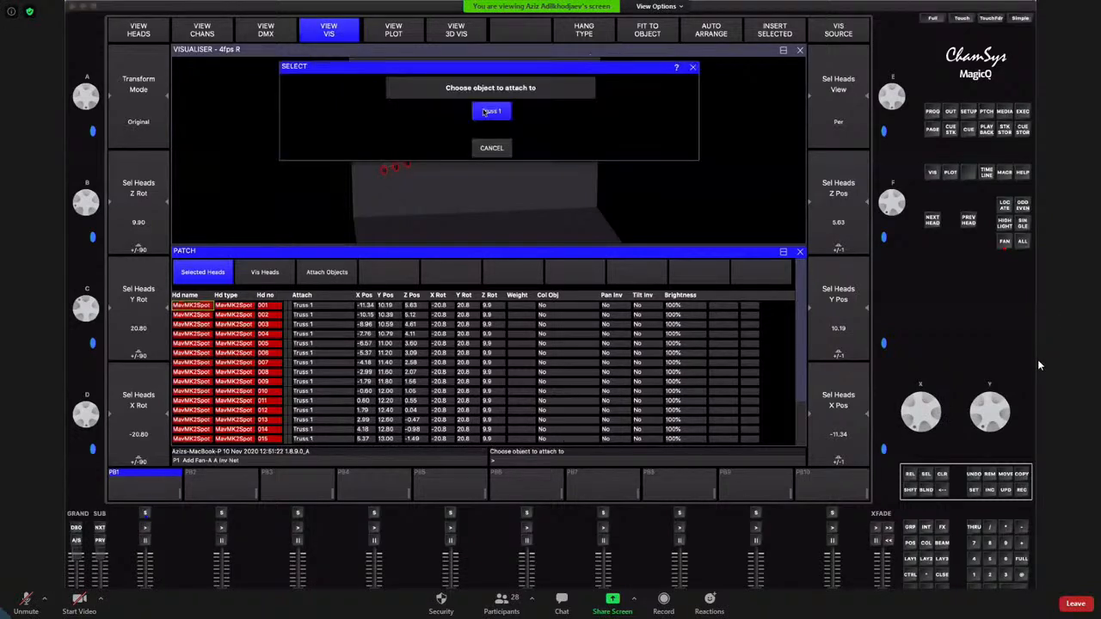
pyautogui.click(491, 111)
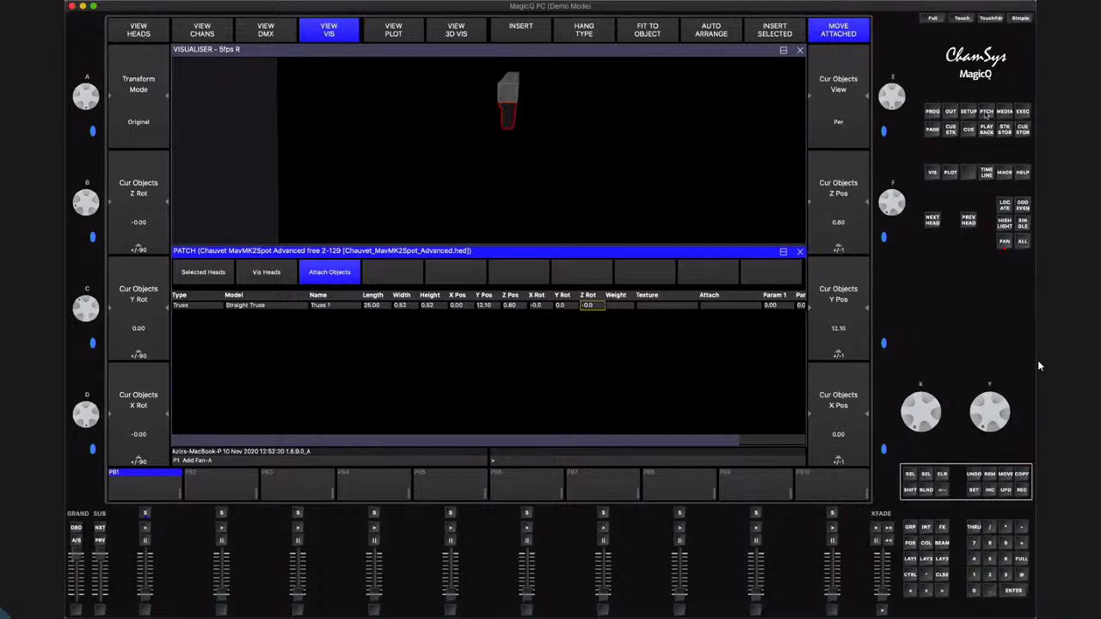
# Set the hang type of all patched MavMK2Spot heads to Bottom boom
pyautogui.click(133, 33)
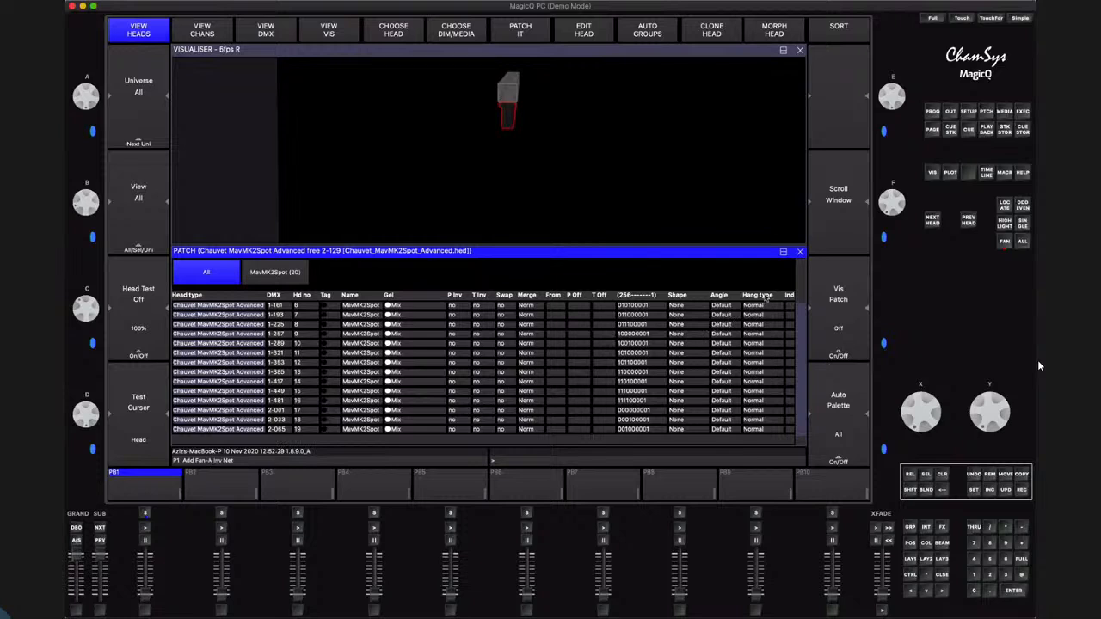
pyautogui.click(763, 298)
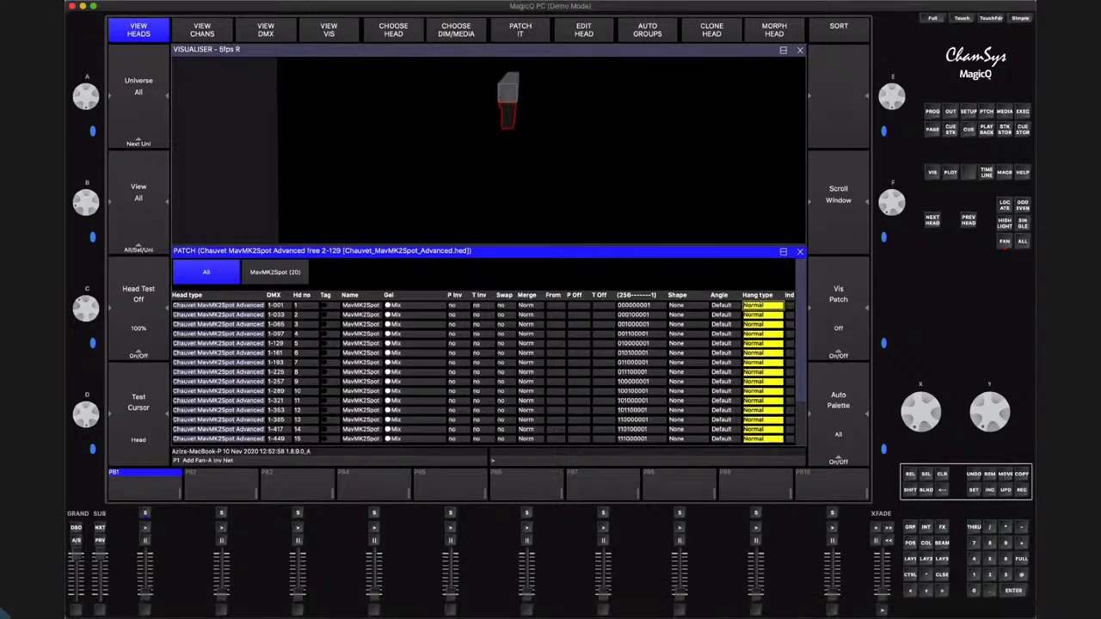
pyautogui.click(632, 49)
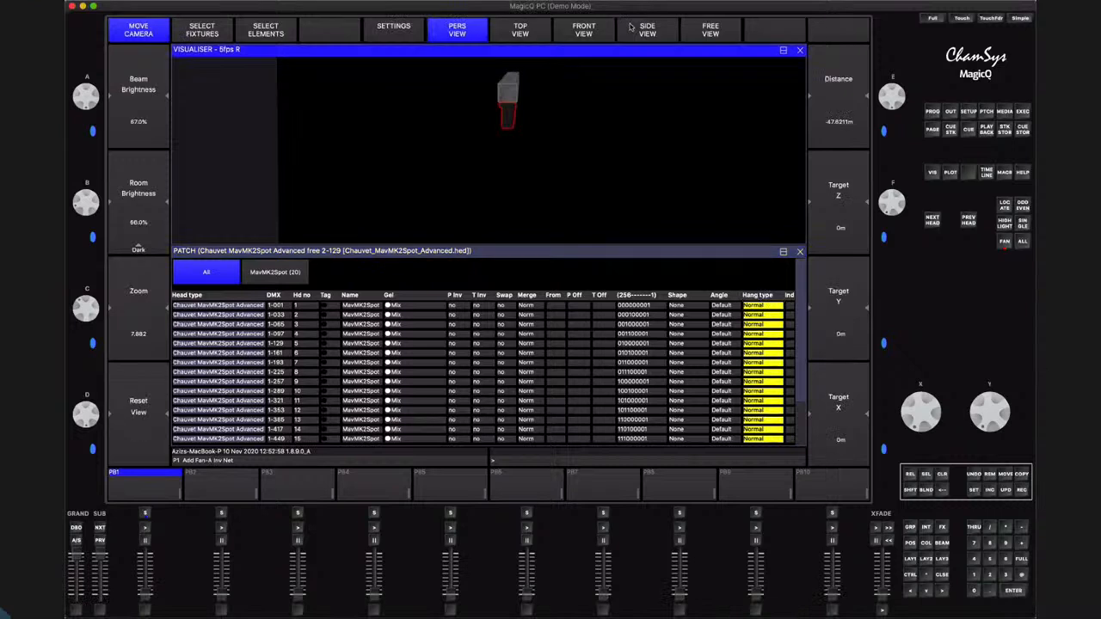
pyautogui.click(723, 254)
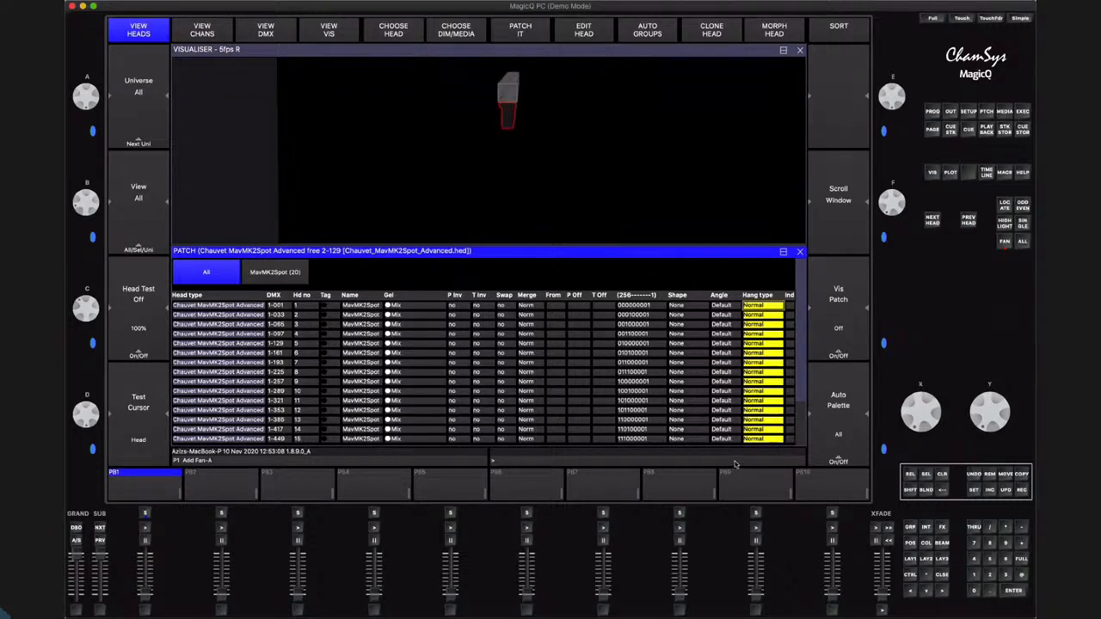
pyautogui.press('Return')
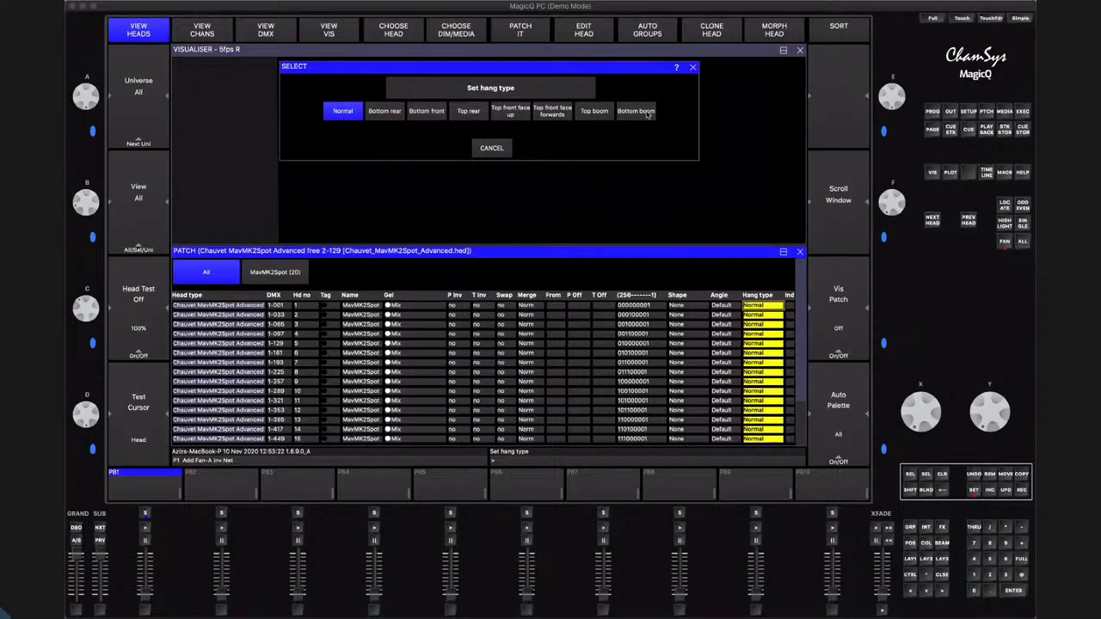
pyautogui.click(637, 111)
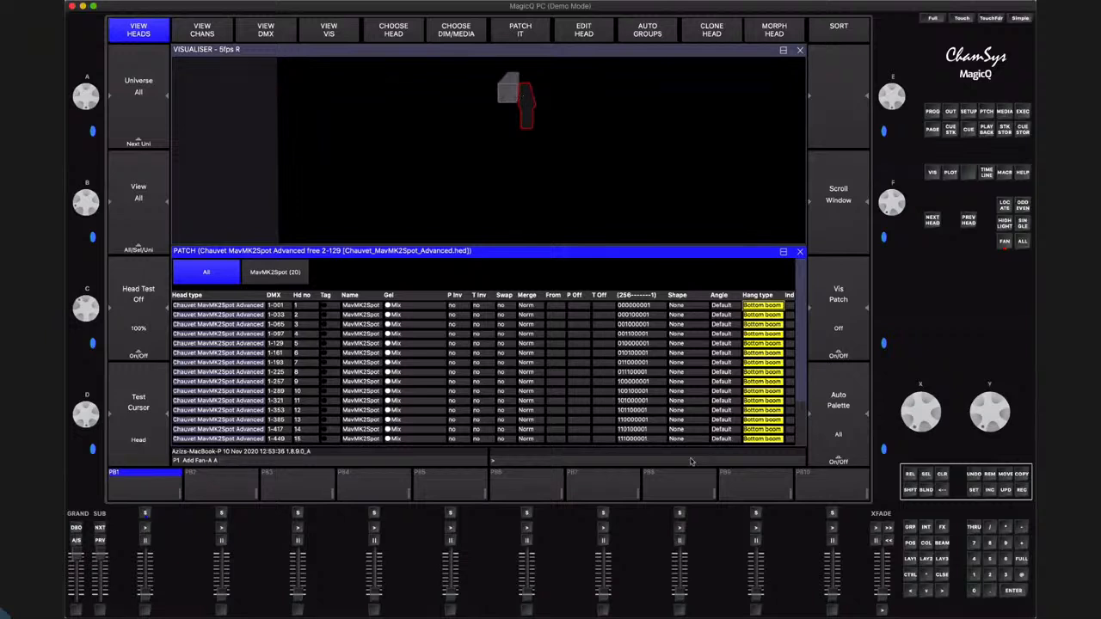
# Set the hang type of all MavMK2Spot heads to Top front face up and view the truss more closely in the visualiser
pyautogui.press('Return')
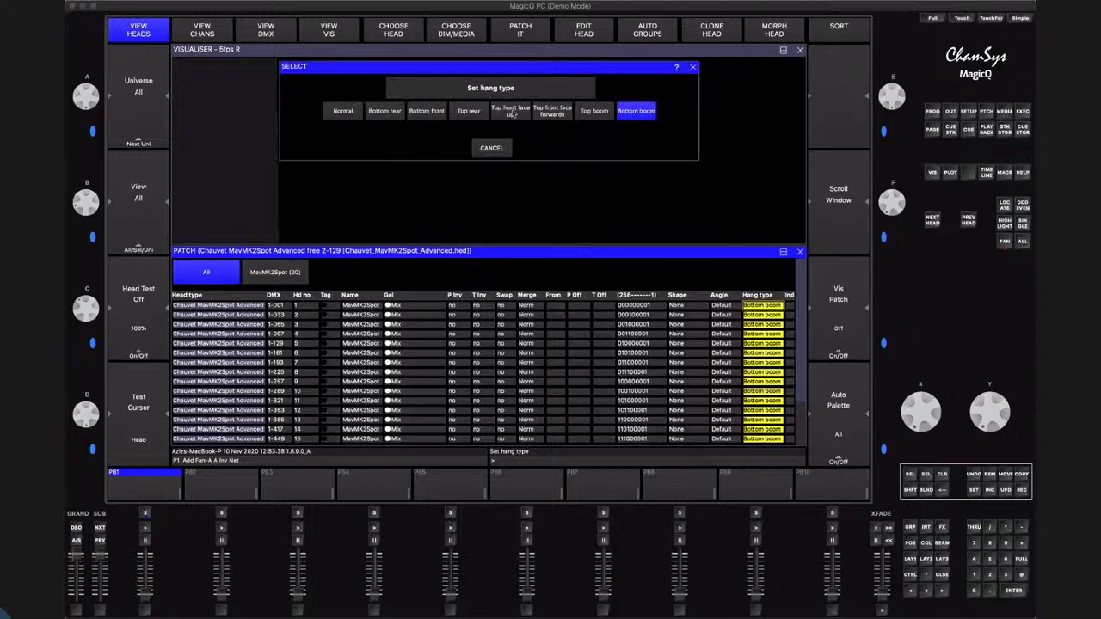
pyautogui.click(510, 111)
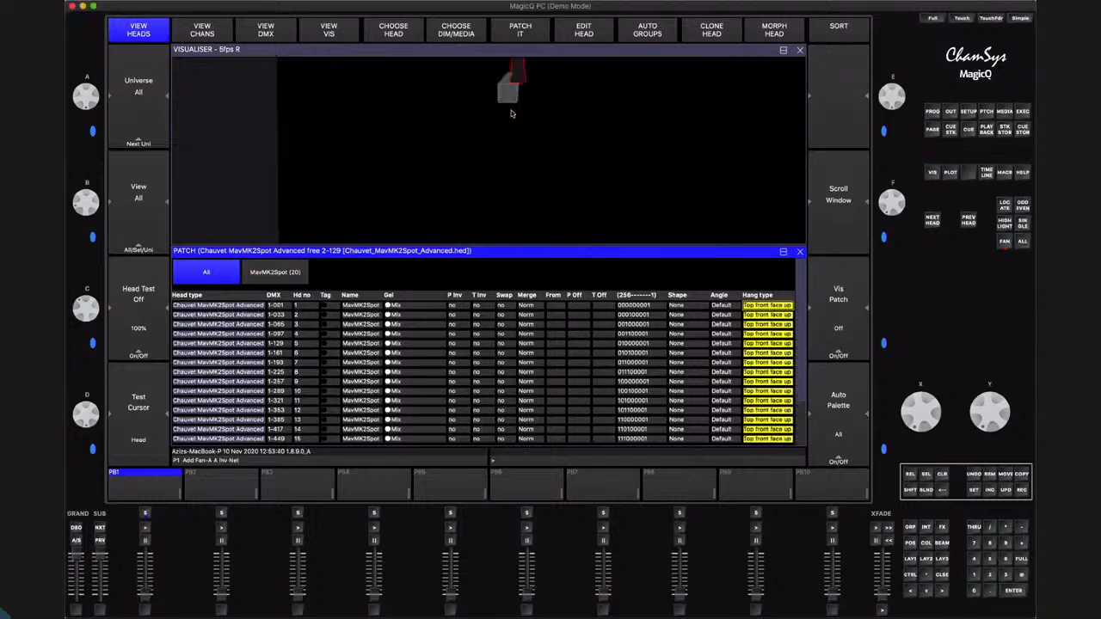
pyautogui.click(578, 103)
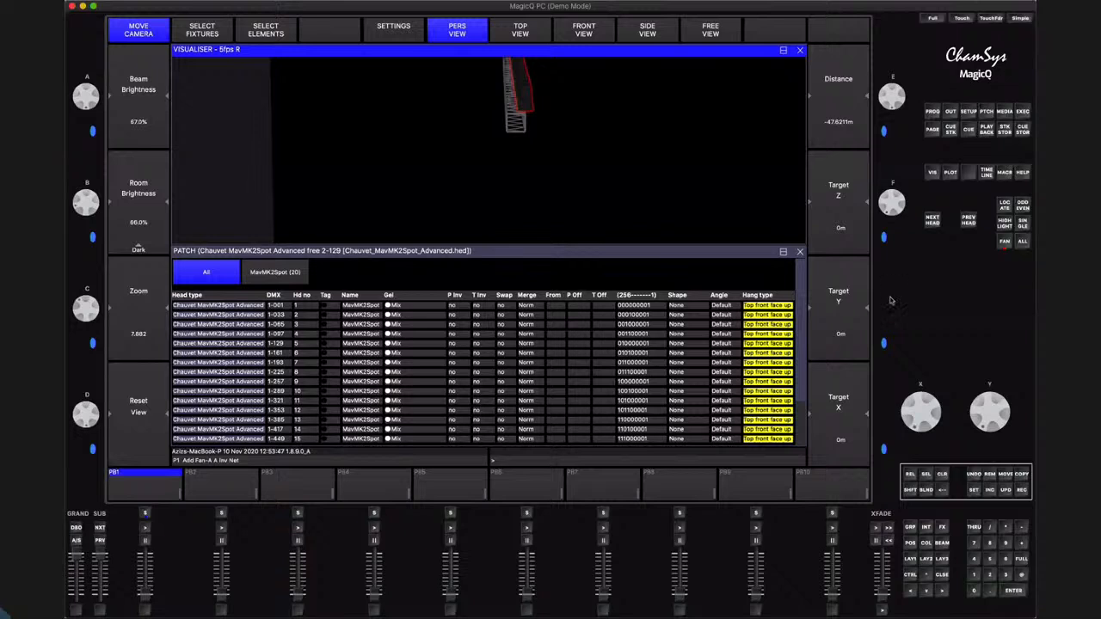
# Reselect the hang type of all MavMK2Spot heads and set it back to Normal
pyautogui.hotkey('ctrl', 's')
pyautogui.click(941, 488)
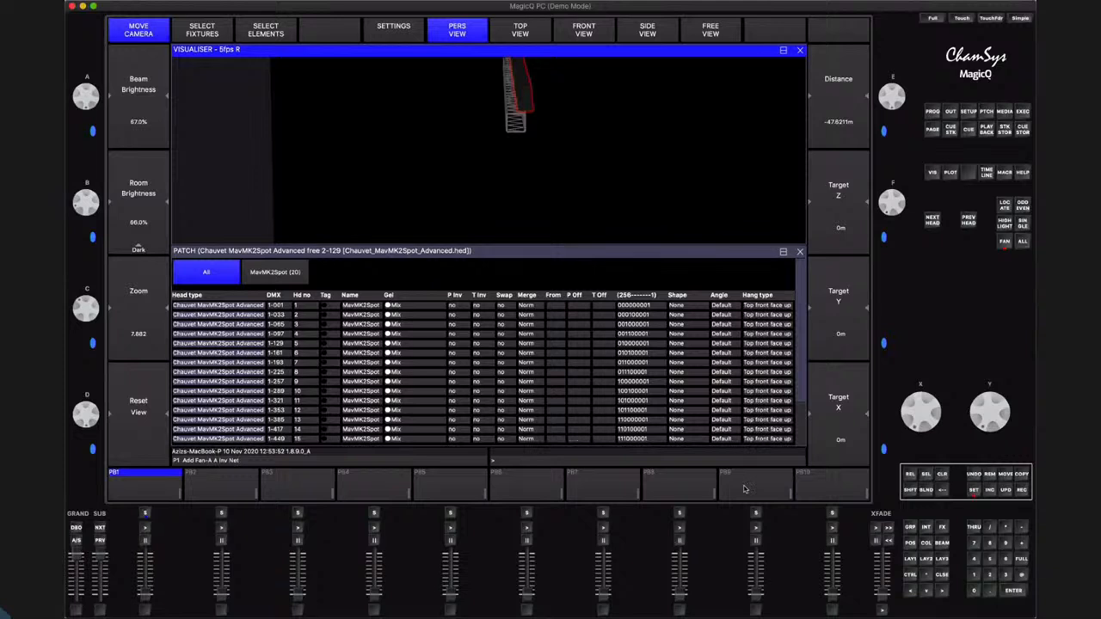
pyautogui.click(754, 298)
pyautogui.press('Return')
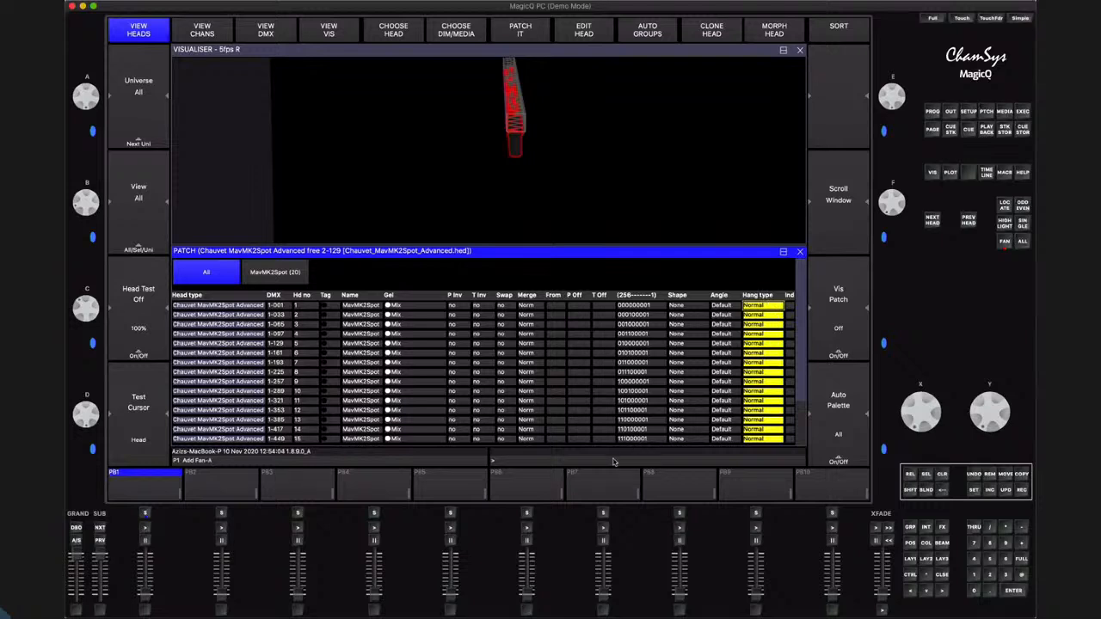
# Try the Bottom rear and Top front face up hang types on all heads, and return them to Normal
pyautogui.press('Return')
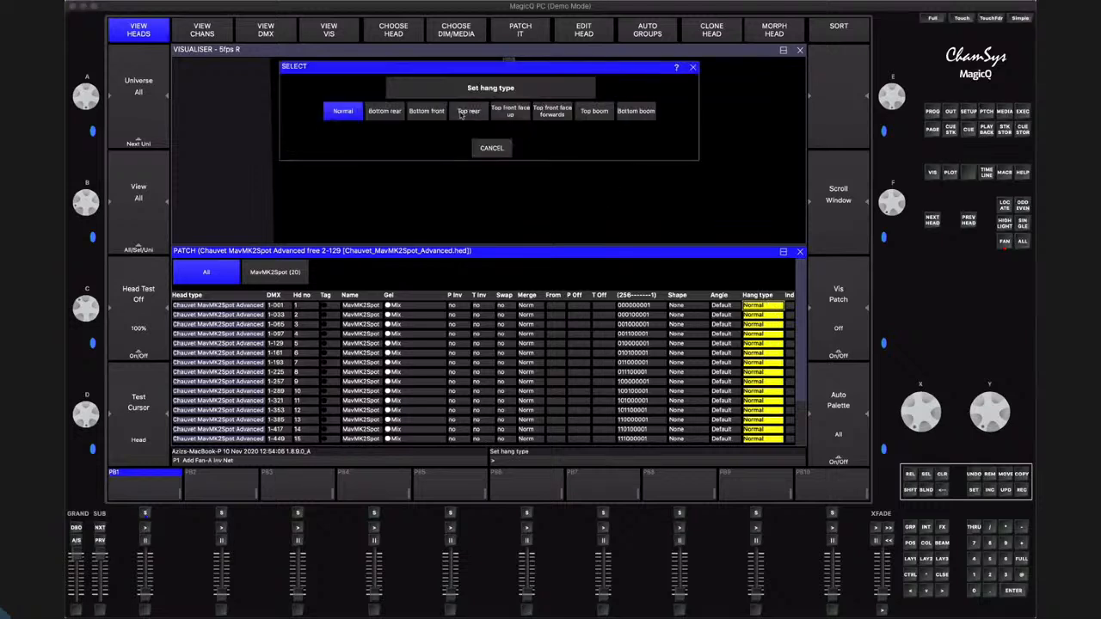
pyautogui.click(387, 111)
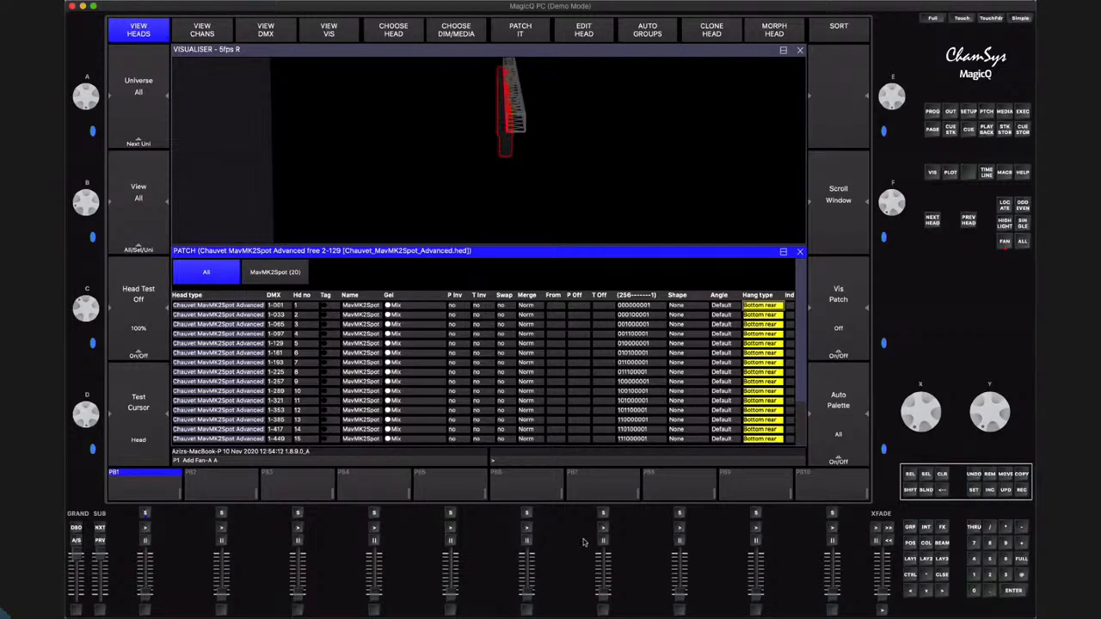
pyautogui.press('Return')
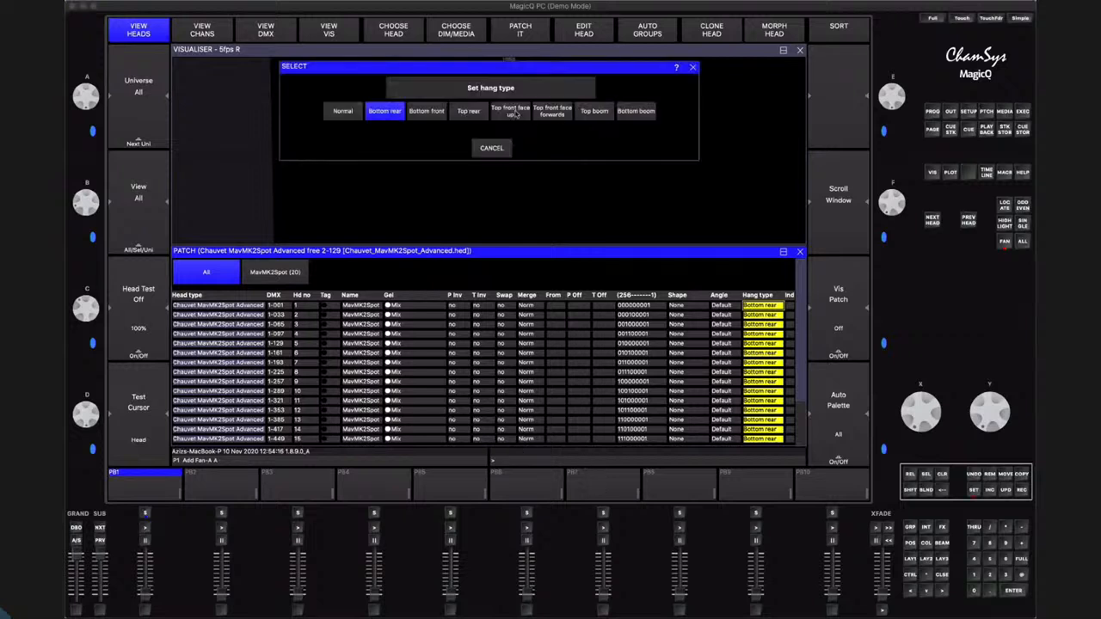
pyautogui.click(517, 113)
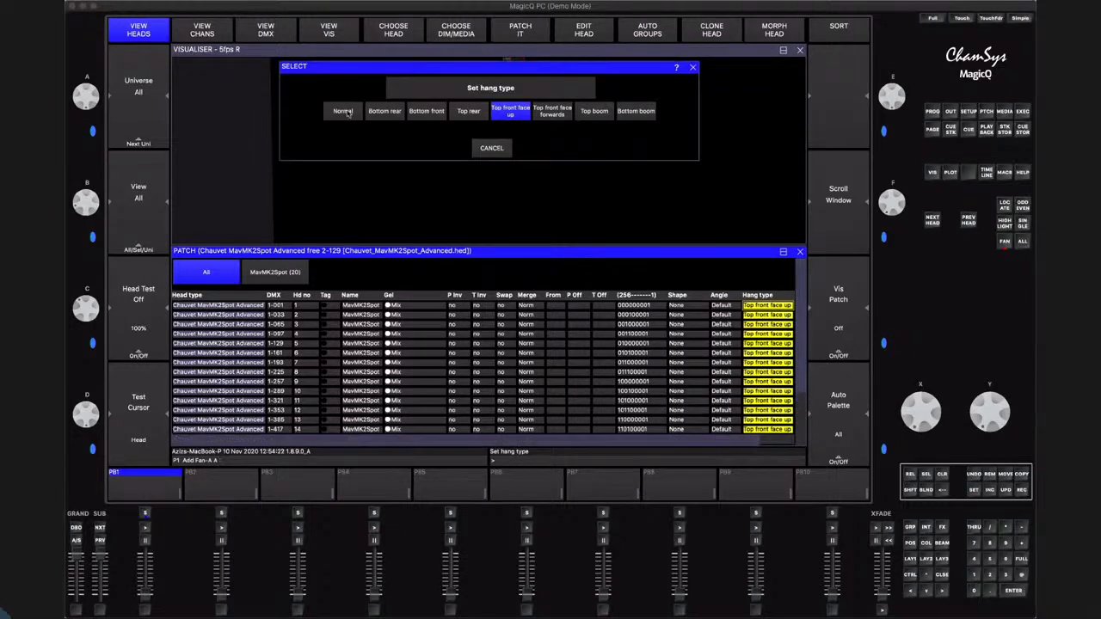
pyautogui.click(347, 114)
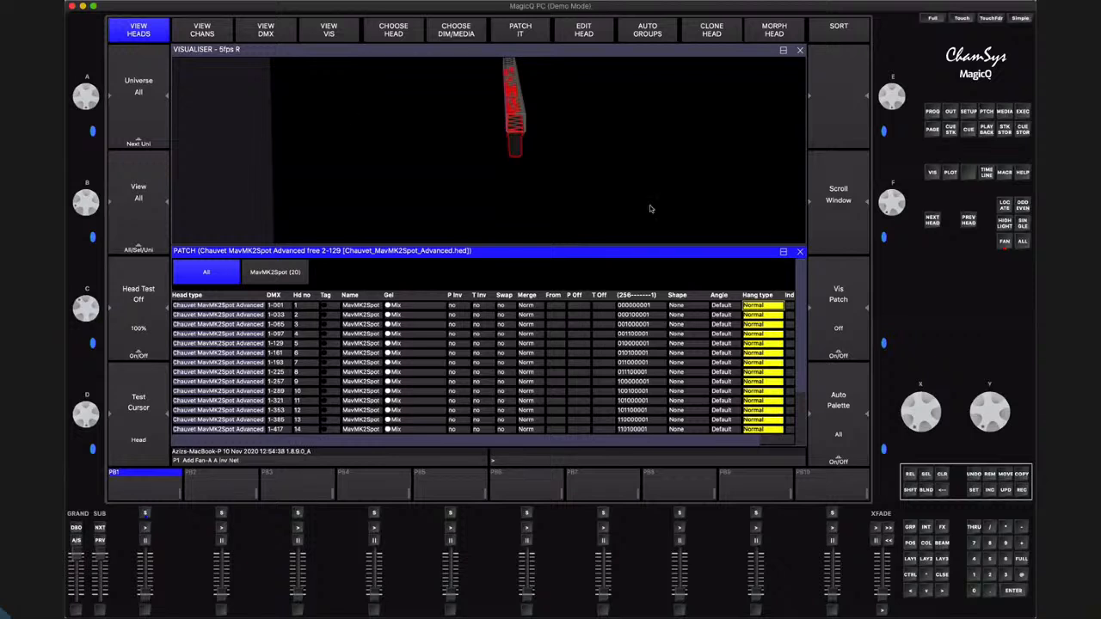
# Set the hang type of only heads 1 to 7 to Bottom boom and inspect them on the truss
pyautogui.click(747, 336)
pyautogui.click(749, 307)
pyautogui.keyDown('shift'); pyautogui.click(749, 363); pyautogui.keyUp('shift')
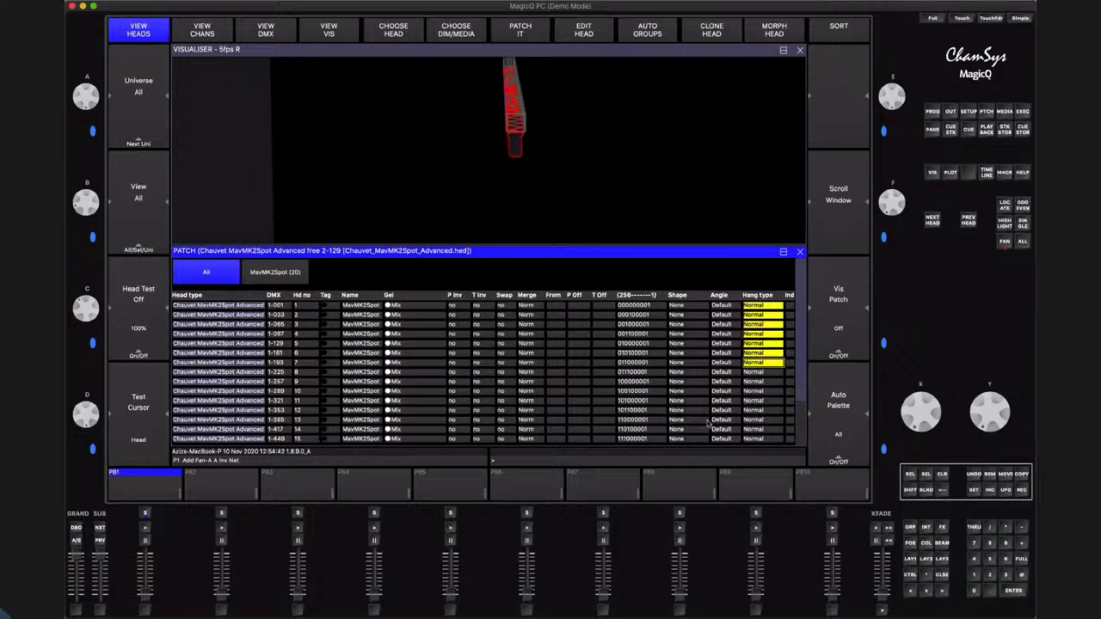
pyautogui.press('Return')
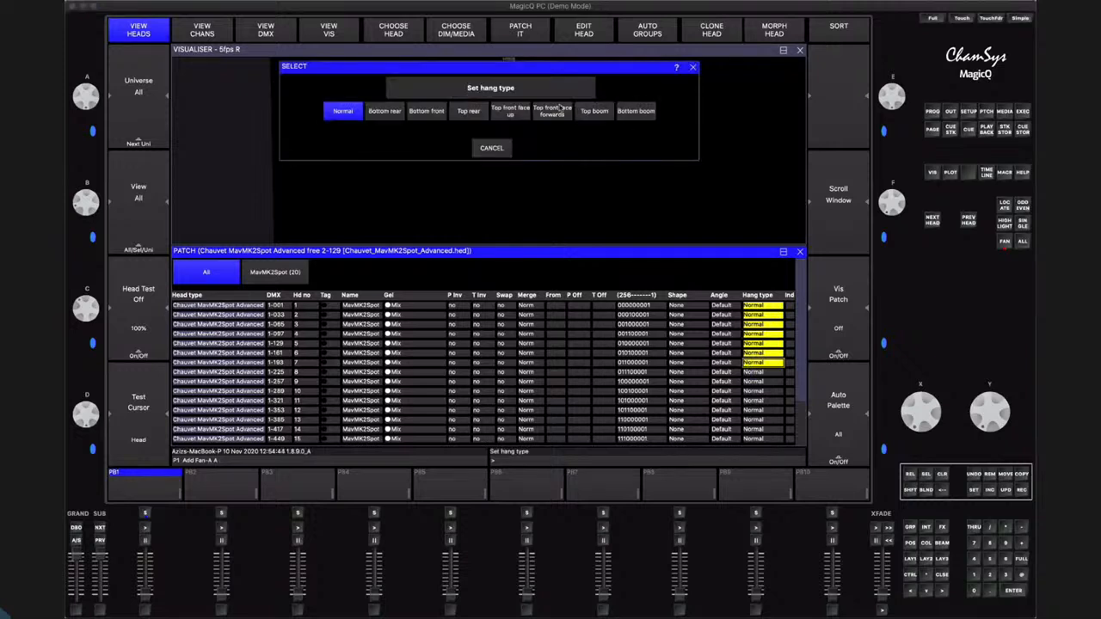
pyautogui.click(637, 112)
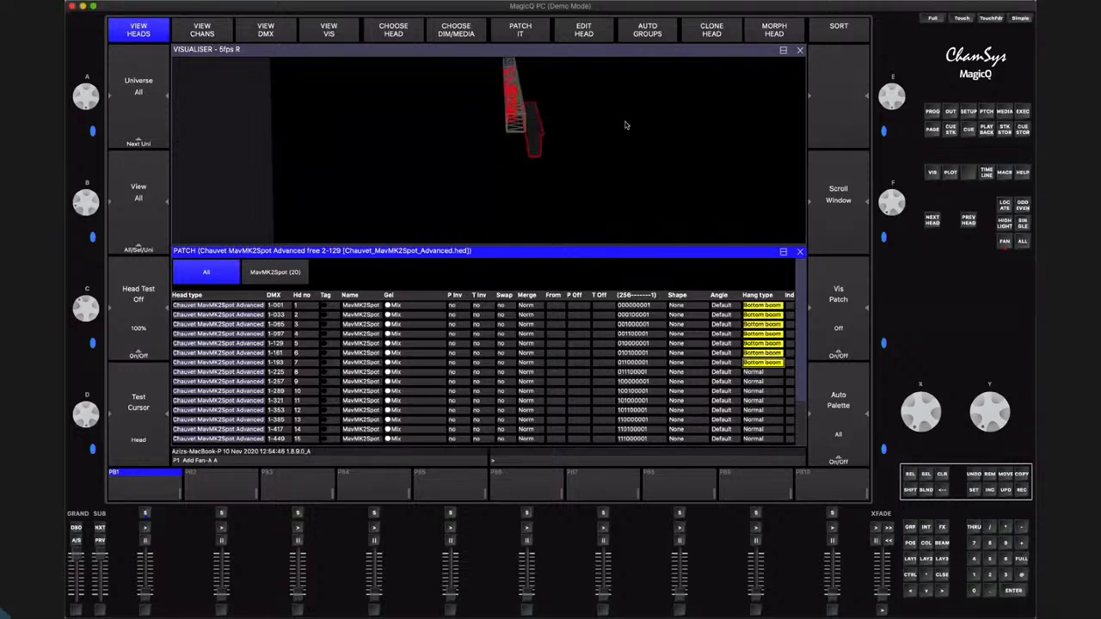
pyautogui.click(557, 146)
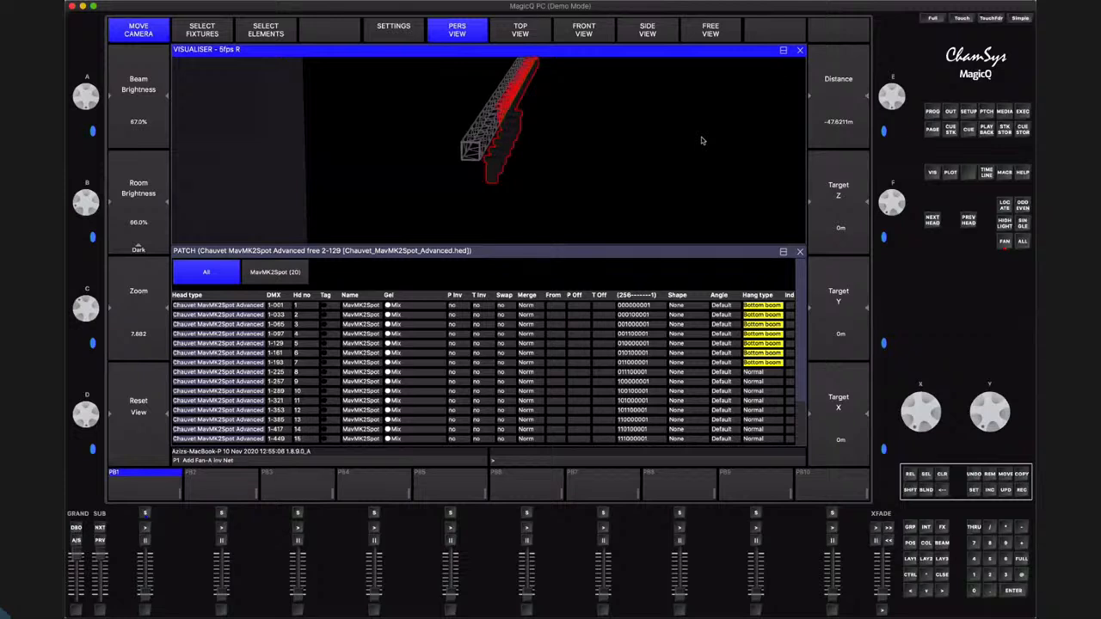
# Return heads 1 to 7 to the Normal hang type
pyautogui.click(744, 255)
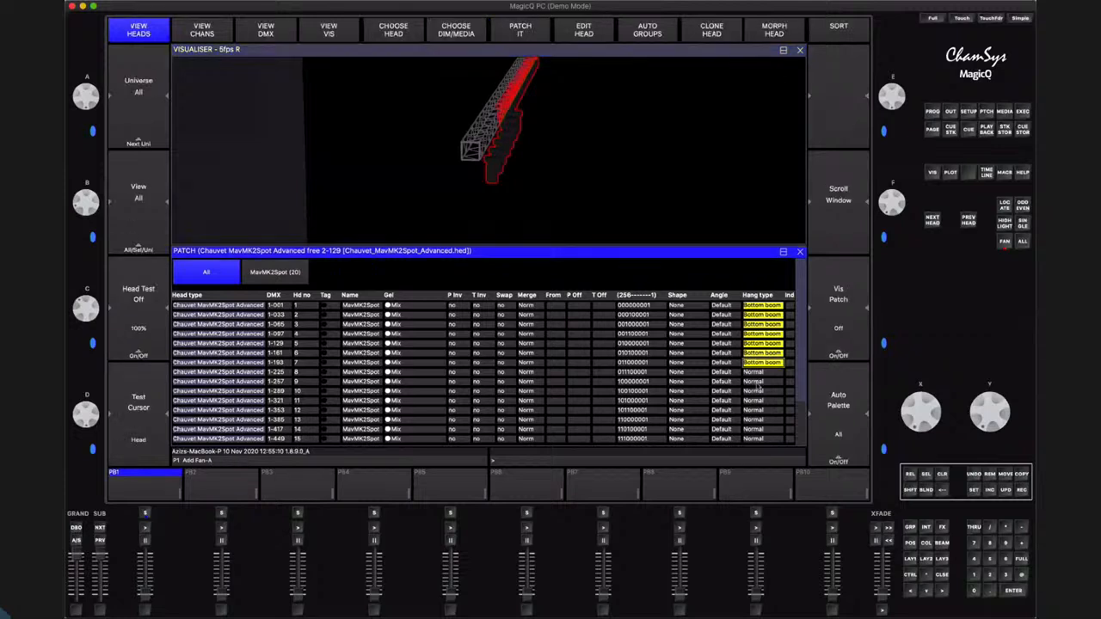
pyautogui.click(762, 353)
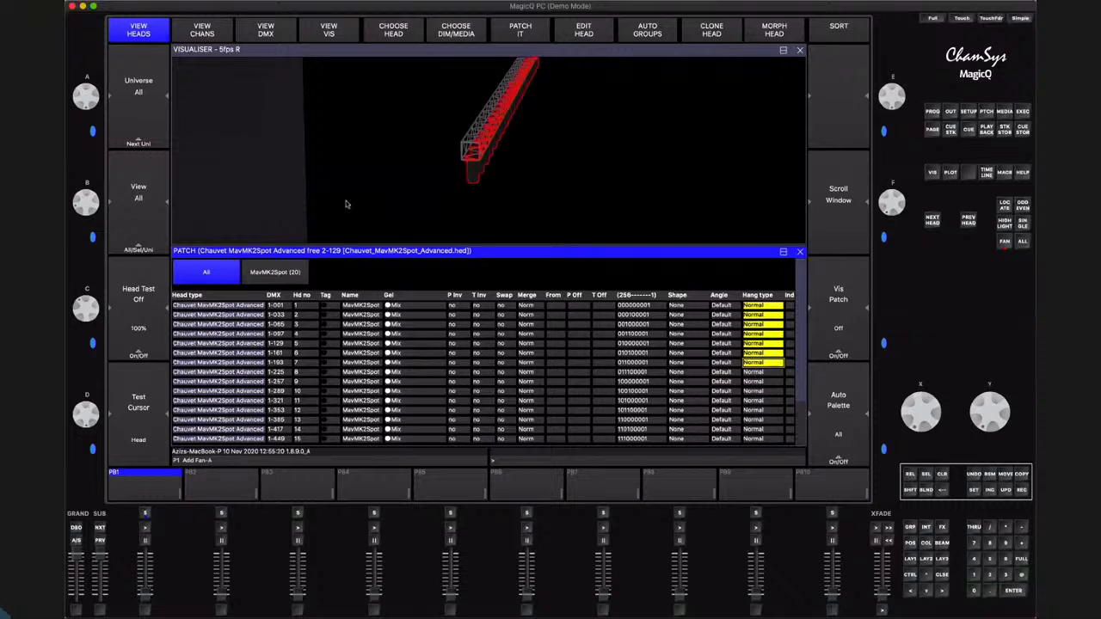
# Review the attachment, positions and rotations of all the selected heads in the visualiser patch
pyautogui.click(325, 33)
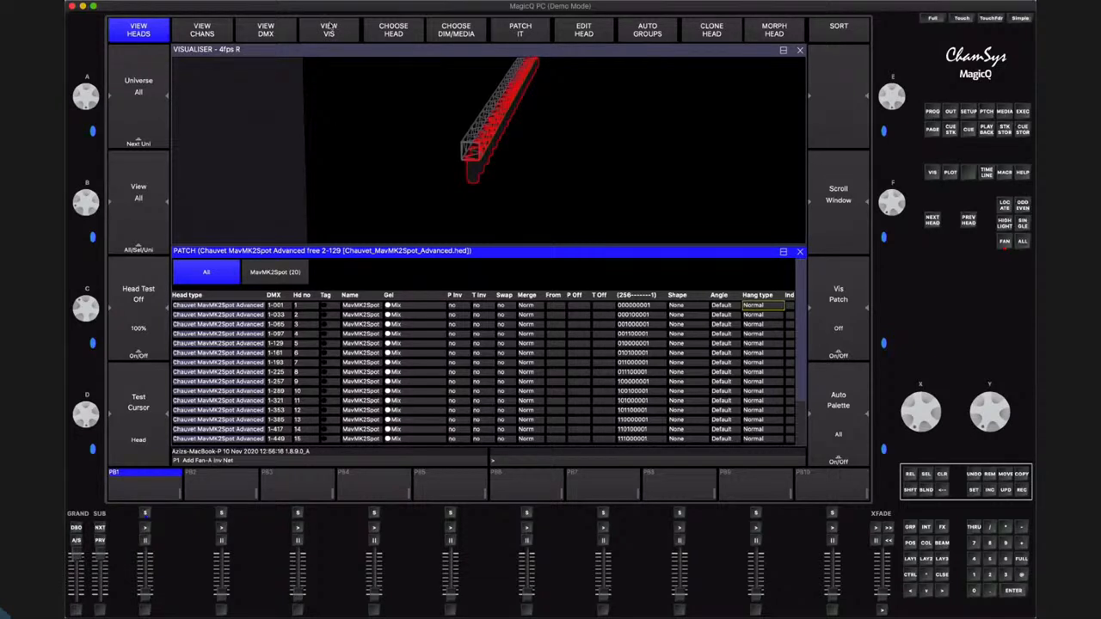
pyautogui.click(330, 29)
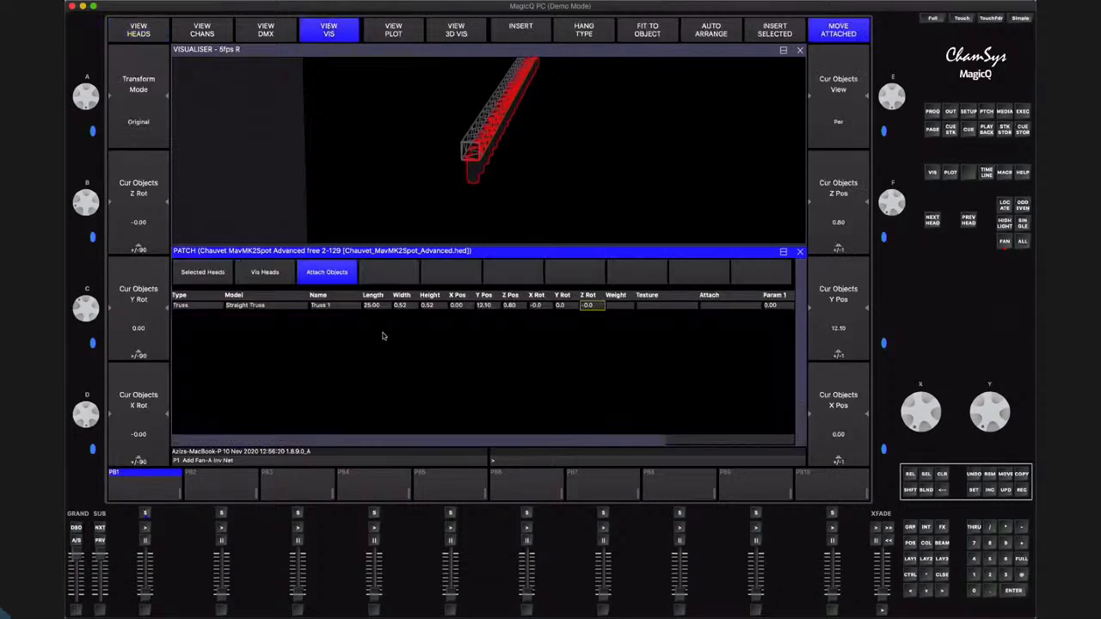
pyautogui.click(186, 271)
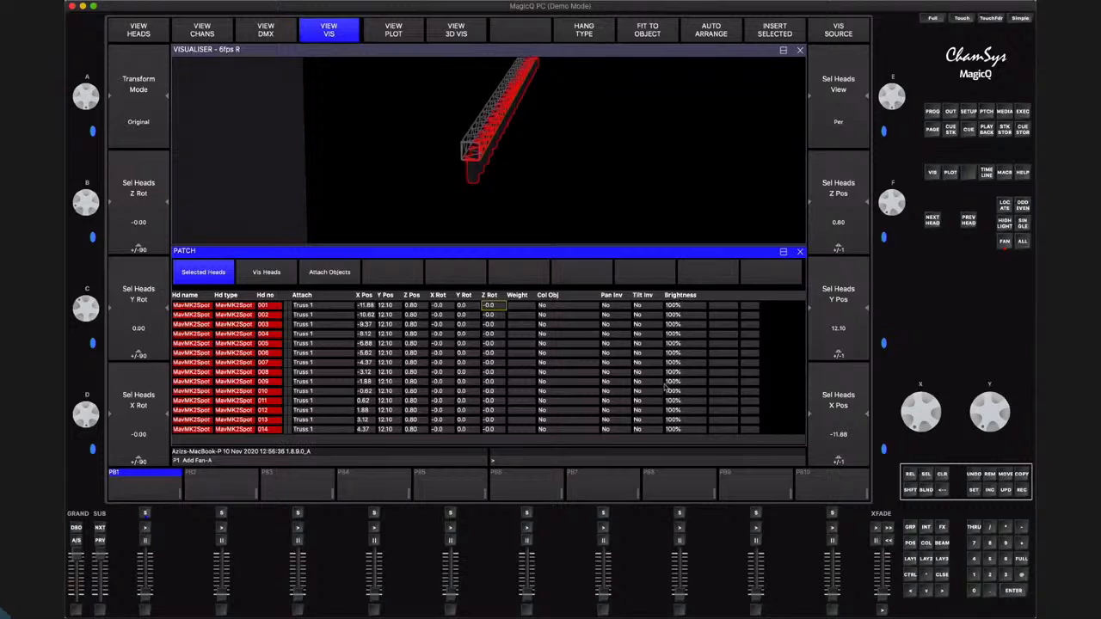
pyautogui.scroll(-5, 675, 330)
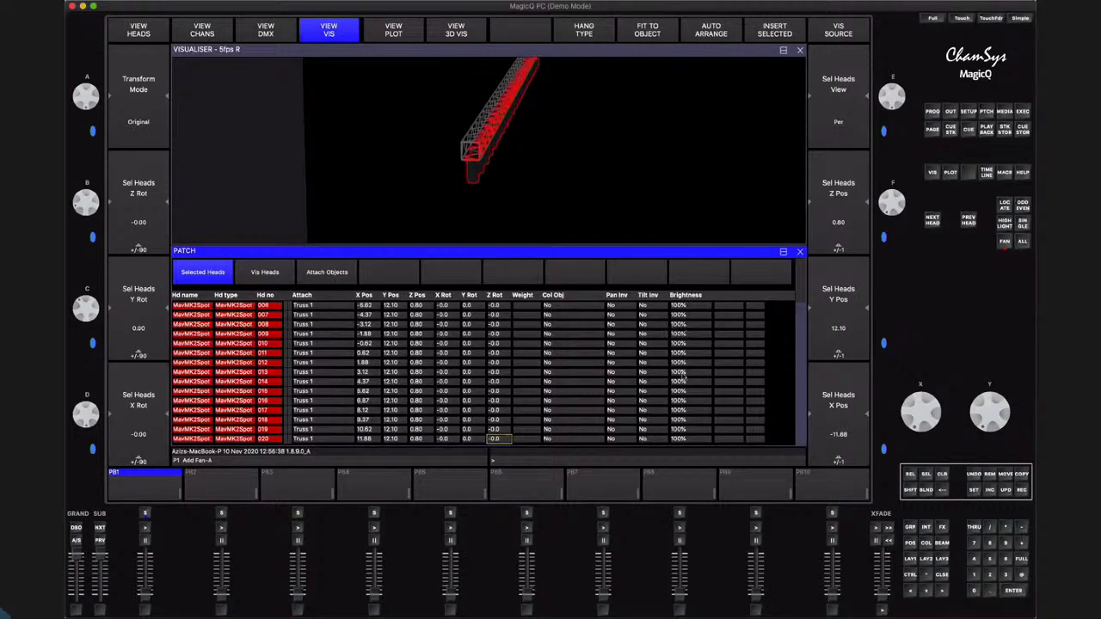
pyautogui.scroll(5, 517, 92)
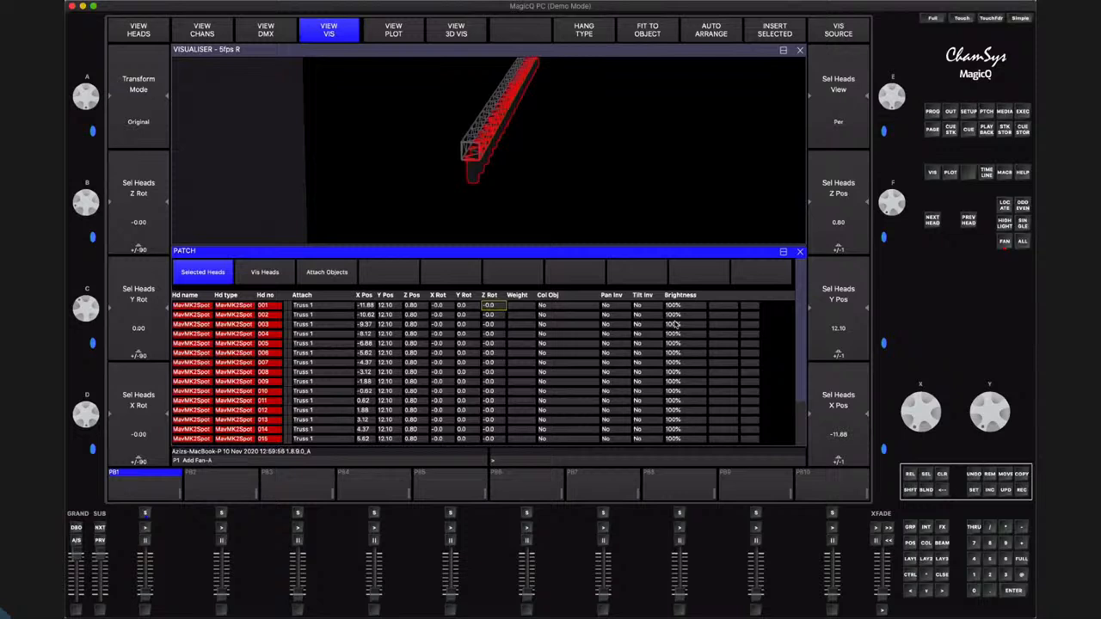
# Return to the patched heads list and view the whole straight truss head-on in the visualiser
pyautogui.click(135, 36)
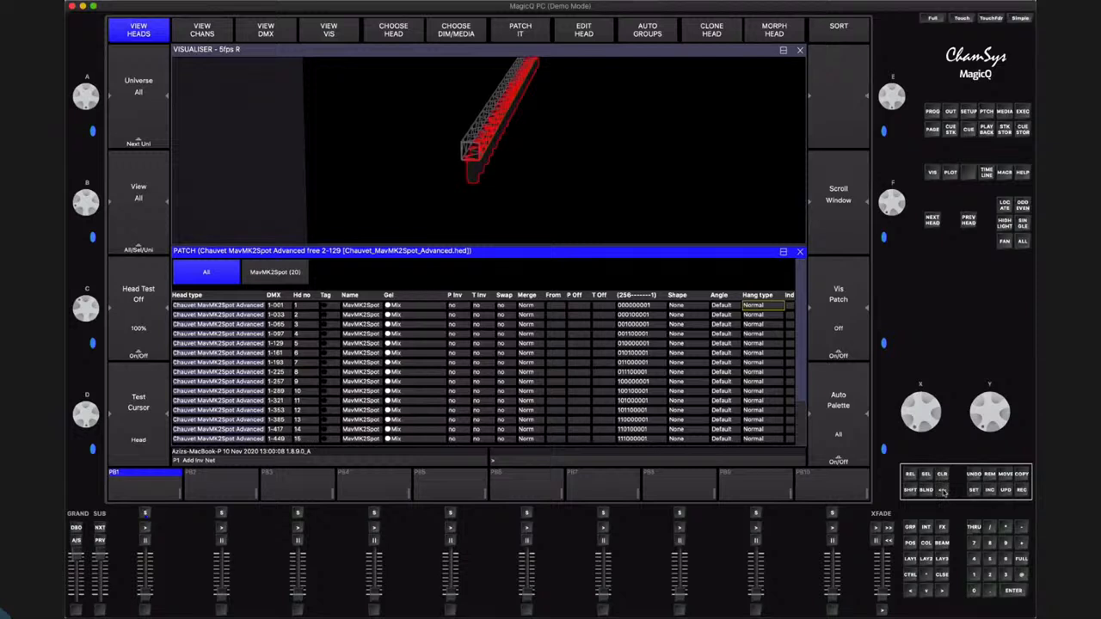
pyautogui.click(599, 188)
pyautogui.moveTo(635, 188); pyautogui.dragTo(458, 210)
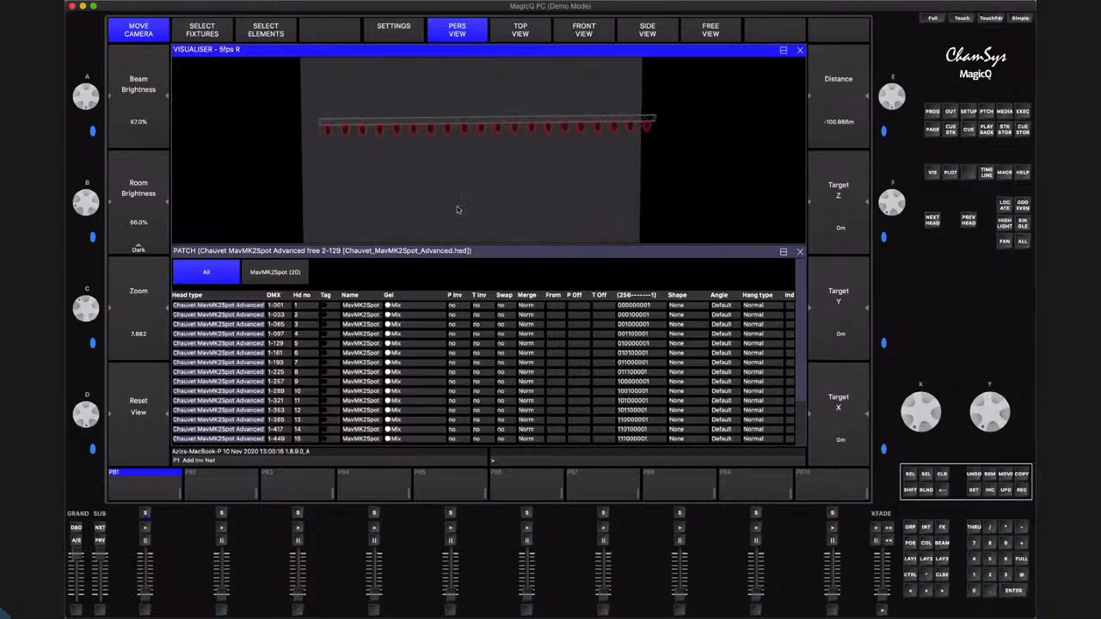
pyautogui.scroll(-3, 458, 210)
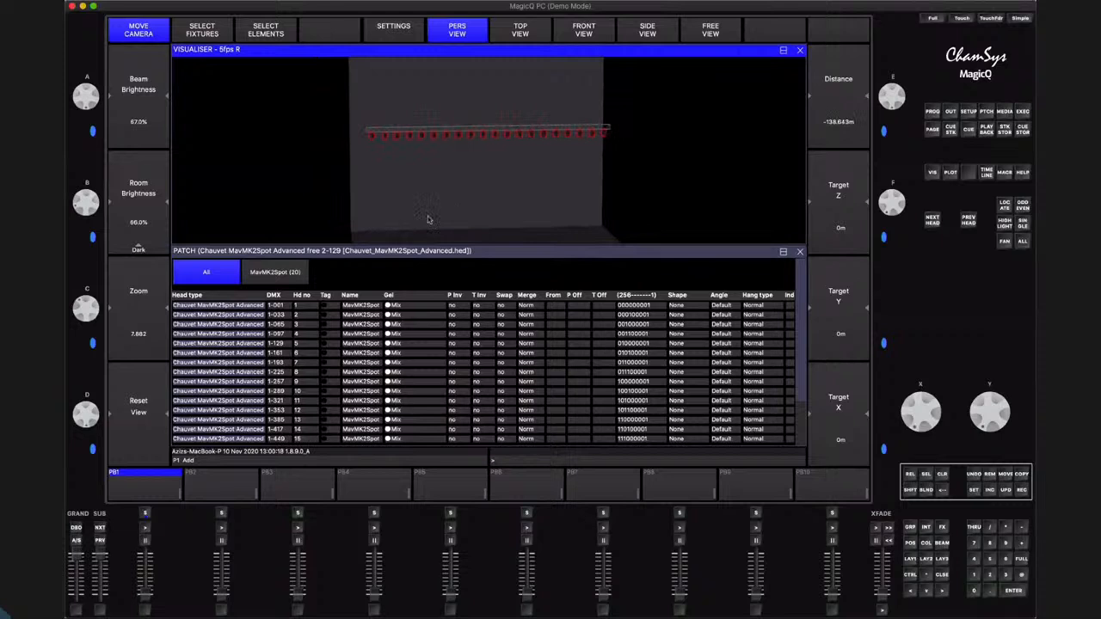
pyautogui.moveTo(429, 221); pyautogui.dragTo(431, 219)
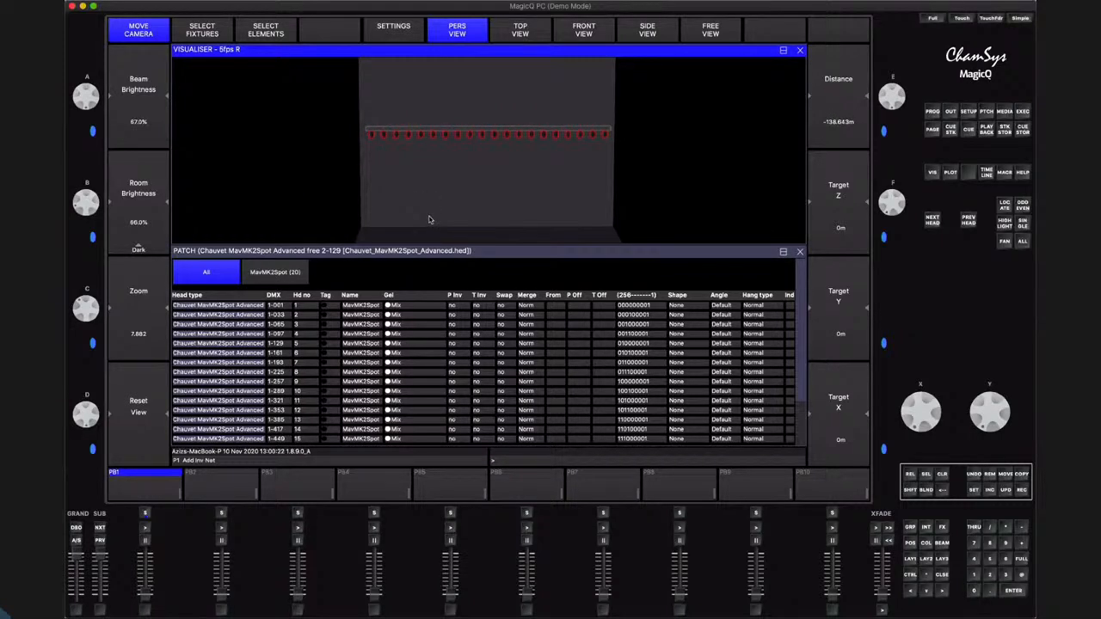
pyautogui.click(394, 252)
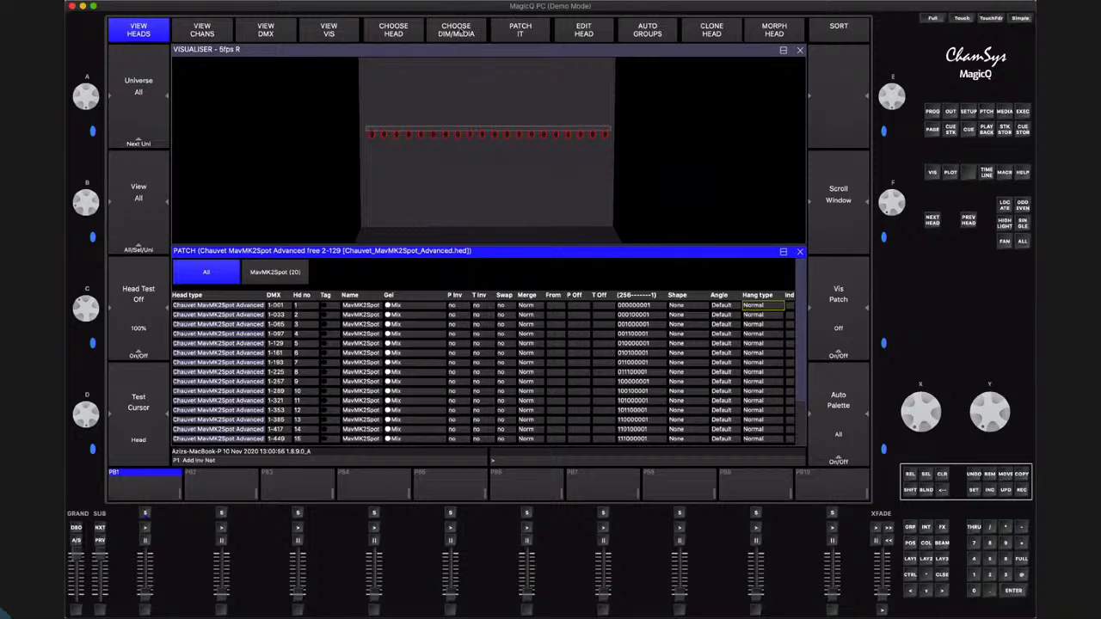
# Patch 12 Generic Dimmer heads starting at universe 3, channel 1 (12@3-1)
pyautogui.click(462, 33)
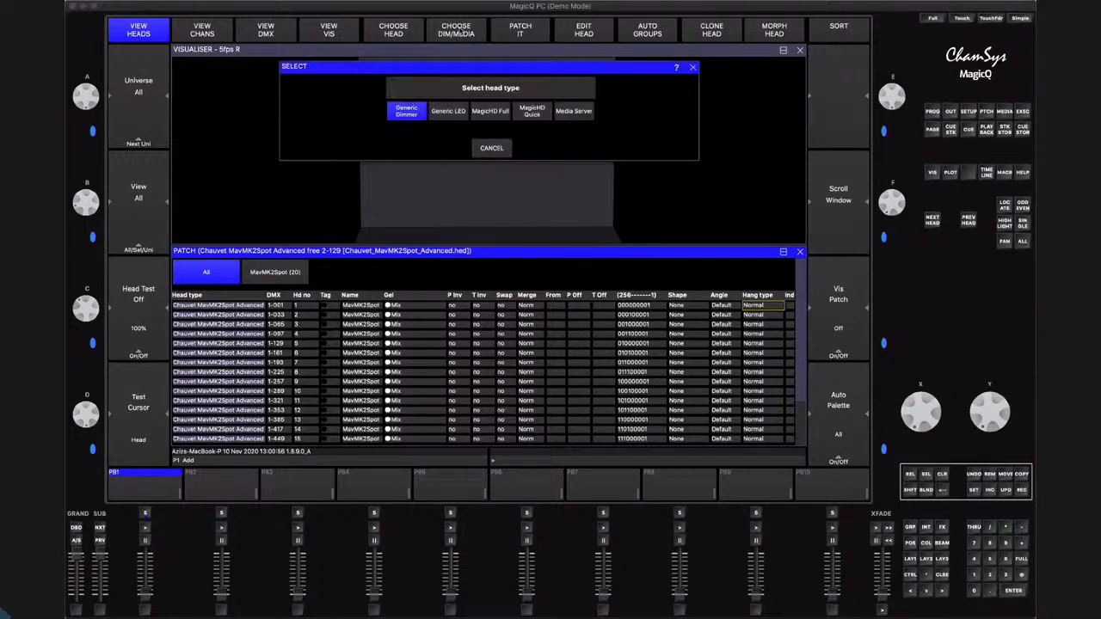
pyautogui.click(409, 113)
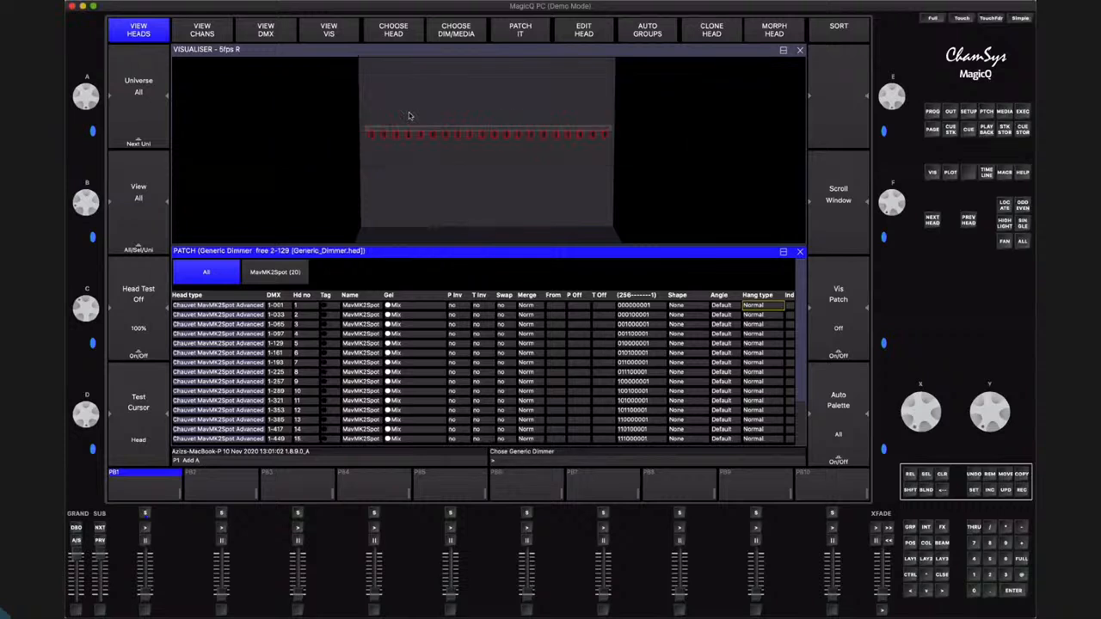
pyautogui.click(519, 30)
pyautogui.click(433, 245)
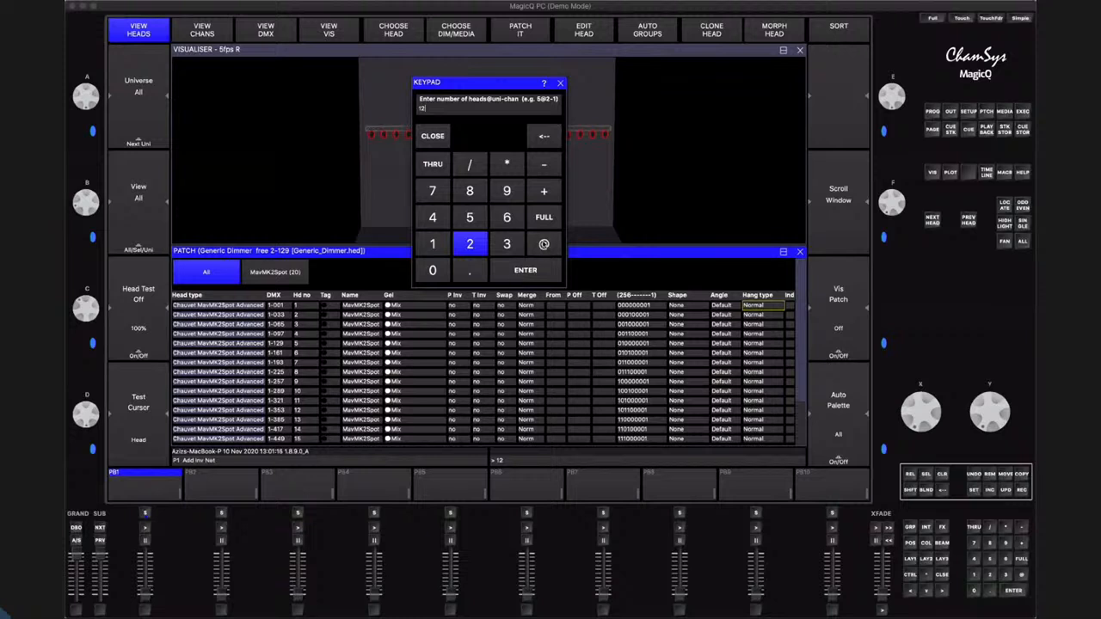
pyautogui.click(544, 245)
pyautogui.click(504, 245)
pyautogui.click(544, 165)
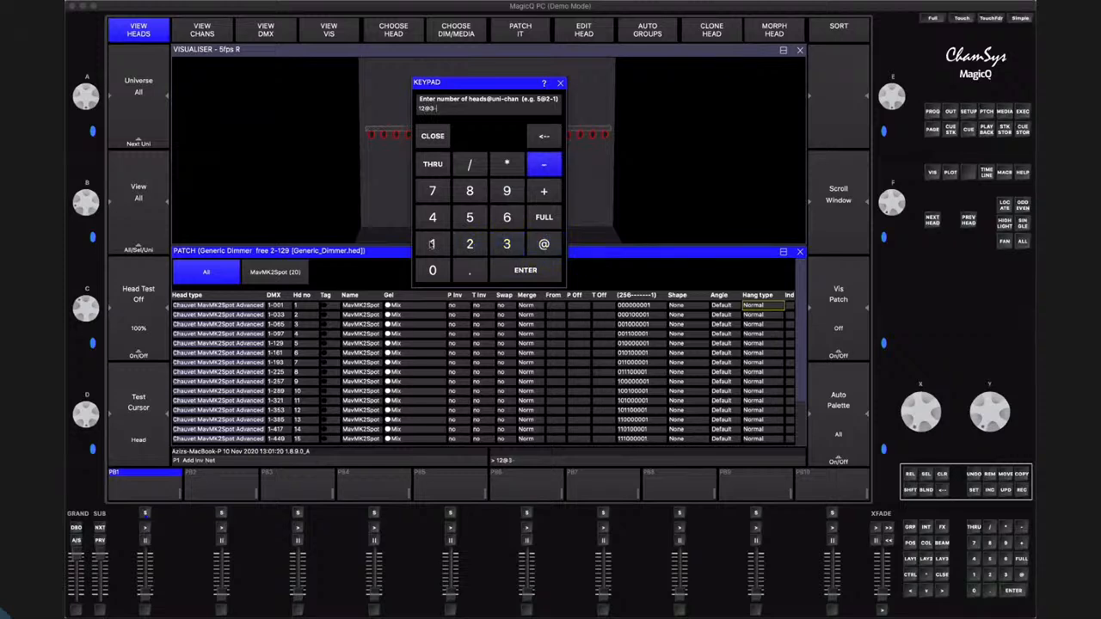
pyautogui.click(432, 245)
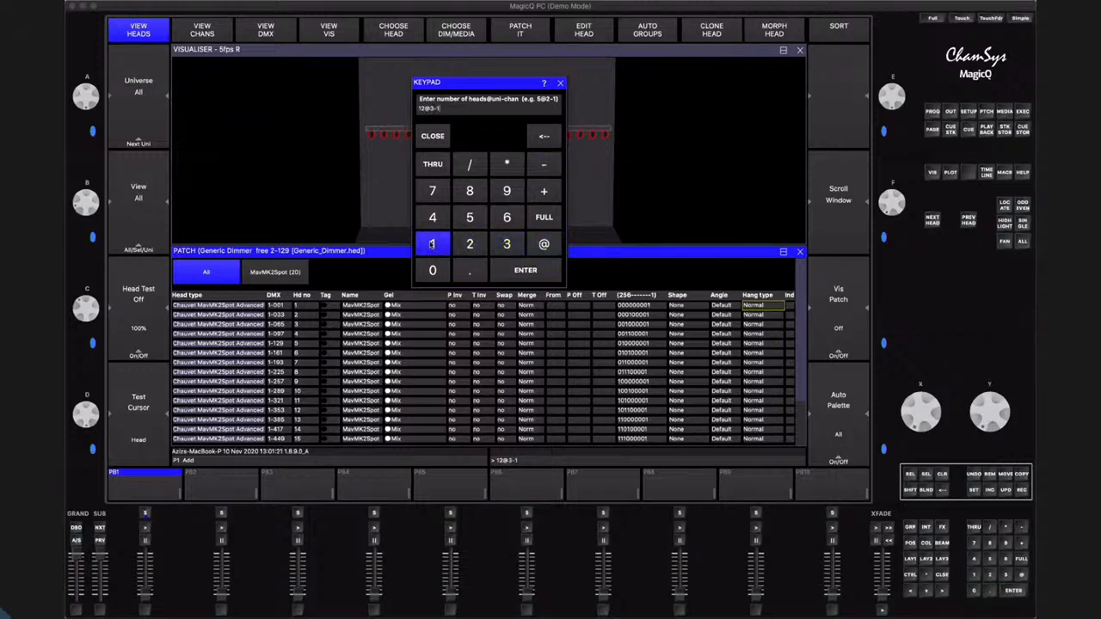
pyautogui.click(509, 272)
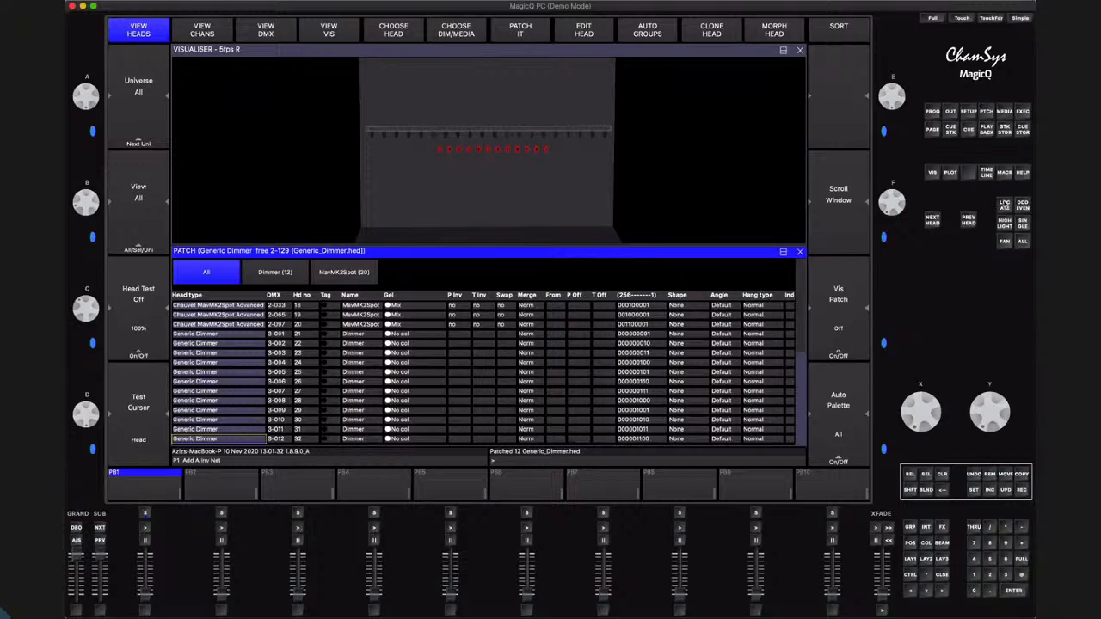
# Locate the newly patched dimmers to check their beams in the visualiser, and clear the programmer
pyautogui.click(1005, 205)
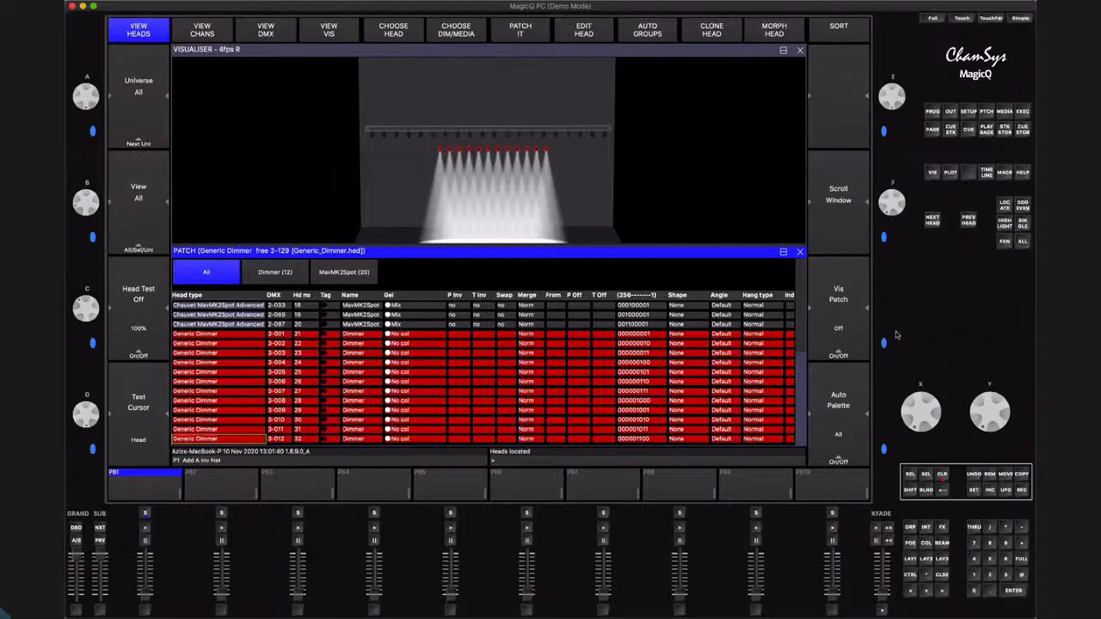
pyautogui.click(941, 475)
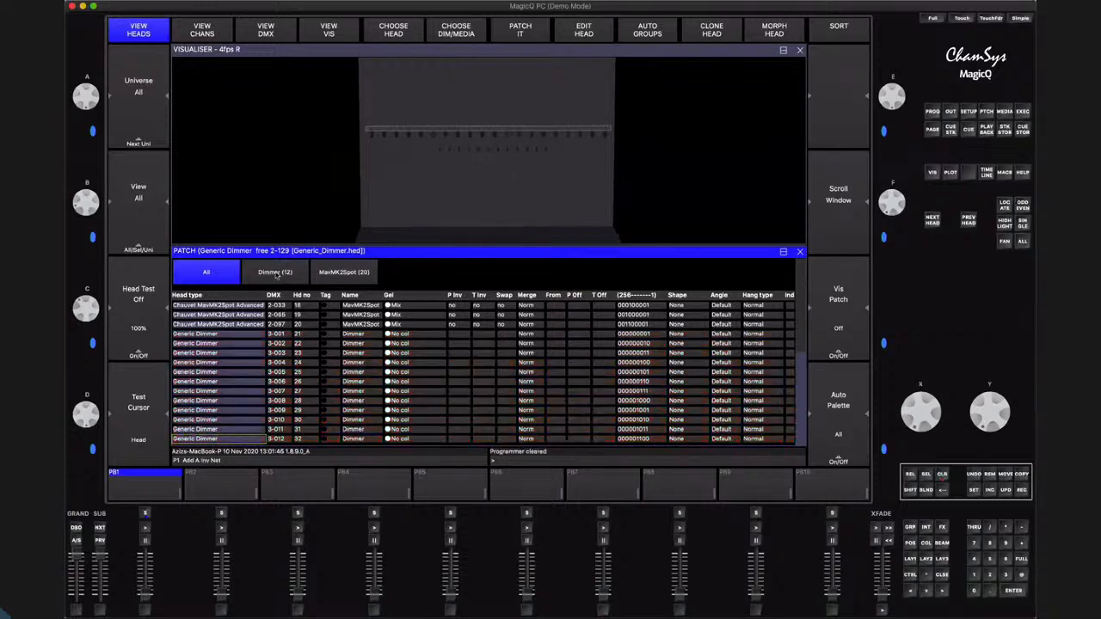
# In the dimmer heads list, assign gel L131 Marine Blue to heads 21 to 24 and Red to heads 25 to 28
pyautogui.click(275, 273)
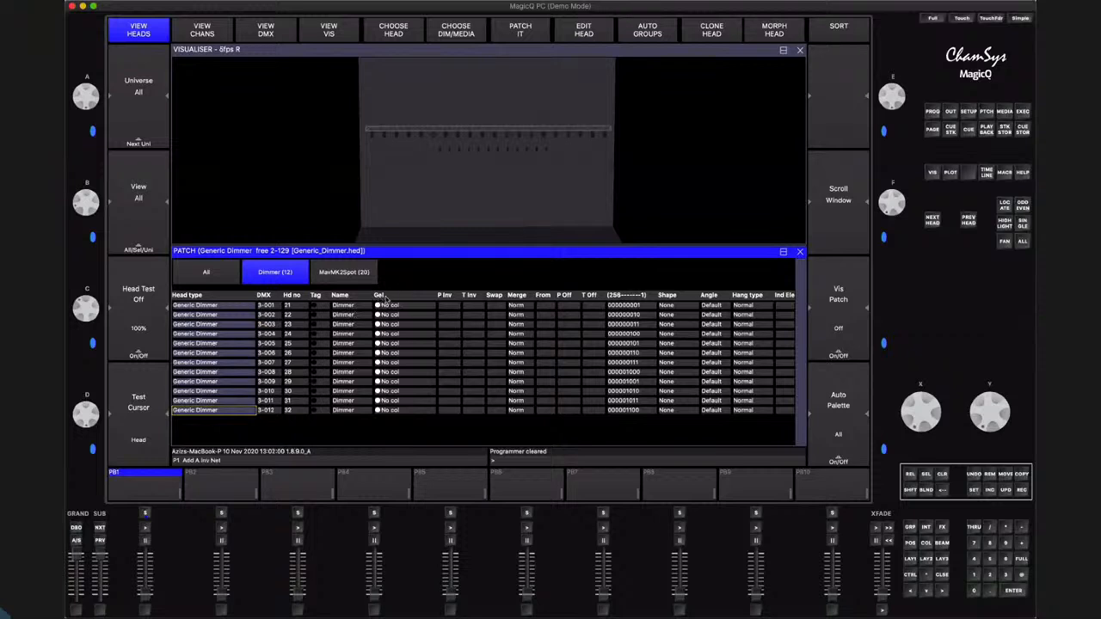
pyautogui.moveTo(392, 307); pyautogui.dragTo(391, 336)
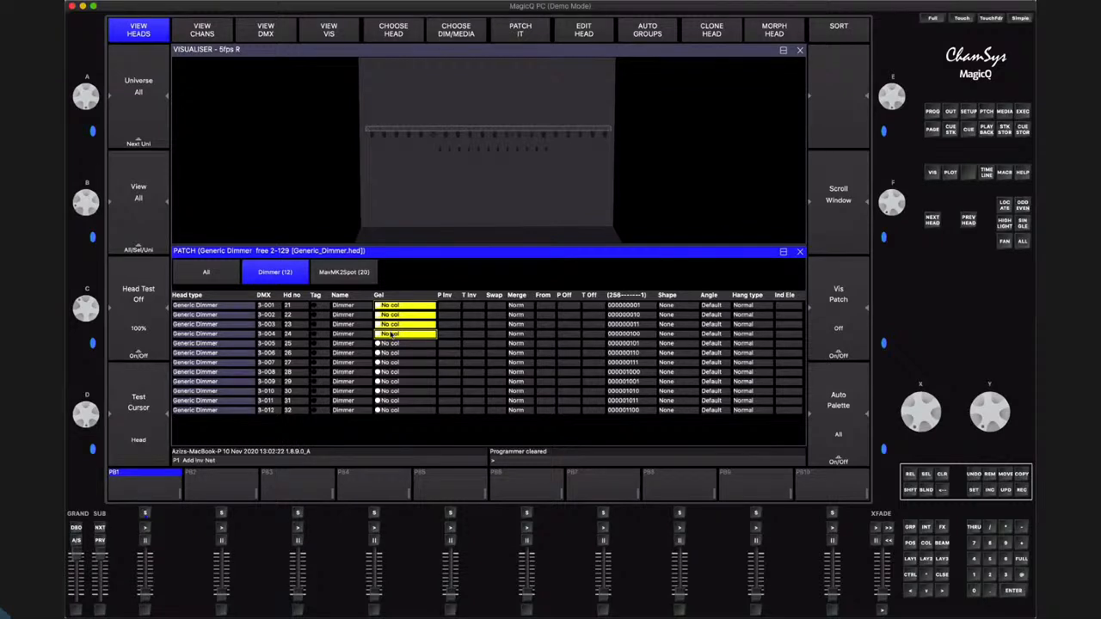
pyautogui.write('131')
pyautogui.press('Return')
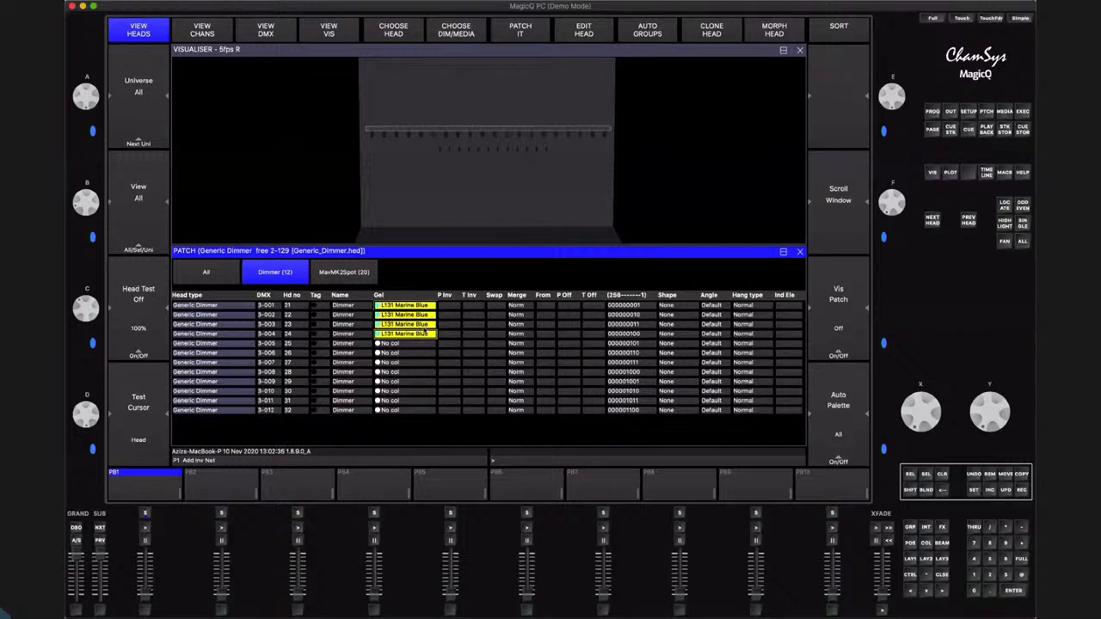
pyautogui.moveTo(393, 343); pyautogui.dragTo(393, 373)
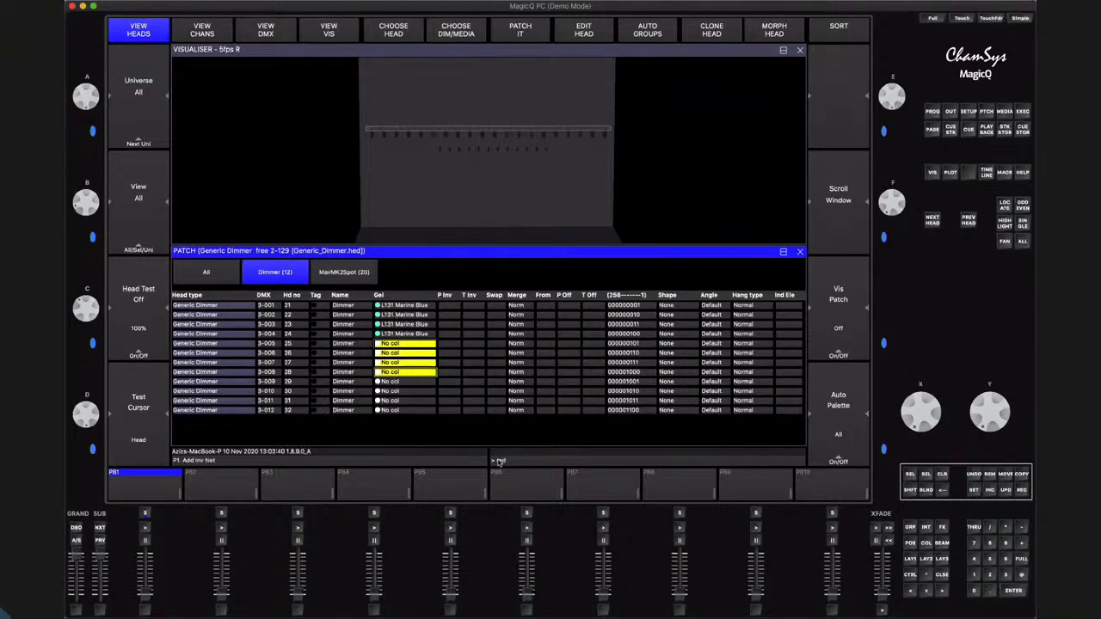
pyautogui.press('Return')
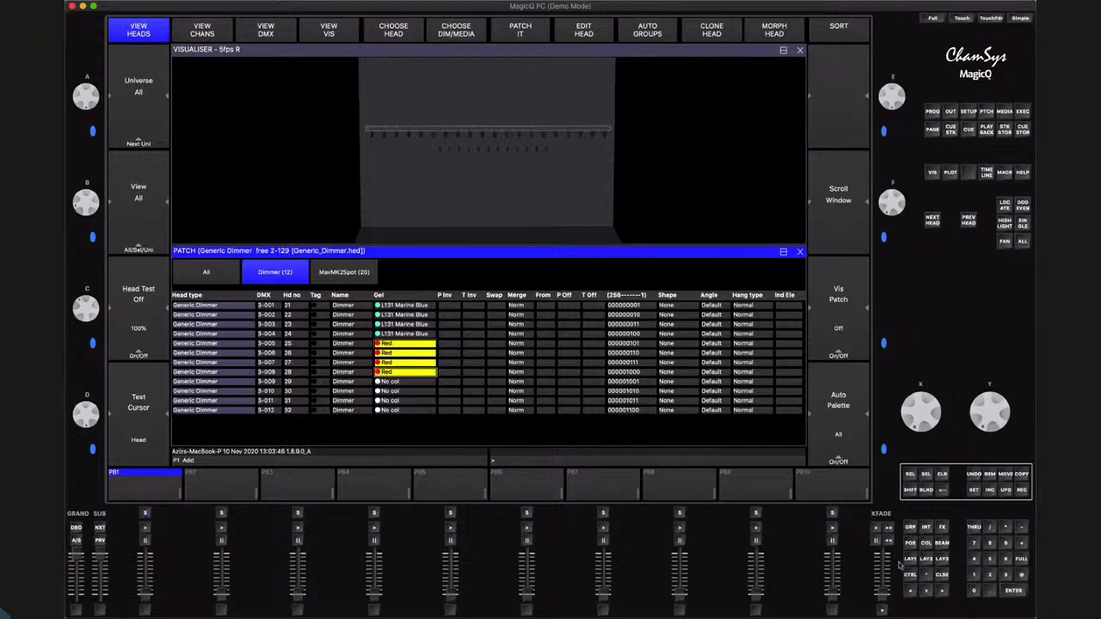
# Rearrange the workspace so a half-height visualiser sits above the head patch list
pyautogui.hotkey('ctrl', '2')
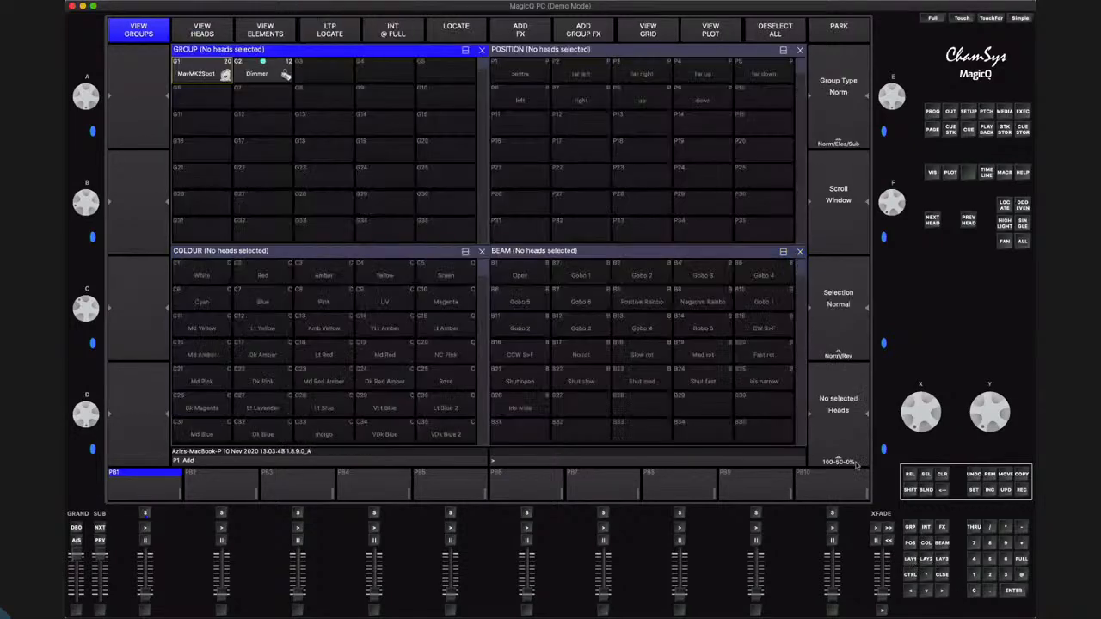
pyautogui.click(942, 575)
pyautogui.click(942, 575)
pyautogui.click(932, 172)
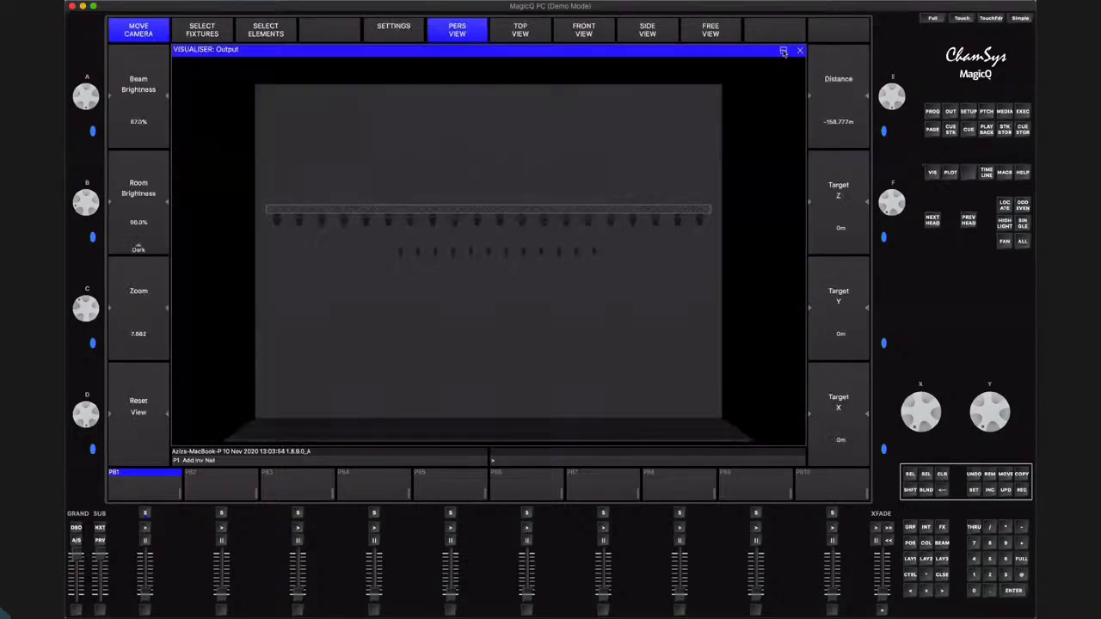
pyautogui.click(784, 53)
pyautogui.click(788, 189)
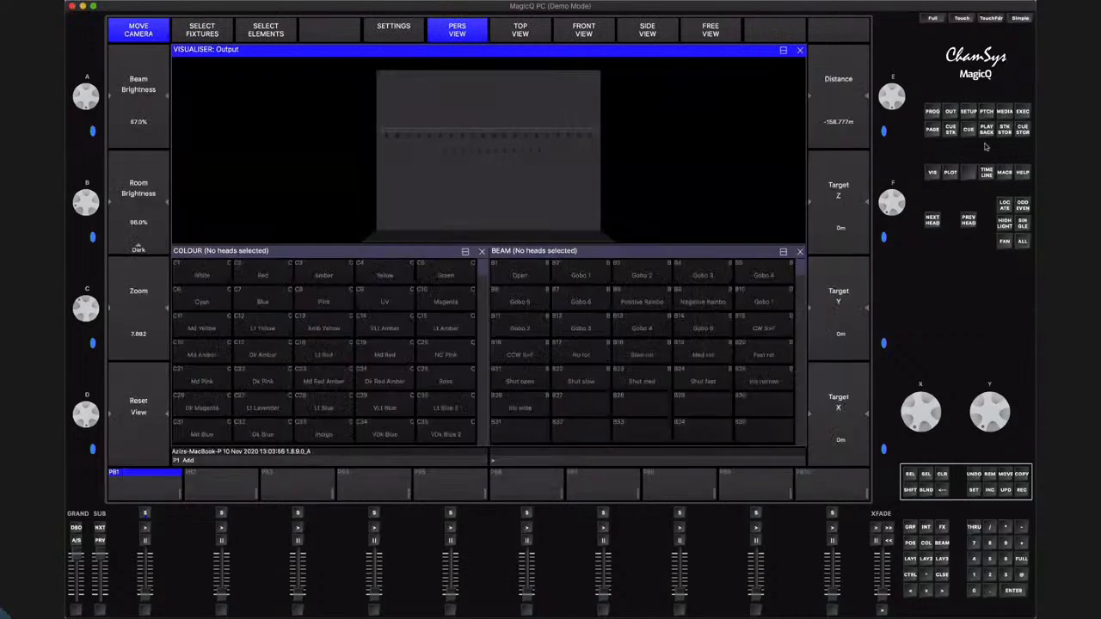
pyautogui.click(986, 114)
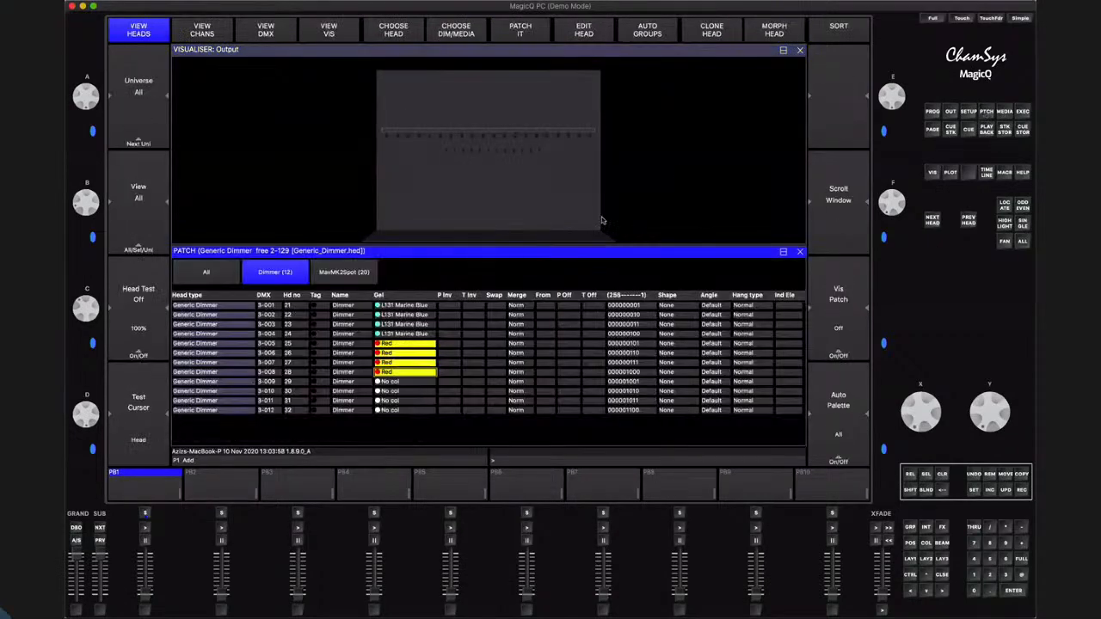
# Locate all 12 dimmers to inspect their gel colours in the visualiser, and clear the programmer
pyautogui.moveTo(222, 307); pyautogui.dragTo(205, 415)
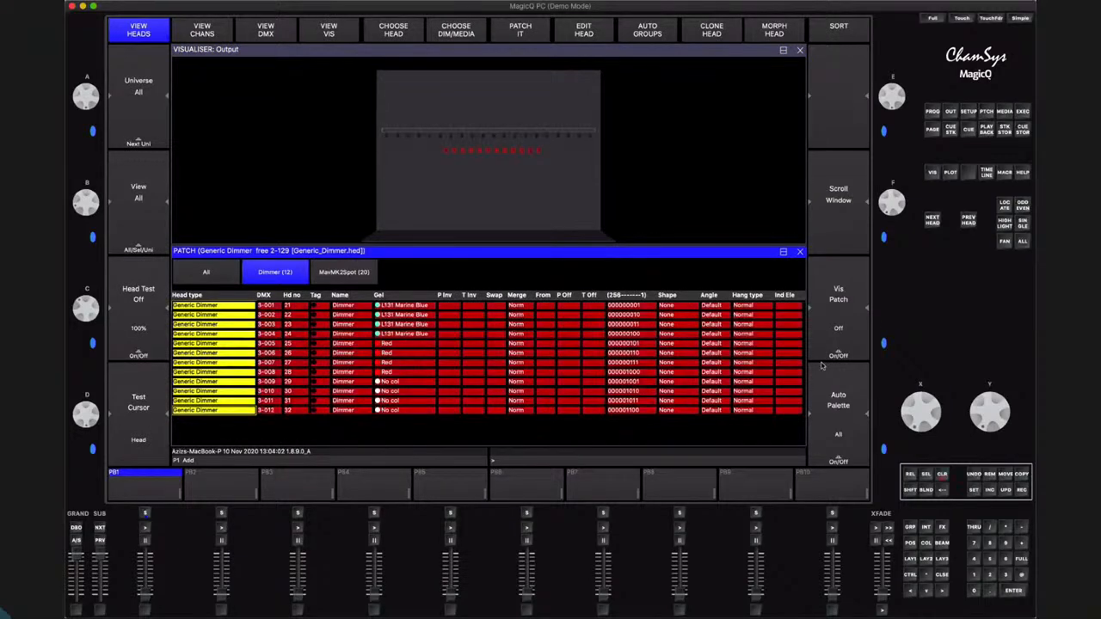
pyautogui.click(1005, 205)
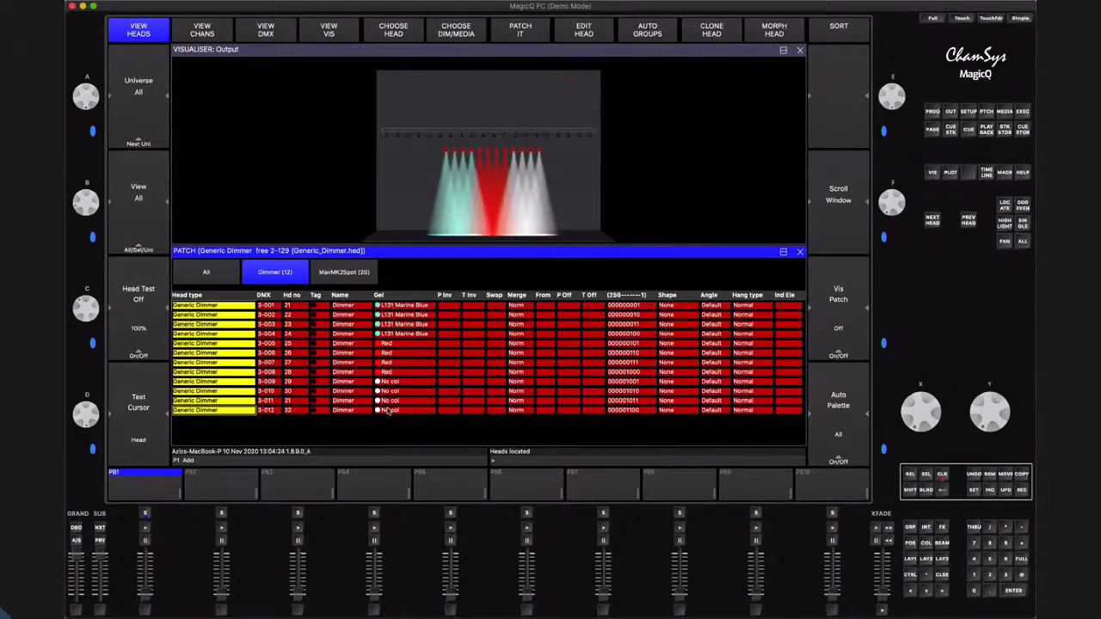
pyautogui.click(499, 181)
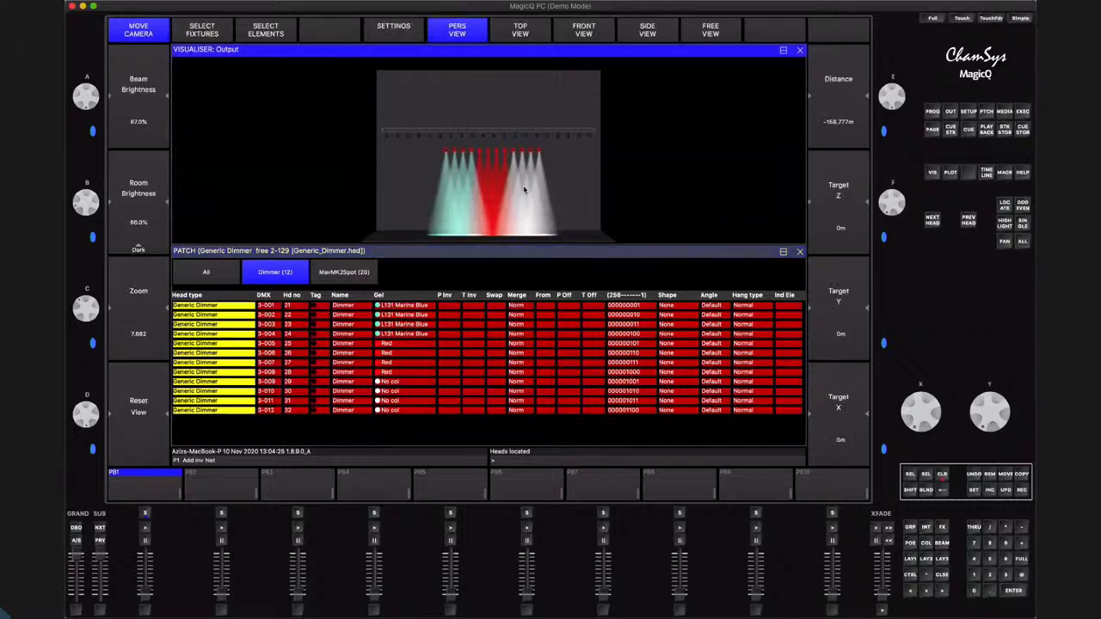
pyautogui.moveTo(523, 185); pyautogui.dragTo(506, 177)
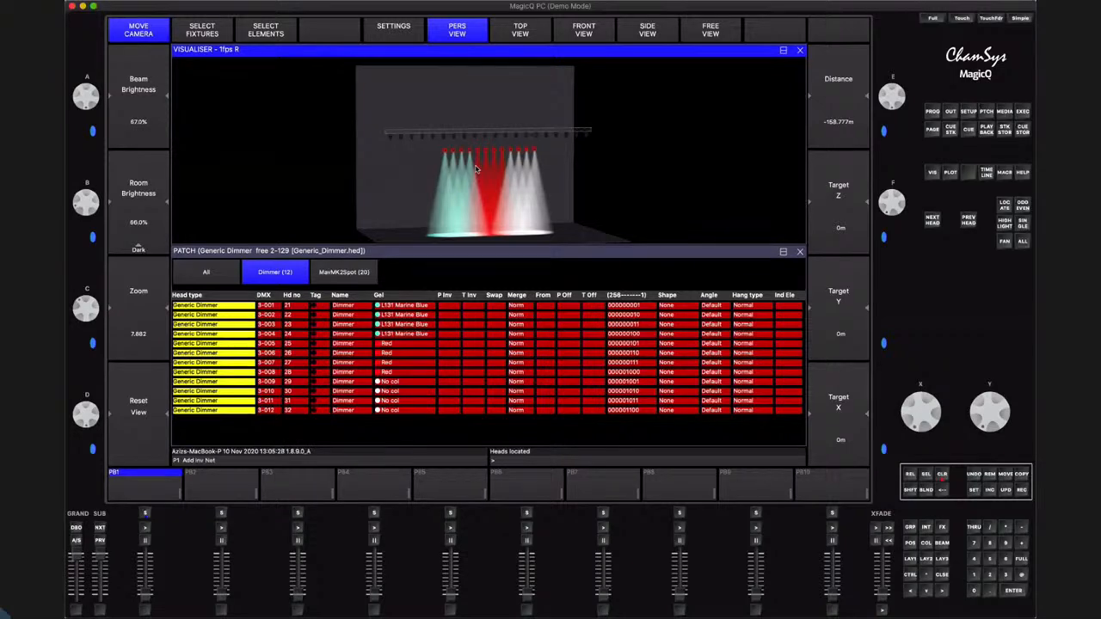
pyautogui.click(942, 475)
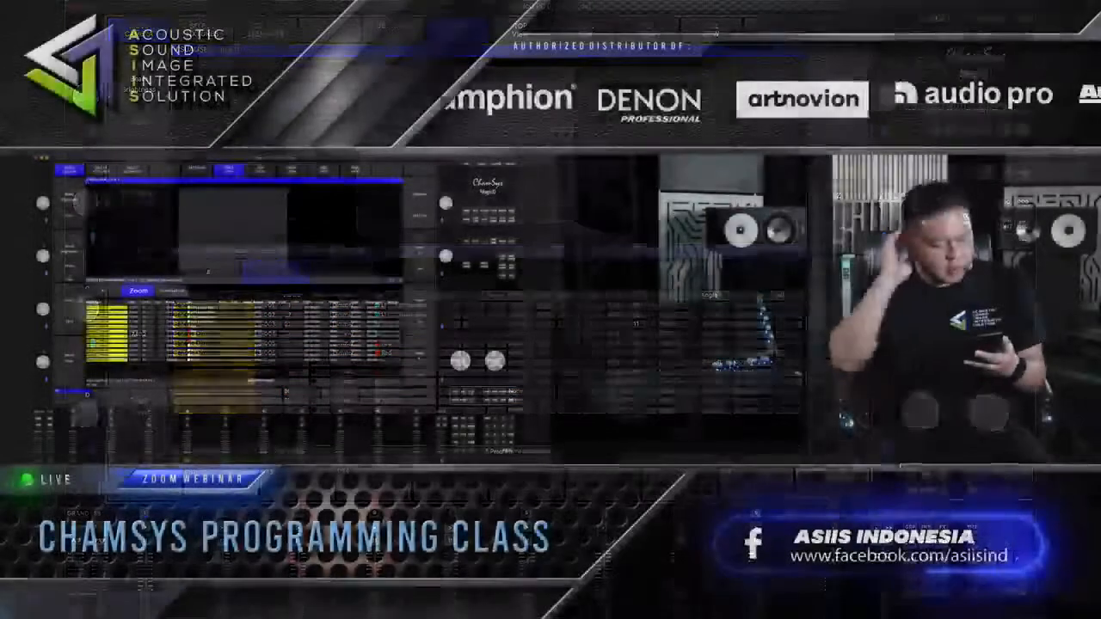
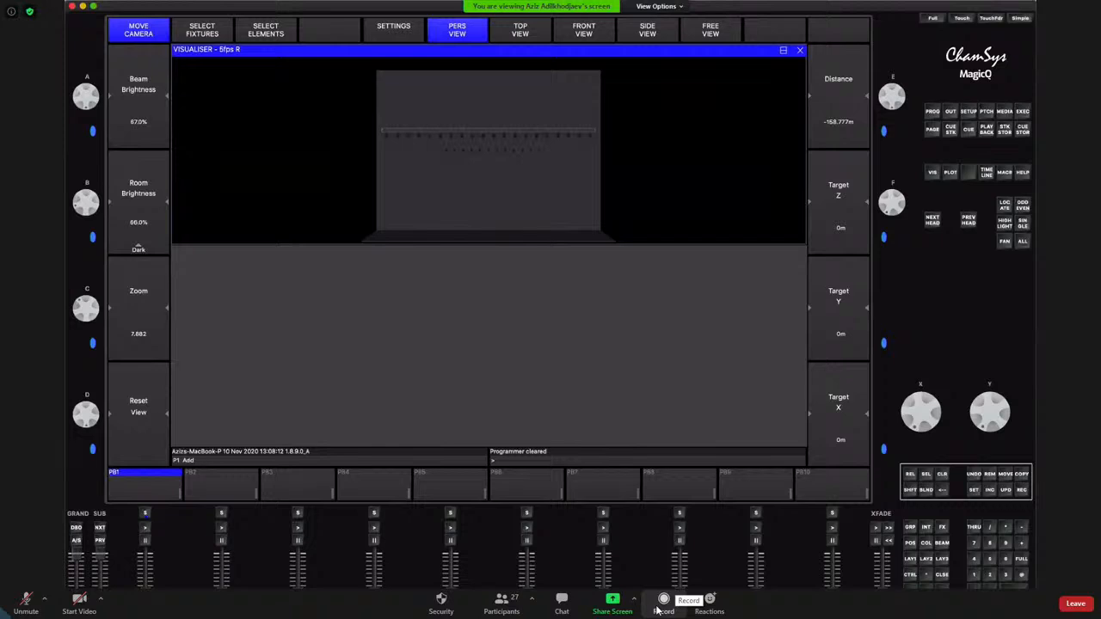
pyautogui.click(663, 603)
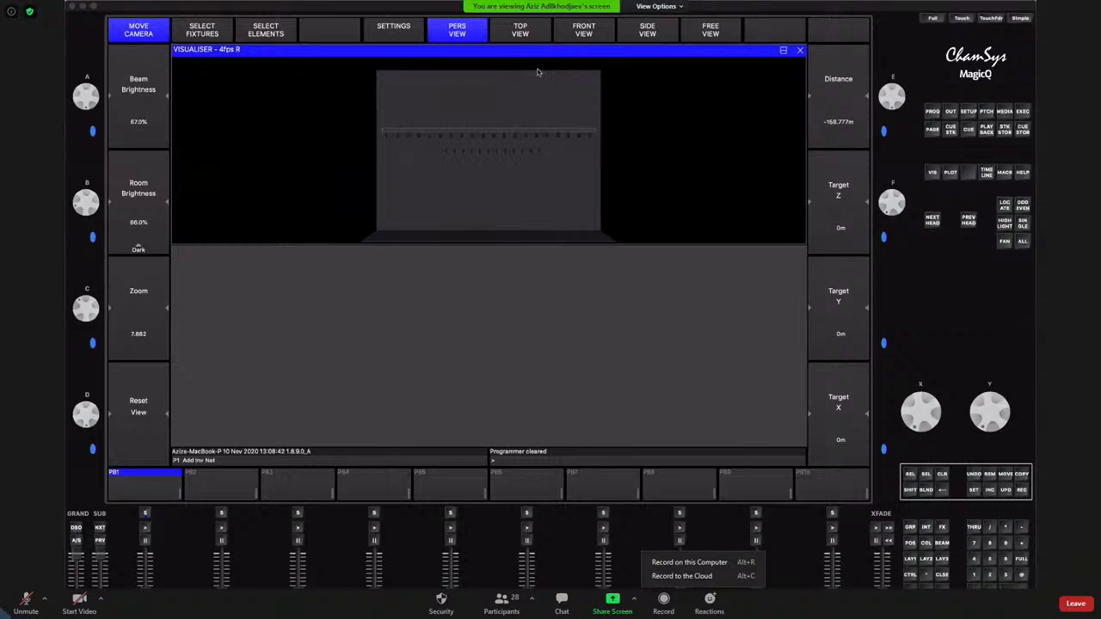
pyautogui.press('Escape')
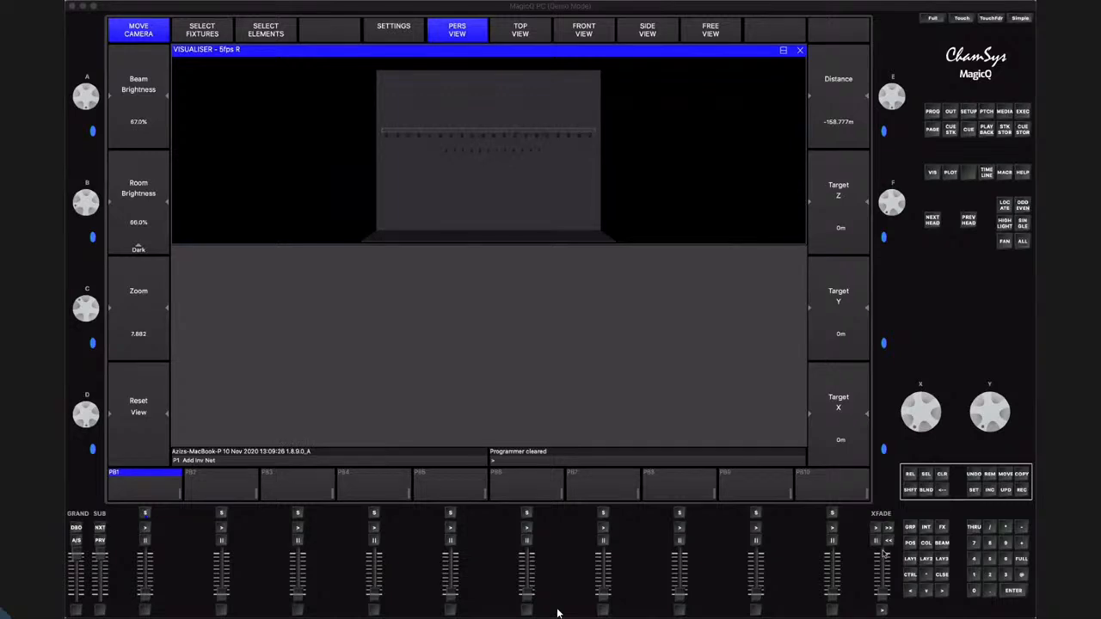
# Recall the programming window layout, move the Group window into the lower quarter beside Colour, and close the Position window
pyautogui.click(916, 561)
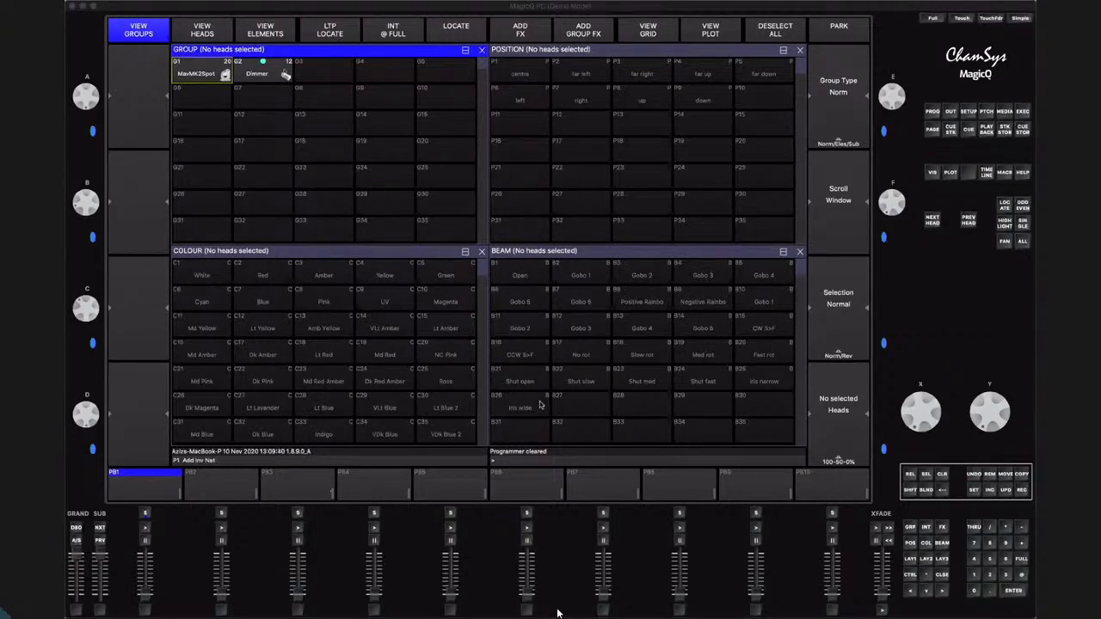
pyautogui.click(510, 397)
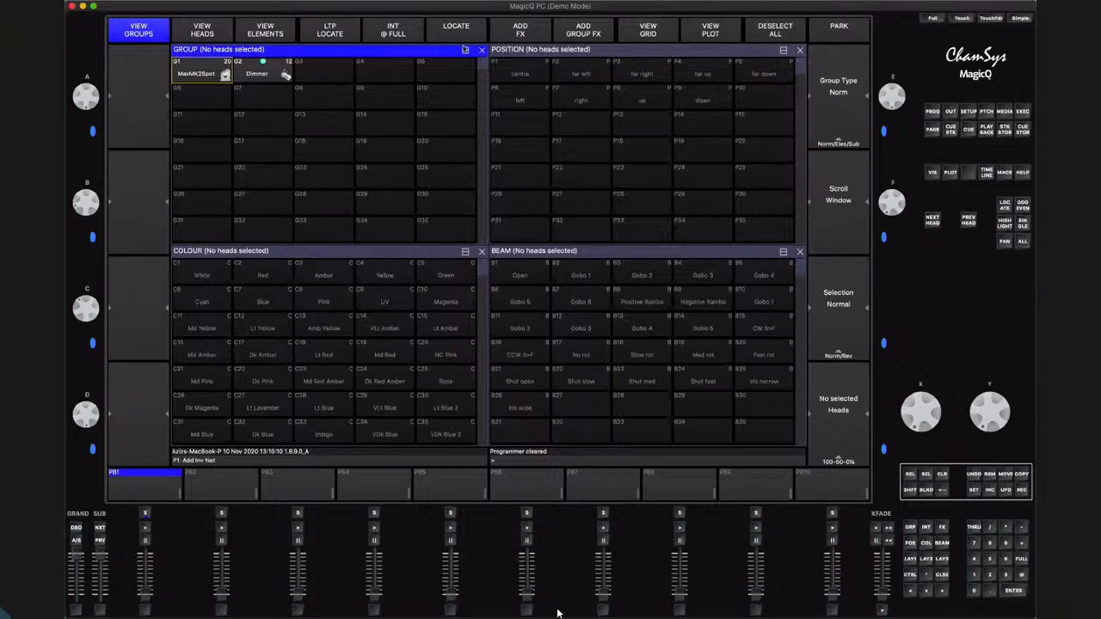
pyautogui.click(465, 50)
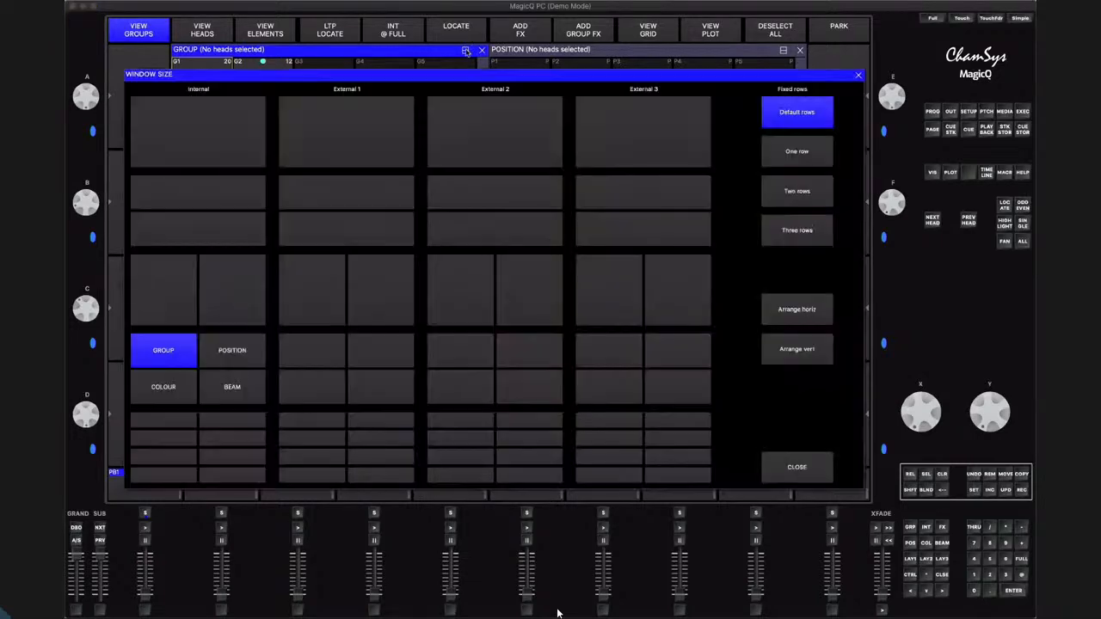
pyautogui.click(217, 386)
pyautogui.click(801, 51)
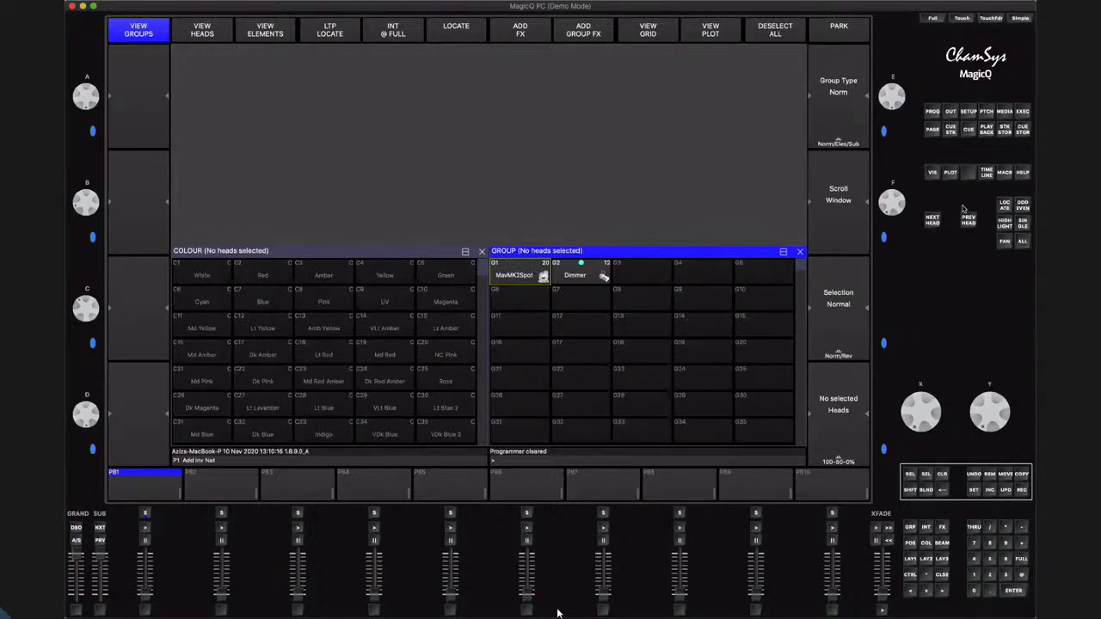
# Open the visualiser and size it to fill the upper half above the Colour and Group windows
pyautogui.click(933, 174)
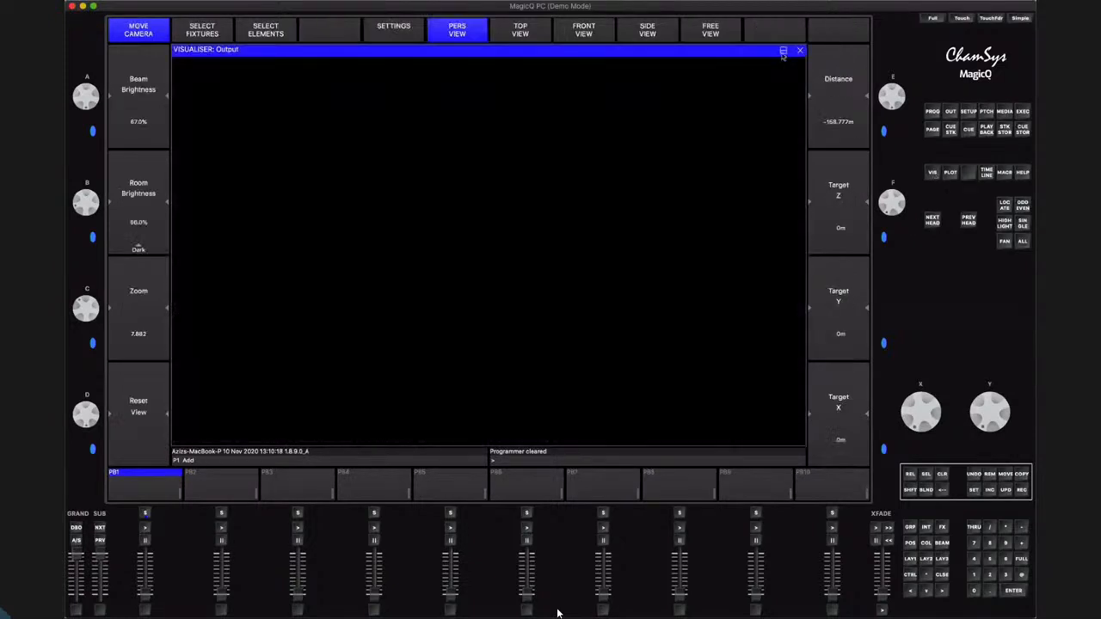
pyautogui.click(783, 51)
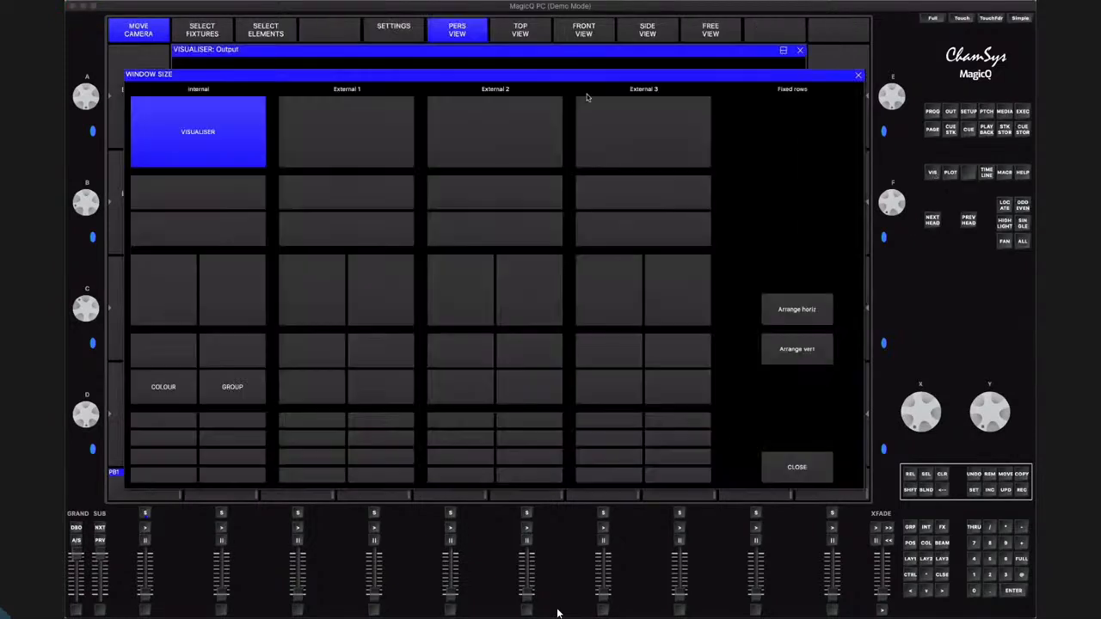
pyautogui.click(227, 189)
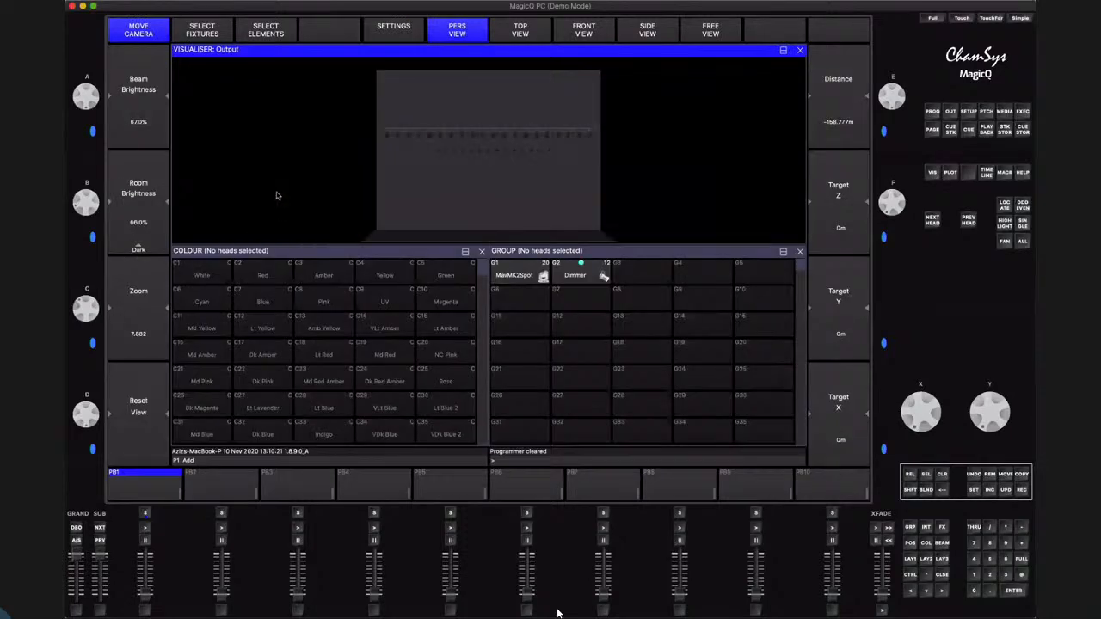
# Record the visualiser, Colour and Group window arrangement to layout 2, and clear the programmer
pyautogui.click(392, 254)
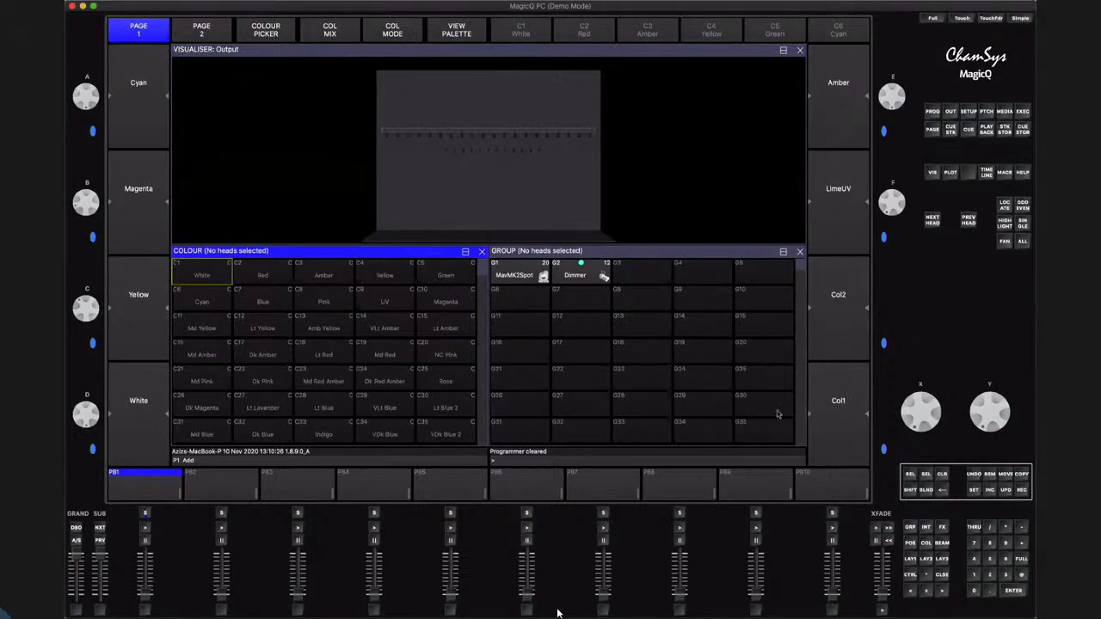
pyautogui.click(1023, 490)
pyautogui.click(925, 559)
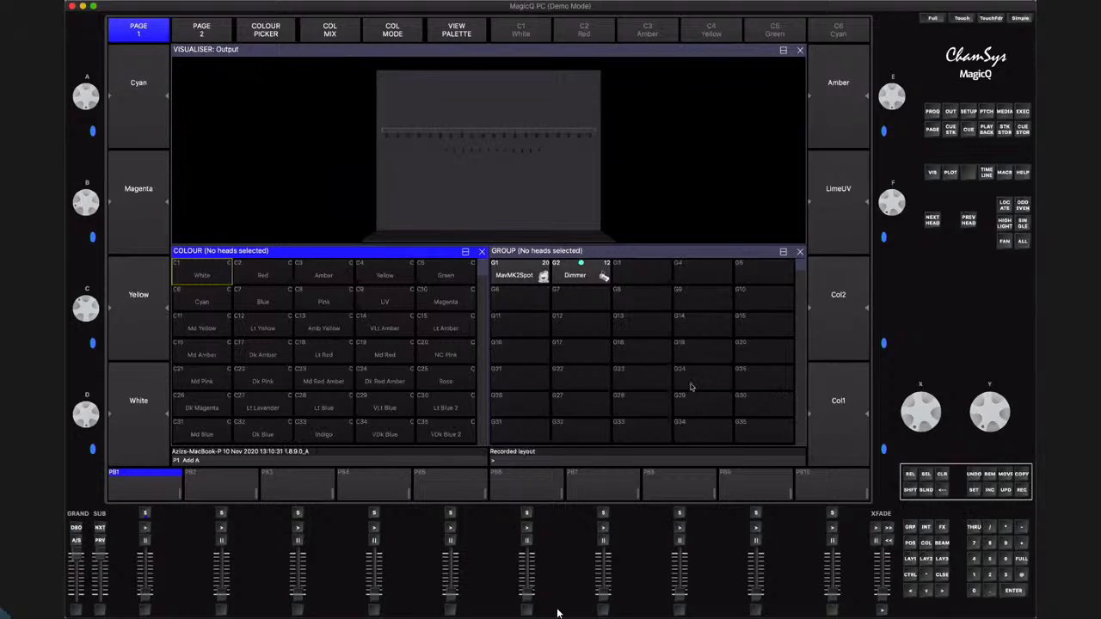
pyautogui.click(942, 474)
# Select the MavMK2Spot group, locate its heads, and apply the Red colour palette
pyautogui.click(522, 274)
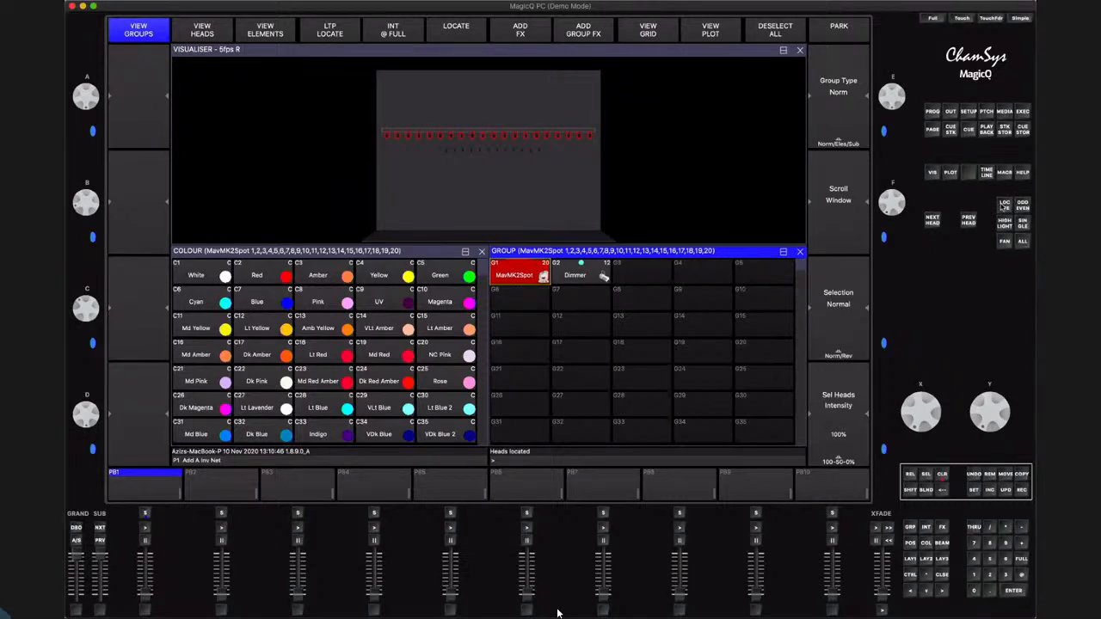
pyautogui.click(1003, 207)
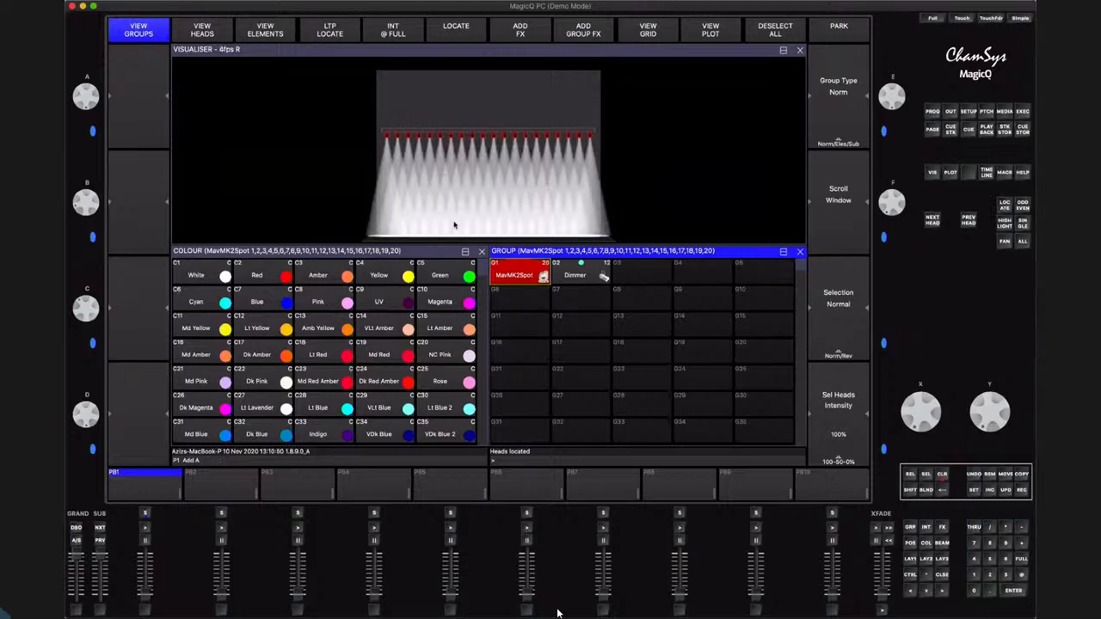
pyautogui.click(263, 255)
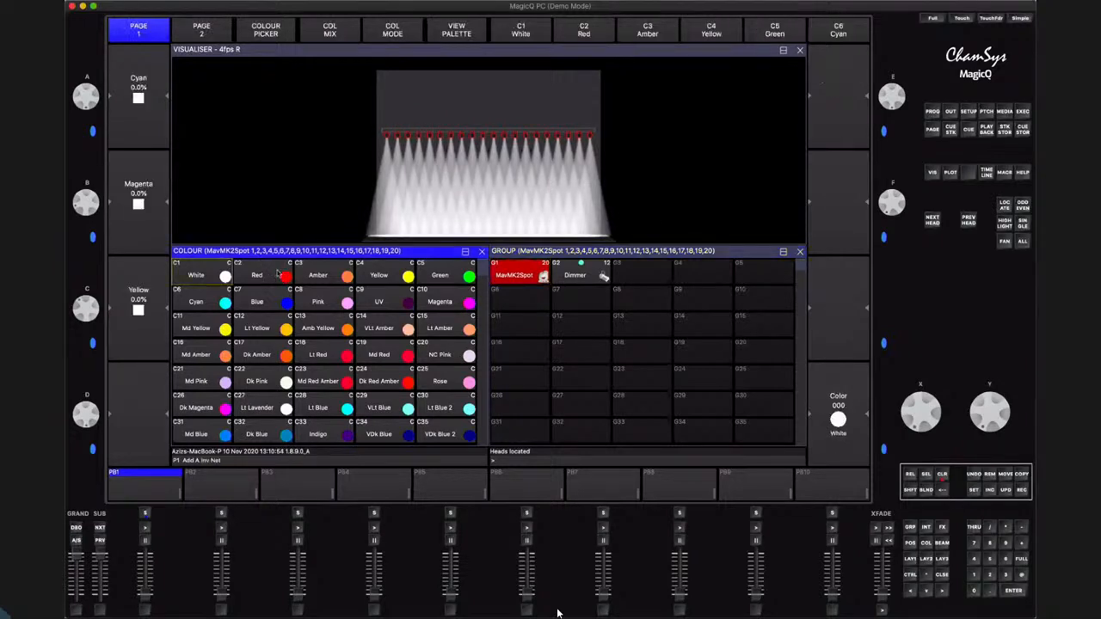
pyautogui.click(275, 274)
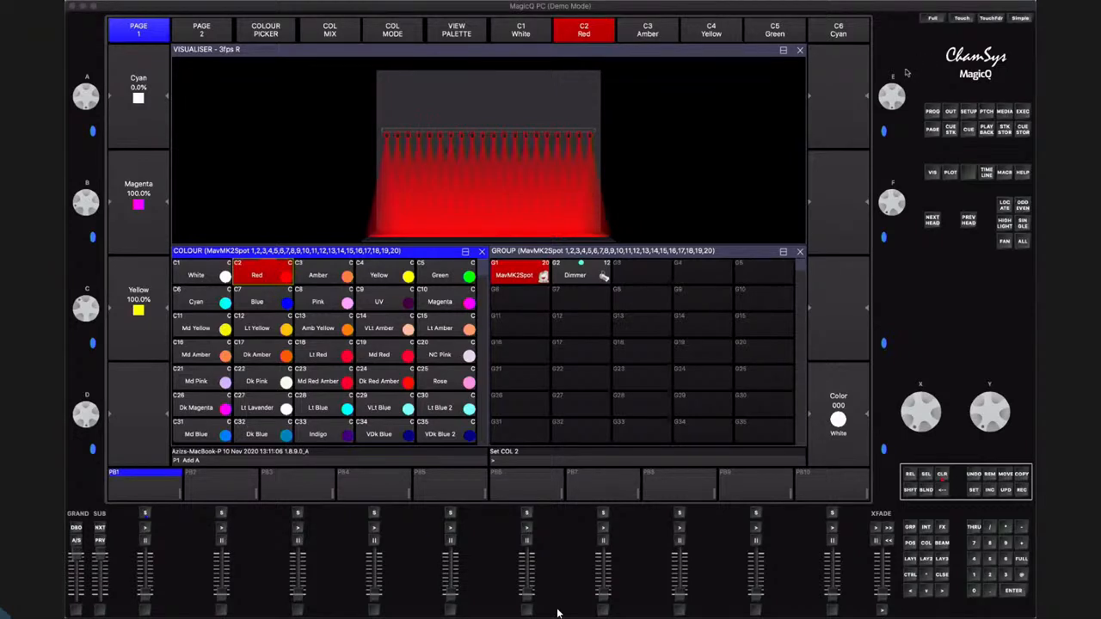
# In the visualiser settings, turn off Smooth Shadows, Highlight Selected Fixtures and Render Models
pyautogui.click(287, 53)
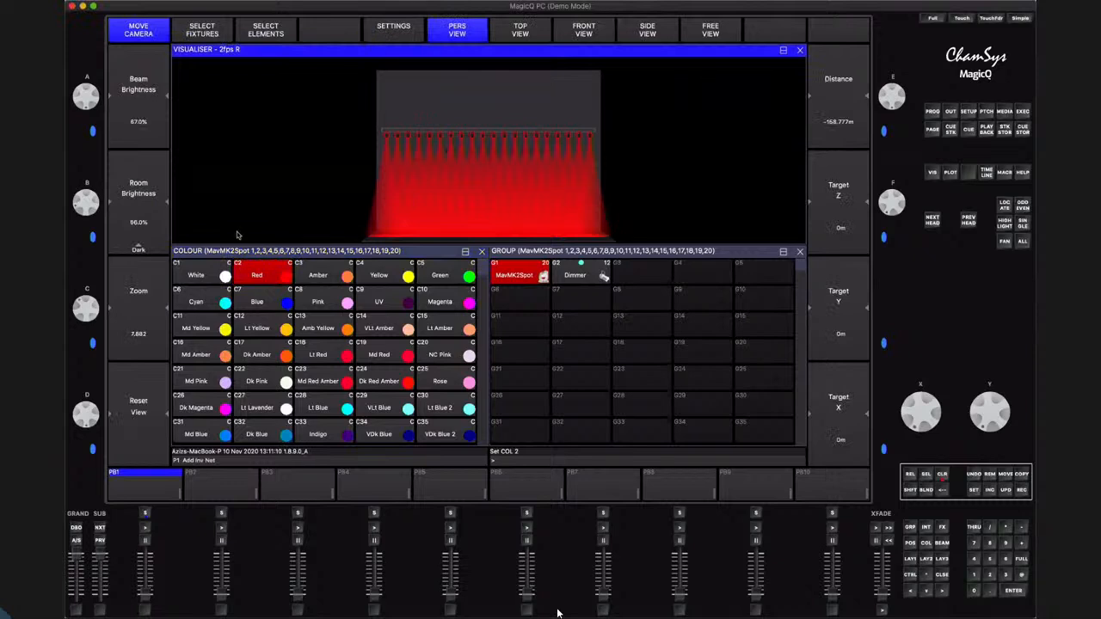
pyautogui.click(404, 28)
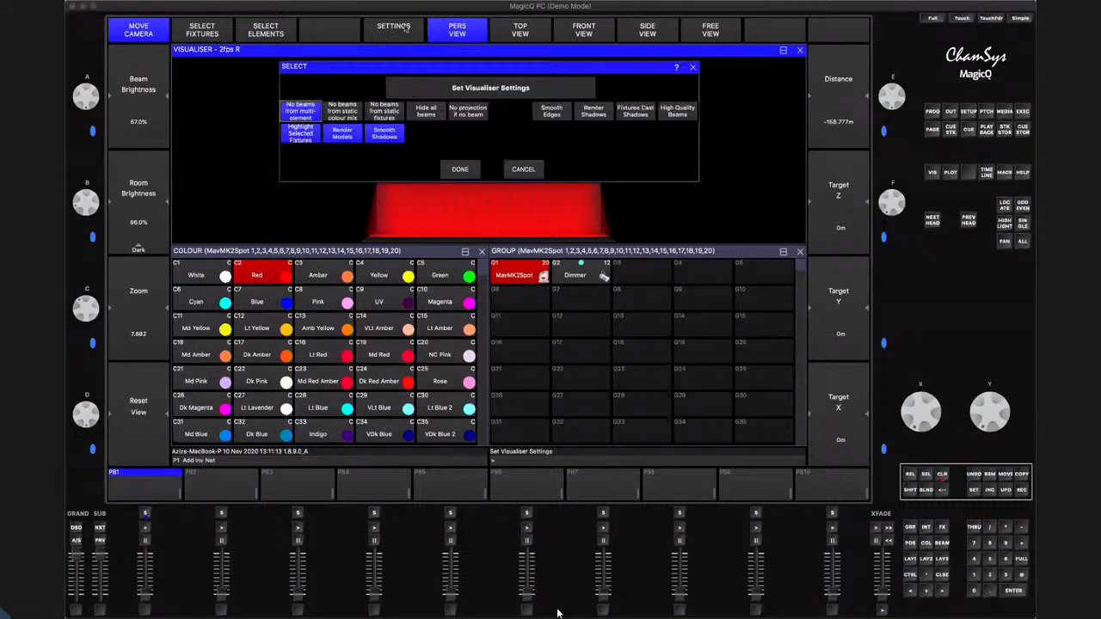
pyautogui.click(384, 134)
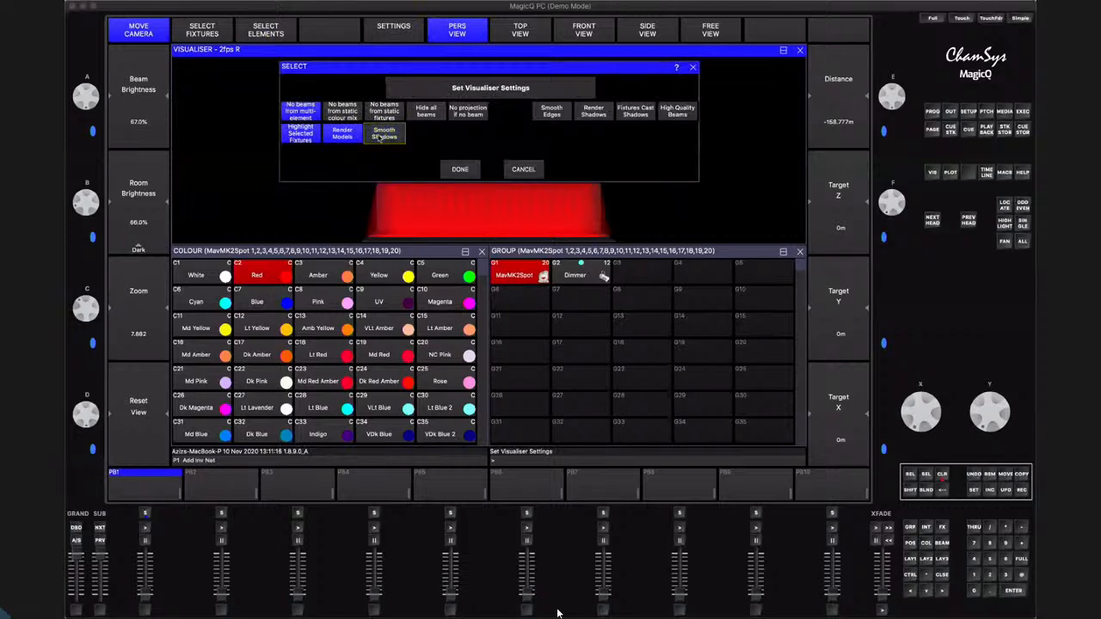
pyautogui.click(306, 136)
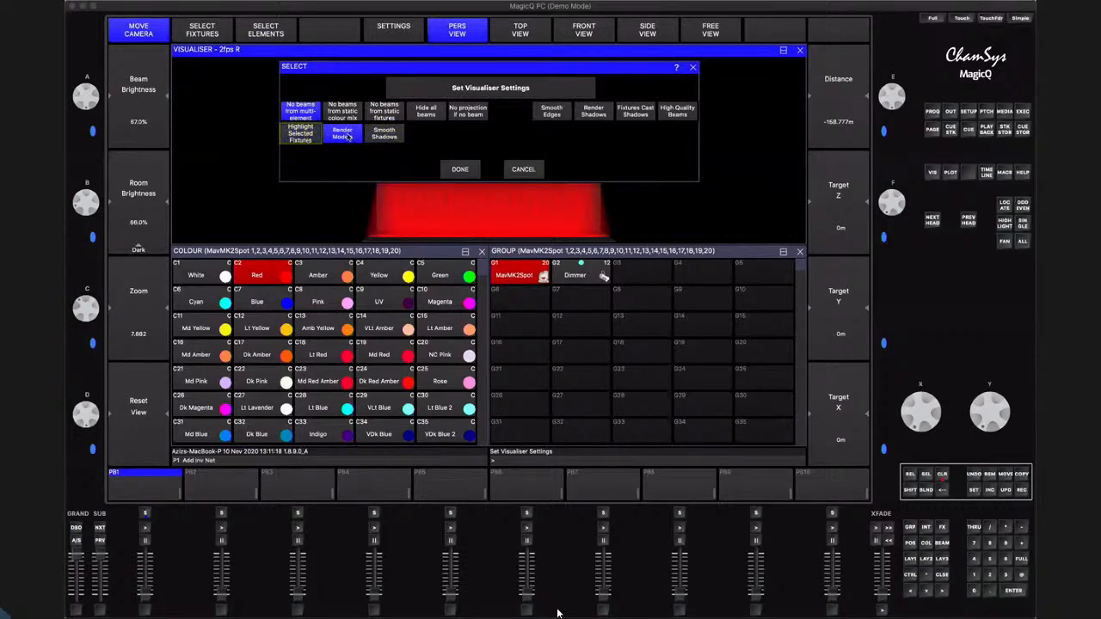
pyautogui.click(342, 136)
pyautogui.click(460, 169)
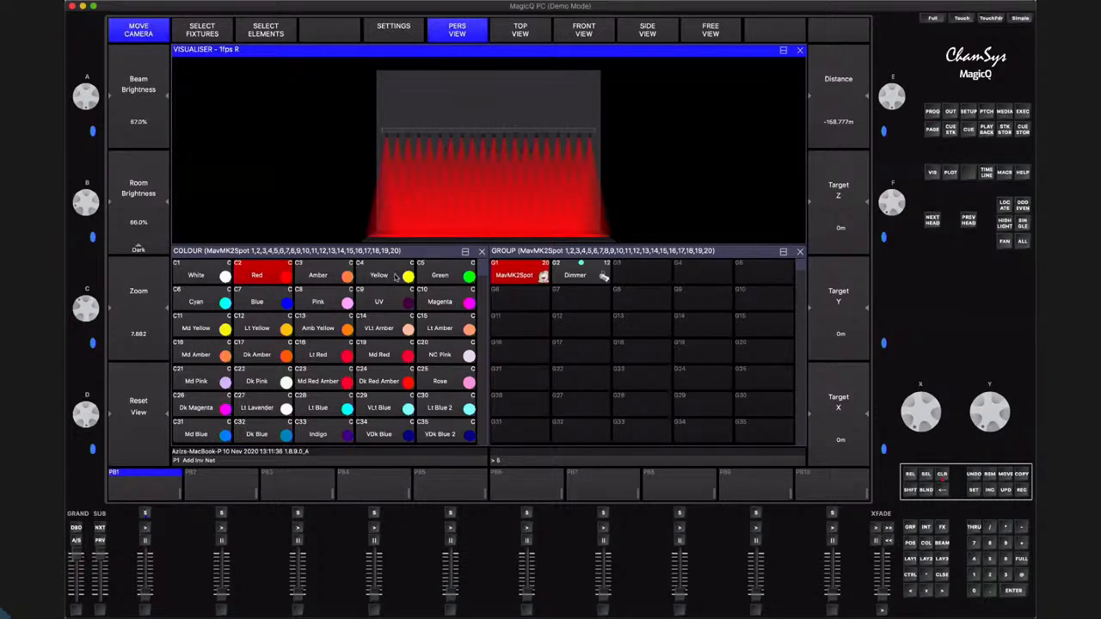
# Try the Yellow colour palette on the MavMK2Spot heads
pyautogui.click(395, 277)
pyautogui.click(395, 276)
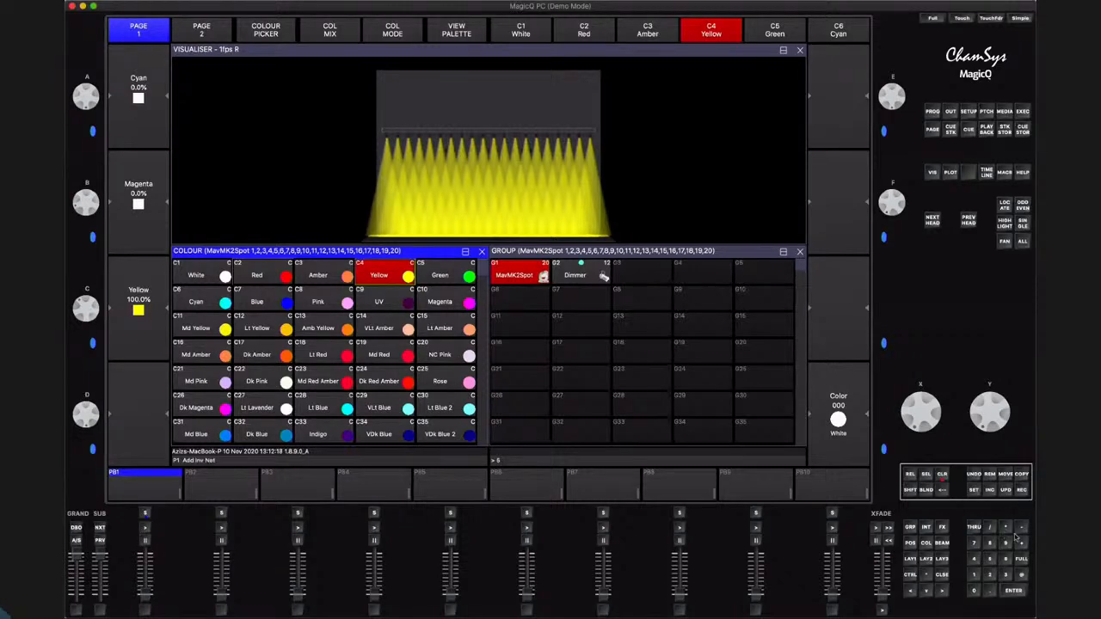
pyautogui.click(1005, 527)
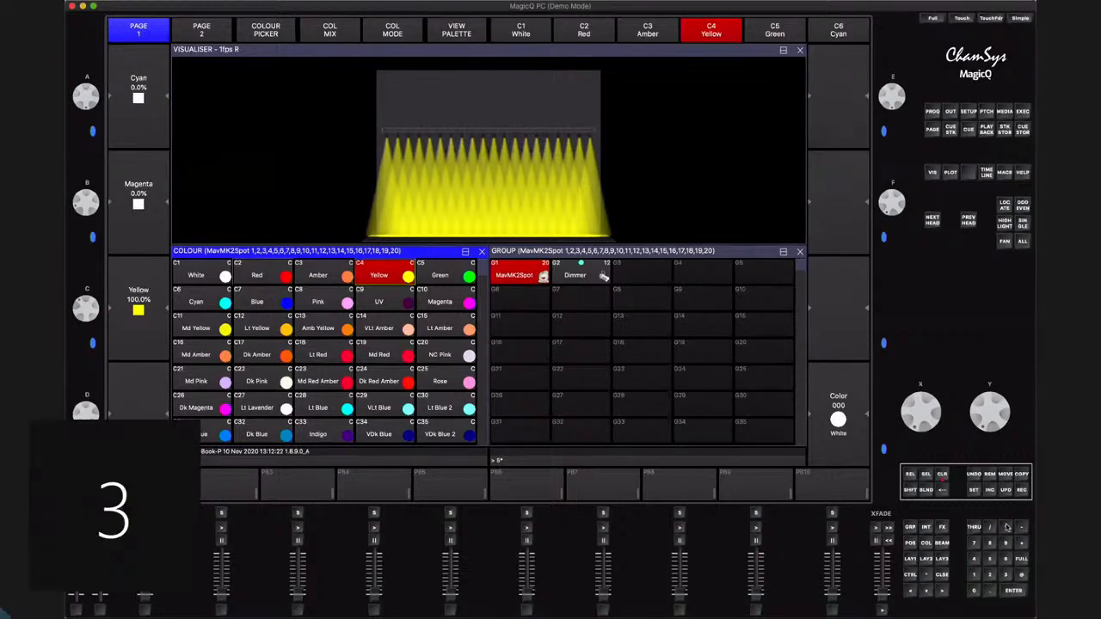
# Apply the Red palette to the MavMK2Spot heads and record the look as the first cue on playback 1
pyautogui.click(271, 271)
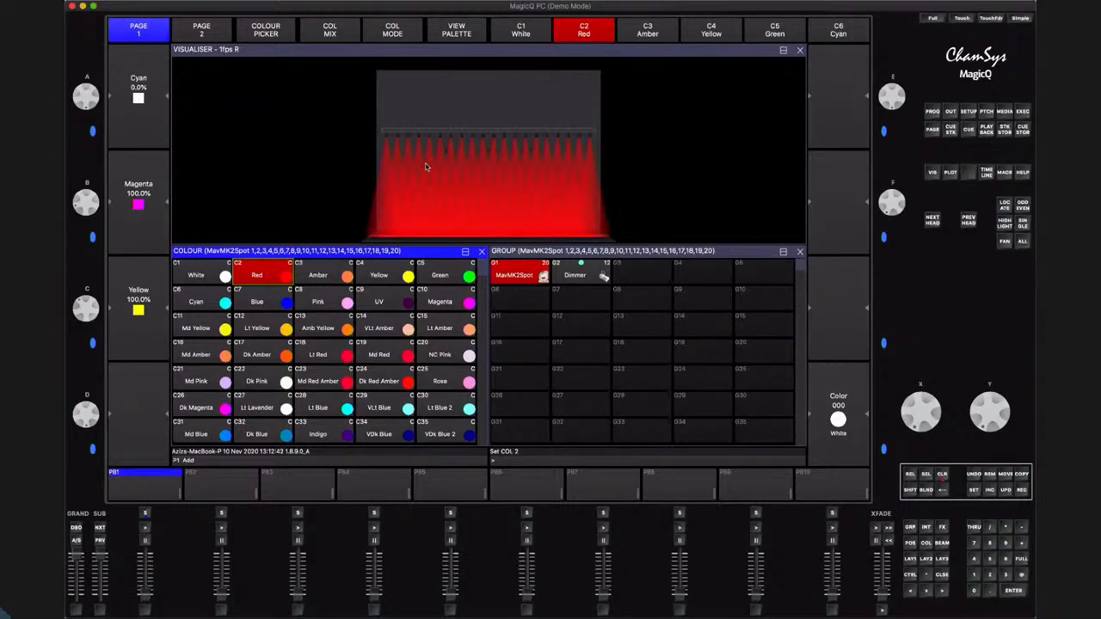
pyautogui.click(1022, 490)
pyautogui.click(145, 512)
pyautogui.click(146, 515)
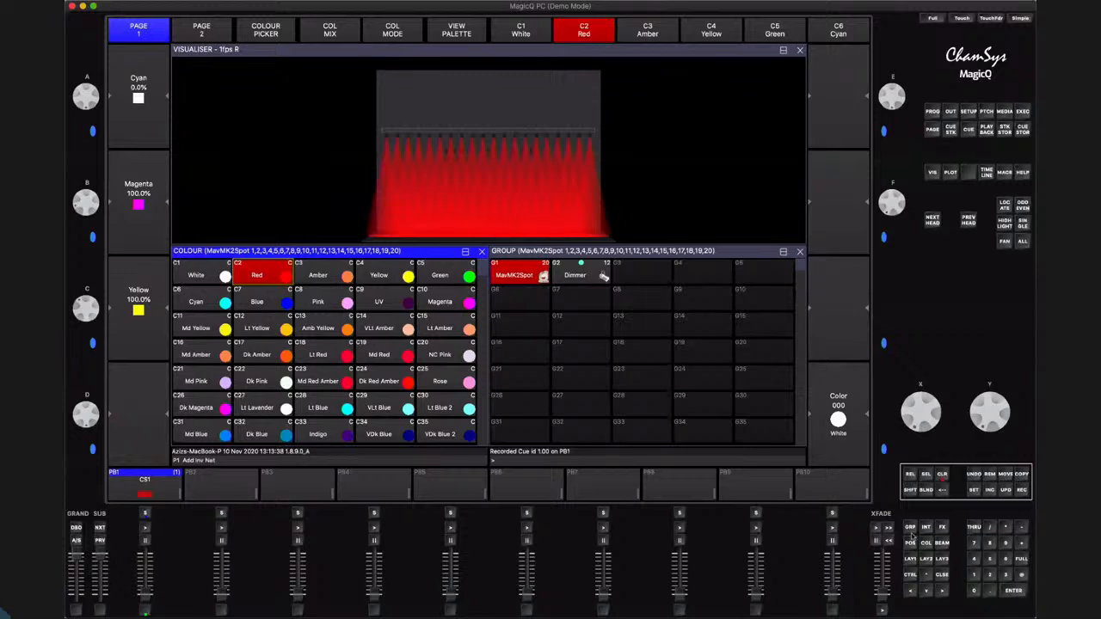
# Apply the Blue palette to the MavMK2Spot heads and record it as the second cue on playback 1
pyautogui.click(990, 559)
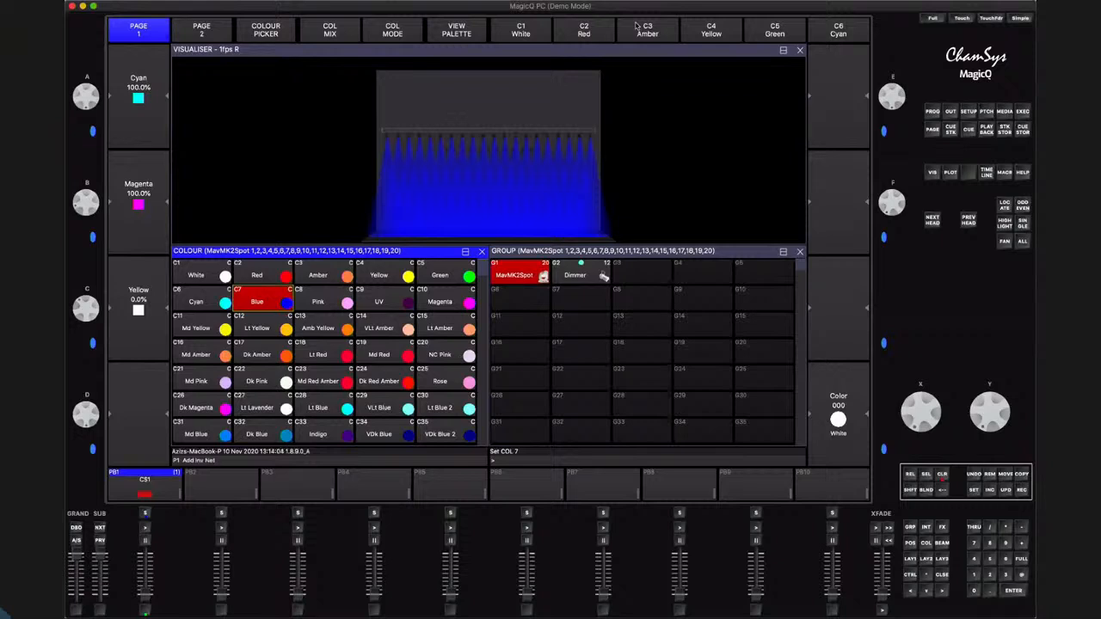
pyautogui.click(1022, 490)
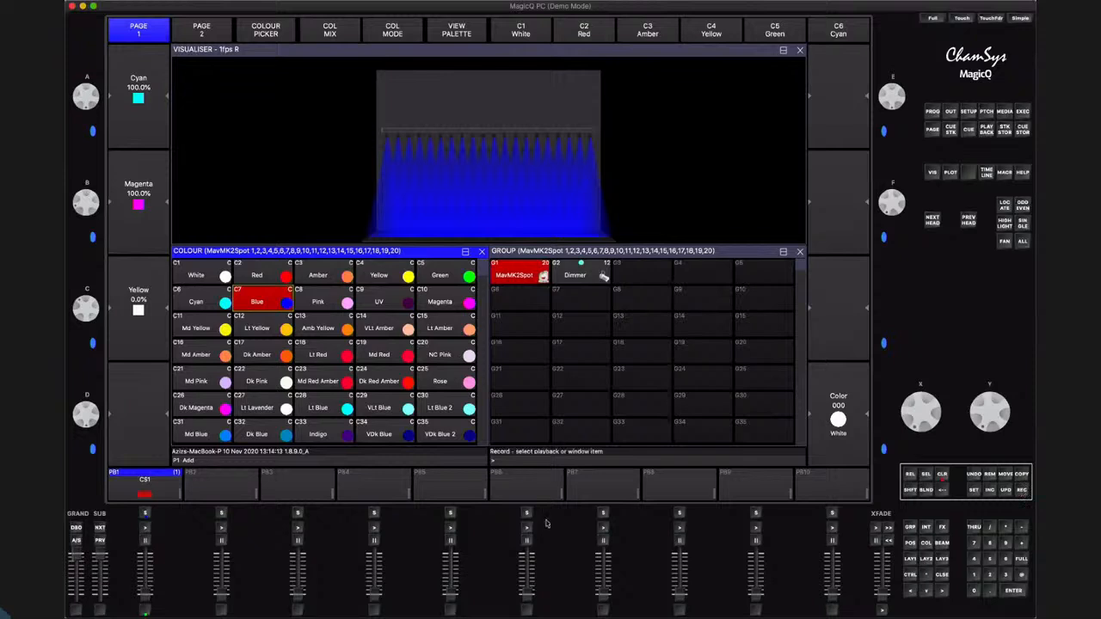
pyautogui.click(144, 514)
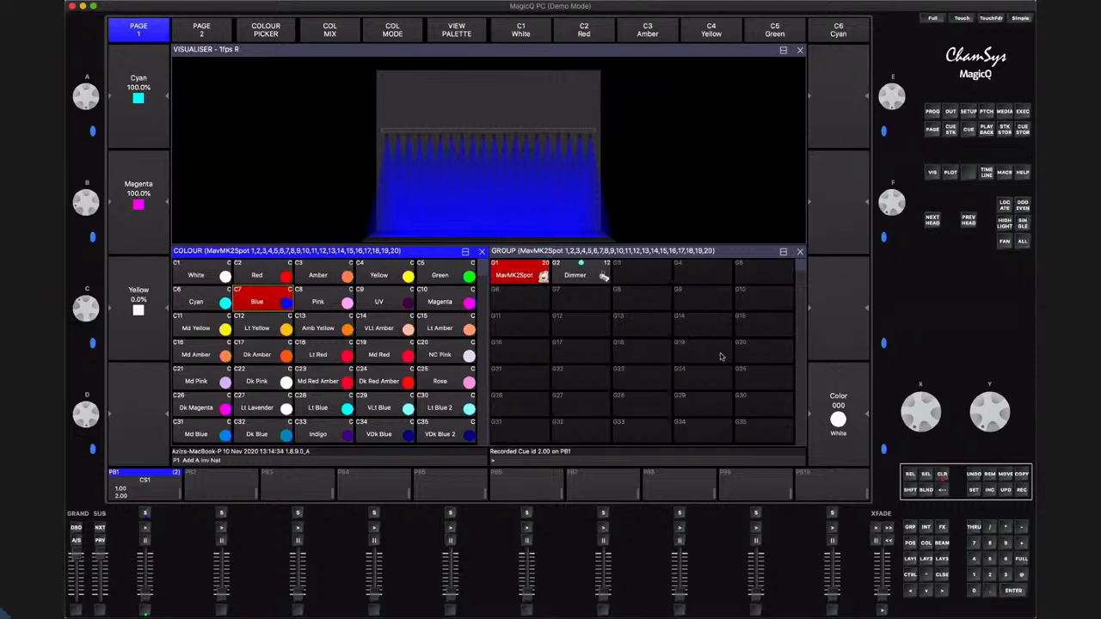
# Enter 5* on the command line and apply the Magenta palette to the MavMK2Spot heads
pyautogui.scroll(-5, 780, 387)
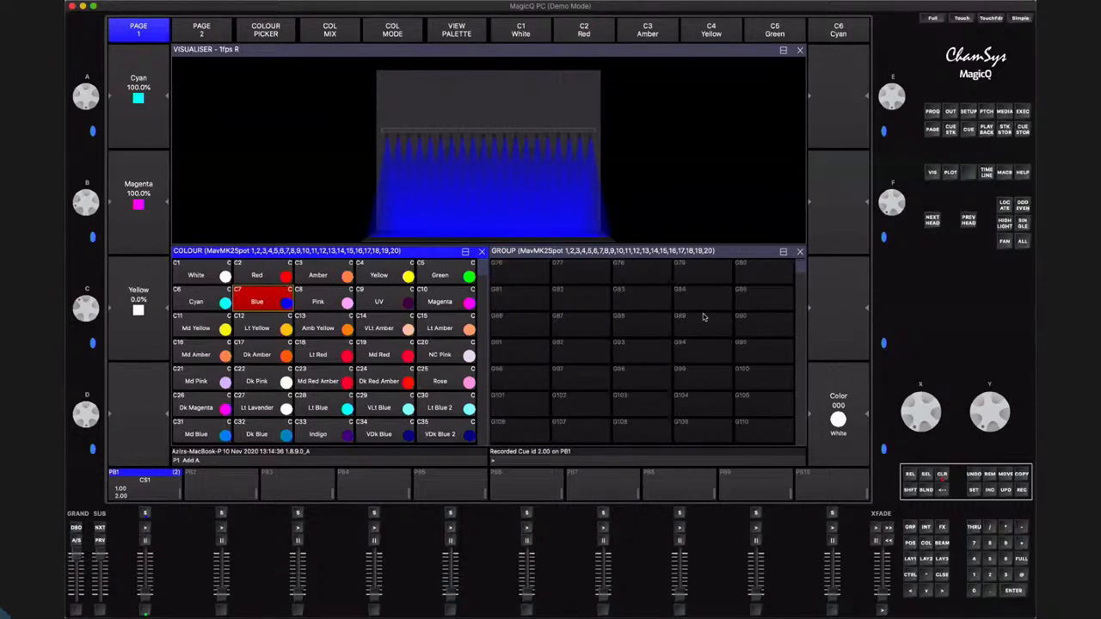
pyautogui.click(989, 560)
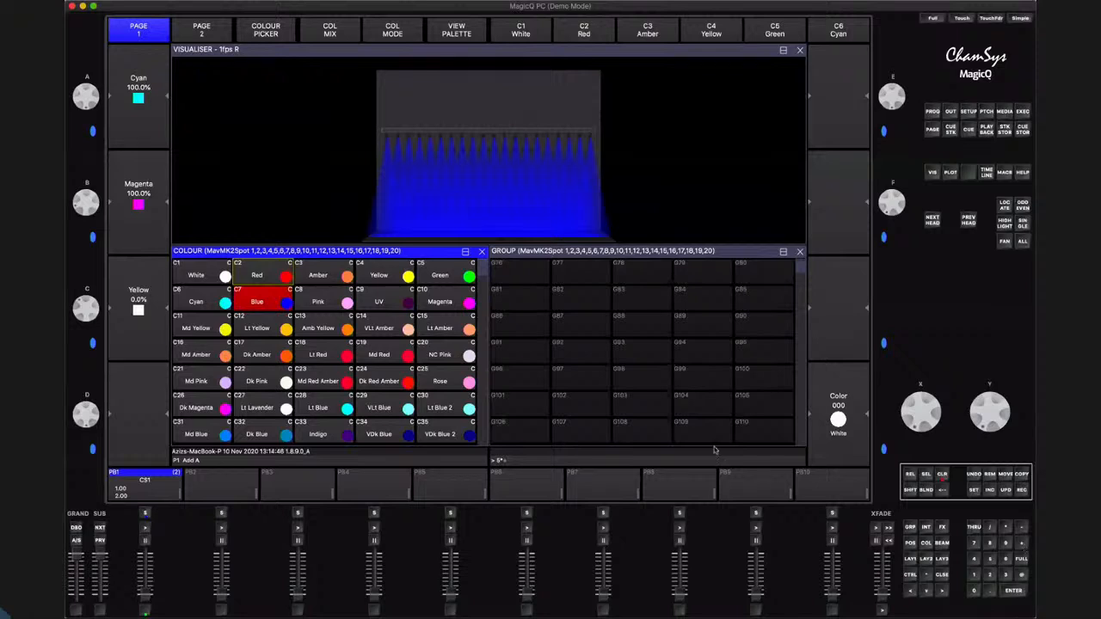
pyautogui.click(439, 298)
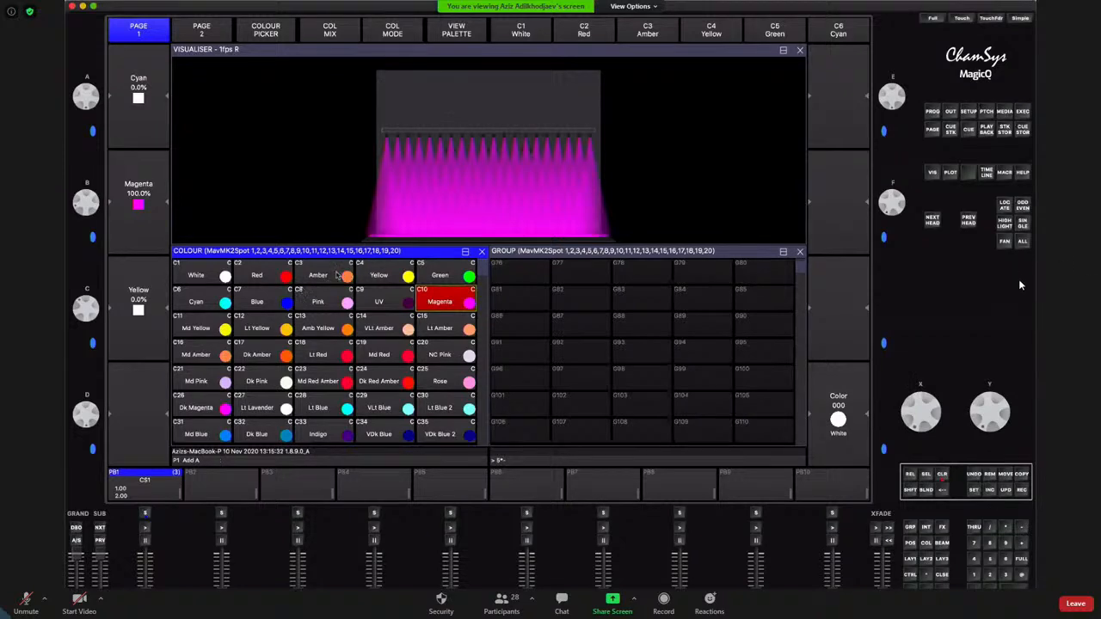
# Try side-by-side mode for the shared screen in the Zoom meeting with a narrower participant gallery, and turn the mode off
pyautogui.click(647, 7)
pyautogui.moveTo(652, 23)
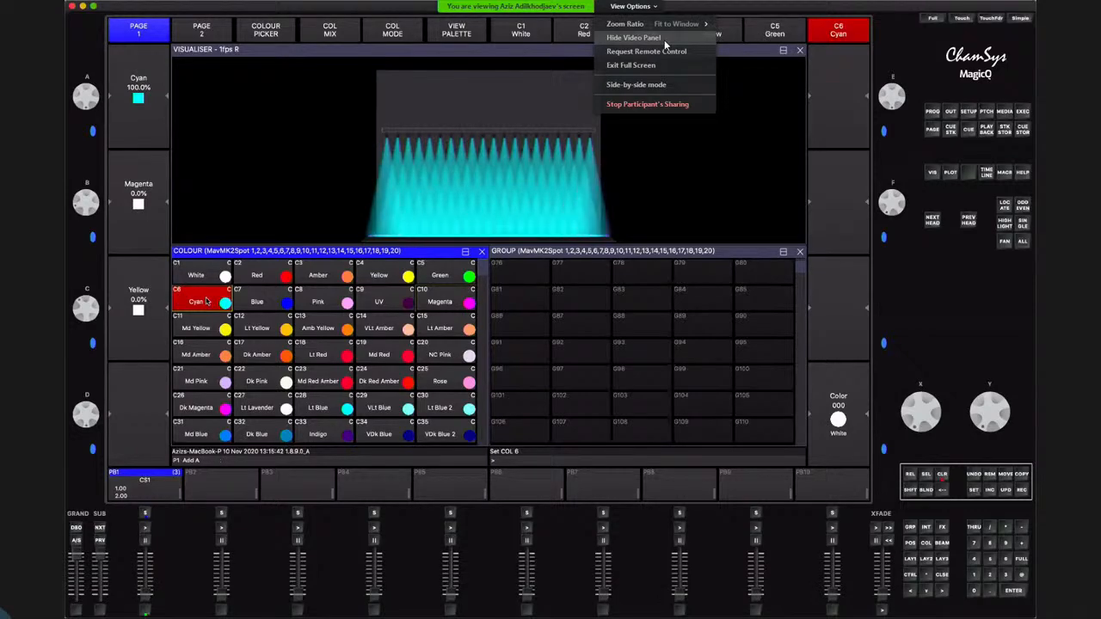
pyautogui.click(660, 83)
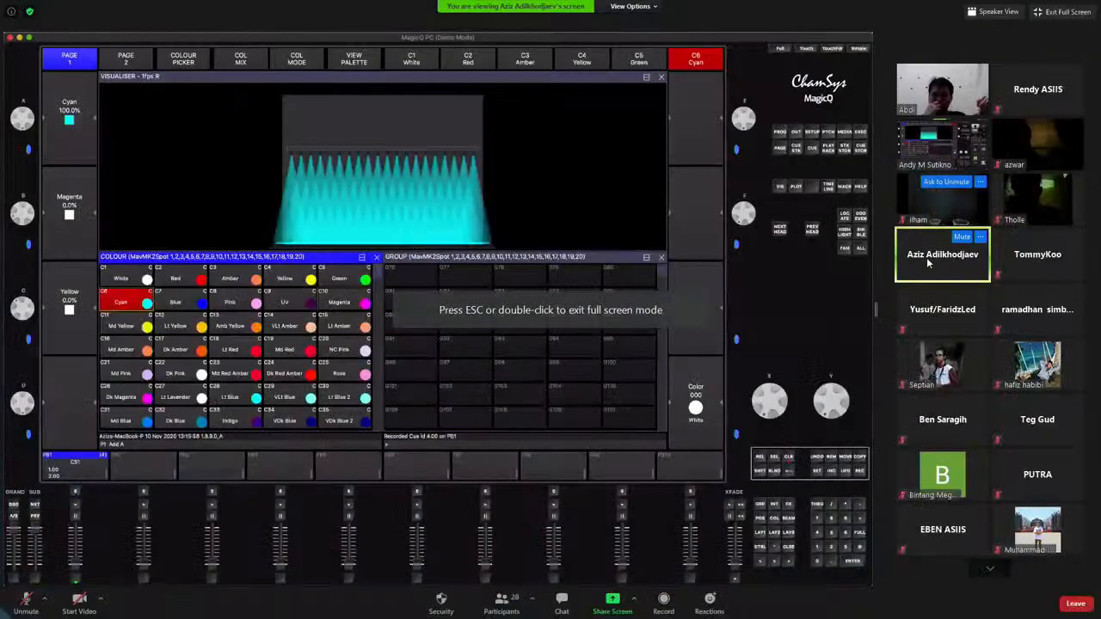
pyautogui.moveTo(877, 309); pyautogui.dragTo(999, 310)
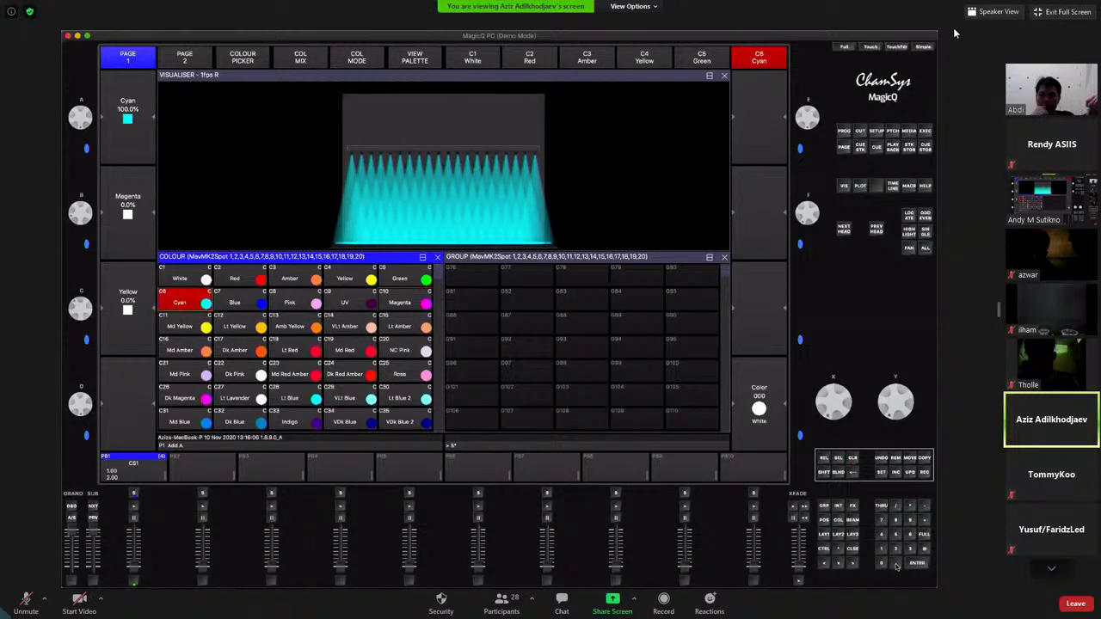
pyautogui.click(654, 7)
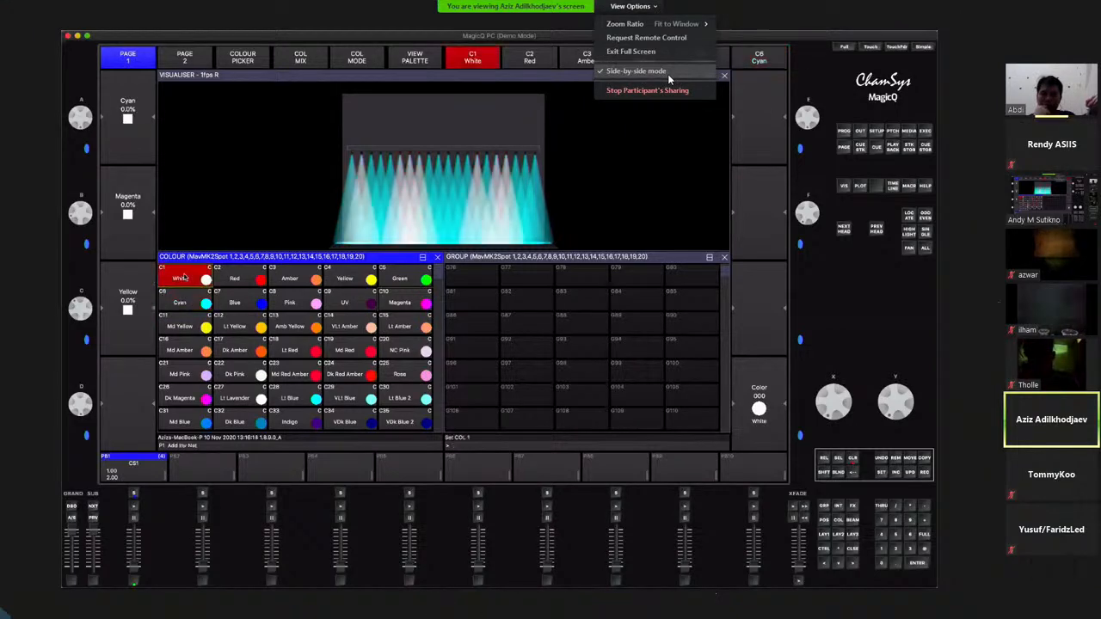
pyautogui.click(668, 72)
# Exit full screen in the Zoom meeting and swap the shared screen with the speaker's video
pyautogui.click(632, 6)
pyautogui.click(651, 64)
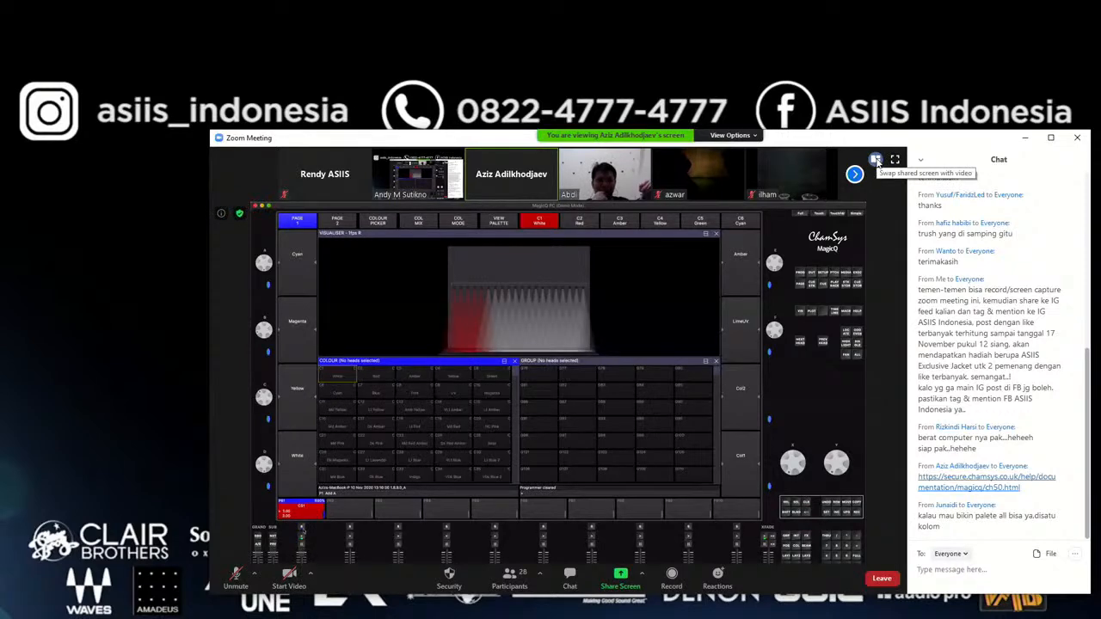
pyautogui.click(875, 161)
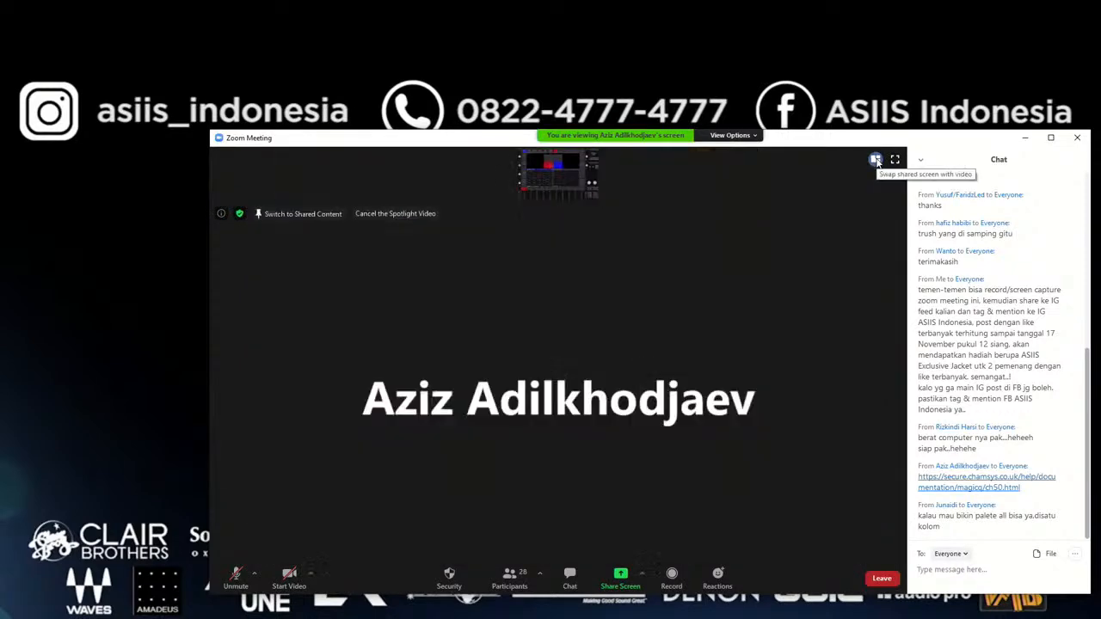
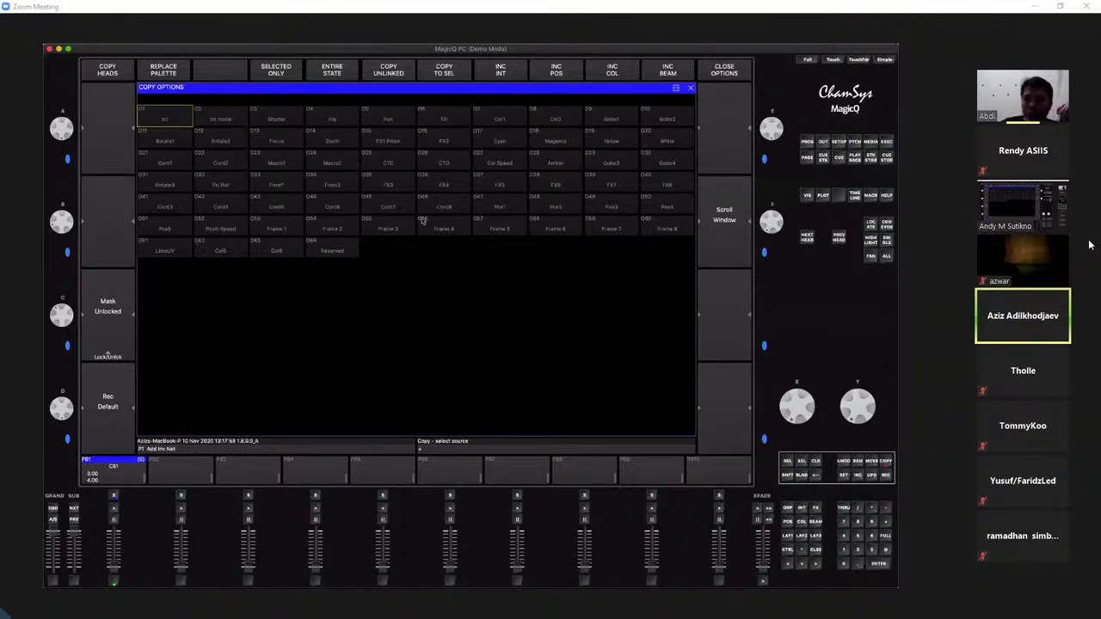
pyautogui.moveTo(1064, 301)
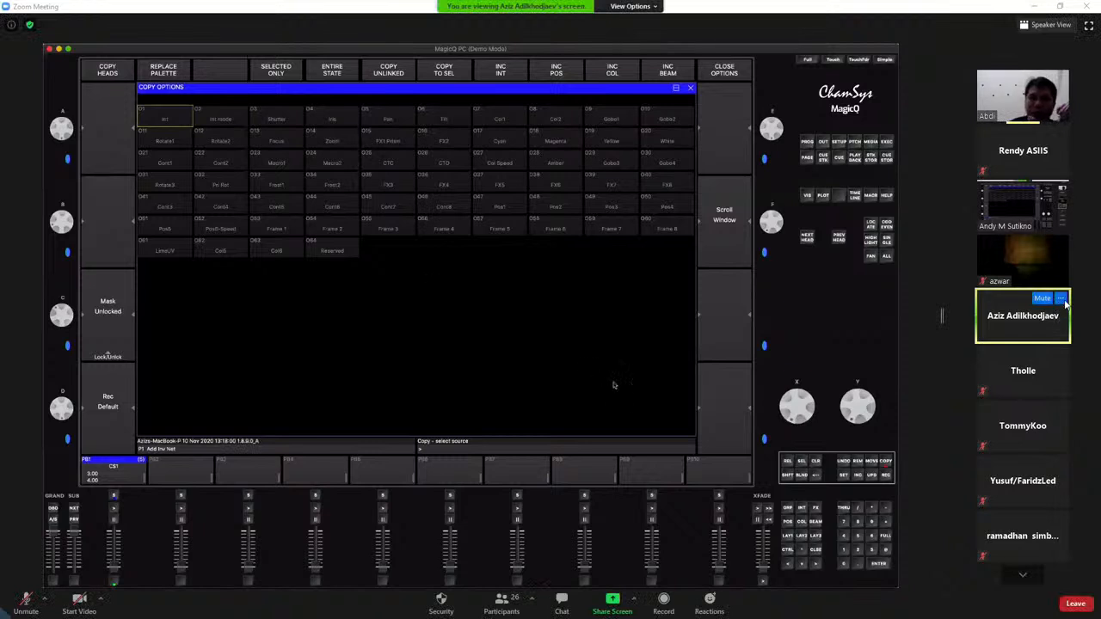
pyautogui.click(1062, 299)
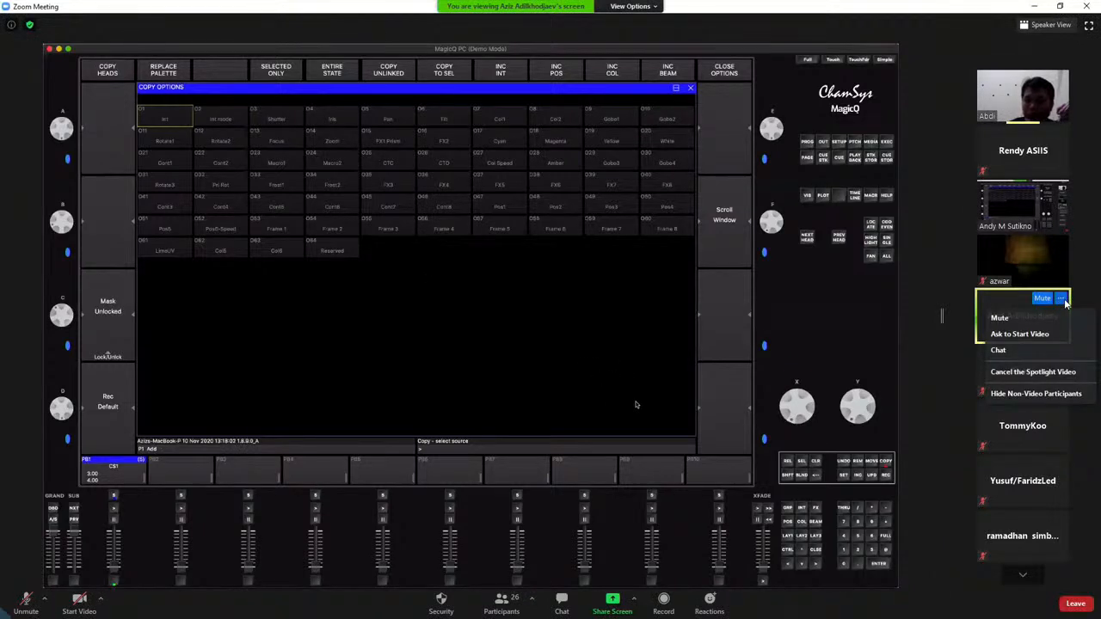
pyautogui.click(1077, 301)
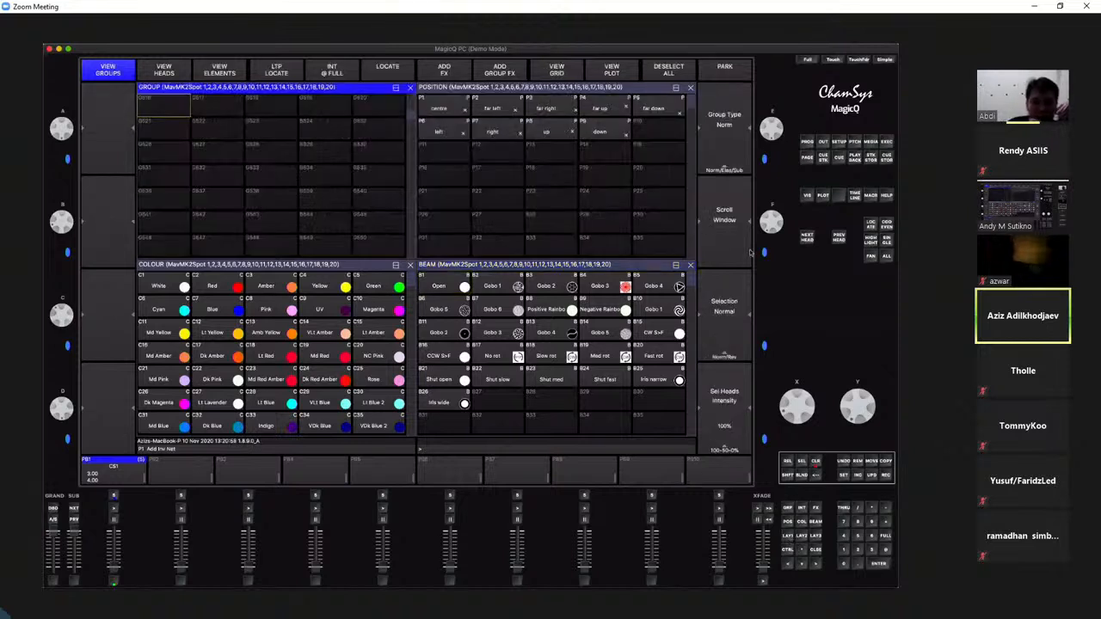
# Clear the programmer and select the first MavMK2Spot head from the individual heads, switching between the groups and heads views
pyautogui.click(749, 251)
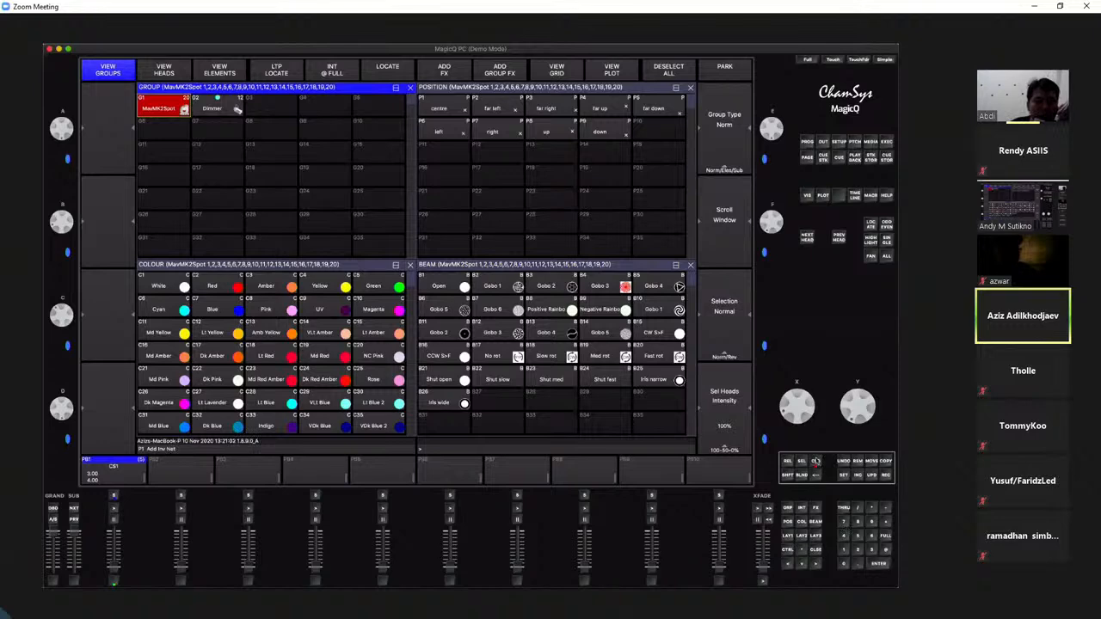
pyautogui.click(816, 462)
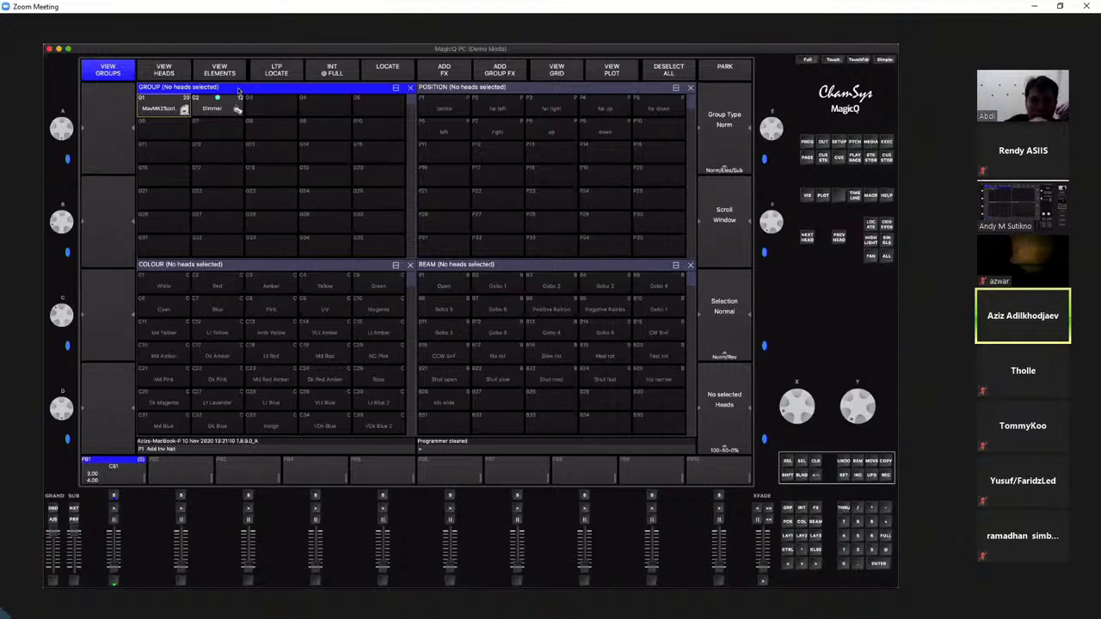
pyautogui.click(173, 73)
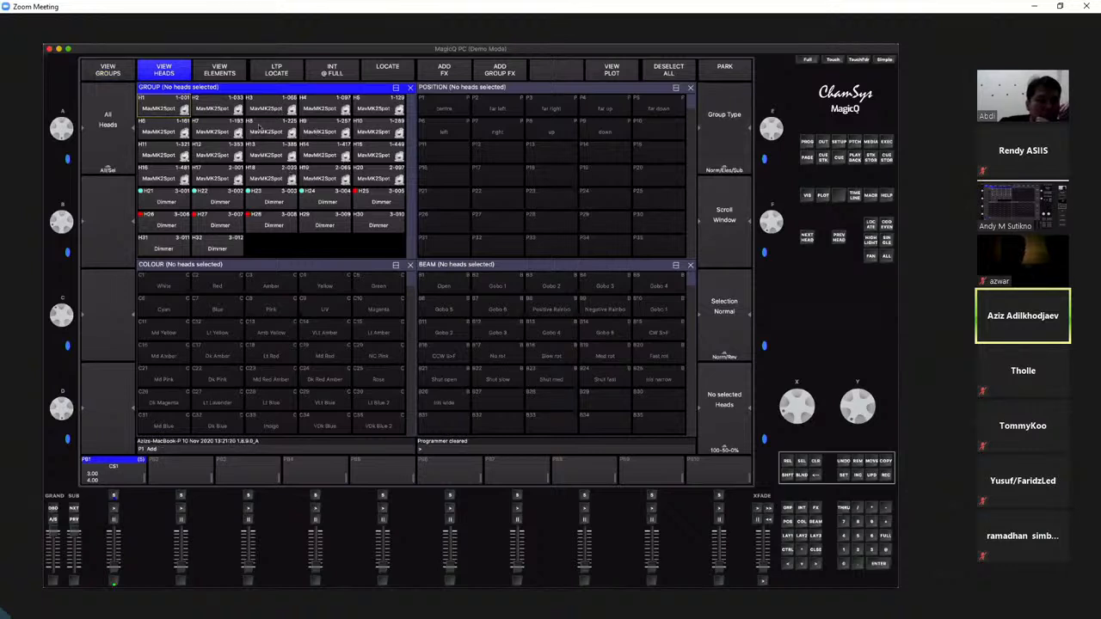
pyautogui.click(168, 100)
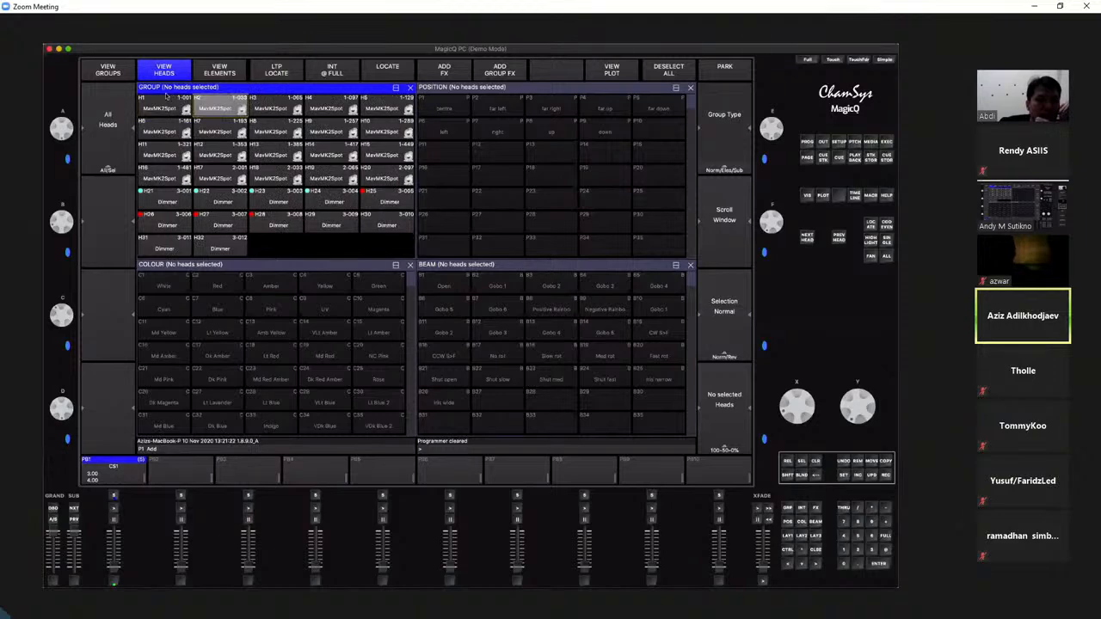
pyautogui.click(108, 71)
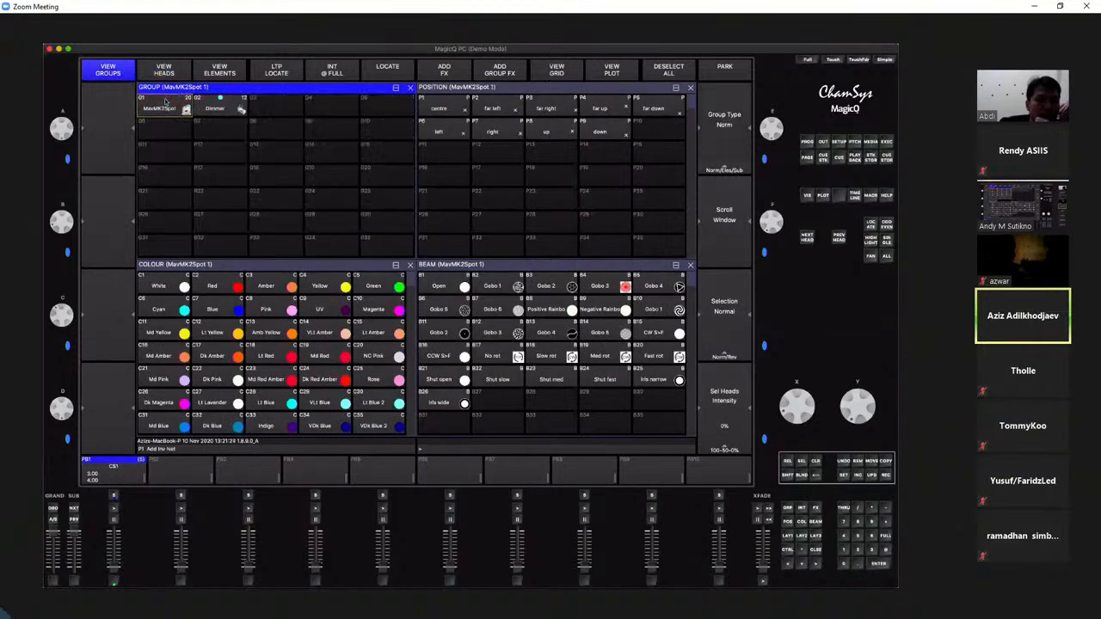
pyautogui.click(164, 69)
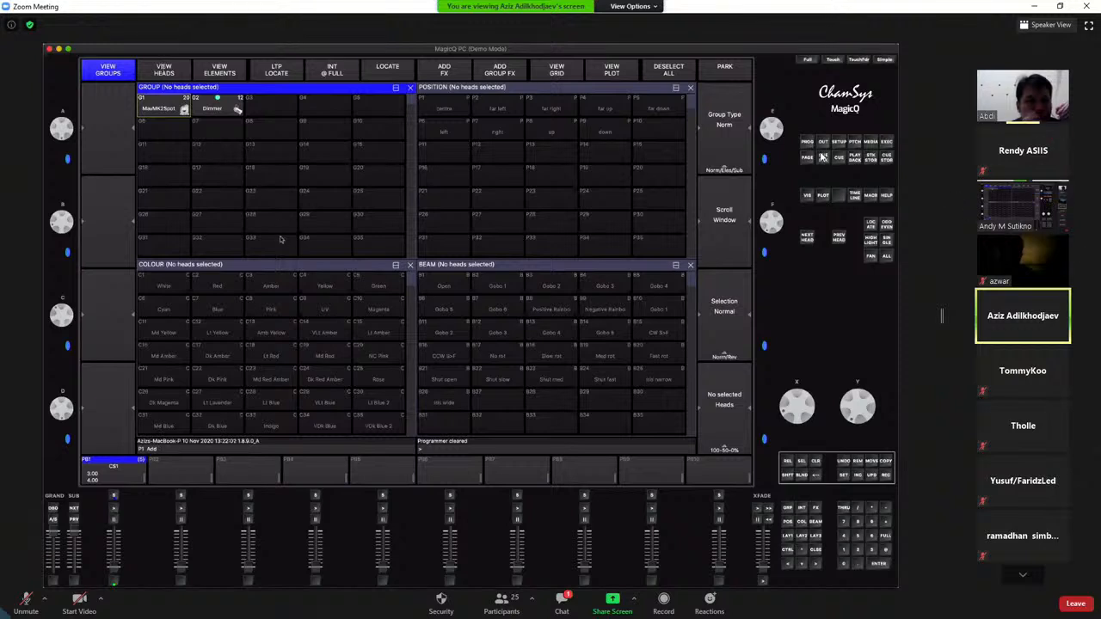
# Turn off side-by-side mode for the shared screen in the Zoom meeting and enter full screen
pyautogui.click(633, 6)
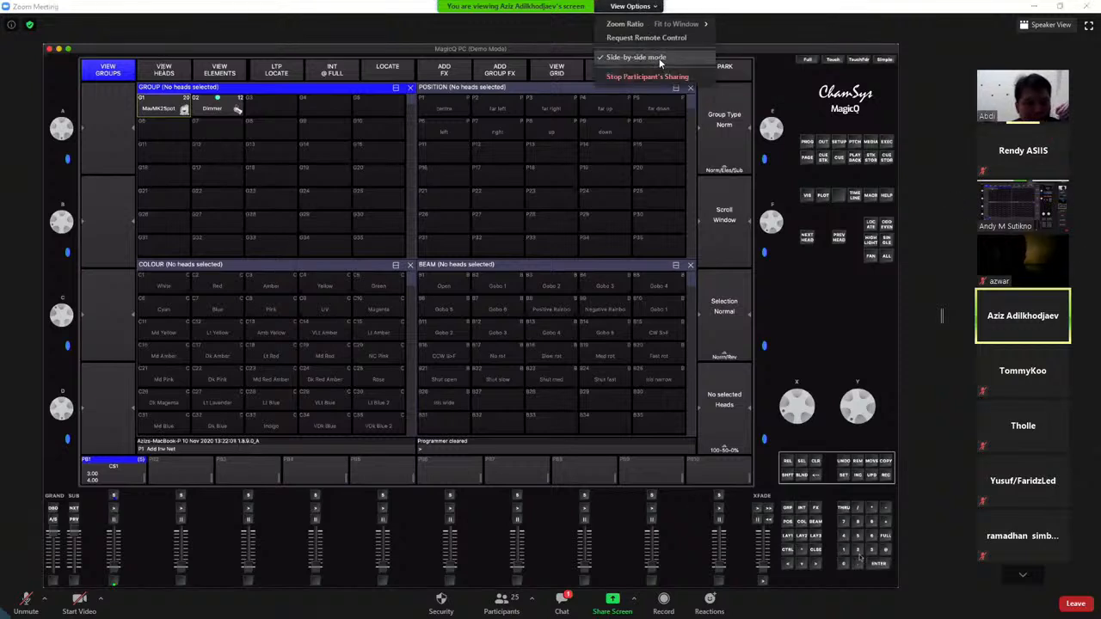
pyautogui.click(656, 57)
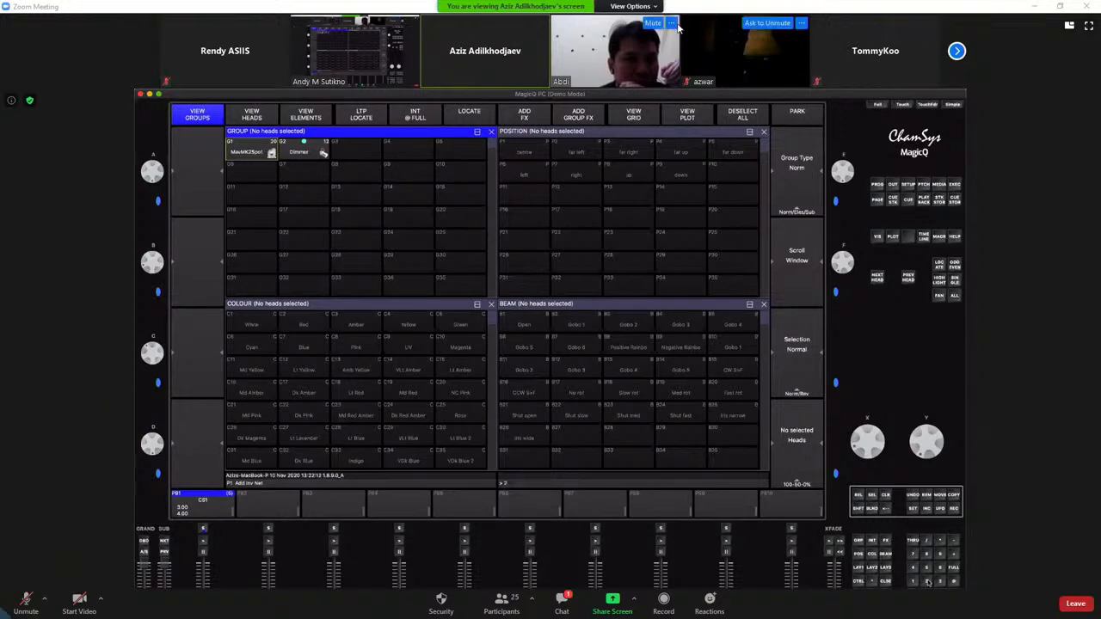
pyautogui.click(652, 8)
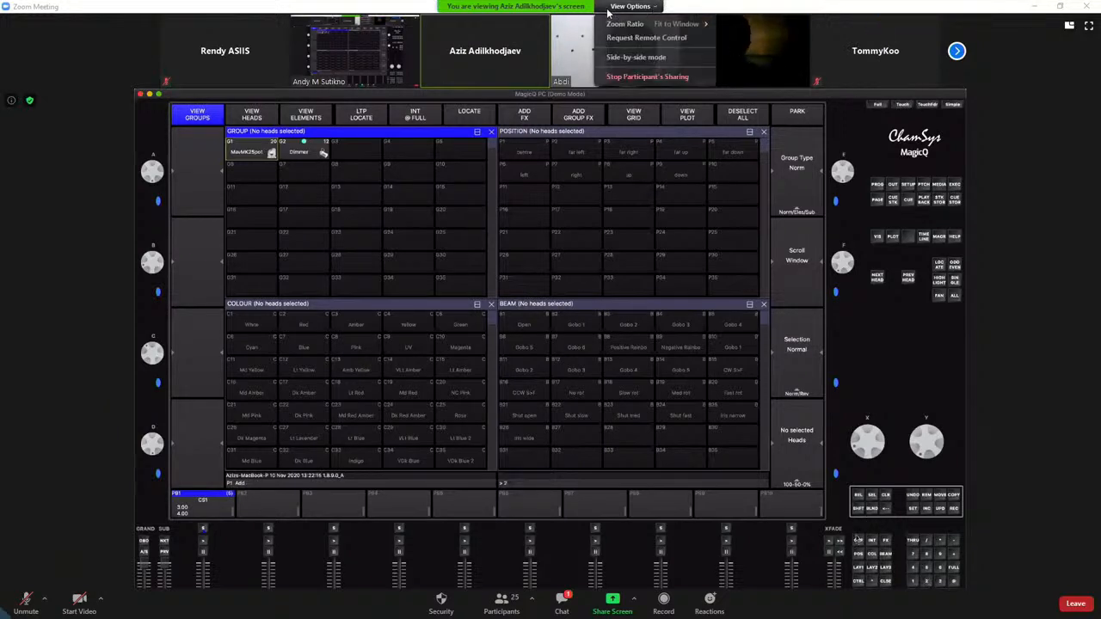
pyautogui.click(1067, 69)
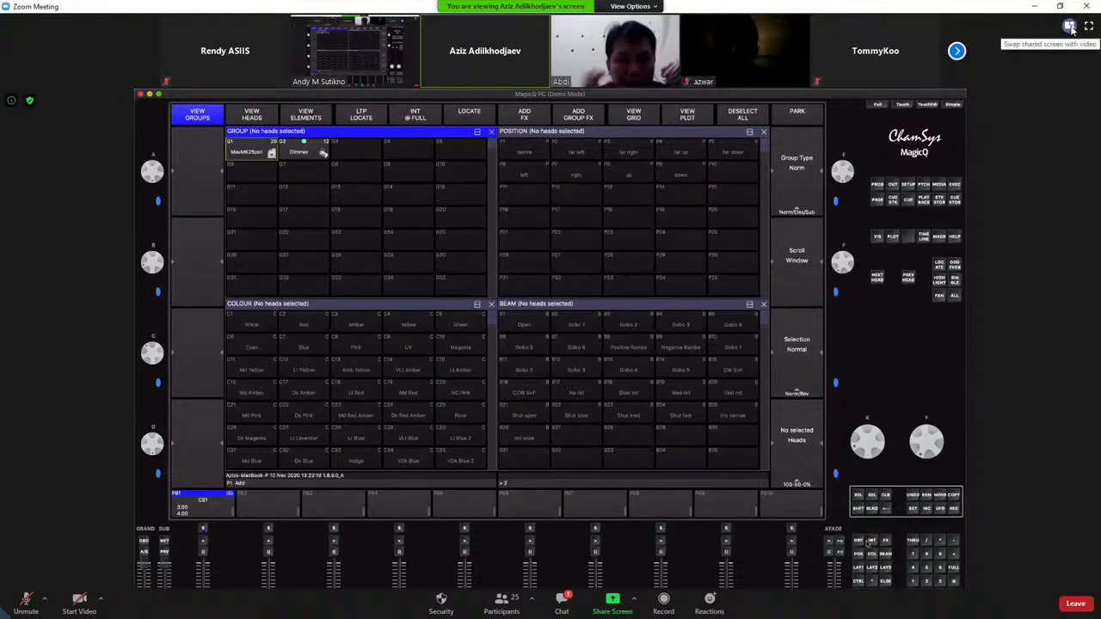
pyautogui.click(1089, 28)
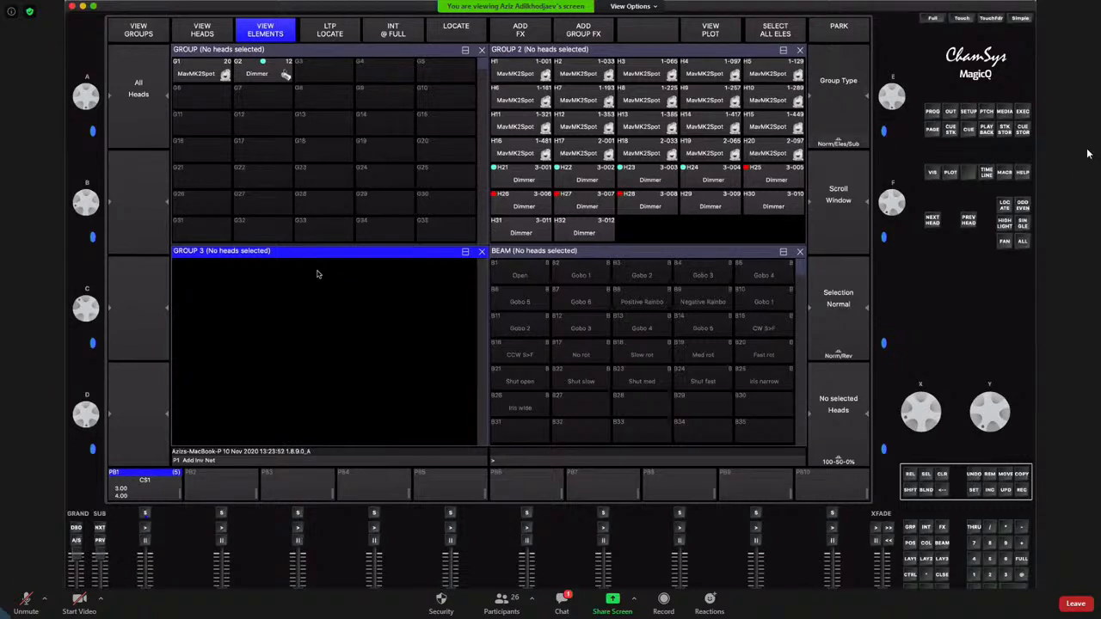
pyautogui.click(658, 8)
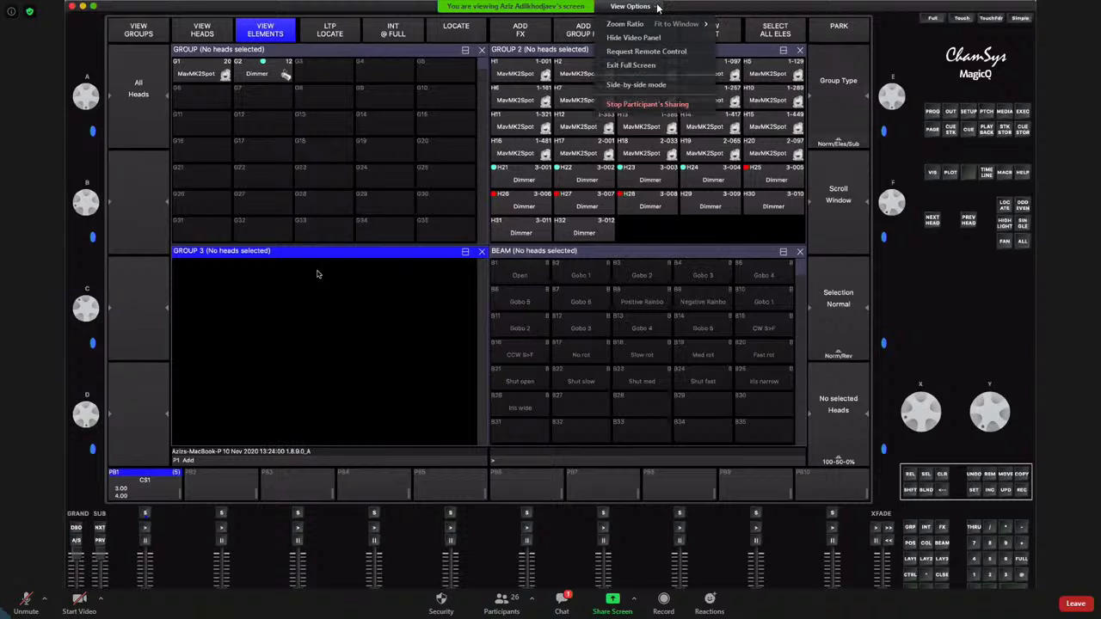
pyautogui.click(703, 8)
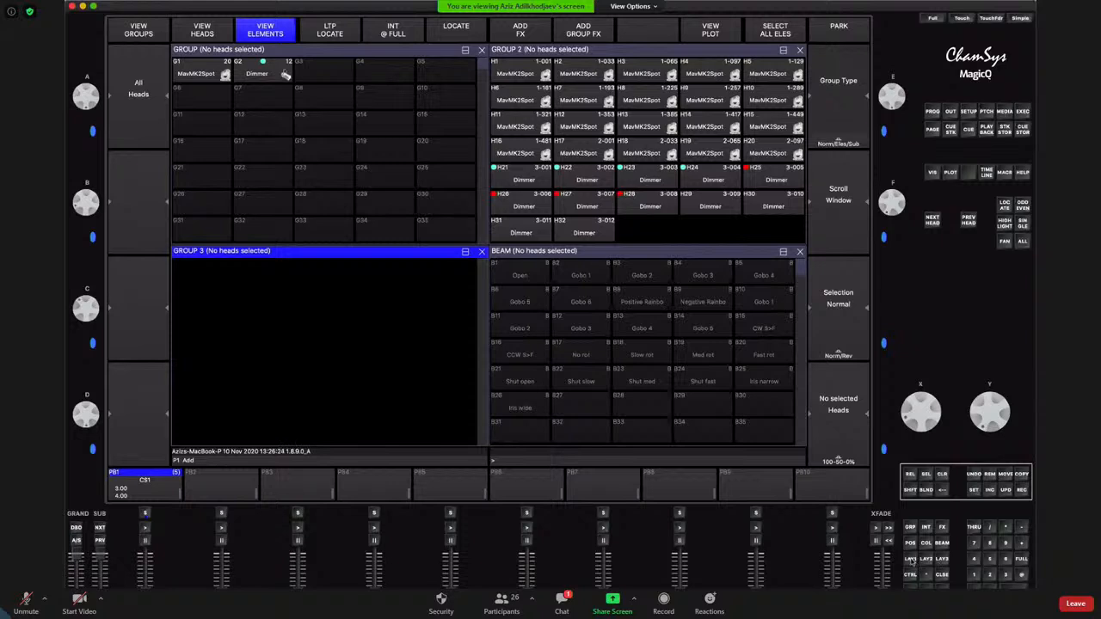
# Select the MavMK2Spot group and apply the Red colour, left position and Gobo 2 beam palettes
pyautogui.click(910, 528)
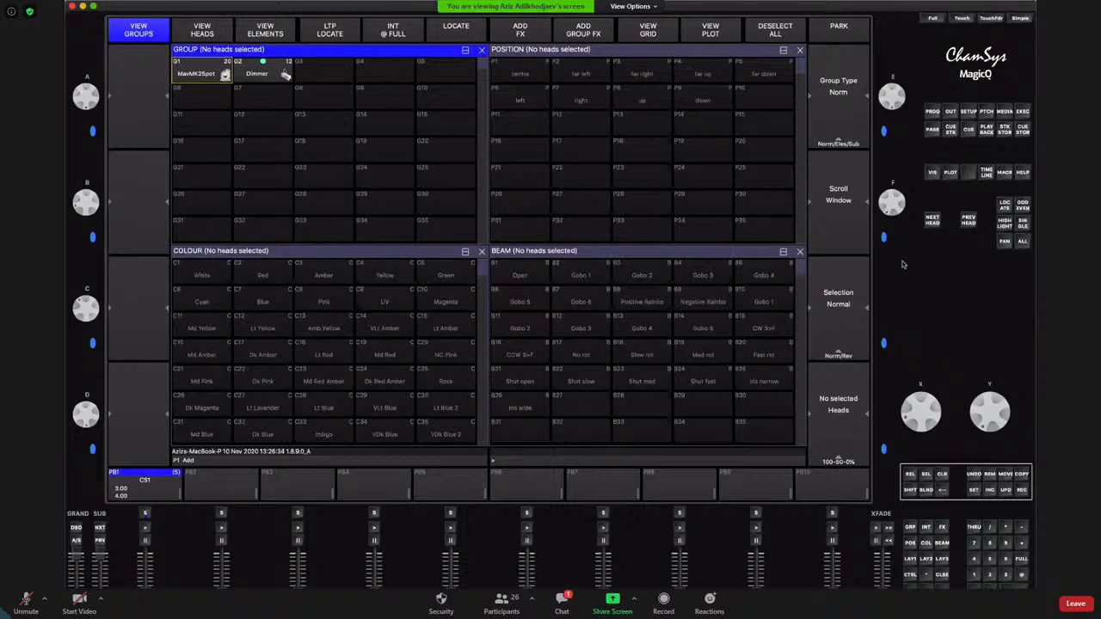
pyautogui.click(197, 74)
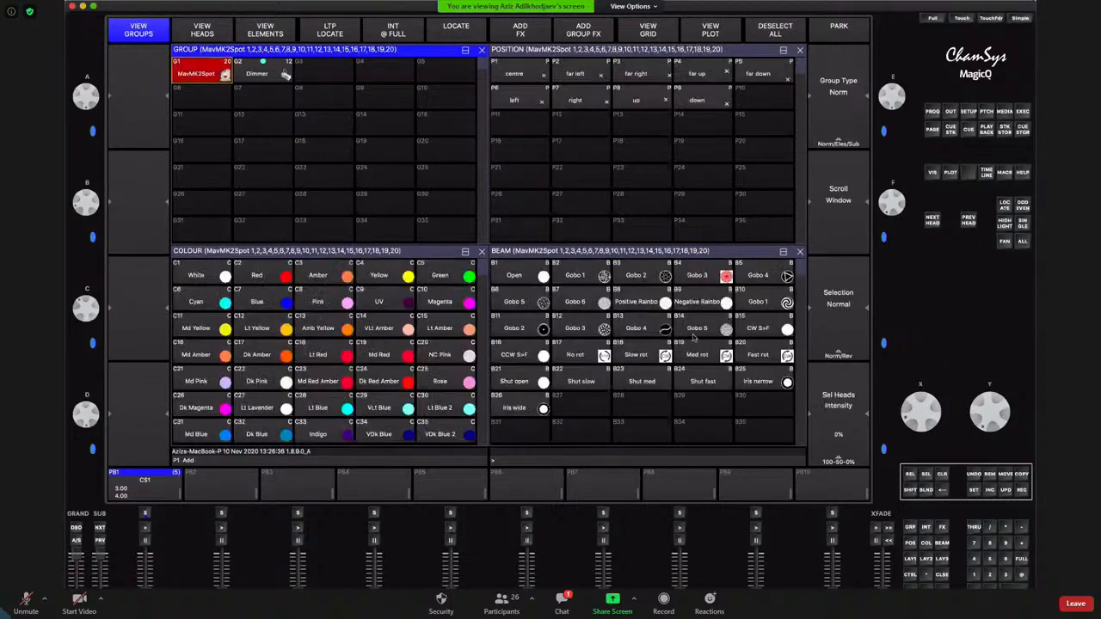
pyautogui.click(278, 277)
pyautogui.click(540, 101)
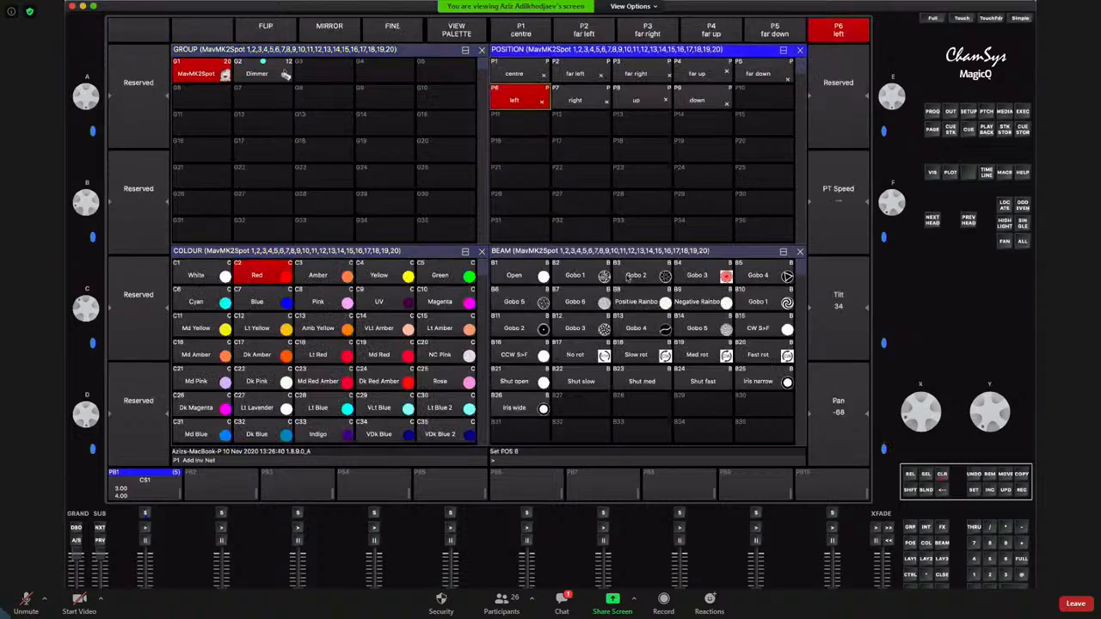
pyautogui.click(629, 277)
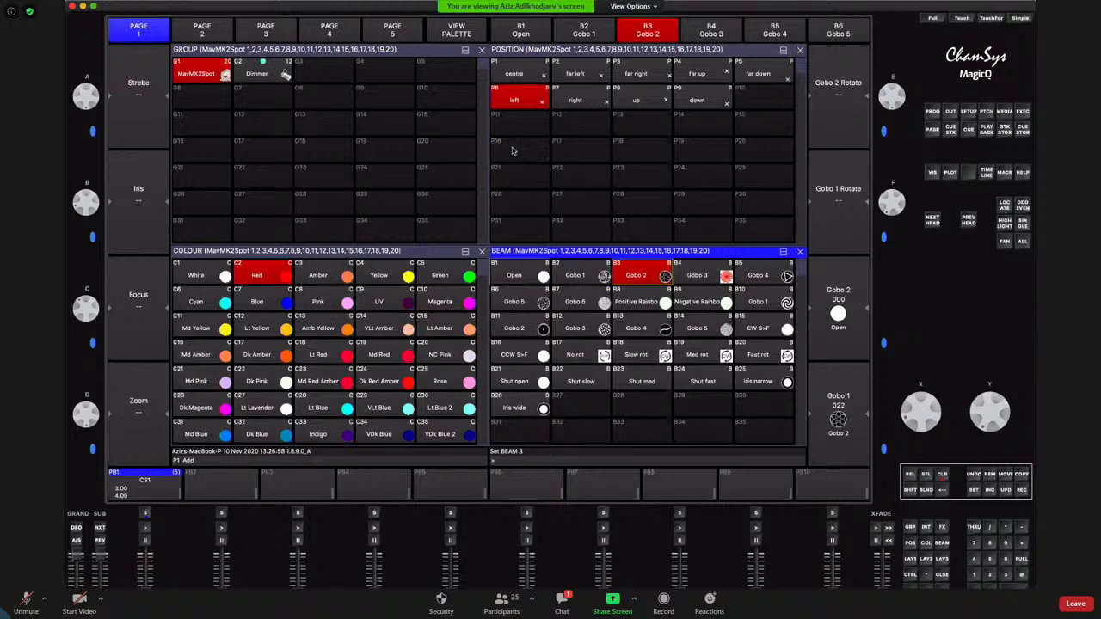
# Record the position, colour and beam attributes together as a new palette in position slot P16
pyautogui.click(907, 490)
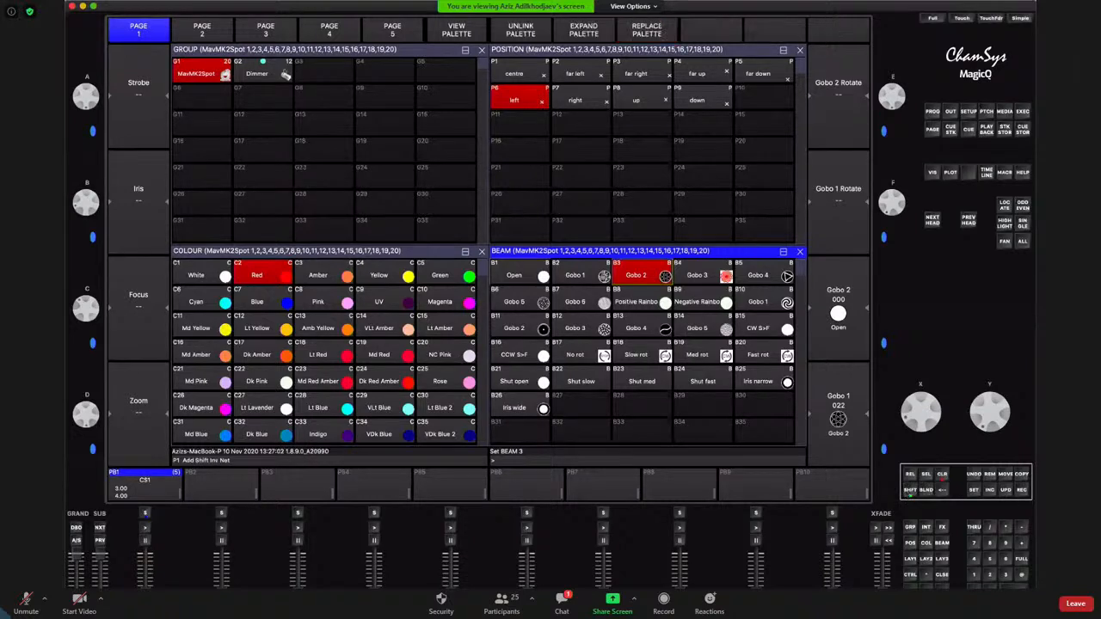
pyautogui.click(1022, 490)
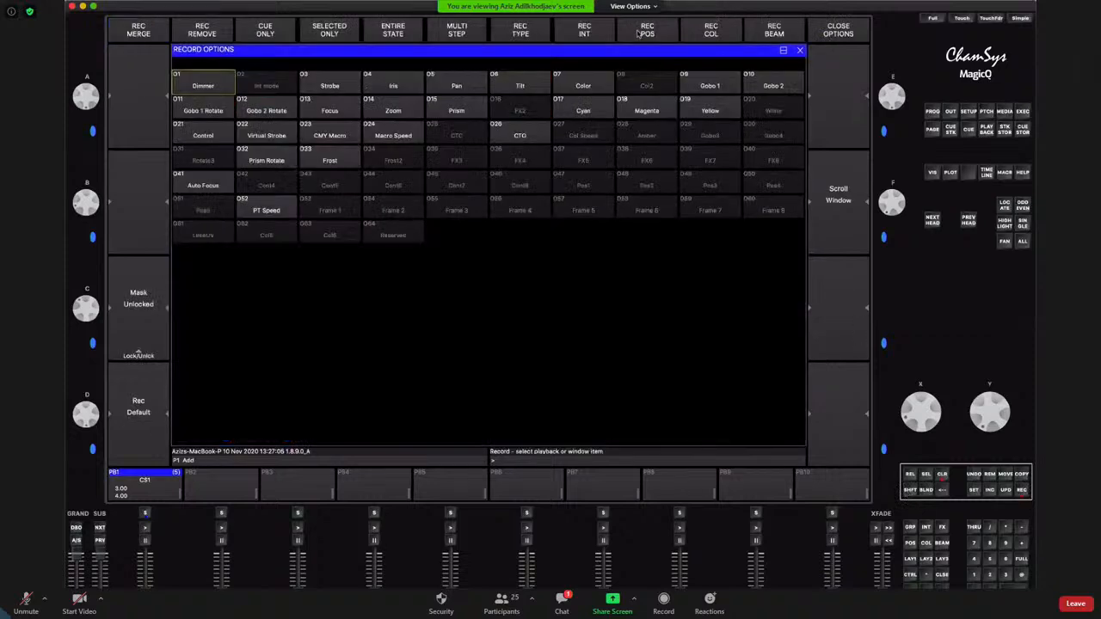
pyautogui.click(646, 32)
pyautogui.click(711, 32)
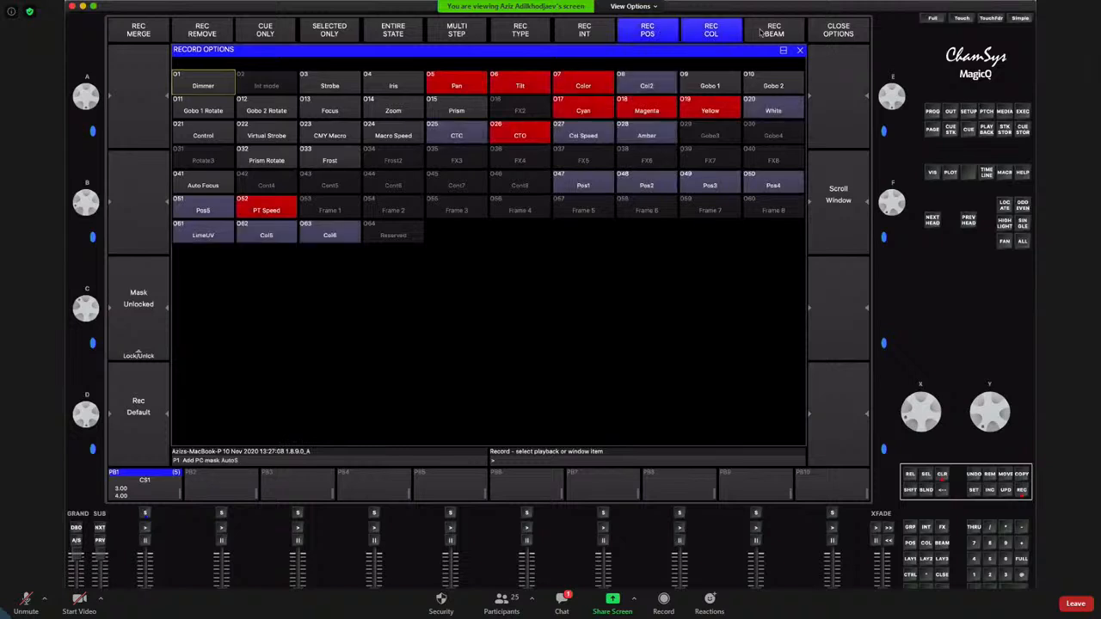
pyautogui.click(762, 32)
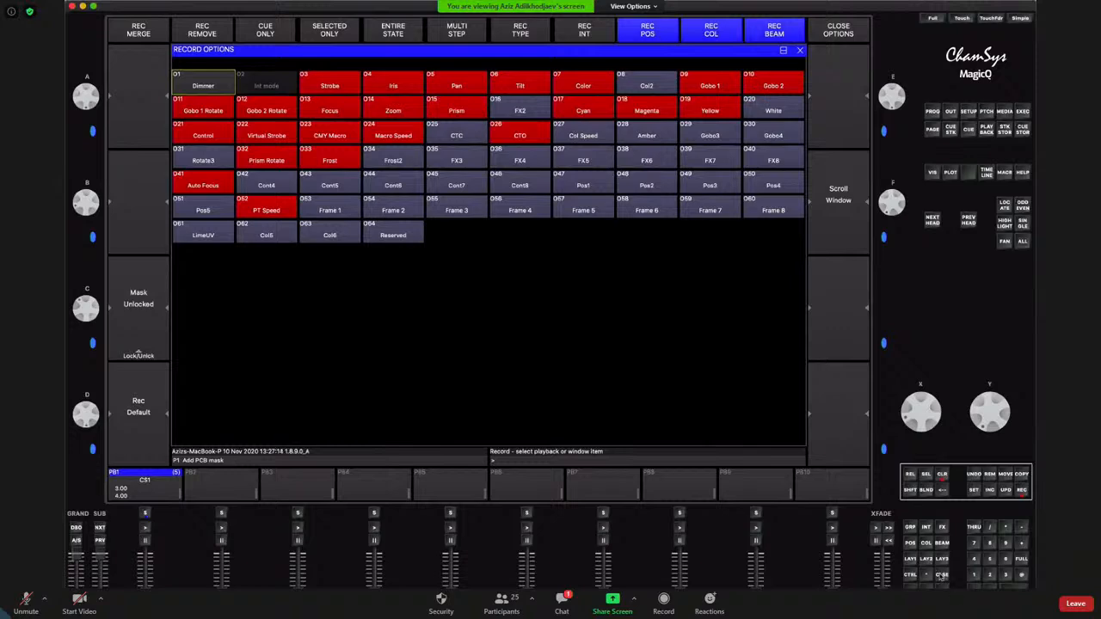
pyautogui.click(942, 574)
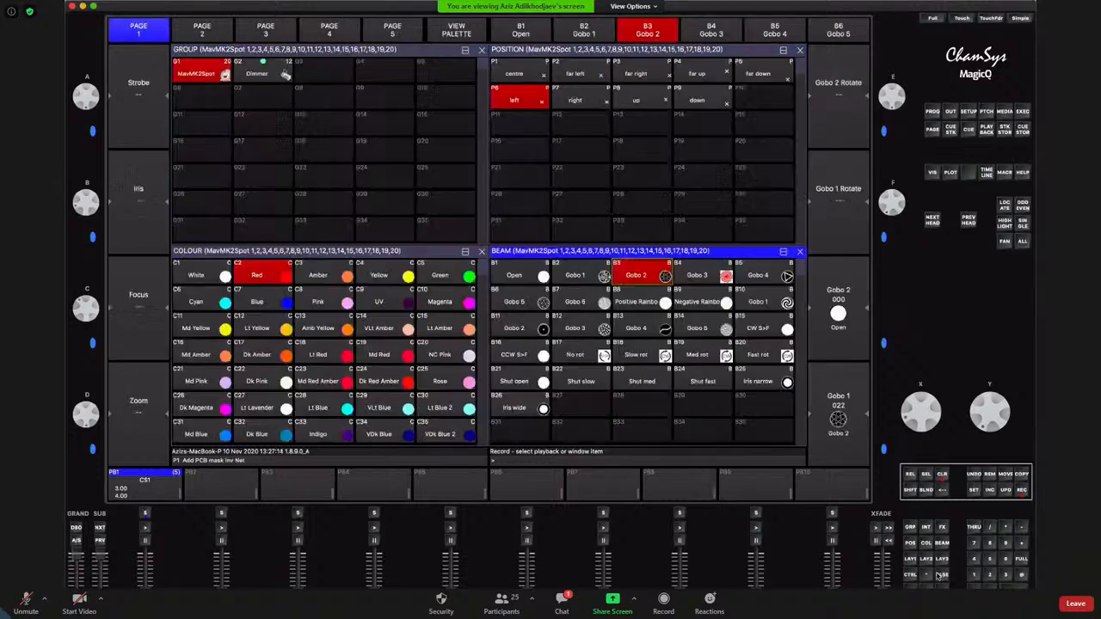
pyautogui.click(510, 152)
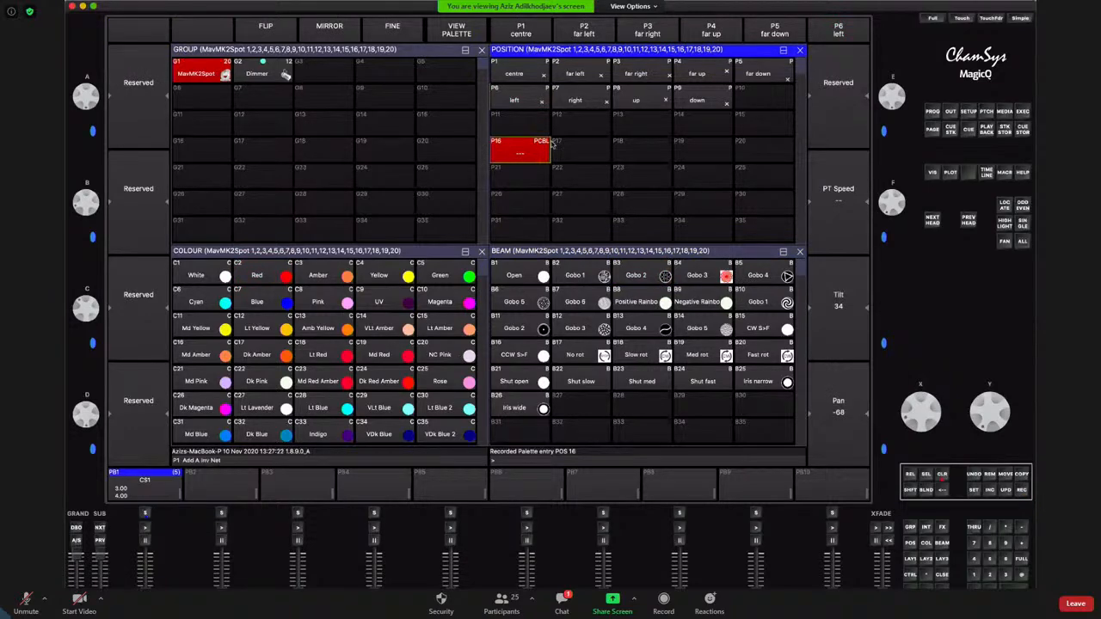
# Clear the programmer and bring up the position window, followed by the colour window
pyautogui.click(942, 475)
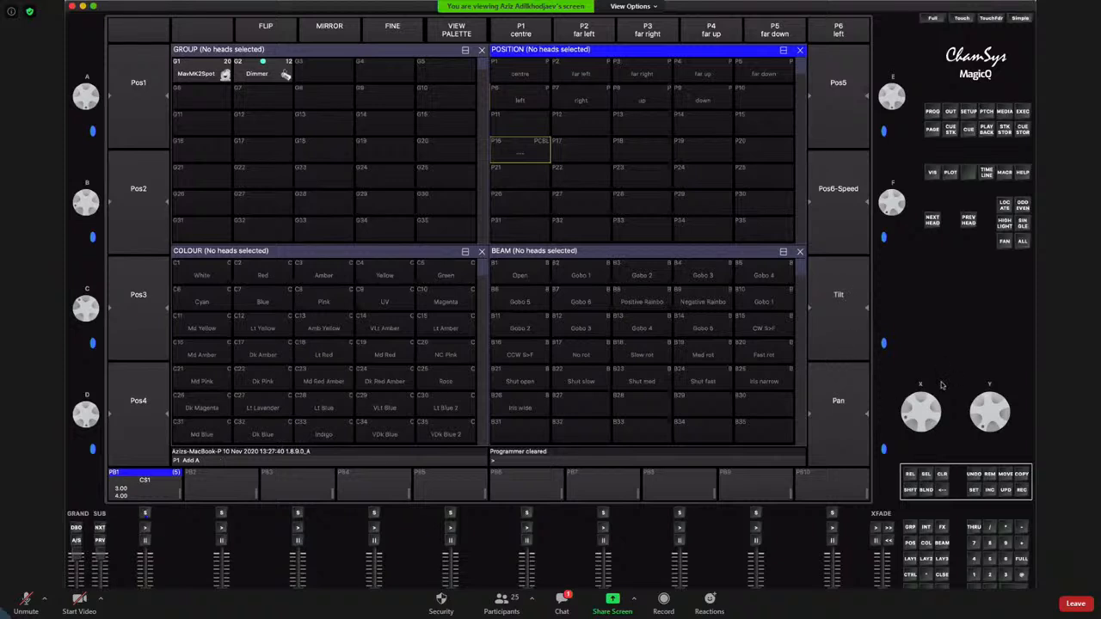
pyautogui.click(910, 543)
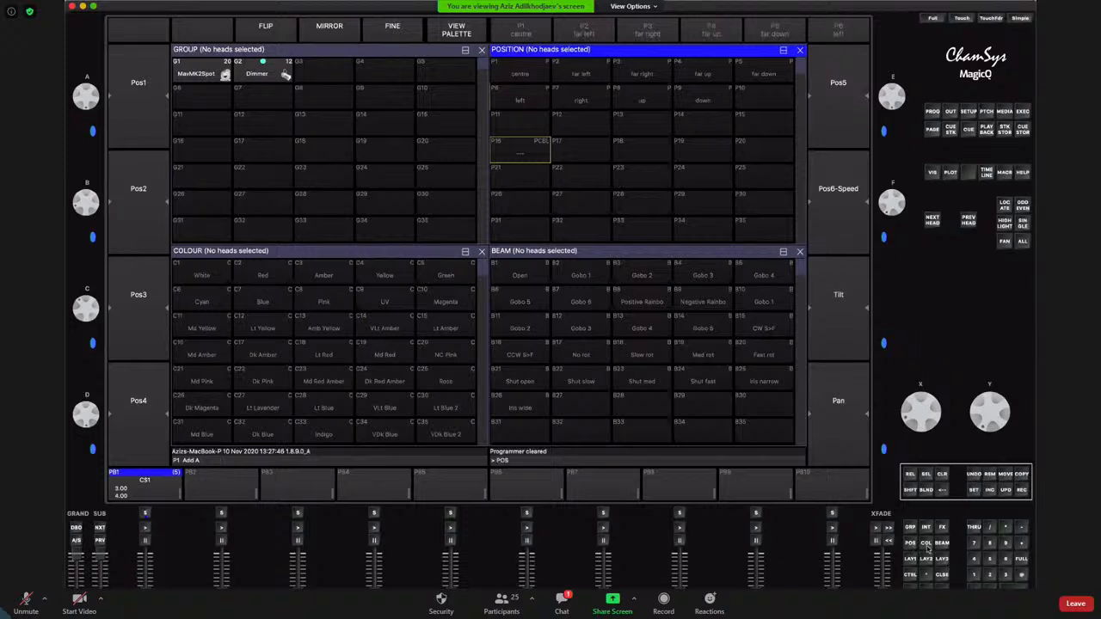
pyautogui.click(926, 543)
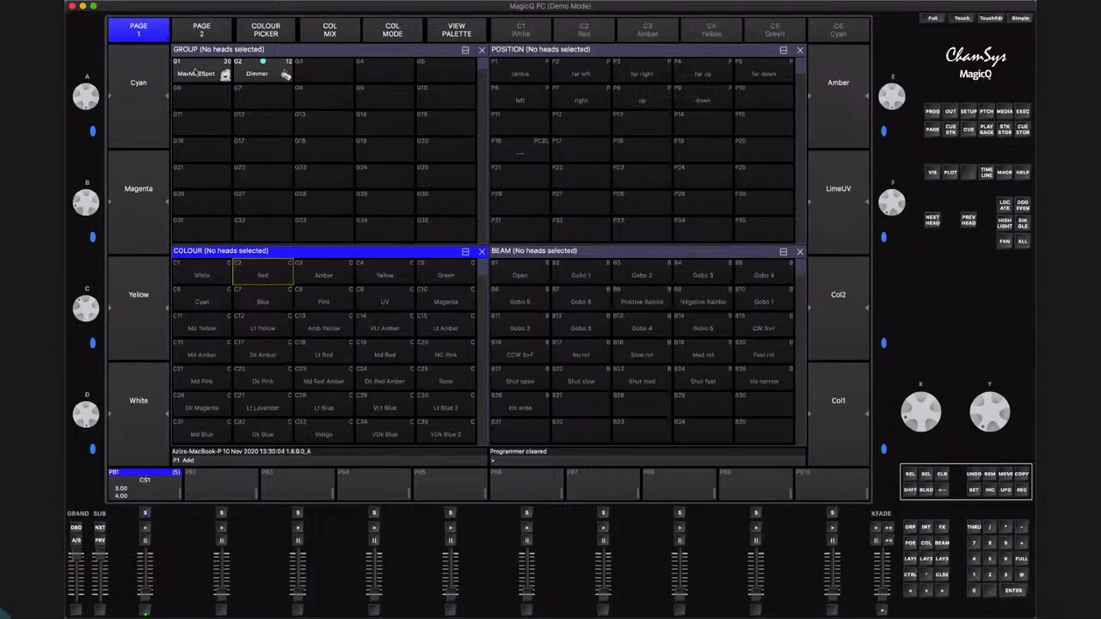
# Select the MavMK2Spot group and apply the Red colour and right position palettes
pyautogui.click(198, 74)
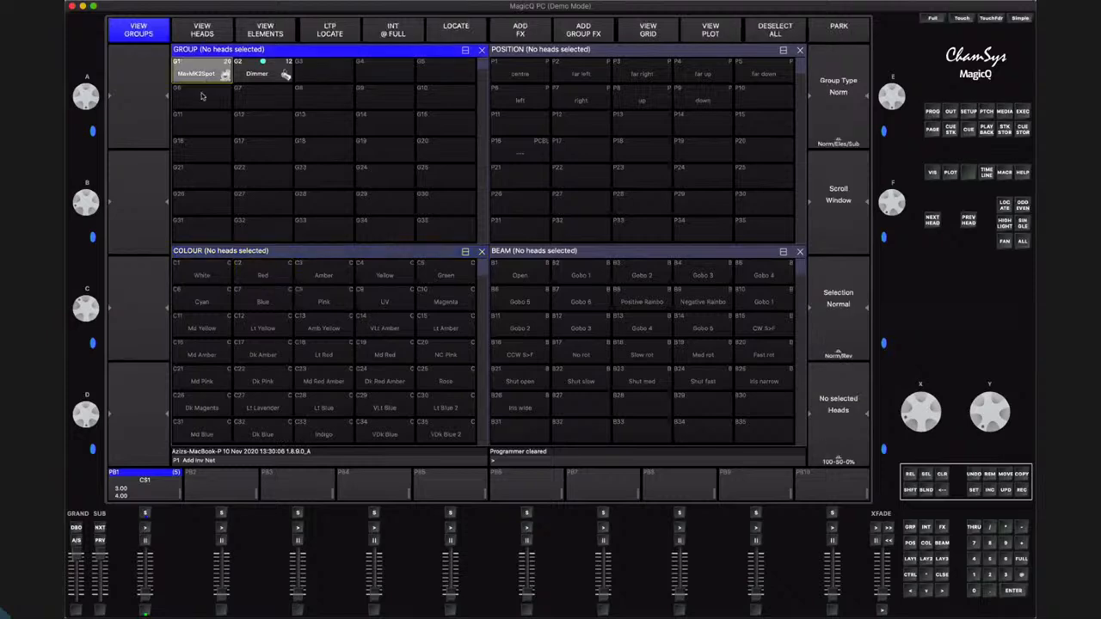
pyautogui.click(209, 74)
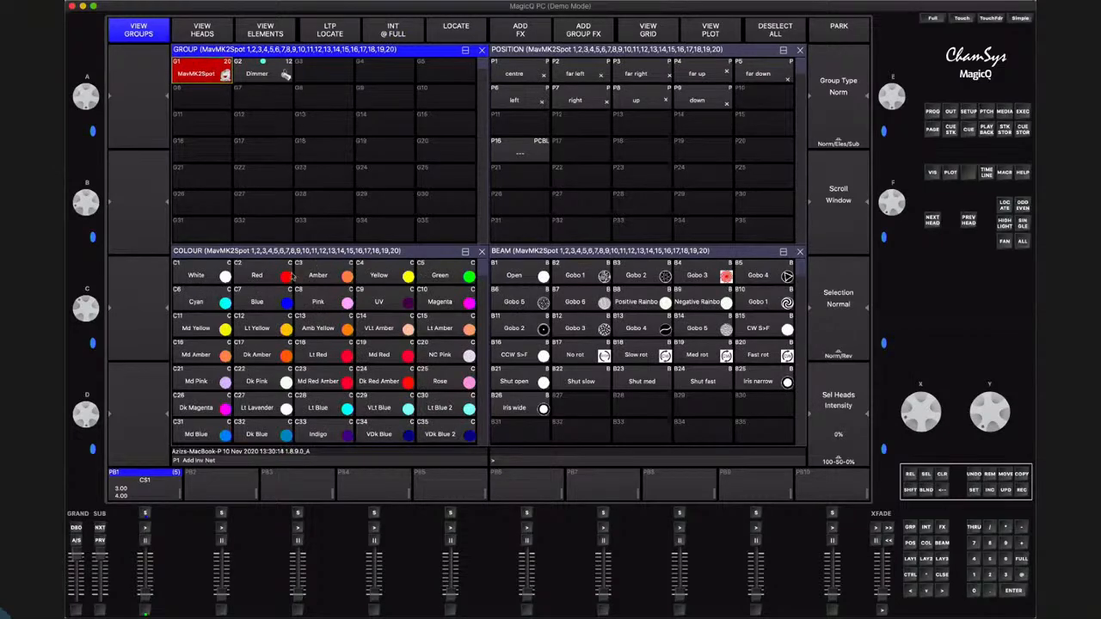
pyautogui.click(272, 277)
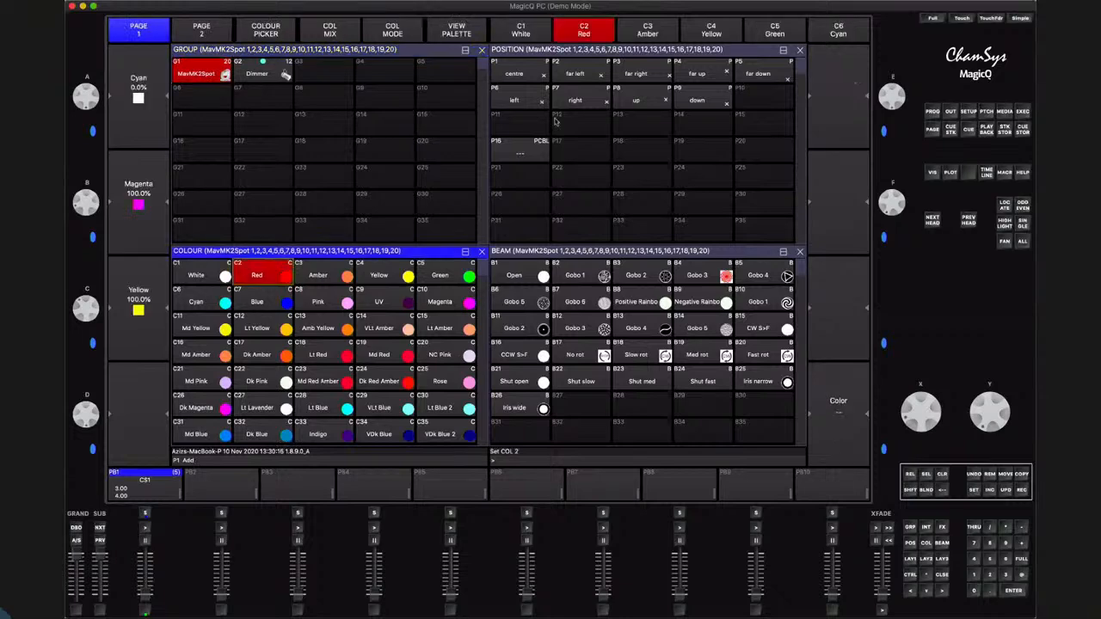
pyautogui.click(573, 102)
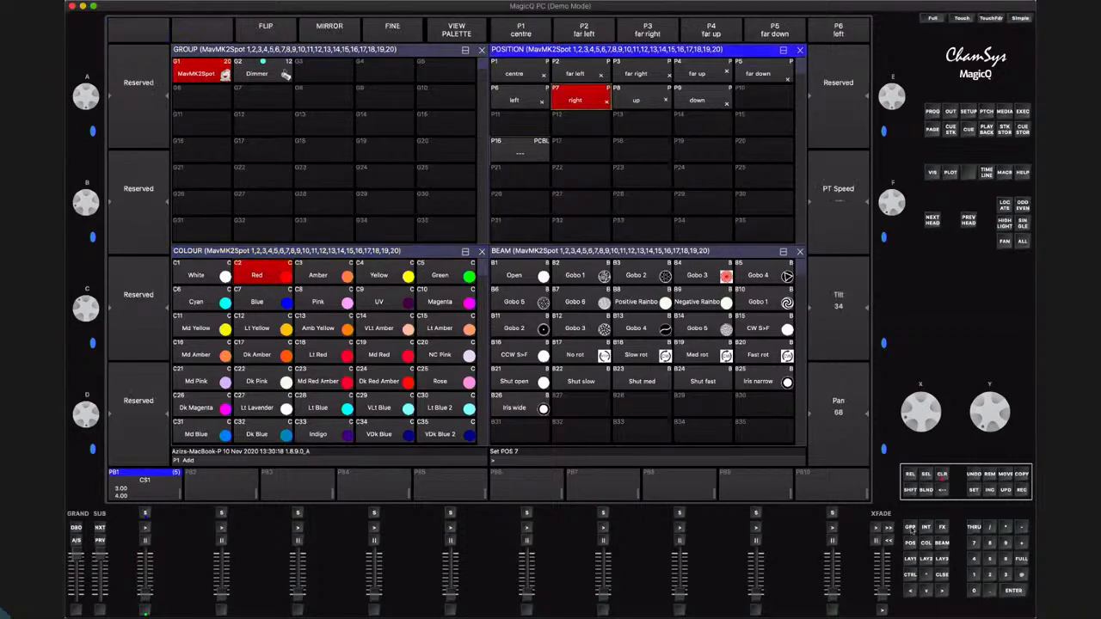
# Set the intensity of the selected MavMK2Spot heads to 49%
pyautogui.click(911, 526)
pyautogui.moveTo(932, 413)
pyautogui.mouseDown()
pyautogui.moveTo(928, 446)
pyautogui.moveTo(911, 396)
pyautogui.moveTo(941, 407)
pyautogui.moveTo(940, 428)
pyautogui.mouseUp()
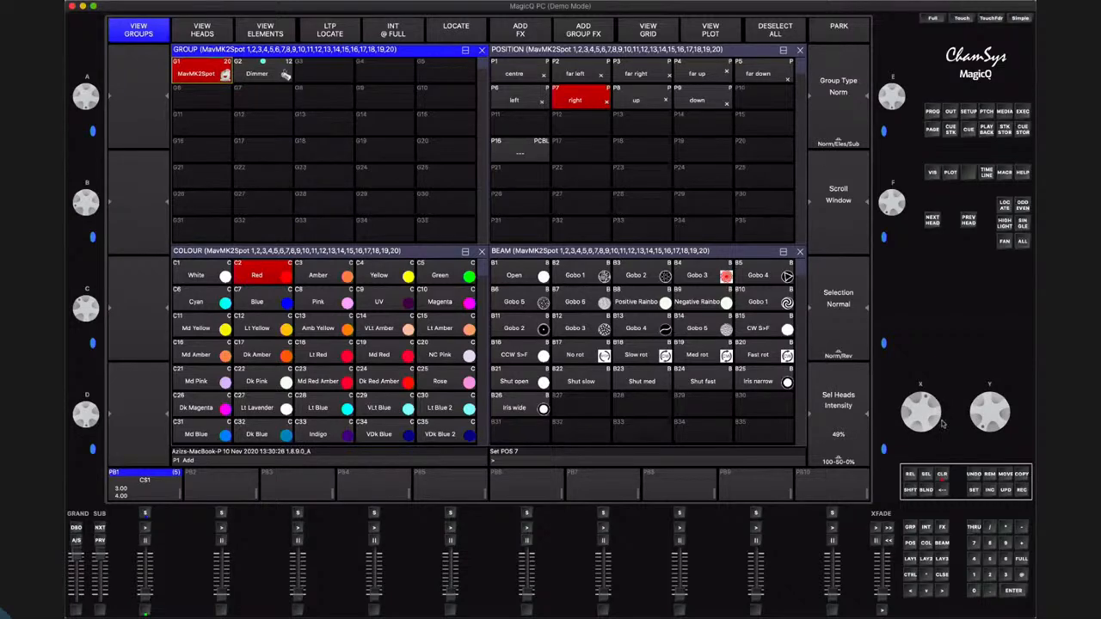
pyautogui.press('shift')
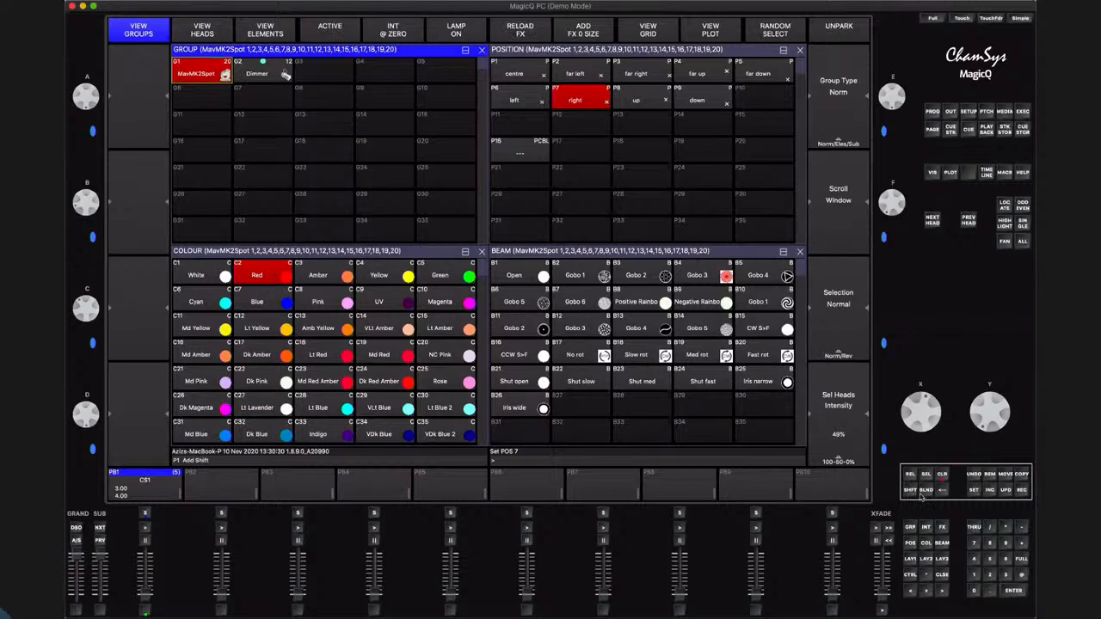
# Set the record mask to include Dimmer, Pan, Tilt, all colour attributes and Strobe
pyautogui.press('shift')
pyautogui.click(1024, 490)
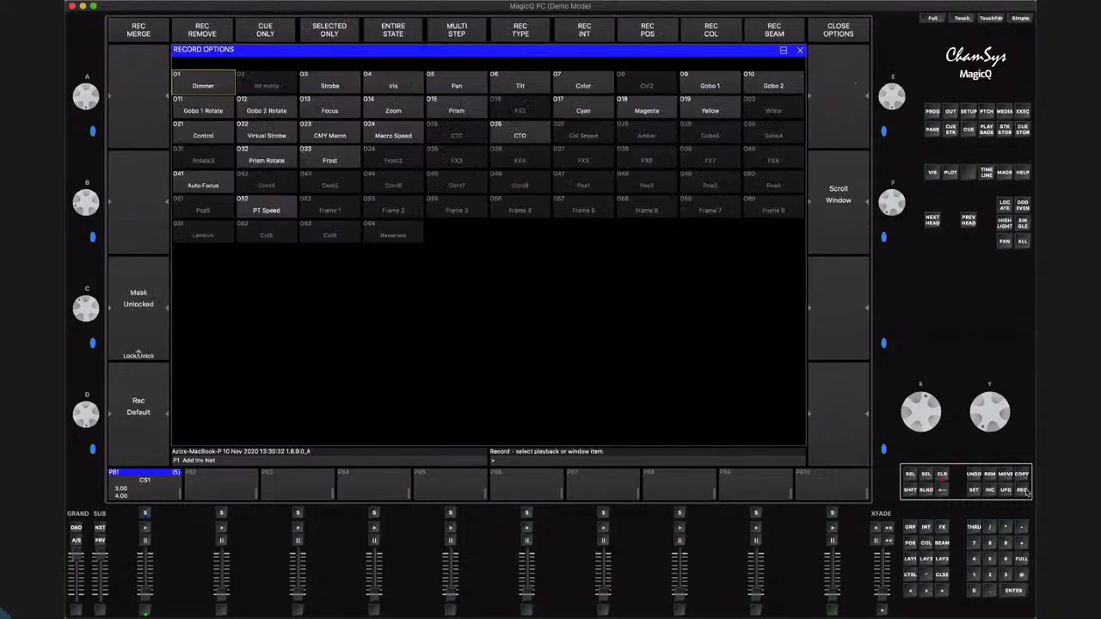
pyautogui.click(208, 83)
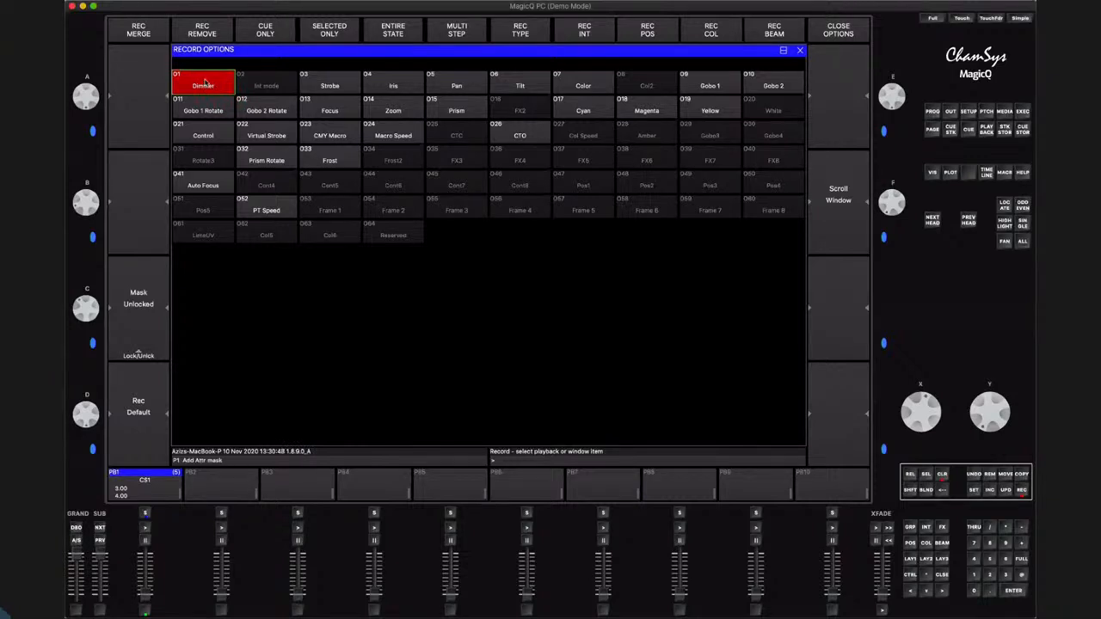
pyautogui.click(452, 84)
pyautogui.click(518, 85)
pyautogui.click(705, 29)
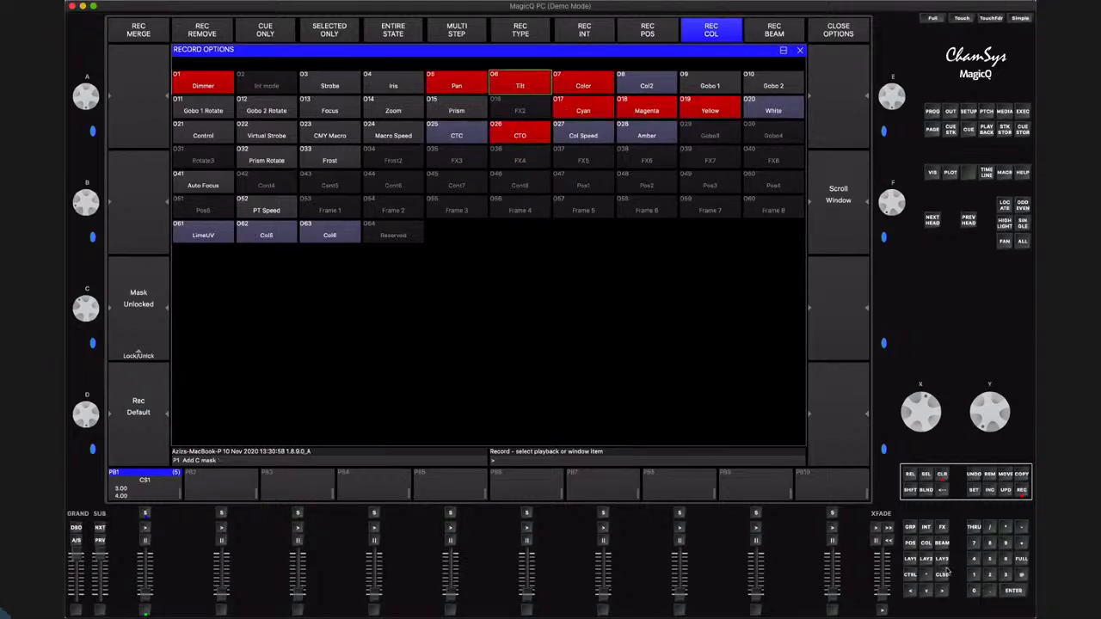
pyautogui.click(332, 87)
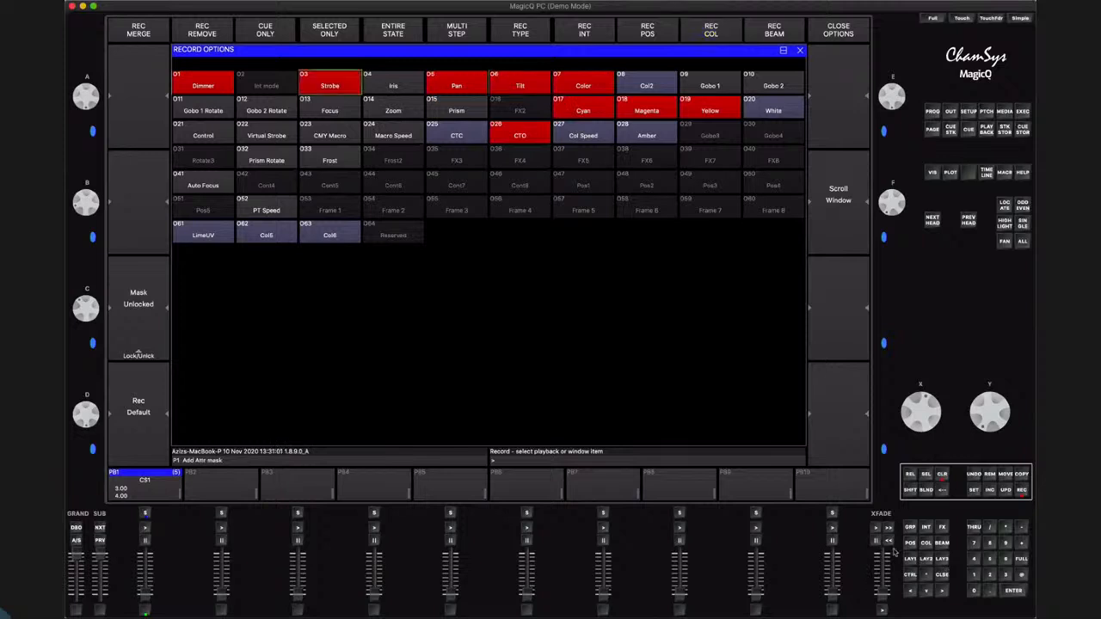
# Close the record options and record the masked attributes as a new palette in position slot P18
pyautogui.click(942, 574)
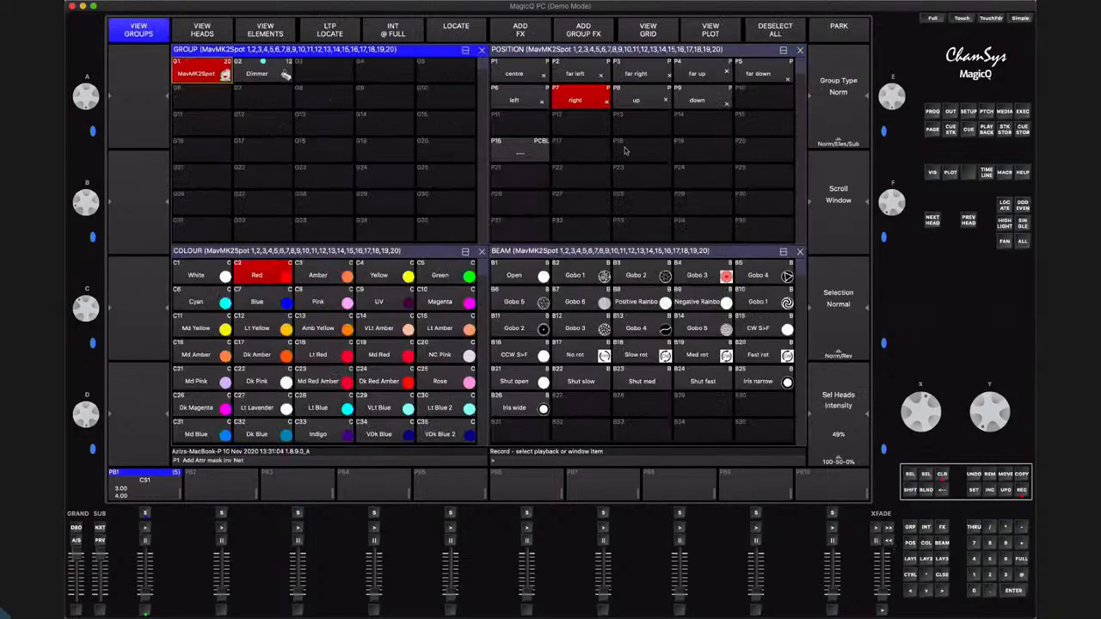
pyautogui.click(626, 151)
pyautogui.click(625, 151)
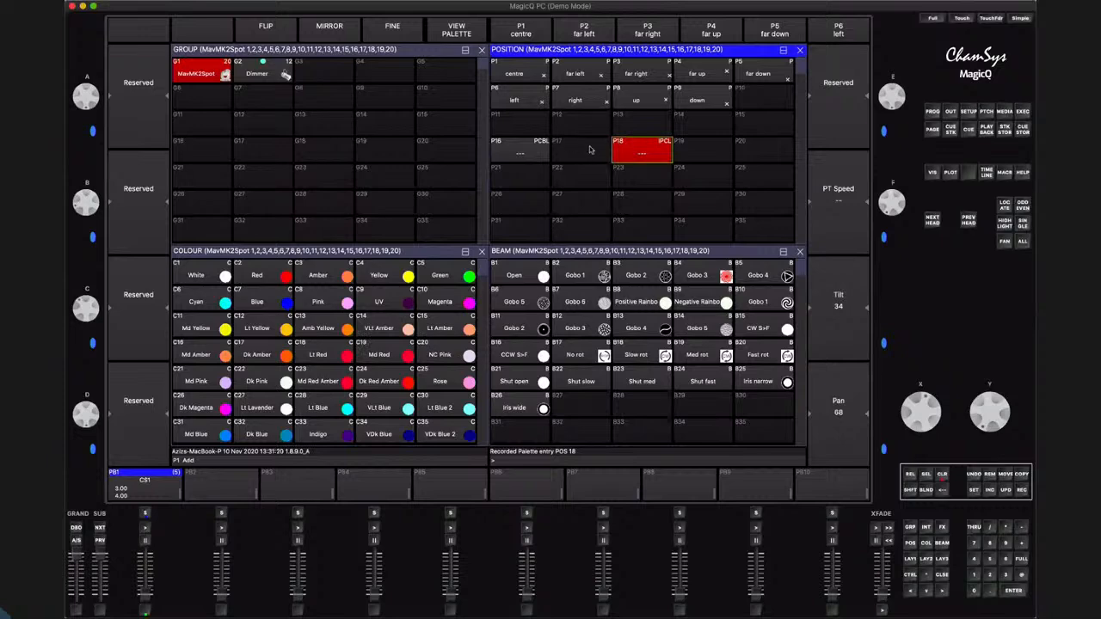
# Clear the programmer, apply palette P18 to the MavMK2Spot group and examine its recorded attributes in the programmer
pyautogui.click(942, 474)
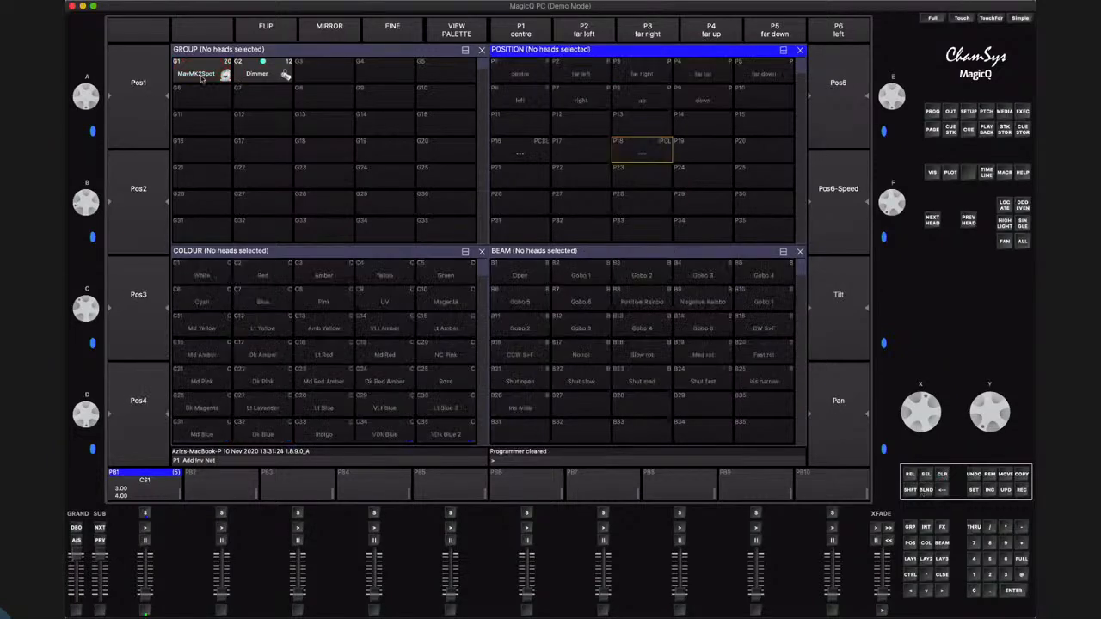
pyautogui.click(202, 76)
pyautogui.click(642, 151)
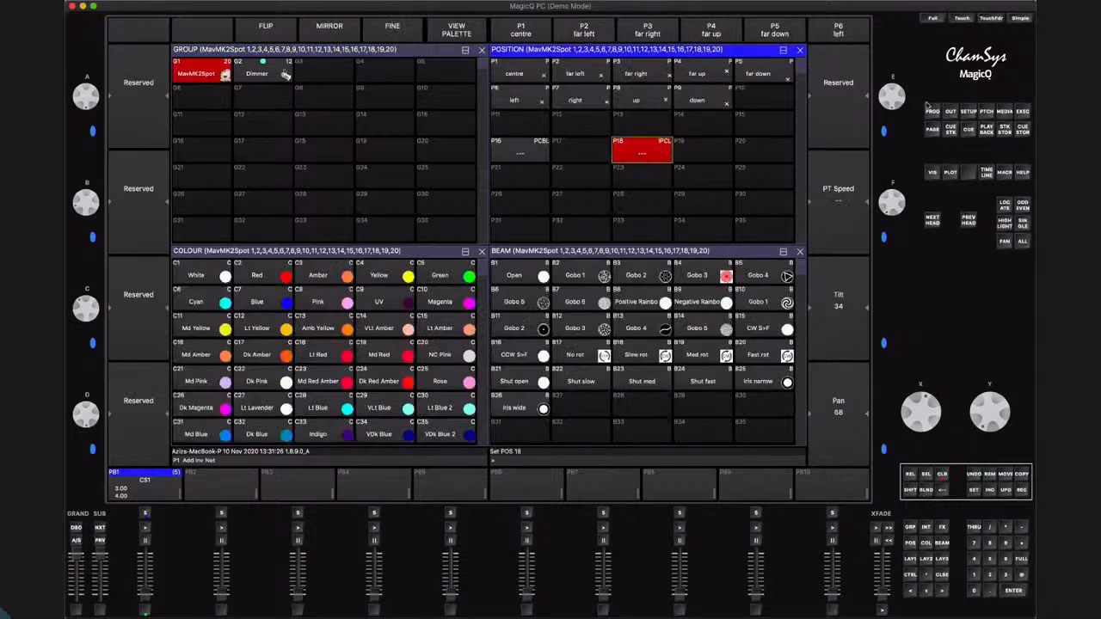
pyautogui.click(932, 111)
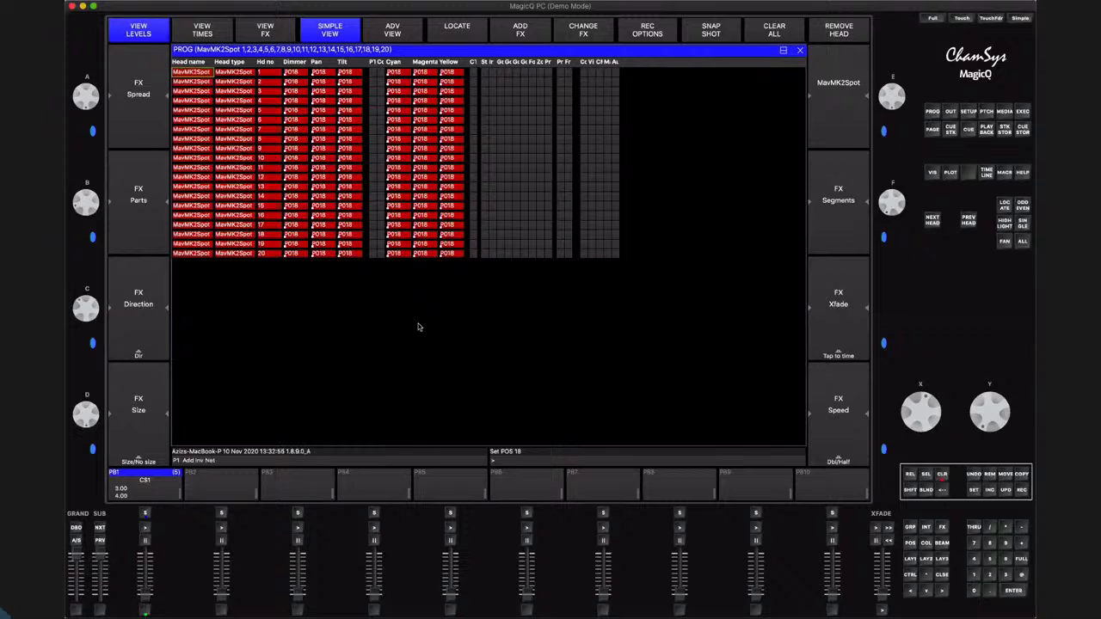
# Clear the programmer and close all open windows
pyautogui.click(943, 476)
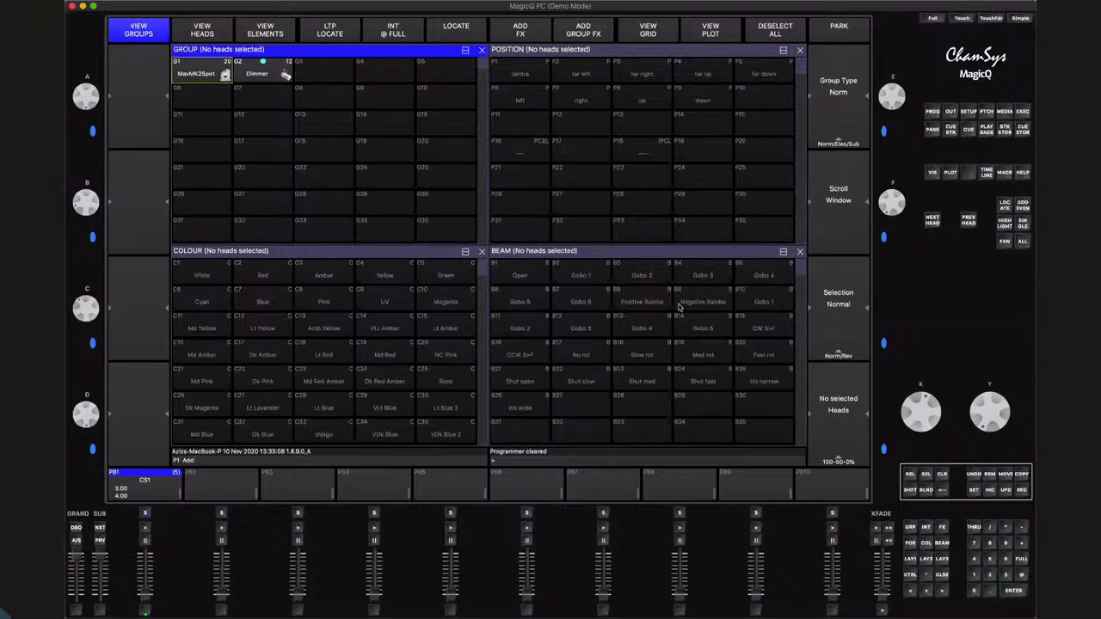
pyautogui.click(910, 491)
pyautogui.click(943, 575)
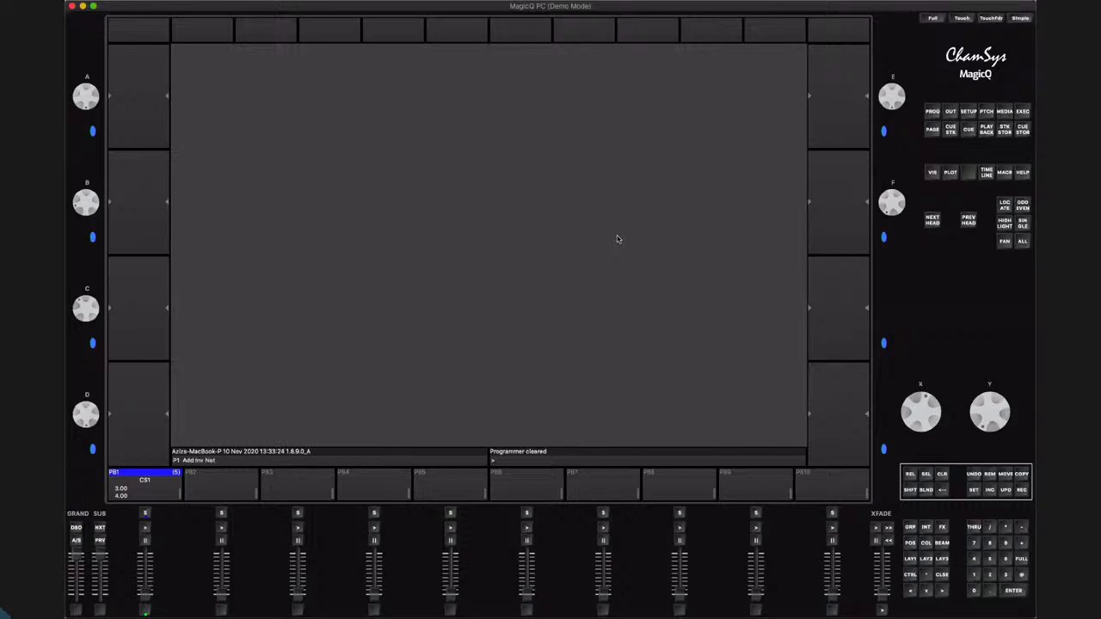
# Open the group window and select the MavMK2Spot group, clearing the selection and closing the window again
pyautogui.click(910, 528)
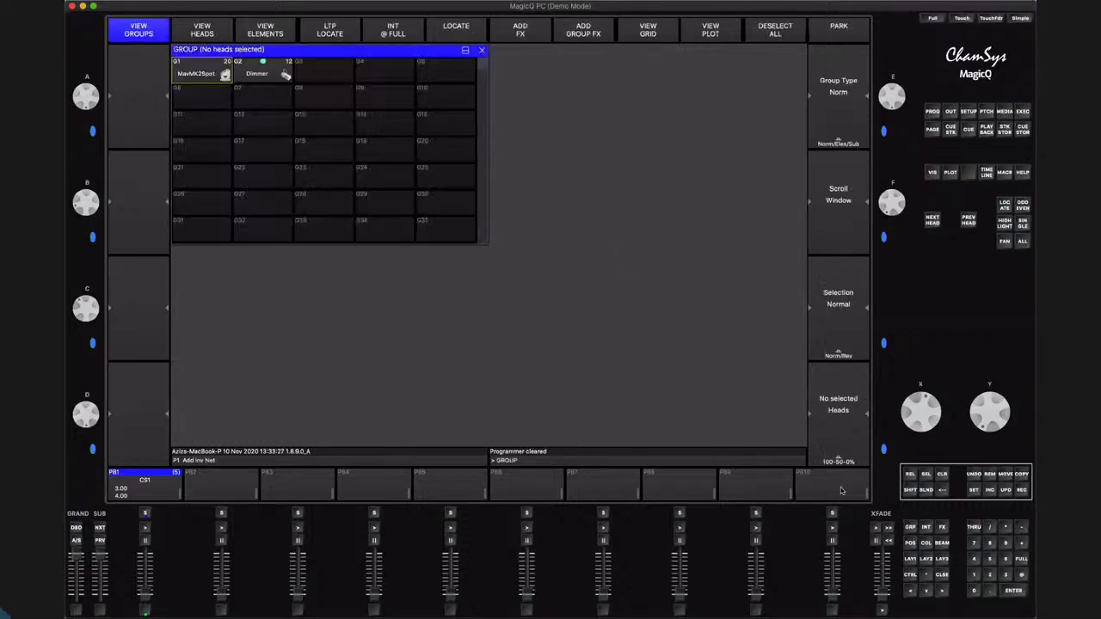
pyautogui.click(181, 66)
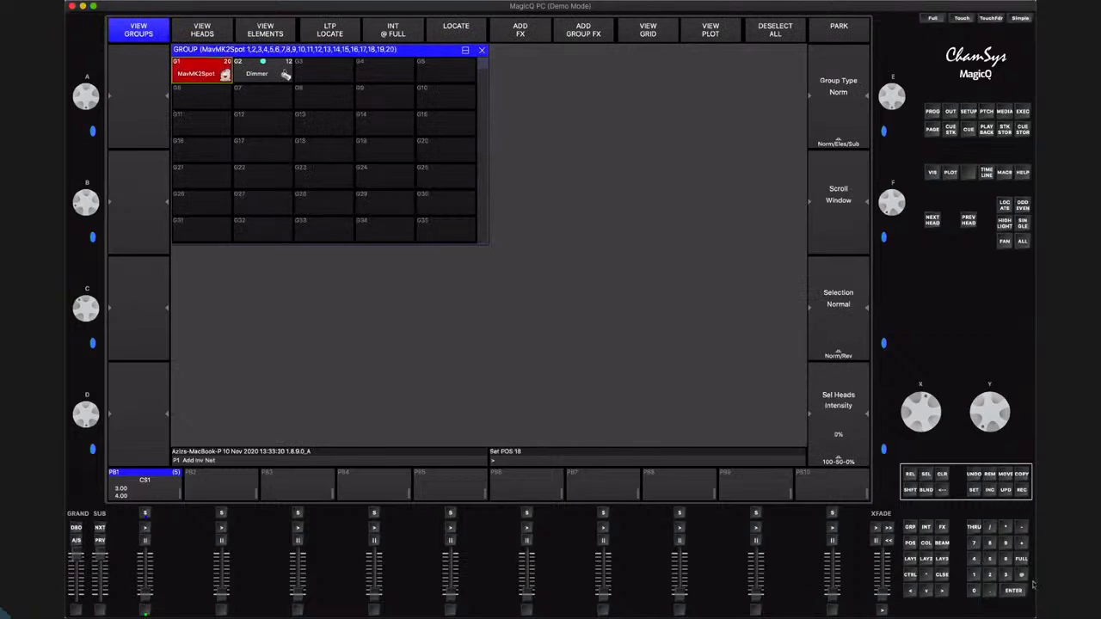
pyautogui.click(943, 475)
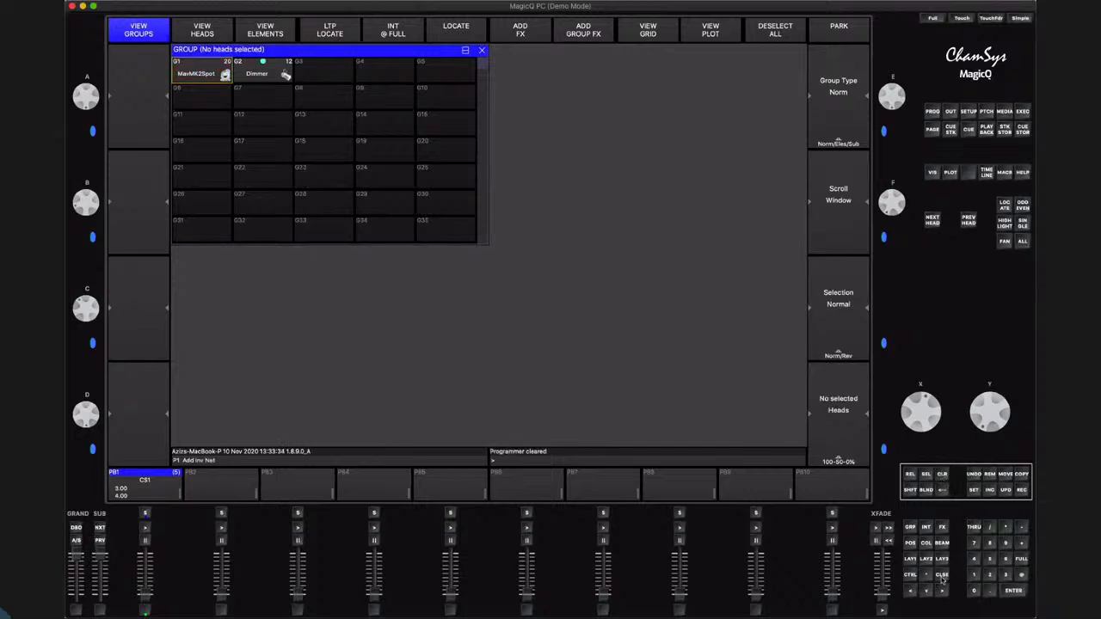
pyautogui.click(942, 576)
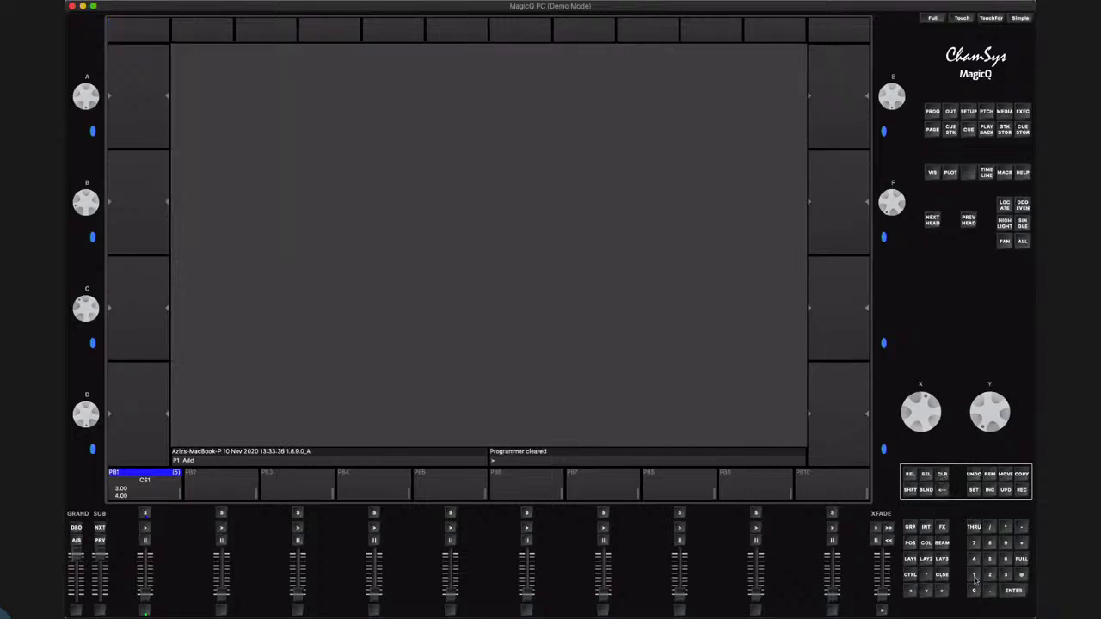
# Select group 1 (MavMK2Spot) by its number and locate its heads with the programmer open
pyautogui.click(974, 574)
pyautogui.click(1007, 528)
pyautogui.click(932, 113)
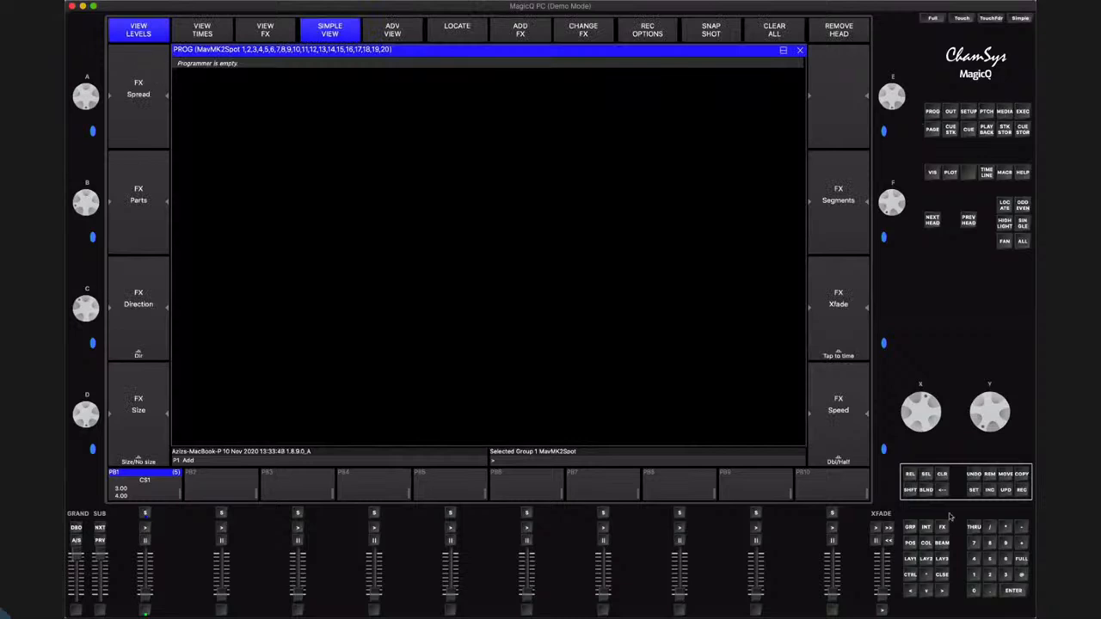
pyautogui.click(1005, 207)
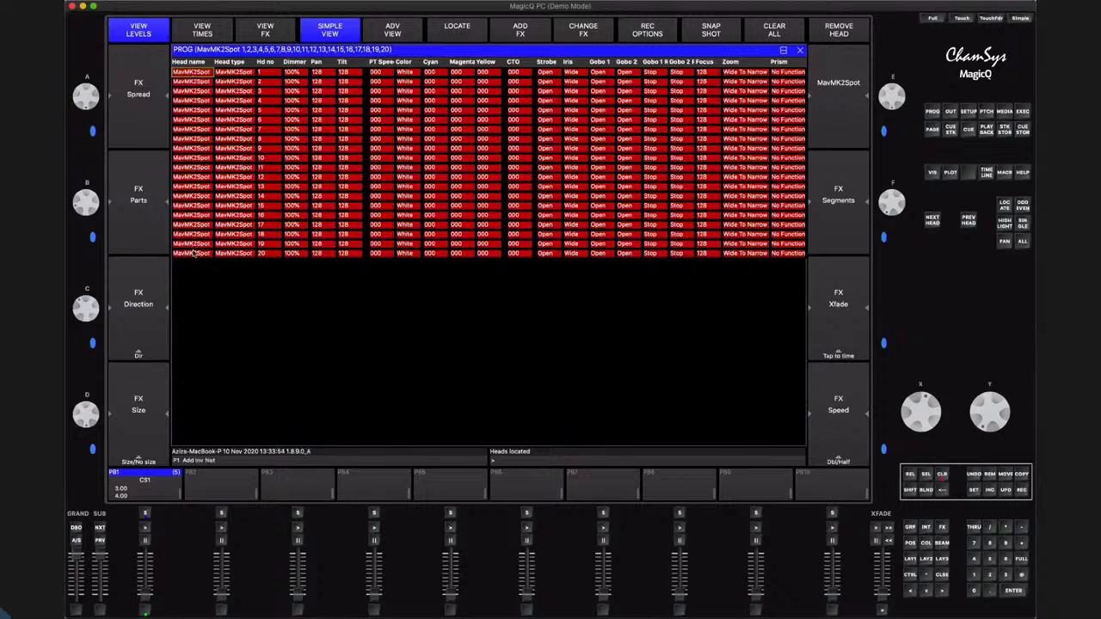
# Clear the programmer, select group 2 (Dimmer) by its number and locate its heads
pyautogui.click(942, 474)
pyautogui.click(989, 575)
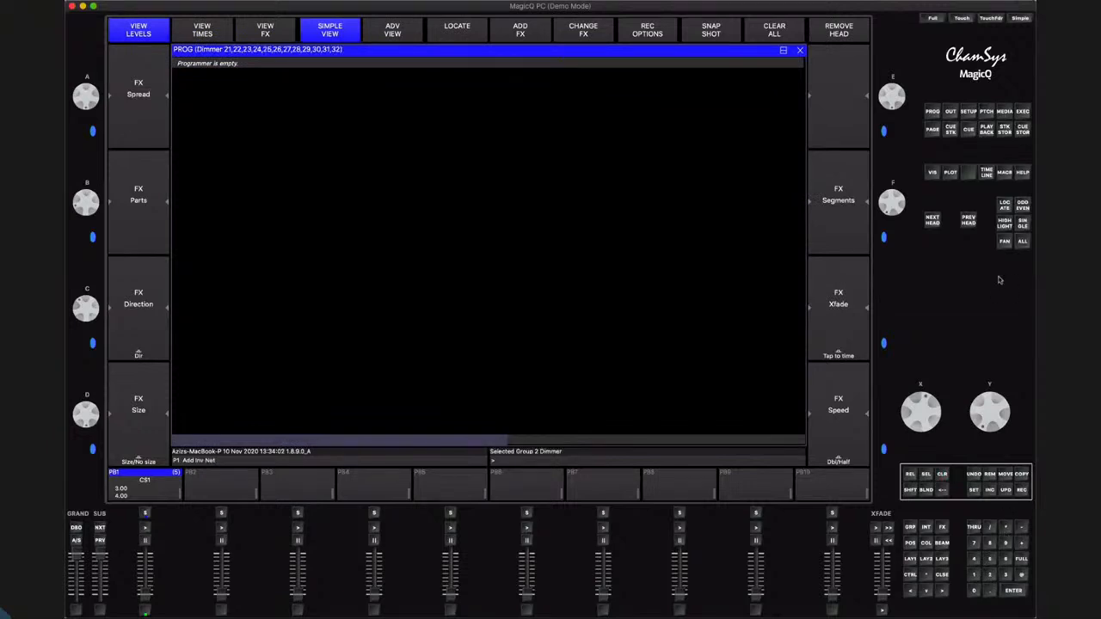
pyautogui.click(1004, 207)
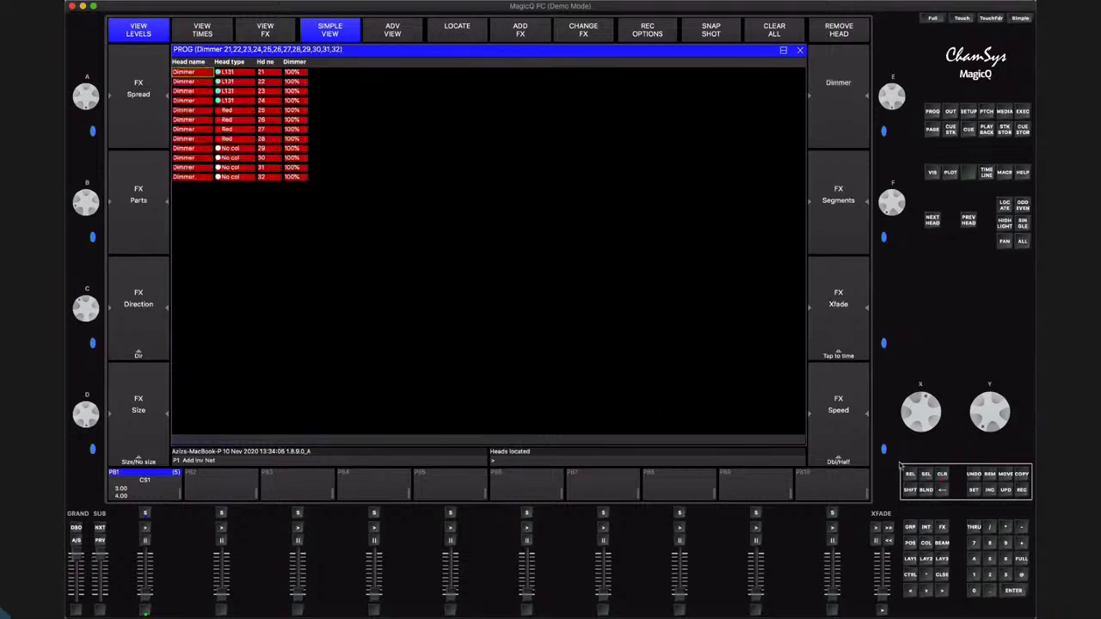
# Clear the programmer, set heads 1 through 10 to full intensity and check the output in the visualiser
pyautogui.click(942, 474)
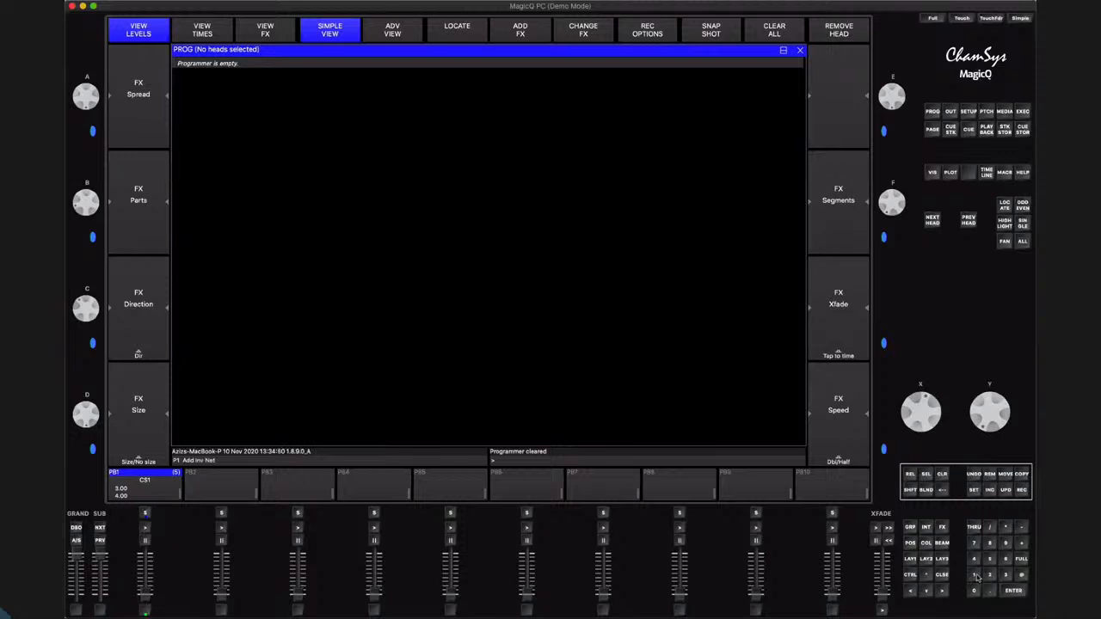
pyautogui.click(974, 575)
pyautogui.click(975, 575)
pyautogui.click(975, 591)
pyautogui.click(1022, 575)
pyautogui.click(1022, 560)
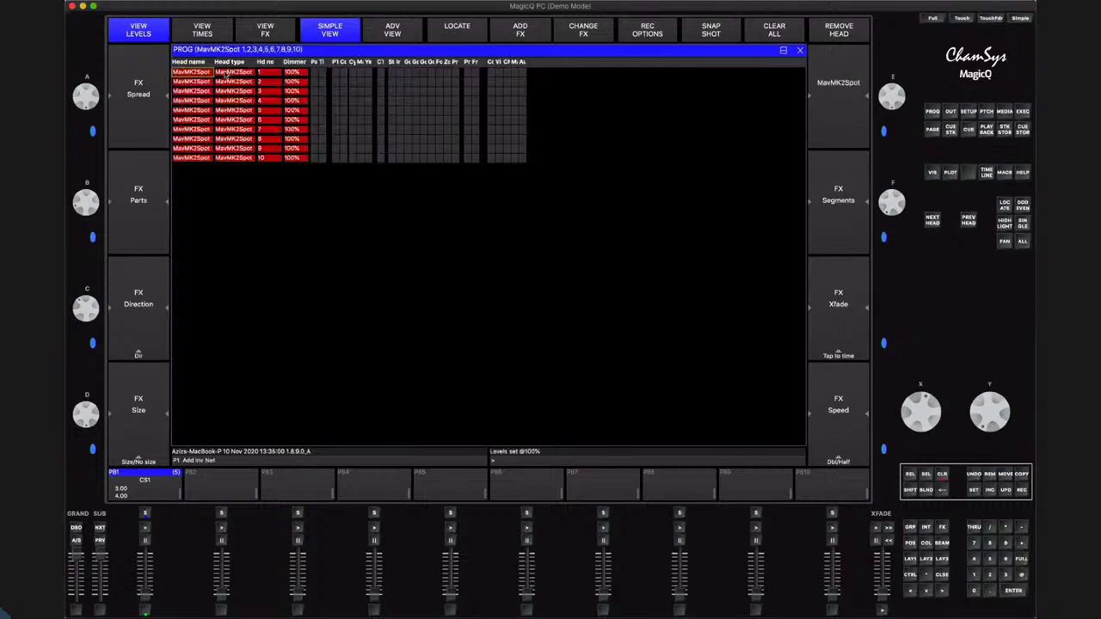
pyautogui.click(932, 172)
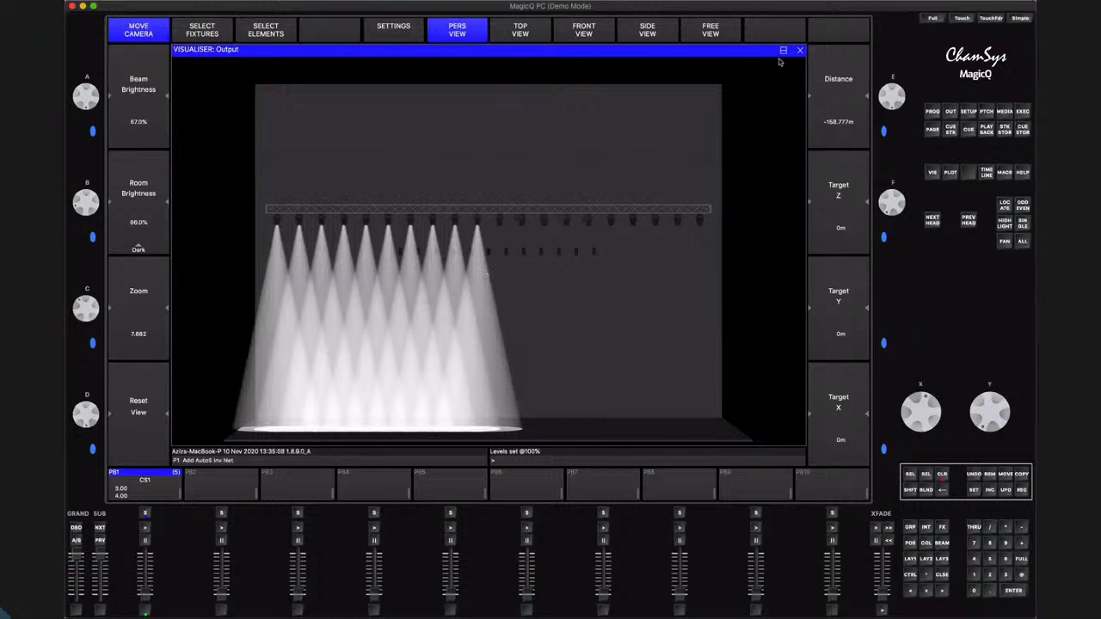
pyautogui.click(800, 50)
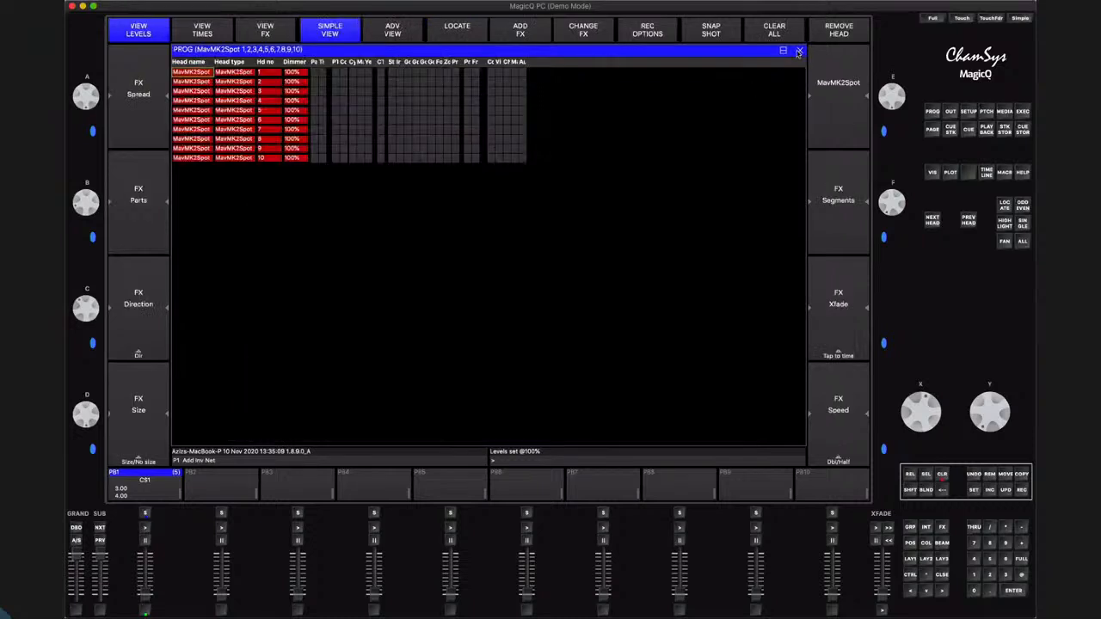
# Clear the programmer and set head 1 alone to full intensity
pyautogui.click(943, 476)
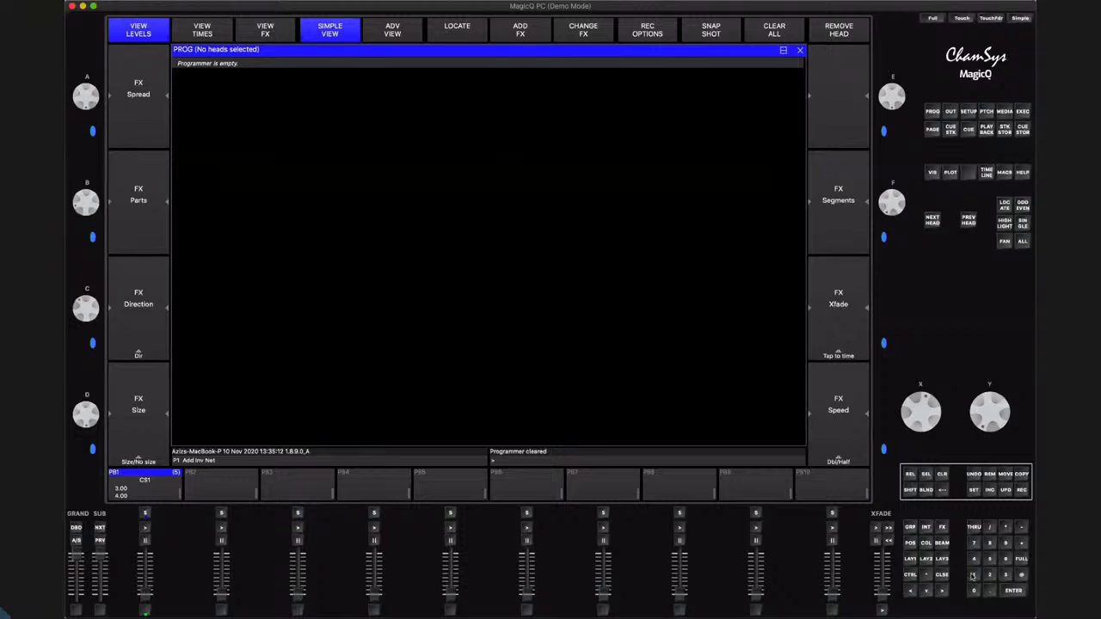
pyautogui.click(974, 575)
pyautogui.click(1022, 559)
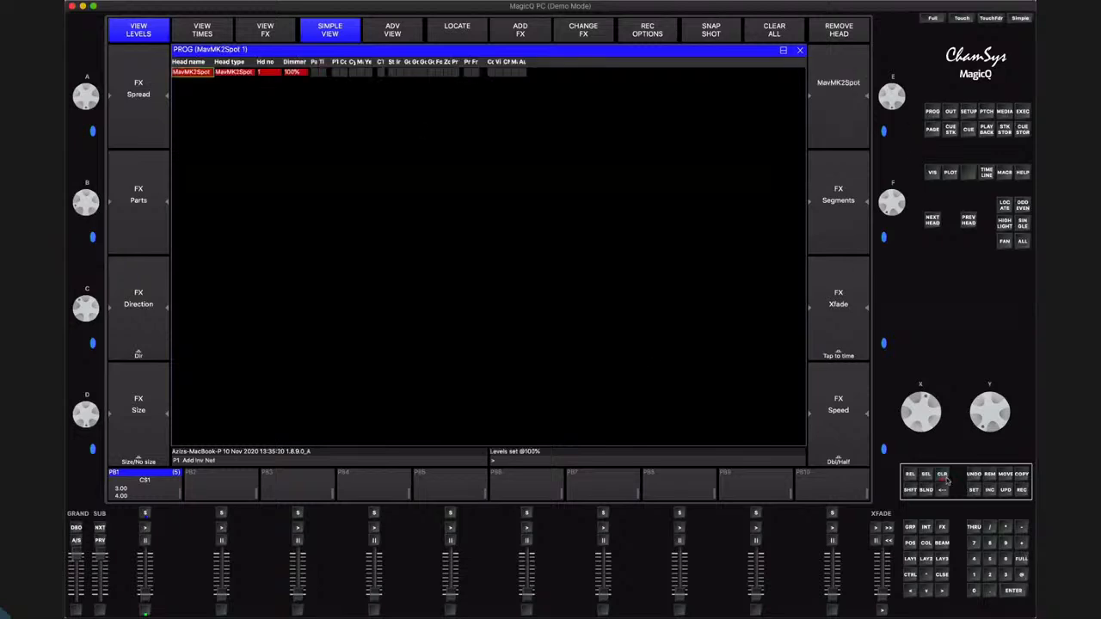
# Clear the programmer, set heads 1 through 15 to full intensity and show them in the visualiser
pyautogui.click(943, 476)
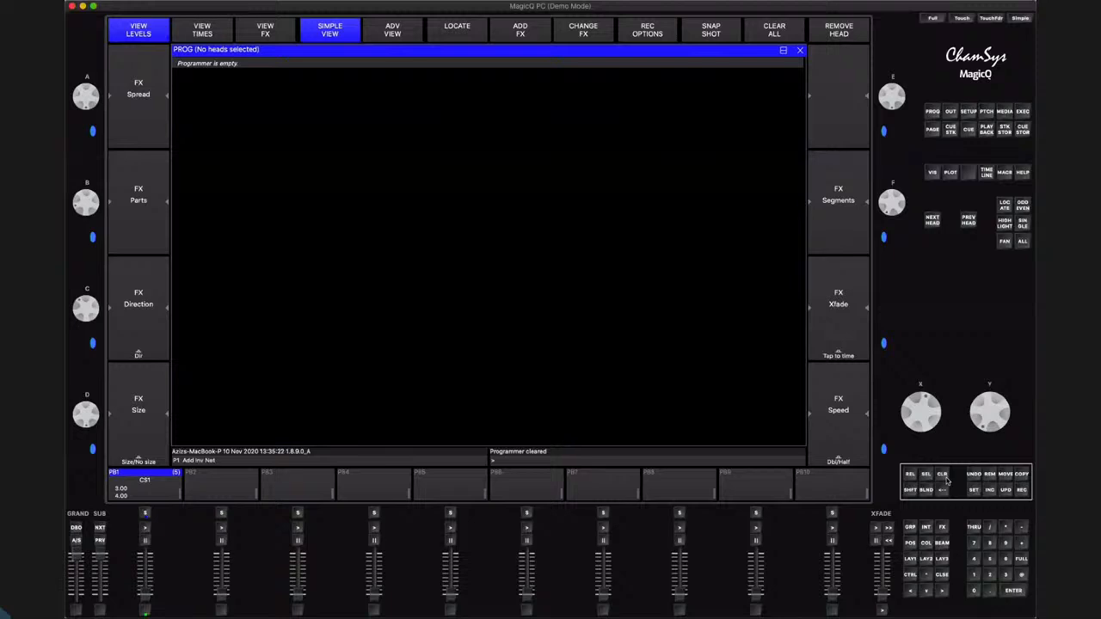
pyautogui.click(974, 576)
pyautogui.click(974, 528)
pyautogui.click(976, 575)
pyautogui.click(1006, 559)
pyautogui.click(1022, 575)
pyautogui.click(1022, 560)
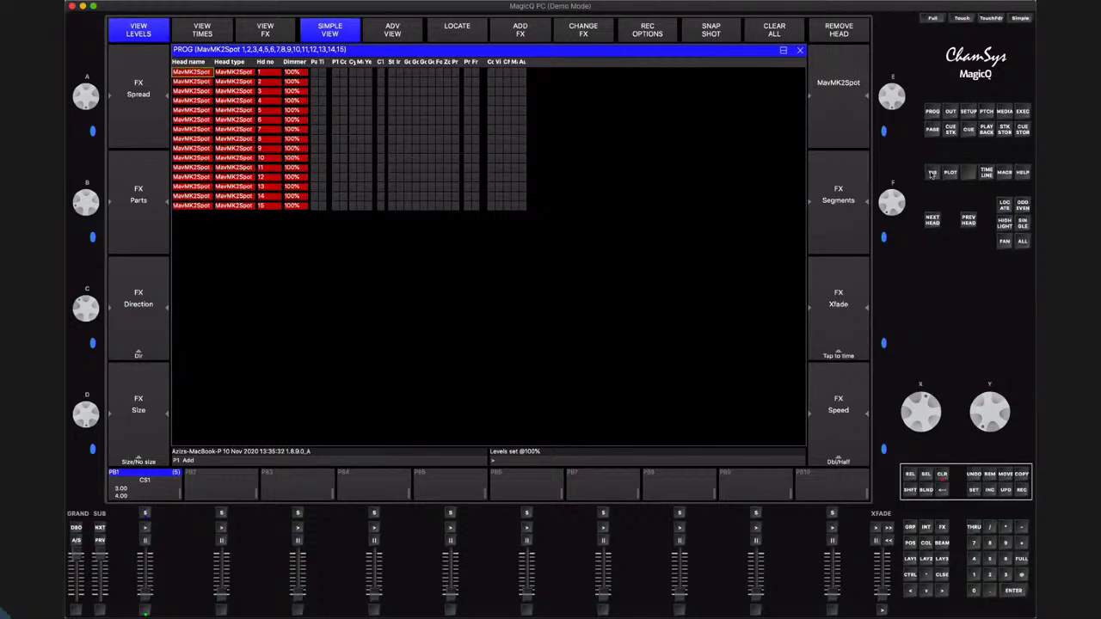
pyautogui.click(933, 172)
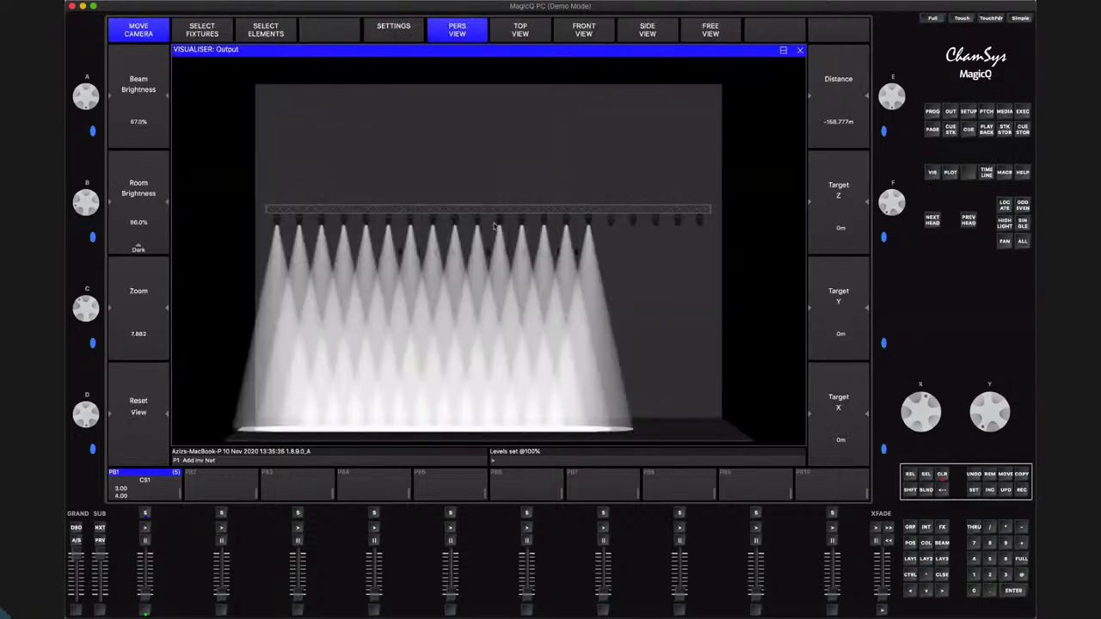
# Clear the programmer, close the visualiser and bring back layout 1 with the group, position, colour and beam windows
pyautogui.click(943, 476)
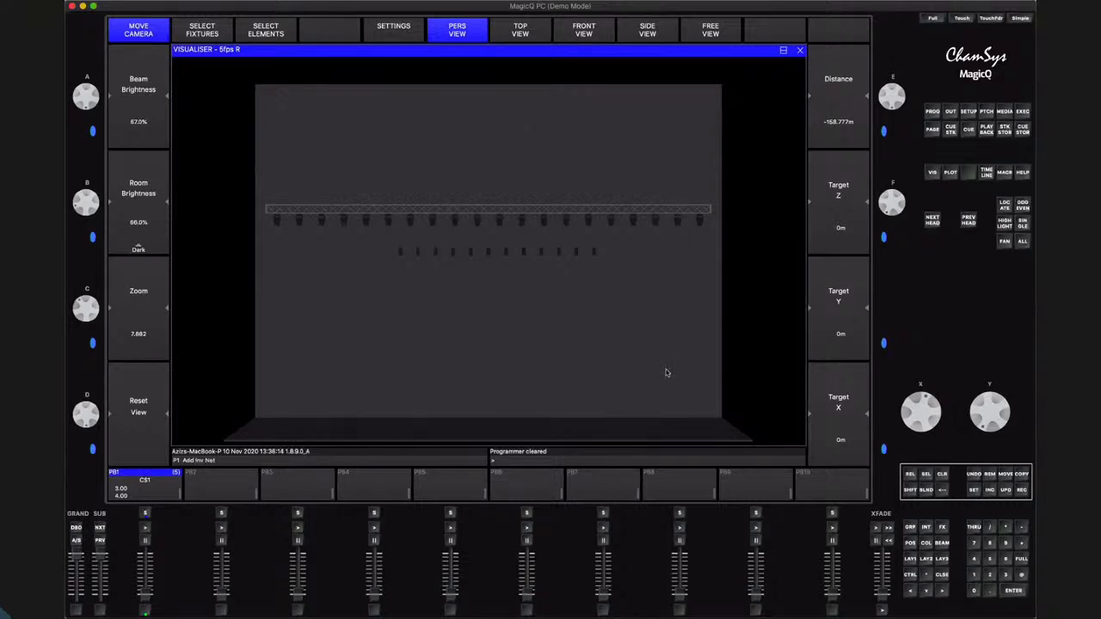
pyautogui.click(942, 575)
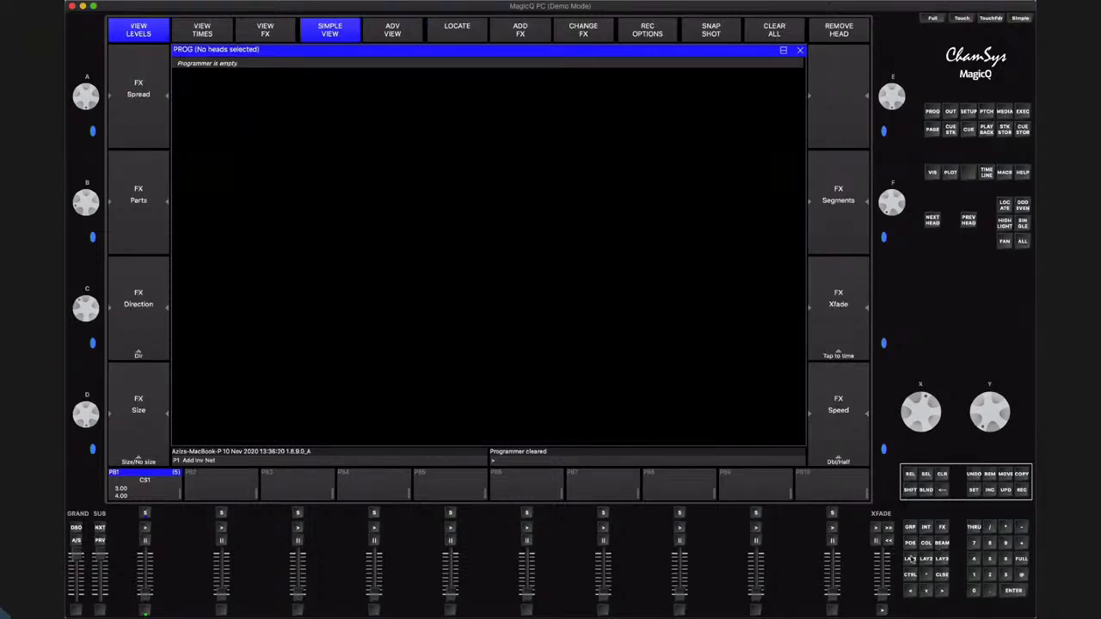
pyautogui.click(910, 560)
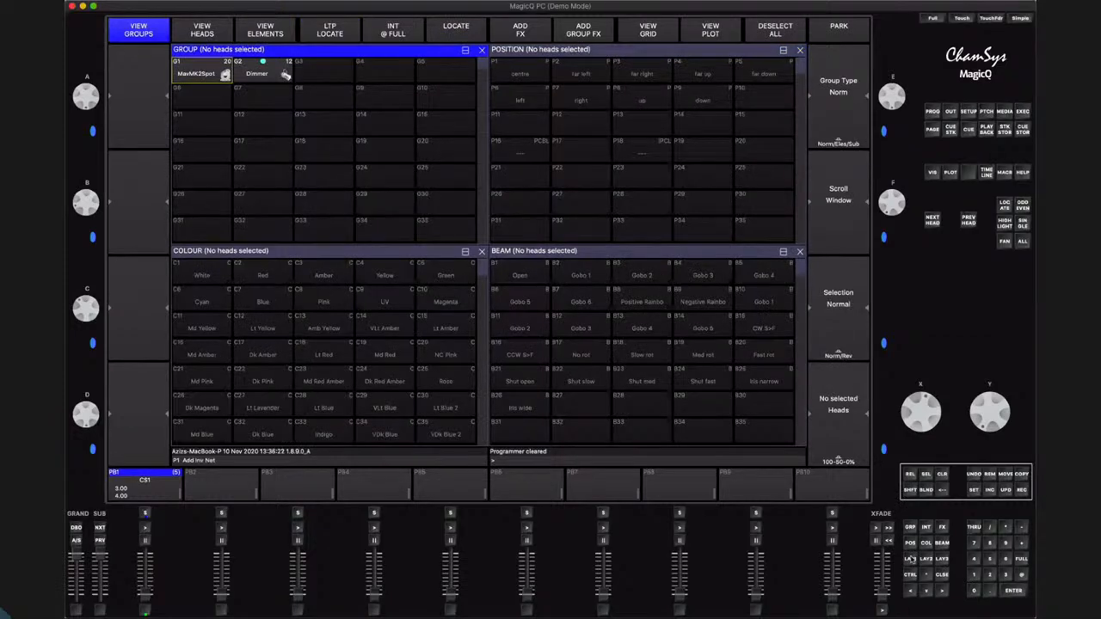
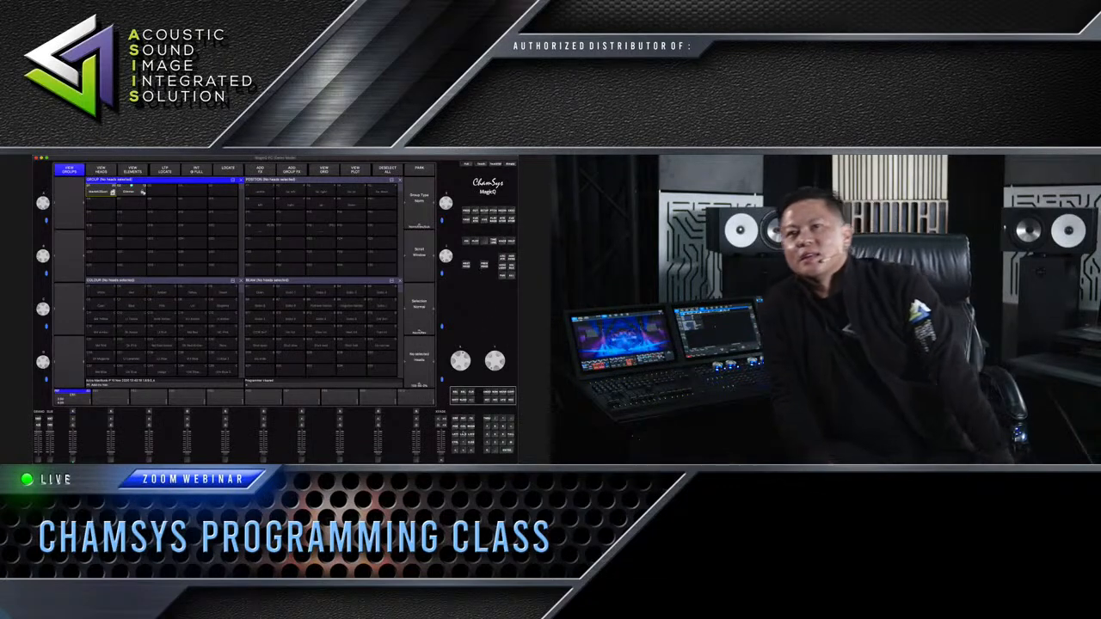
# Show the visualiser across the upper half with the colour and group windows side by side beneath it, and make the group window active
pyautogui.hotkey('ctrl', 'F7')
pyautogui.click(466, 241)
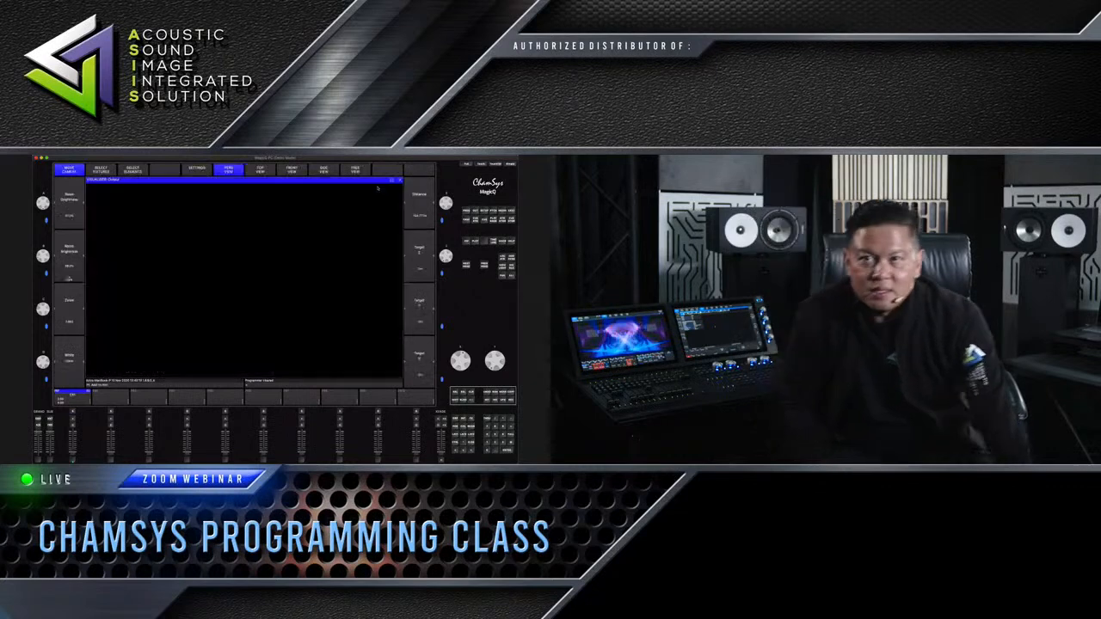
pyautogui.click(393, 180)
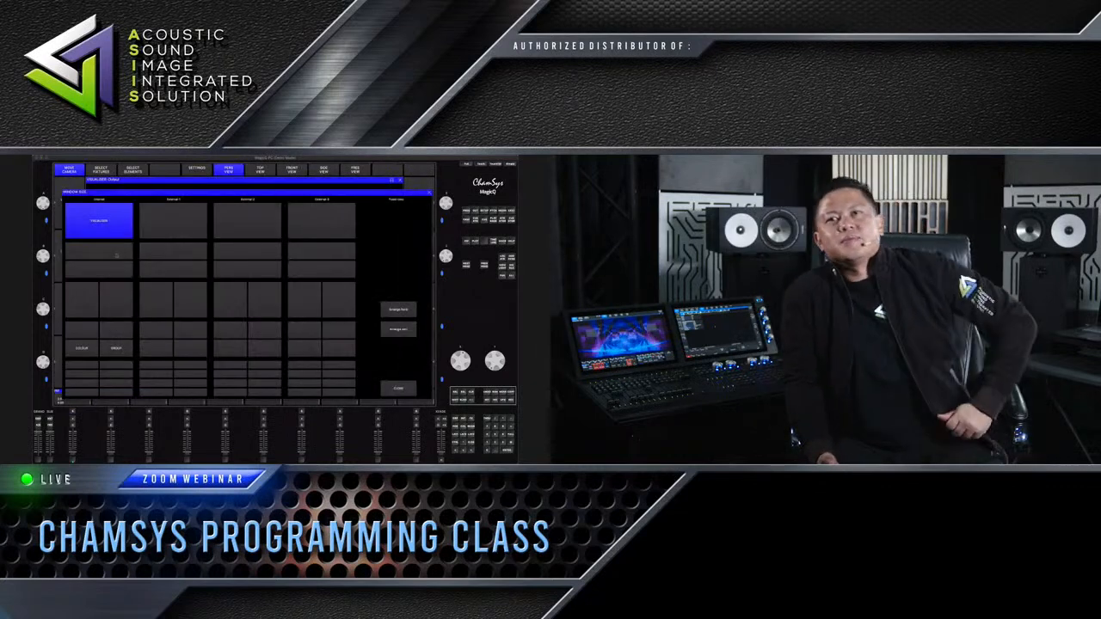
pyautogui.click(398, 388)
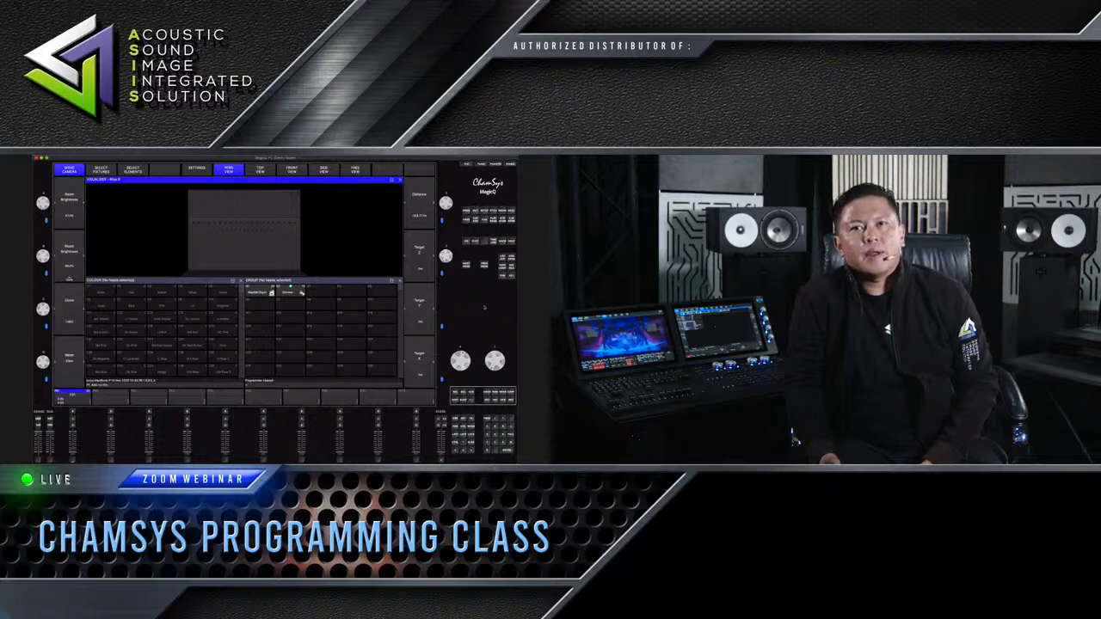
pyautogui.click(313, 281)
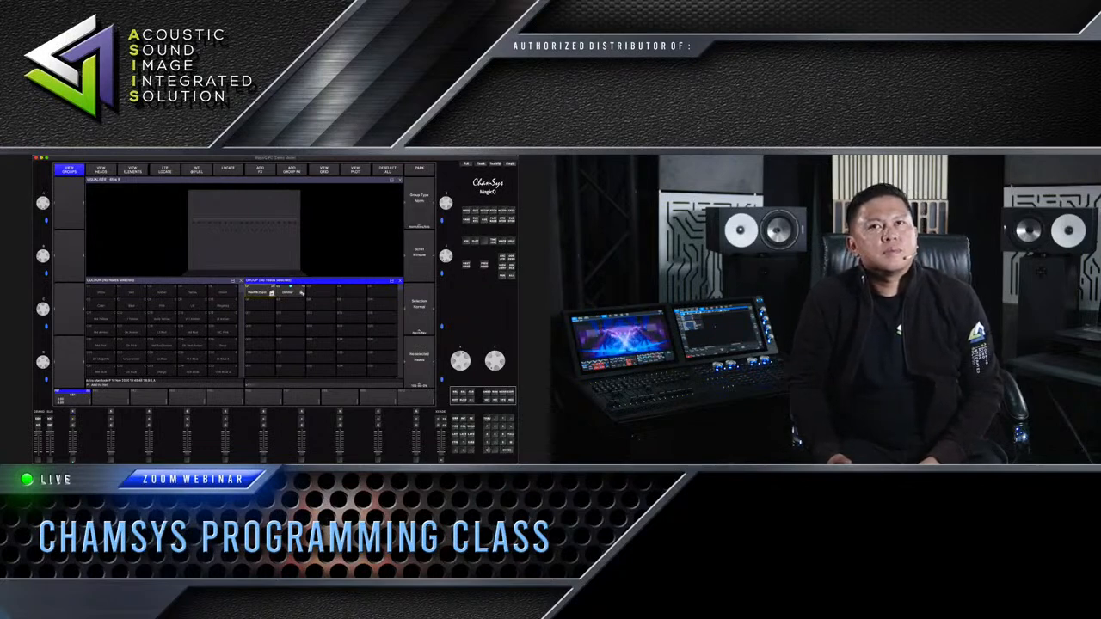
# Record heads 1 to 10 as group G6 and heads 11 to 20 as group G7, clearing the programmer after each selection
pyautogui.click(302, 293)
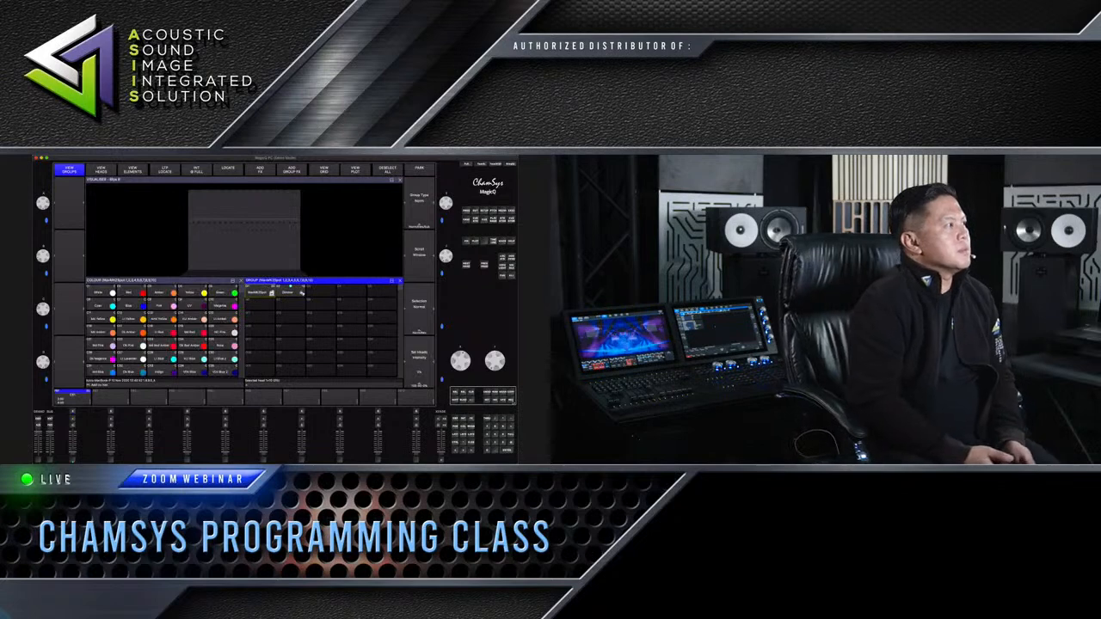
pyautogui.click(260, 305)
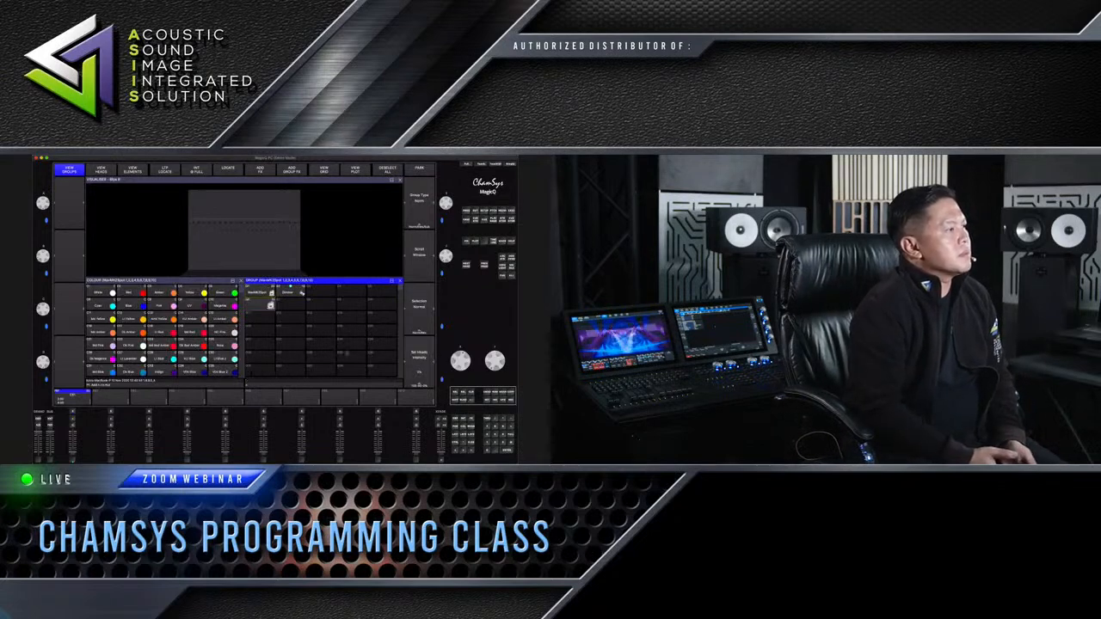
pyautogui.click(471, 392)
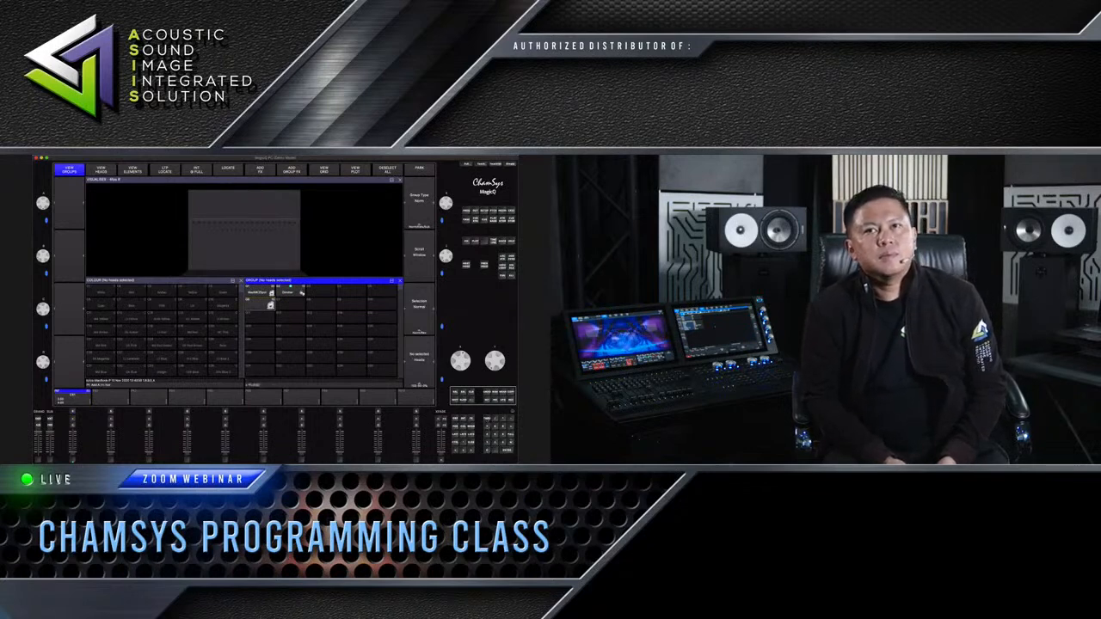
pyautogui.click(260, 305)
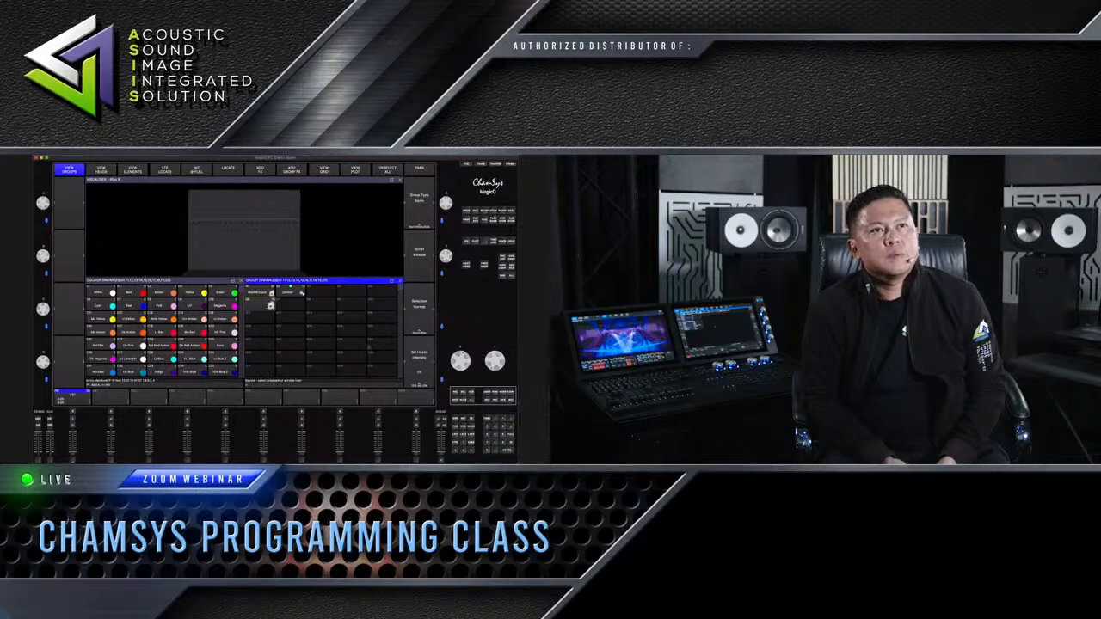
pyautogui.click(300, 304)
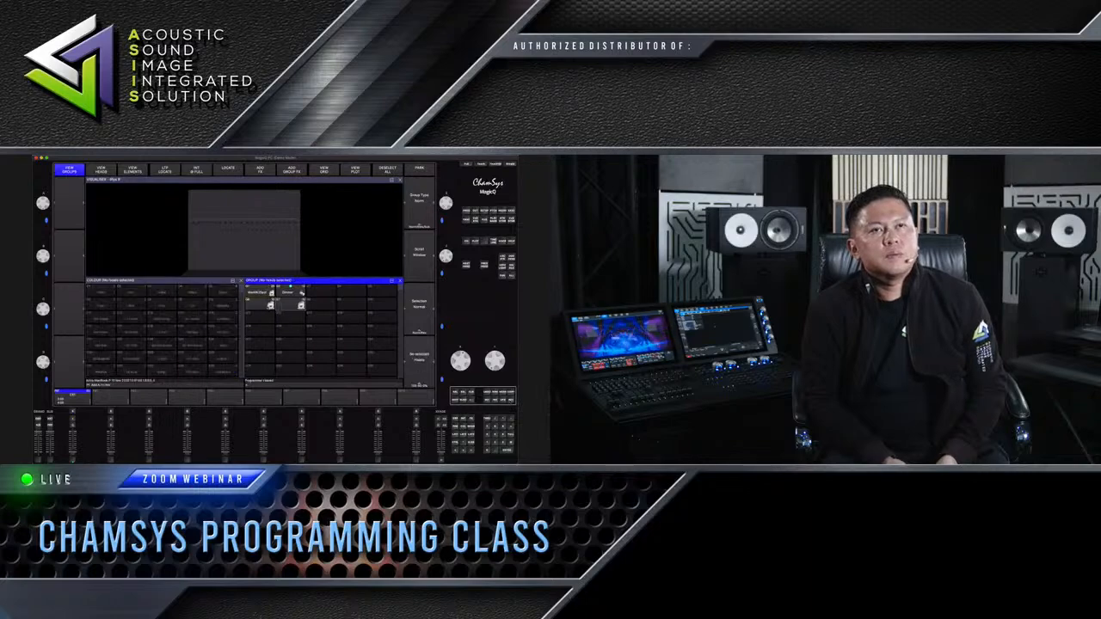
pyautogui.click(263, 303)
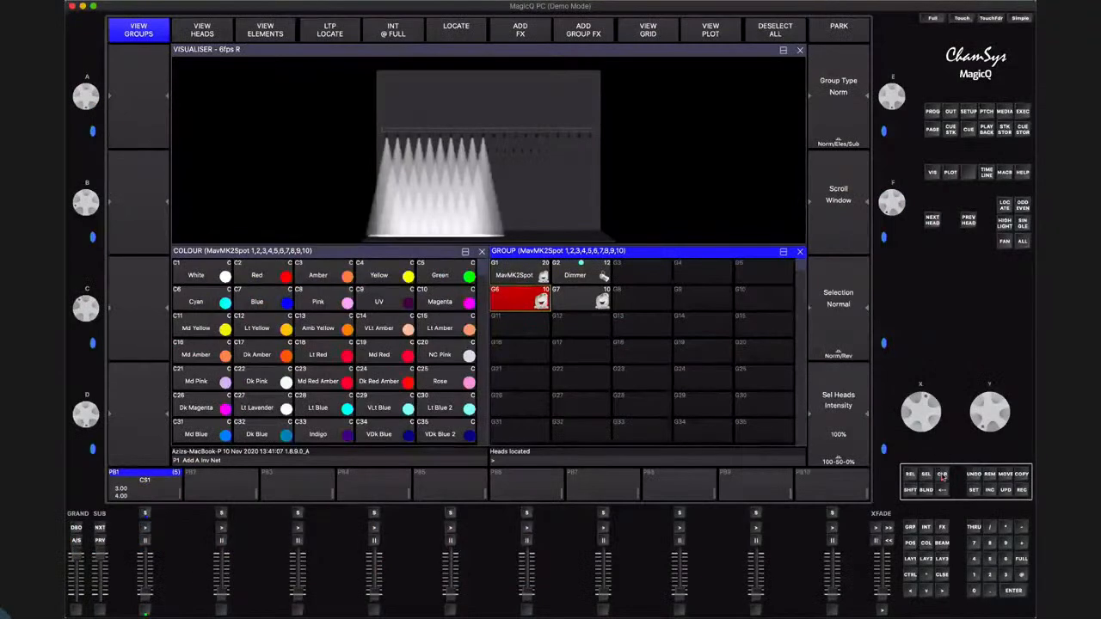
pyautogui.click(942, 475)
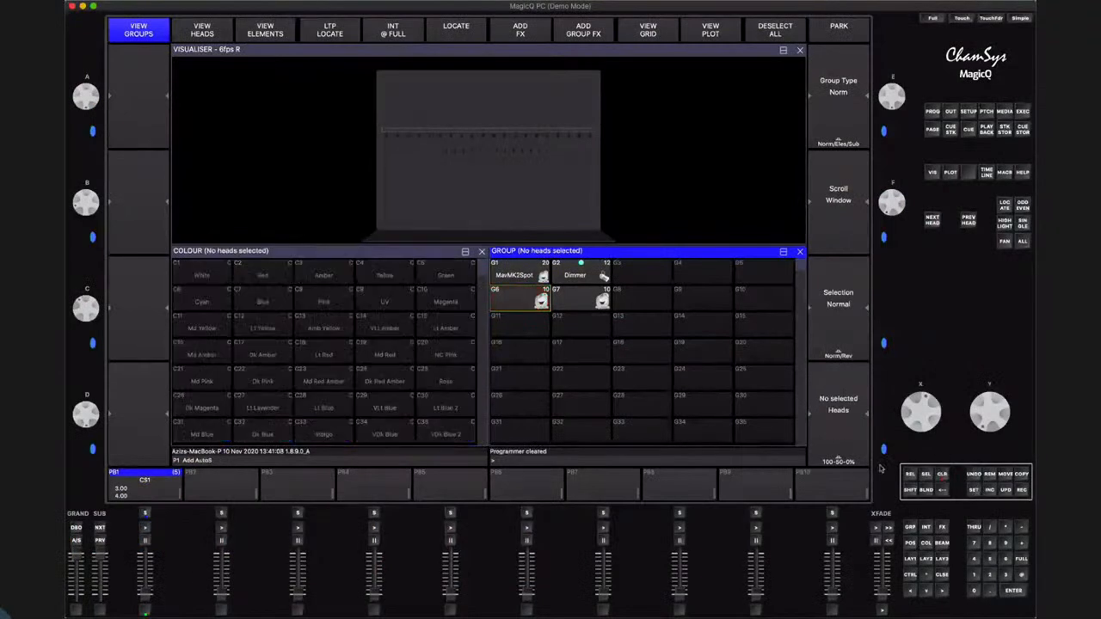
# Name group G6 "Left"
pyautogui.click(576, 372)
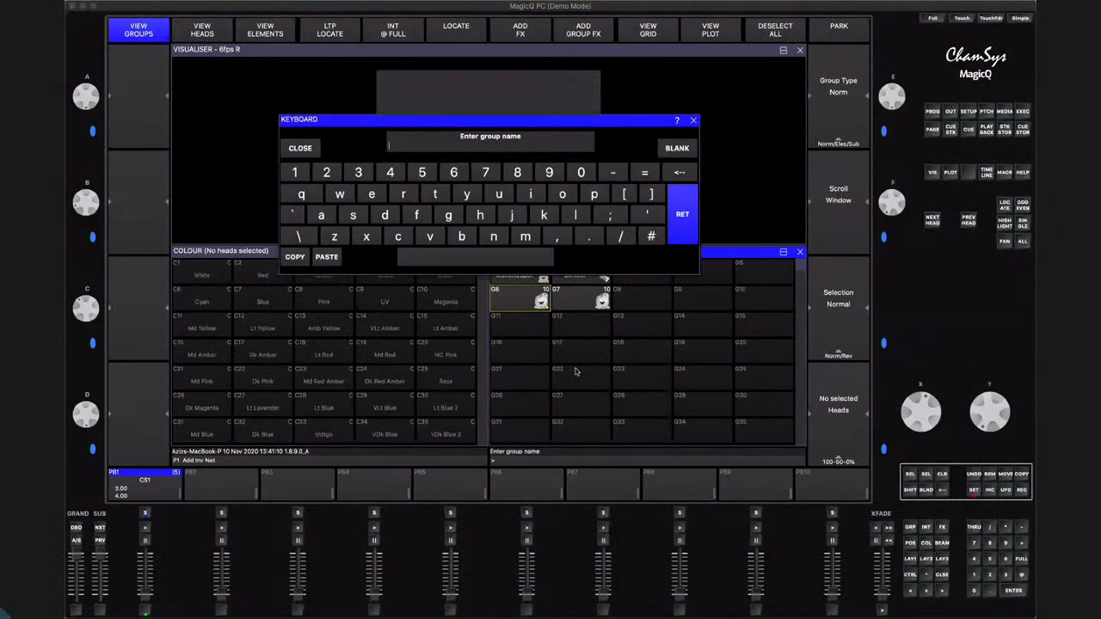
pyautogui.press('shift')
pyautogui.write('Left')
pyautogui.press('Return')
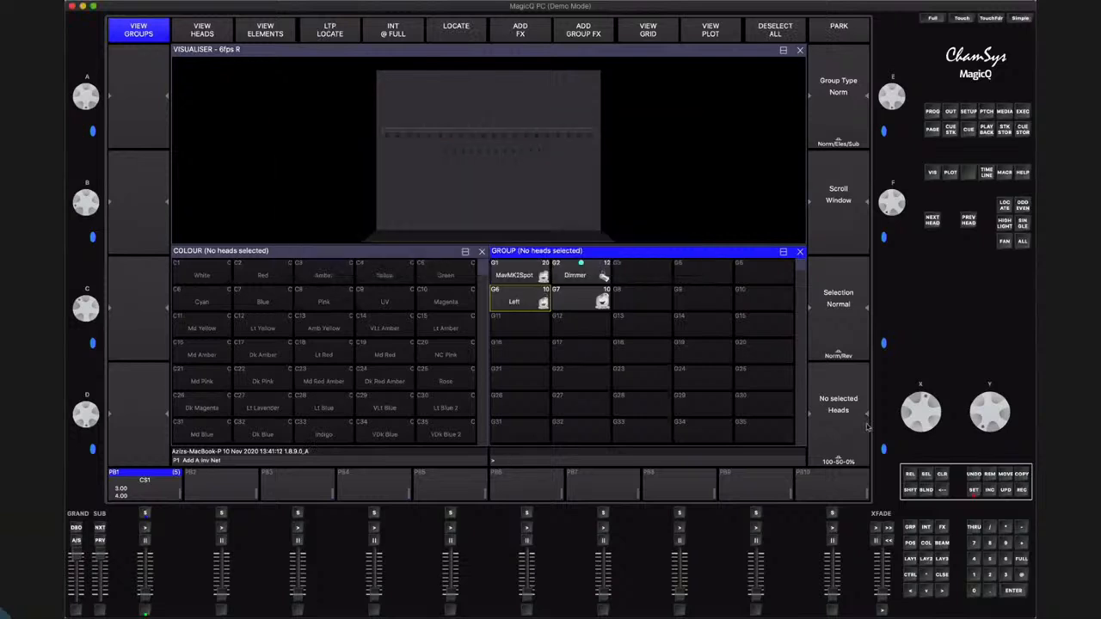
# Name group G7 "Right"
pyautogui.click(973, 490)
pyautogui.click(588, 301)
pyautogui.press('shift')
pyautogui.write('Right')
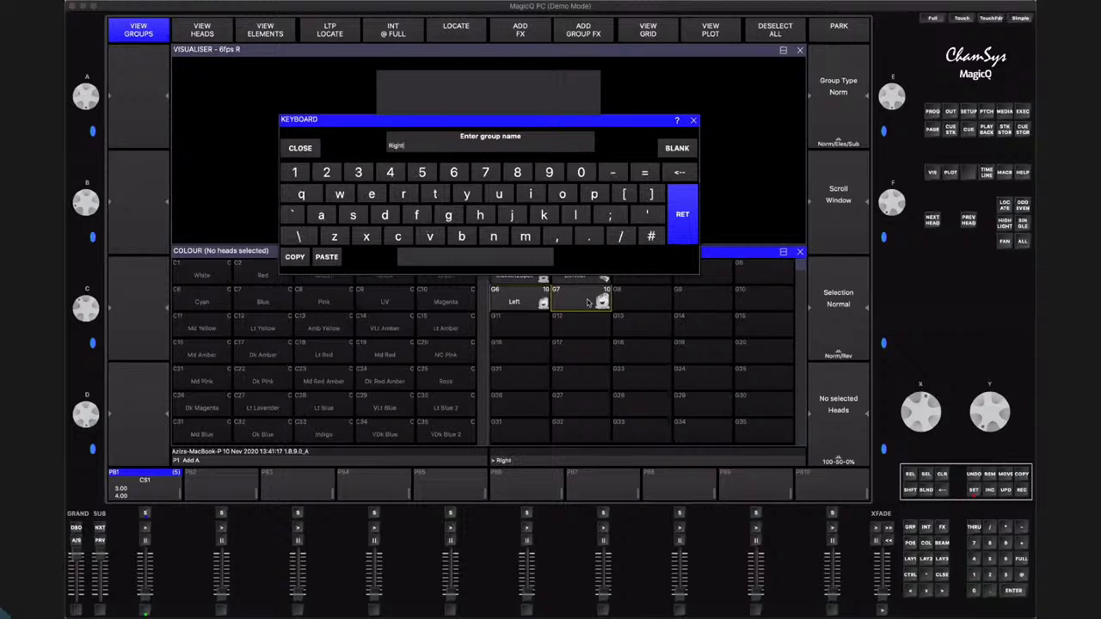
pyautogui.press('Return')
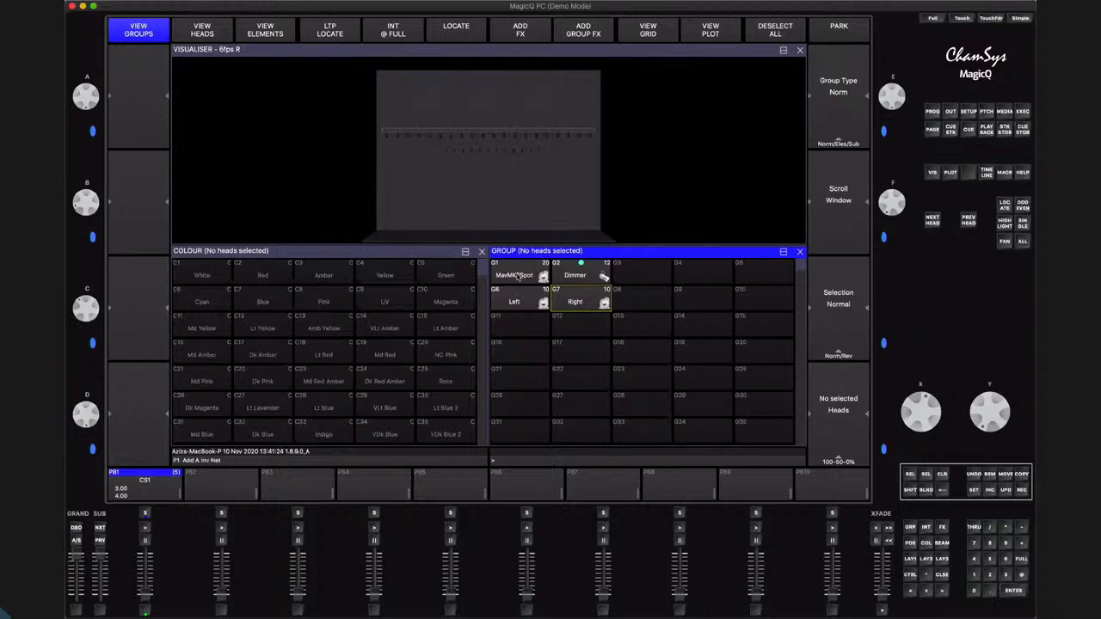
# Add the Dim Chase intensity FX to the MavMK2Spot group and resize the programmer window to the lower half beneath the visualiser
pyautogui.click(516, 276)
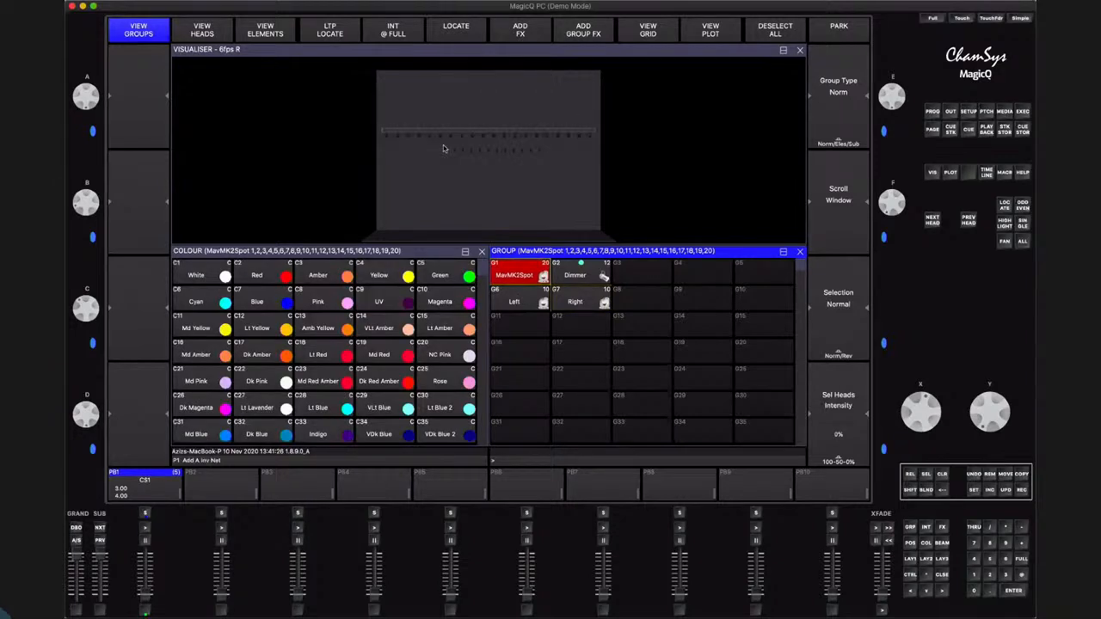
pyautogui.click(521, 29)
pyautogui.click(256, 86)
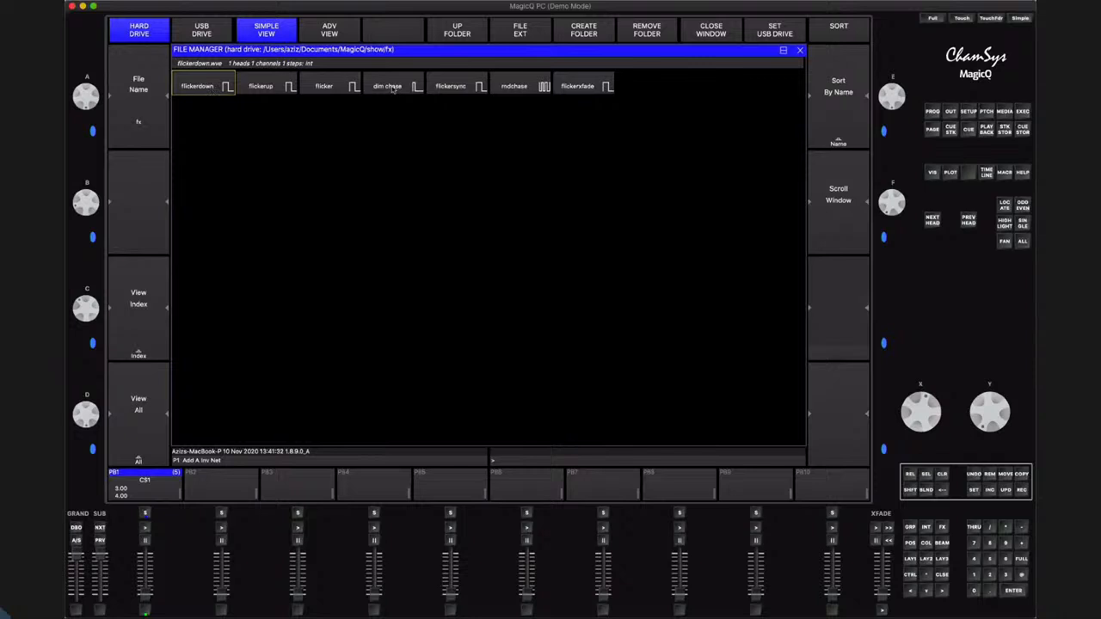
pyautogui.click(389, 86)
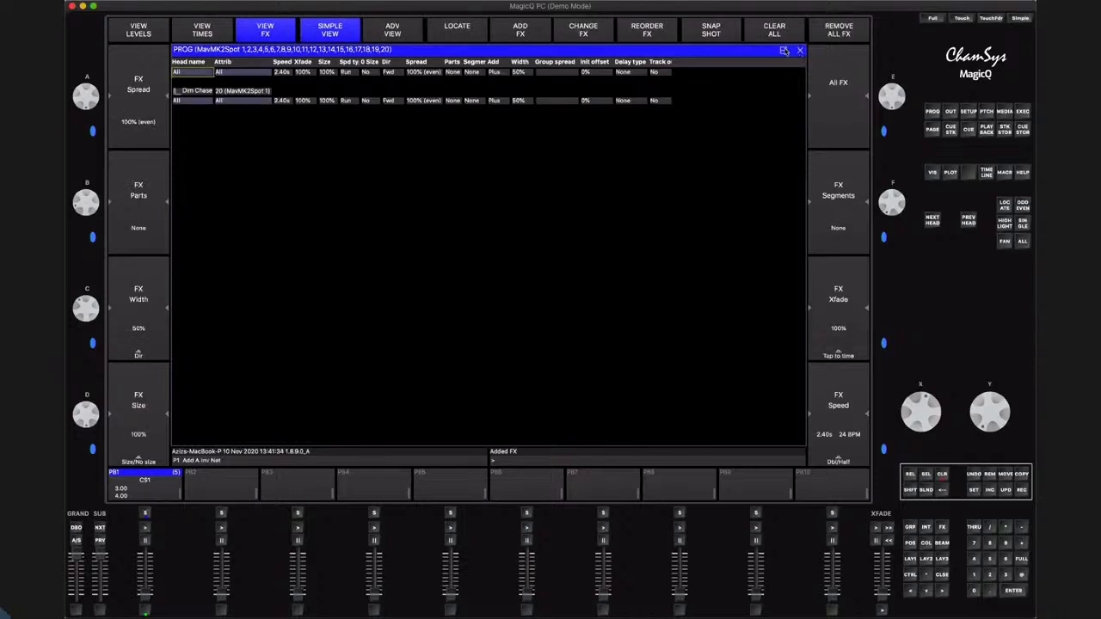
pyautogui.click(784, 50)
pyautogui.click(428, 196)
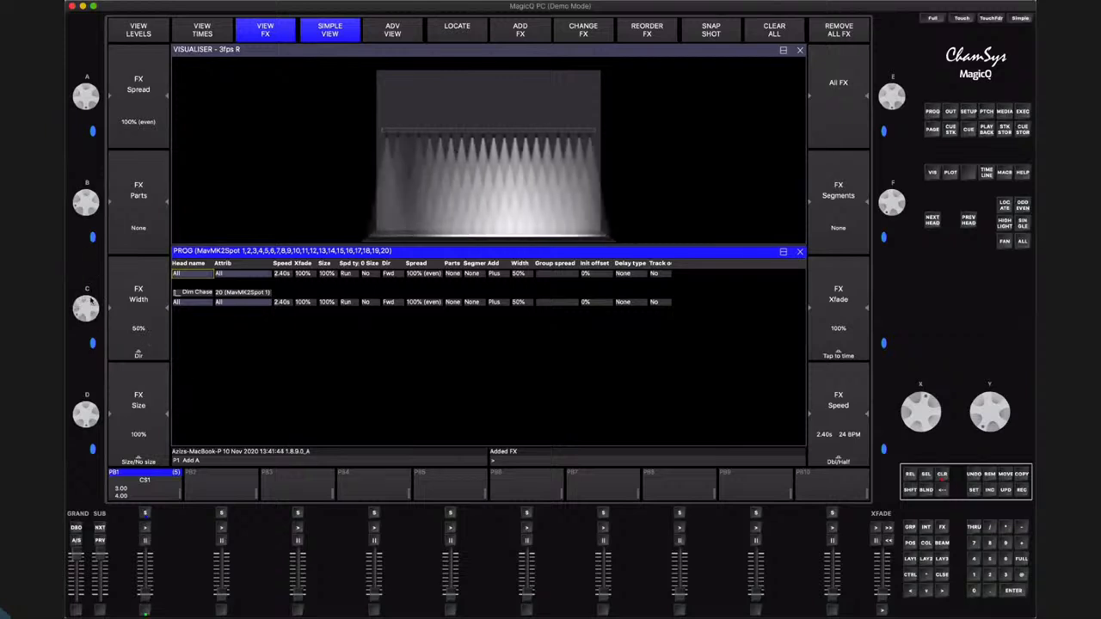
# Set the Dim Chase FX width to 5% and its direction to Centre out
pyautogui.moveTo(90, 301)
pyautogui.mouseDown()
pyautogui.moveTo(92, 317)
pyautogui.moveTo(97, 306)
pyautogui.mouseUp()
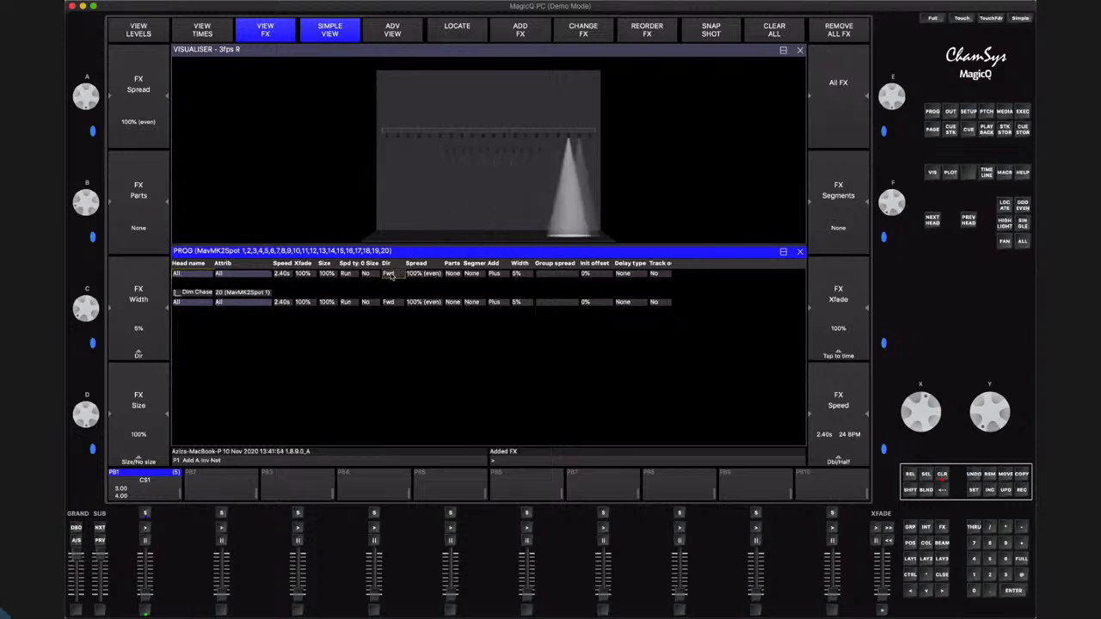
pyautogui.click(389, 275)
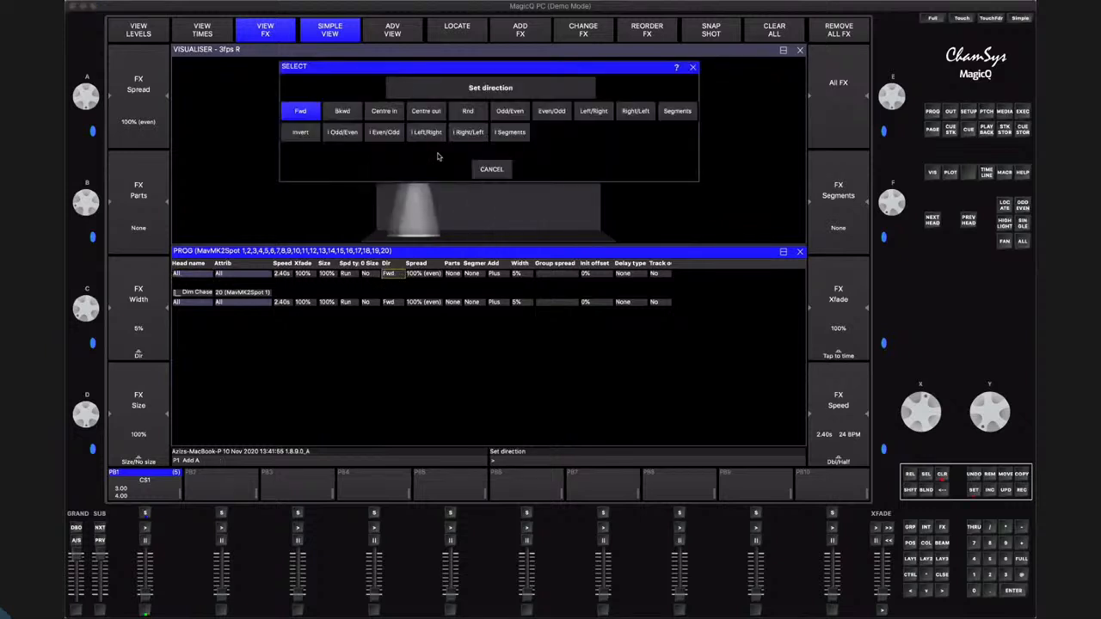
pyautogui.click(426, 111)
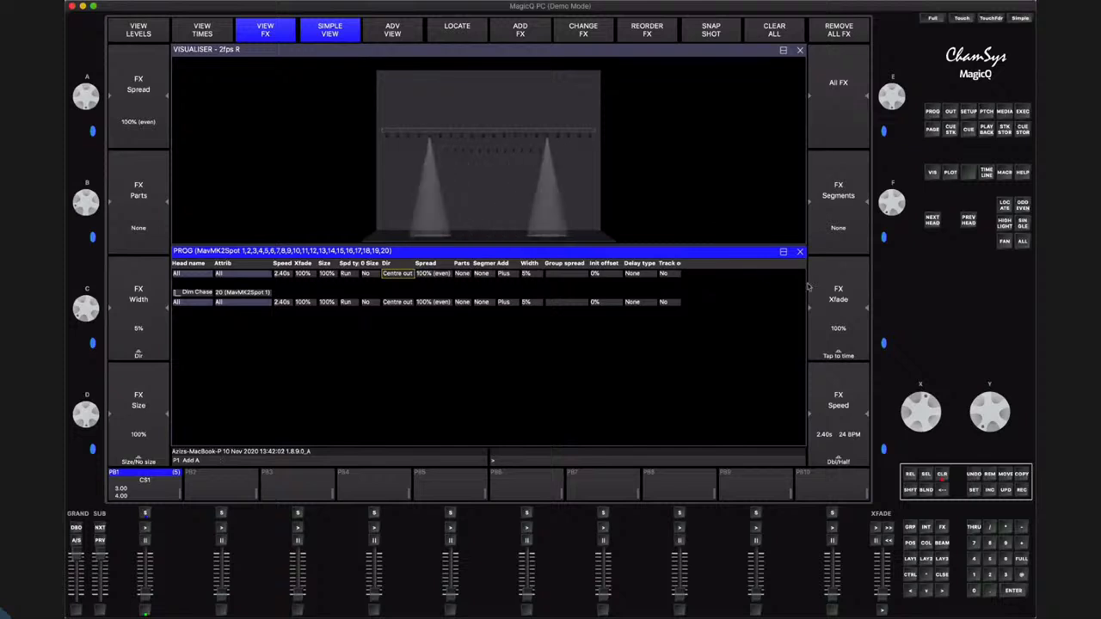
# Record the dimmer chase to playback PB2, then clear the programmer and return to the group and colour windows
pyautogui.click(1022, 490)
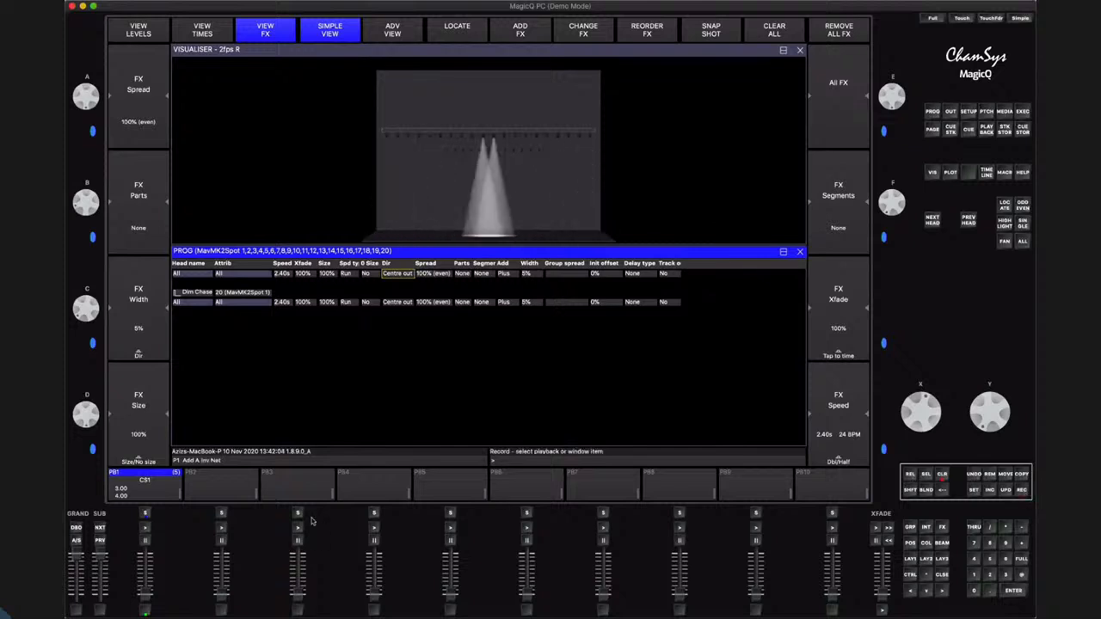
pyautogui.click(221, 514)
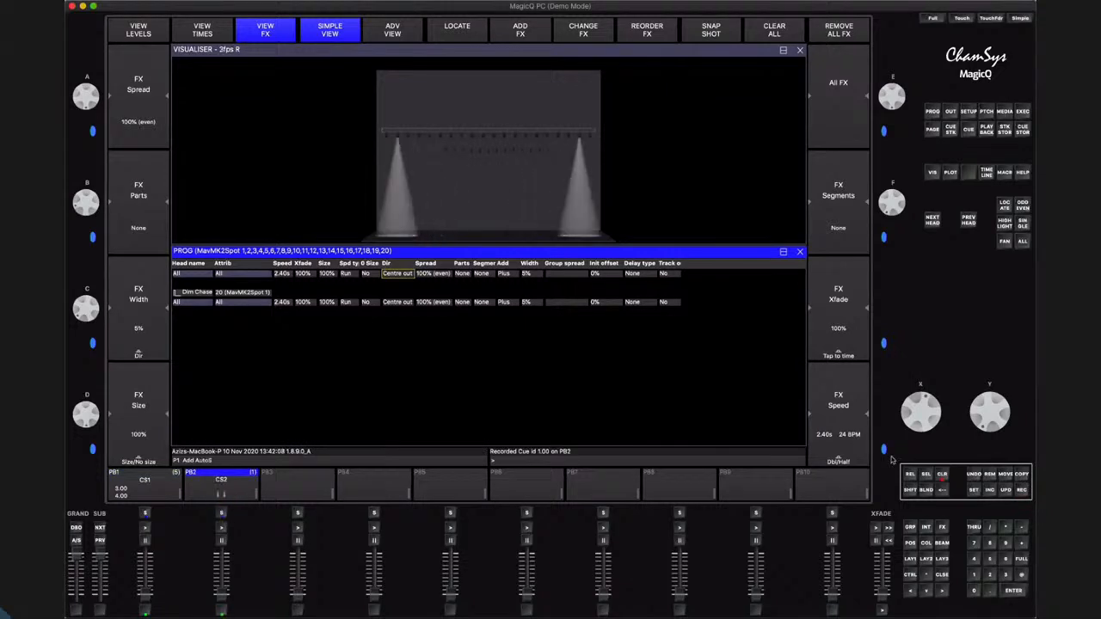
pyautogui.click(943, 475)
pyautogui.click(943, 575)
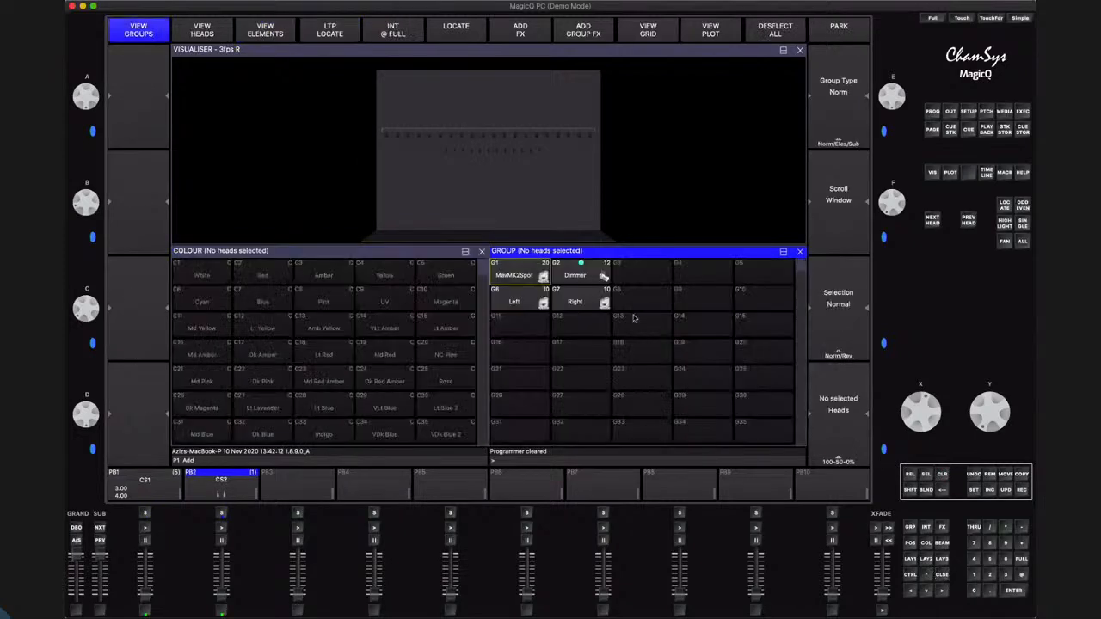
# Add the Dim Chase intensity effect to the MavMK2Spot group as a group FX and set its group spread to All chans
pyautogui.click(528, 277)
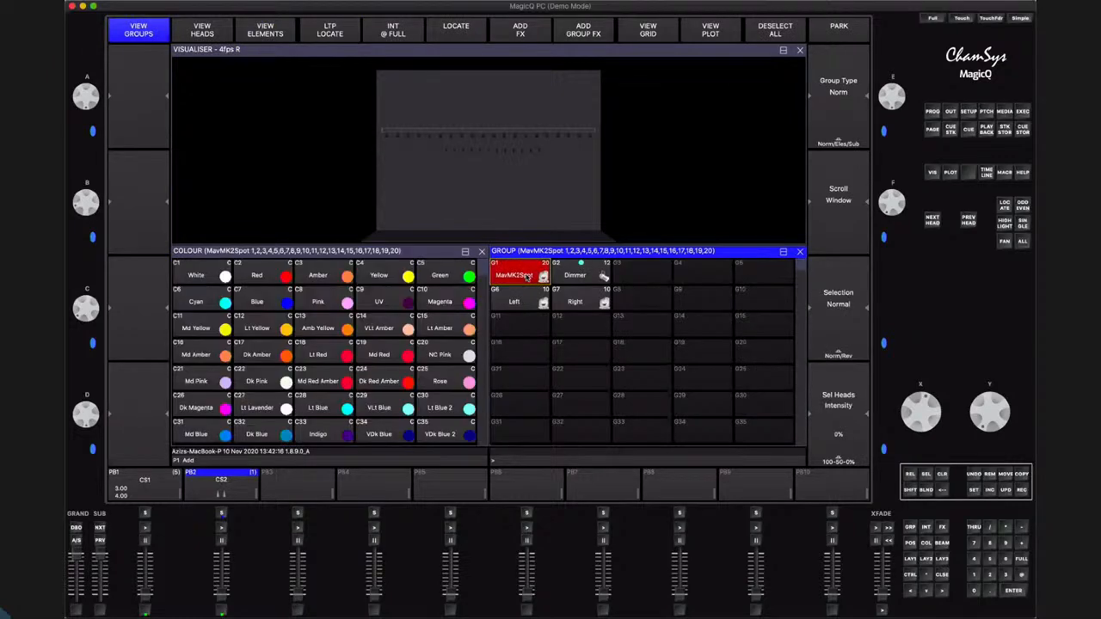
pyautogui.click(584, 31)
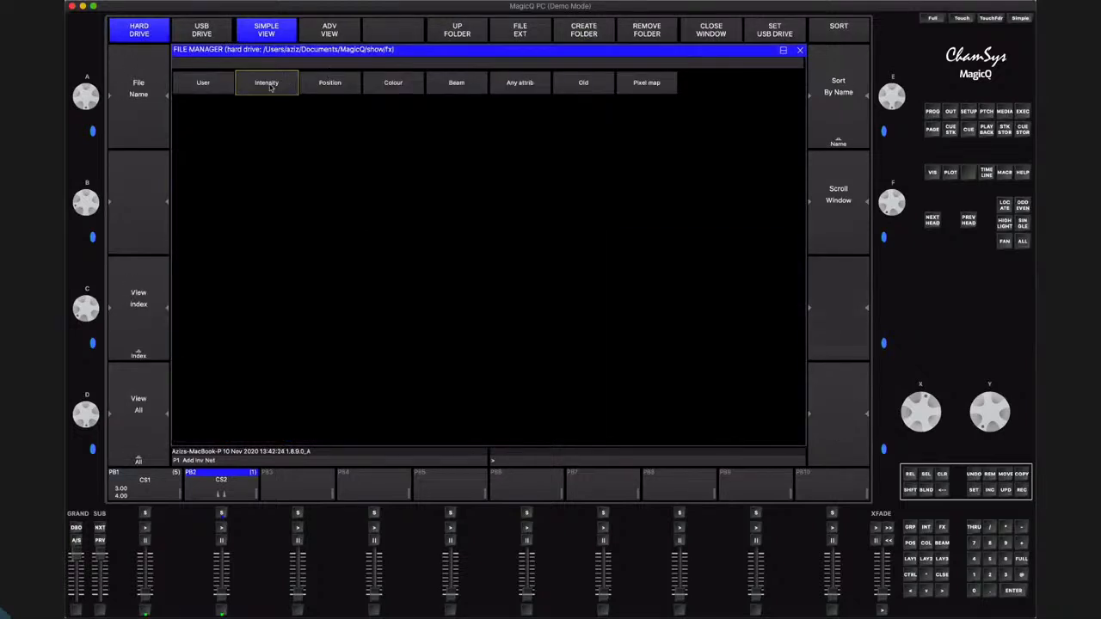
pyautogui.click(270, 86)
pyautogui.click(387, 86)
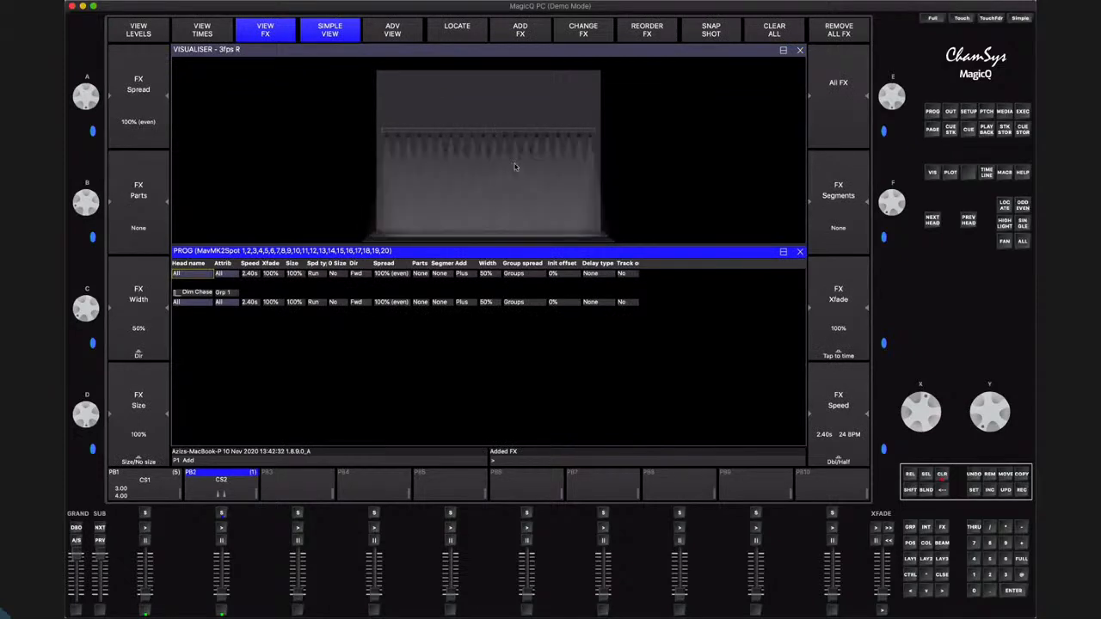
pyautogui.click(523, 275)
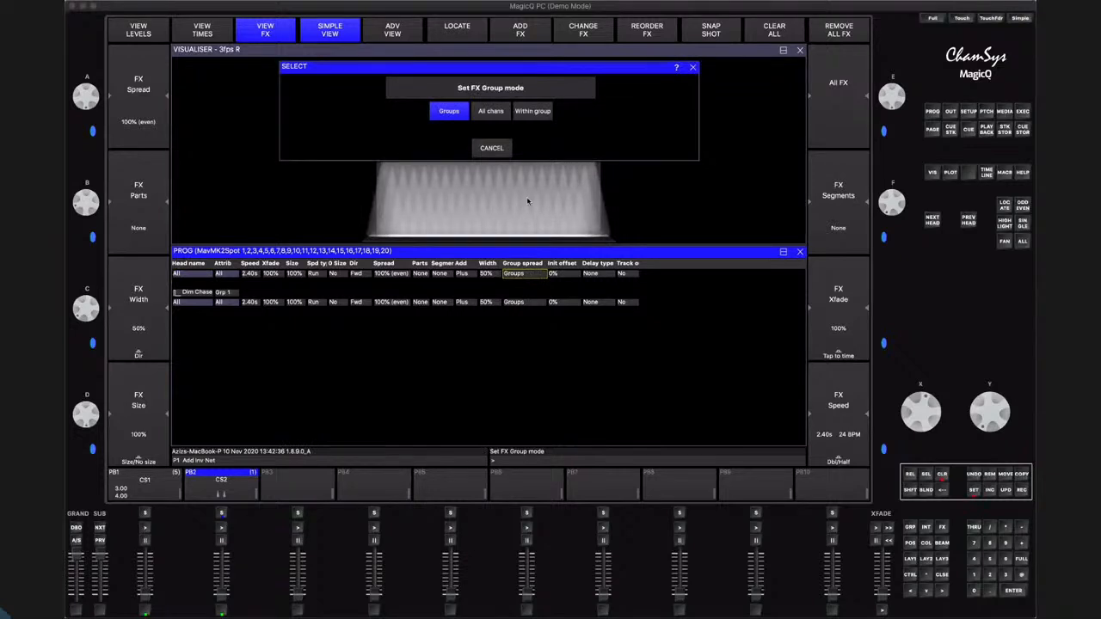
pyautogui.click(491, 111)
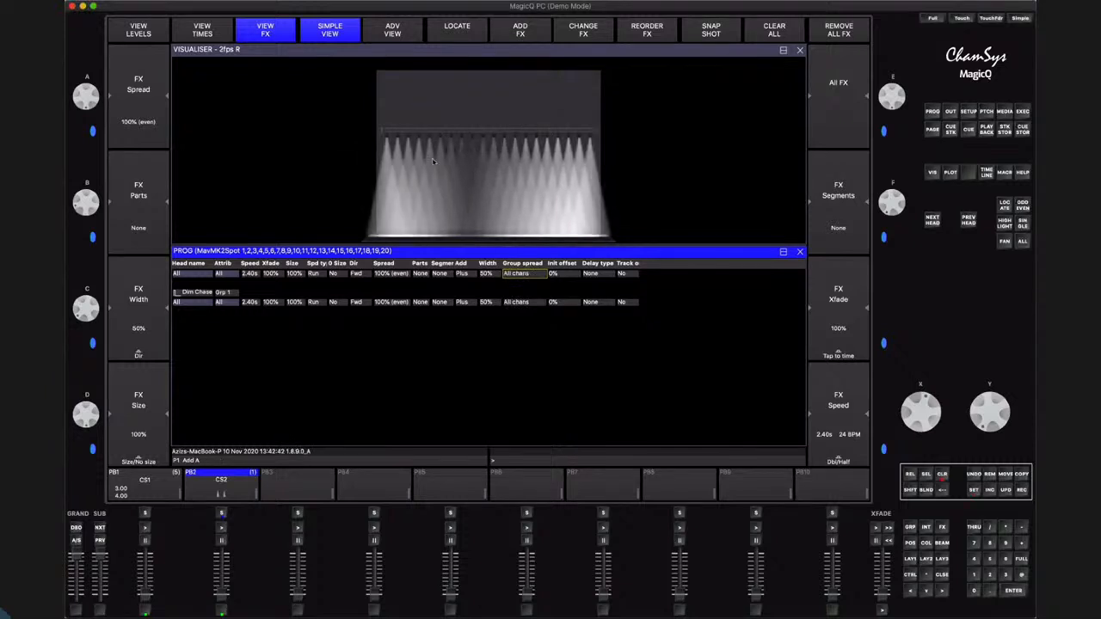
# Set the group FX width to 6% and its direction to Centre out
pyautogui.scroll(2, 86, 314)
pyautogui.scroll(-5, 86, 314)
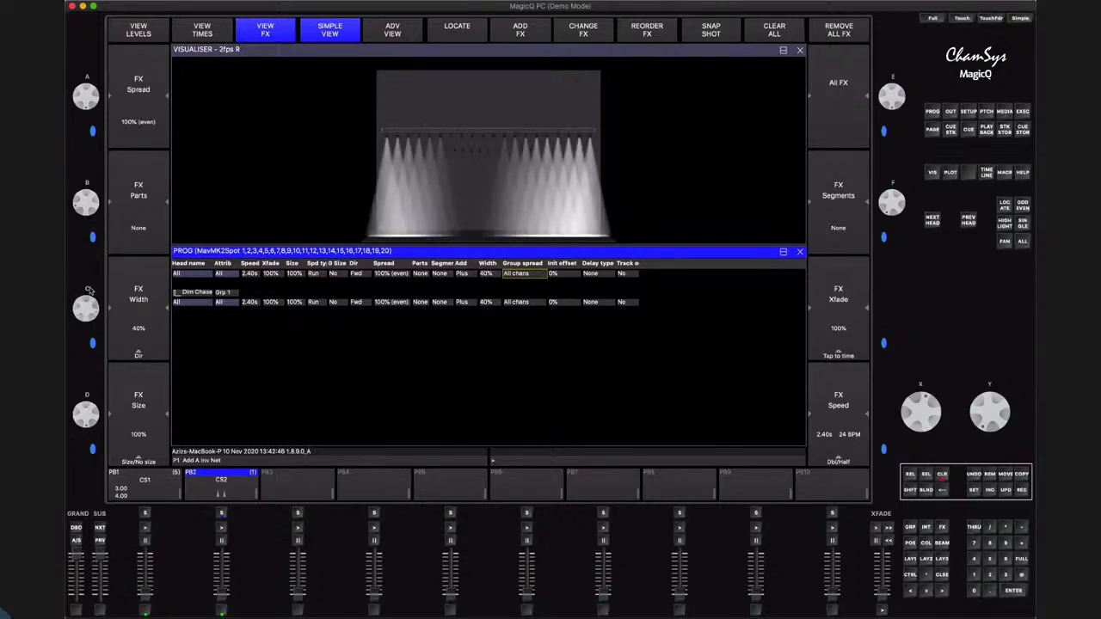
pyautogui.scroll(-2, 86, 310)
pyautogui.scroll(-2, 95, 296)
pyautogui.scroll(-1, 91, 306)
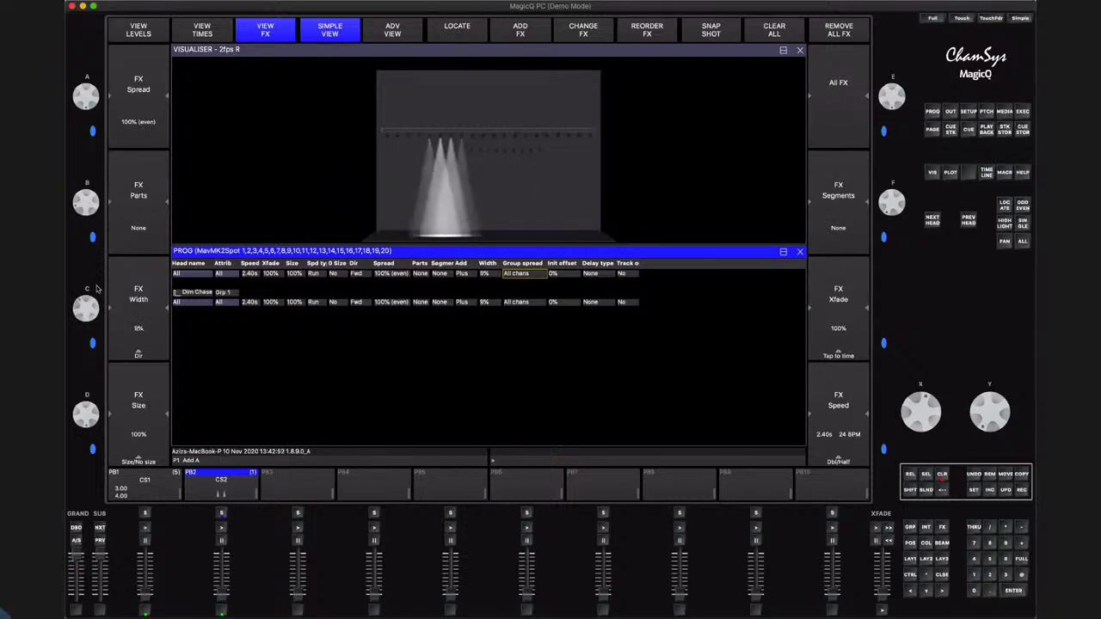
pyautogui.scroll(-2, 95, 307)
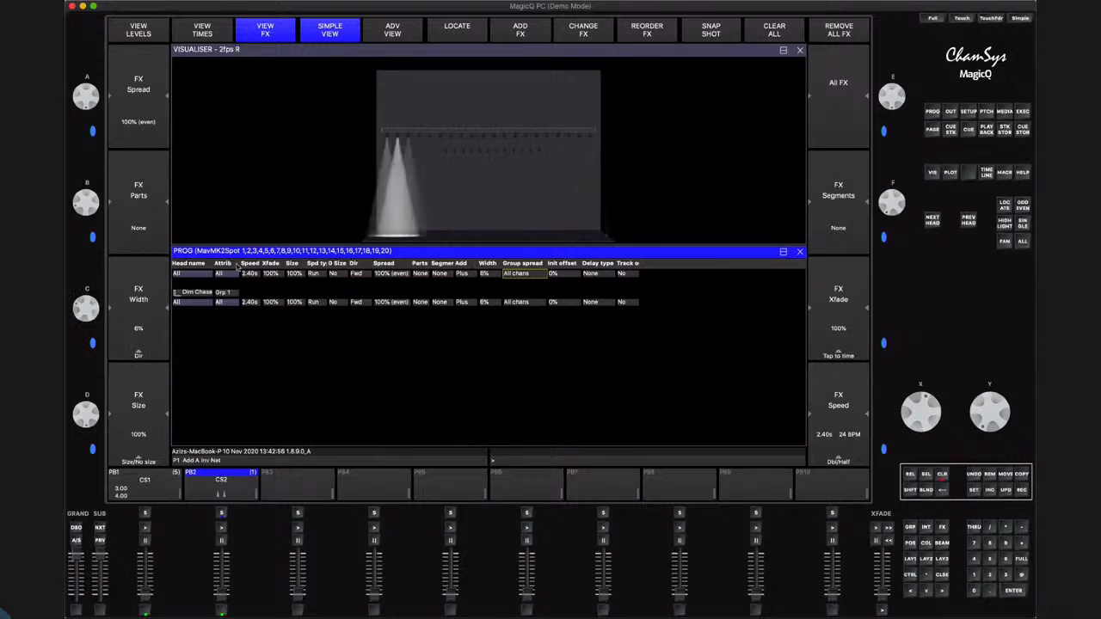
pyautogui.press('Return')
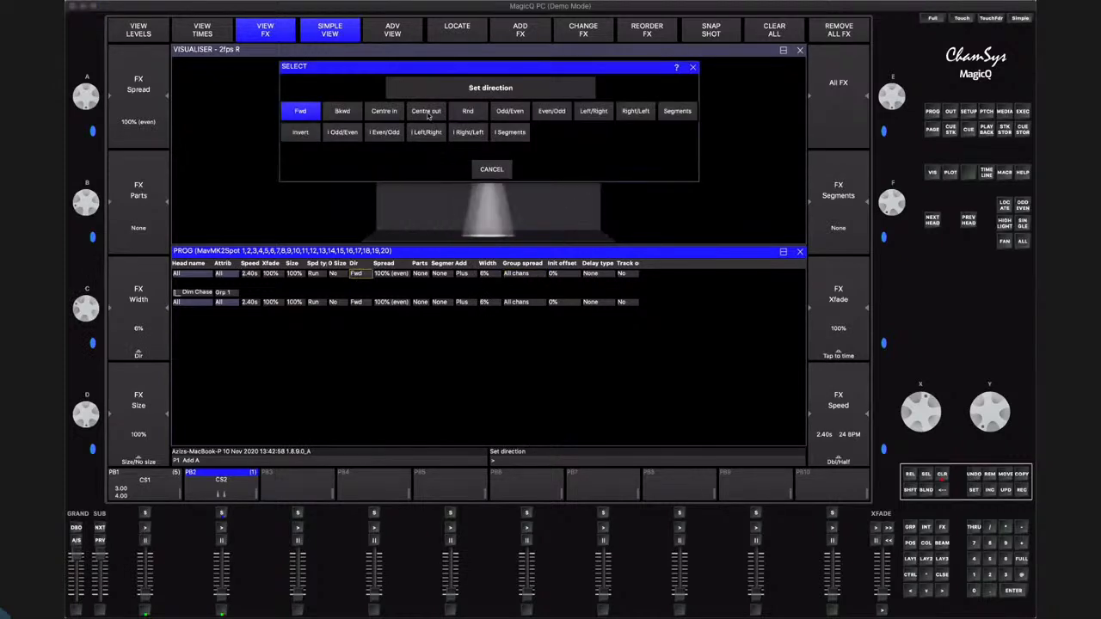
pyautogui.click(427, 114)
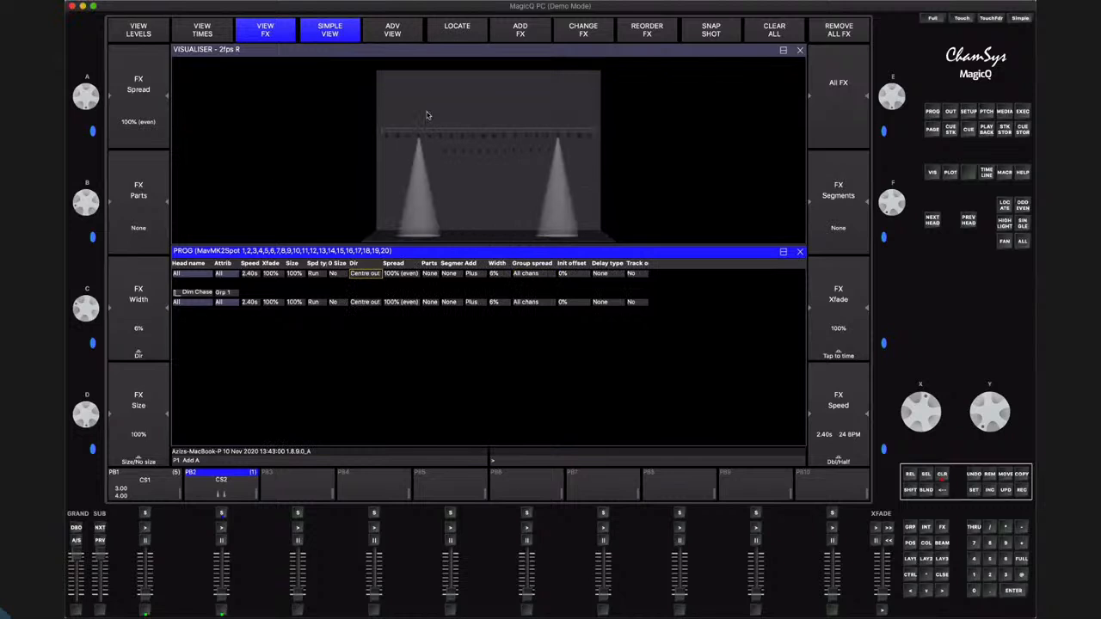
# Record the group FX dimmer chase to playback PB3 and clear the programmer
pyautogui.click(1022, 490)
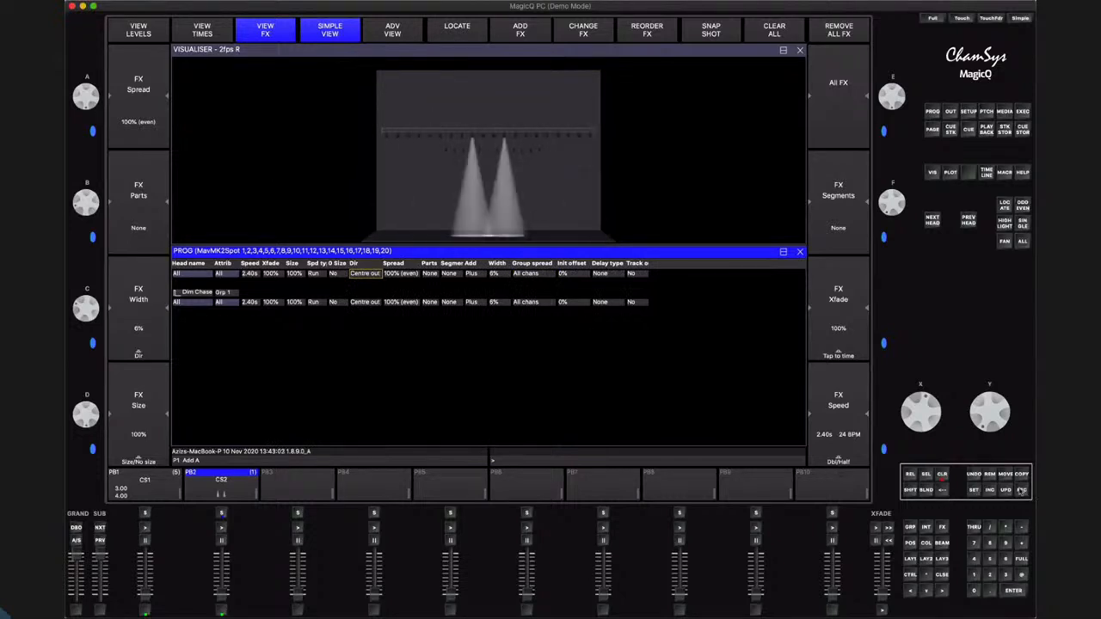
pyautogui.click(297, 513)
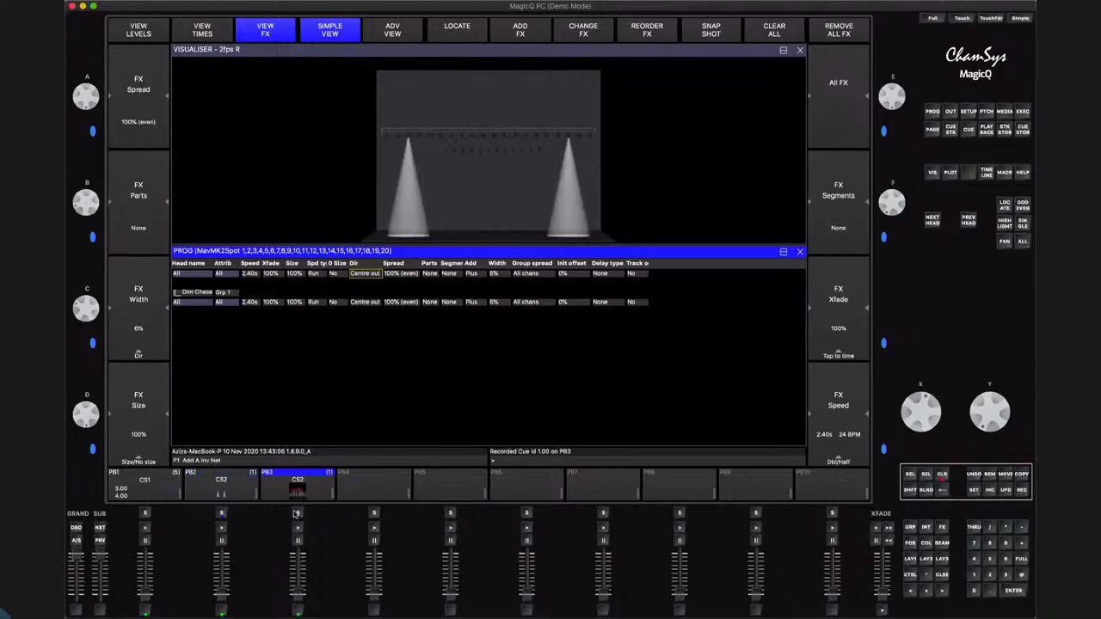
pyautogui.click(942, 474)
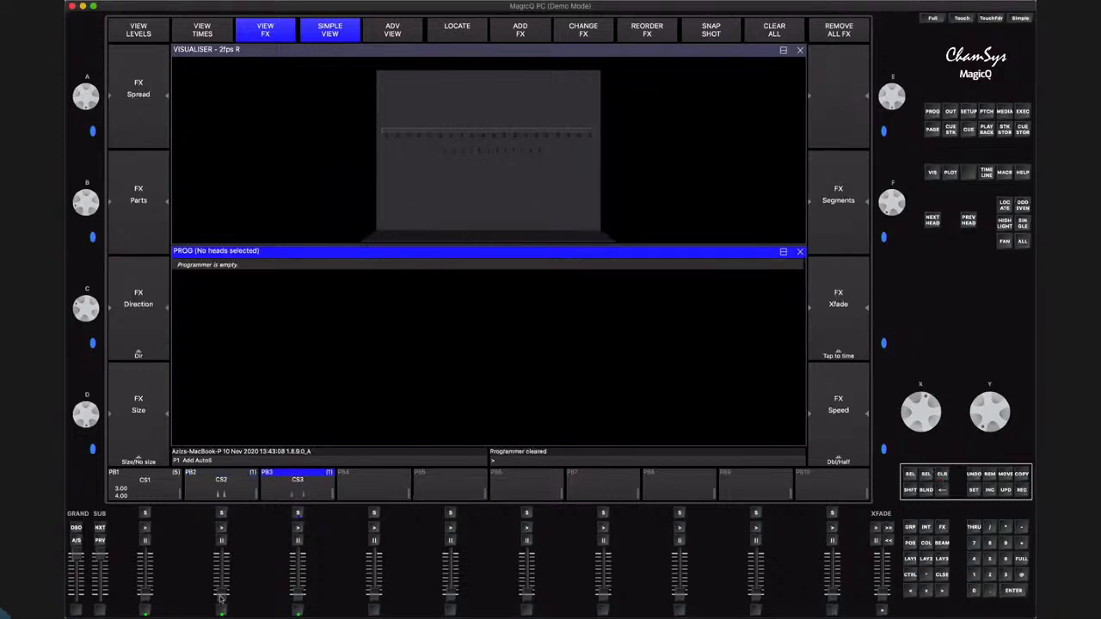
# Run the dimmer chases on PB2 and PB3 in turn to compare them, fade each out, and close the programmer window
pyautogui.click(221, 499)
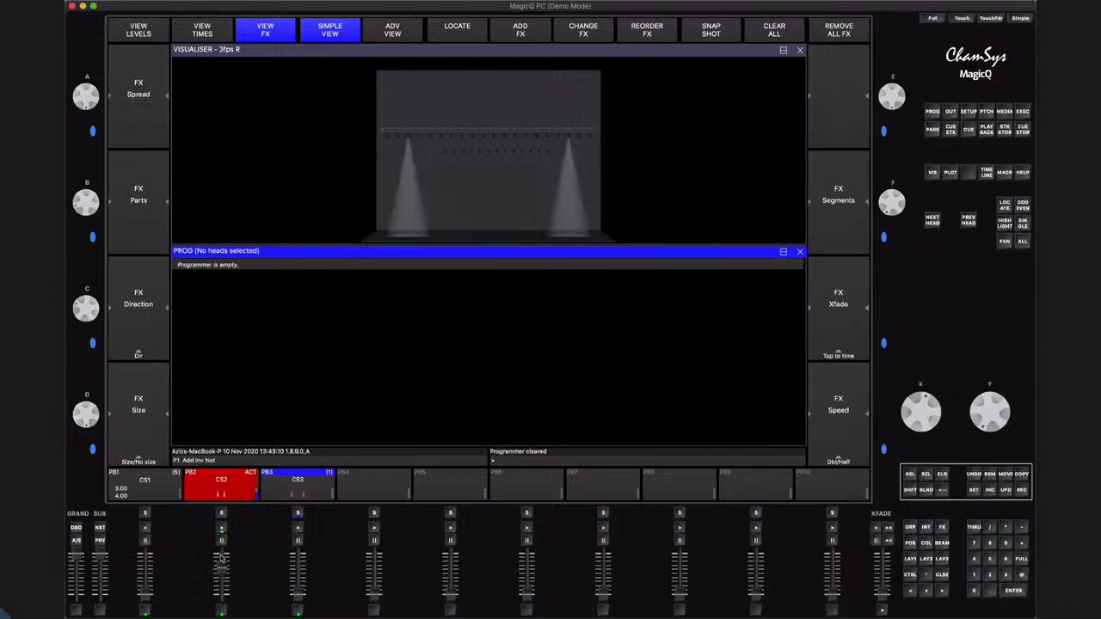
pyautogui.moveTo(221, 557); pyautogui.dragTo(222, 602)
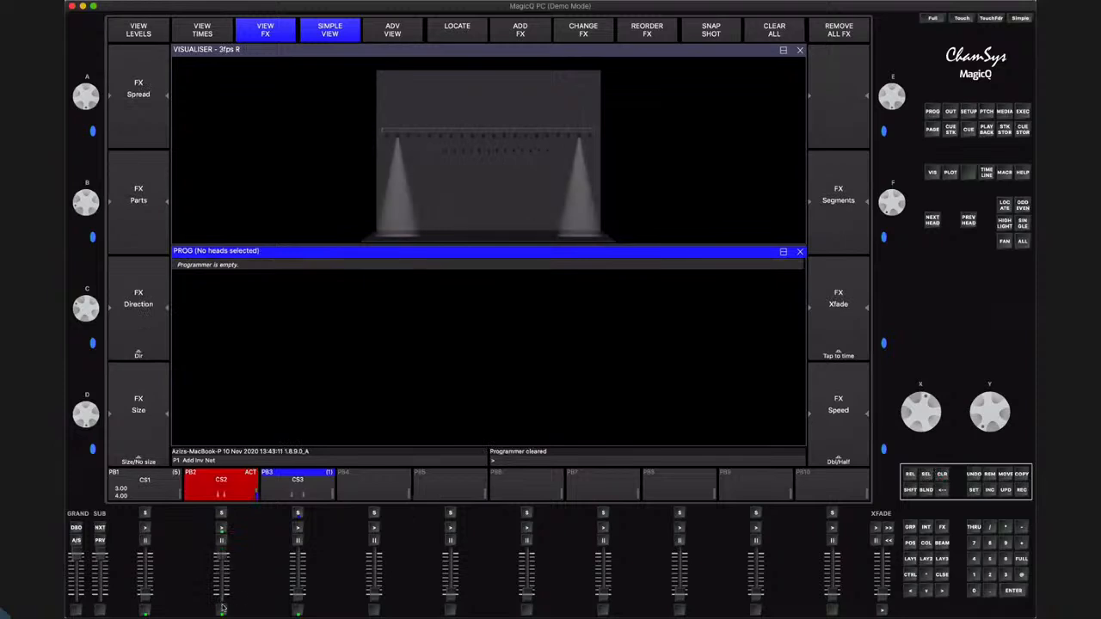
pyautogui.click(299, 528)
pyautogui.moveTo(299, 557); pyautogui.dragTo(299, 601)
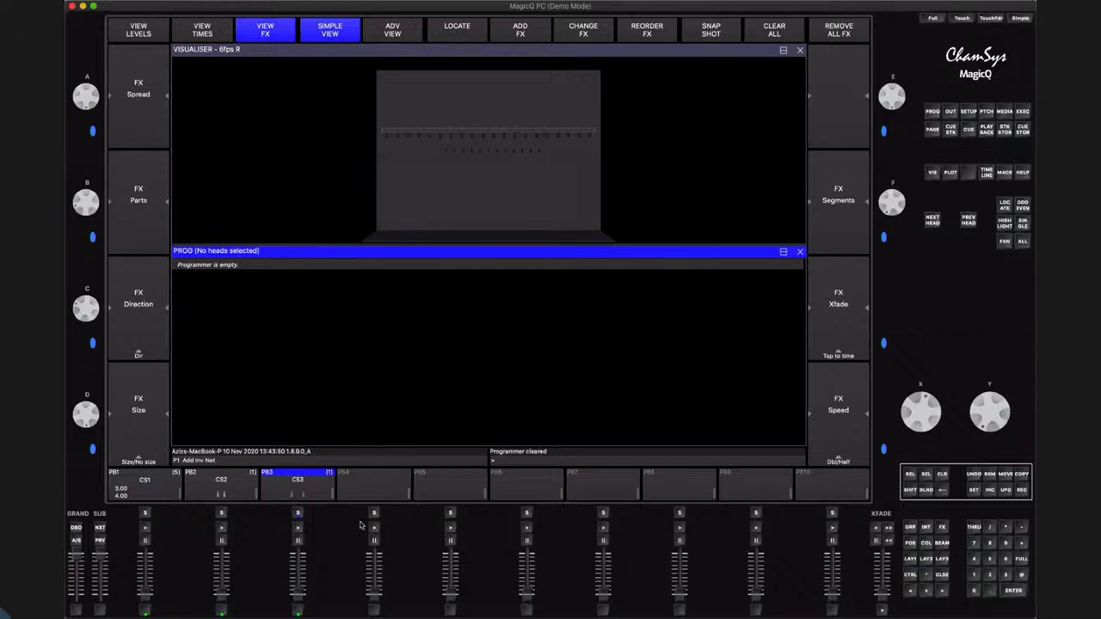
pyautogui.click(800, 252)
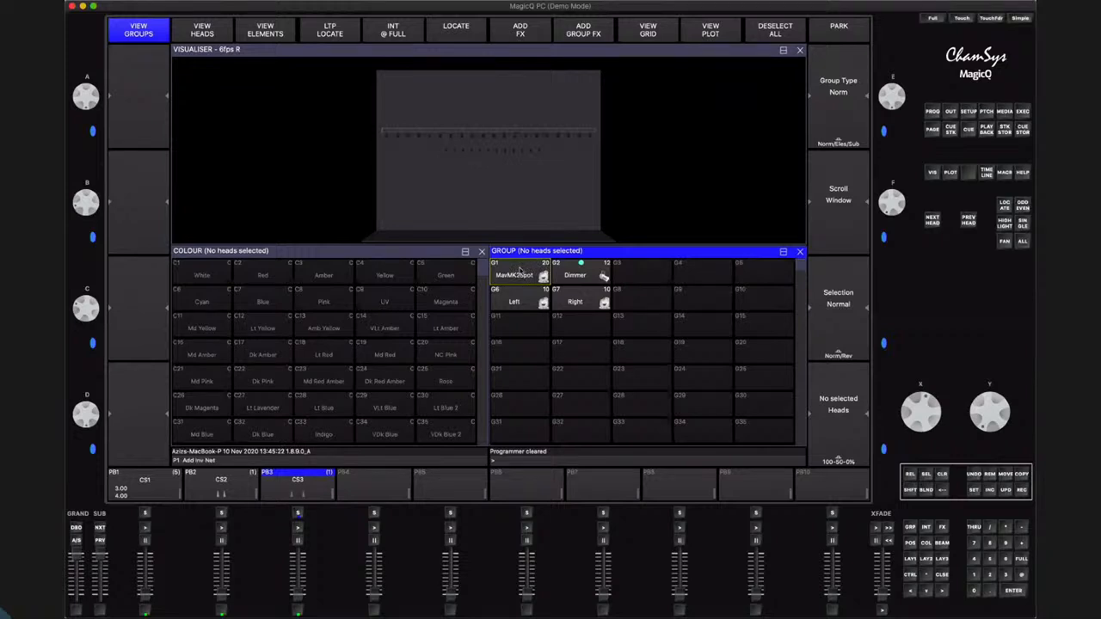
# Show the individual heads and select MavMK2Spot heads 13 to 20
pyautogui.click(218, 28)
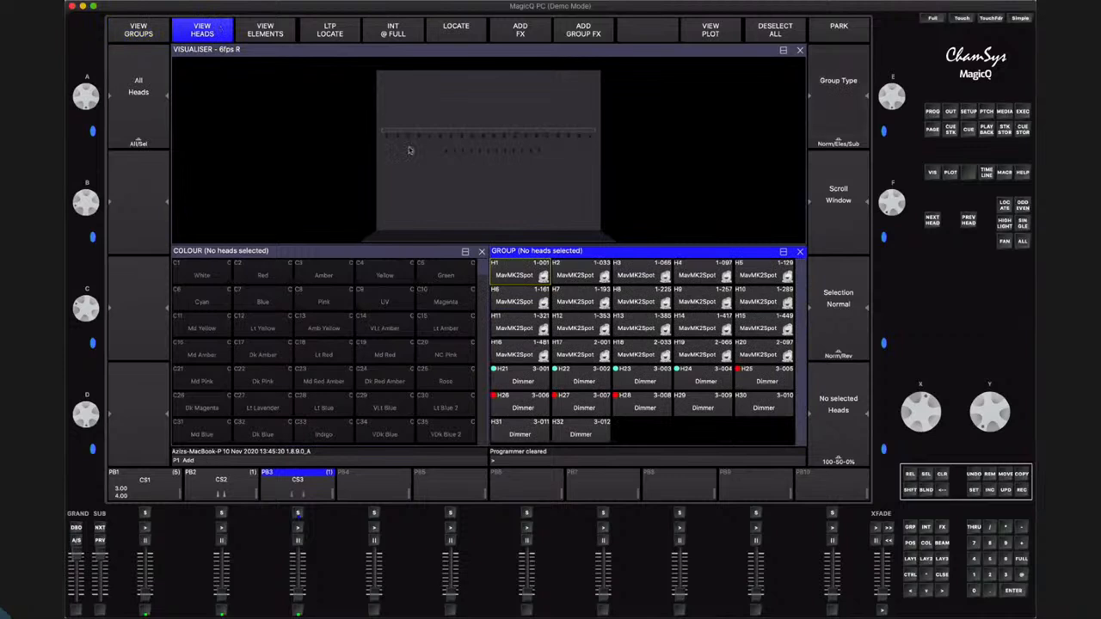
pyautogui.click(650, 328)
pyautogui.keyDown('shift'); pyautogui.click(706, 326); pyautogui.keyUp('shift')
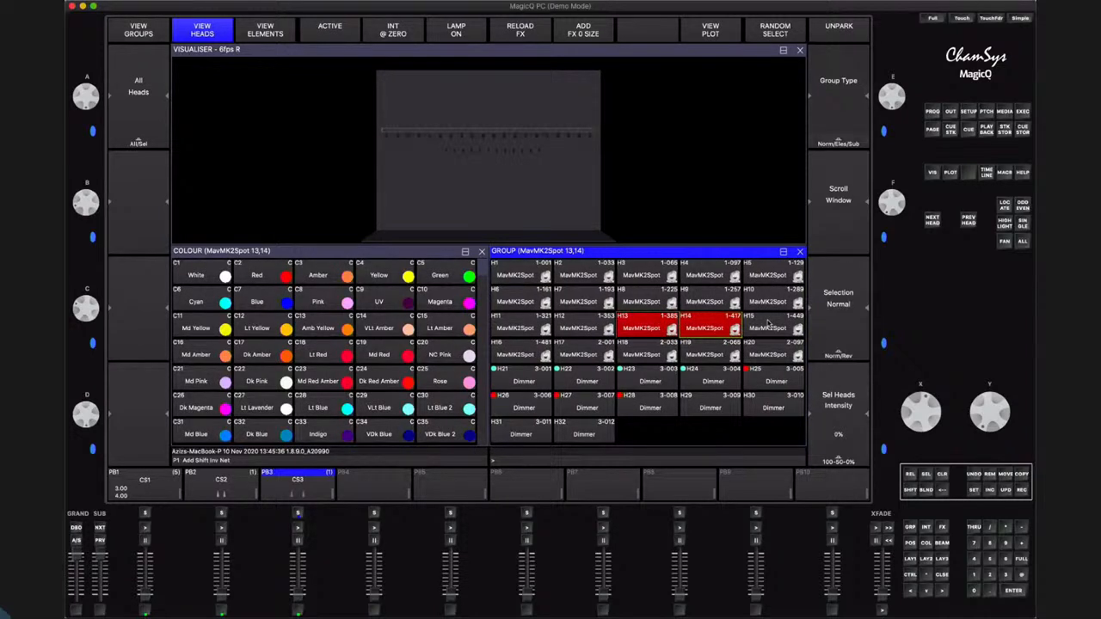
pyautogui.keyDown('shift'); pyautogui.click(768, 324); pyautogui.keyUp('shift')
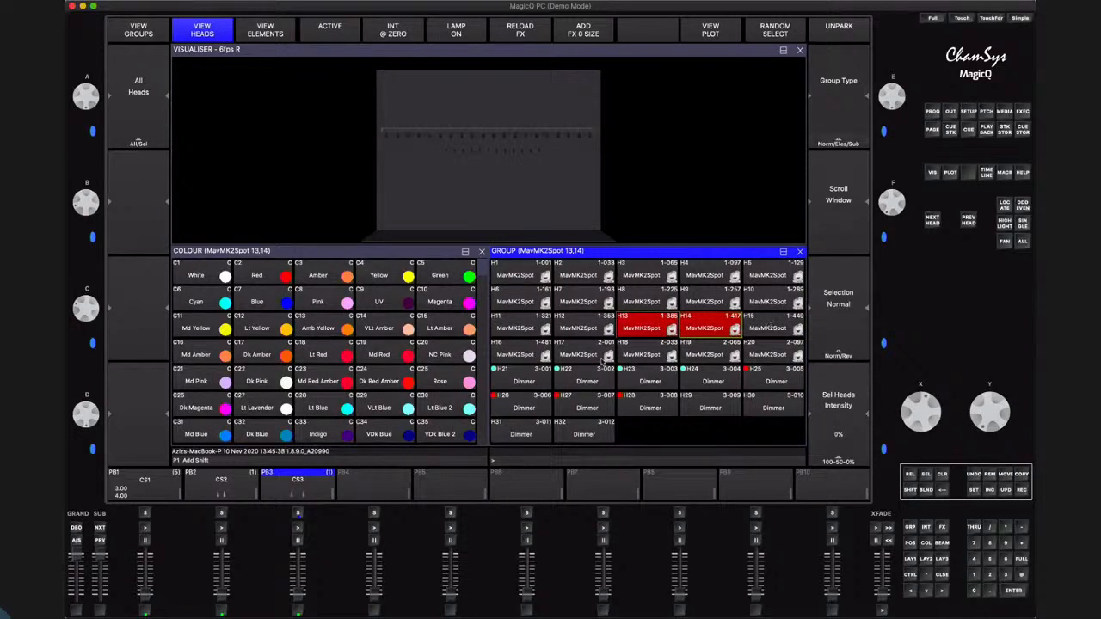
pyautogui.keyDown('shift'); pyautogui.click(528, 353); pyautogui.keyUp('shift')
pyautogui.keyDown('shift'); pyautogui.click(580, 352); pyautogui.keyUp('shift')
pyautogui.keyDown('shift'); pyautogui.click(640, 351); pyautogui.keyUp('shift')
pyautogui.keyDown('shift'); pyautogui.click(710, 351); pyautogui.keyUp('shift')
pyautogui.keyDown('shift'); pyautogui.click(761, 349); pyautogui.keyUp('shift')
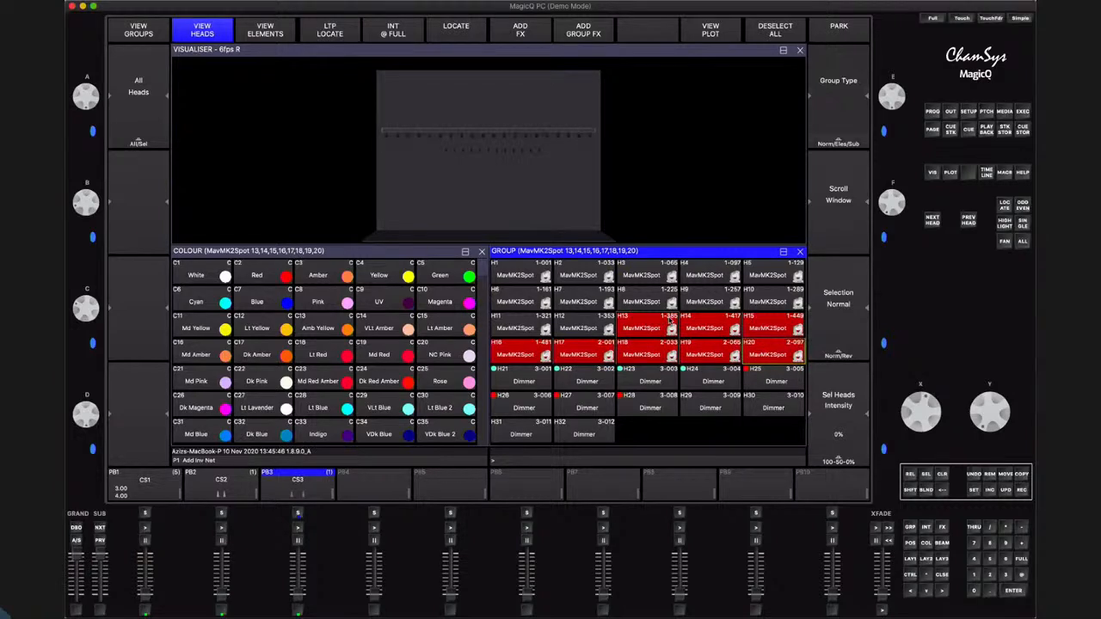
pyautogui.click(693, 59)
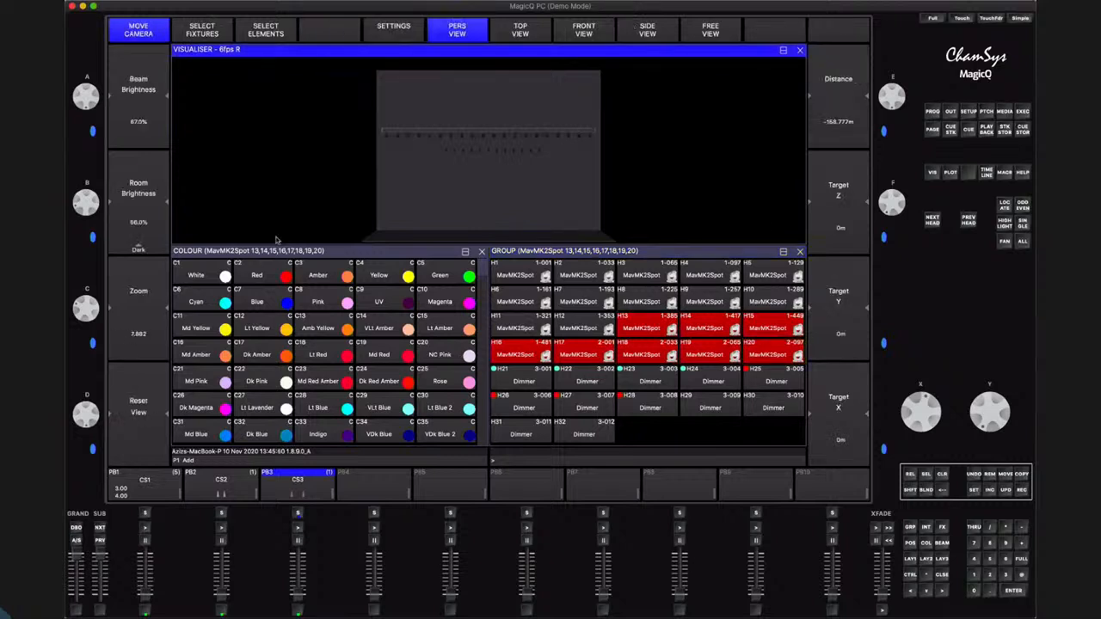
pyautogui.click(488, 254)
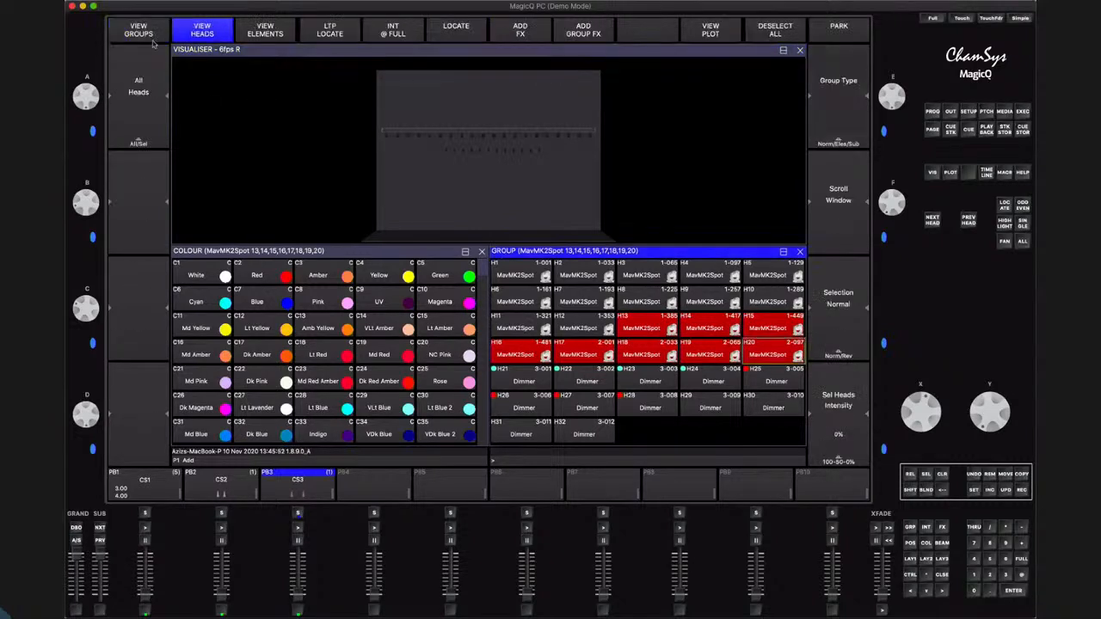
# Remove the selected heads 13 to 20 from the MavMK2Spot group by recording with the Rec Remove option
pyautogui.click(141, 30)
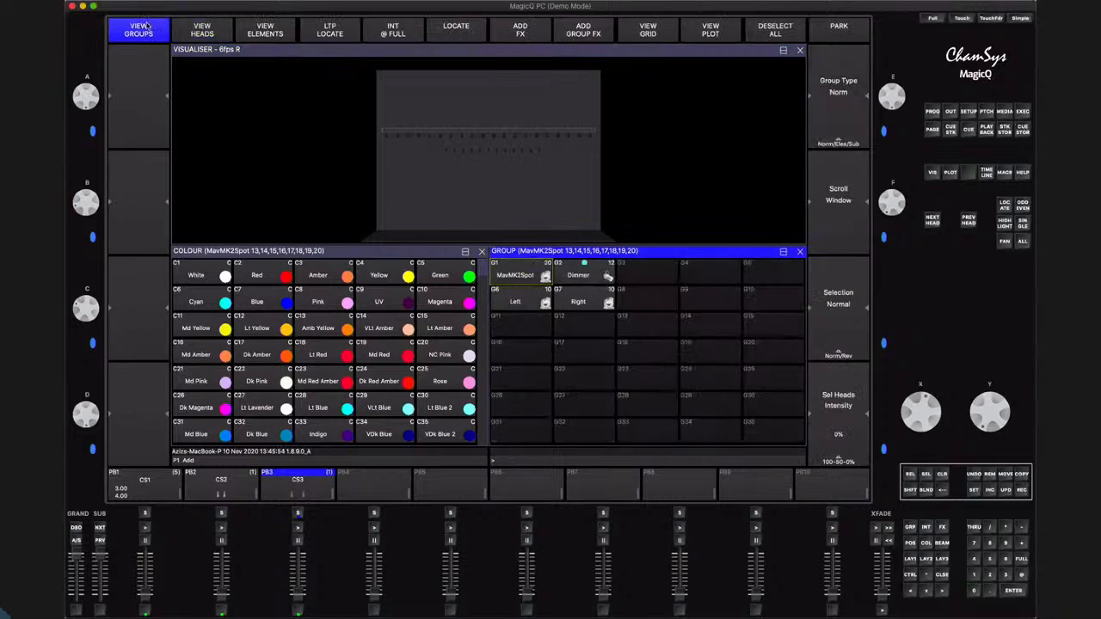
pyautogui.click(910, 490)
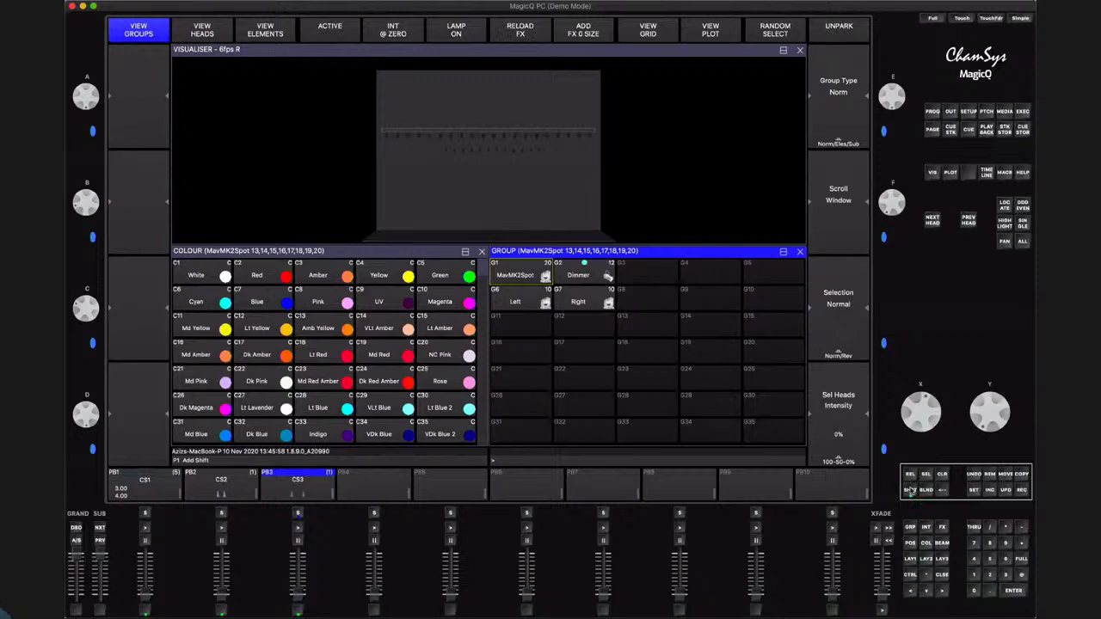
pyautogui.click(1023, 490)
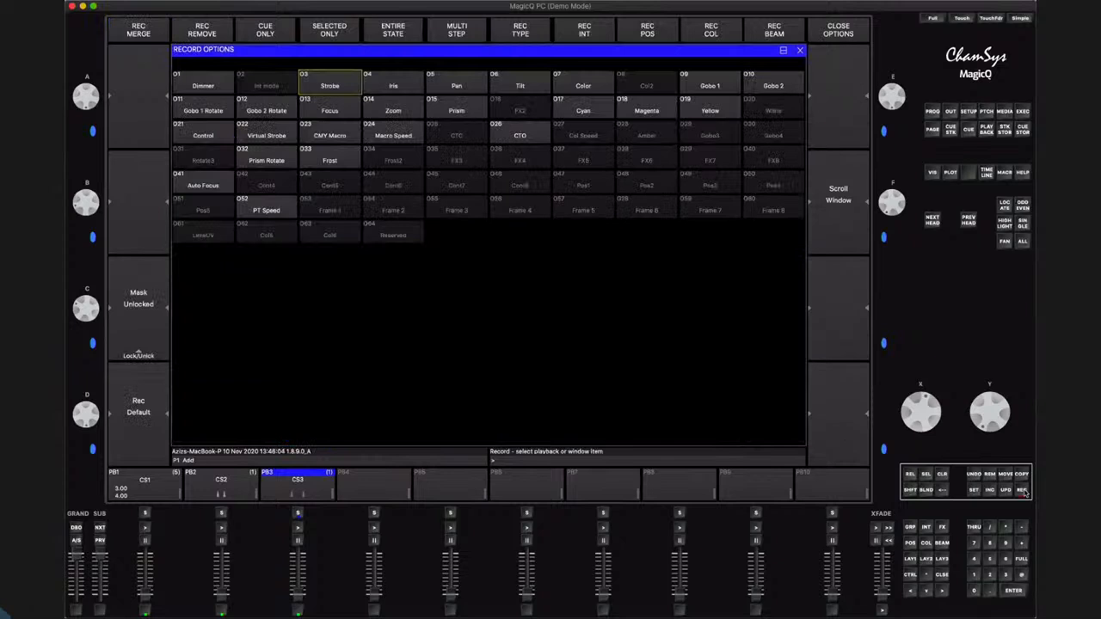
pyautogui.click(202, 29)
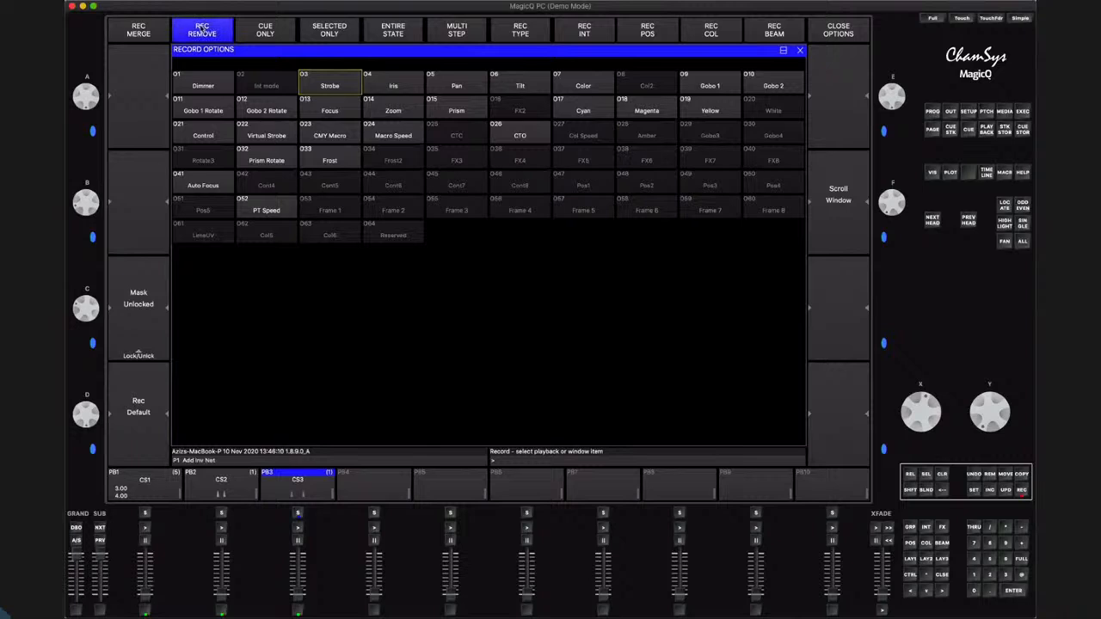
pyautogui.click(943, 575)
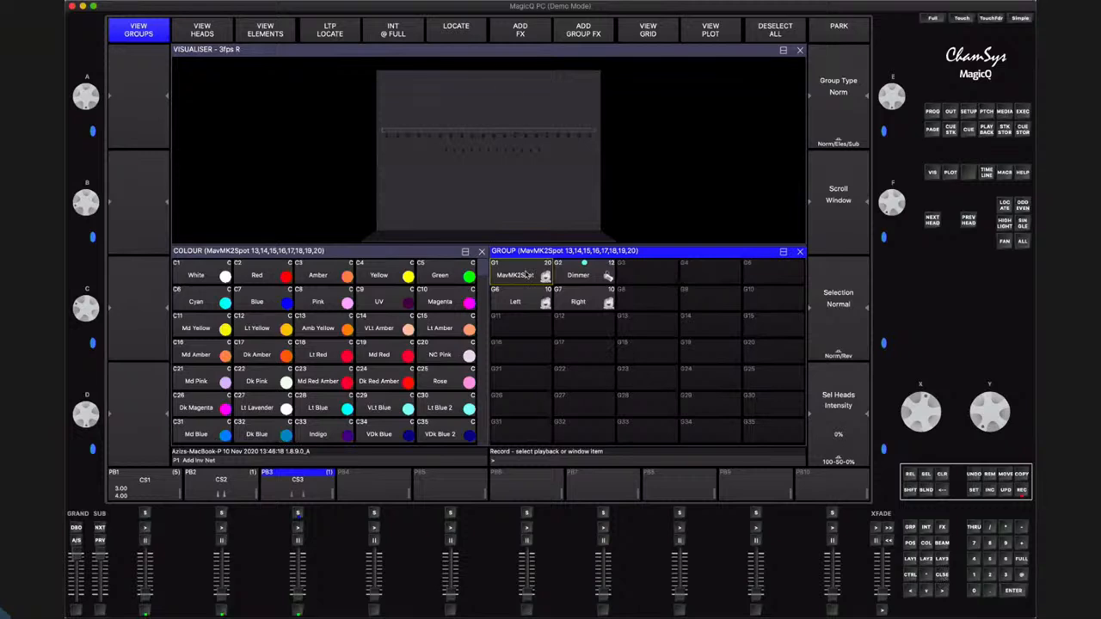
pyautogui.click(525, 275)
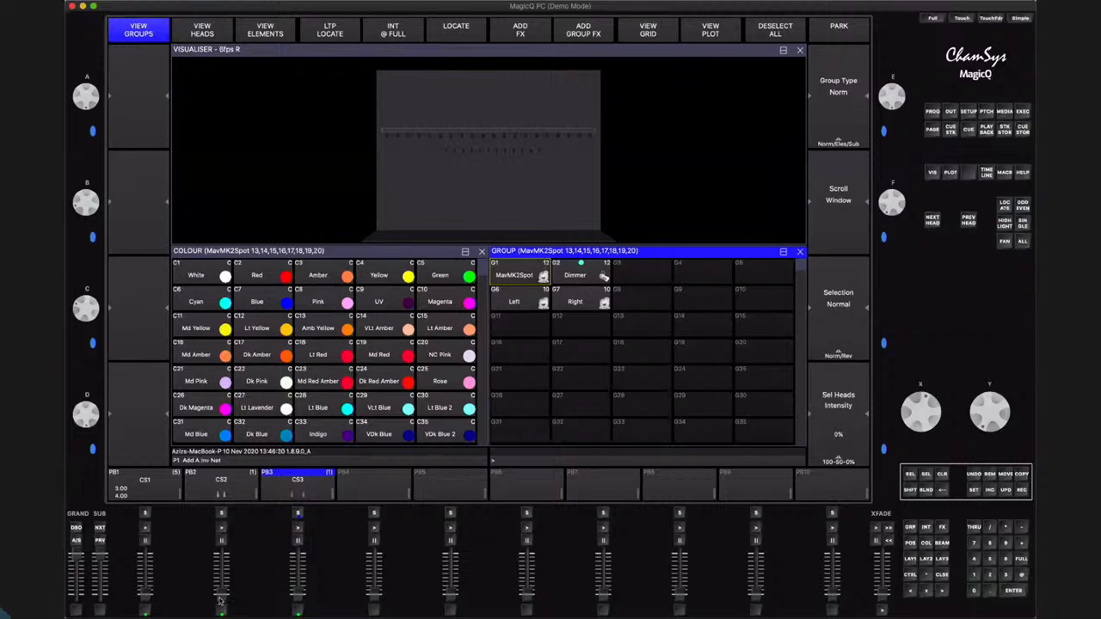
# Run the group FX chase on PB3 to check it with the reduced group, then fade it out
pyautogui.moveTo(225, 467); pyautogui.dragTo(226, 458)
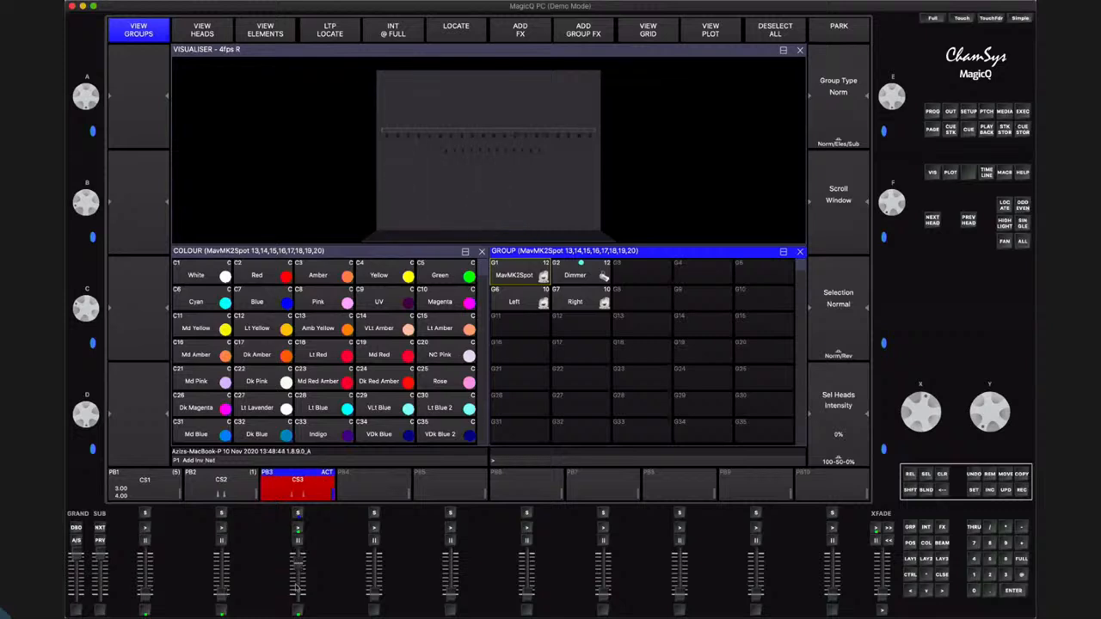
pyautogui.moveTo(300, 590); pyautogui.dragTo(300, 613)
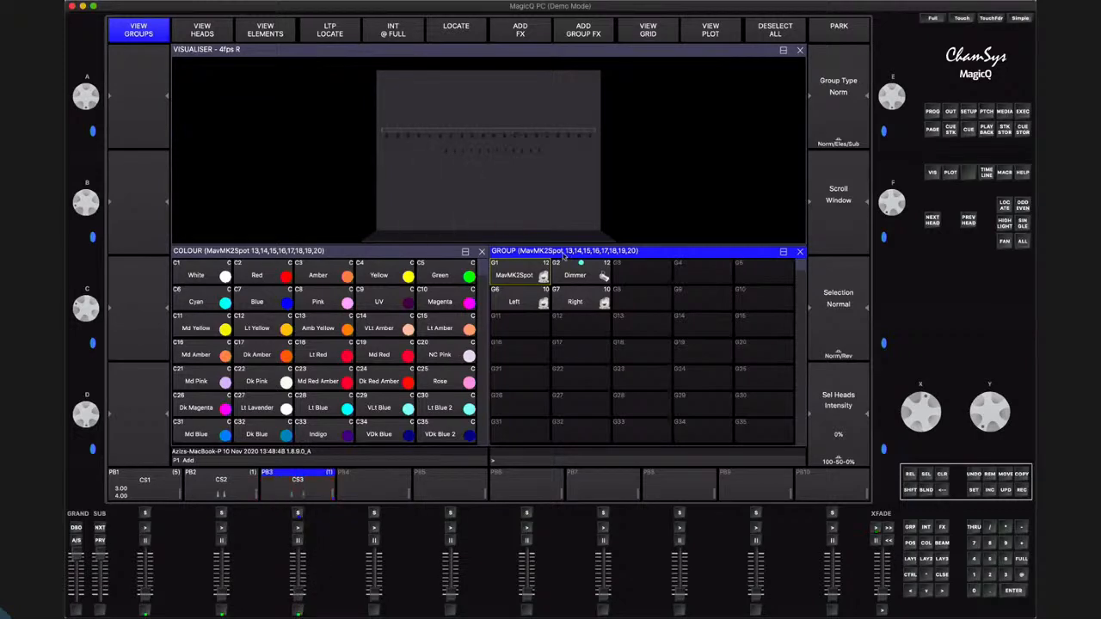
# Return to the individual heads and reselect MavMK2Spot heads 13 to 20
pyautogui.click(210, 34)
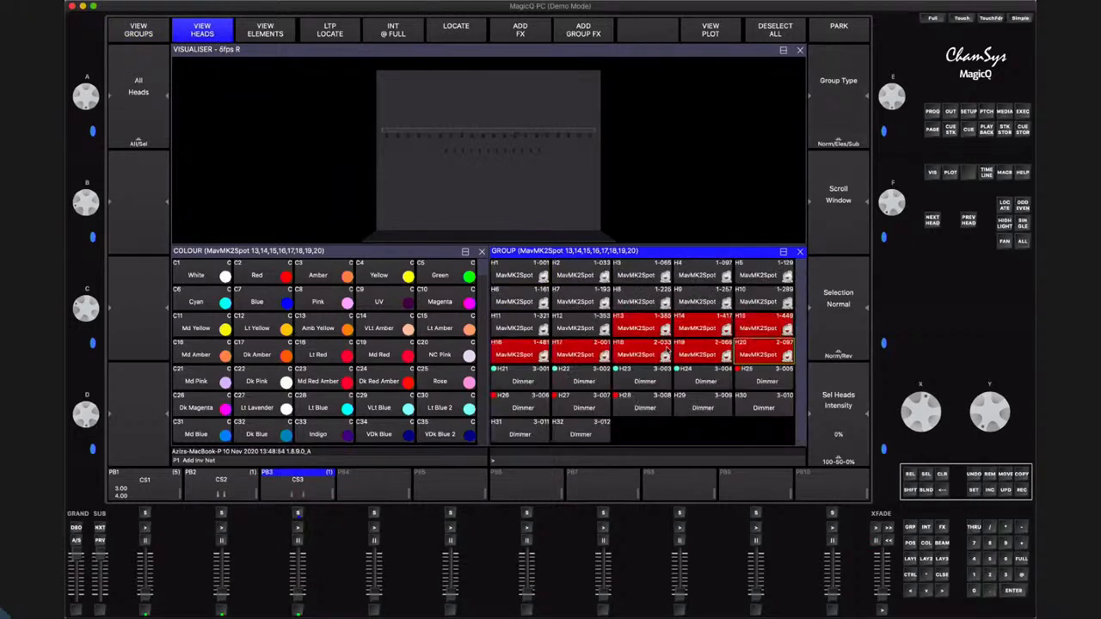
pyautogui.keyDown('shift'); pyautogui.click(643, 331); pyautogui.keyUp('shift')
pyautogui.keyDown('shift'); pyautogui.click(684, 335); pyautogui.keyUp('shift')
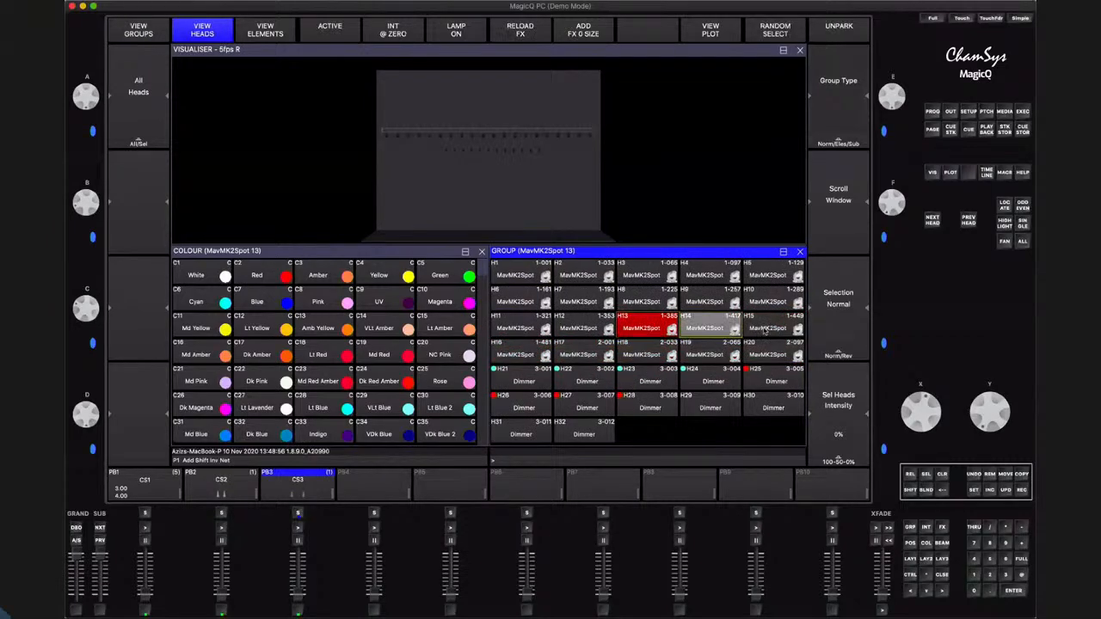
pyautogui.keyDown('shift'); pyautogui.click(765, 331); pyautogui.keyUp('shift')
pyautogui.keyDown('shift'); pyautogui.click(548, 351); pyautogui.keyUp('shift')
pyautogui.keyDown('shift'); pyautogui.click(582, 354); pyautogui.keyUp('shift')
pyautogui.keyDown('shift'); pyautogui.click(650, 355); pyautogui.keyUp('shift')
pyautogui.keyDown('shift'); pyautogui.click(768, 355); pyautogui.keyUp('shift')
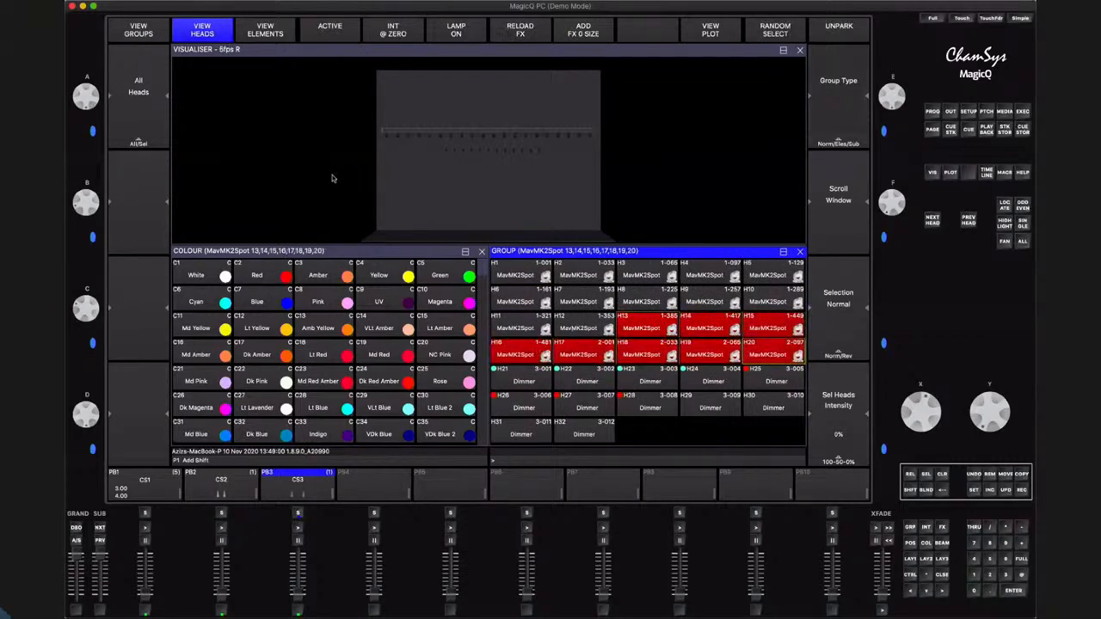
pyautogui.click(267, 46)
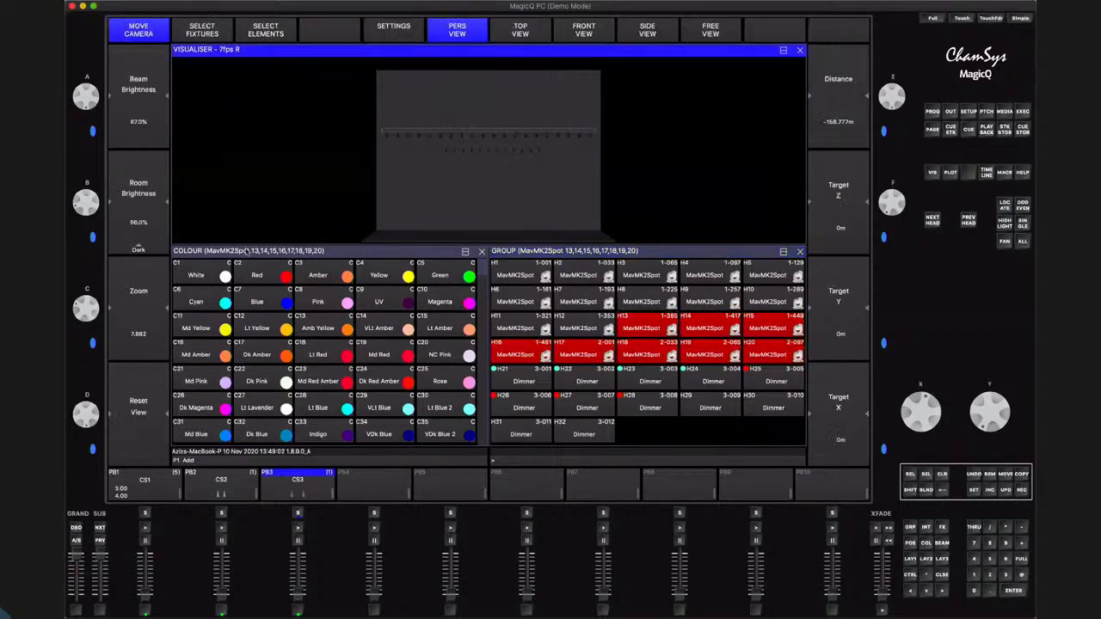
pyautogui.click(524, 252)
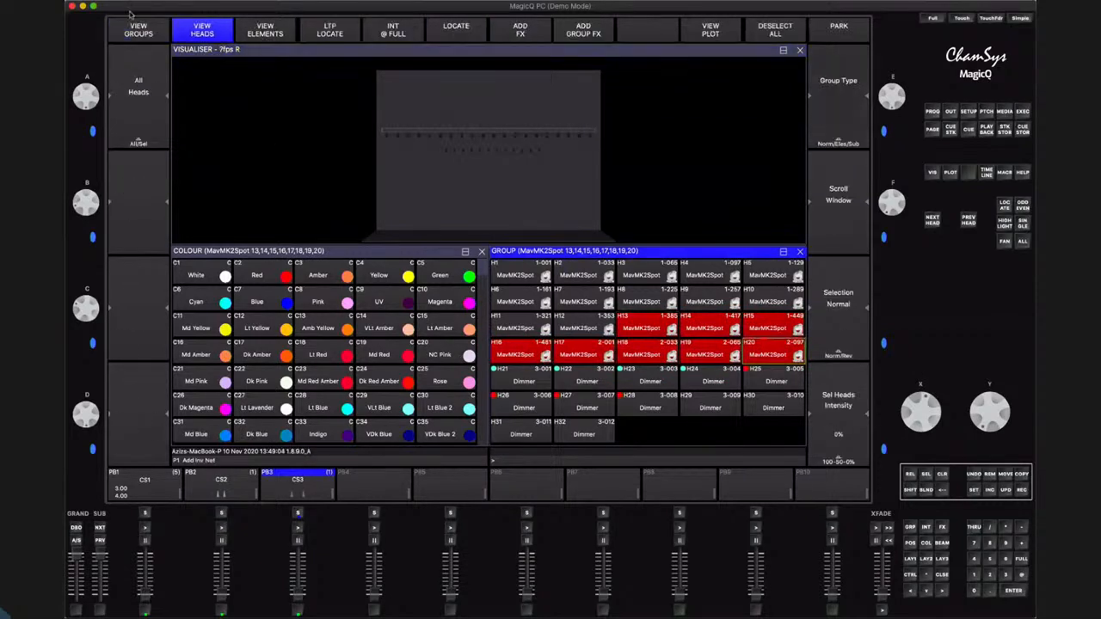
# Add the selected heads 13 to 20 back to the MavMK2Spot group by recording with the Rec Merge option
pyautogui.click(135, 31)
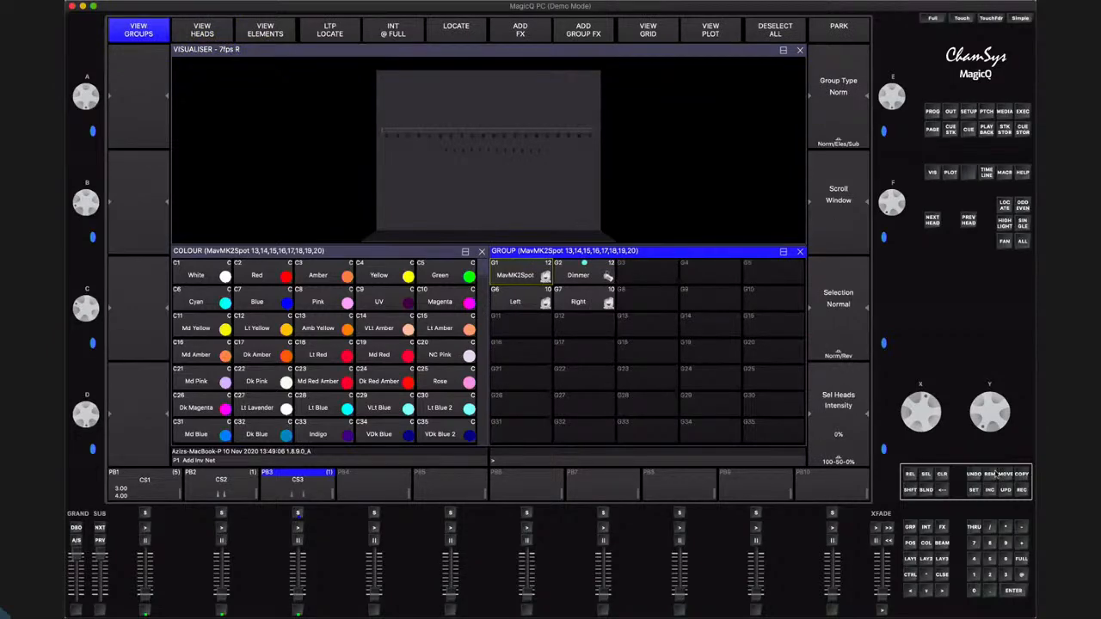
pyautogui.press('shift')
pyautogui.click(1022, 490)
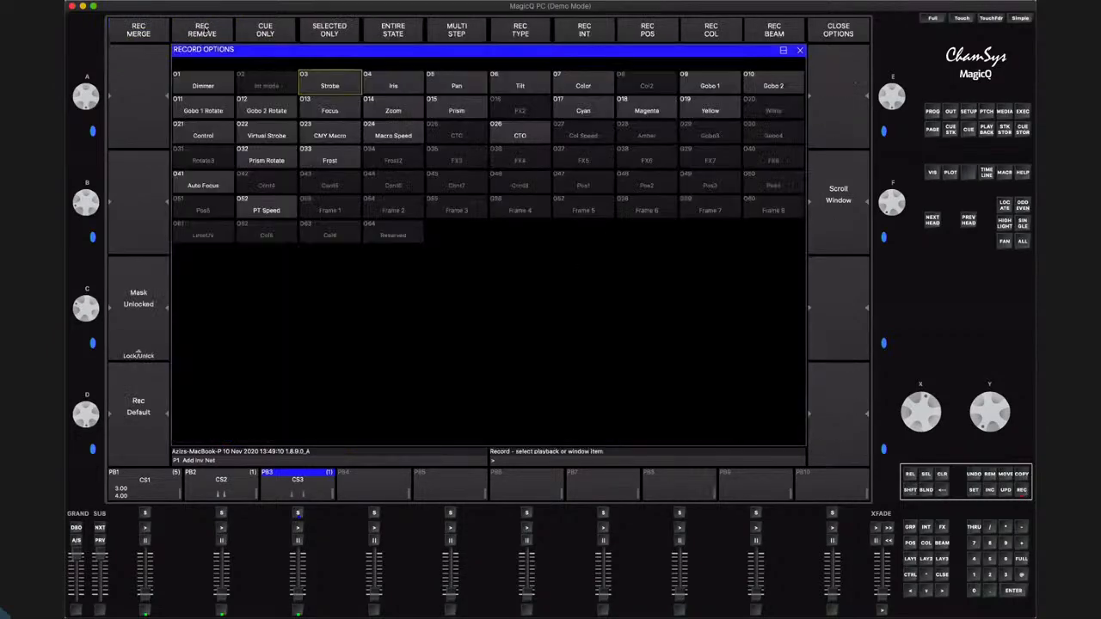
pyautogui.click(139, 31)
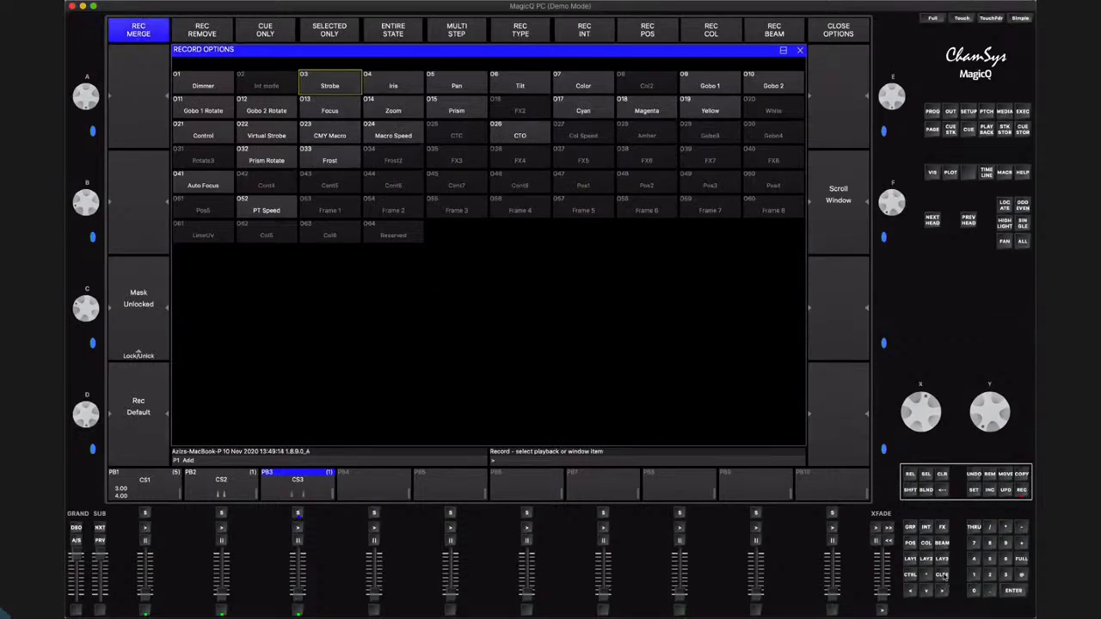
pyautogui.click(942, 576)
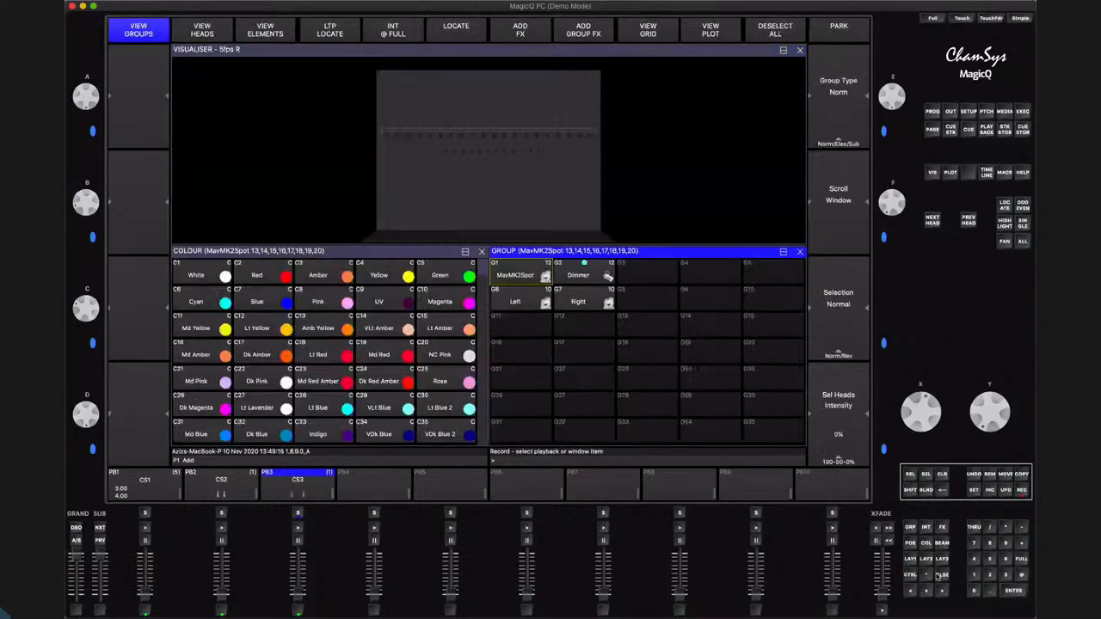
pyautogui.click(530, 271)
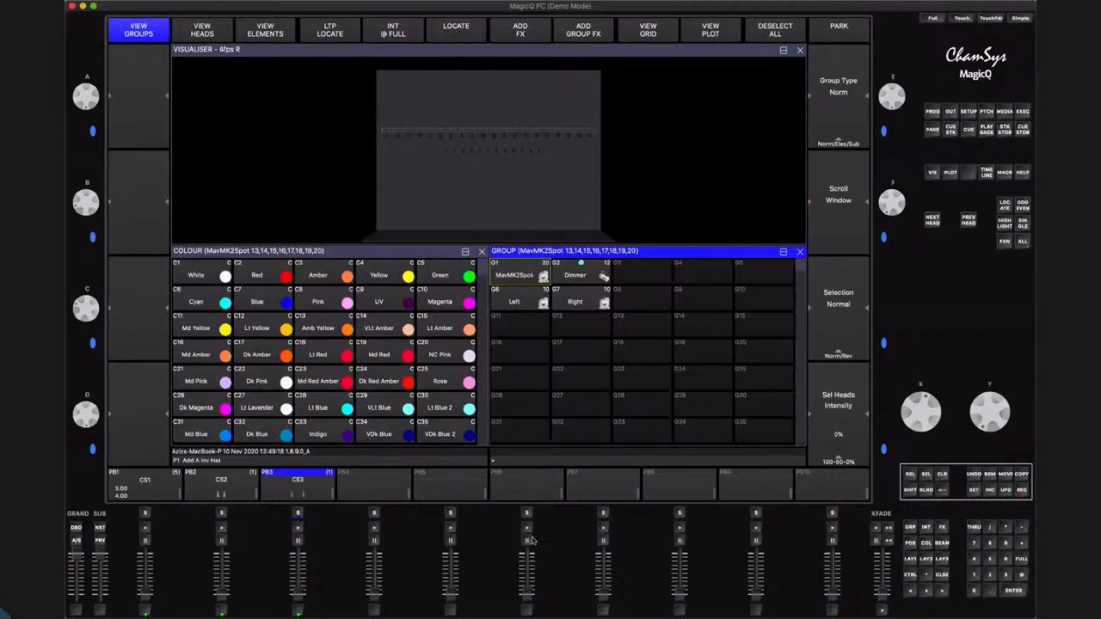
# Run the PB3 chase to check the group FX across the restored MavMK2Spot group, then fade it out
pyautogui.click(298, 479)
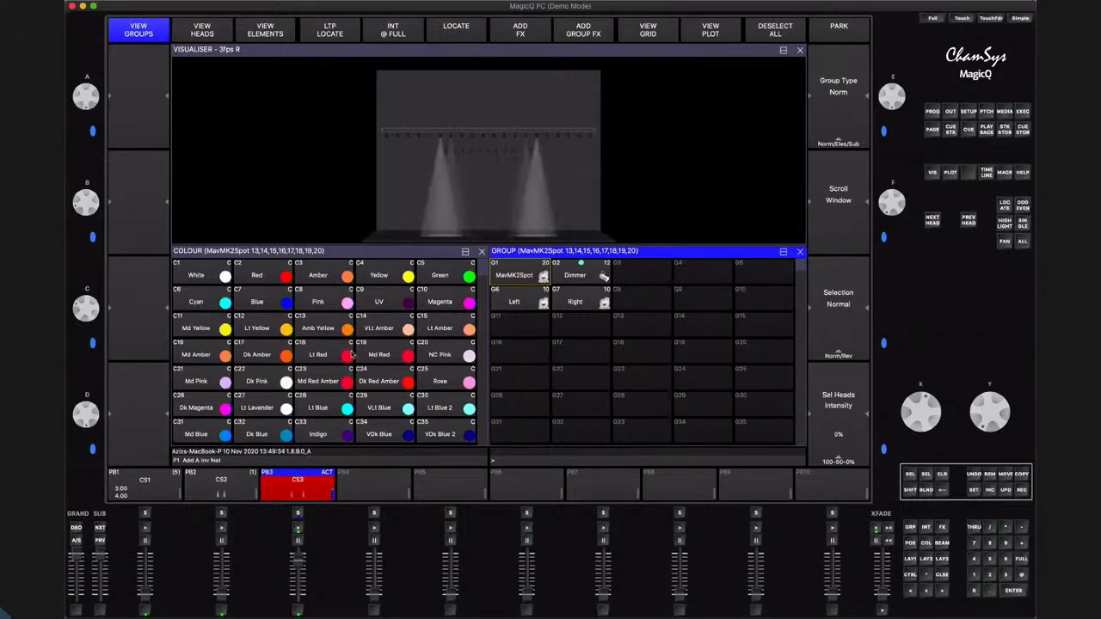
pyautogui.click(553, 199)
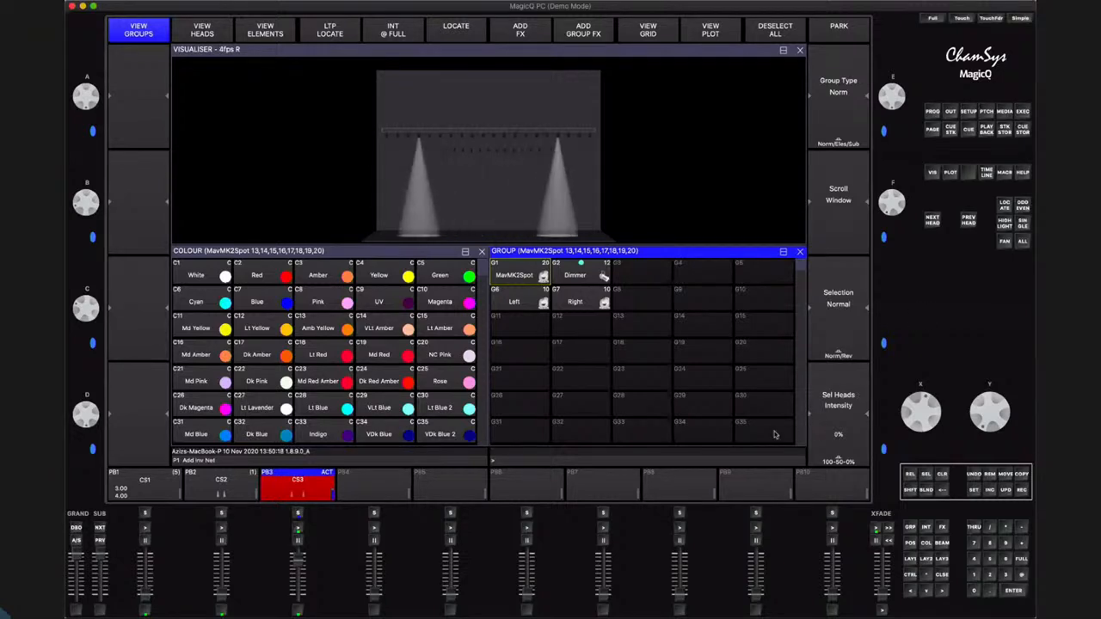
pyautogui.moveTo(299, 559); pyautogui.dragTo(300, 610)
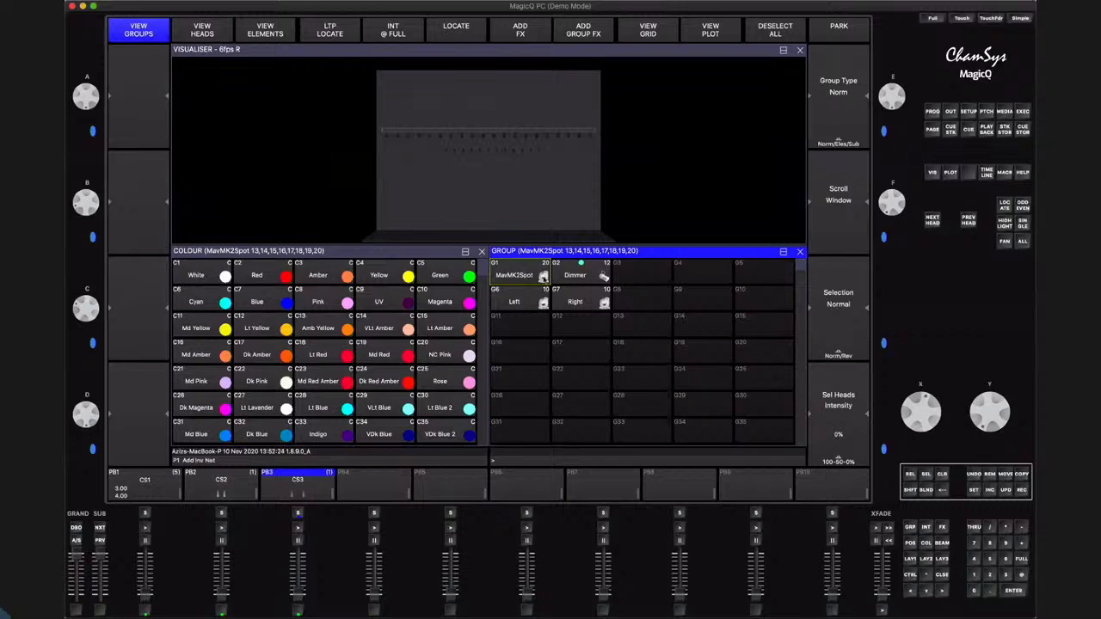
# Select the MavMK2Spot group and apply the Red colour palette to it
pyautogui.click(535, 274)
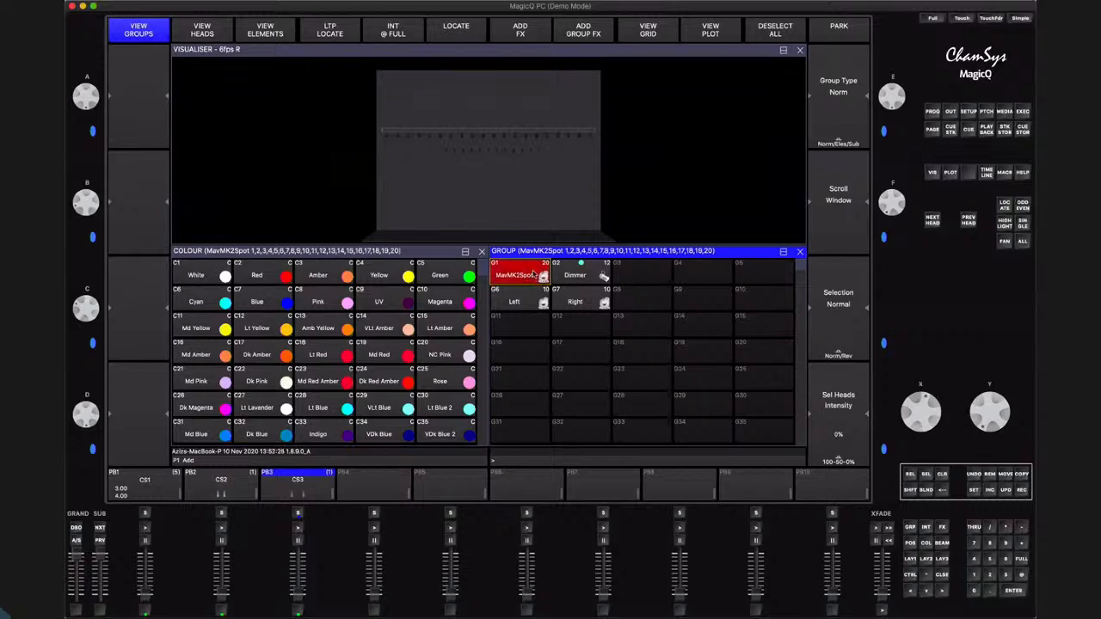
pyautogui.click(278, 277)
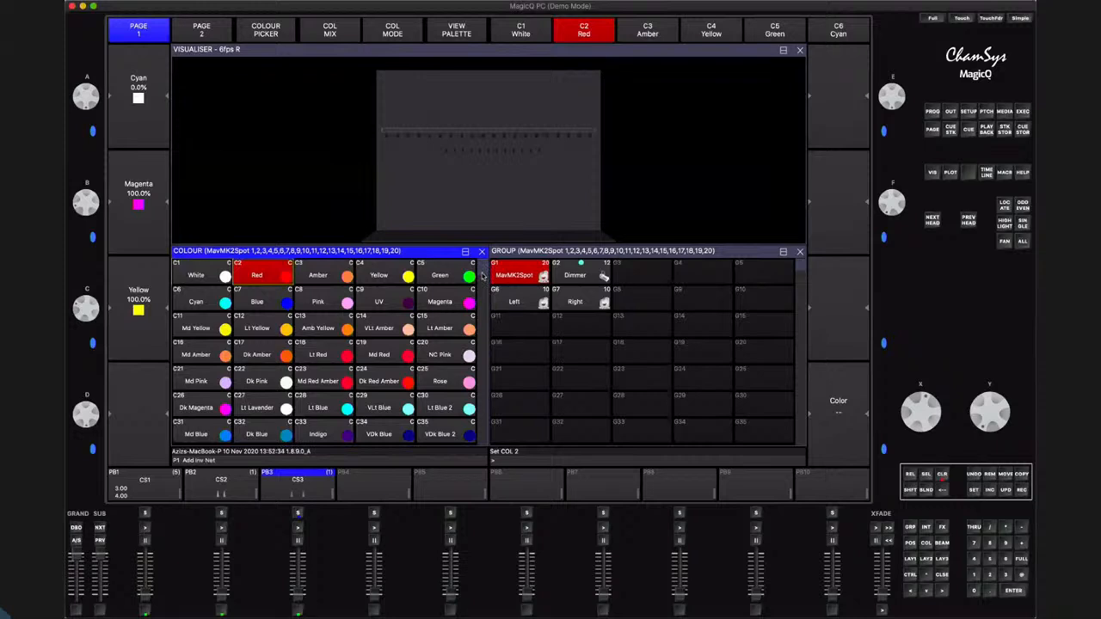
# Check the window size layout without changing it and close the full-size Visualiser to reveal the Colour and Group windows
pyautogui.scroll(-4, 481, 275)
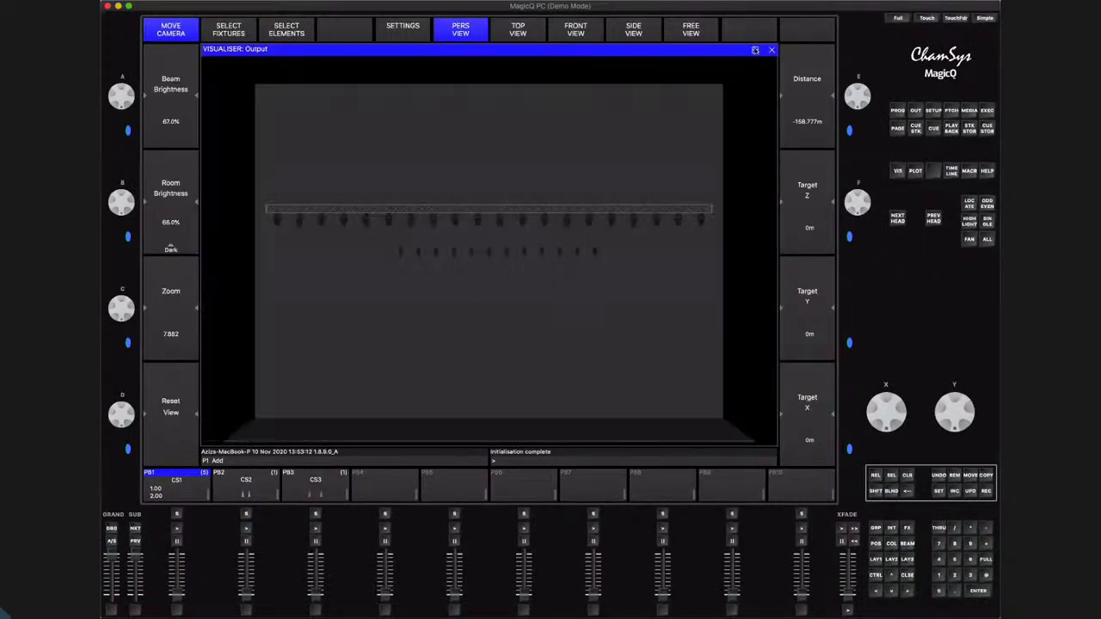
pyautogui.click(755, 51)
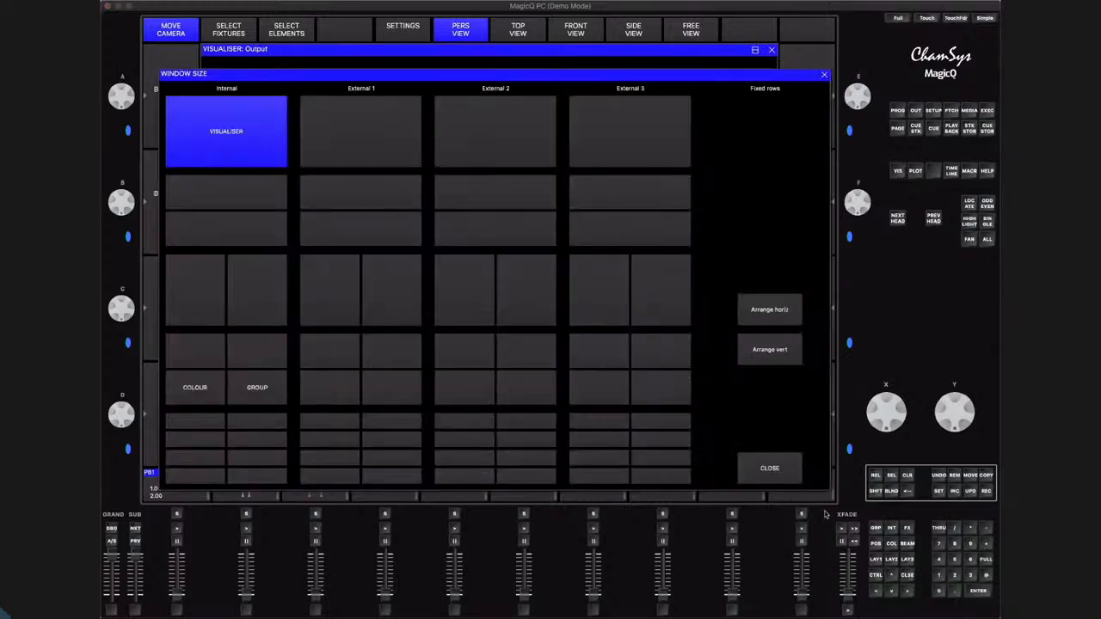
pyautogui.click(771, 467)
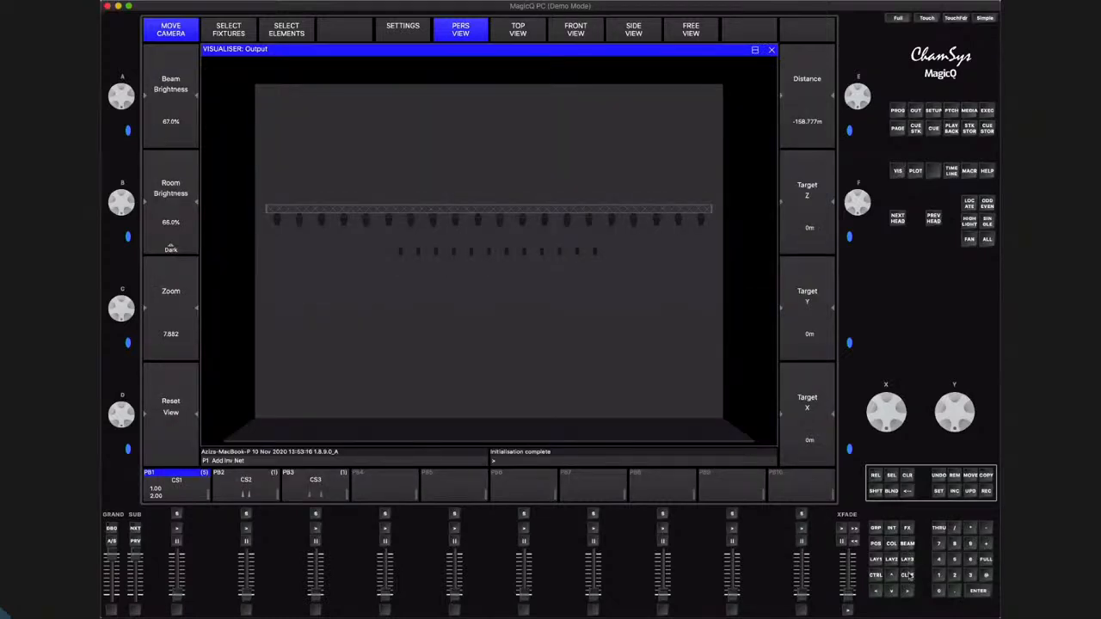
pyautogui.click(907, 575)
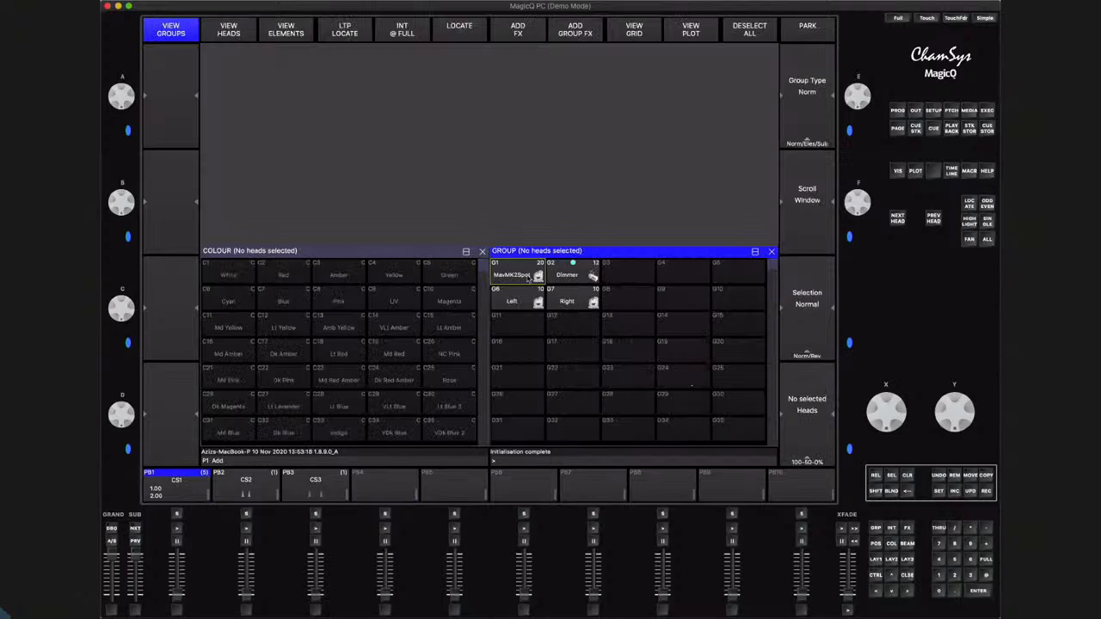
# Select the MavMK2Spot group and mix a pale pink of about 5.5% cyan, 24.3% magenta and 18.8% yellow
pyautogui.click(529, 277)
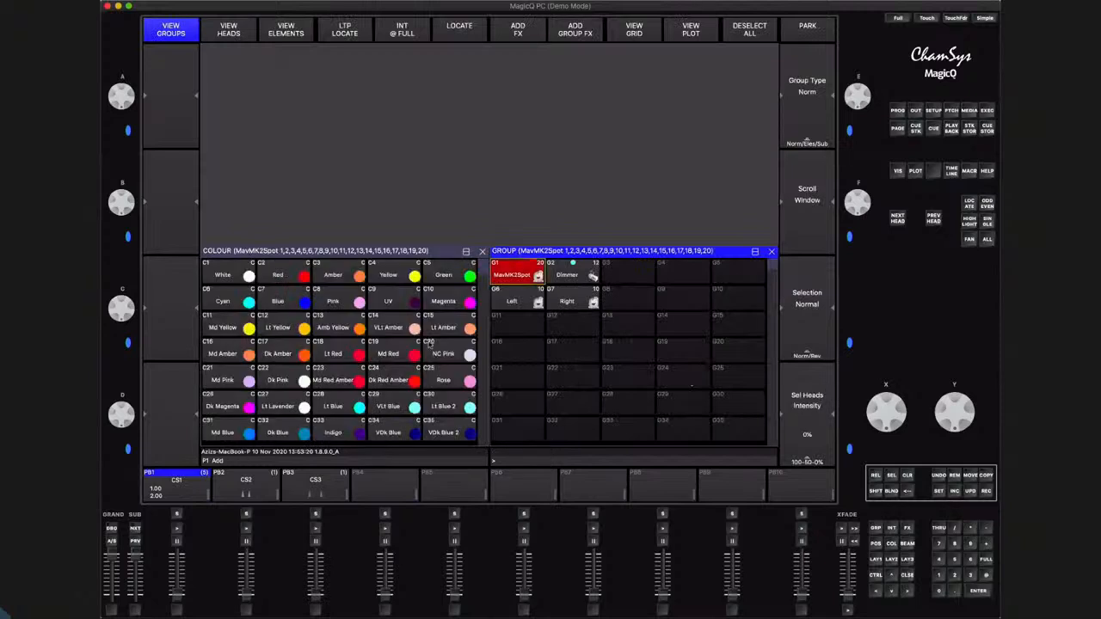
pyautogui.click(893, 545)
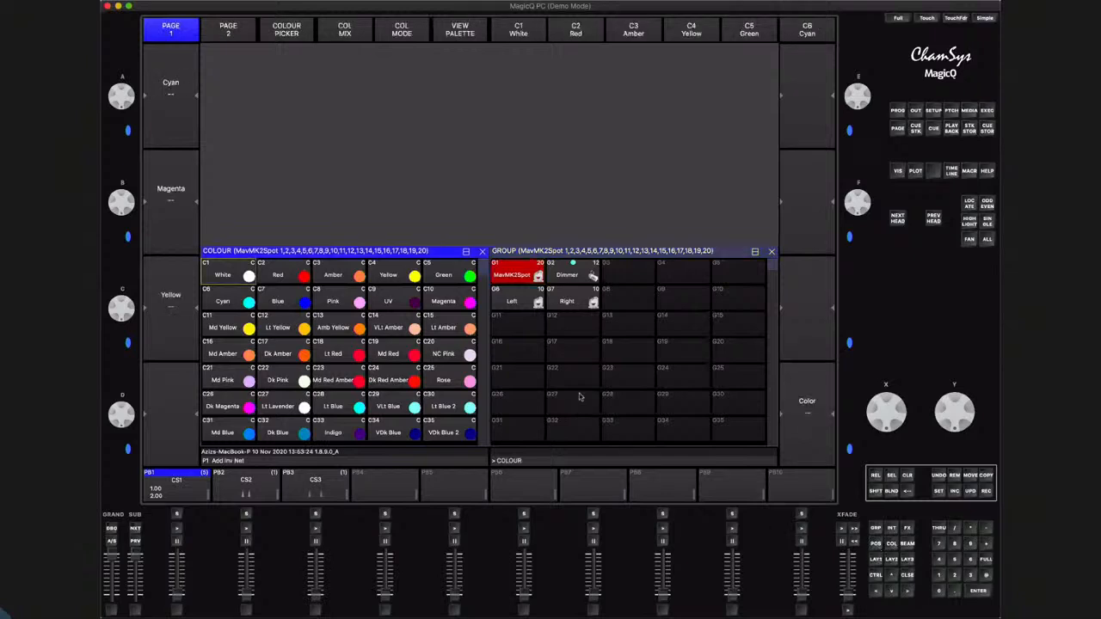
pyautogui.moveTo(124, 205); pyautogui.dragTo(131, 276)
pyautogui.moveTo(124, 314); pyautogui.dragTo(127, 378)
pyautogui.moveTo(125, 115); pyautogui.dragTo(124, 93)
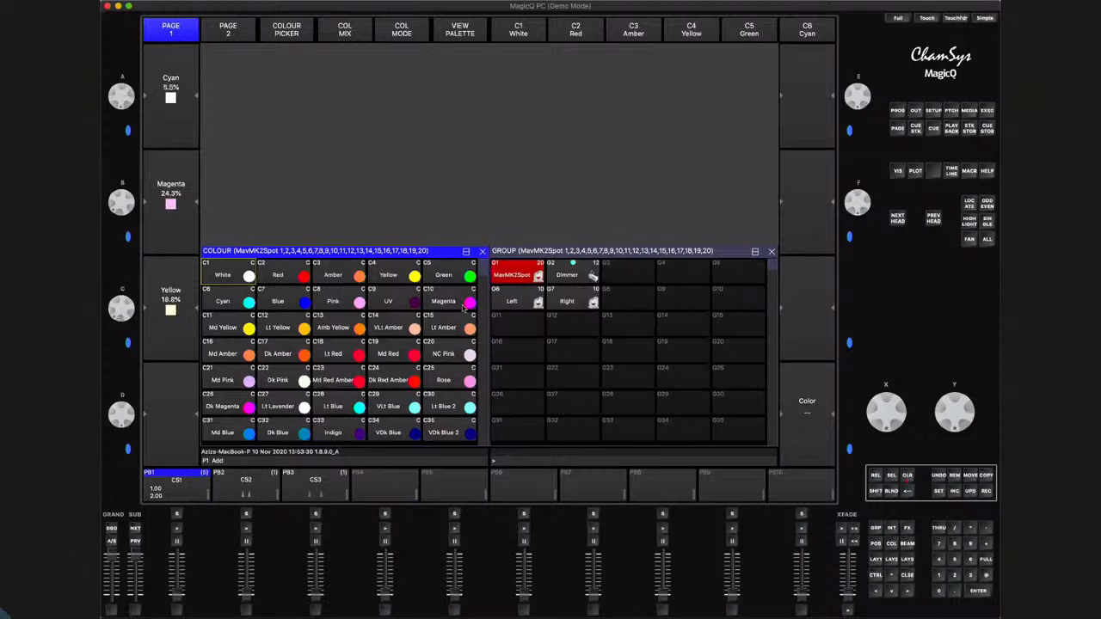
# Record the mixed colour into empty colour palette slot C41 and name it Soft 1
pyautogui.press('Down')
pyautogui.press('Down')
pyautogui.press('Down')
pyautogui.press('Down')
pyautogui.press('Down')
pyautogui.press('Down')
pyautogui.press('Down')
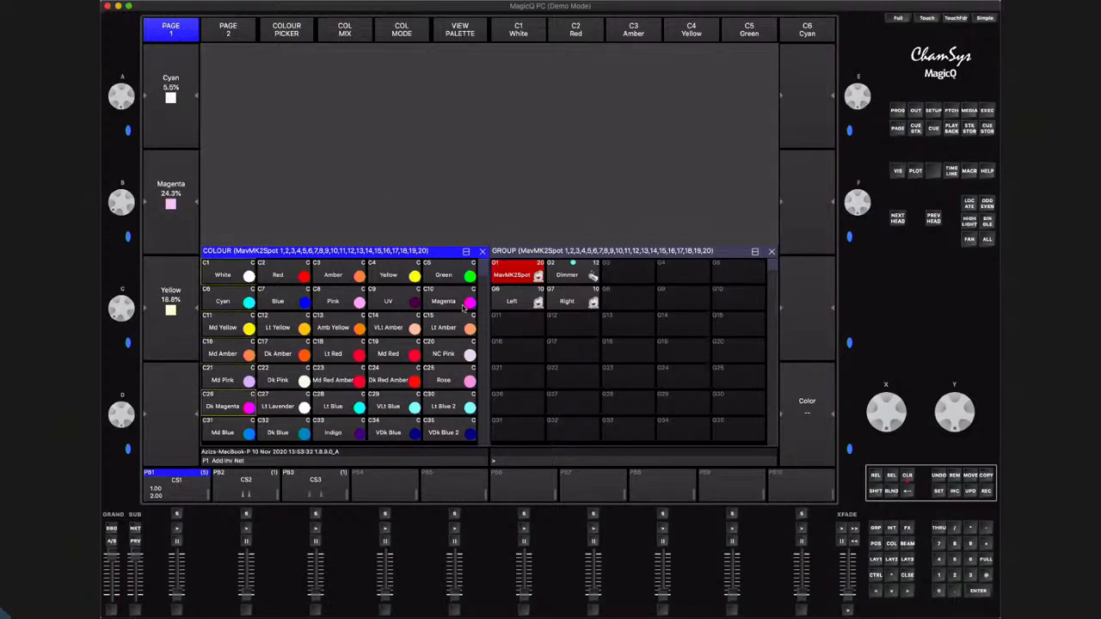
pyautogui.click(986, 494)
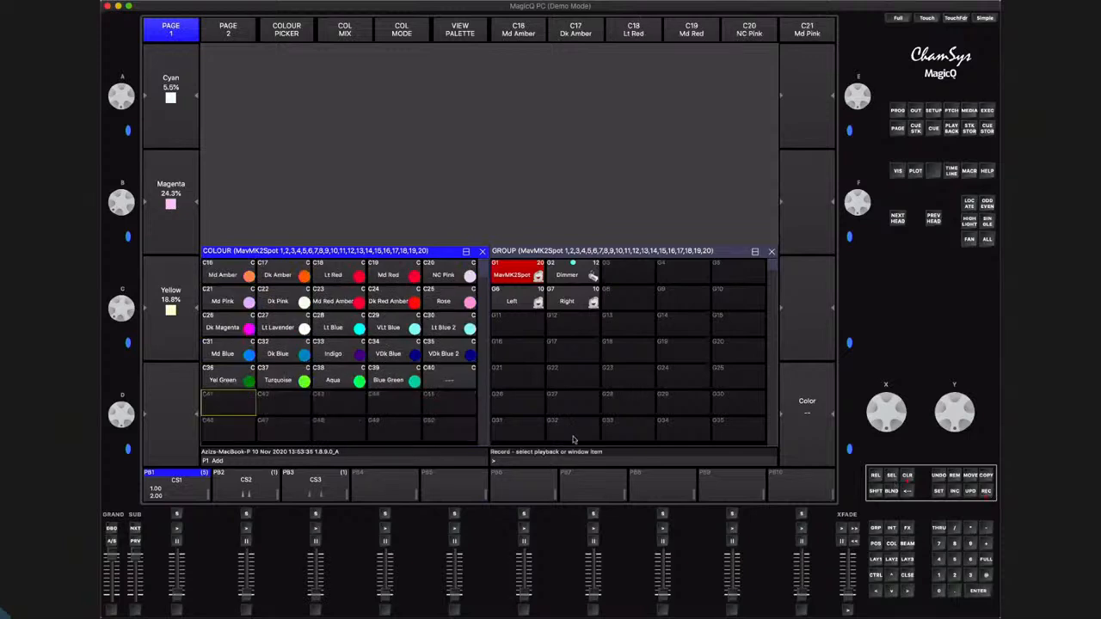
pyautogui.click(225, 404)
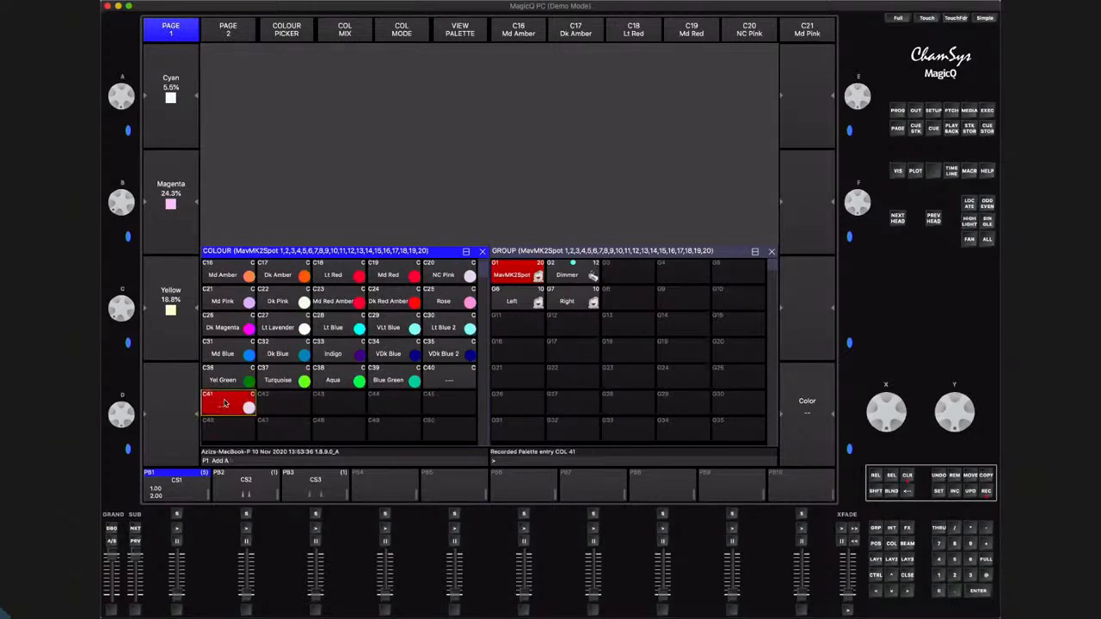
pyautogui.click(939, 490)
pyautogui.click(215, 409)
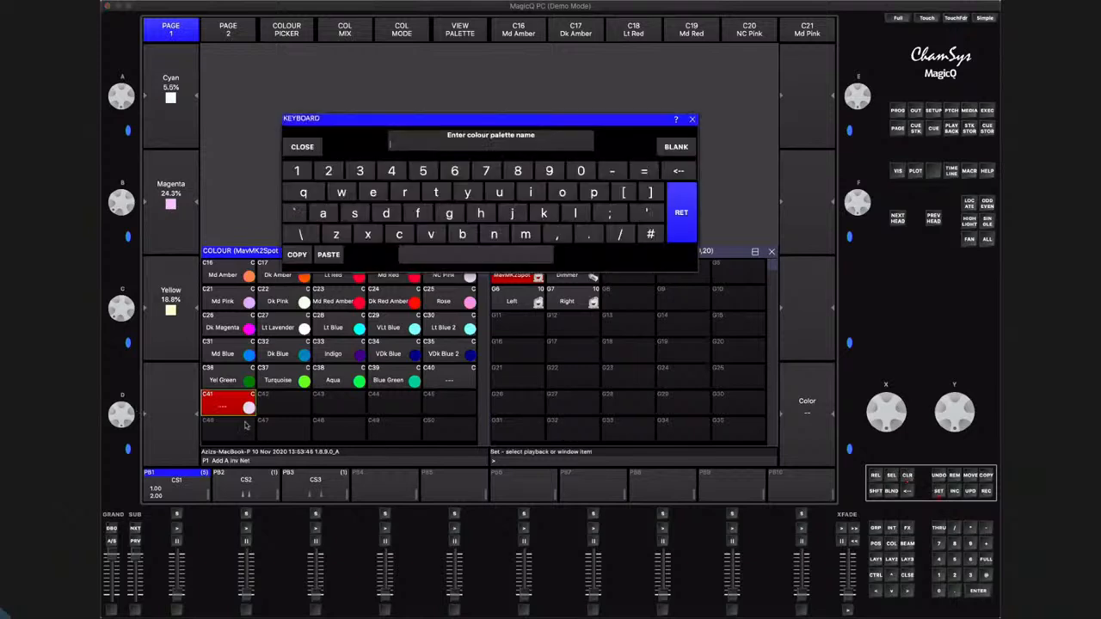
pyautogui.write('Soft 1')
pyautogui.press('Return')
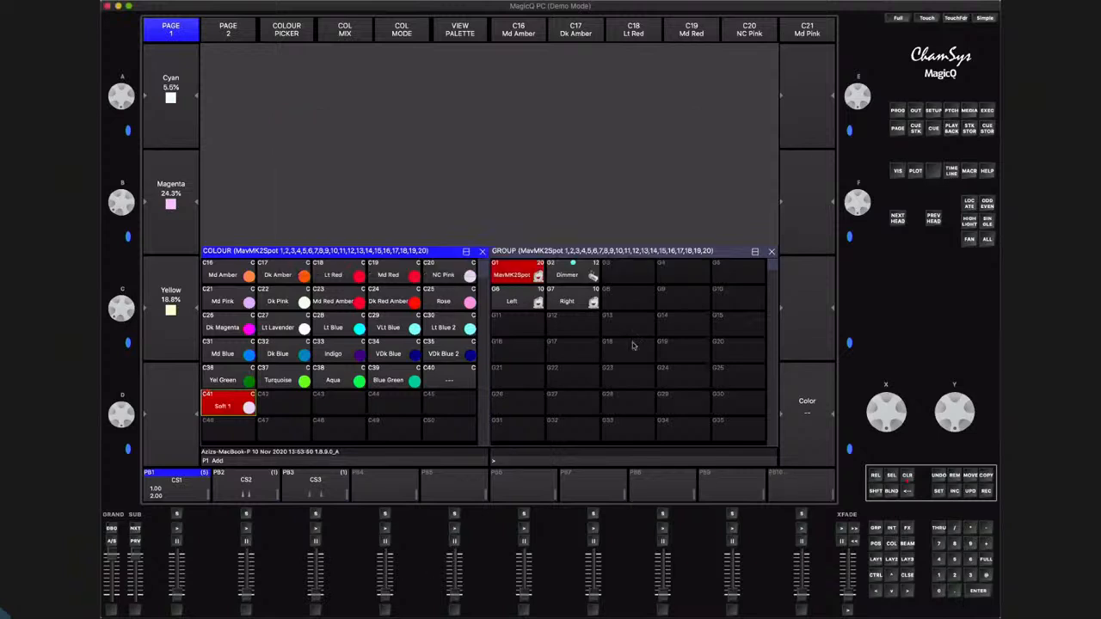
# Mix a stronger pink on the selected heads with 0% cyan and about 50.2% magenta and 38.0% yellow
pyautogui.moveTo(125, 196); pyautogui.dragTo(129, 221)
pyautogui.moveTo(123, 303); pyautogui.dragTo(127, 327)
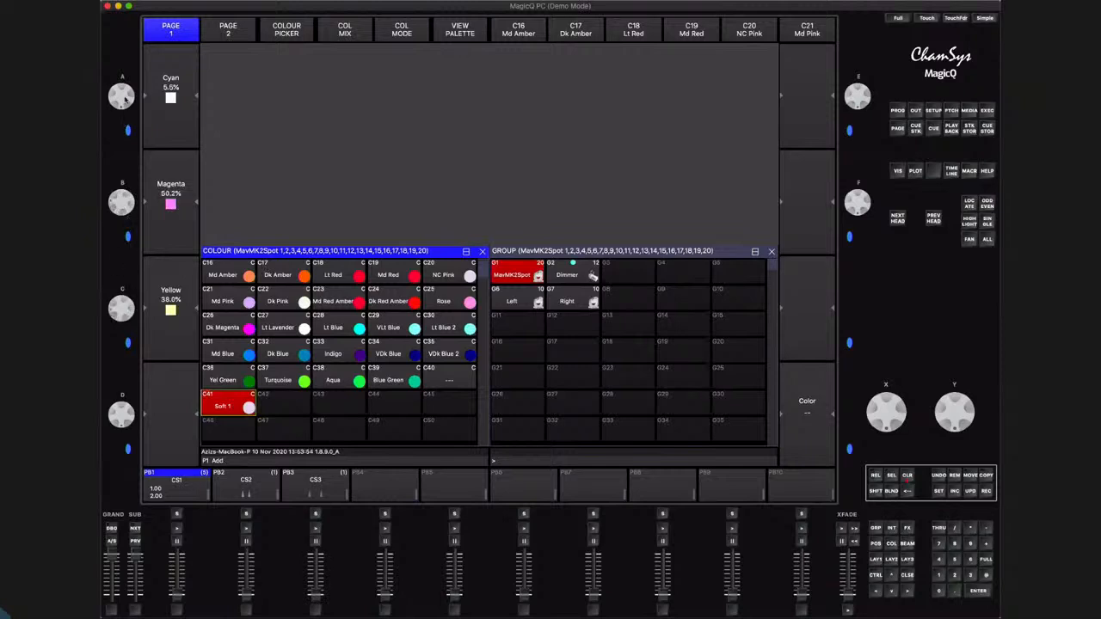
pyautogui.moveTo(123, 57); pyautogui.dragTo(123, 50)
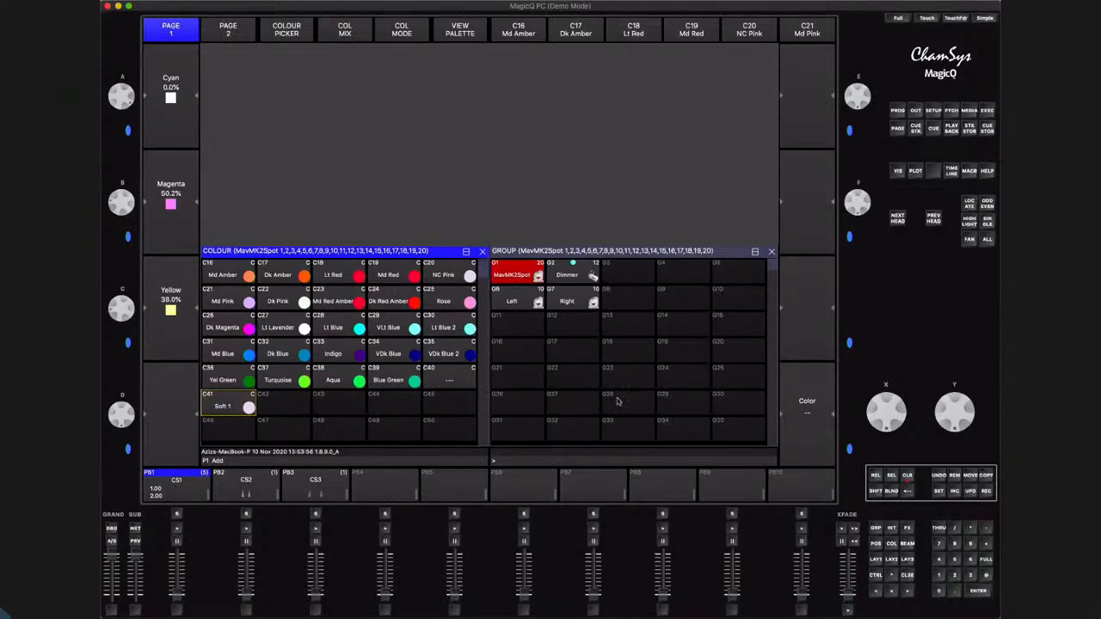
# Record the new mix into colour palette slot C42 as Soft 2 and clear the programmer
pyautogui.click(987, 491)
pyautogui.click(297, 405)
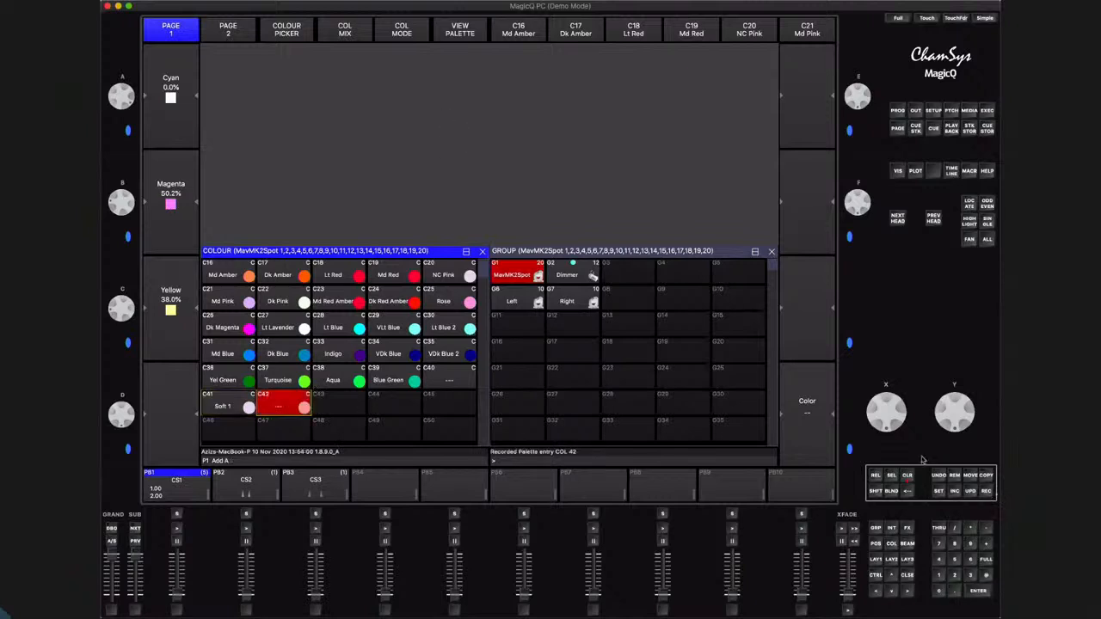
pyautogui.click(938, 491)
pyautogui.write('Soft 2')
pyautogui.press('Return')
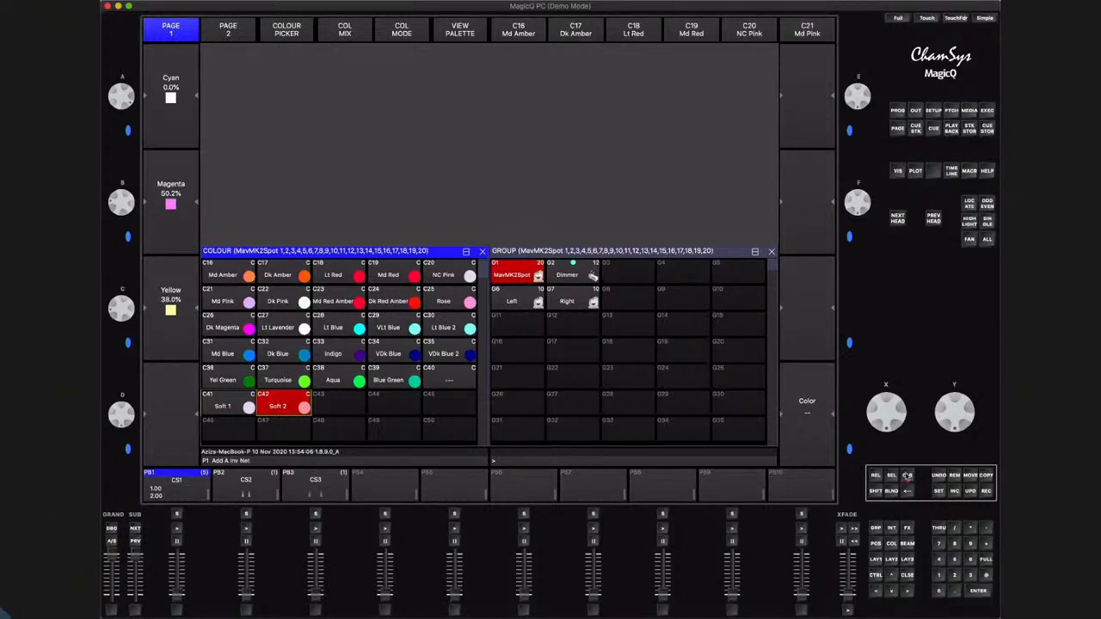
pyautogui.click(907, 476)
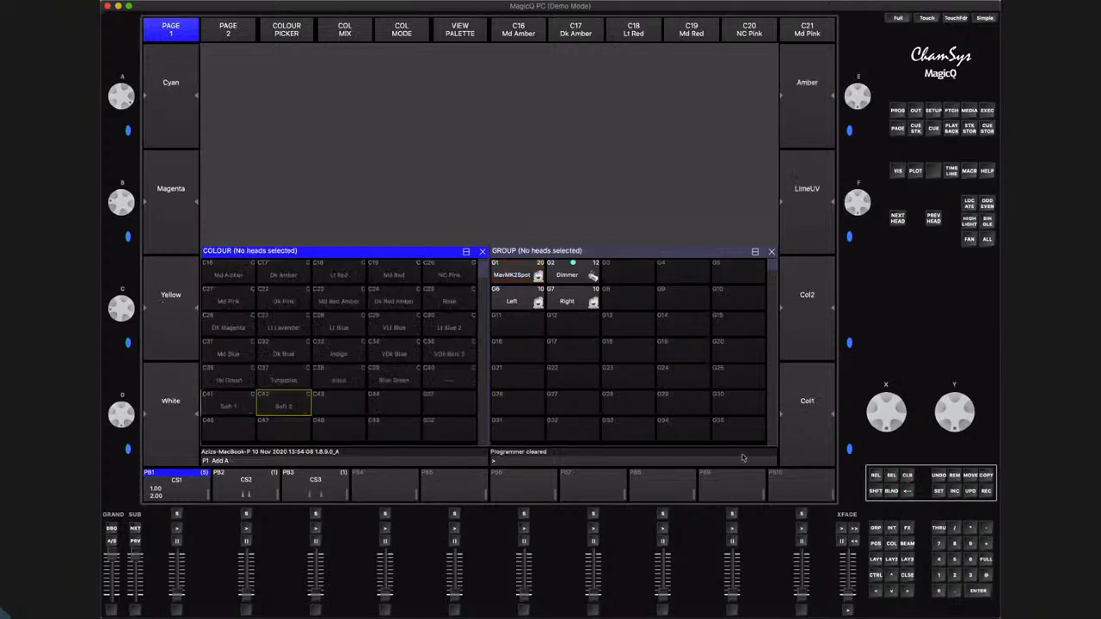
# Reopen the Visualiser and size it to the upper half of the internal display, above the Colour and Group windows
pyautogui.click(512, 274)
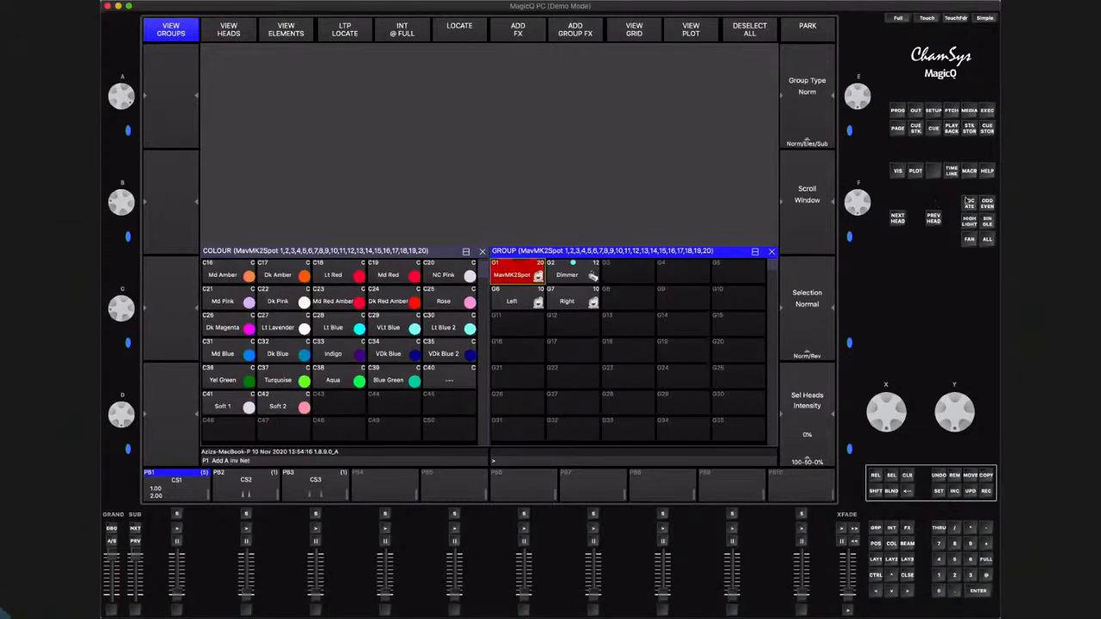
pyautogui.click(898, 171)
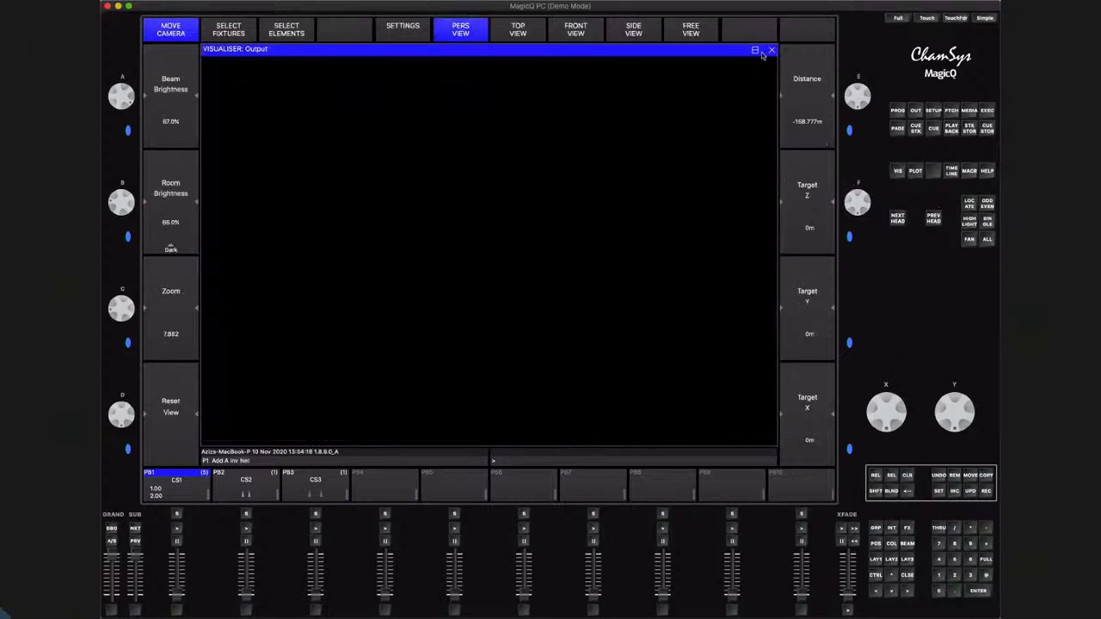
pyautogui.click(754, 50)
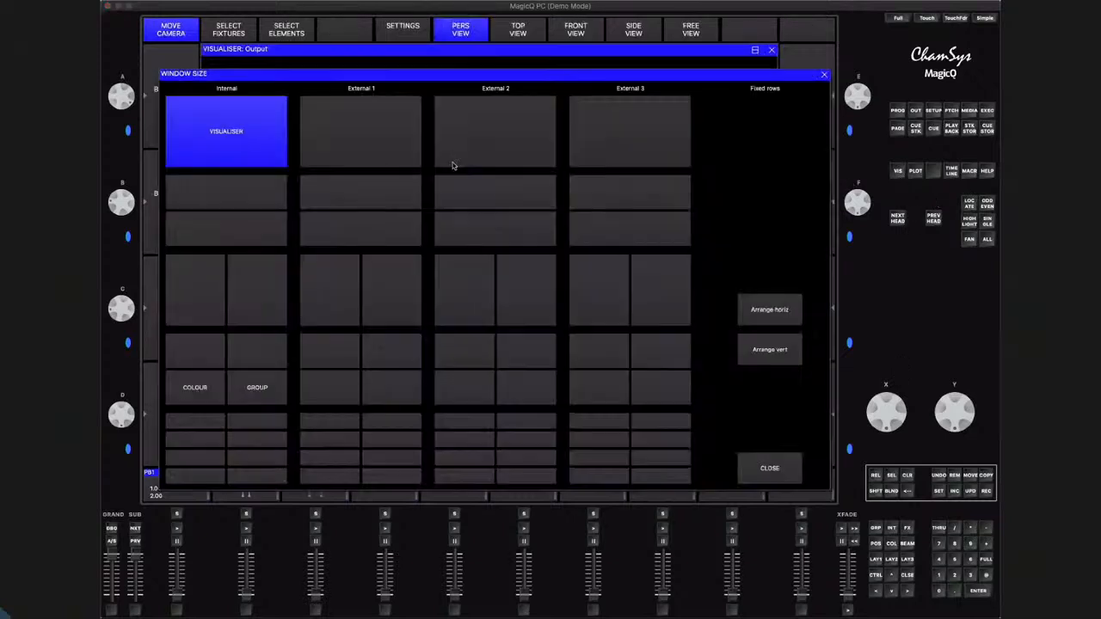
pyautogui.click(253, 198)
# Try the Soft 1 palette on the MavMK2Spot group at full intensity and clear the programmer
pyautogui.click(521, 274)
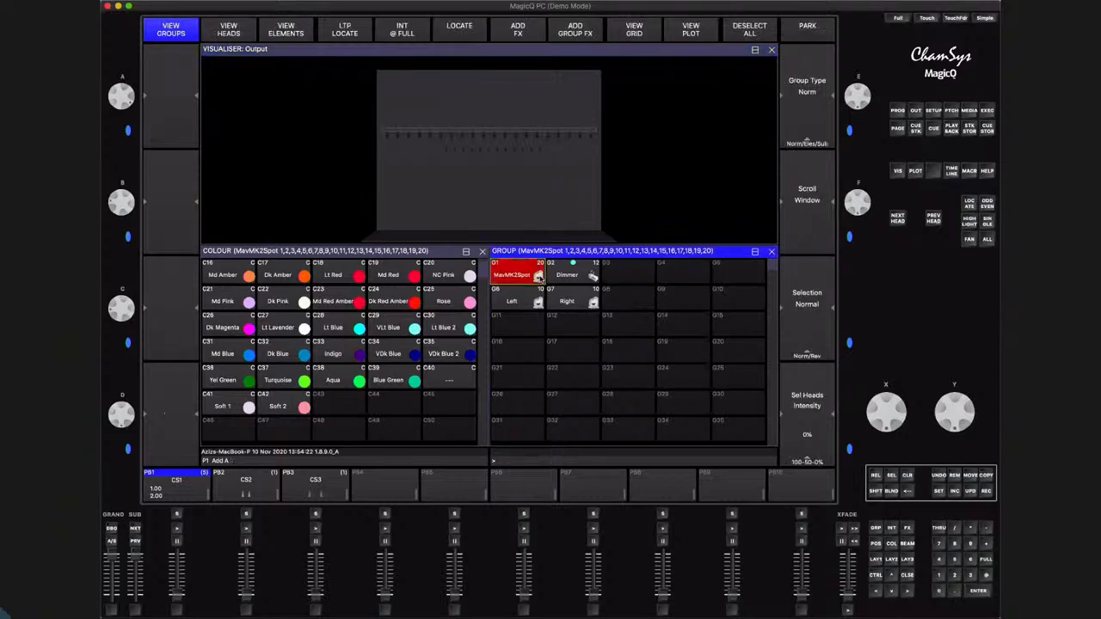
pyautogui.click(986, 559)
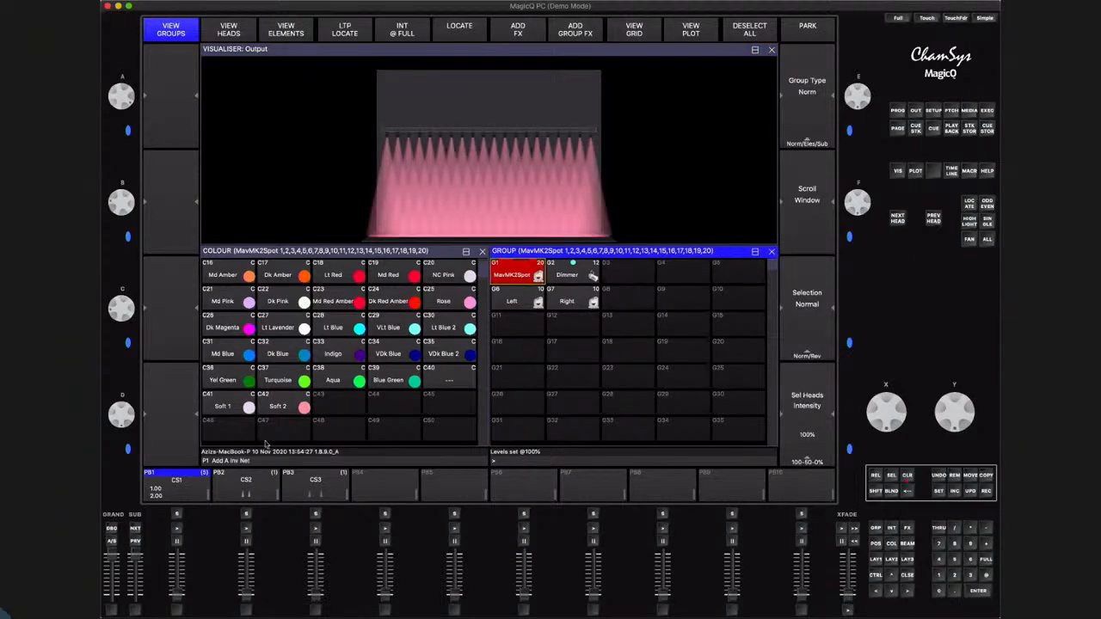
pyautogui.click(235, 402)
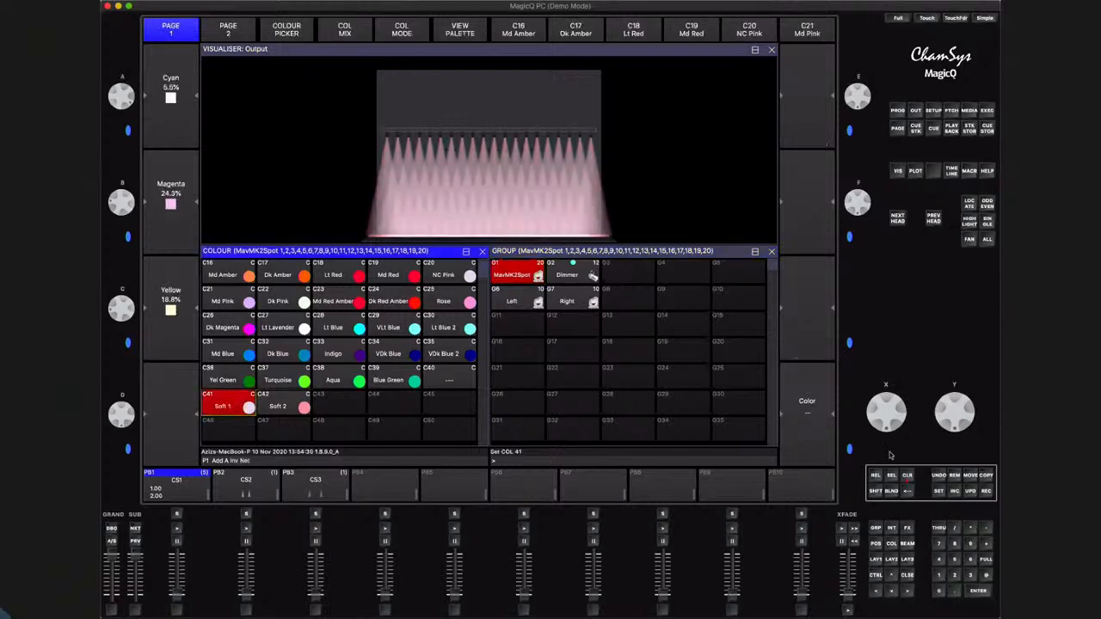
pyautogui.click(910, 477)
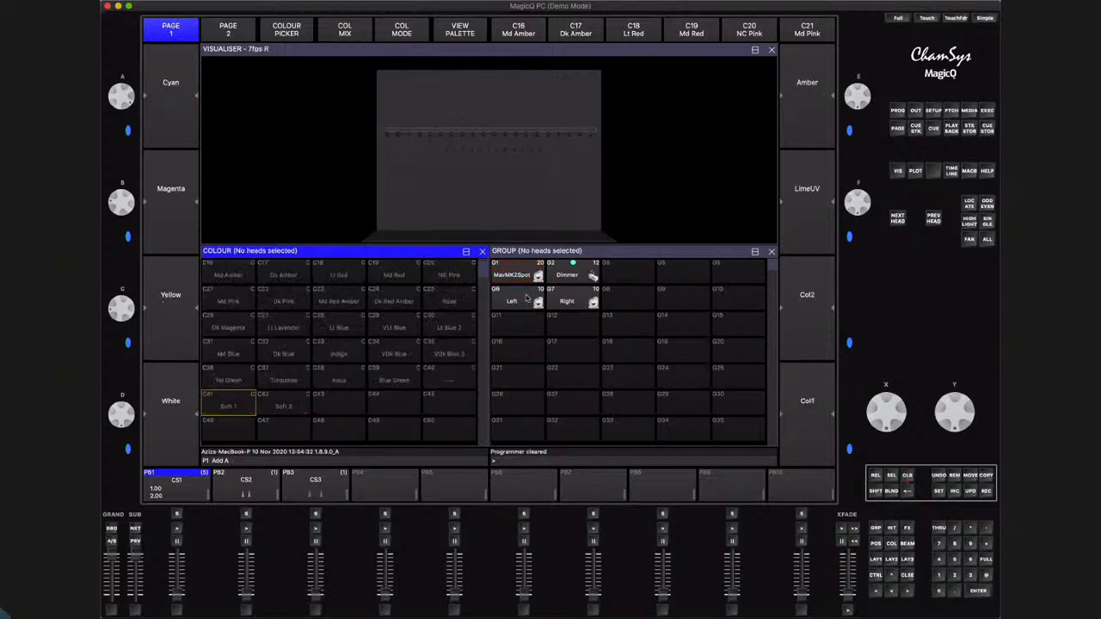
# Locate the Left group, apply the Soft 1 palette, record the look as a cue on PB5 and clear the programmer
pyautogui.click(521, 300)
pyautogui.click(969, 203)
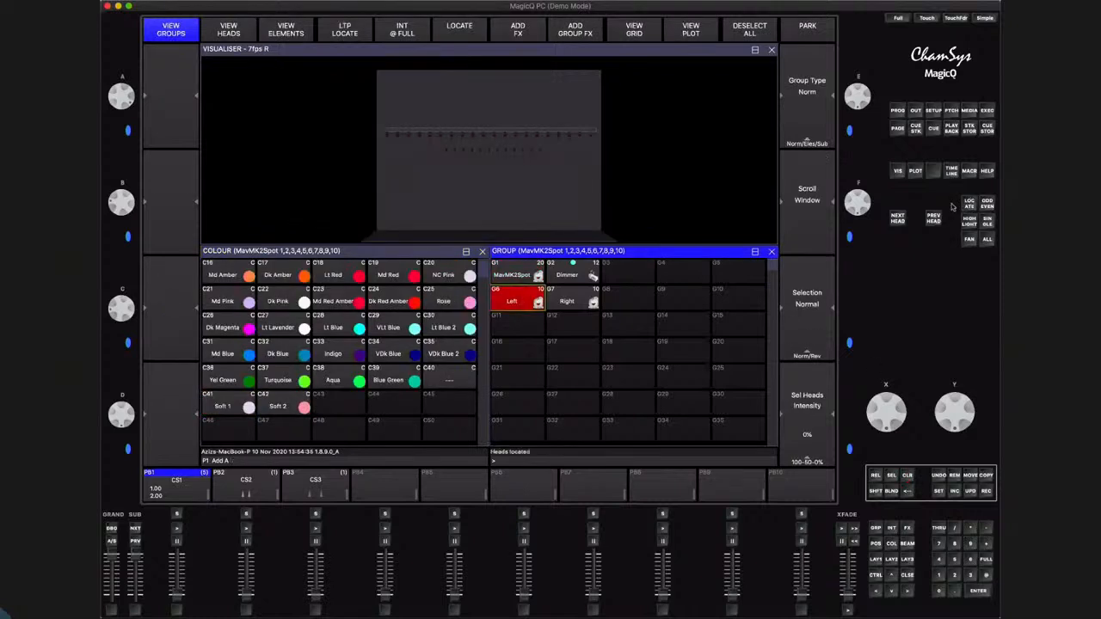
pyautogui.click(222, 408)
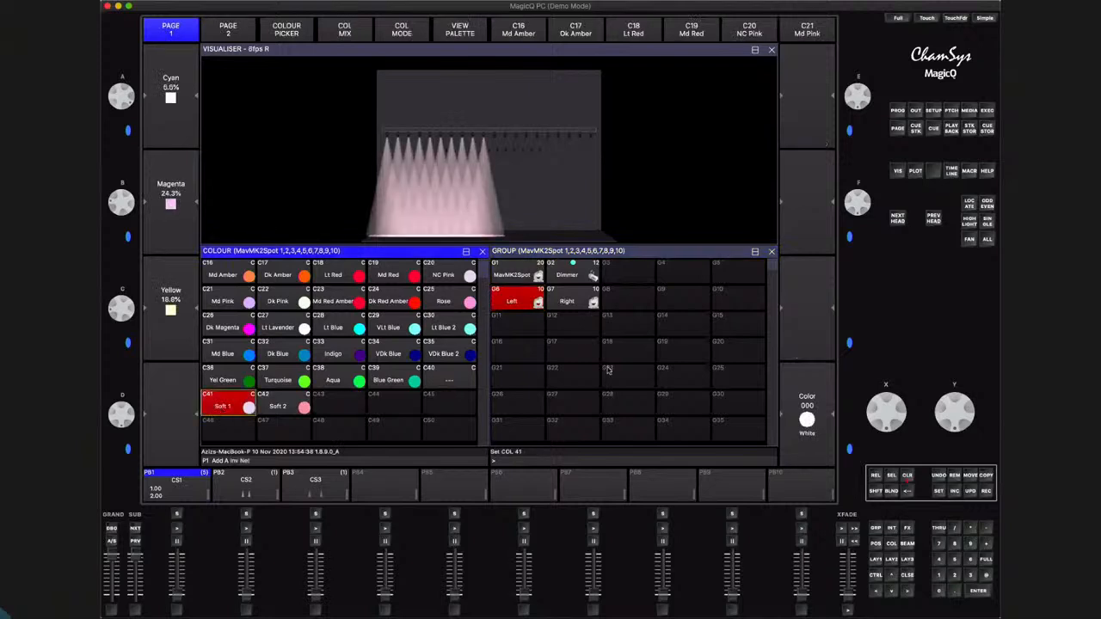
pyautogui.click(988, 492)
pyautogui.click(454, 514)
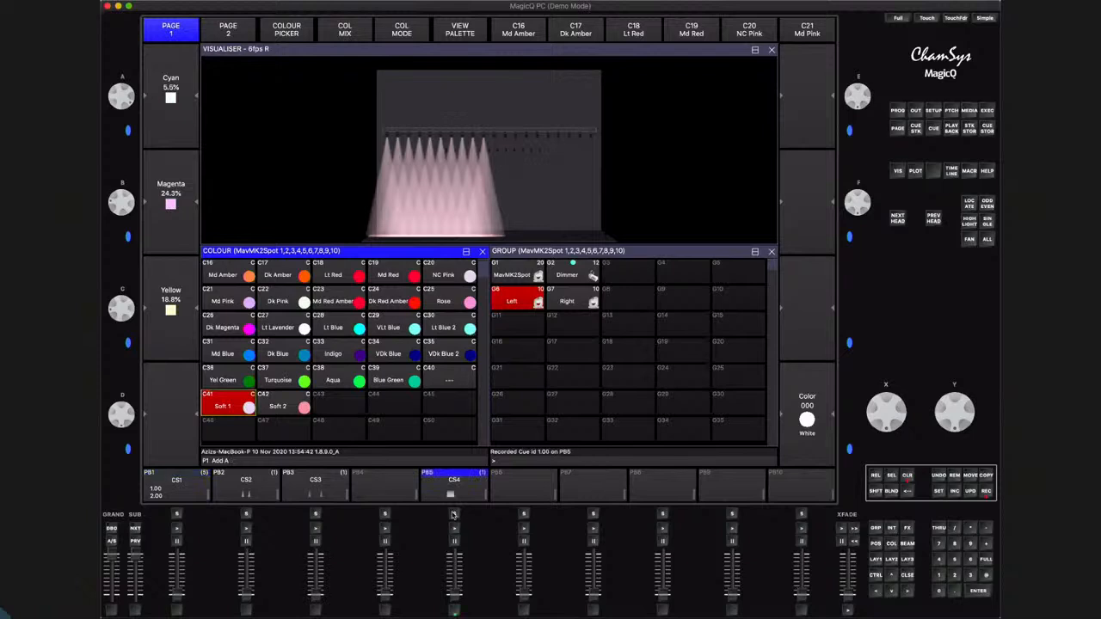
pyautogui.click(908, 478)
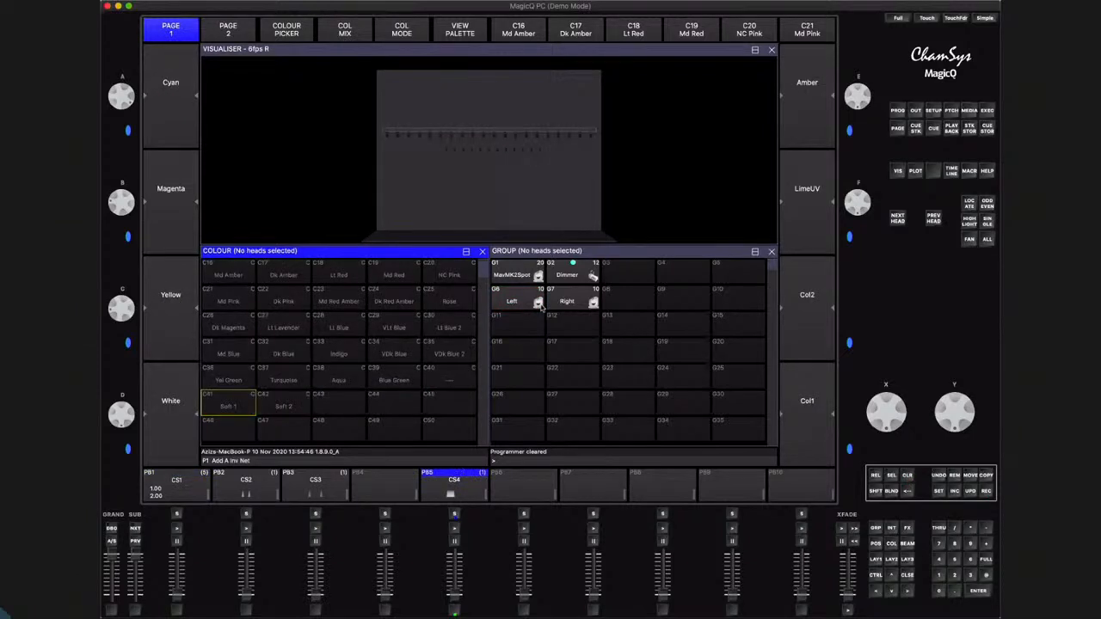
# Locate the Right group, apply the Soft 2 palette, record it as the second cue on PB5 and clear the programmer
pyautogui.click(572, 299)
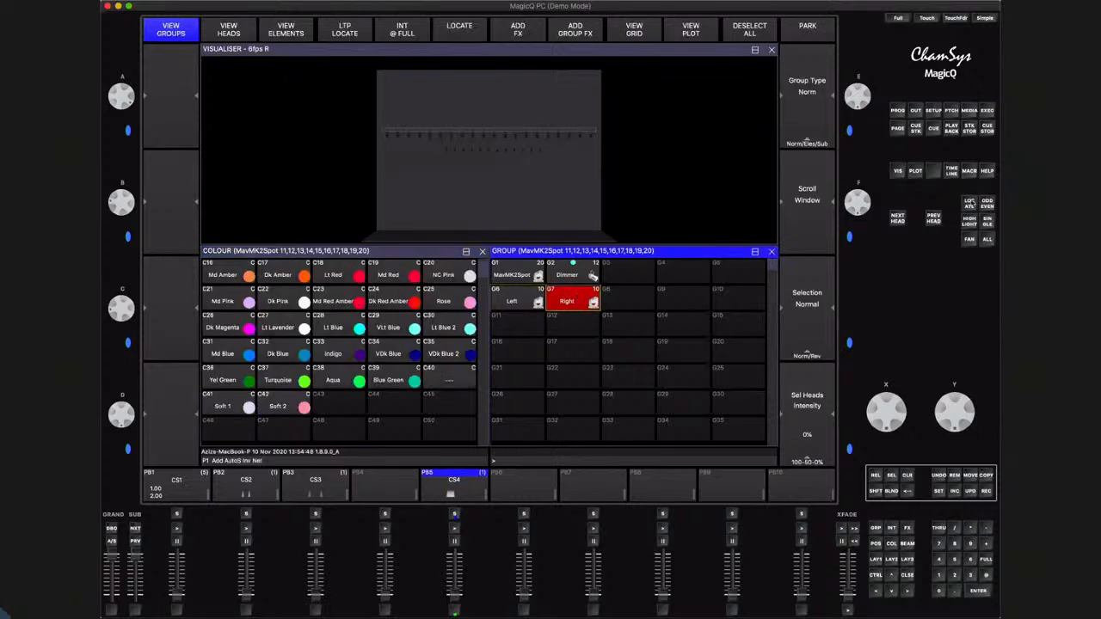
pyautogui.click(286, 408)
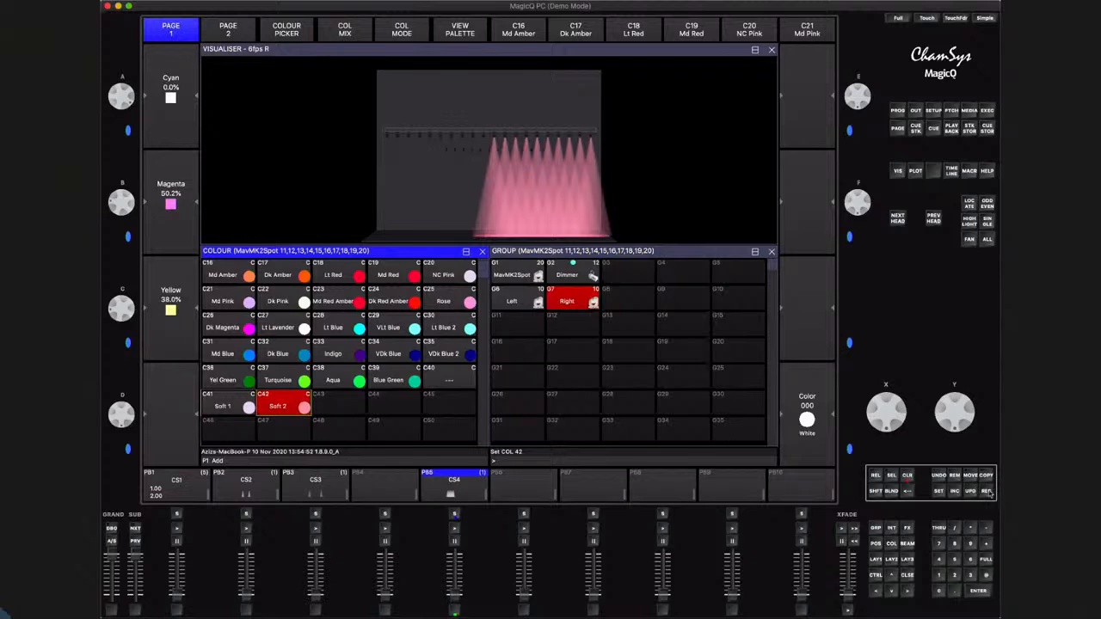
pyautogui.click(987, 491)
pyautogui.click(455, 514)
pyautogui.click(907, 476)
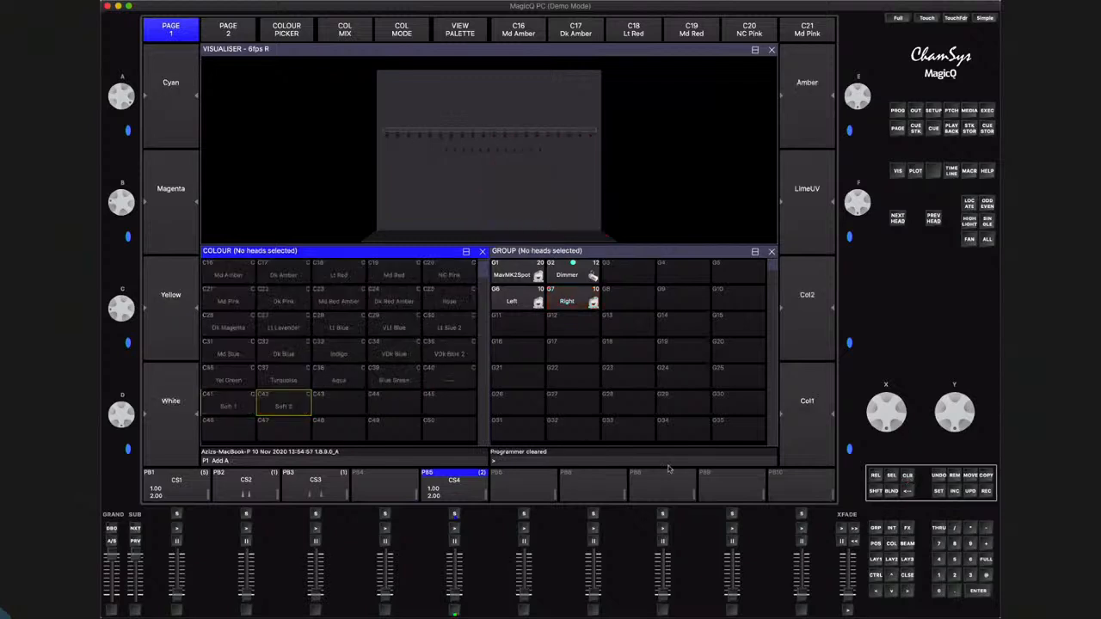
# Bring the Left and Right groups to full, applying the Soft 1 palette to Left and Soft 2 to Right
pyautogui.click(512, 301)
pyautogui.click(567, 301)
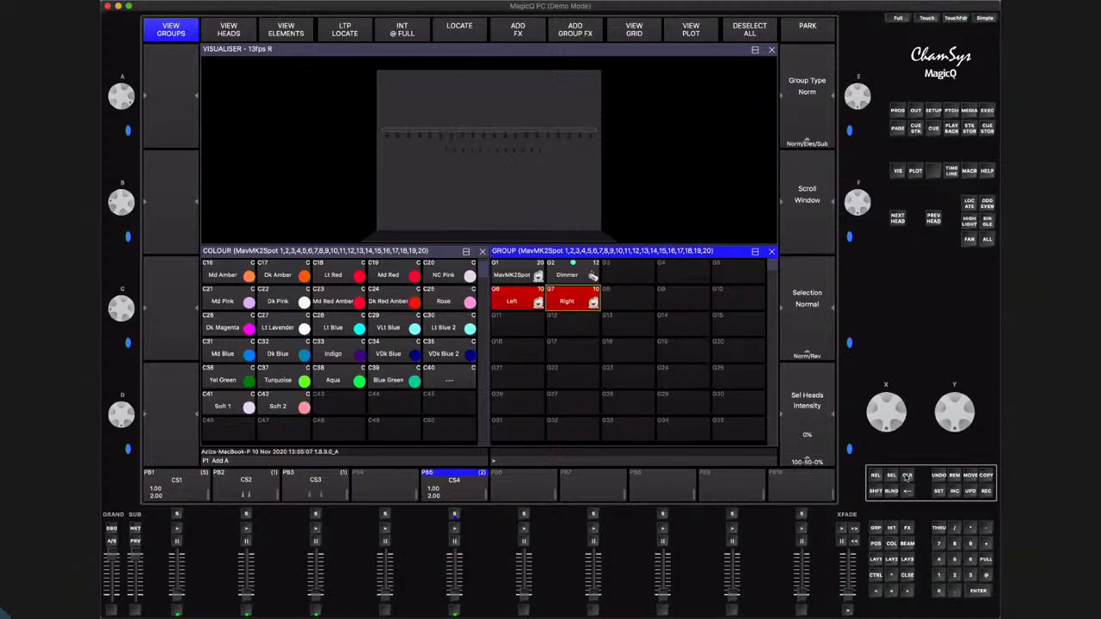
pyautogui.click(986, 559)
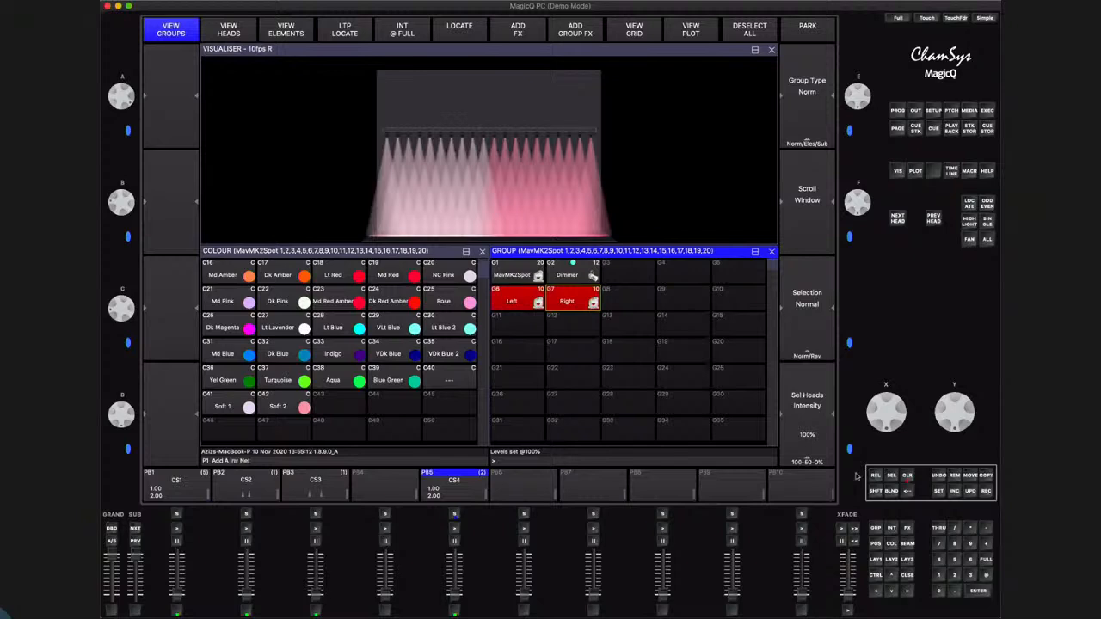
pyautogui.click(512, 303)
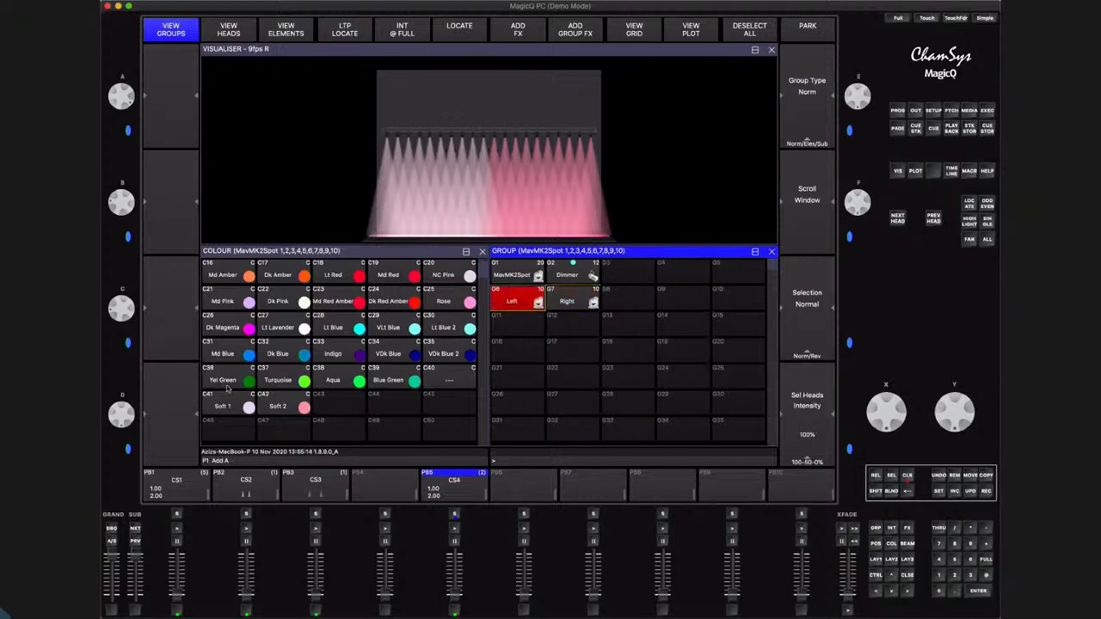
pyautogui.click(568, 302)
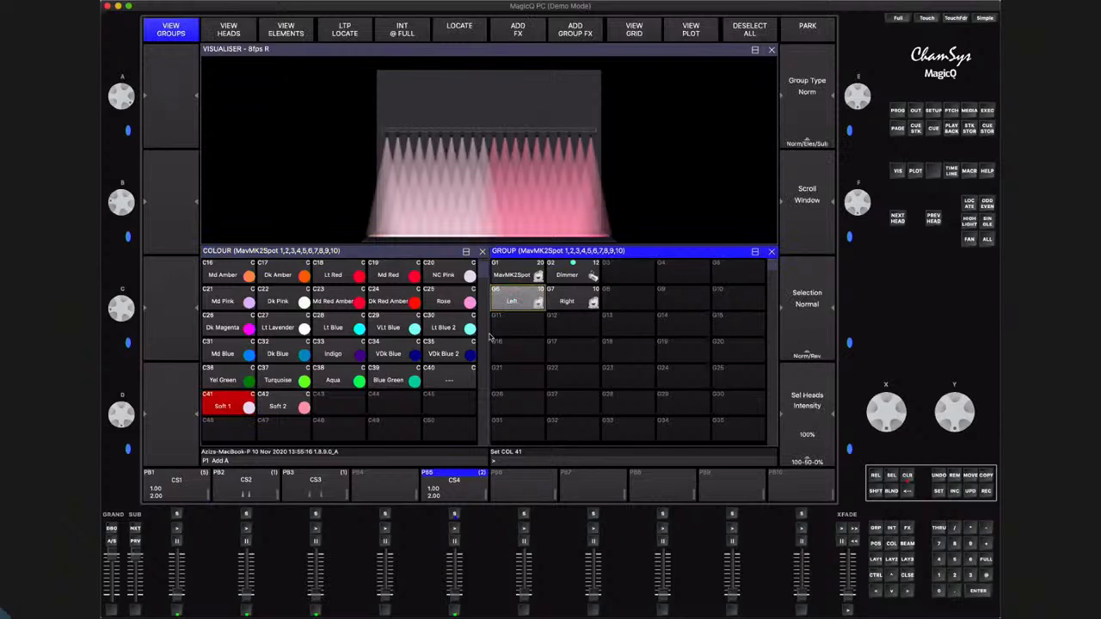
pyautogui.click(273, 406)
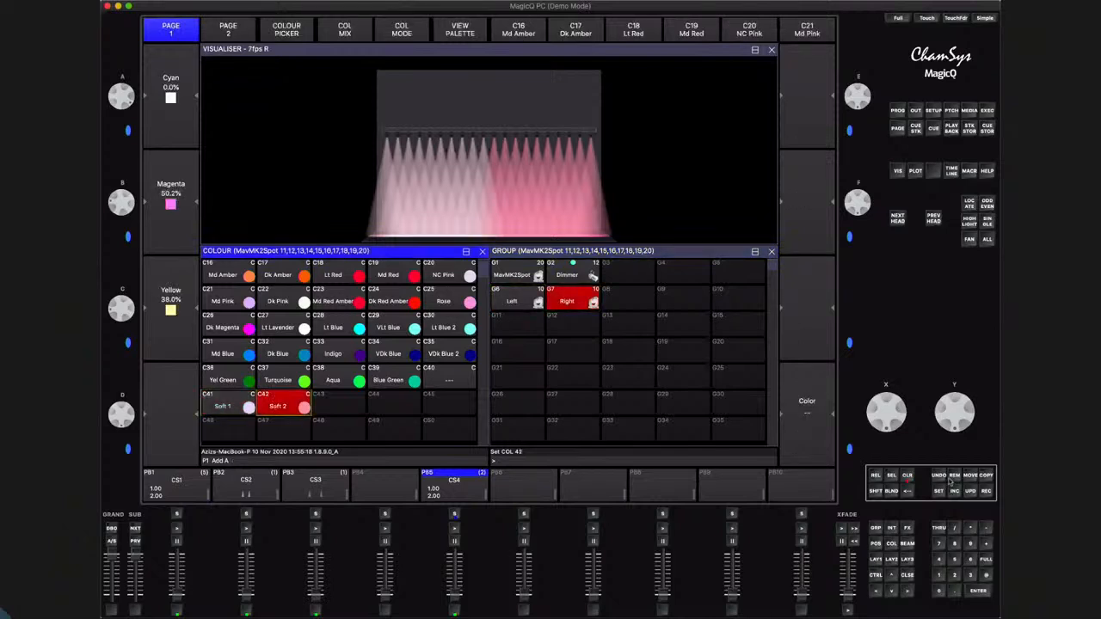
# Record the combined Left and Right colour look as a cue on PB6 and clear the programmer
pyautogui.click(986, 491)
pyautogui.click(524, 515)
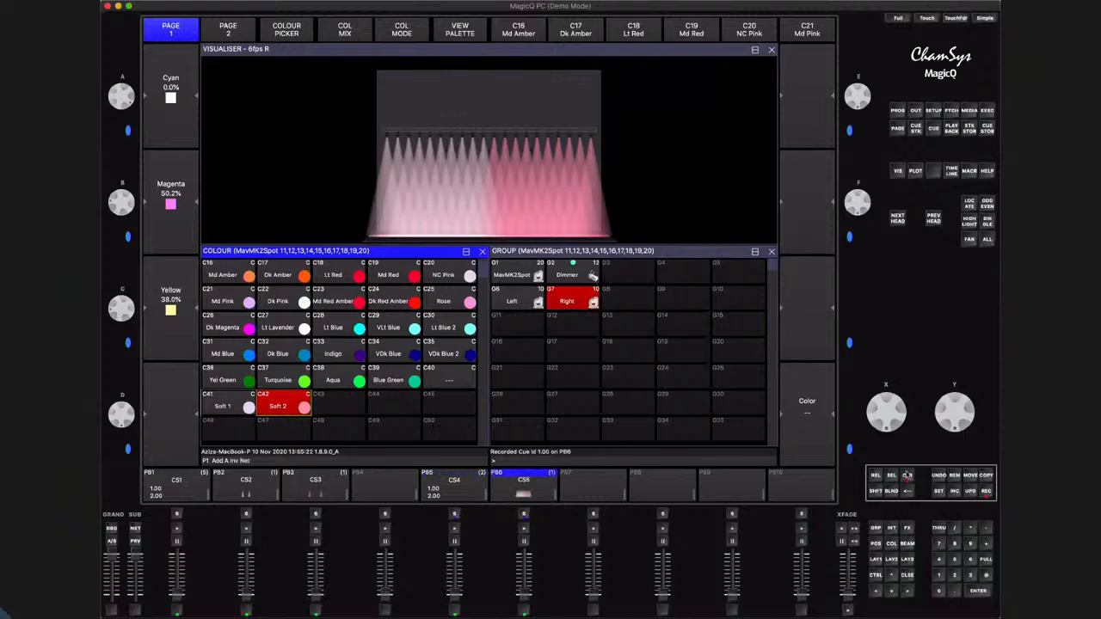
# Play back the cues on PB6 and PB5 one after the other, bringing each fader up and back to zero
pyautogui.moveTo(523, 595); pyautogui.dragTo(530, 506)
pyautogui.moveTo(527, 558); pyautogui.dragTo(527, 604)
pyautogui.moveTo(456, 597); pyautogui.dragTo(460, 520)
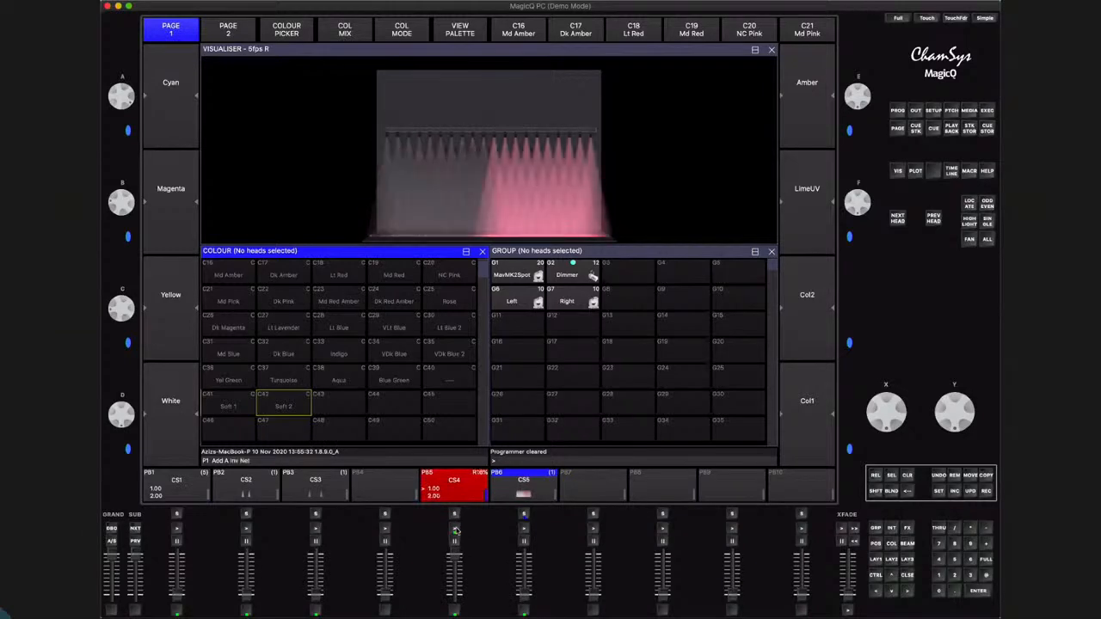
pyautogui.moveTo(456, 551); pyautogui.dragTo(455, 613)
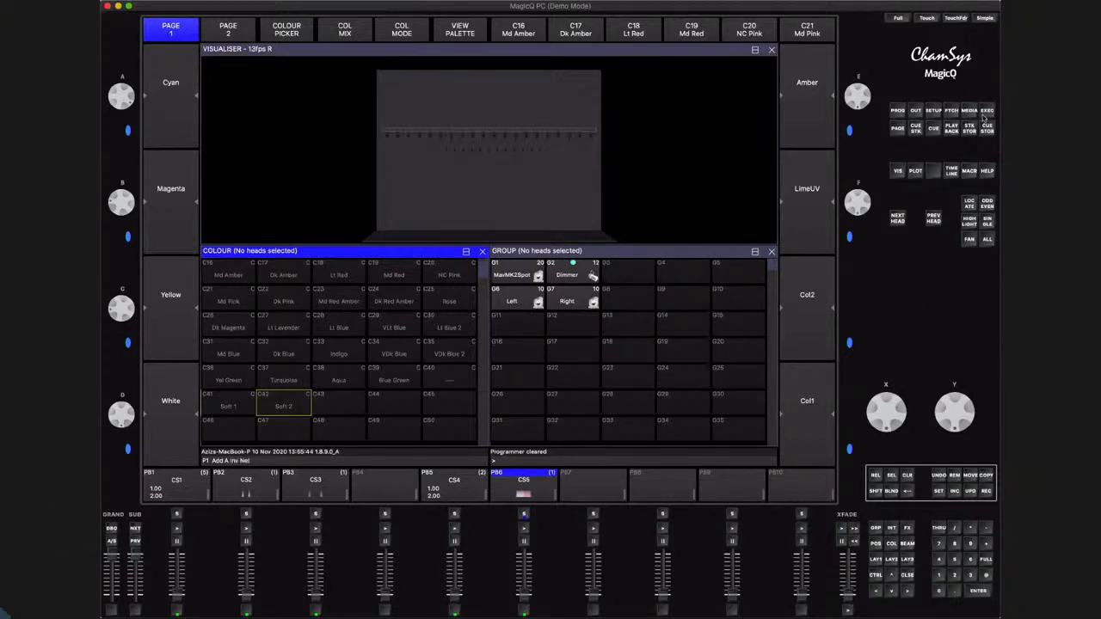
# Open the Execute window and set its grid size to 15/8
pyautogui.click(986, 111)
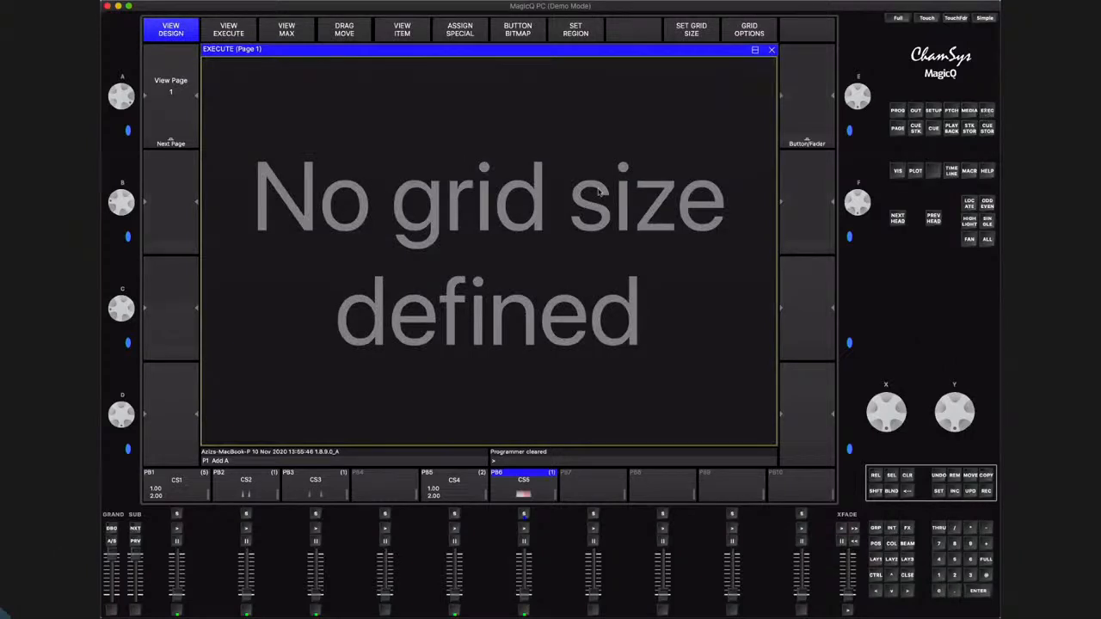
pyautogui.click(702, 30)
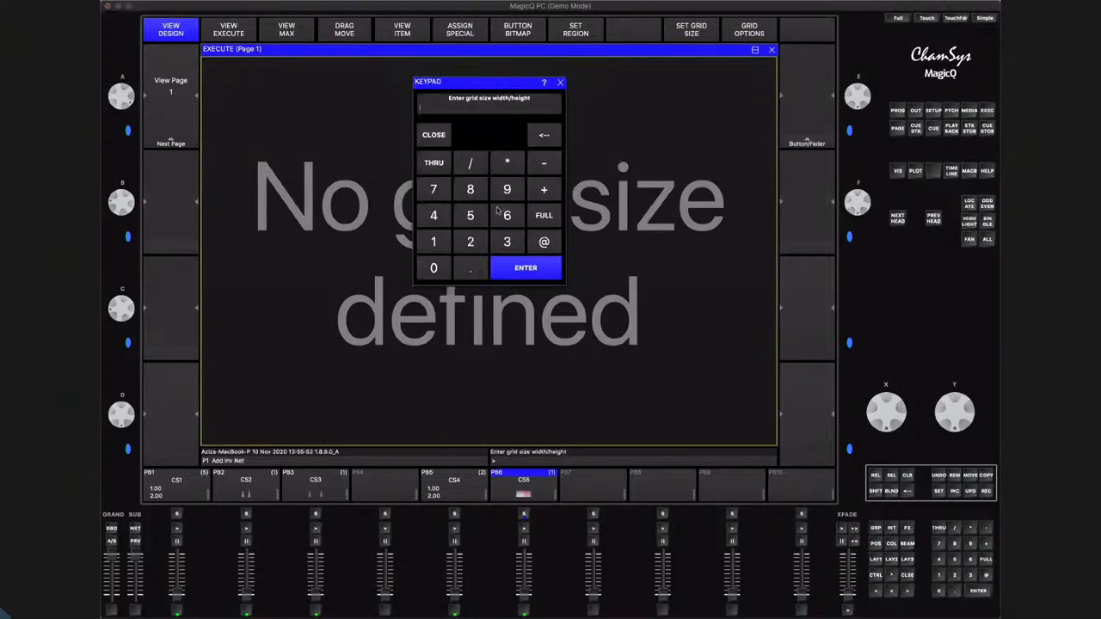
pyautogui.write('15/8')
pyautogui.press('Return')
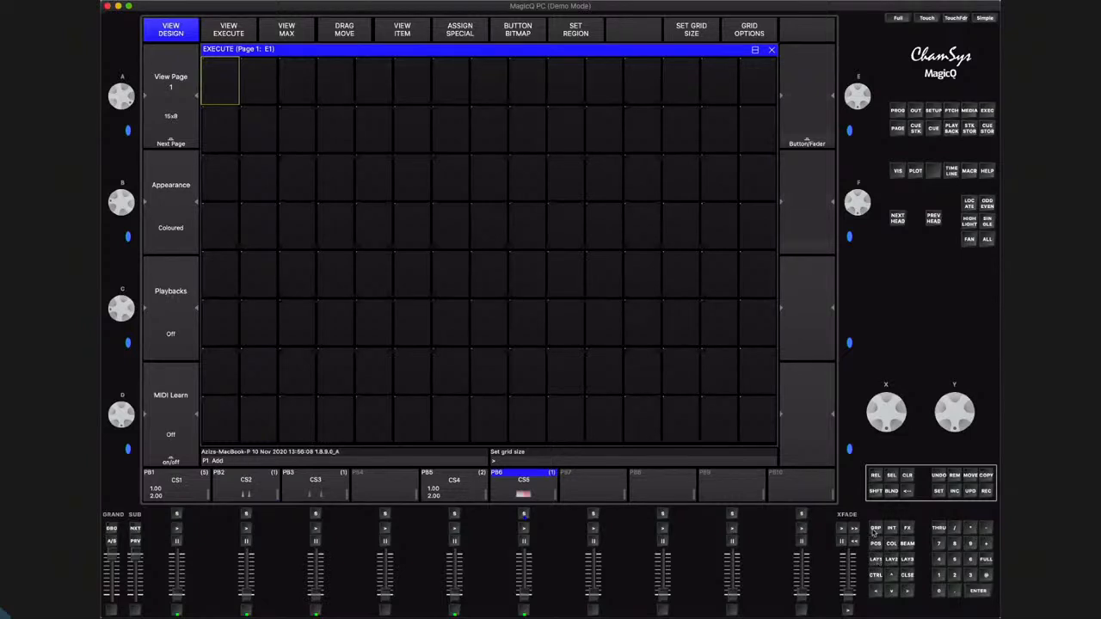
# Copy the Left group into the first cell of the Execute grid's first row
pyautogui.click(875, 529)
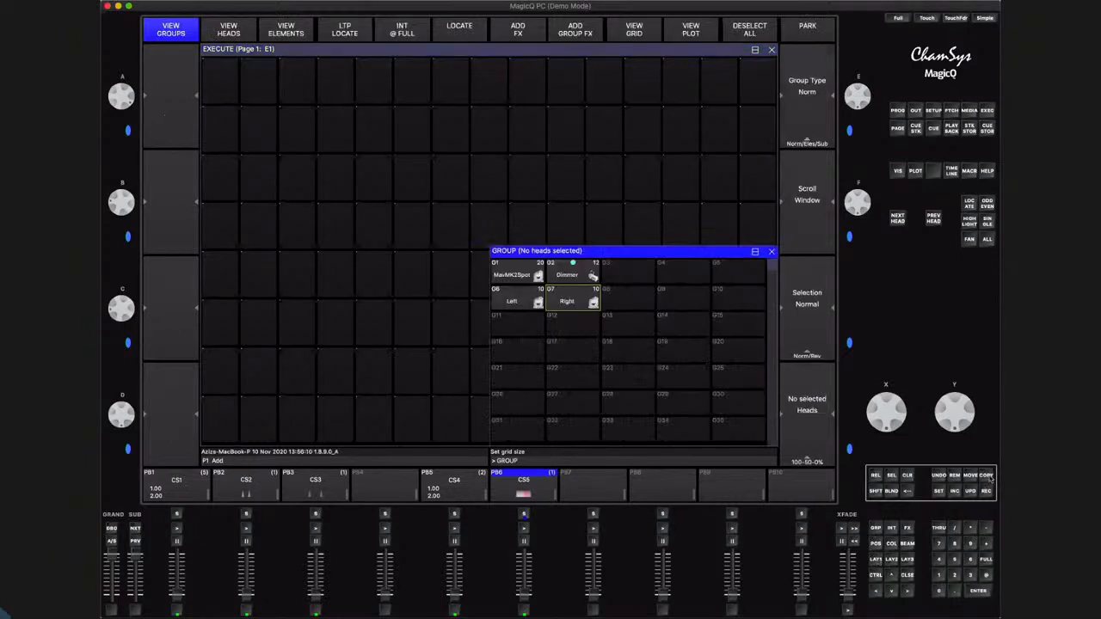
pyautogui.click(987, 476)
pyautogui.click(521, 301)
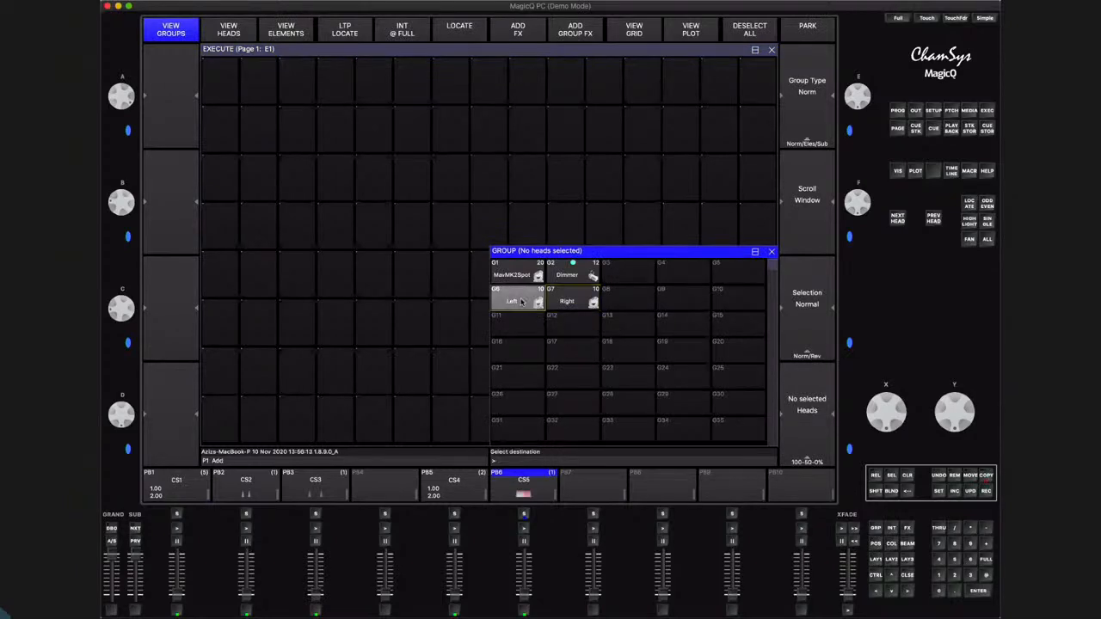
pyautogui.click(222, 81)
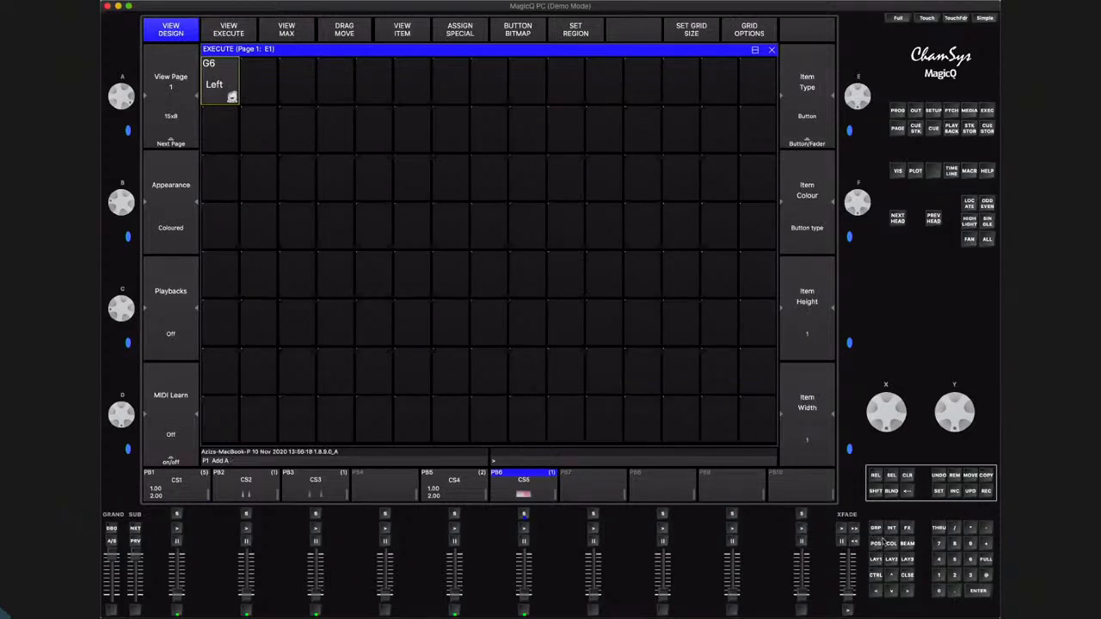
# Select the Left group and copy colour palettes C1 White to C10 Magenta into the Execute cells beside it
pyautogui.click(890, 544)
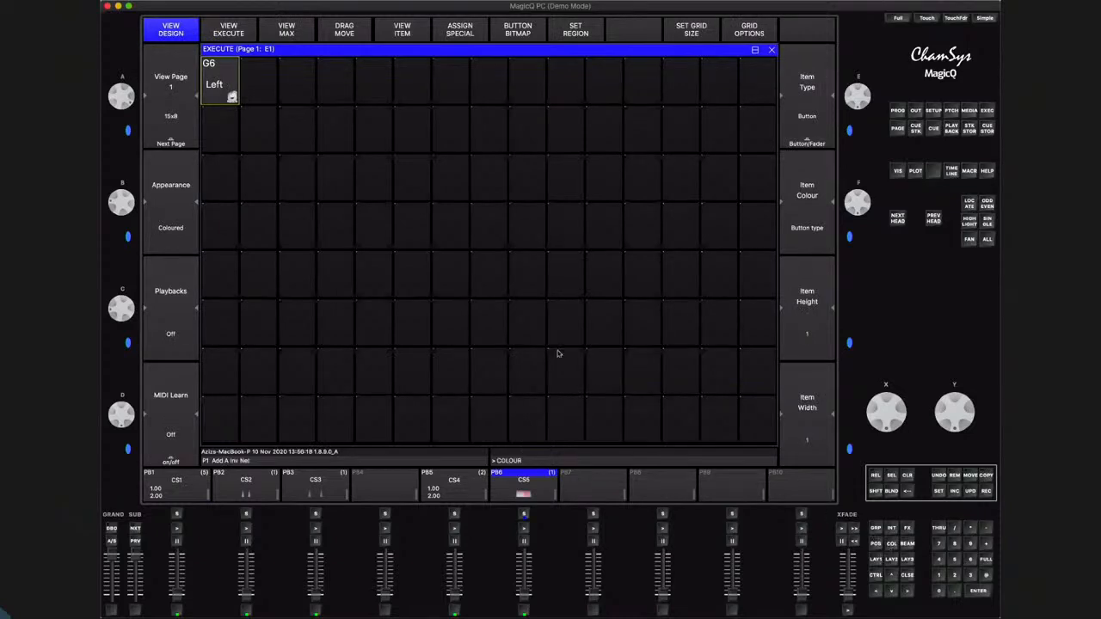
pyautogui.click(227, 76)
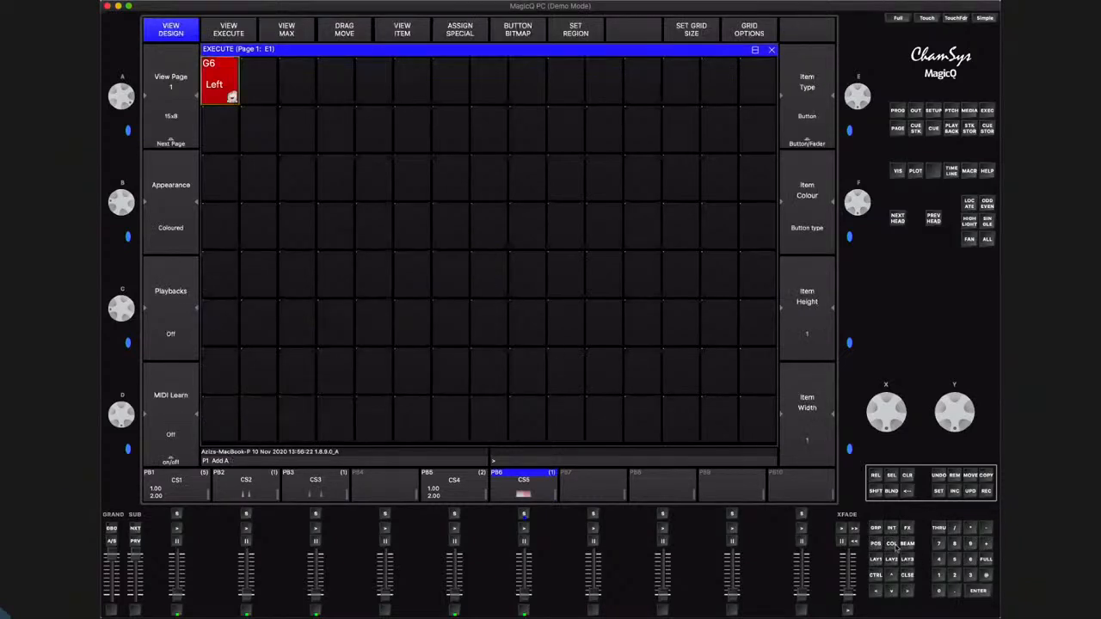
pyautogui.click(891, 543)
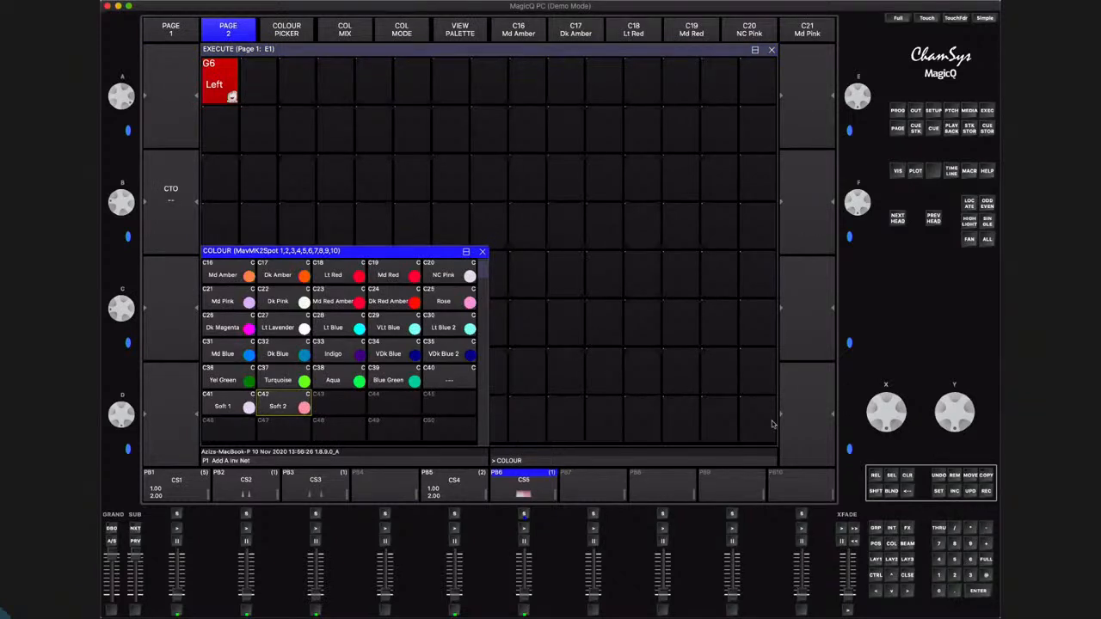
pyautogui.press('Up')
pyautogui.press('Up')
pyautogui.press('Up')
pyautogui.press('Up')
pyautogui.press('Up')
pyautogui.press('Up')
pyautogui.press('Up')
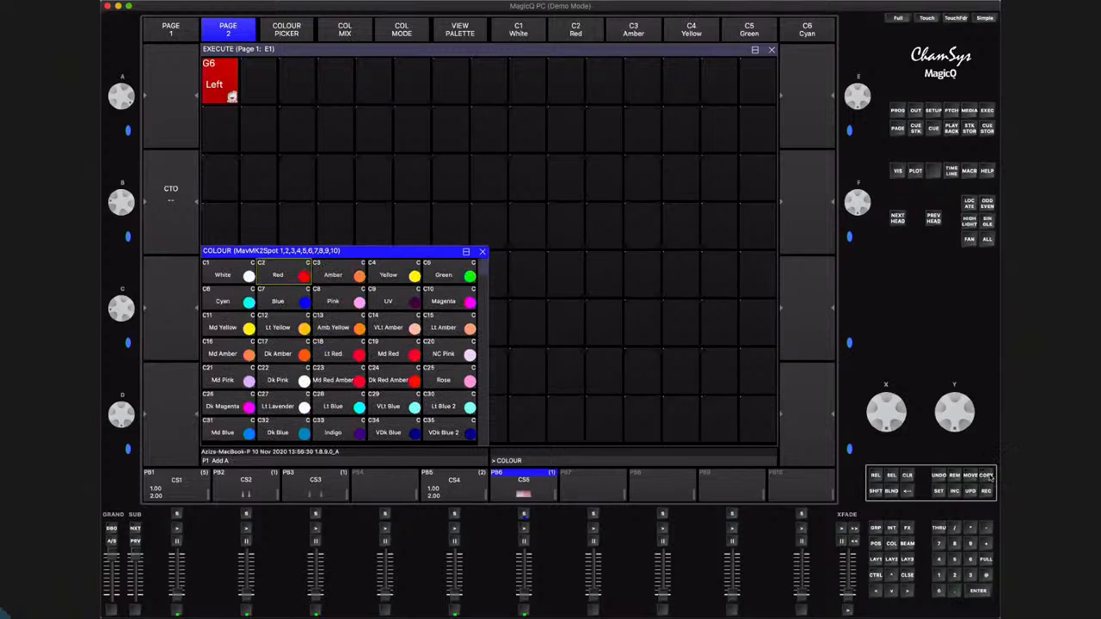
pyautogui.click(985, 475)
pyautogui.moveTo(248, 275); pyautogui.dragTo(437, 301)
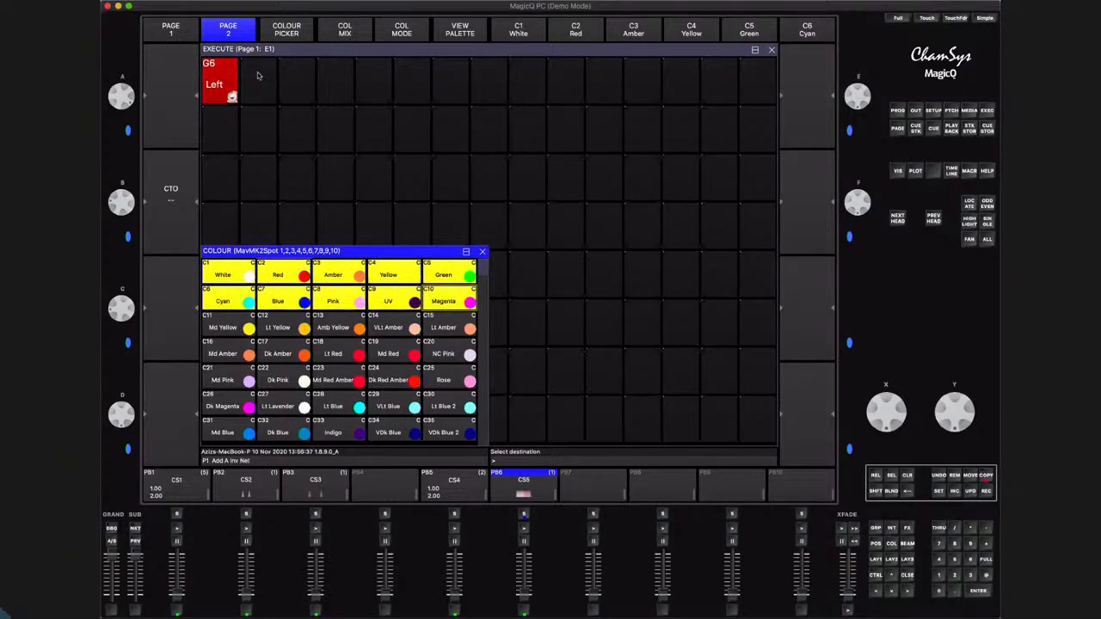
pyautogui.click(258, 74)
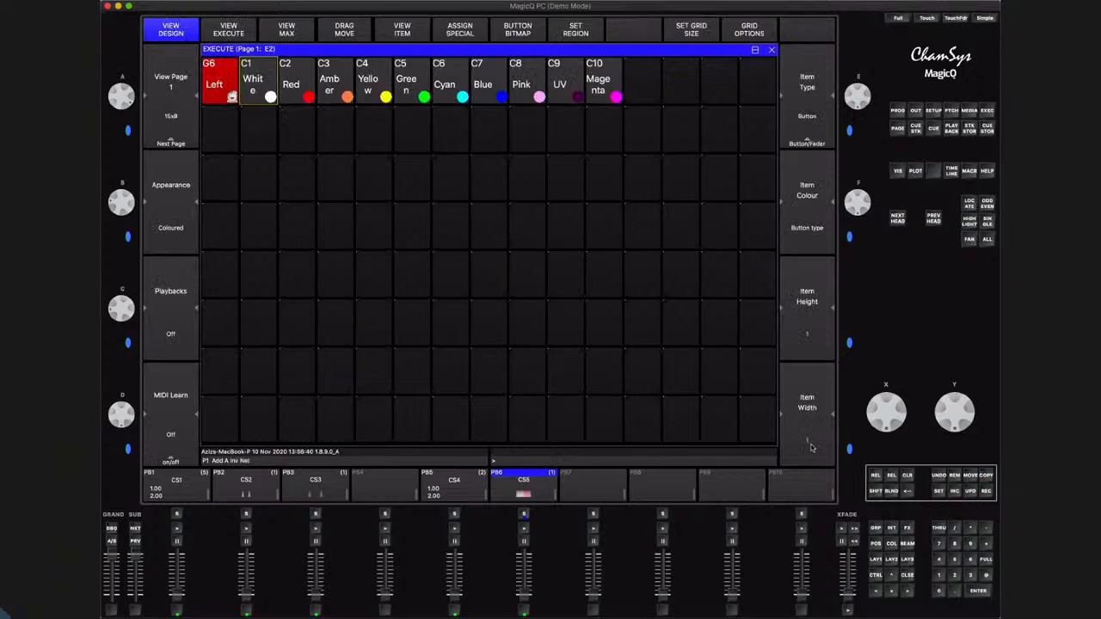
# Copy the Soft 1 palette into the Execute cell after Magenta and clear the programmer
pyautogui.click(892, 545)
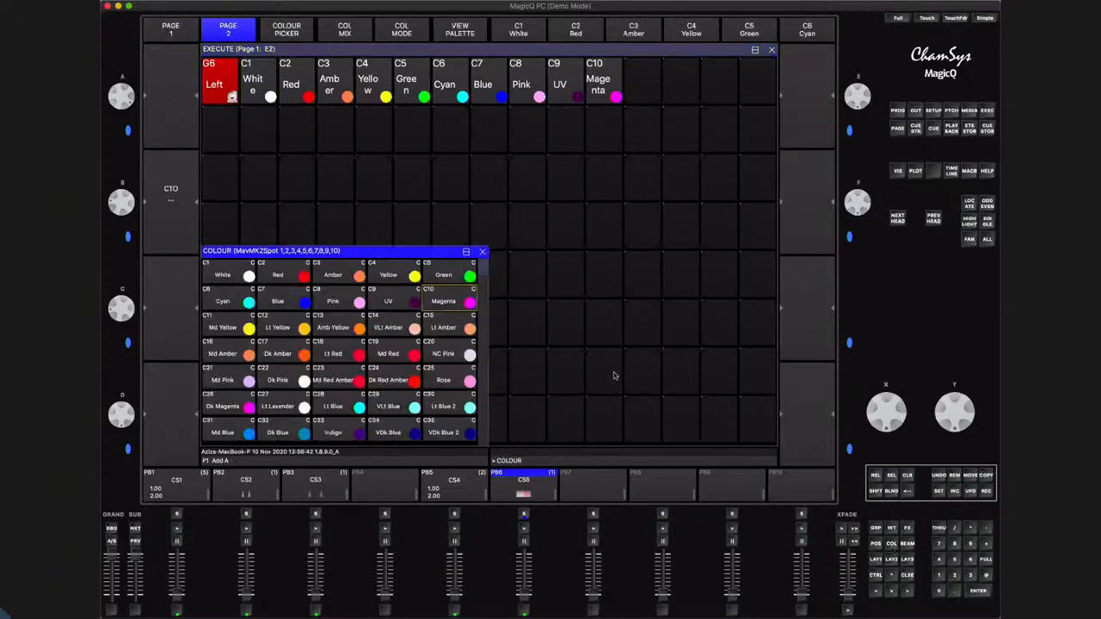
pyautogui.scroll(-3, 489, 379)
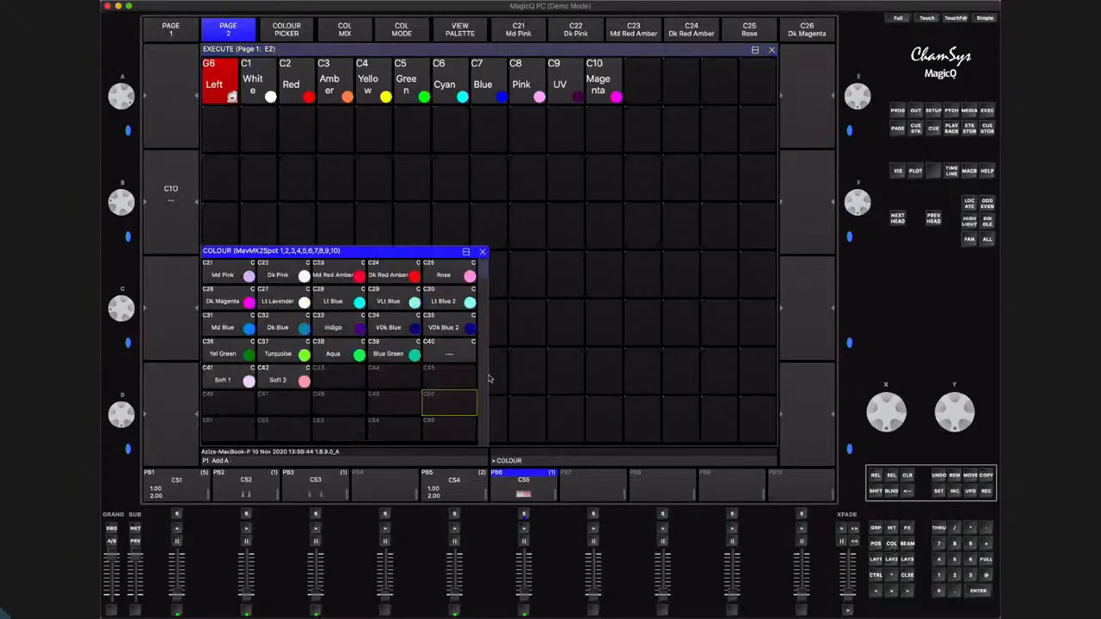
pyautogui.click(987, 476)
pyautogui.click(235, 383)
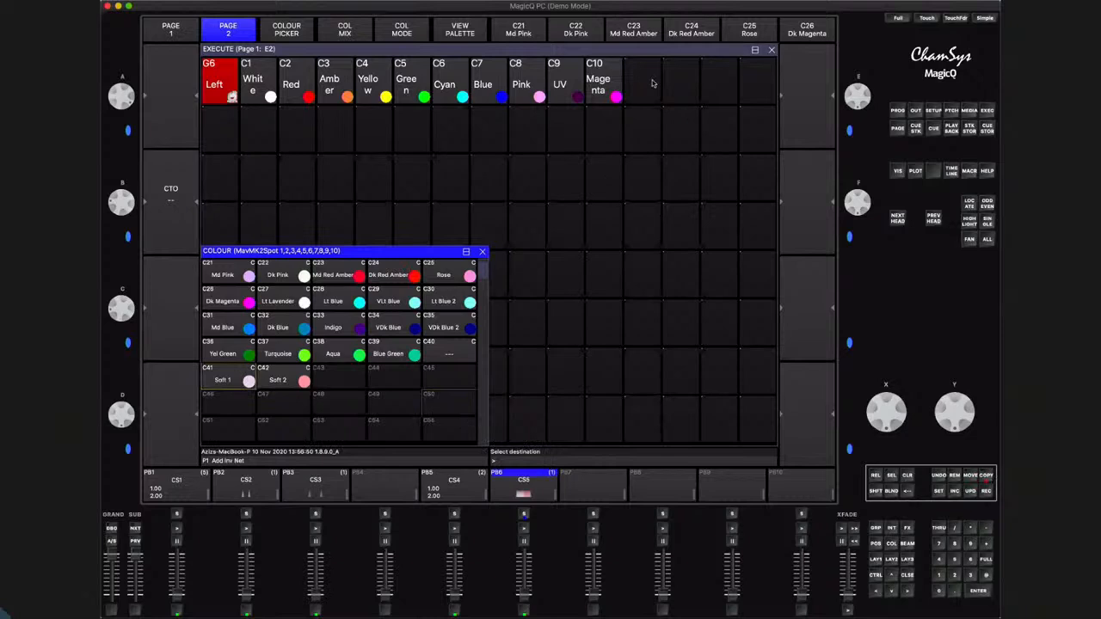
pyautogui.click(652, 84)
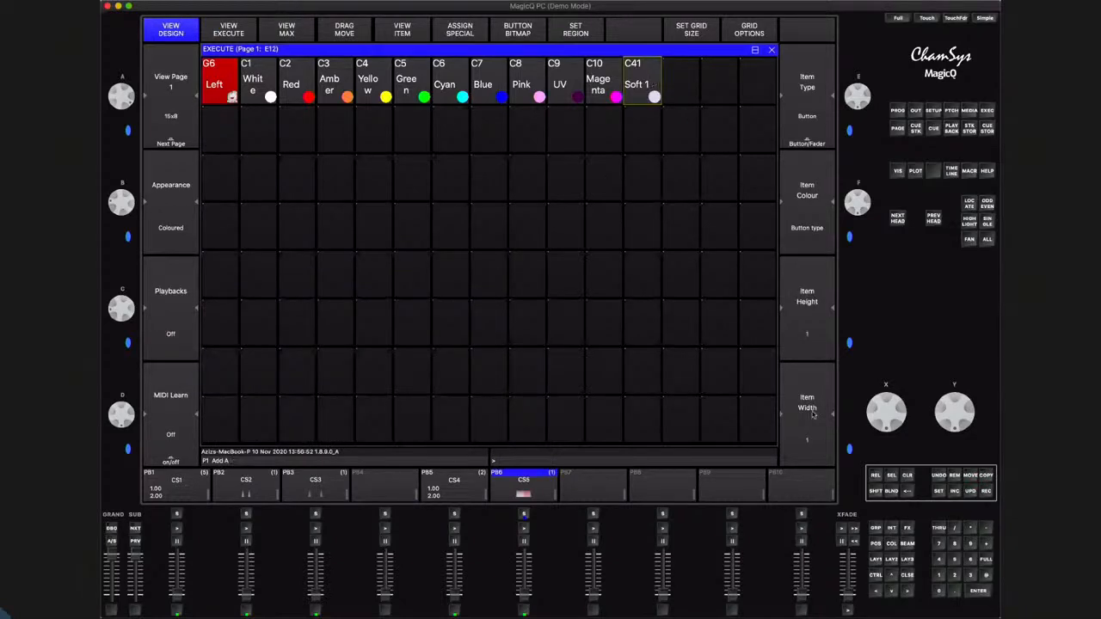
pyautogui.click(911, 478)
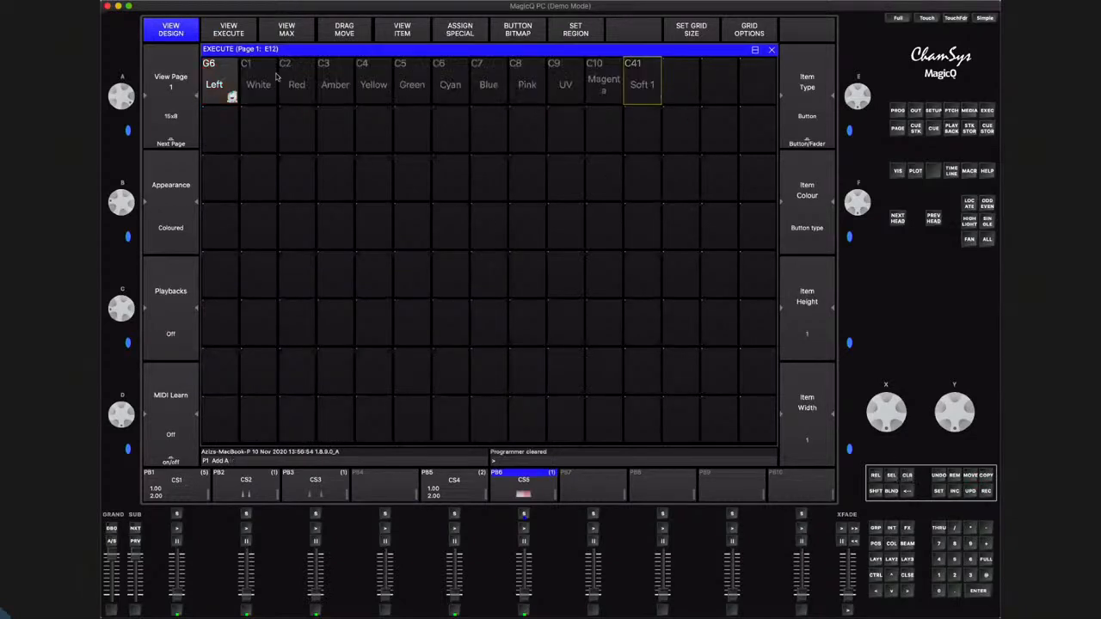
# Copy the Execute row from Left to Soft 1 into the third row of the grid
pyautogui.click(986, 475)
pyautogui.moveTo(214, 84); pyautogui.dragTo(635, 88)
pyautogui.click(219, 177)
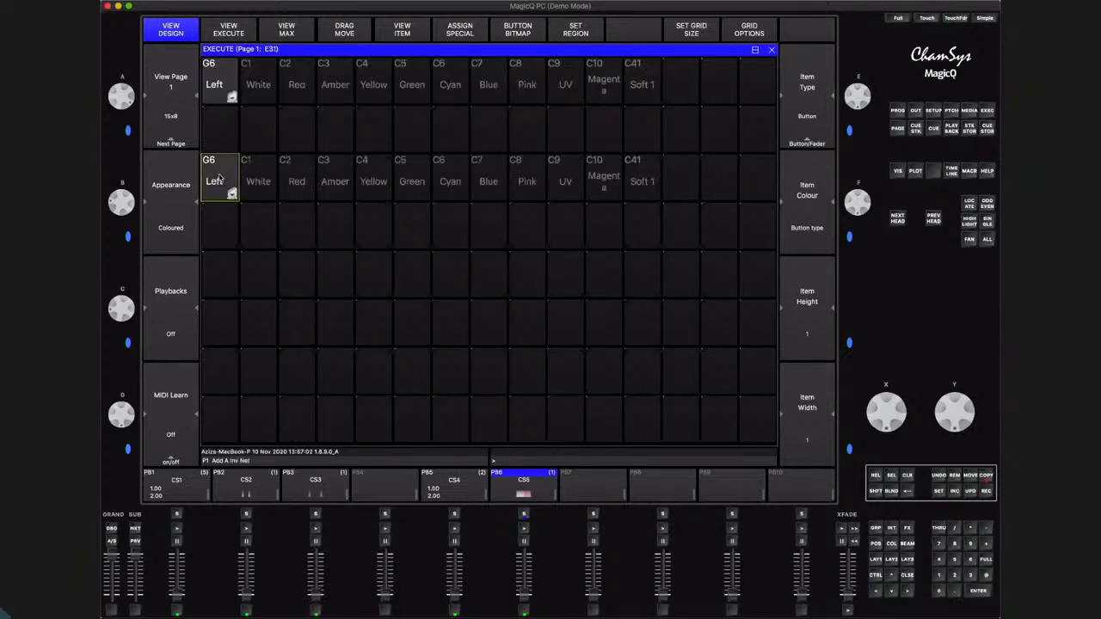
# Replace the Left group at the start of the Execute grid's third row with the Right group
pyautogui.click(955, 474)
pyautogui.click(231, 191)
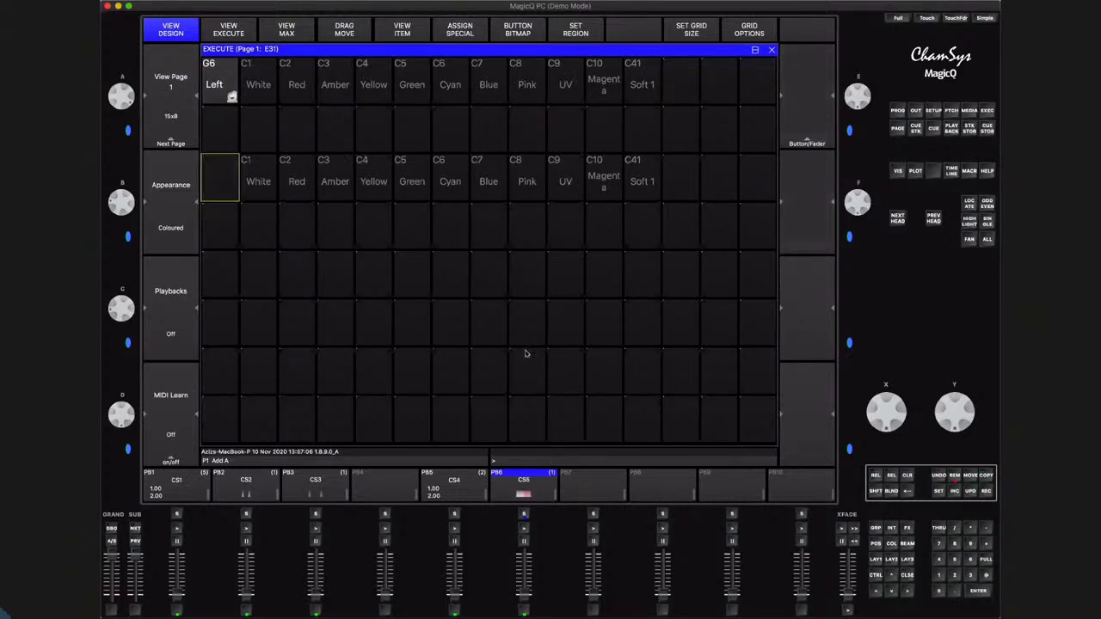
pyautogui.click(877, 529)
pyautogui.click(987, 476)
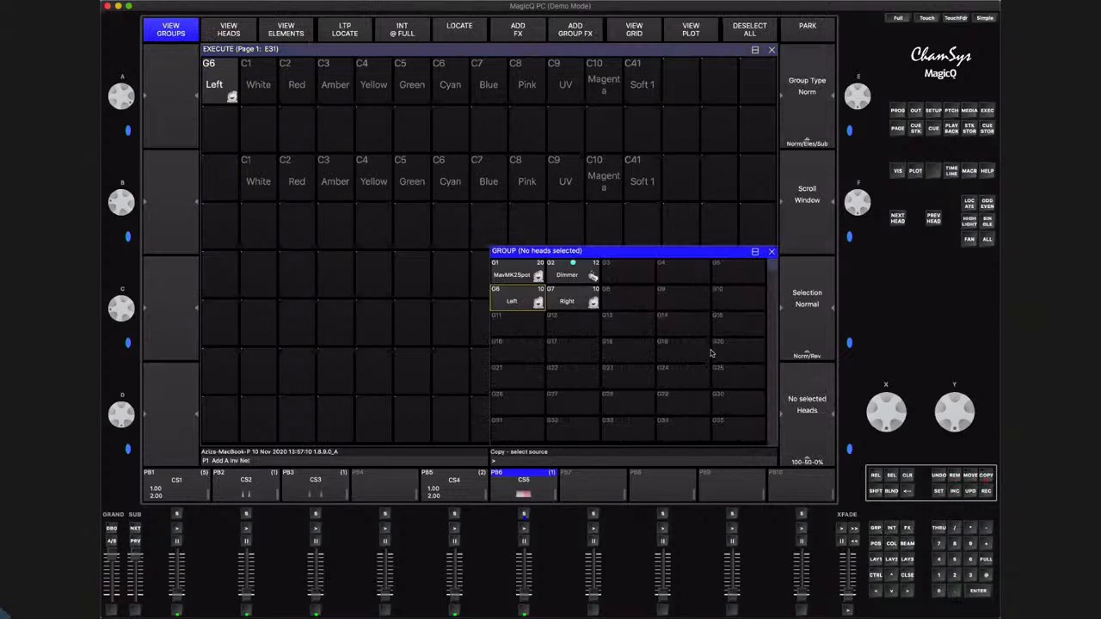
pyautogui.click(583, 297)
pyautogui.click(220, 182)
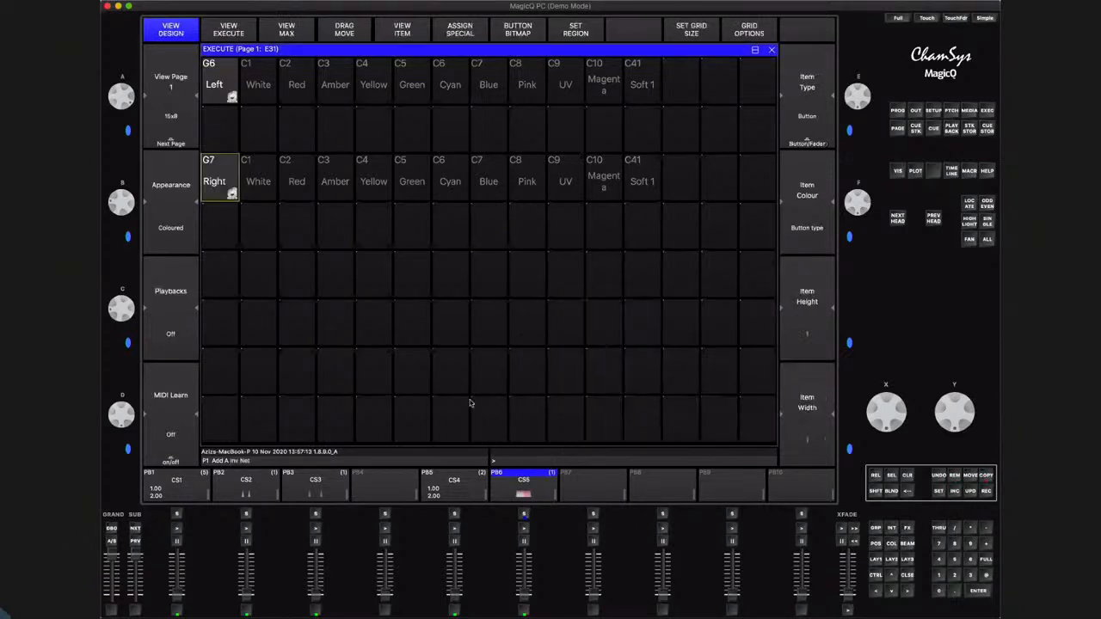
# Replace Soft 1 in the Execute grid's third row with the Soft 2 palette and clear the programmer
pyautogui.click(955, 478)
pyautogui.click(642, 178)
pyautogui.click(891, 543)
pyautogui.hotkey('ctrl', 'c')
pyautogui.click(290, 379)
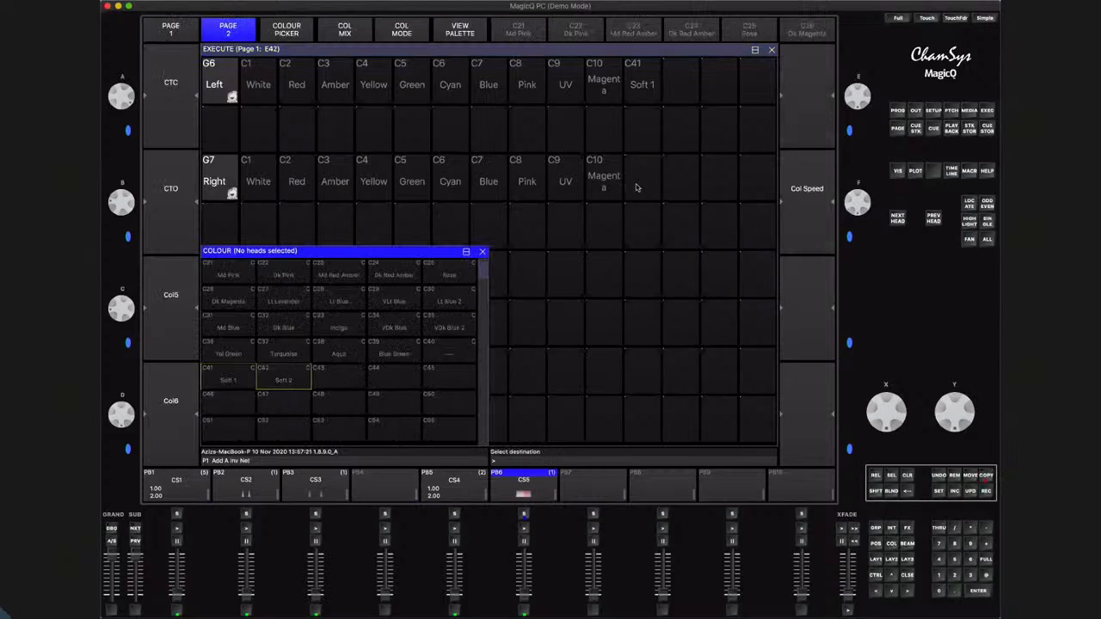
pyautogui.click(638, 185)
pyautogui.click(907, 474)
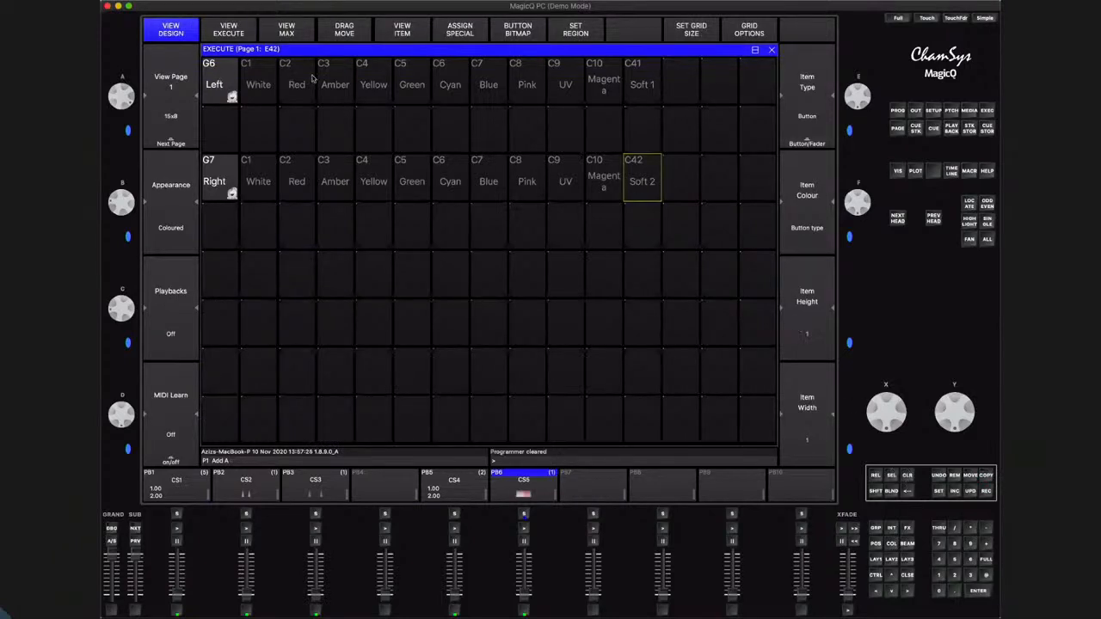
# Set the item type of the Soft 1 and Soft 2 Execute buttons to Soft (Link)
pyautogui.click(643, 86)
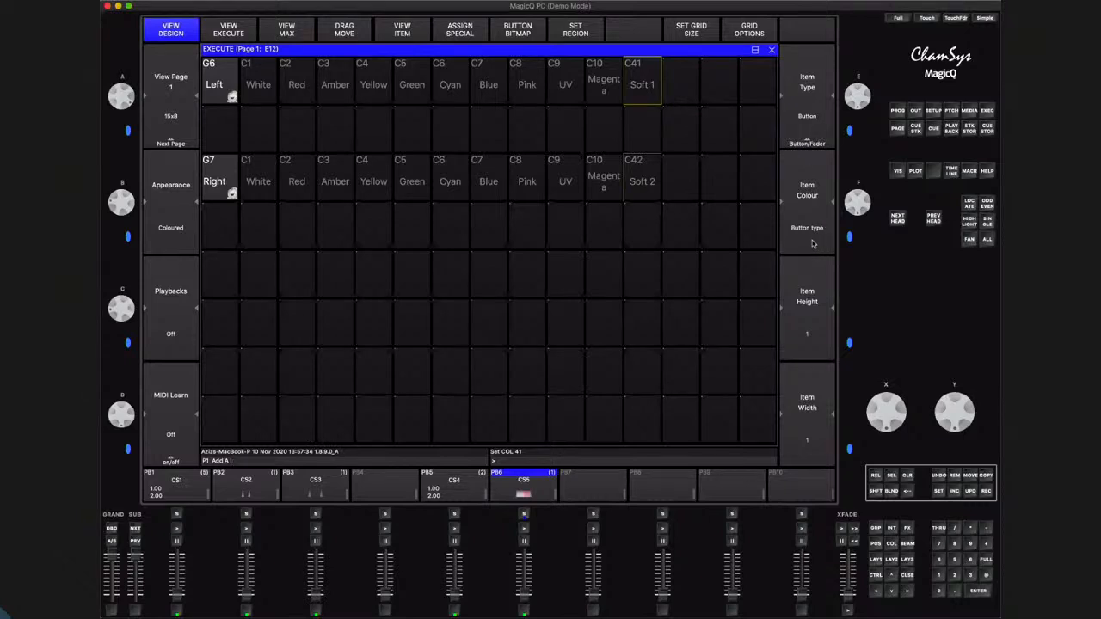
pyautogui.click(813, 129)
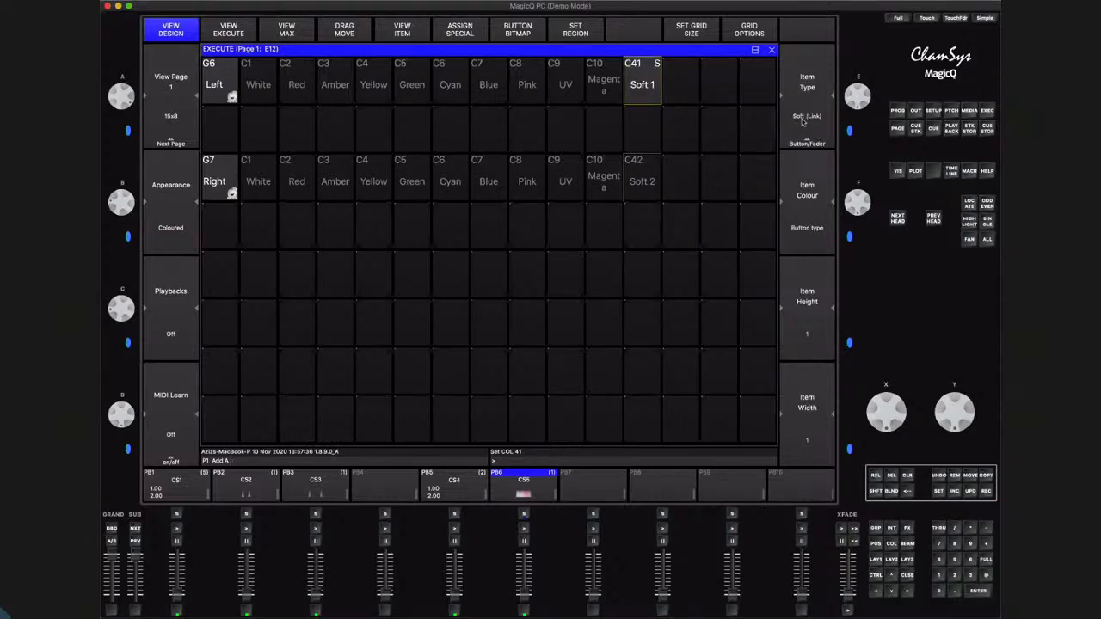
pyautogui.click(656, 172)
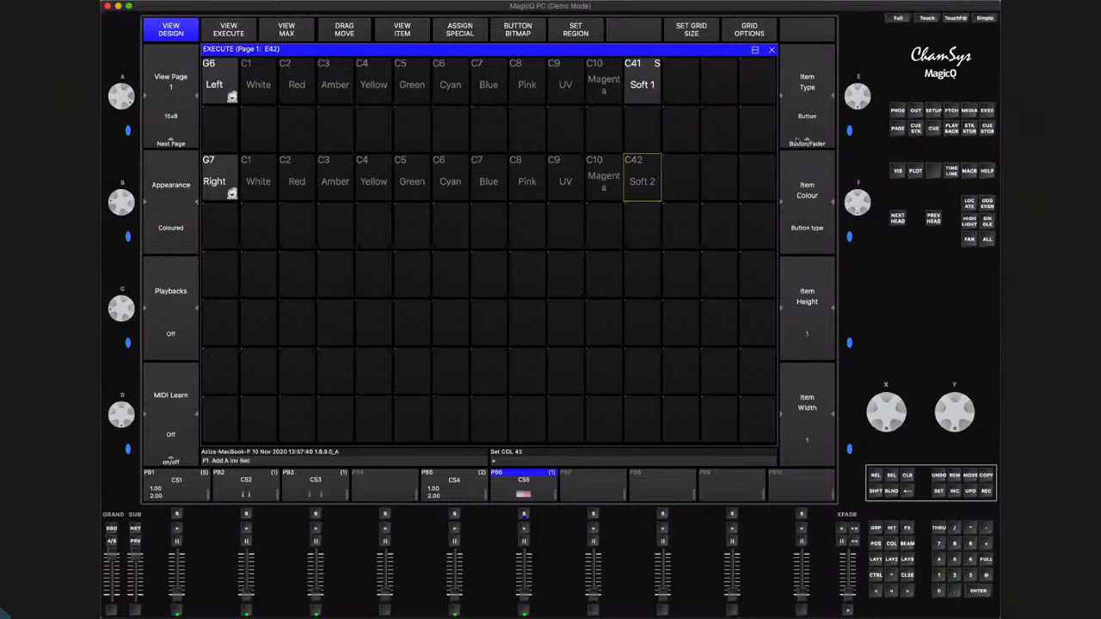
pyautogui.click(807, 139)
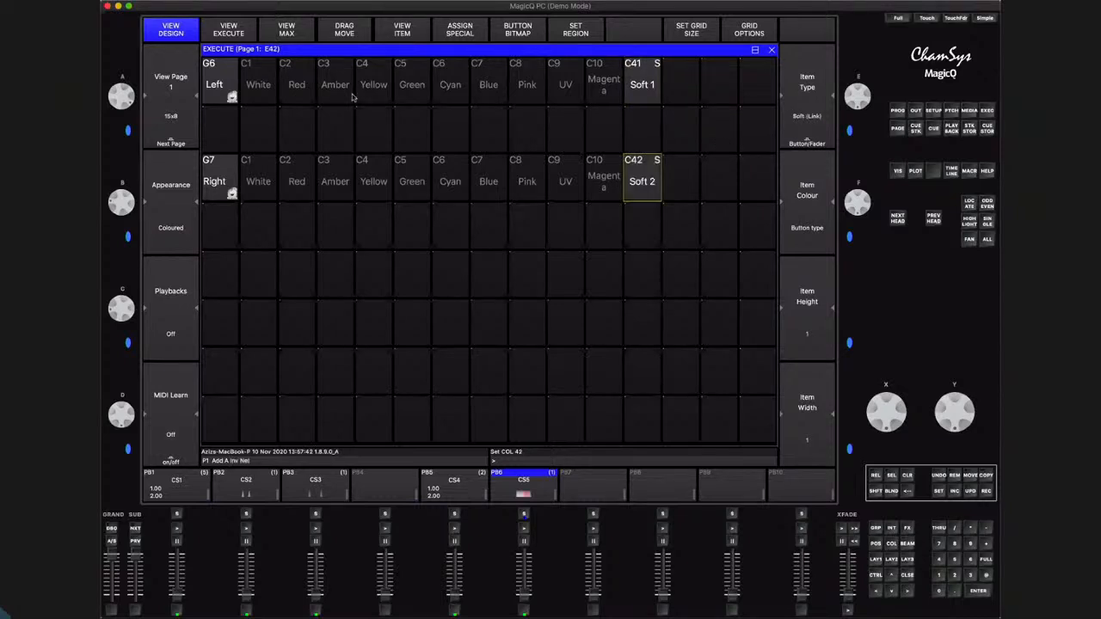
# Set the Left group row and the Right group row as two separate regions in the Execute grid
pyautogui.moveTo(222, 77); pyautogui.dragTo(686, 100)
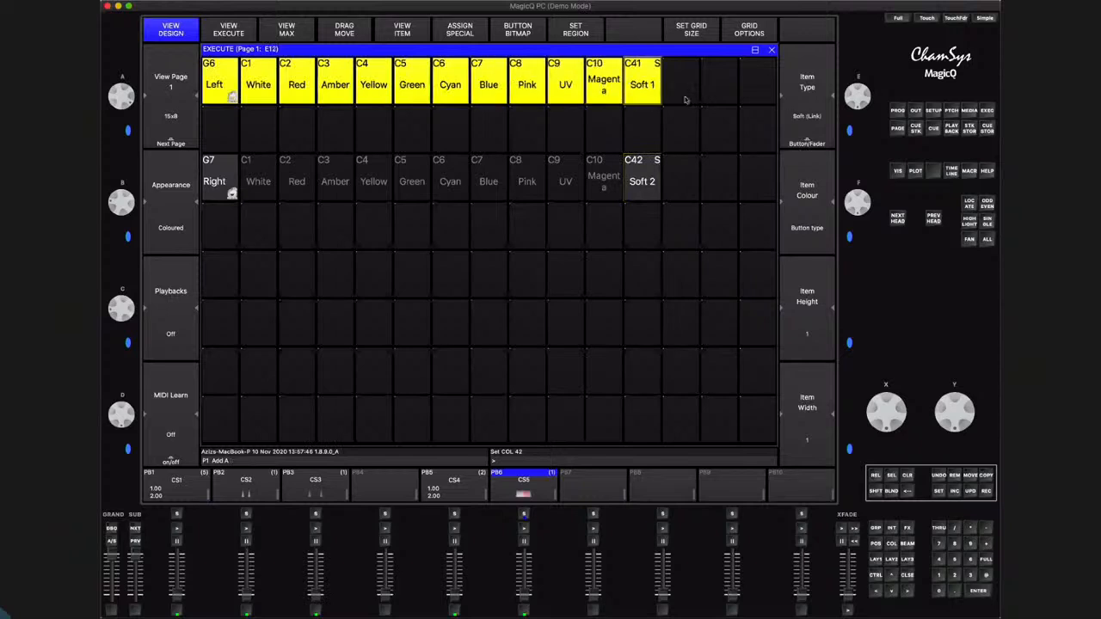
pyautogui.click(575, 30)
pyautogui.moveTo(219, 181); pyautogui.dragTo(642, 183)
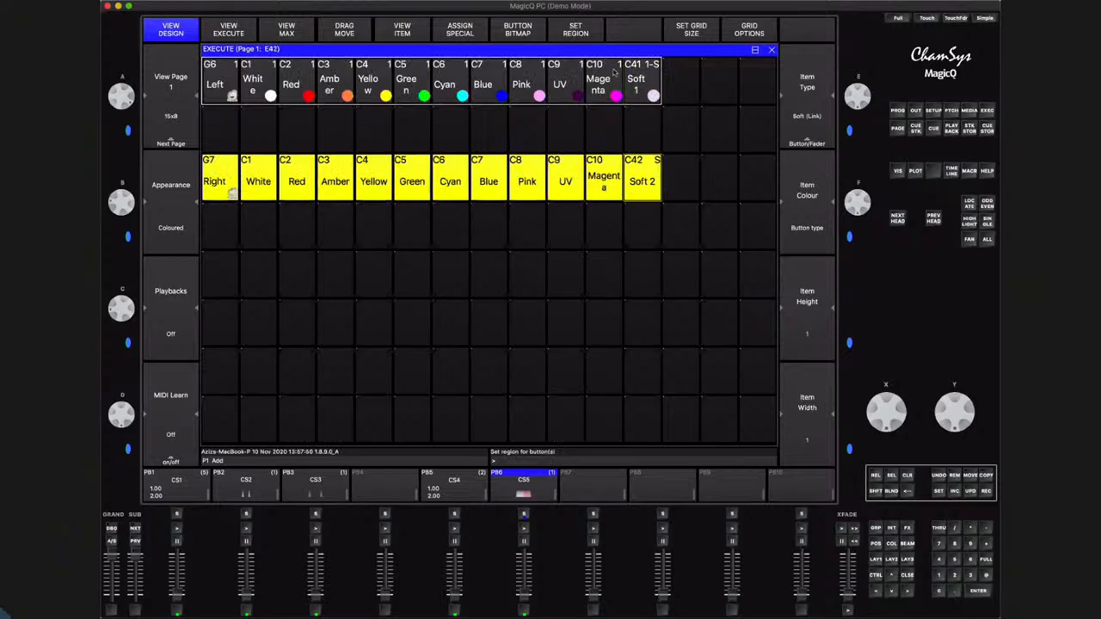
pyautogui.click(588, 32)
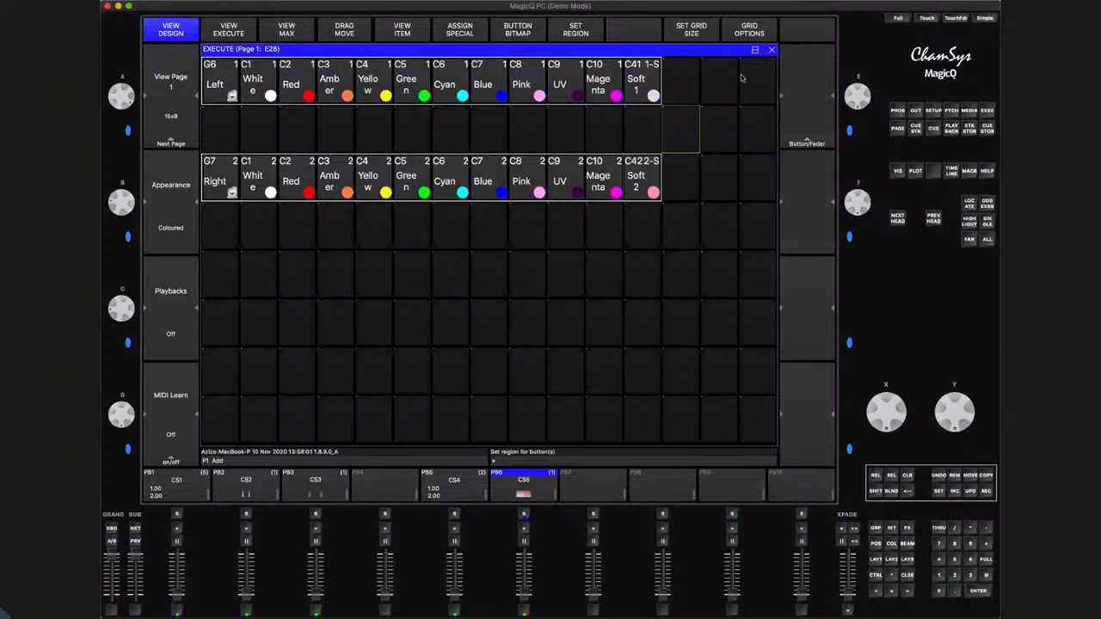
# Resize the Execute window to the full-width lower half so it sits beneath the Visualiser
pyautogui.click(755, 50)
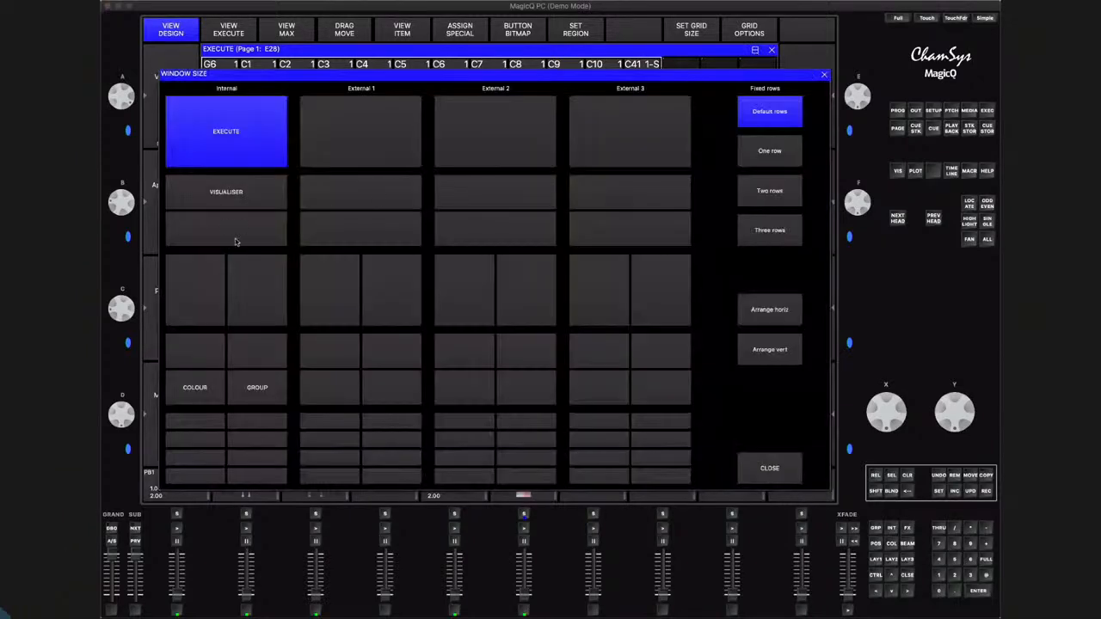
pyautogui.click(235, 240)
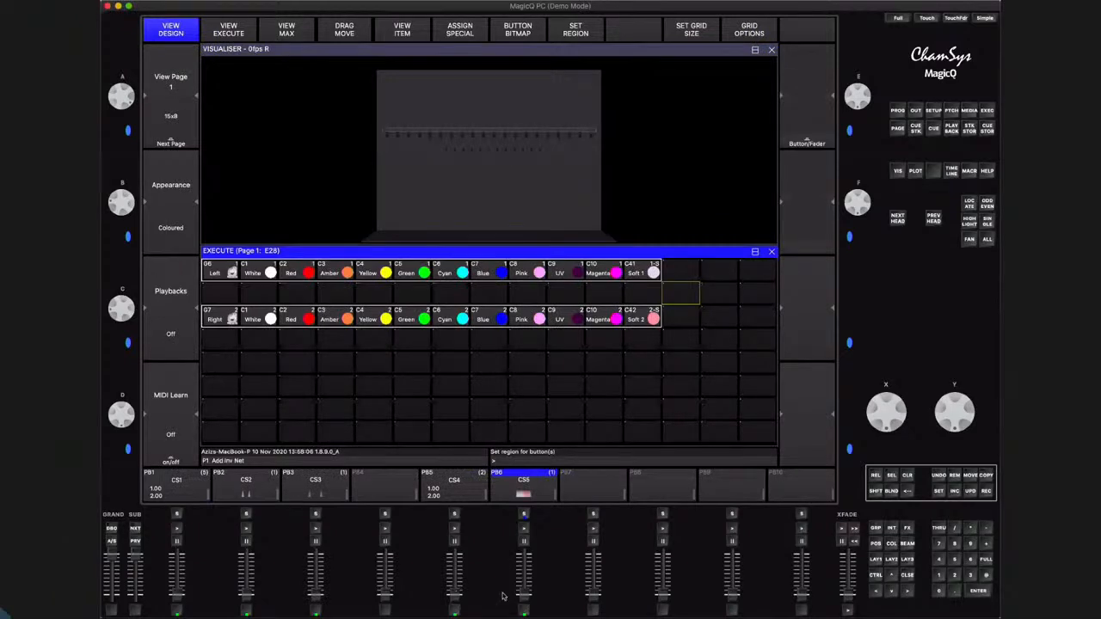
# Activate playback 6 and test the Execute colours with Red on the Left group, then Magenta and Yellow on the Right group
pyautogui.click(529, 502)
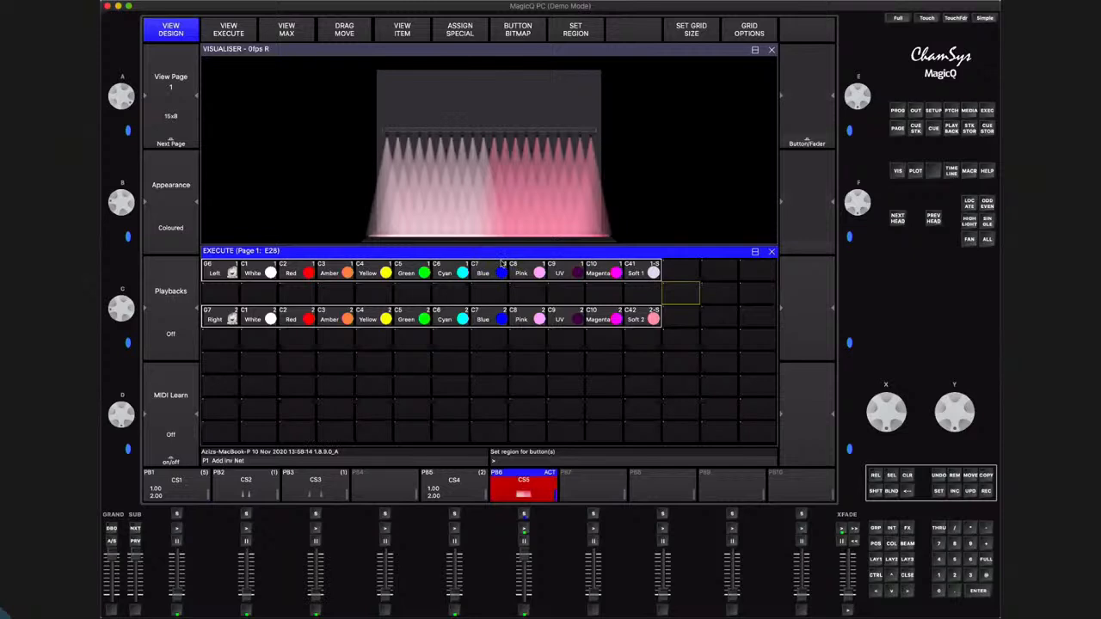
pyautogui.press('Up')
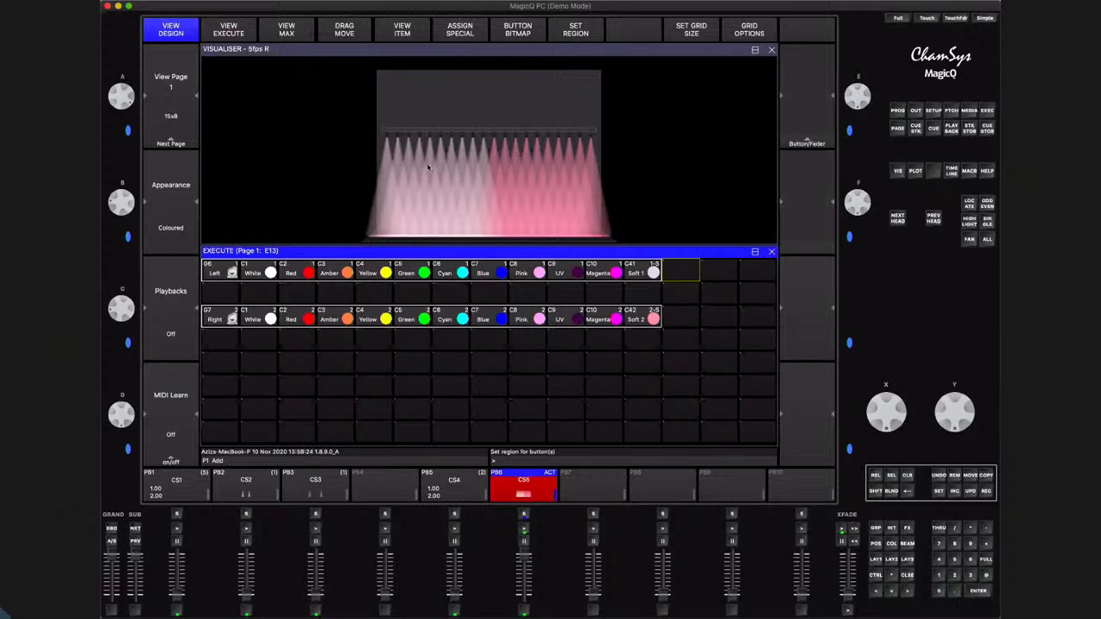
pyautogui.click(299, 270)
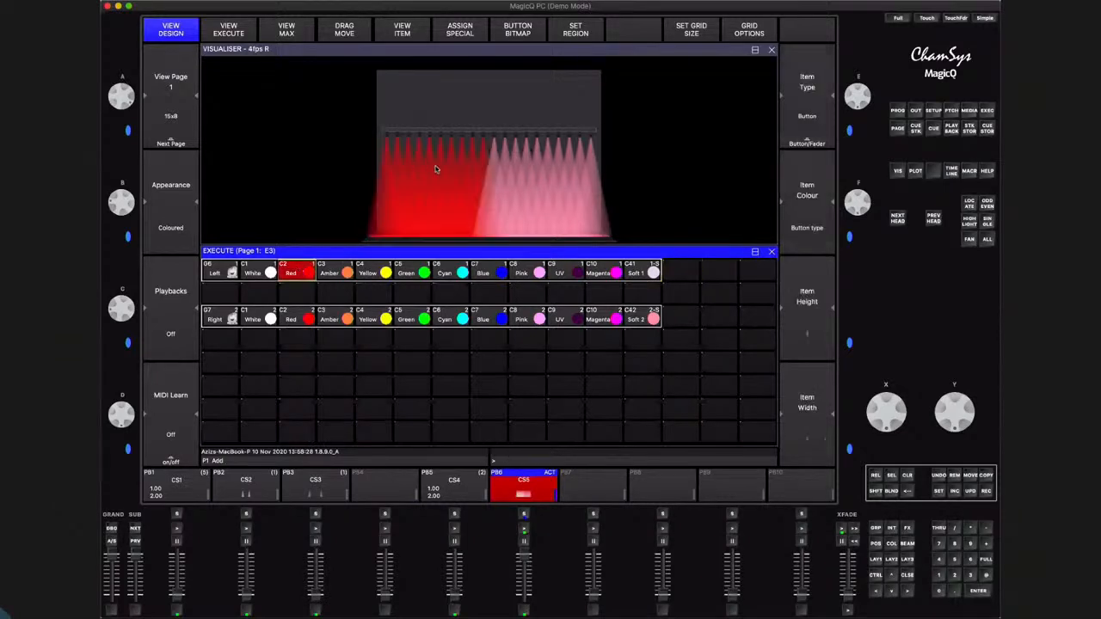
pyautogui.click(602, 320)
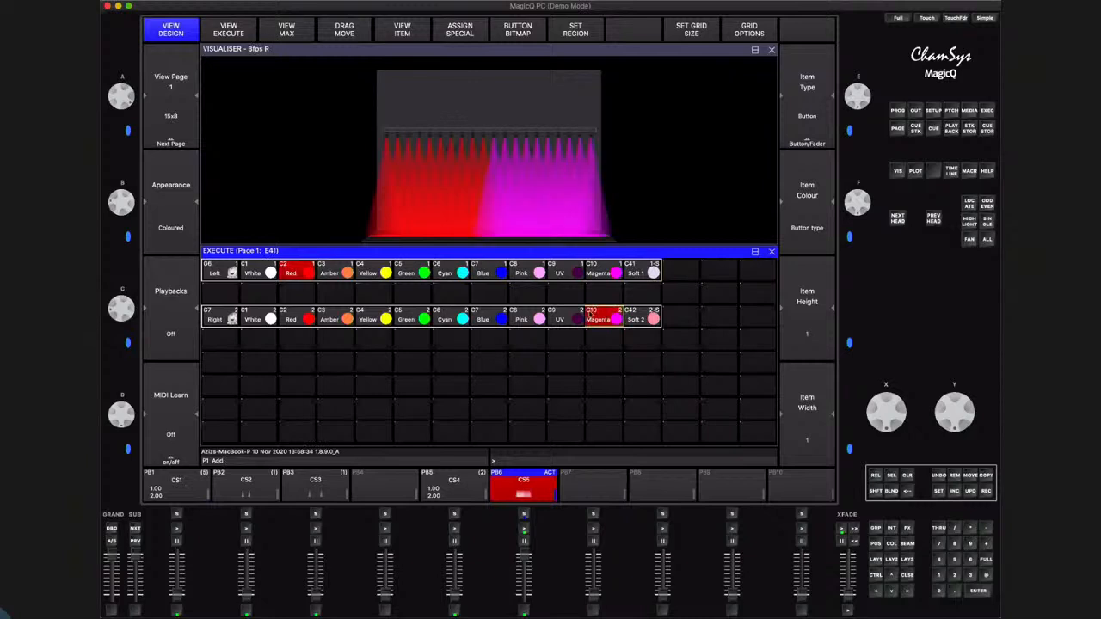
pyautogui.click(378, 320)
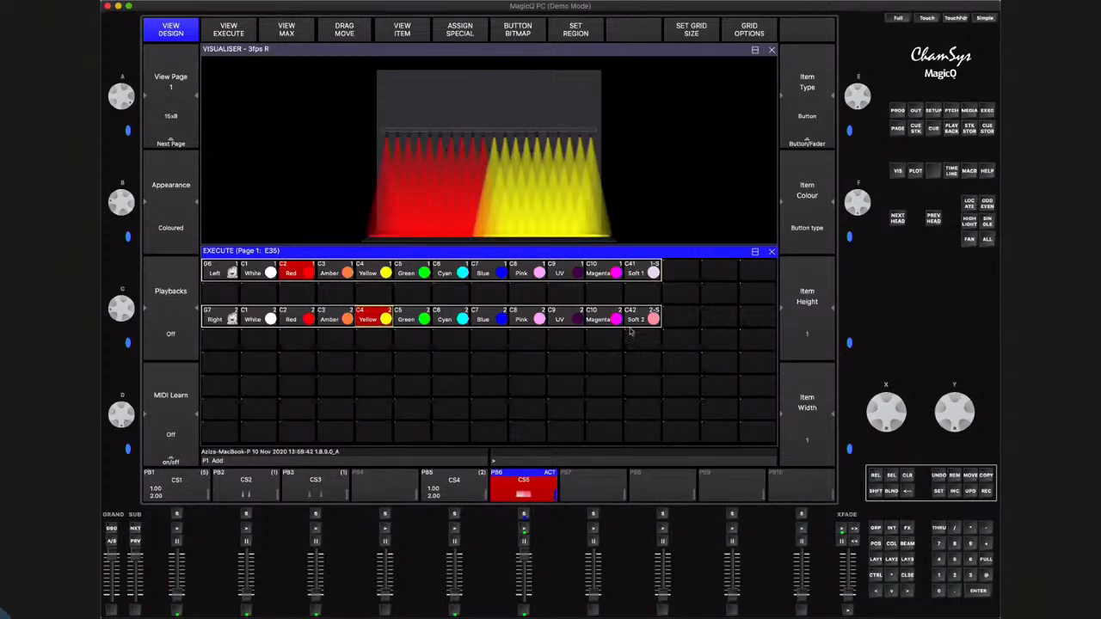
# Inspect the programmer contents and return to the Execute grid
pyautogui.click(898, 110)
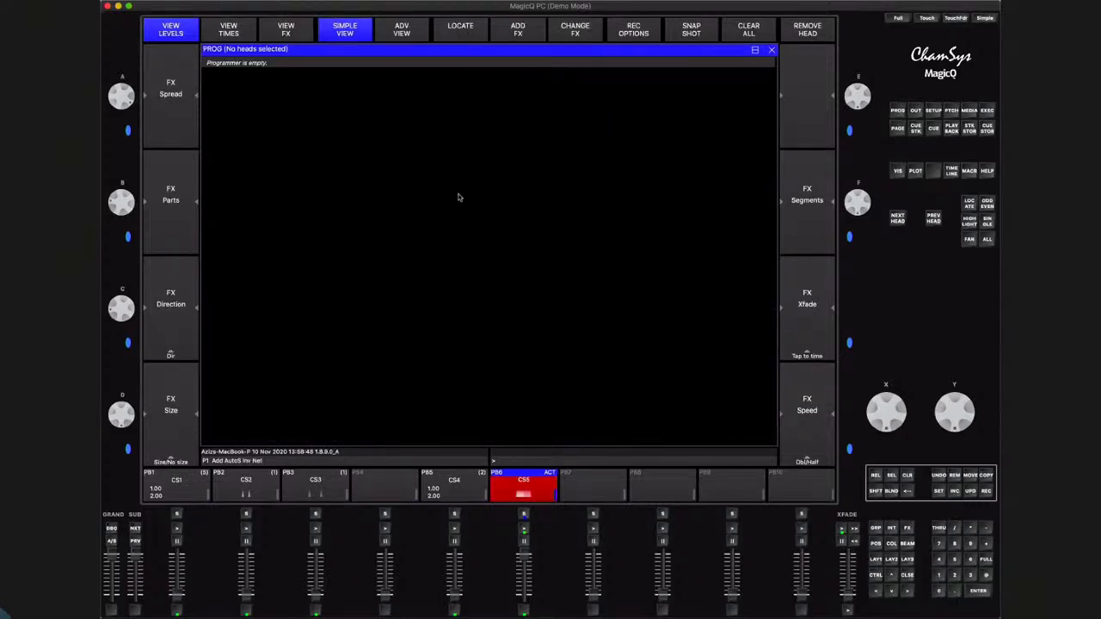
pyautogui.click(907, 574)
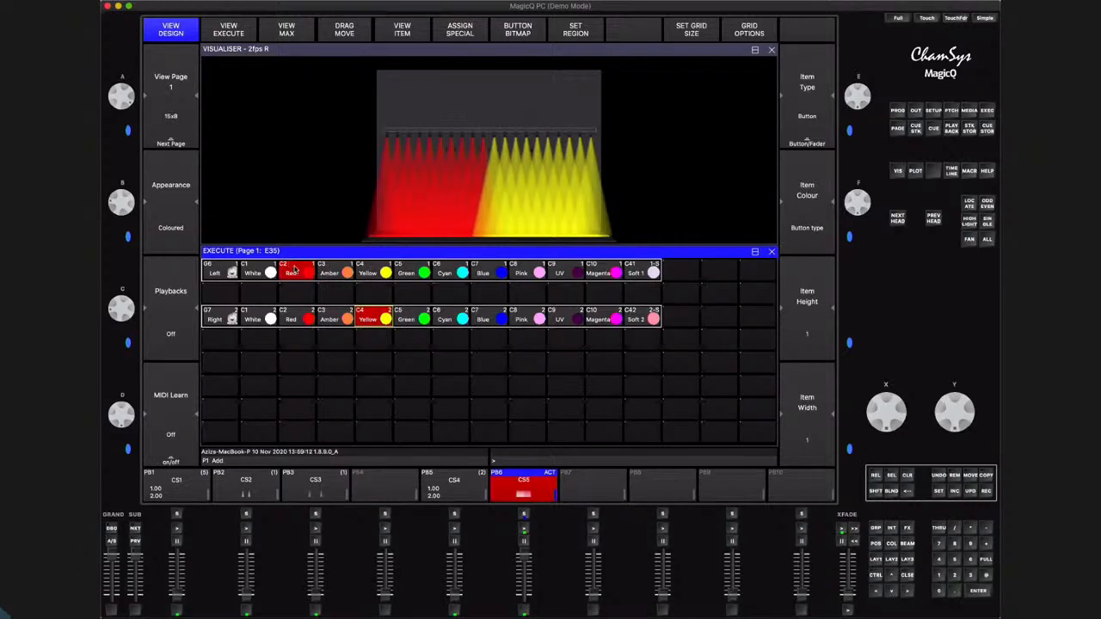
pyautogui.click(601, 252)
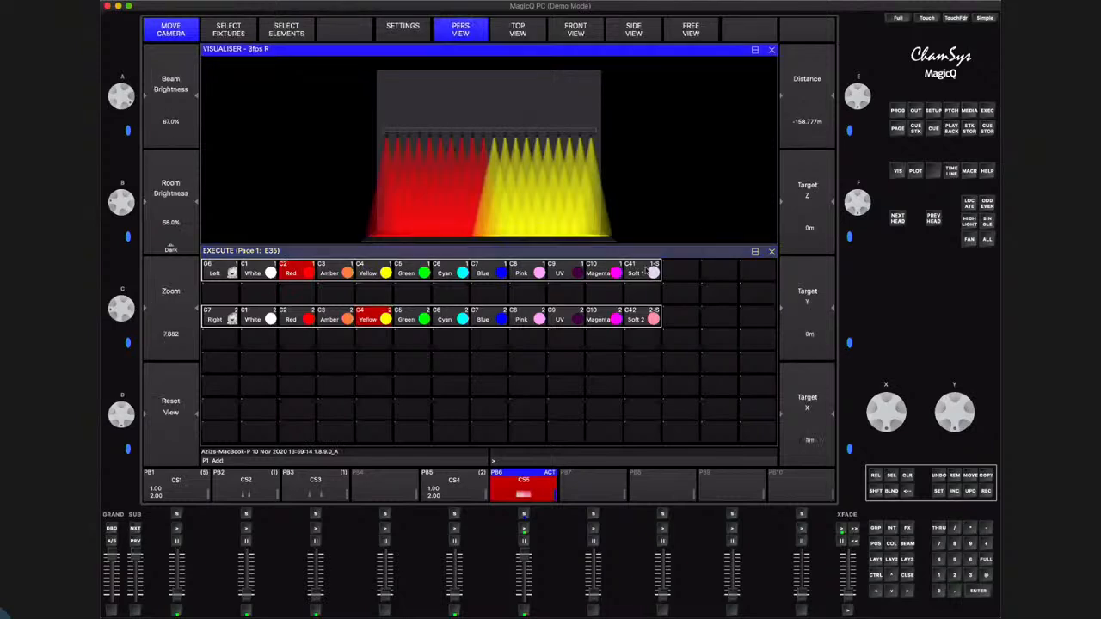
pyautogui.click(650, 255)
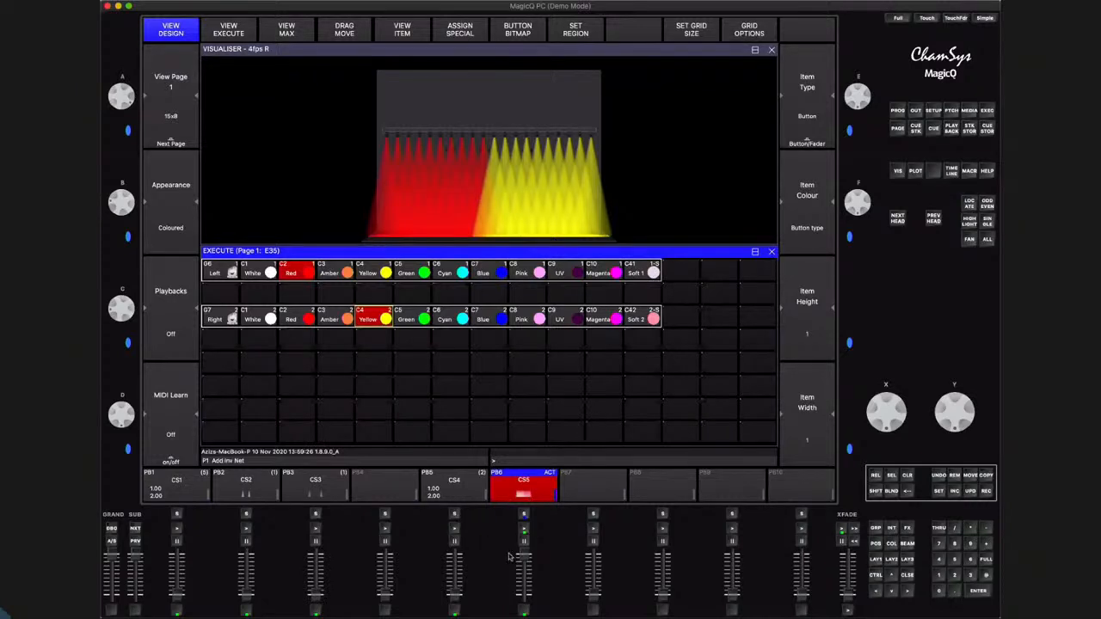
# Swap playback 6 for playback 5 and test it with Cyan and Blue on the Left group and Magenta, Blue and Yellow on the Right
pyautogui.moveTo(523, 606); pyautogui.dragTo(523, 610)
pyautogui.moveTo(456, 593); pyautogui.dragTo(456, 532)
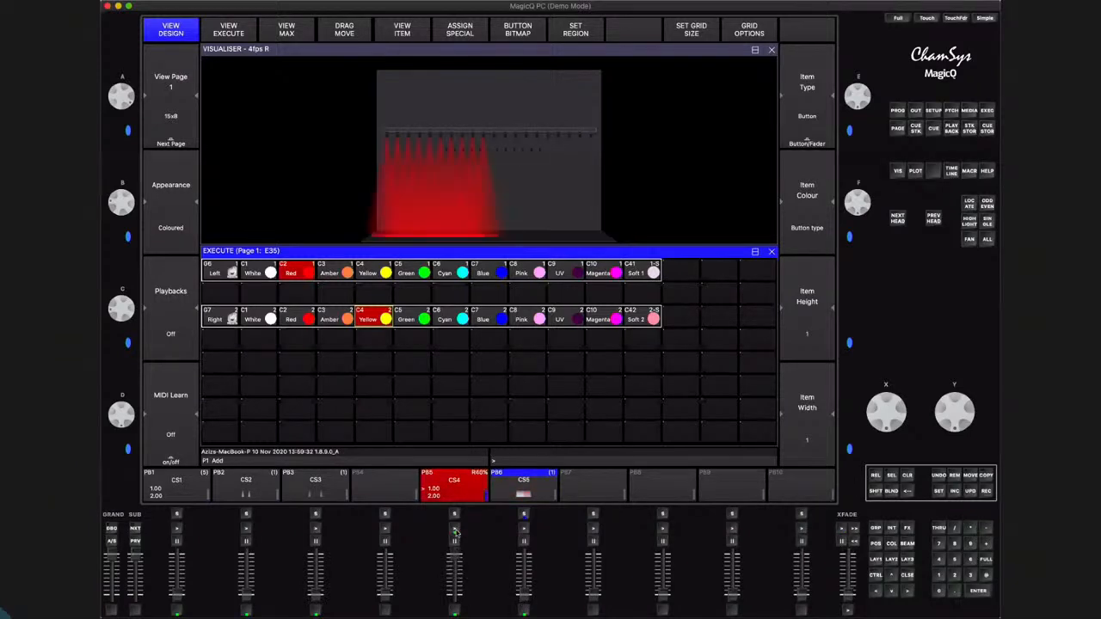
pyautogui.click(456, 531)
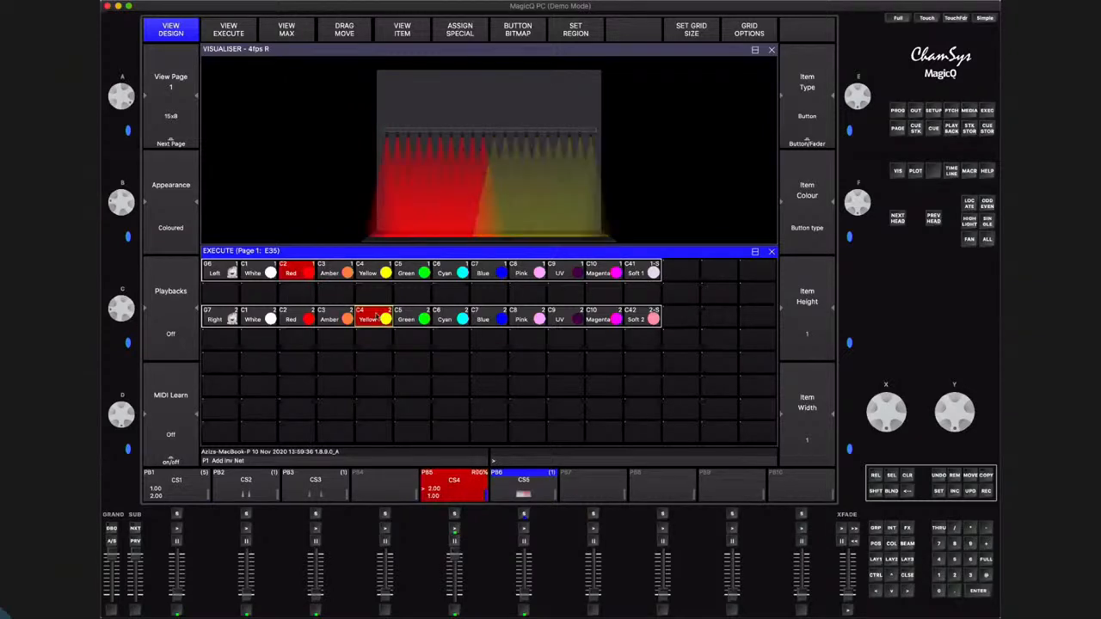
pyautogui.click(465, 273)
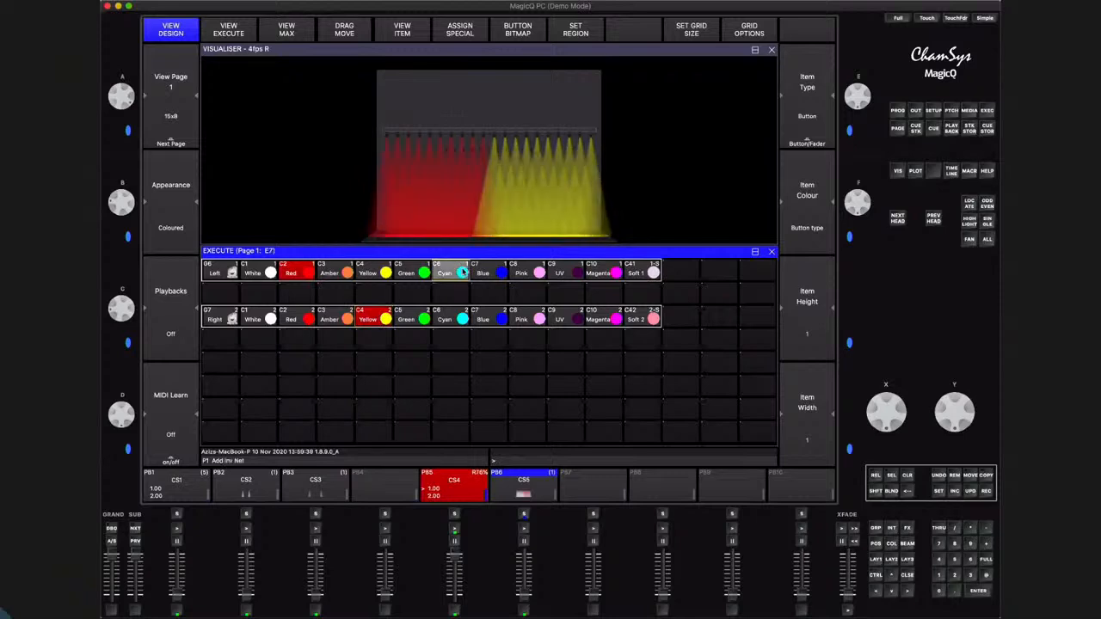
pyautogui.click(608, 320)
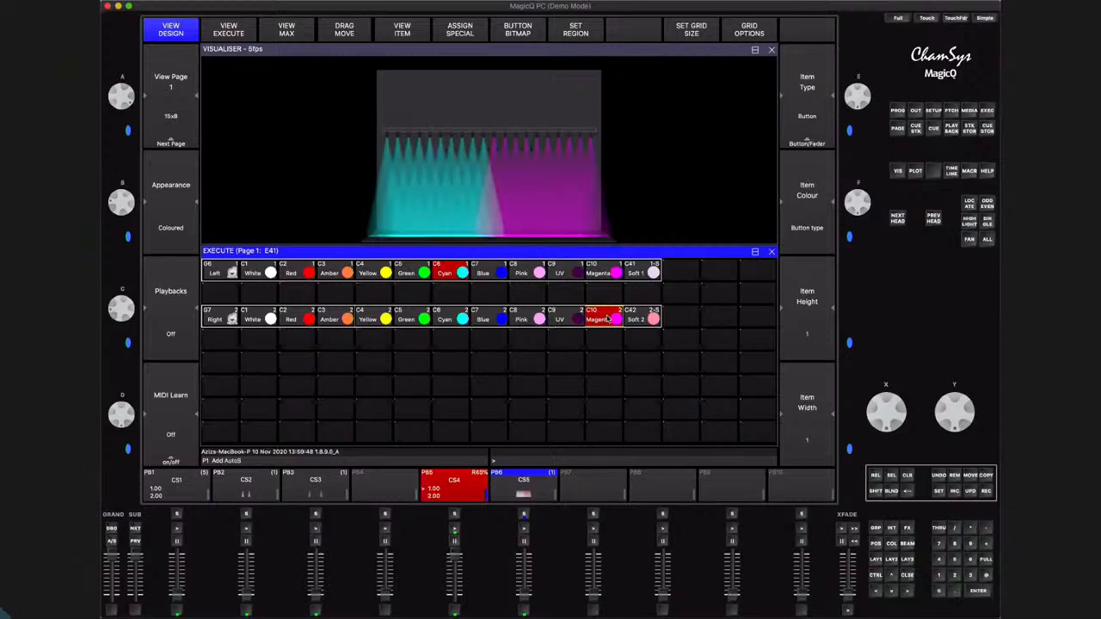
pyautogui.click(499, 267)
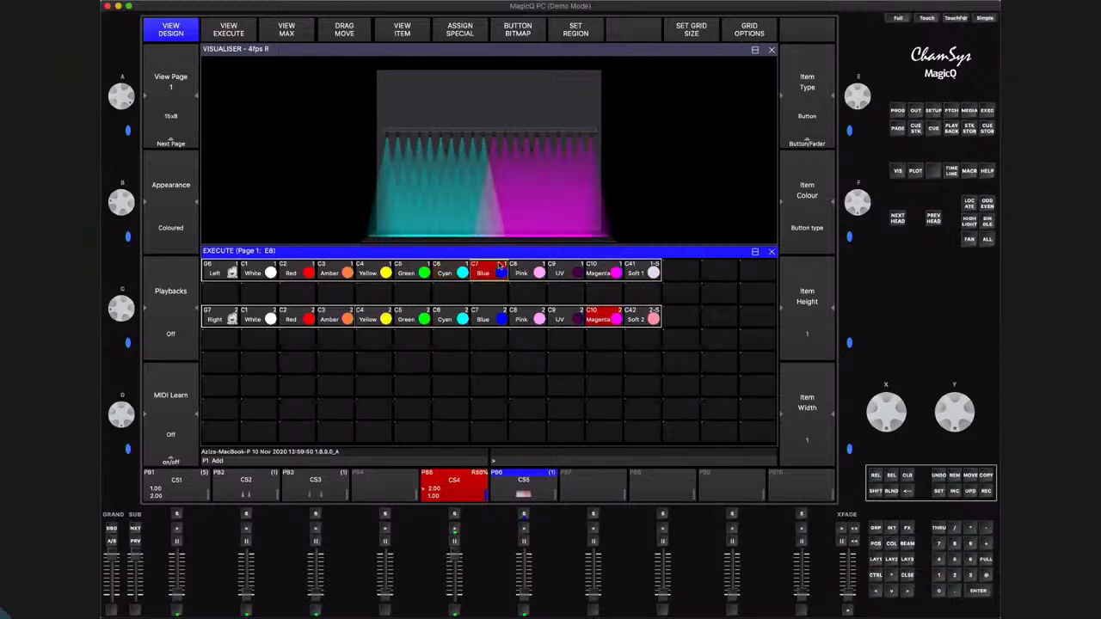
pyautogui.click(497, 318)
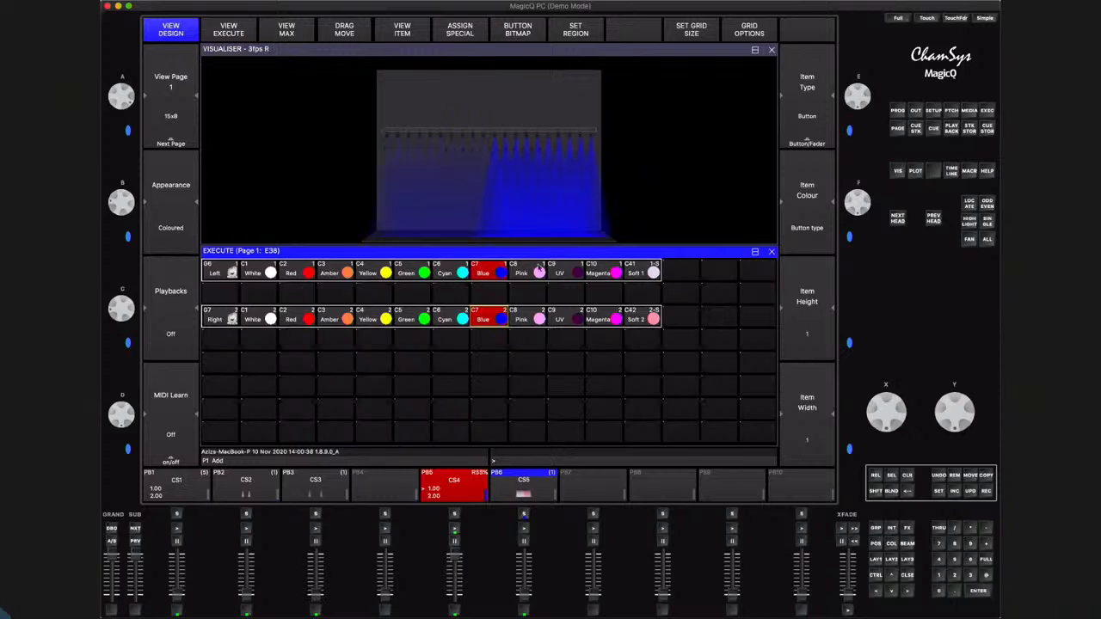
pyautogui.click(384, 319)
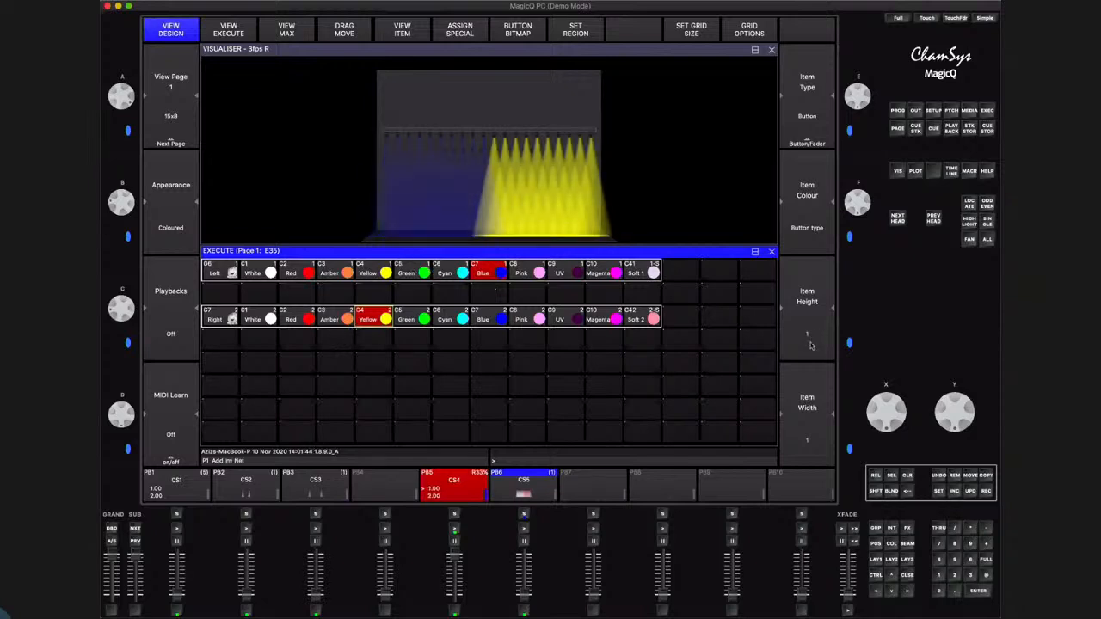
# Clear the programmer and close the Execute window
pyautogui.click(908, 477)
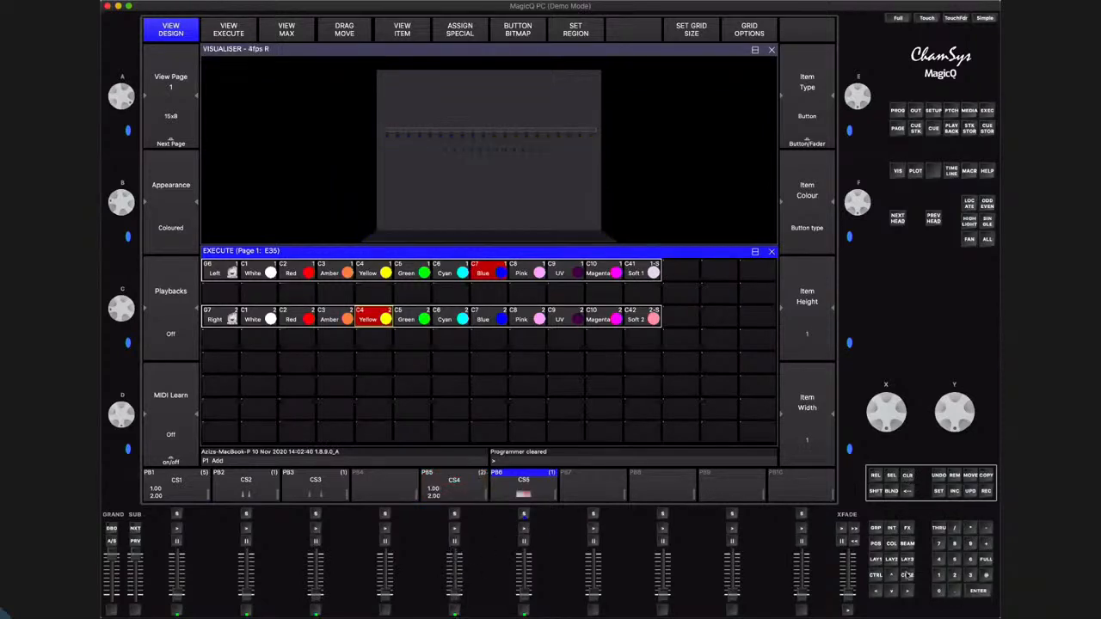
pyautogui.click(908, 574)
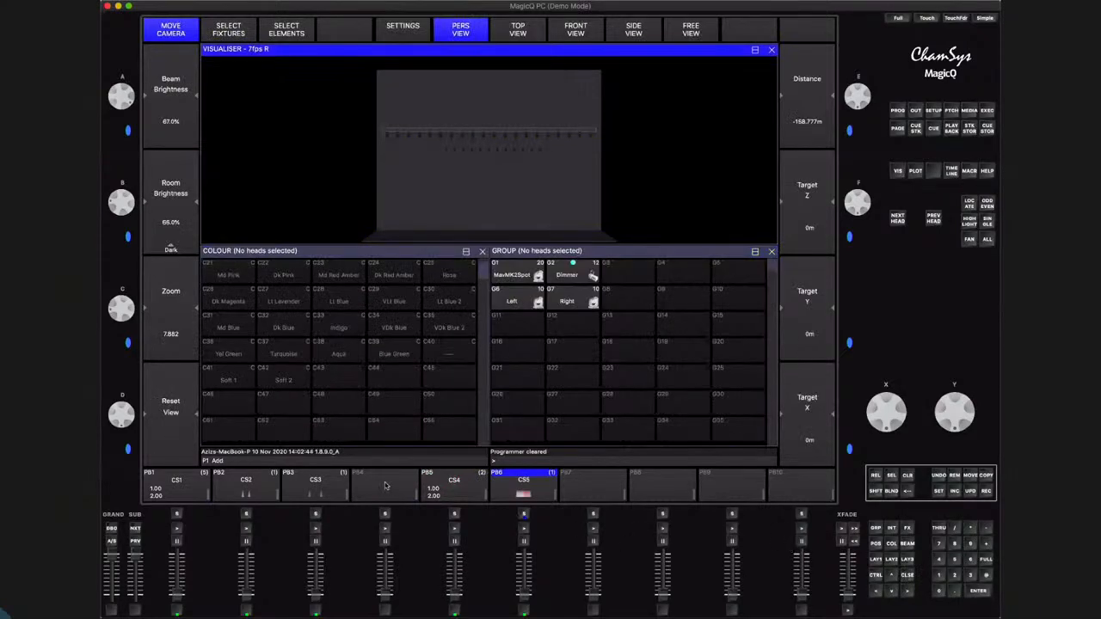
# Record the located MavMK2Spot group in the Red palette to playback 8 and test the playback with the programmer cleared
pyautogui.click(521, 275)
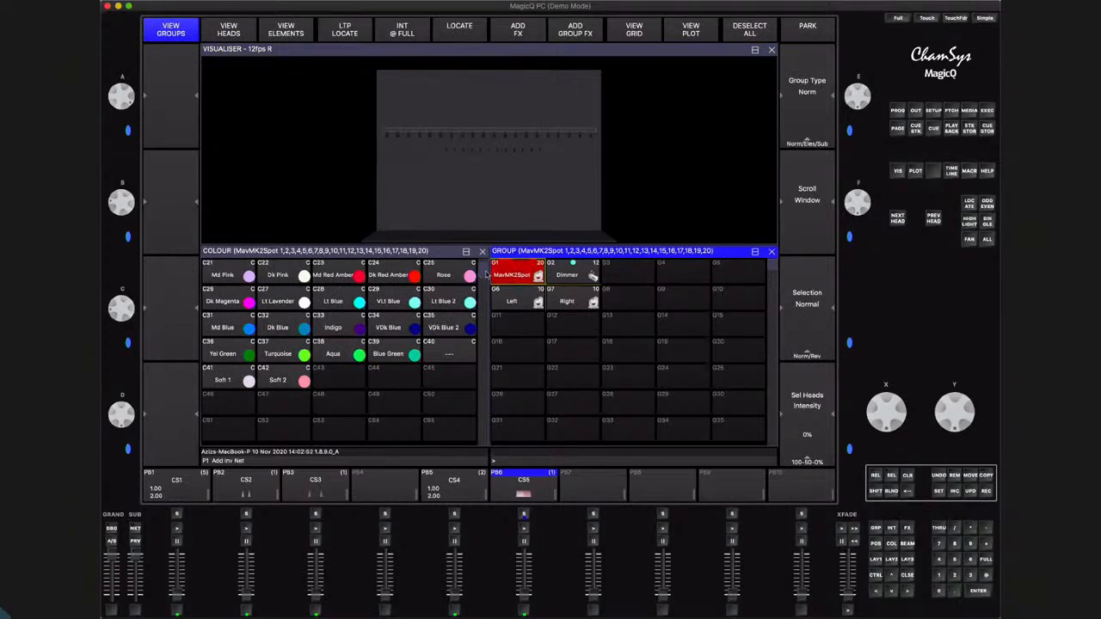
pyautogui.moveTo(483, 276); pyautogui.dragTo(488, 241)
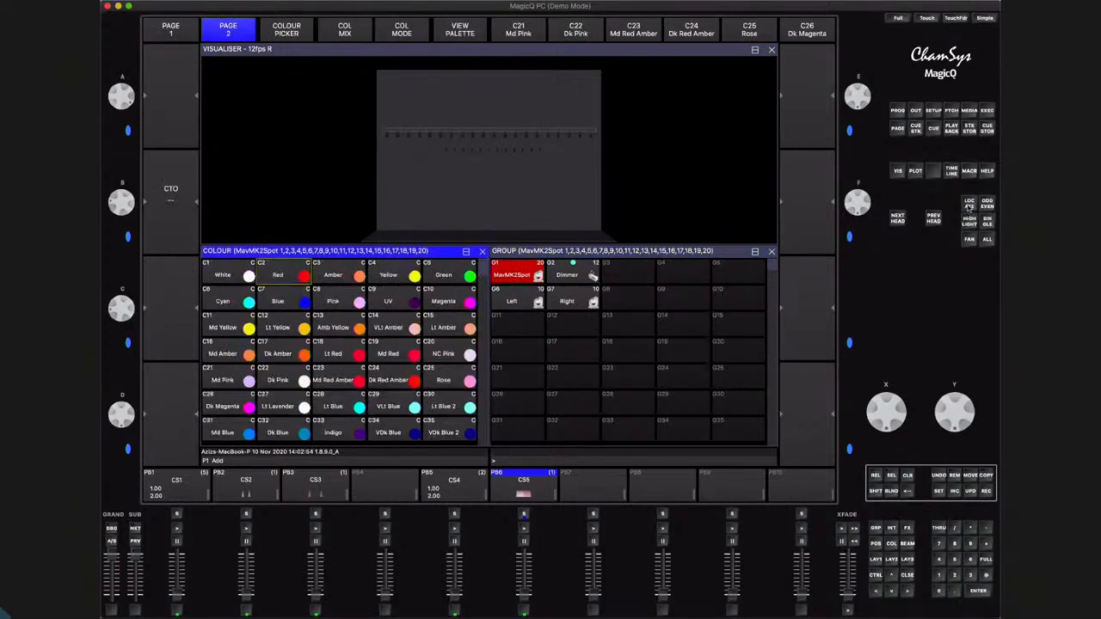
pyautogui.click(284, 276)
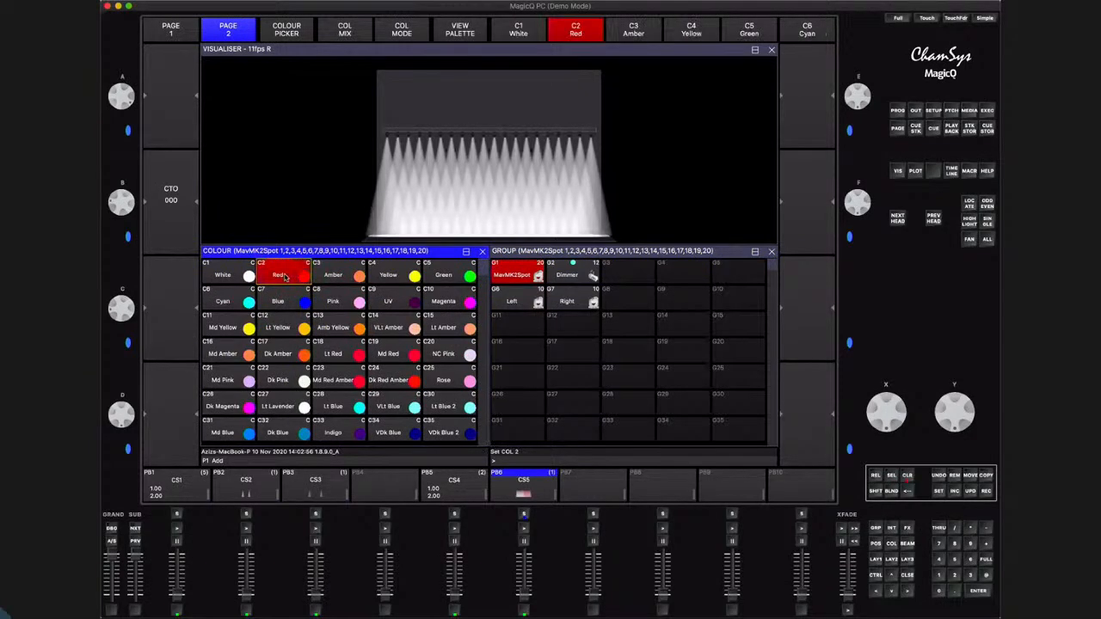
pyautogui.click(987, 492)
pyautogui.click(662, 515)
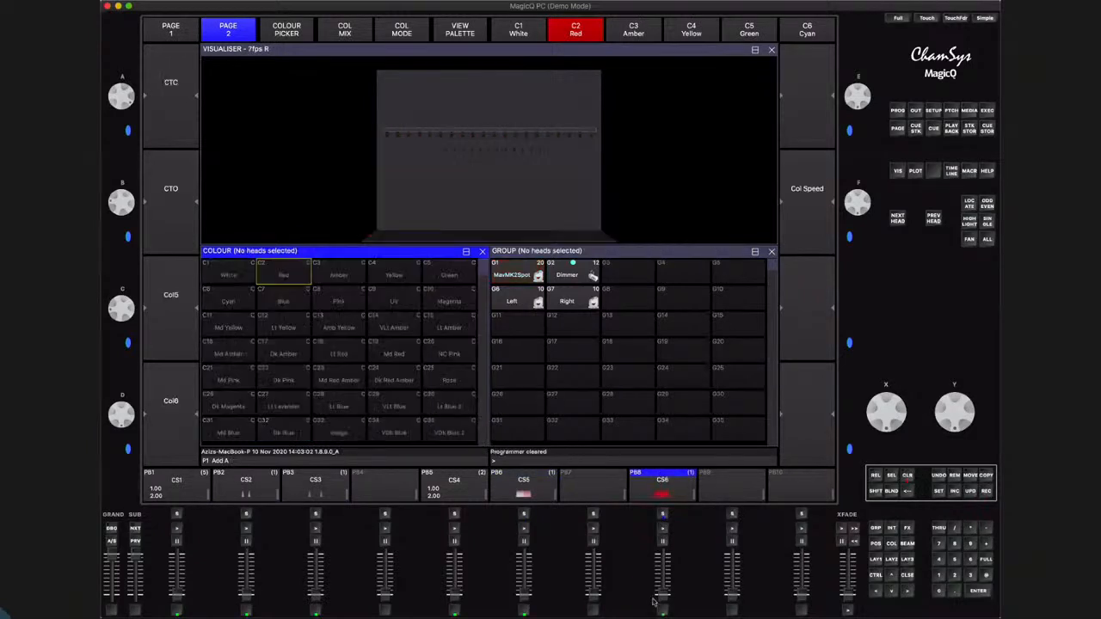
pyautogui.click(666, 528)
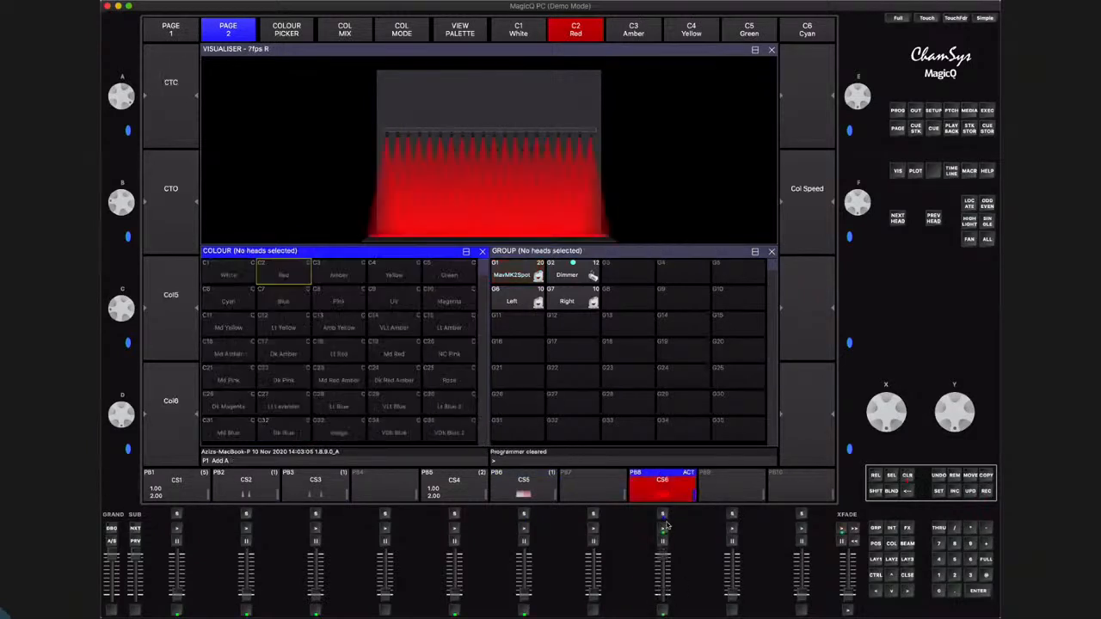
pyautogui.moveTo(663, 554); pyautogui.dragTo(665, 600)
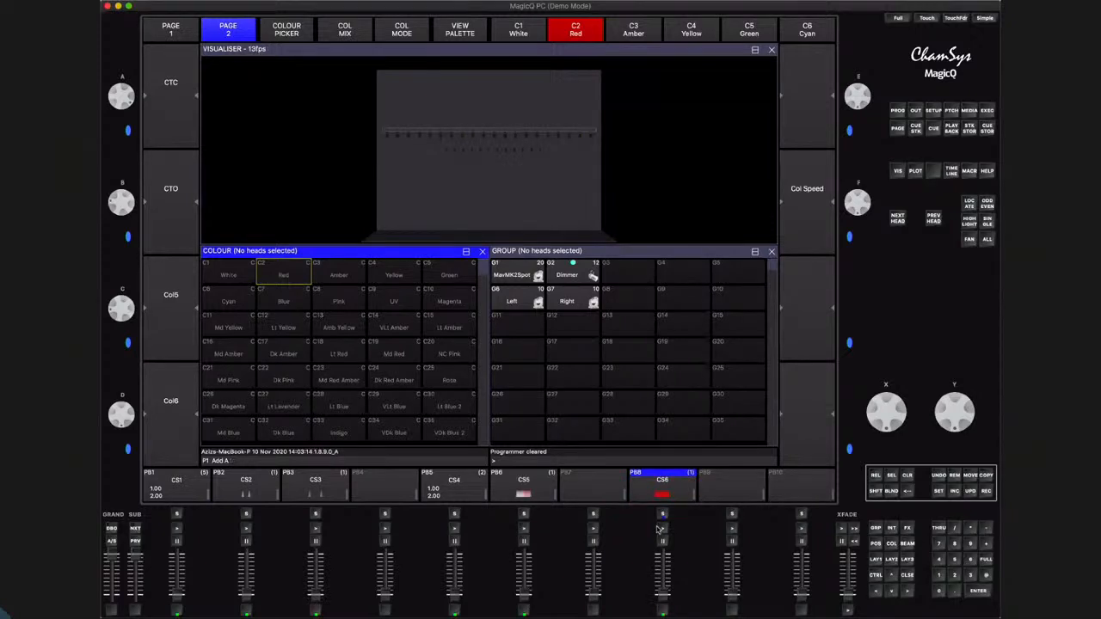
# Include the playback 8 cue in the programmer, change it to the Yellow palette, update the cue and clear the programmer
pyautogui.click(955, 491)
pyautogui.click(662, 514)
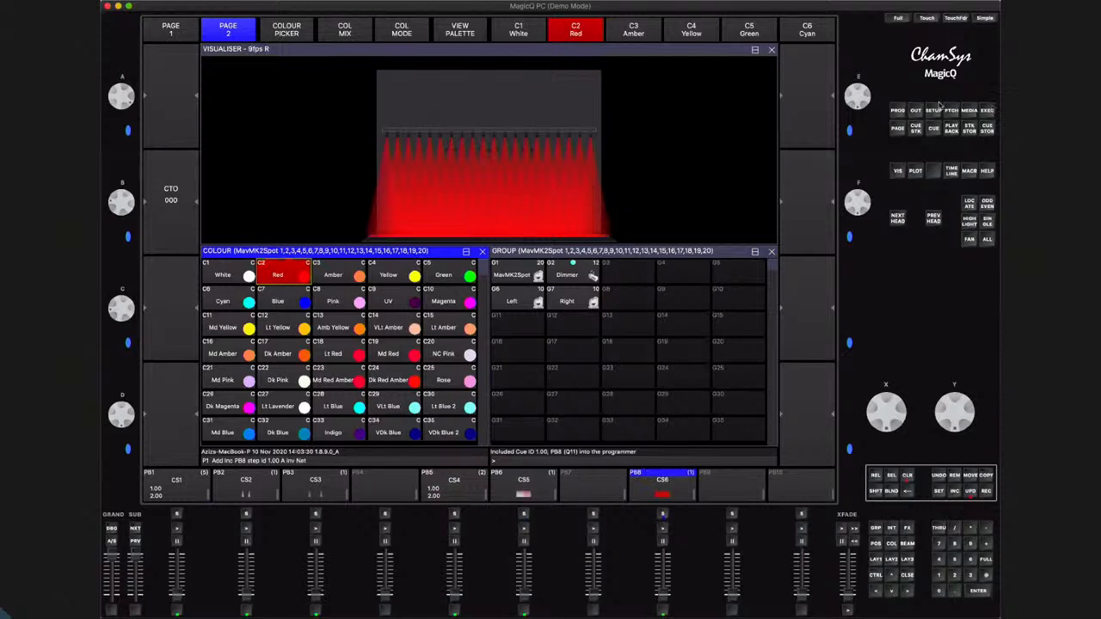
pyautogui.click(399, 272)
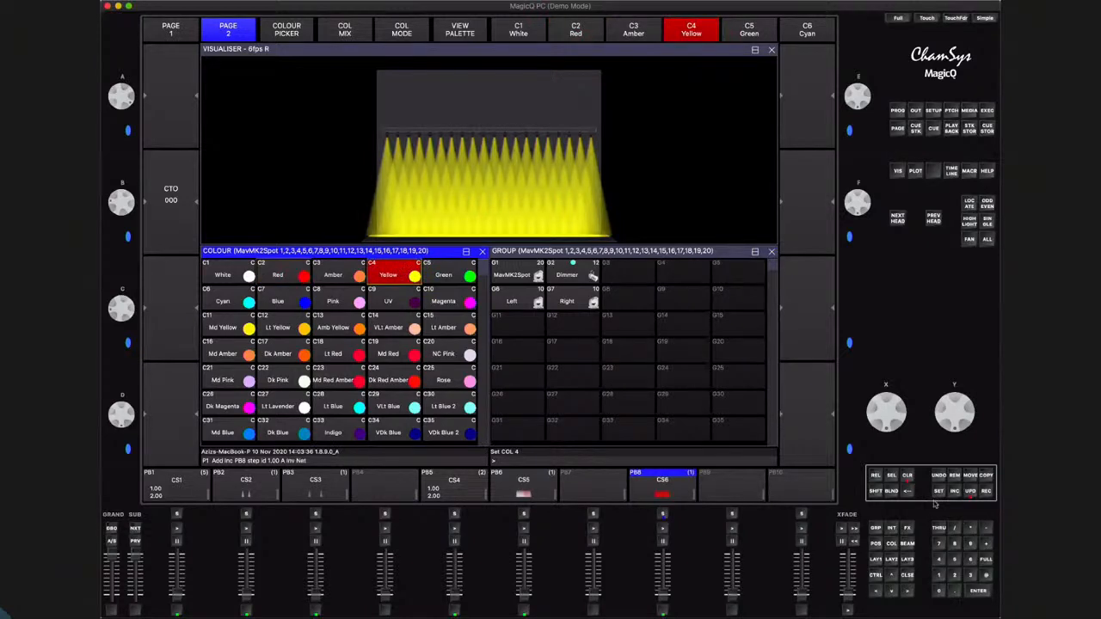
pyautogui.click(970, 494)
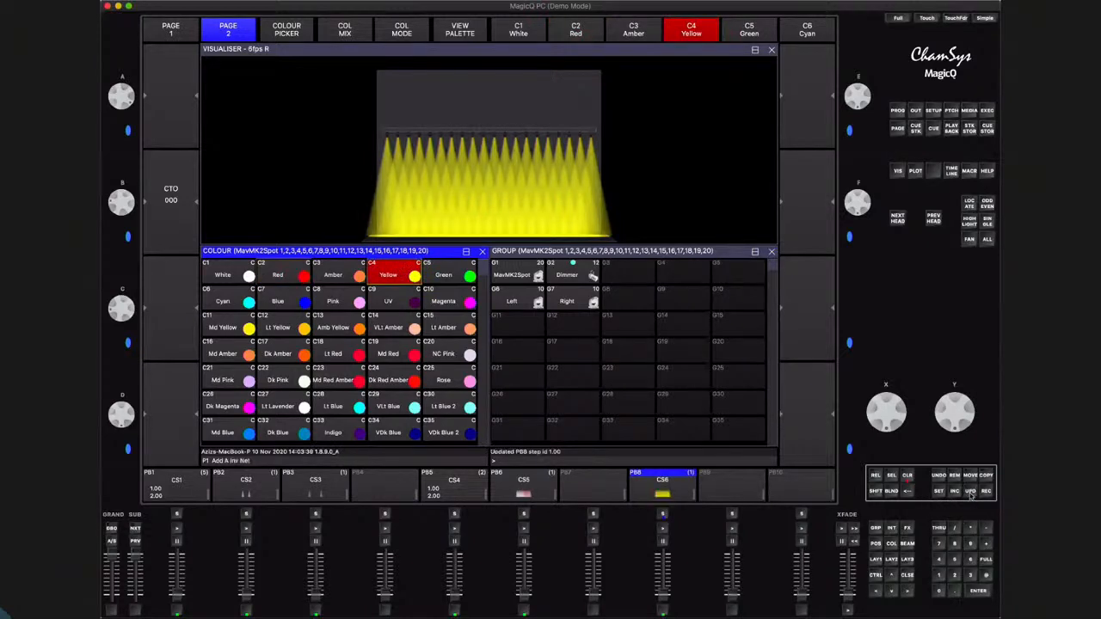
pyautogui.click(908, 481)
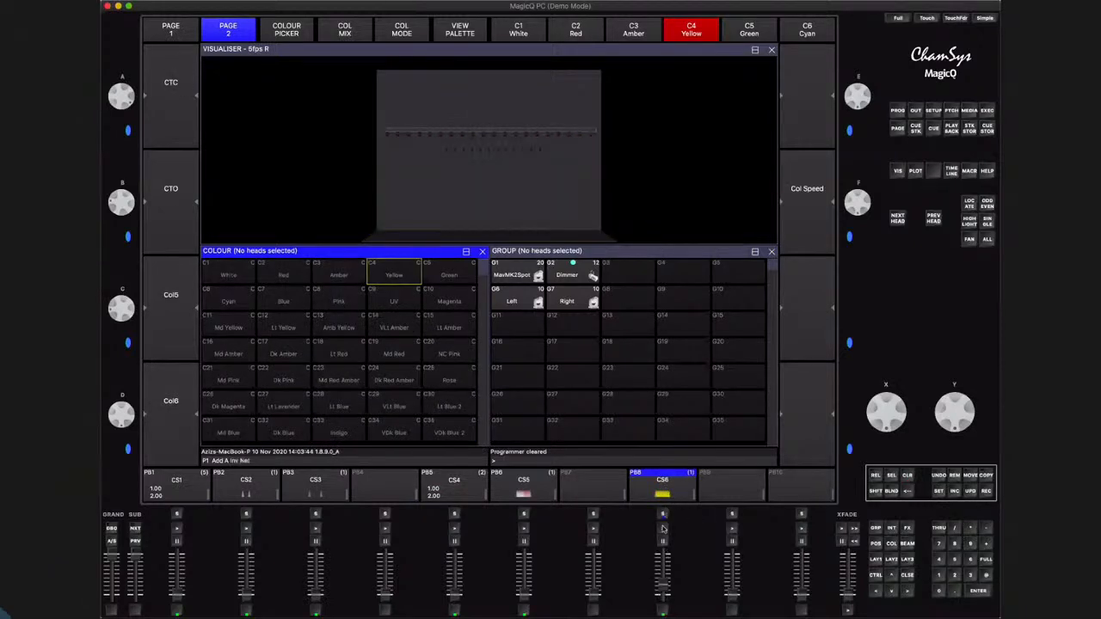
# Run playback 8 to check the updated cue, fading it out and back up to full
pyautogui.click(662, 528)
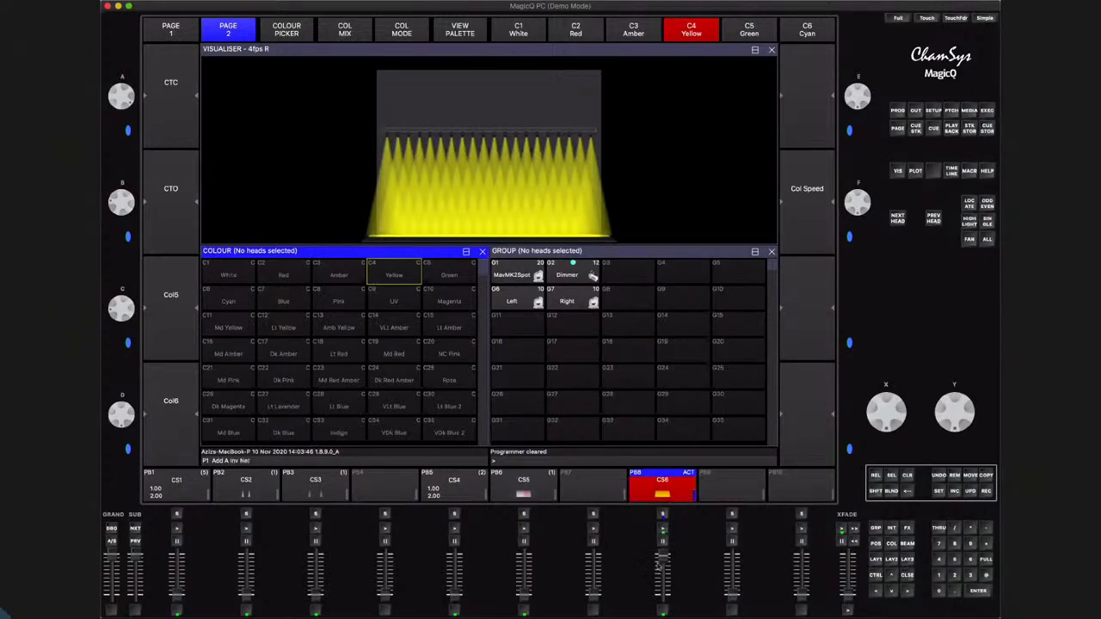
pyautogui.moveTo(662, 558); pyautogui.dragTo(663, 609)
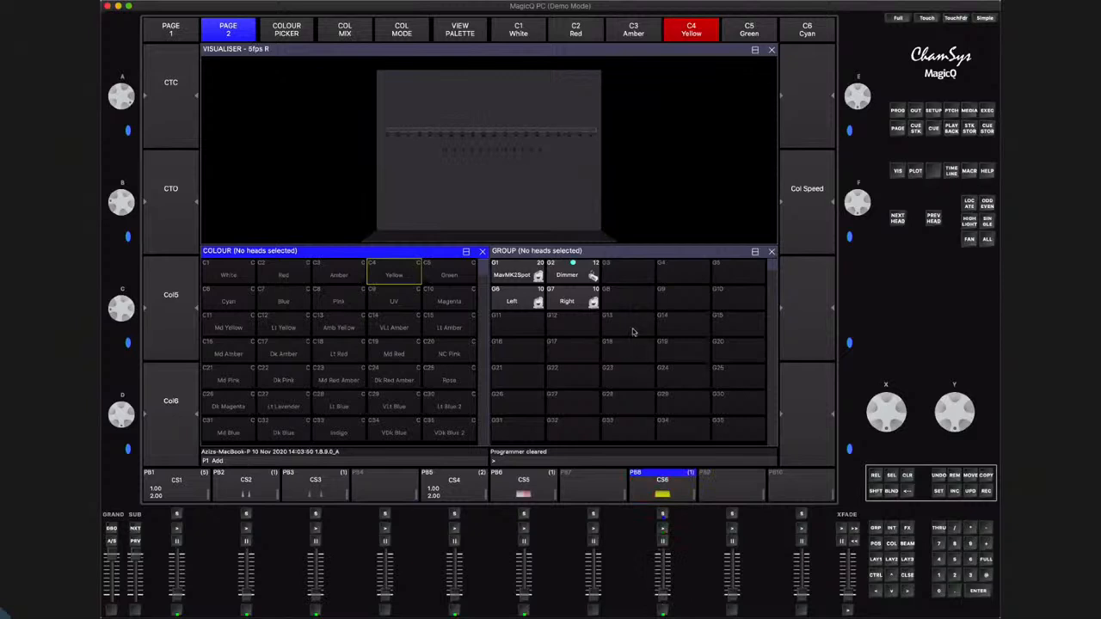
pyautogui.moveTo(663, 596); pyautogui.dragTo(661, 512)
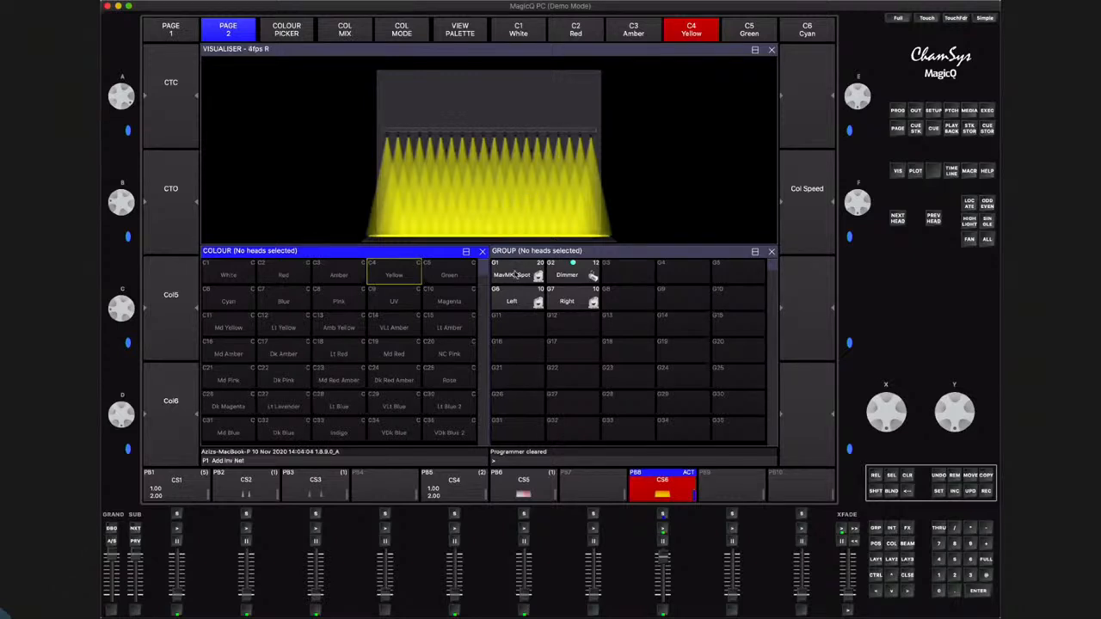
# Select the MavMK2Spot group and reposition its heads, tilting them to about 71 and panning the beams sideways
pyautogui.click(516, 274)
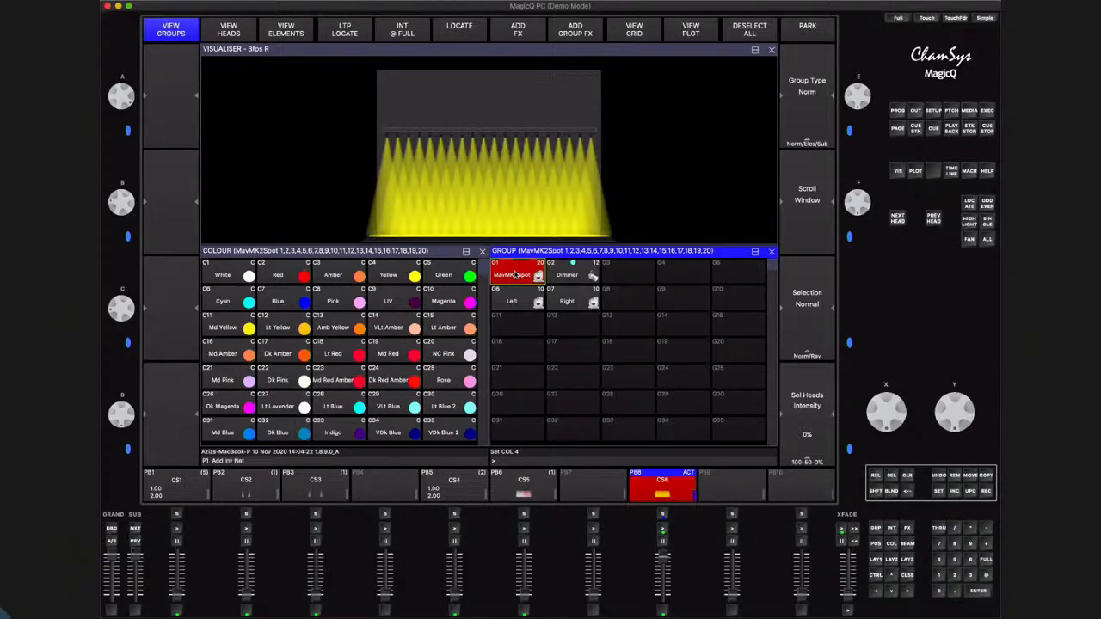
pyautogui.click(878, 544)
pyautogui.moveTo(963, 398); pyautogui.dragTo(965, 434)
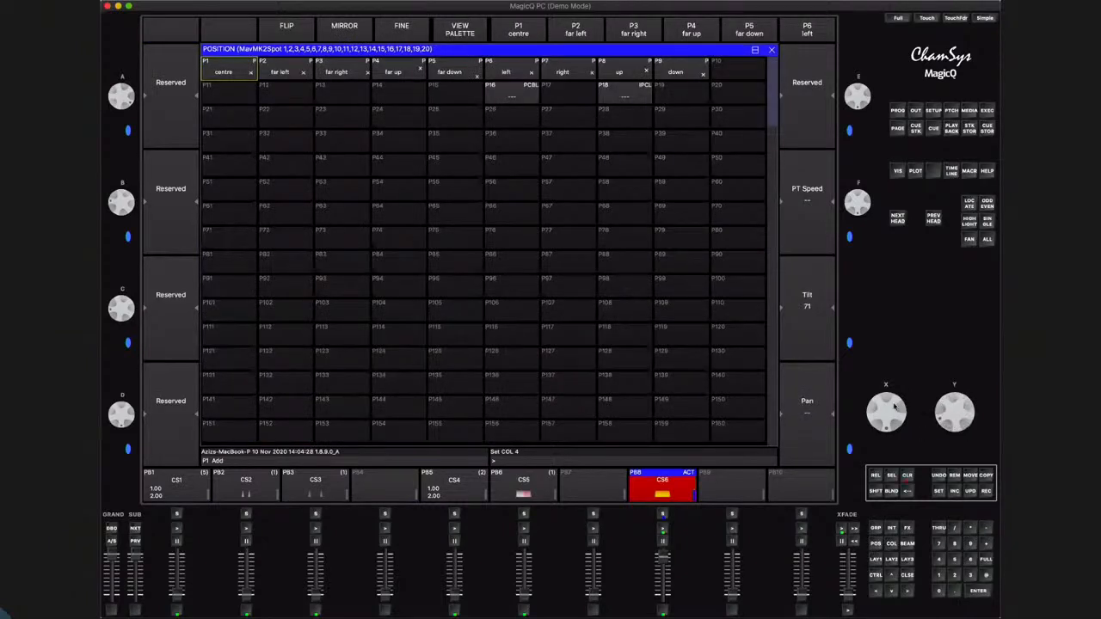
pyautogui.moveTo(894, 416); pyautogui.dragTo(888, 439)
pyautogui.click(911, 577)
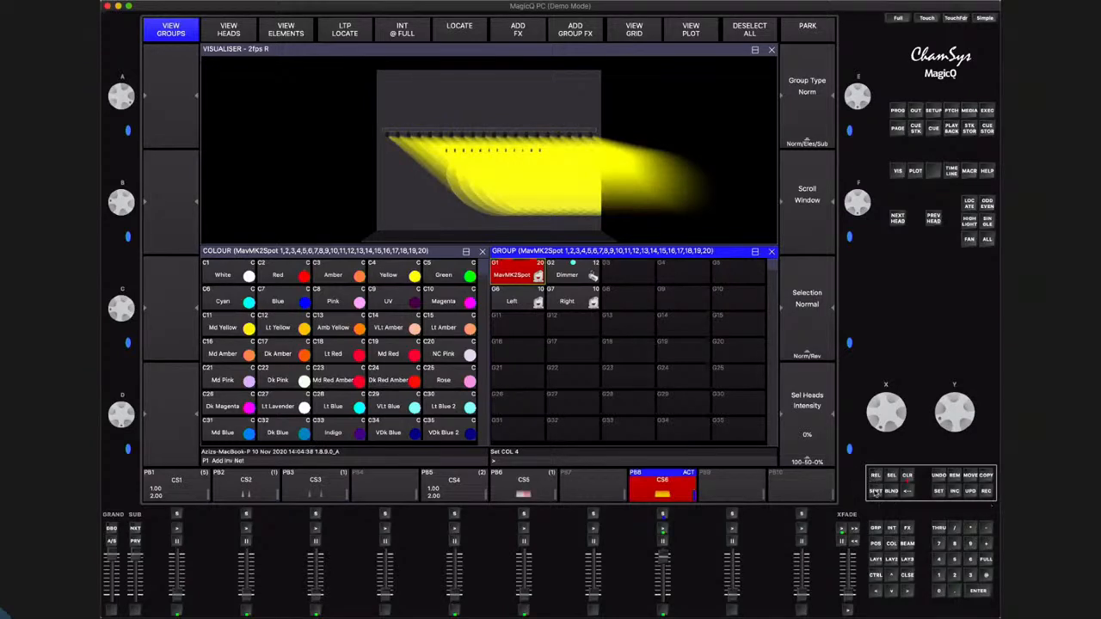
# Merge the new position into the playback 8 cue using Rec Merge, and test the playback with the programmer cleared
pyautogui.click(876, 493)
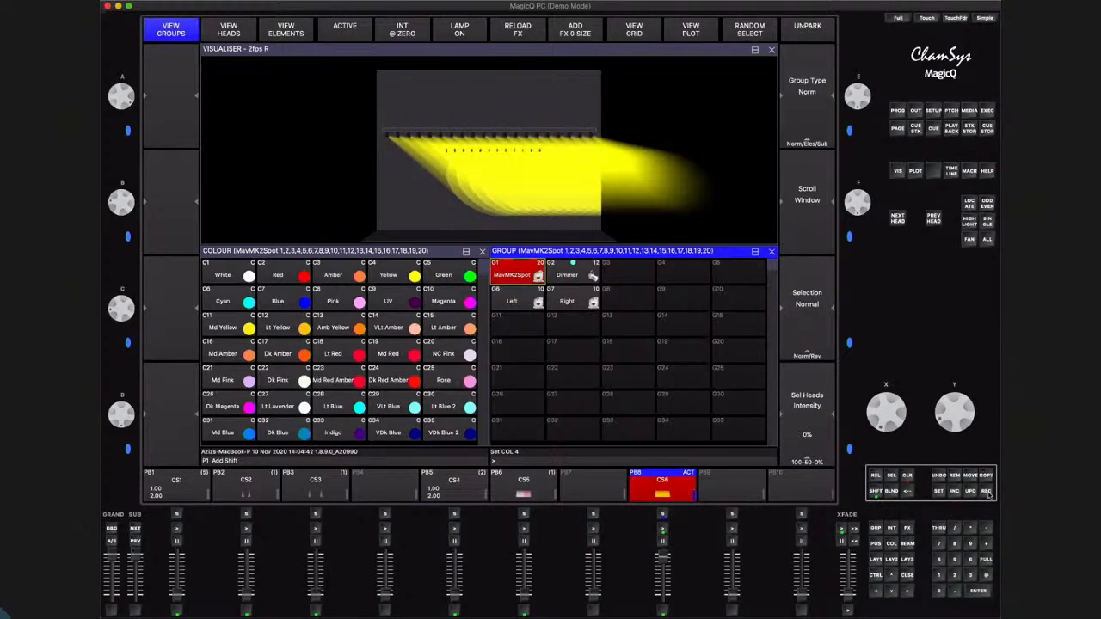
pyautogui.click(987, 492)
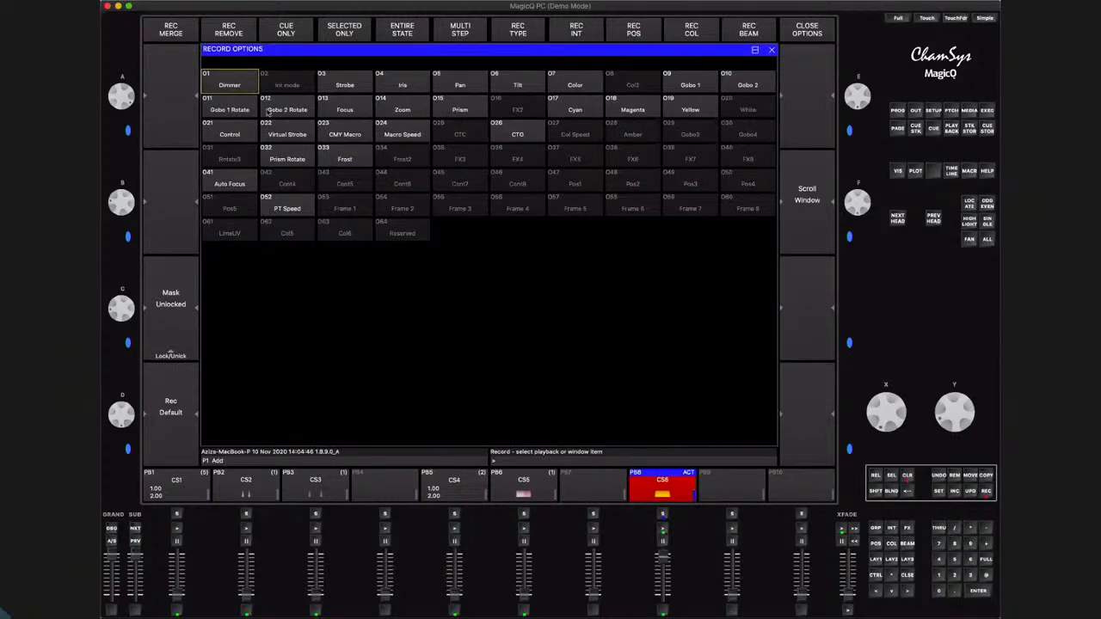
pyautogui.click(172, 31)
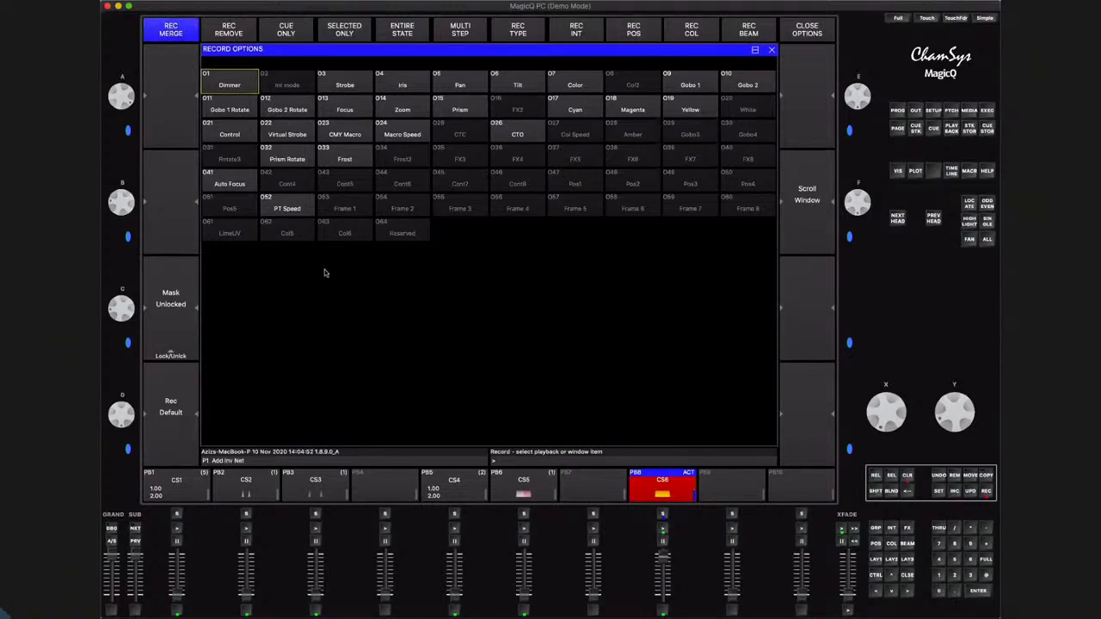
pyautogui.click(663, 515)
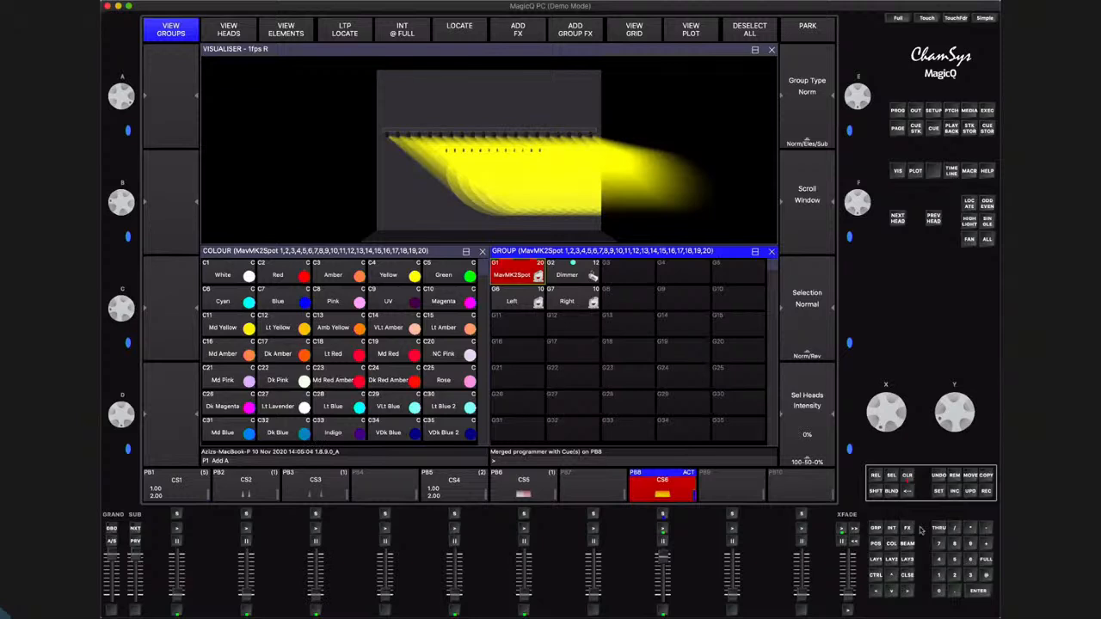
pyautogui.click(908, 478)
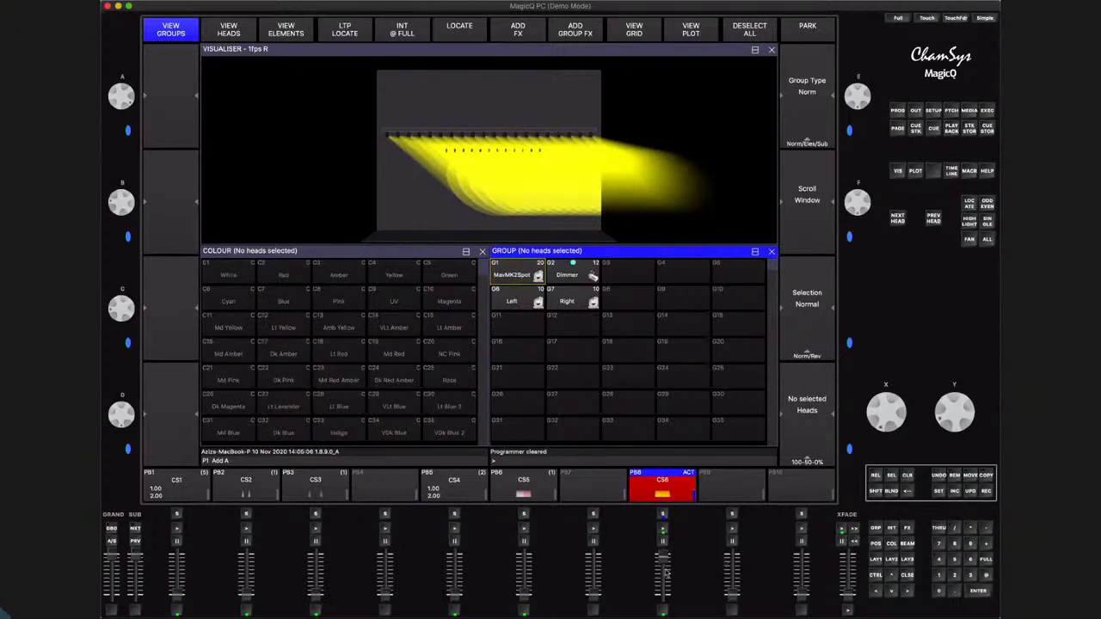
pyautogui.moveTo(662, 558); pyautogui.dragTo(663, 594)
pyautogui.click(672, 480)
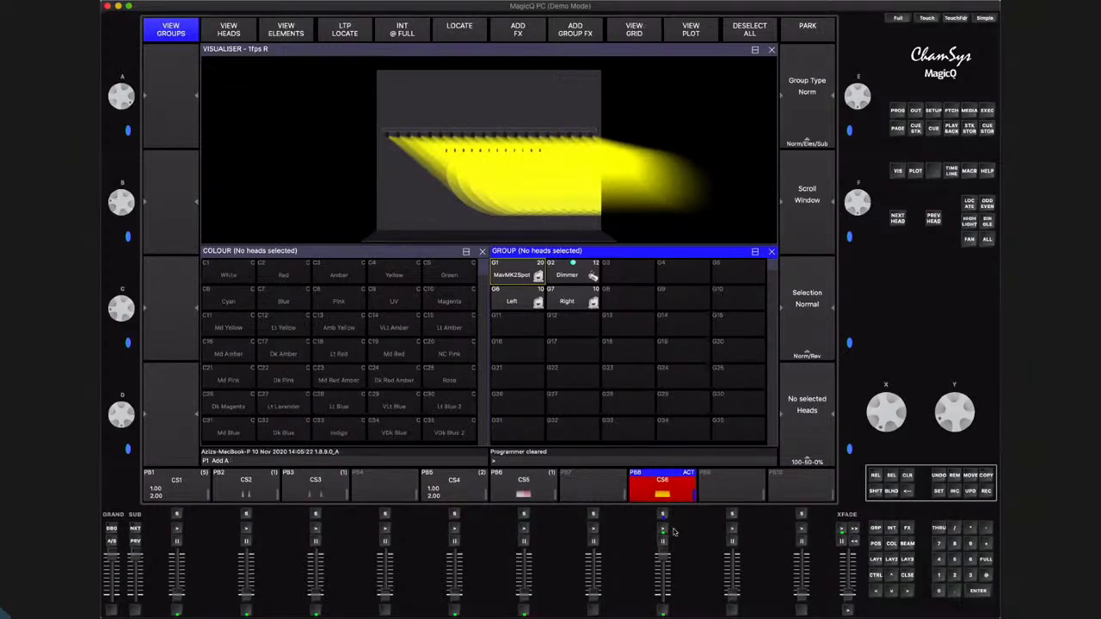
# Record the MavMK2Spot group in the Red palette with pan at about -93 as a second cue on playback 8, and clear the programmer
pyautogui.click(526, 277)
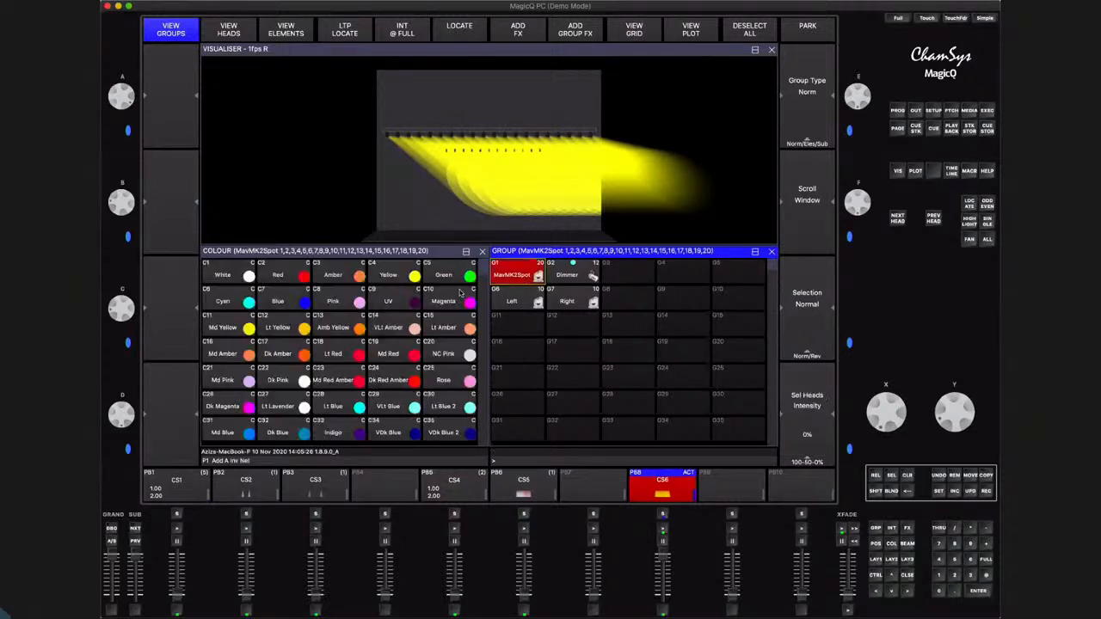
pyautogui.click(299, 272)
pyautogui.click(297, 274)
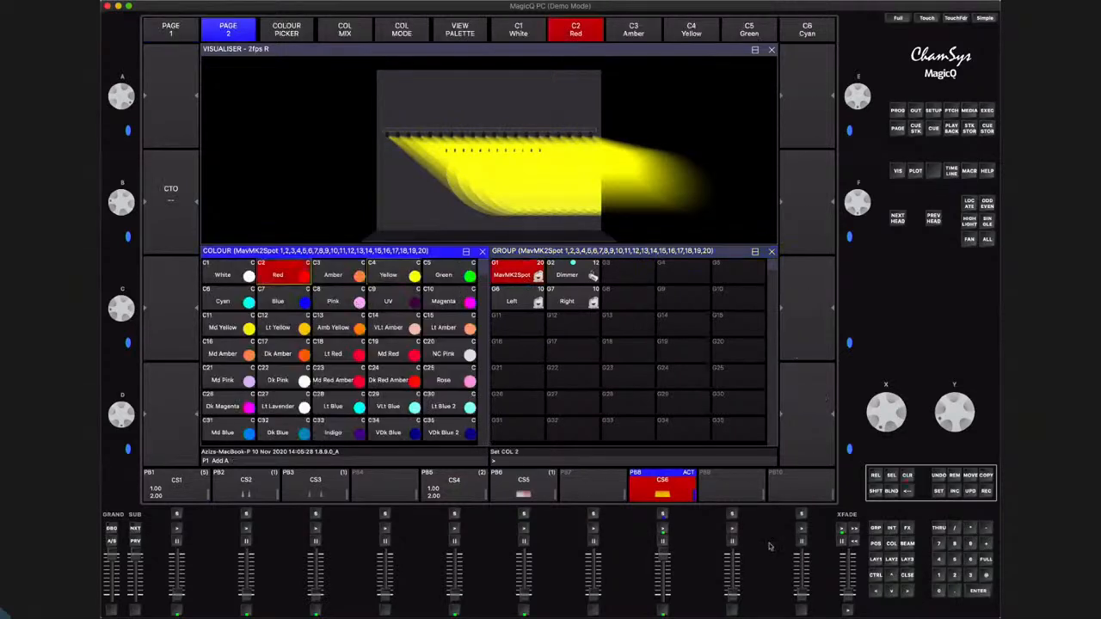
pyautogui.click(877, 544)
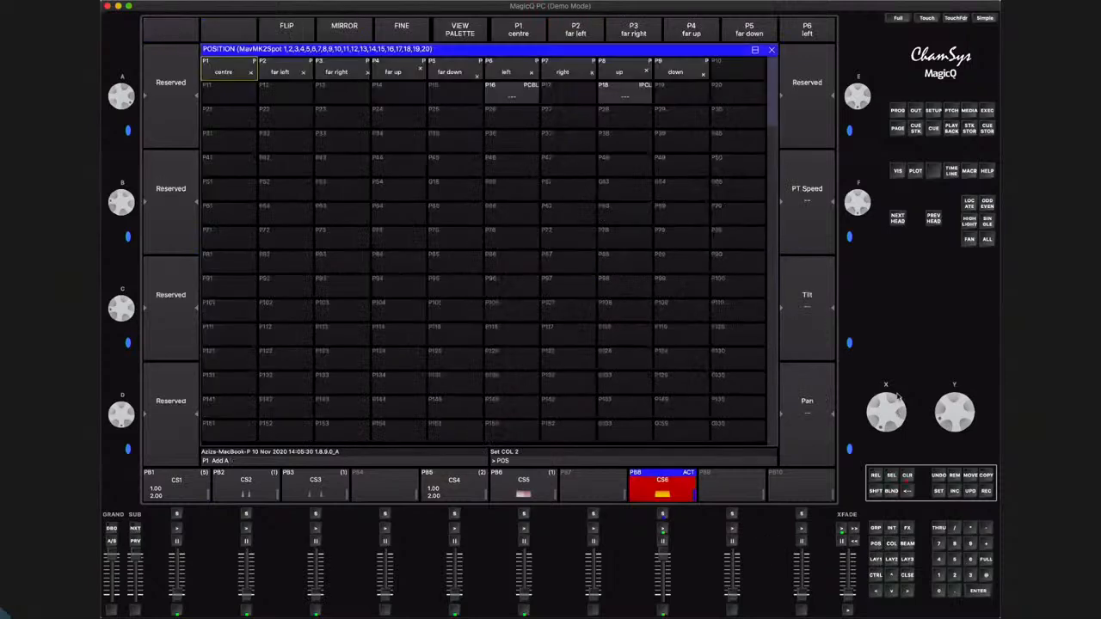
pyautogui.moveTo(891, 400); pyautogui.dragTo(866, 422)
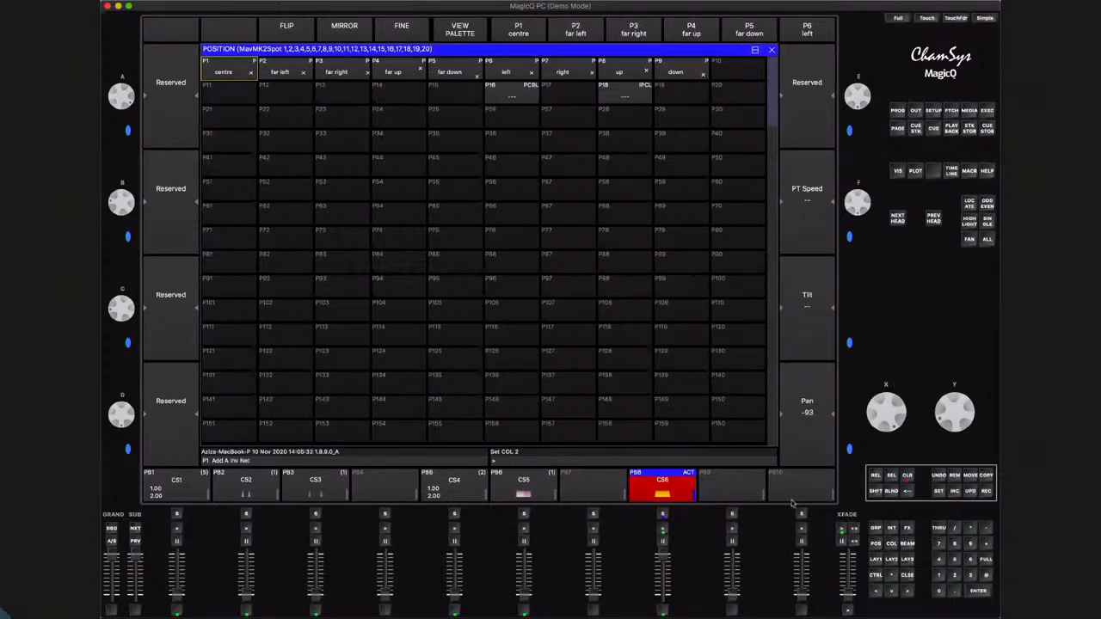
pyautogui.click(988, 493)
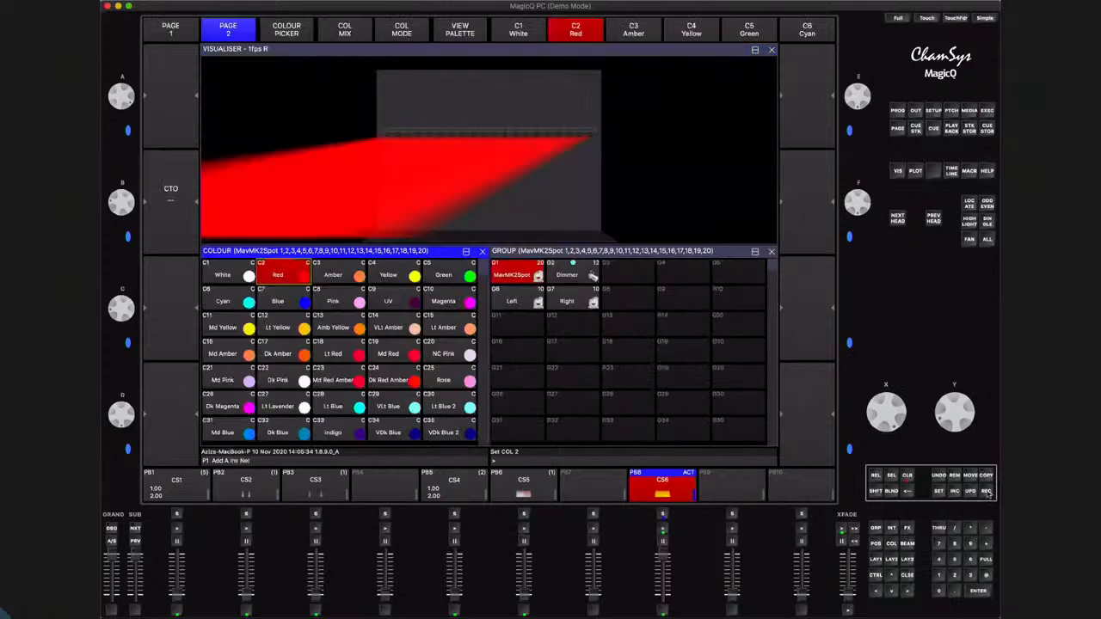
pyautogui.click(639, 492)
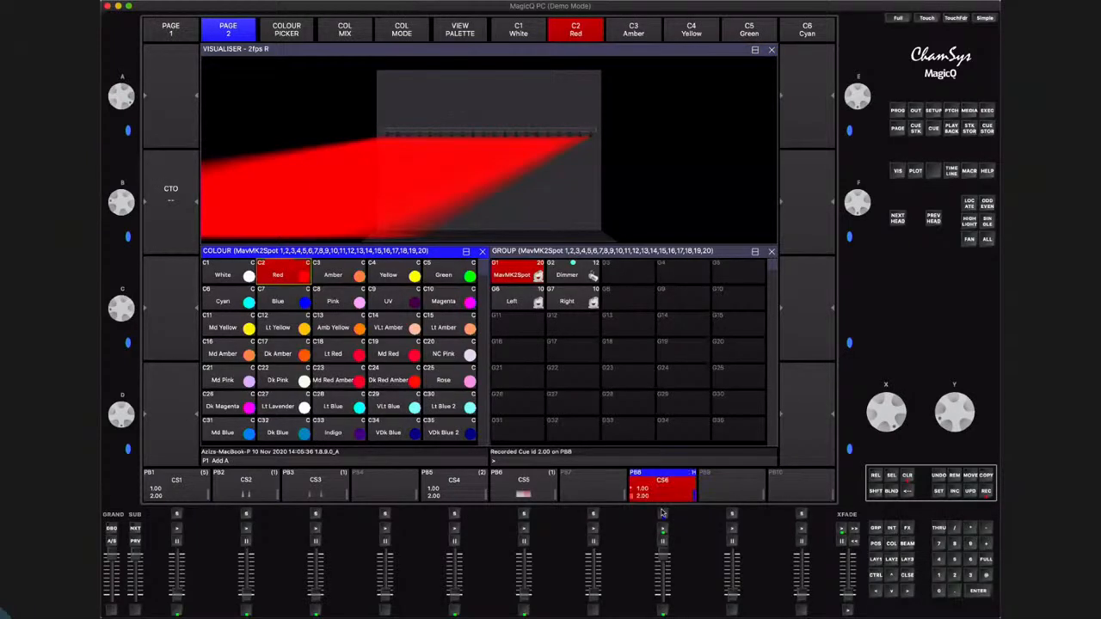
pyautogui.click(907, 480)
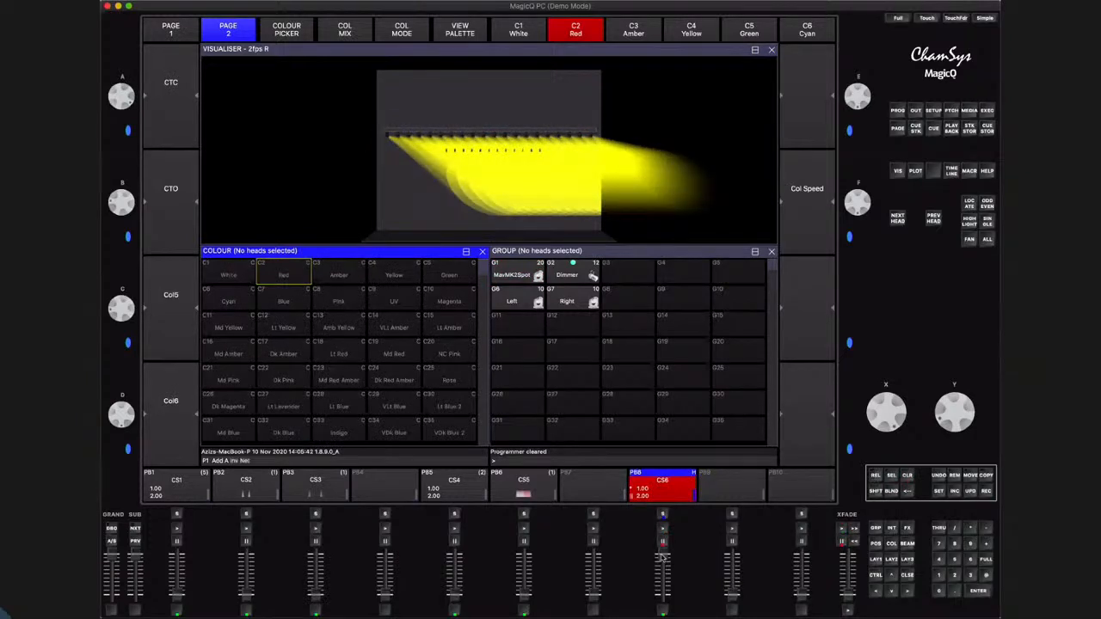
# Run playback 8 to check its two cues, and fade it out
pyautogui.moveTo(662, 557); pyautogui.dragTo(664, 597)
pyautogui.click(673, 514)
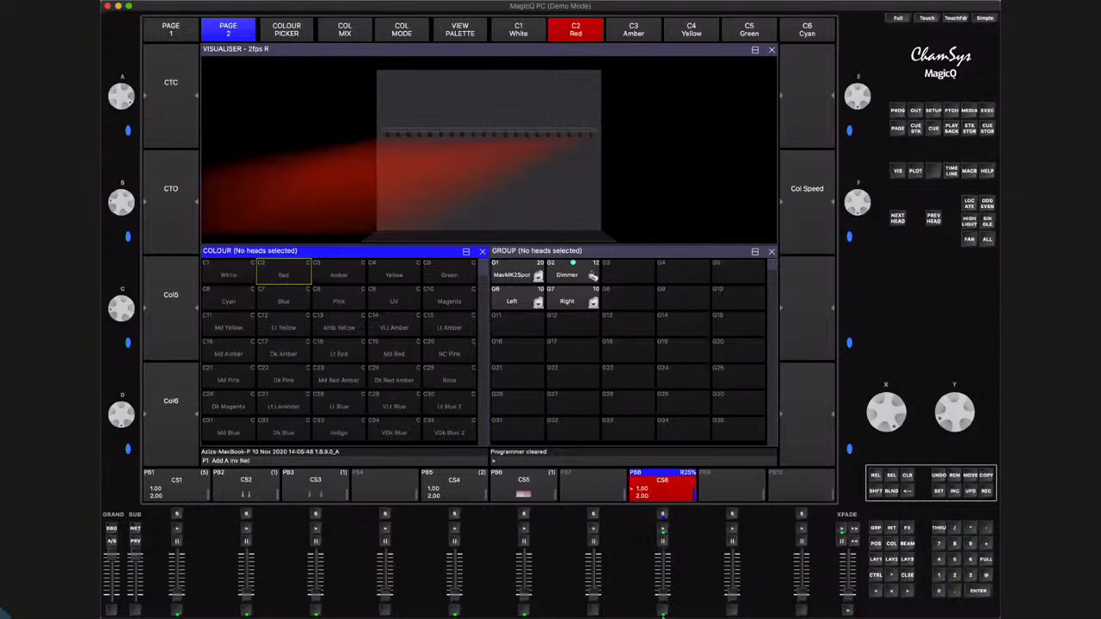
pyautogui.moveTo(665, 557); pyautogui.dragTo(664, 615)
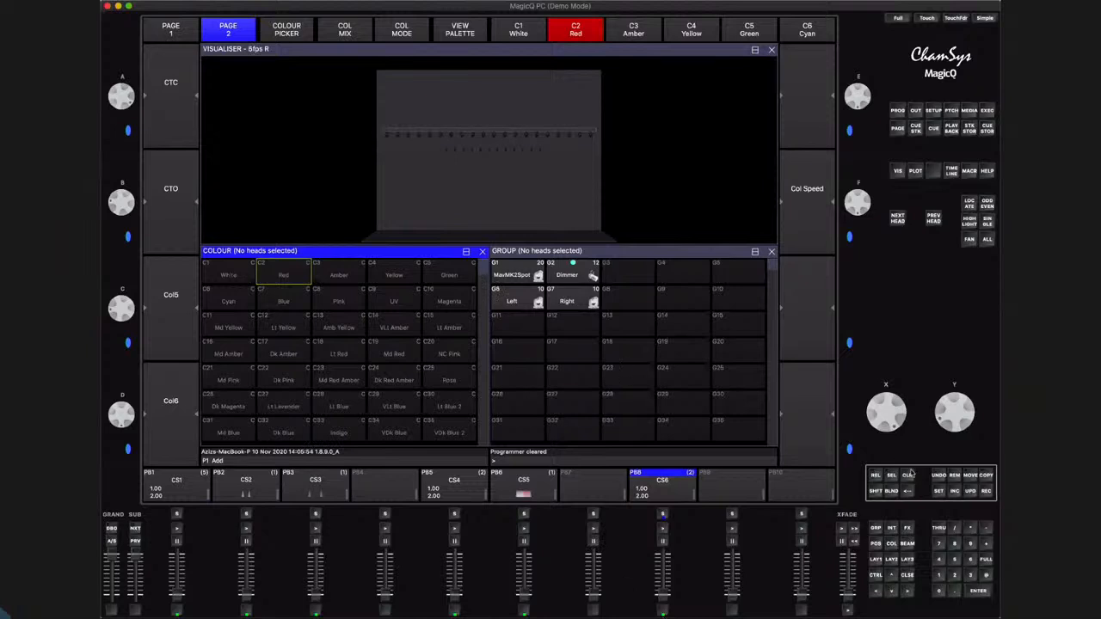
# Include cue 2 of playback 8 in the programmer and check its contents in the programmer window
pyautogui.click(955, 491)
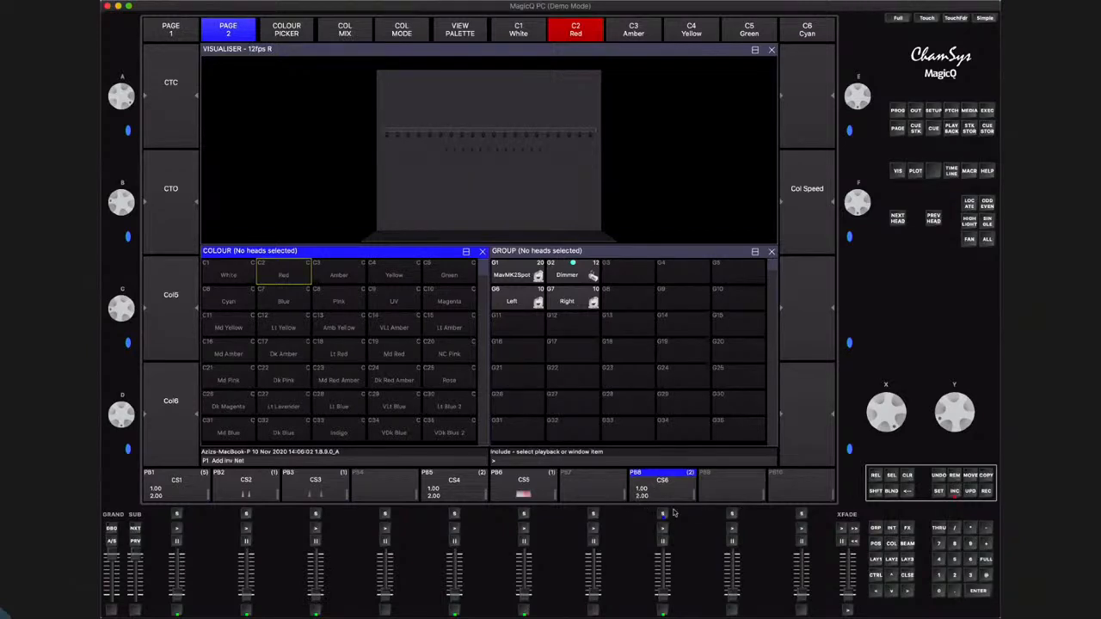
pyautogui.click(953, 577)
pyautogui.click(662, 515)
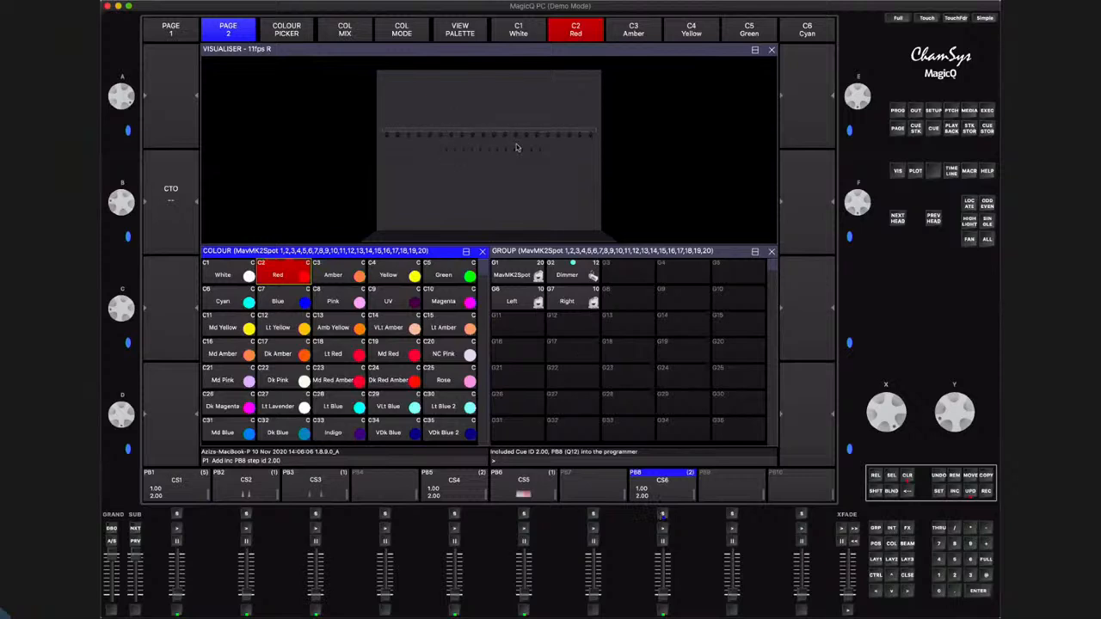
pyautogui.click(897, 110)
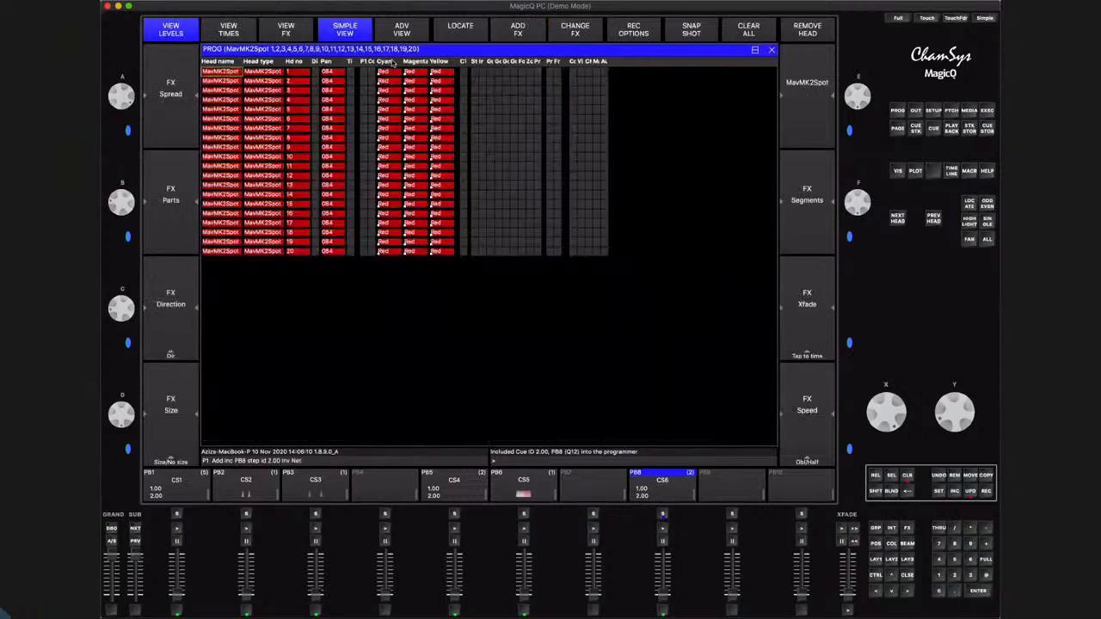
pyautogui.click(911, 574)
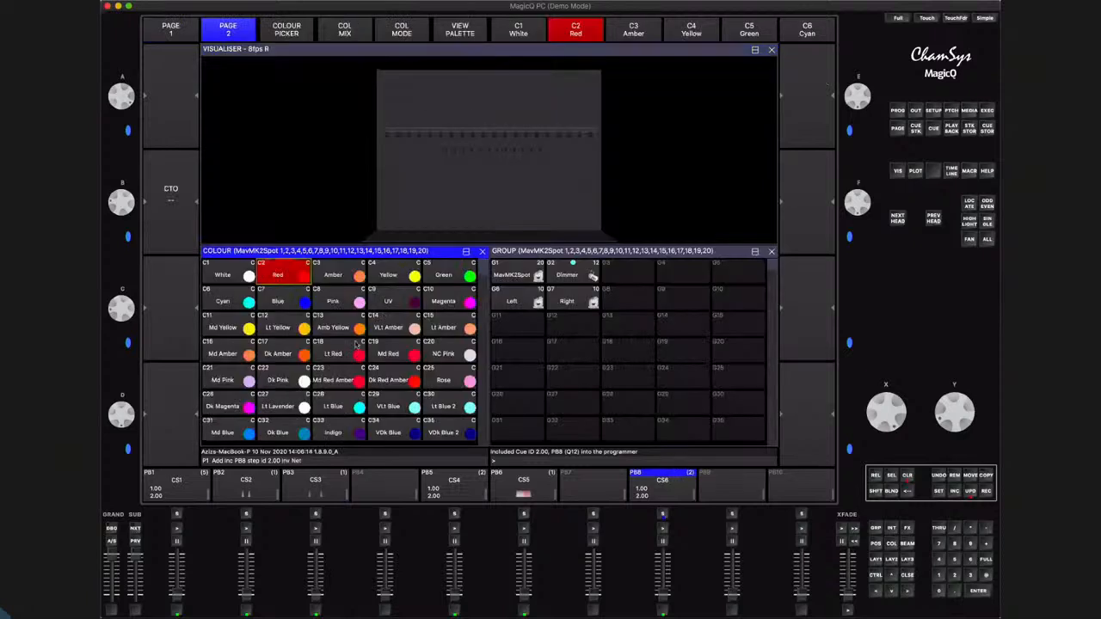
# Update the included cue 2 with the Magenta palette, and test playback 8 with the programmer cleared
pyautogui.click(453, 306)
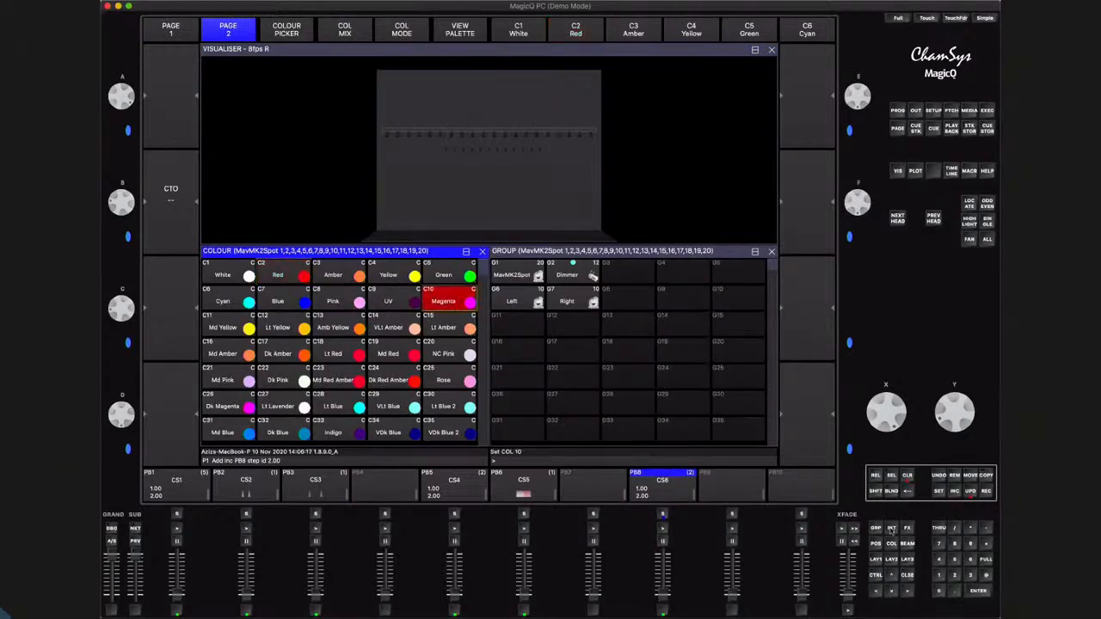
pyautogui.click(970, 492)
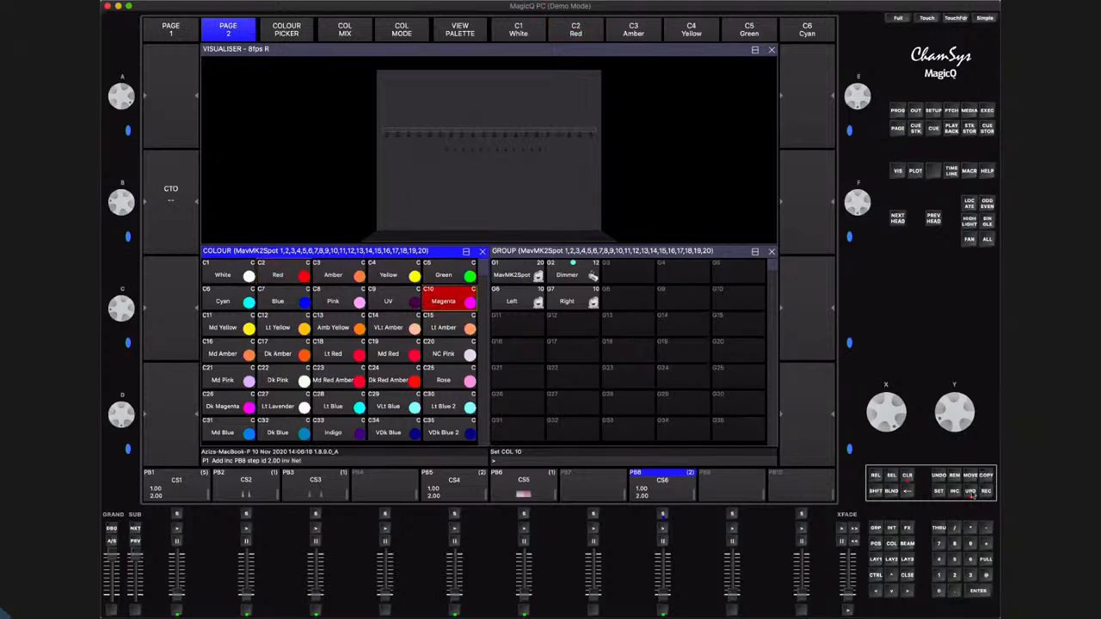
pyautogui.click(908, 476)
pyautogui.moveTo(666, 596); pyautogui.dragTo(662, 559)
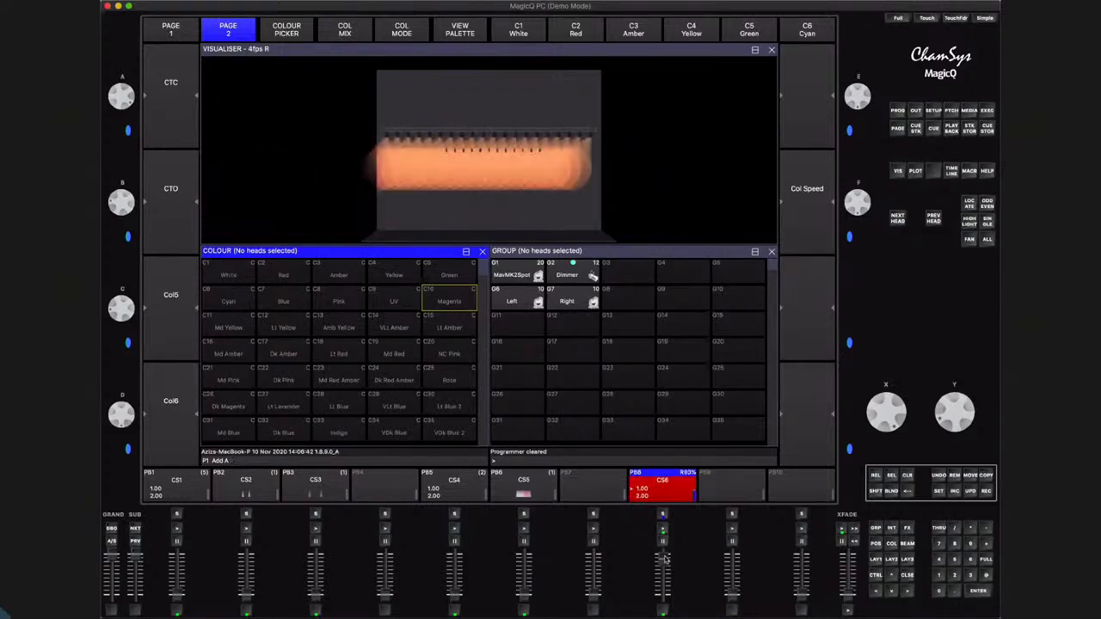
pyautogui.moveTo(663, 559); pyautogui.dragTo(671, 592)
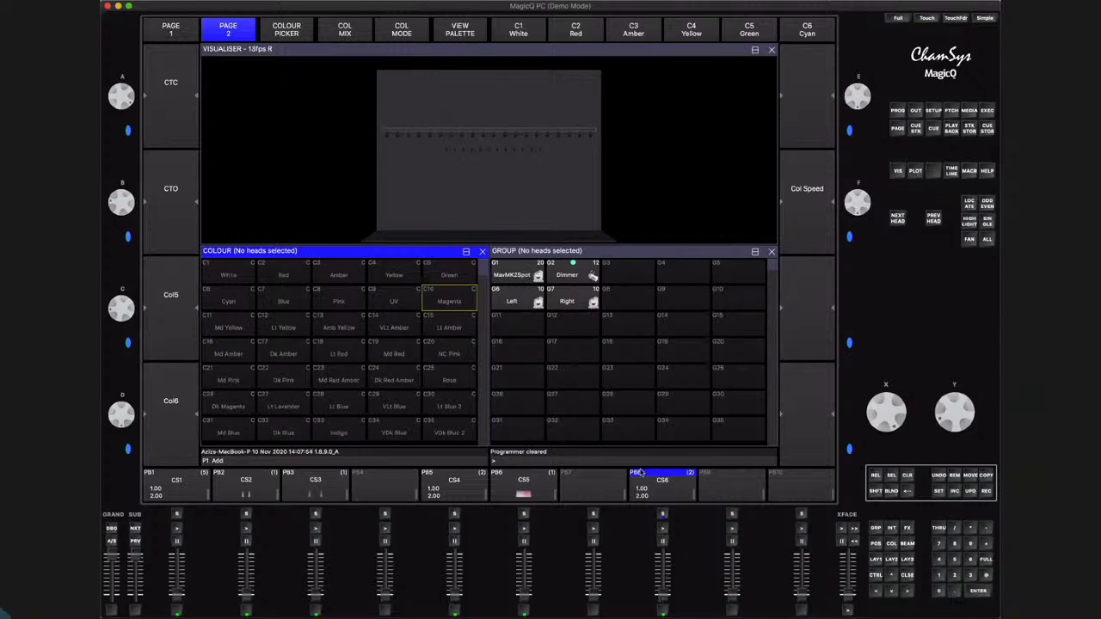
# Set all steps of playback 8's cue stack to individual cue timing, and bring up playback 8
pyautogui.doubleClick(666, 517)
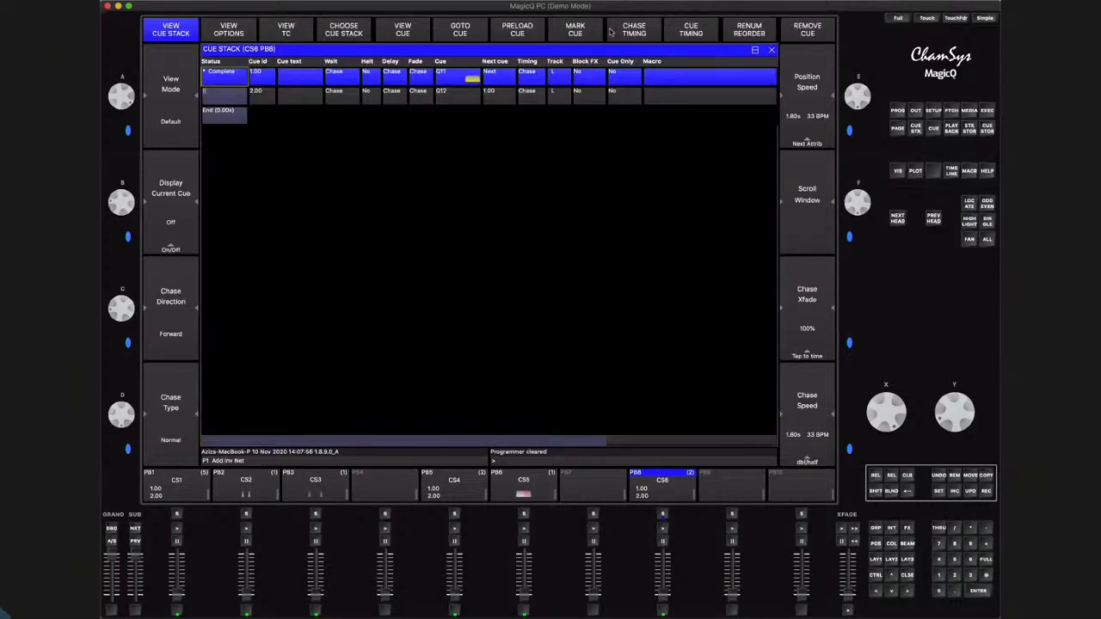
pyautogui.click(680, 30)
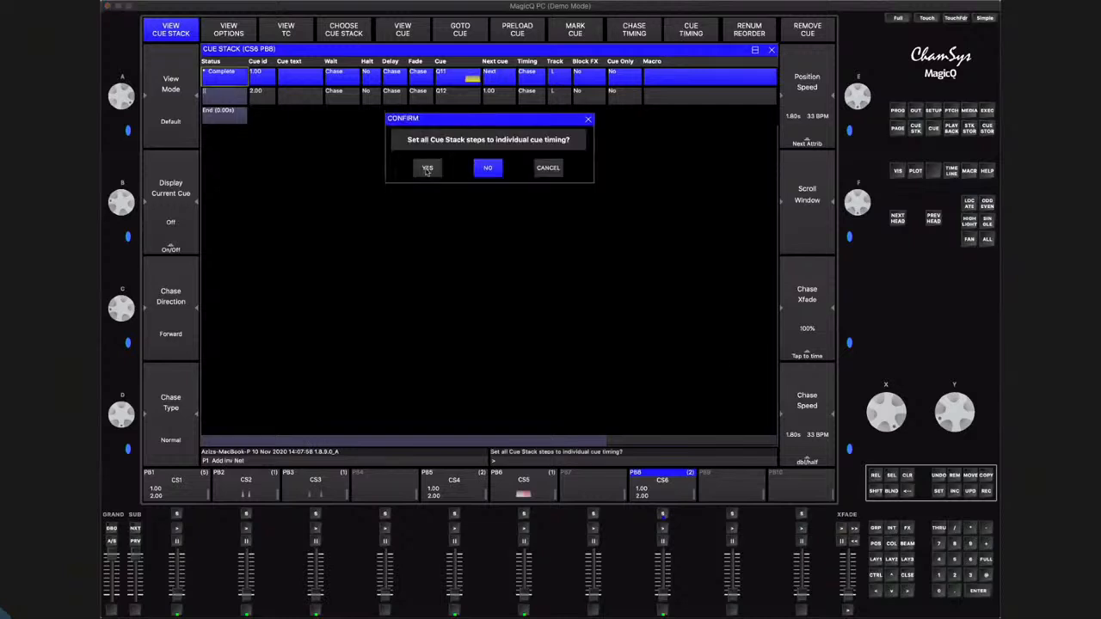
pyautogui.click(427, 171)
pyautogui.click(908, 574)
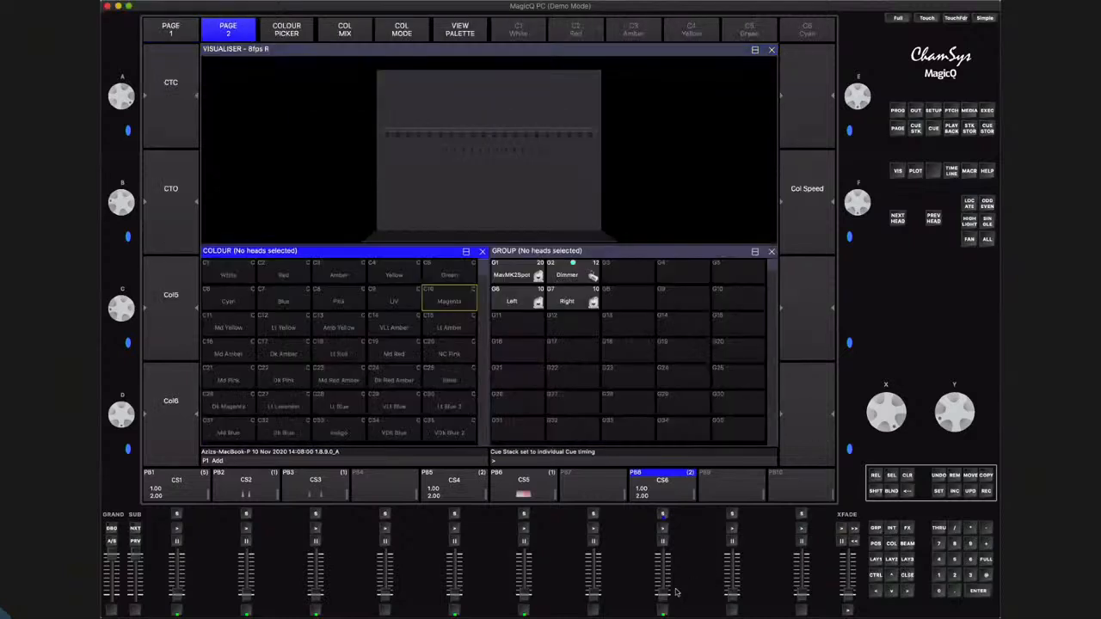
pyautogui.click(664, 486)
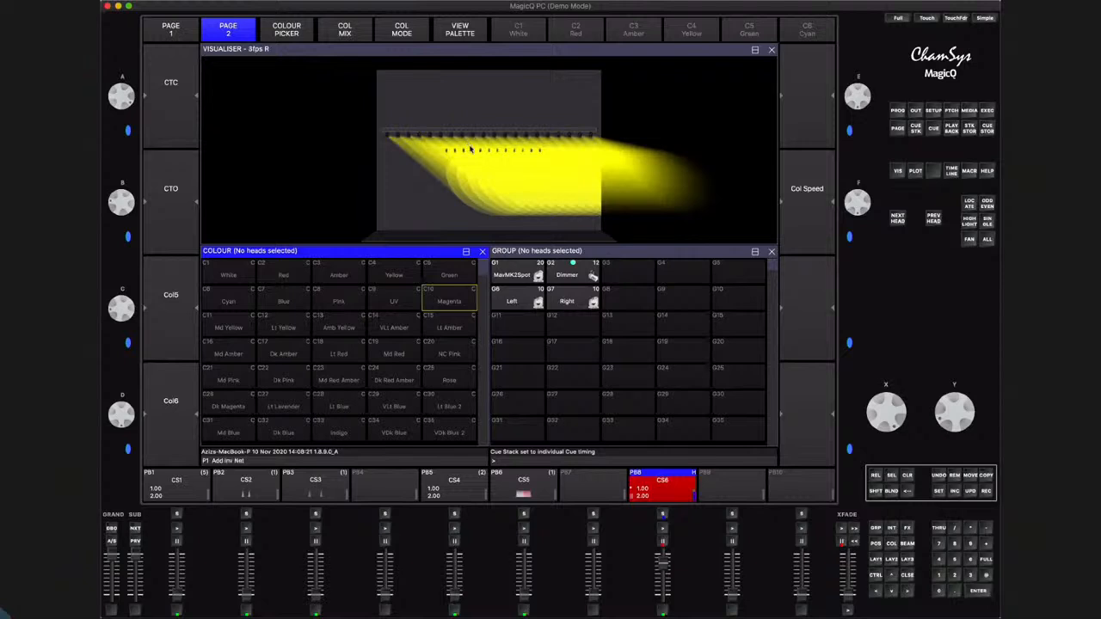
# Select only head 9 of the MavMK2Spots, locate it, and check its values in the programmer window
pyautogui.click(547, 253)
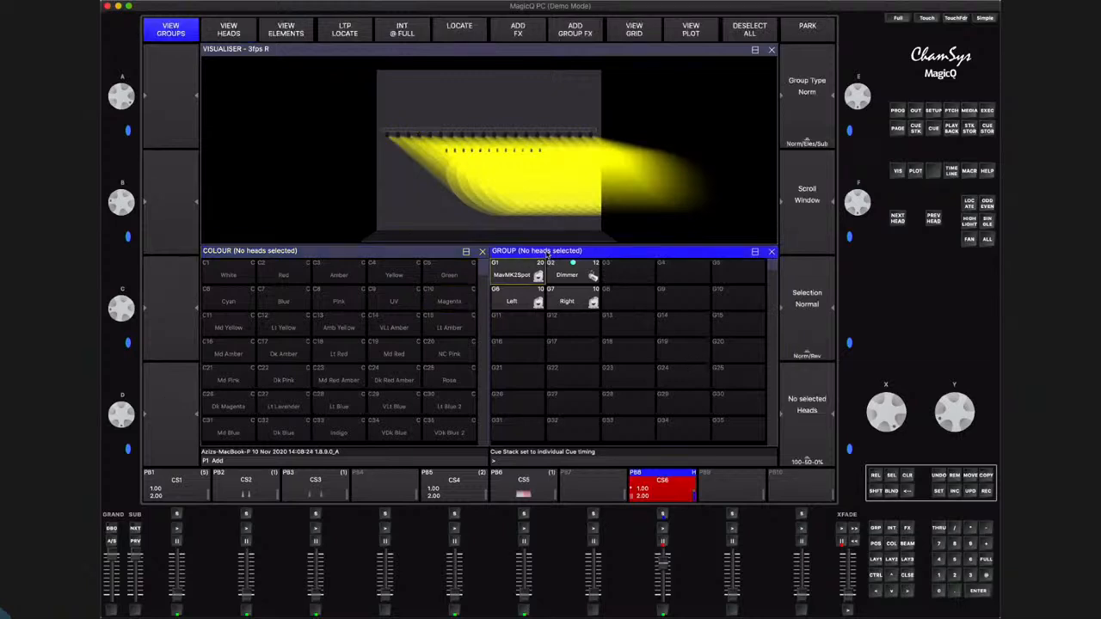
pyautogui.click(231, 28)
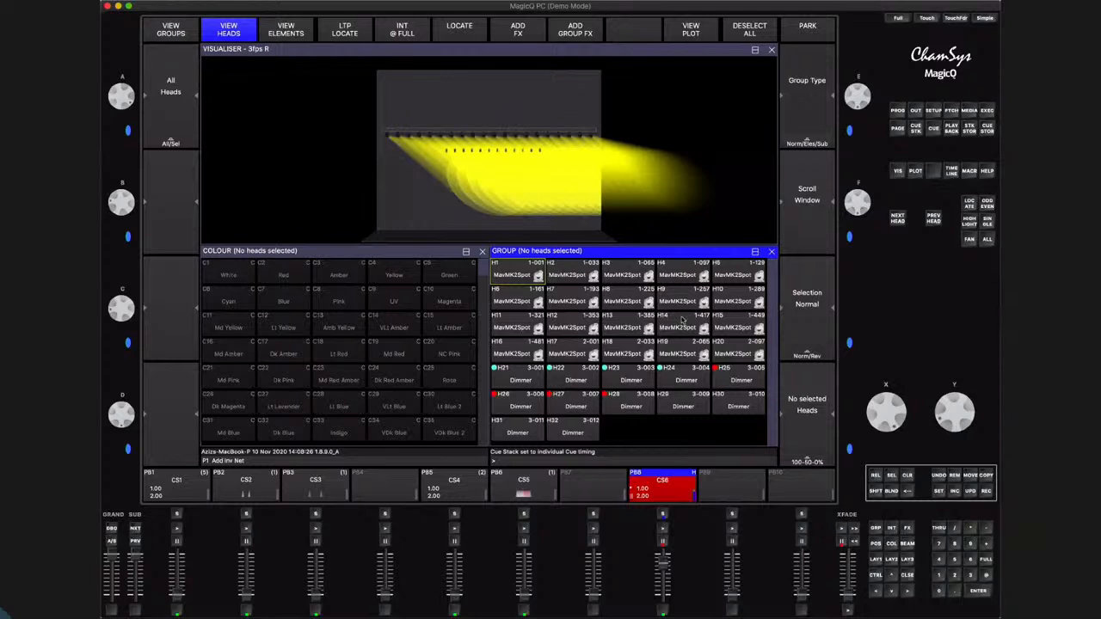
pyautogui.click(682, 303)
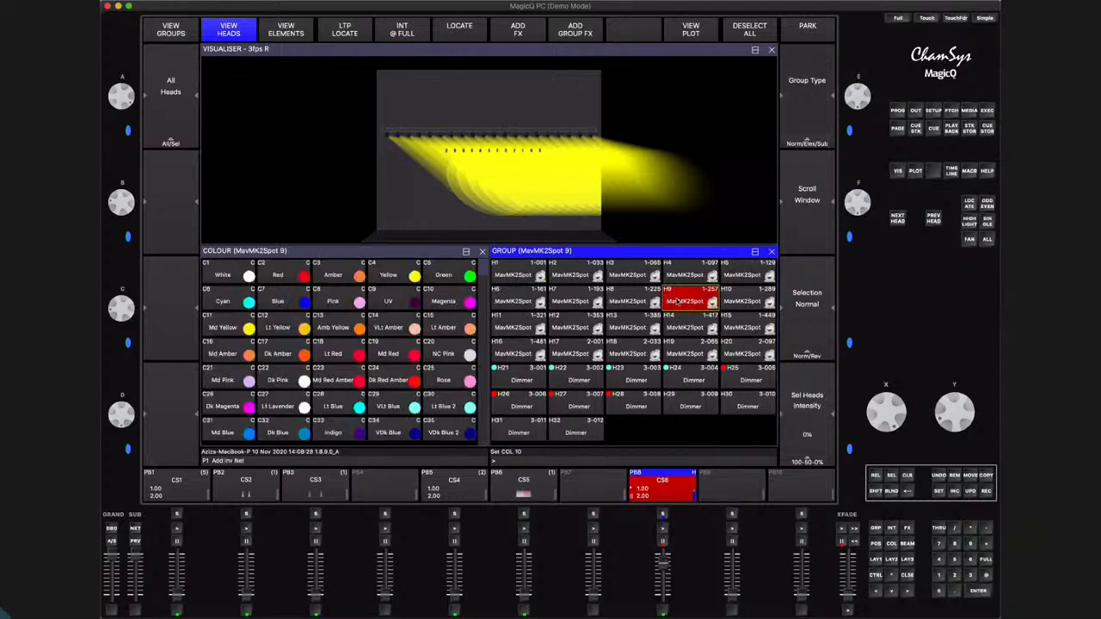
pyautogui.click(971, 204)
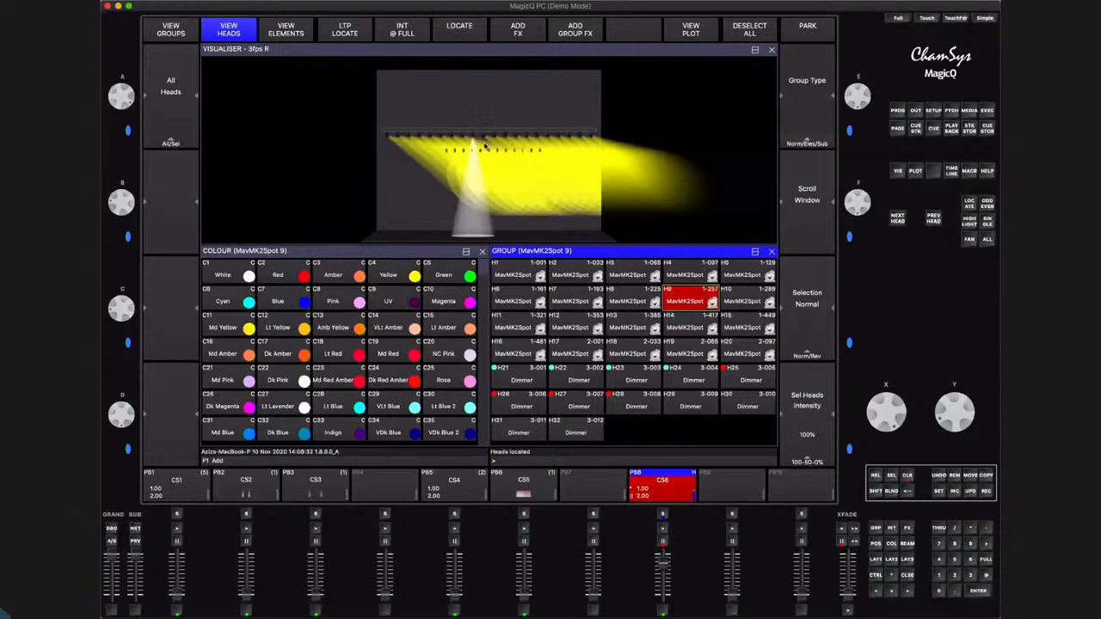
pyautogui.click(172, 29)
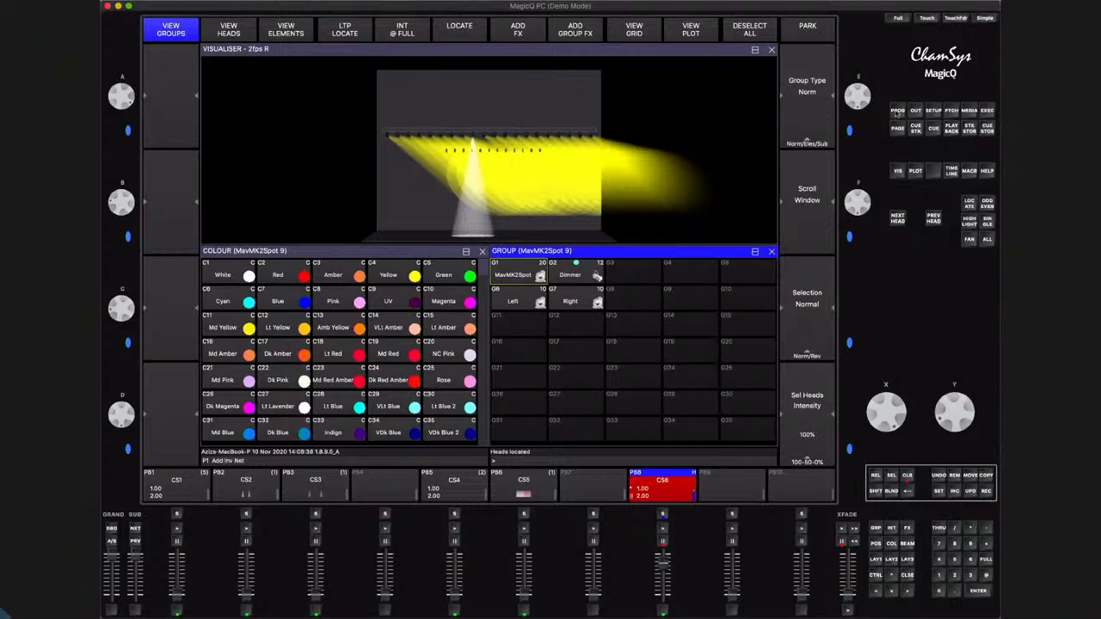
pyautogui.click(897, 112)
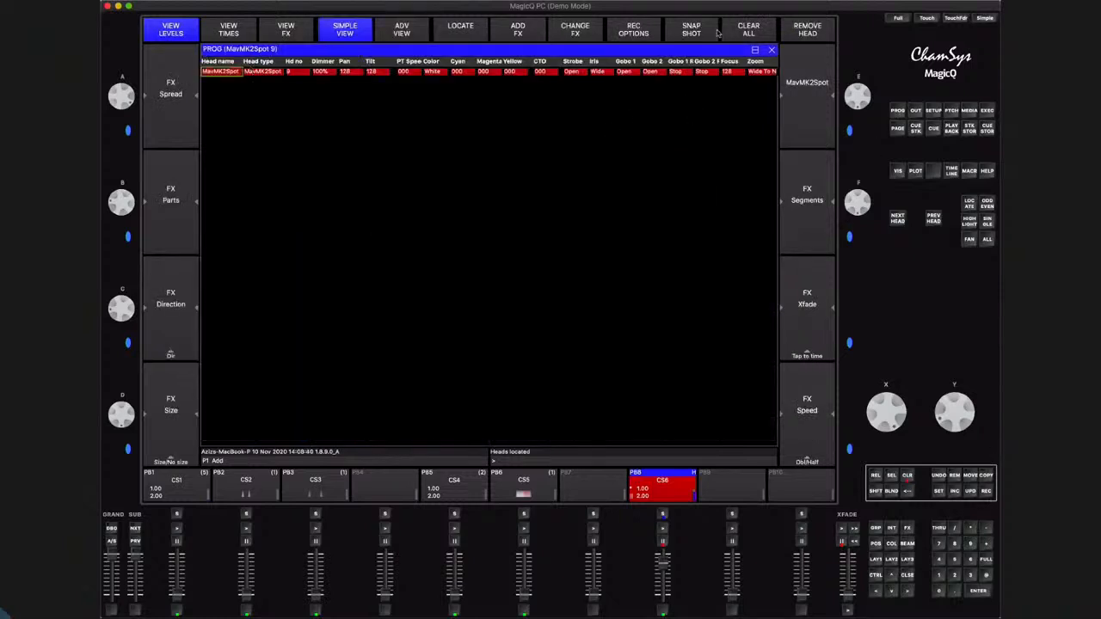
pyautogui.click(908, 576)
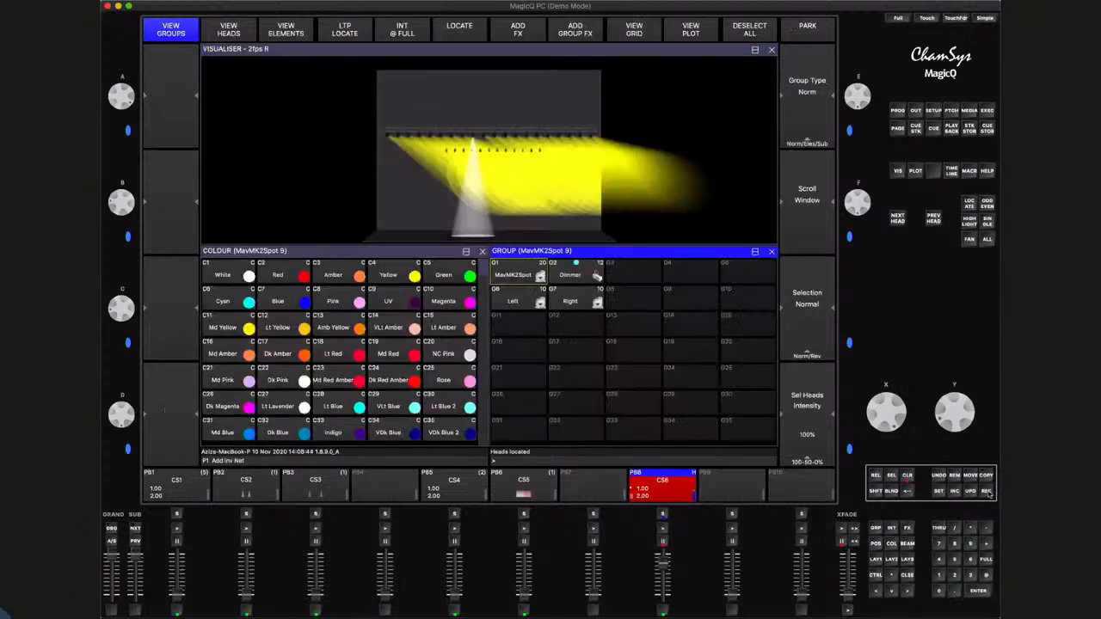
# Record the programmer in remove mode to playback 8, removing head 9 from the entire cue stack
pyautogui.press('shift')
pyautogui.click(876, 490)
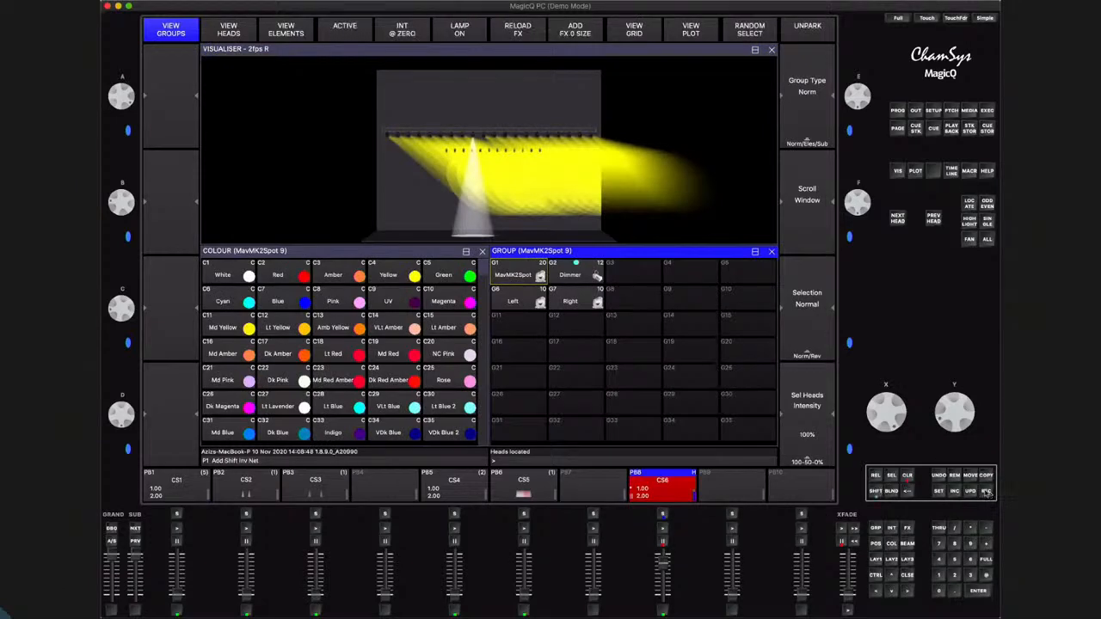
pyautogui.click(986, 492)
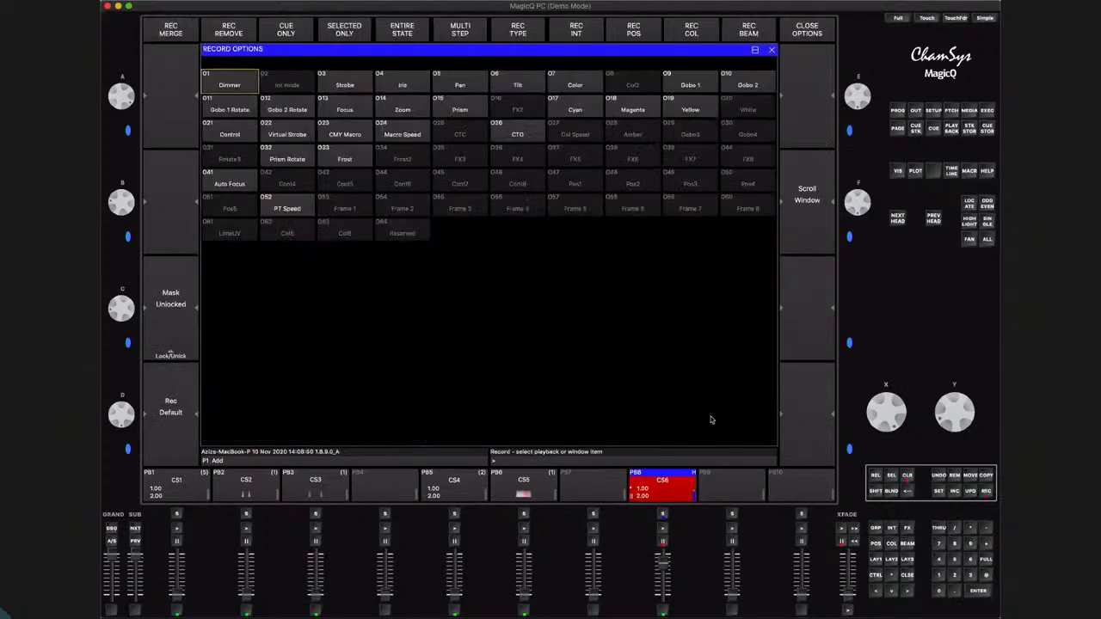
pyautogui.click(230, 32)
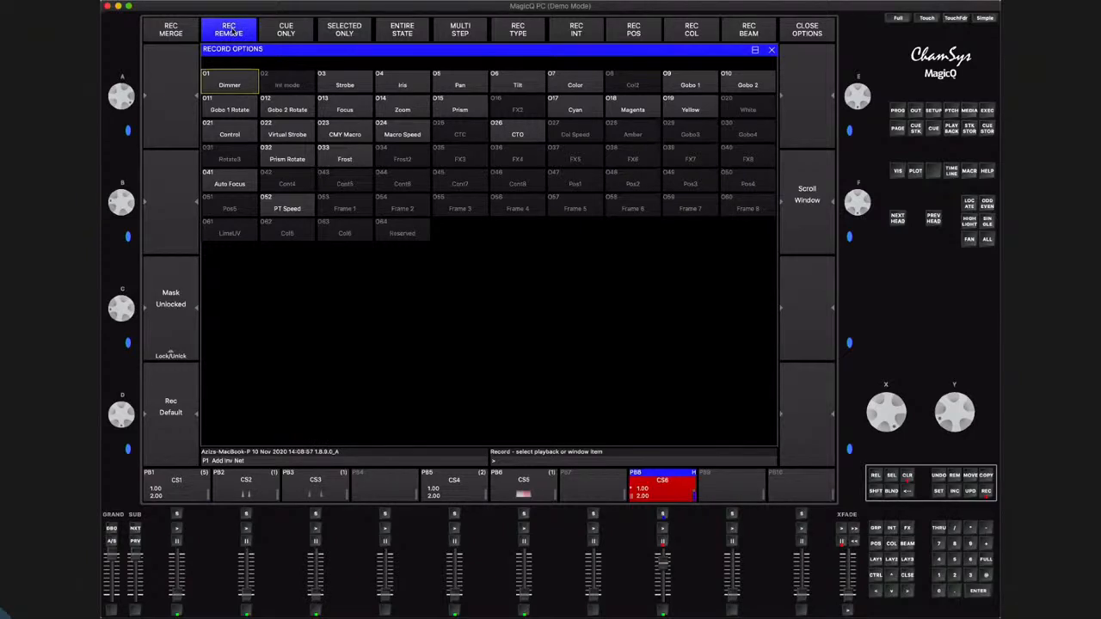
pyautogui.click(907, 576)
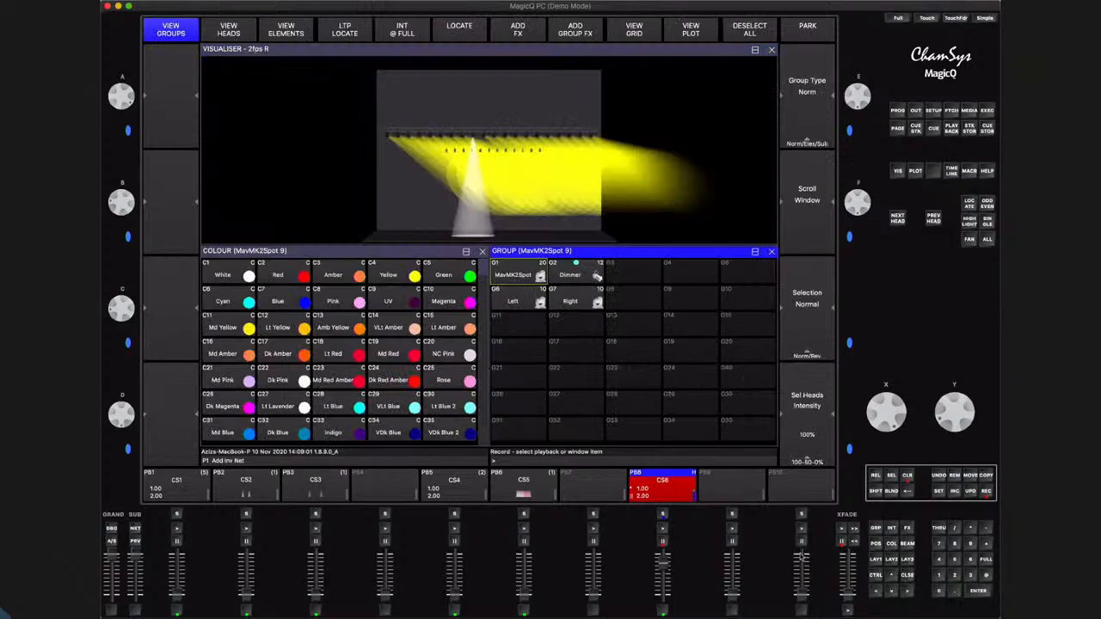
pyautogui.click(662, 515)
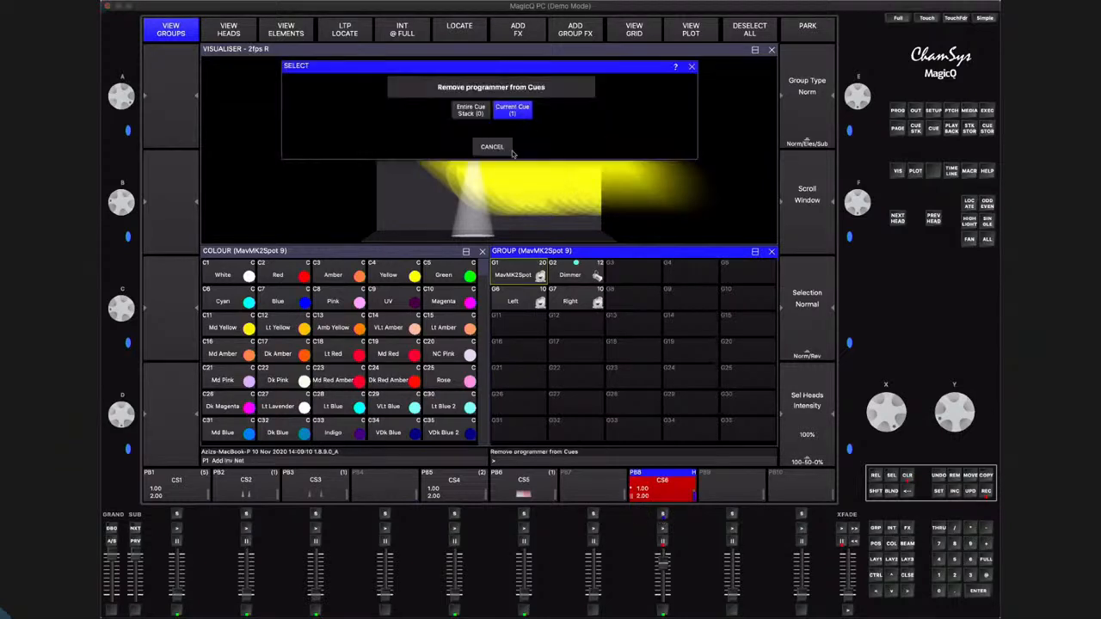
pyautogui.click(469, 112)
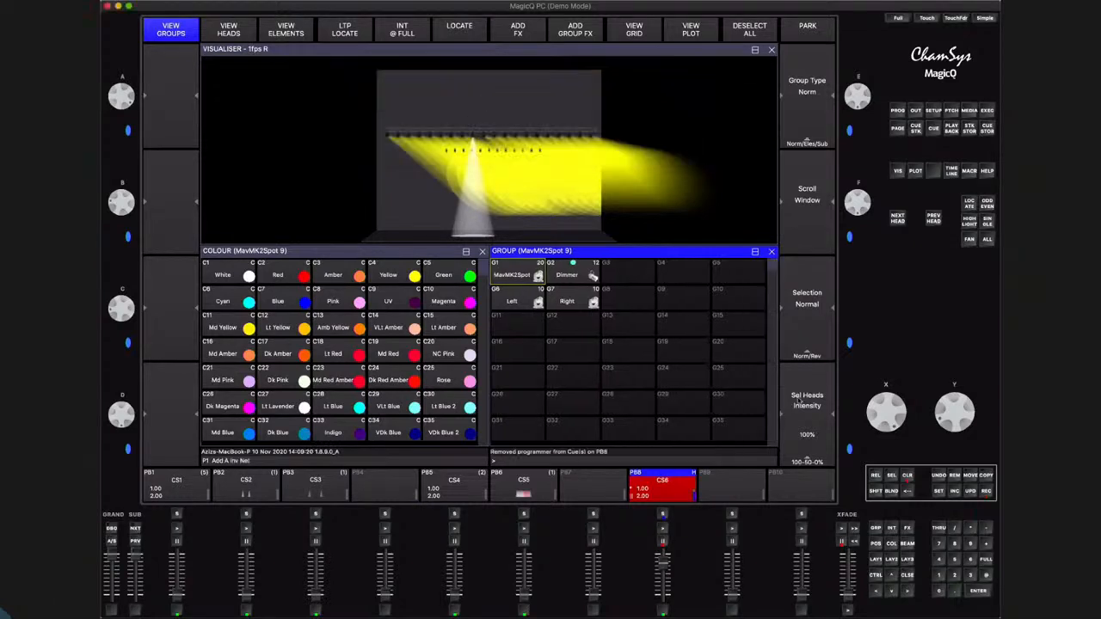
# Clear the programmer, and run both cues of playback 8 to check the beams in the visualiser
pyautogui.click(908, 478)
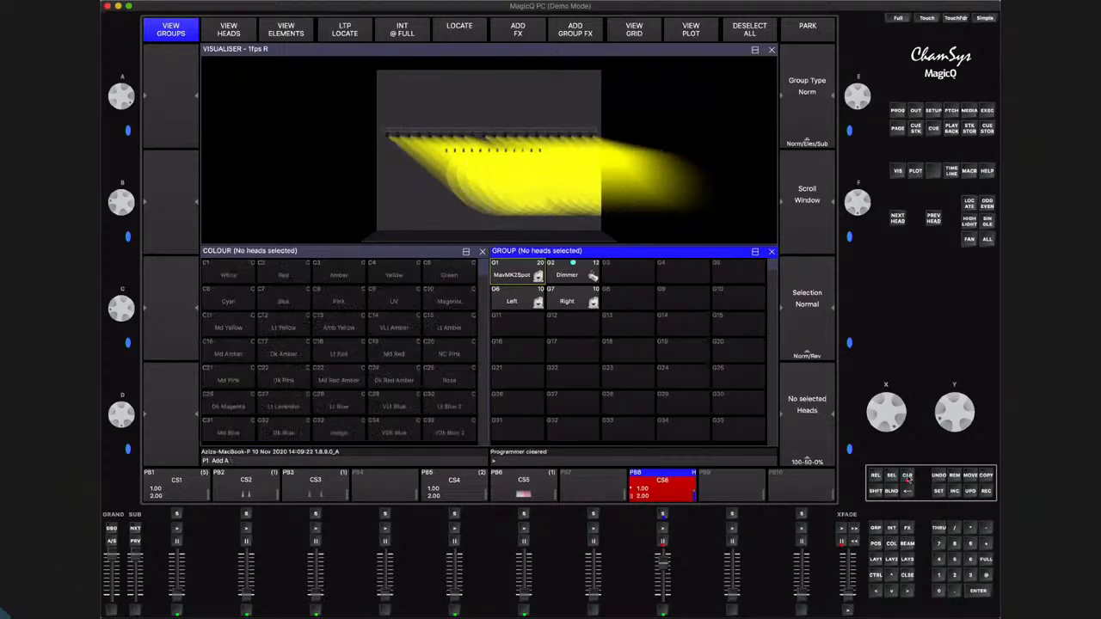
pyautogui.moveTo(664, 564); pyautogui.dragTo(664, 598)
pyautogui.click(663, 556)
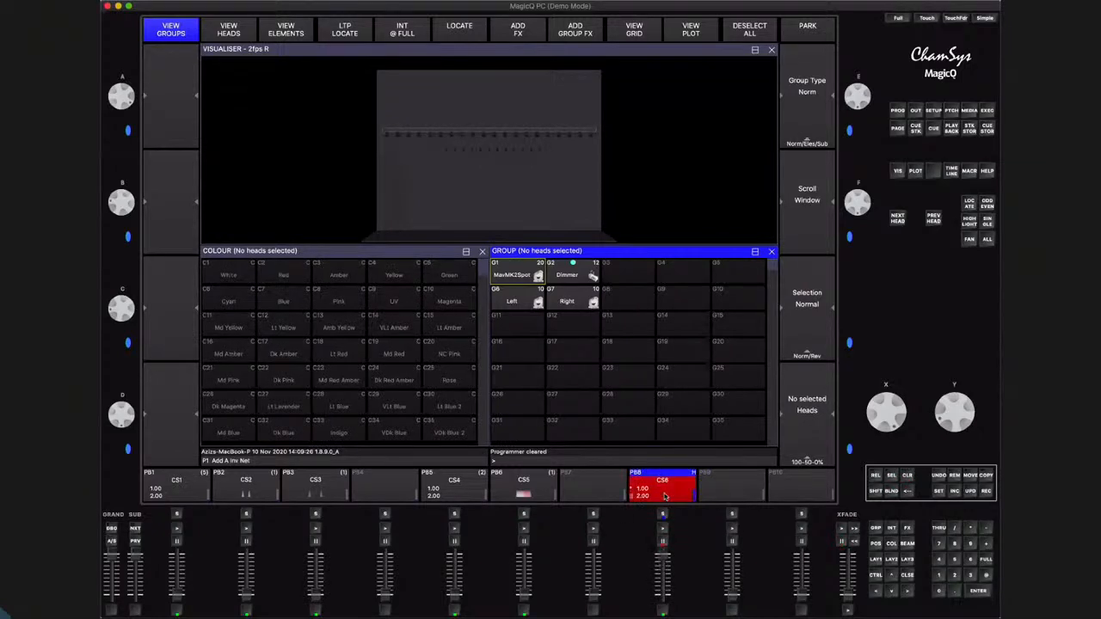
pyautogui.moveTo(458, 197); pyautogui.dragTo(482, 136)
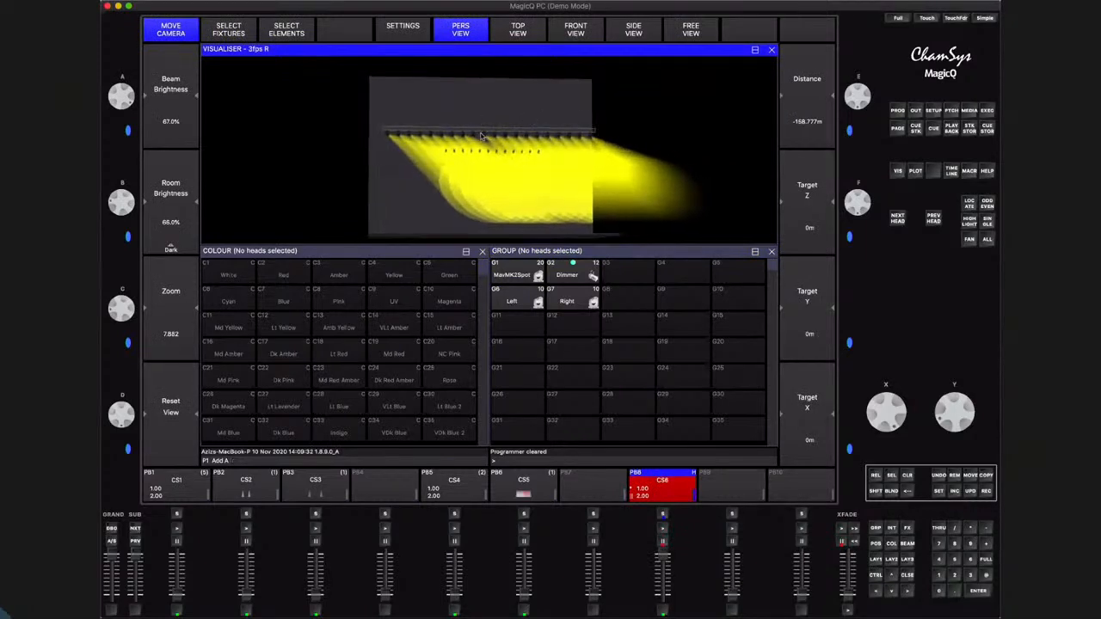
pyautogui.click(662, 528)
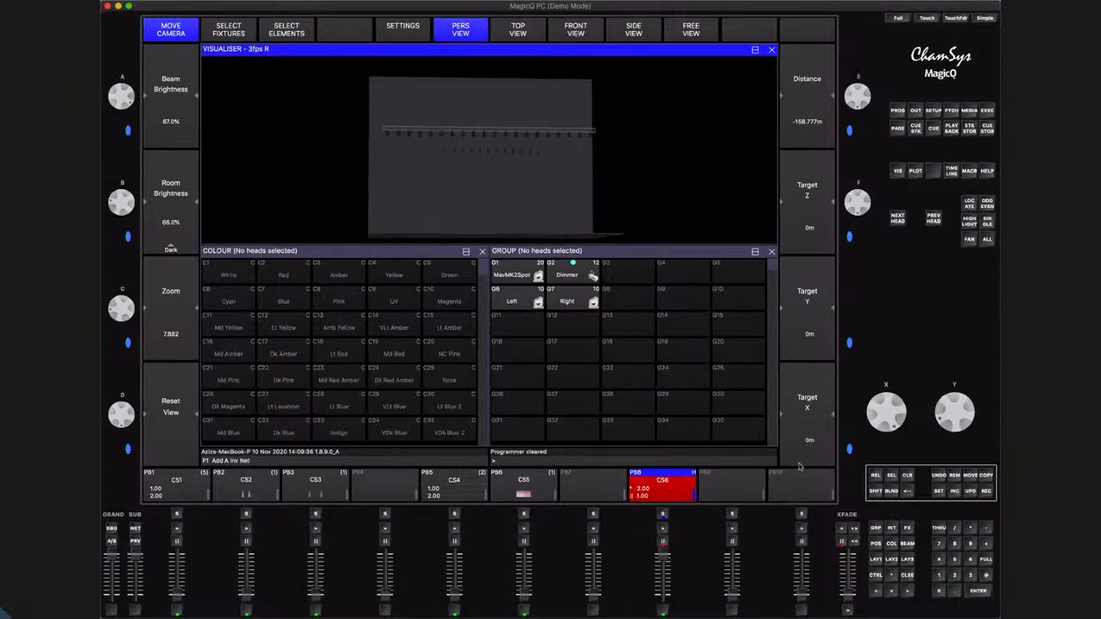
# Bring the MavMK2Spot group to full over cue 2 to compare head 9 with the others, and clear the programmer
pyautogui.click(987, 574)
pyautogui.click(988, 563)
pyautogui.click(518, 273)
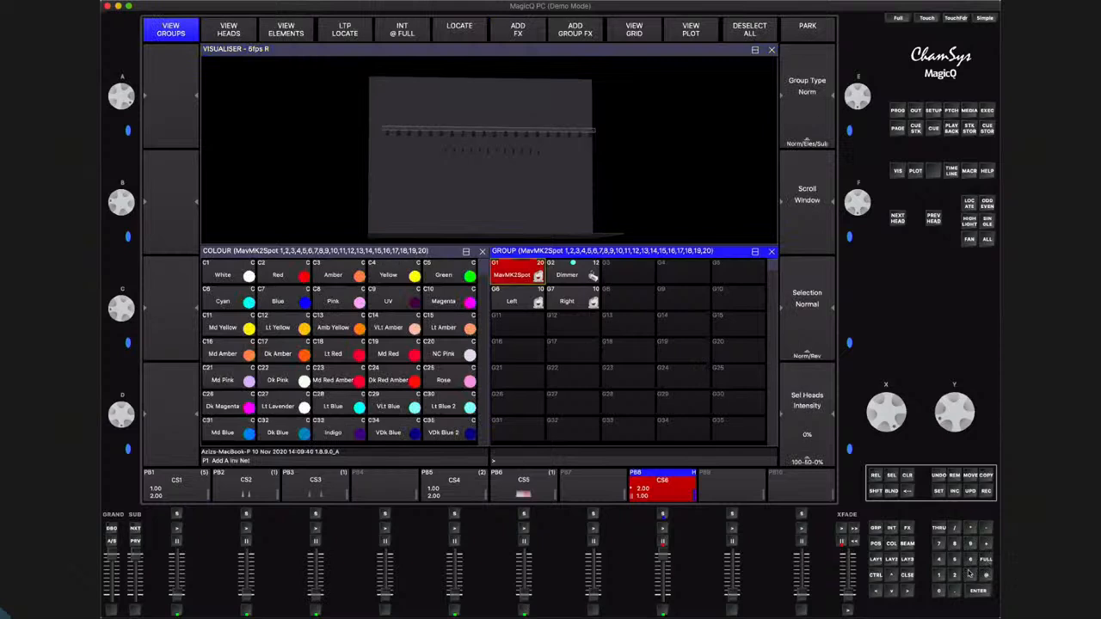
pyautogui.click(987, 575)
pyautogui.click(988, 561)
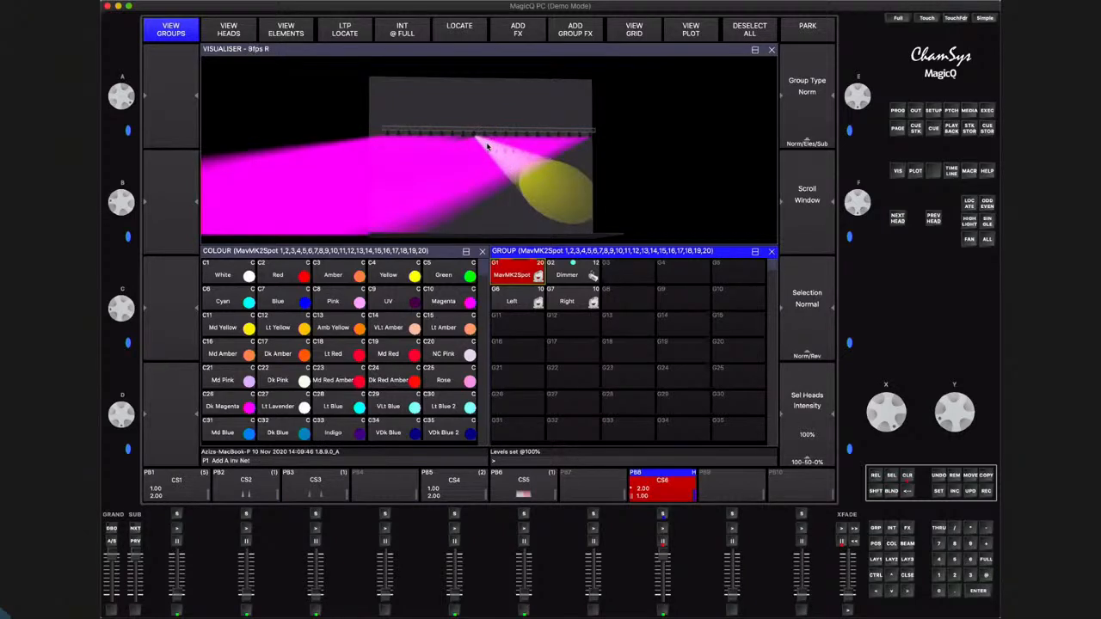
pyautogui.click(908, 479)
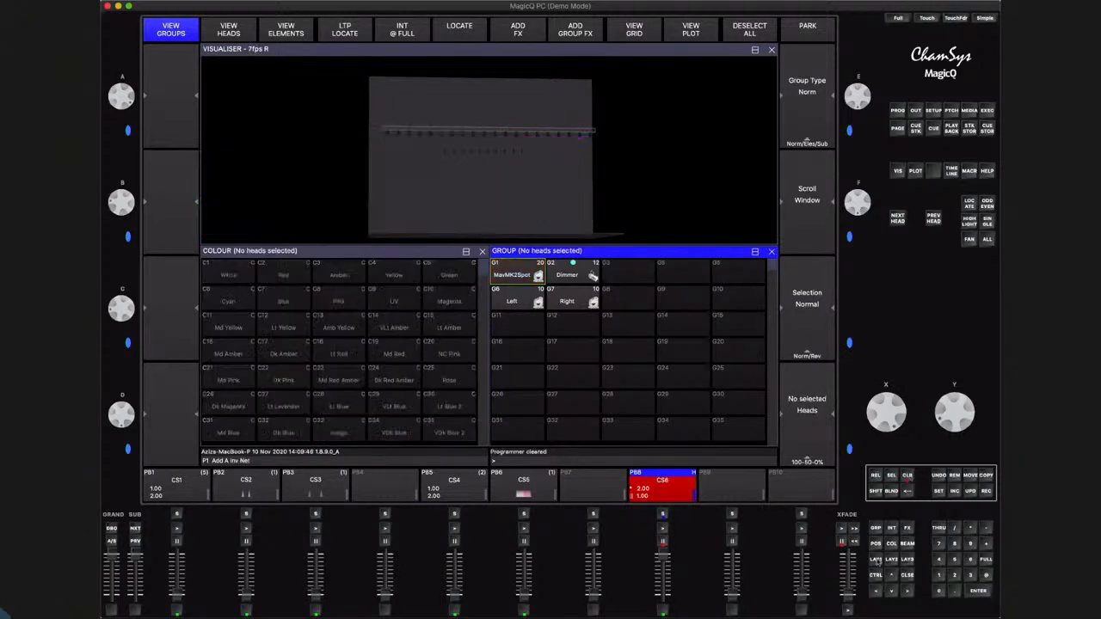
pyautogui.click(876, 560)
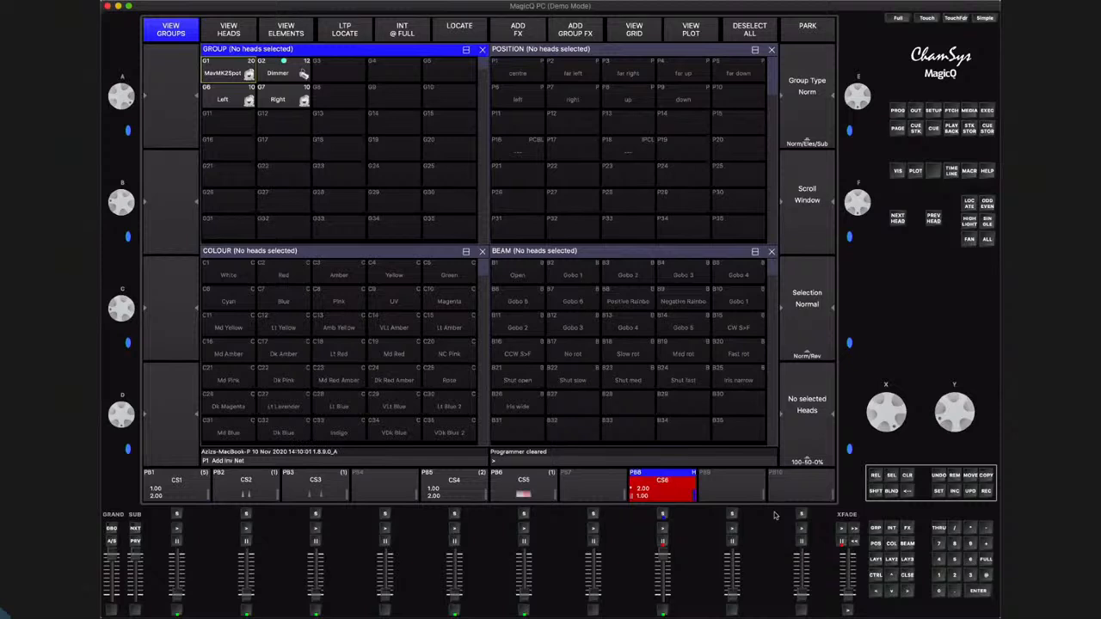
pyautogui.click(875, 491)
pyautogui.click(987, 491)
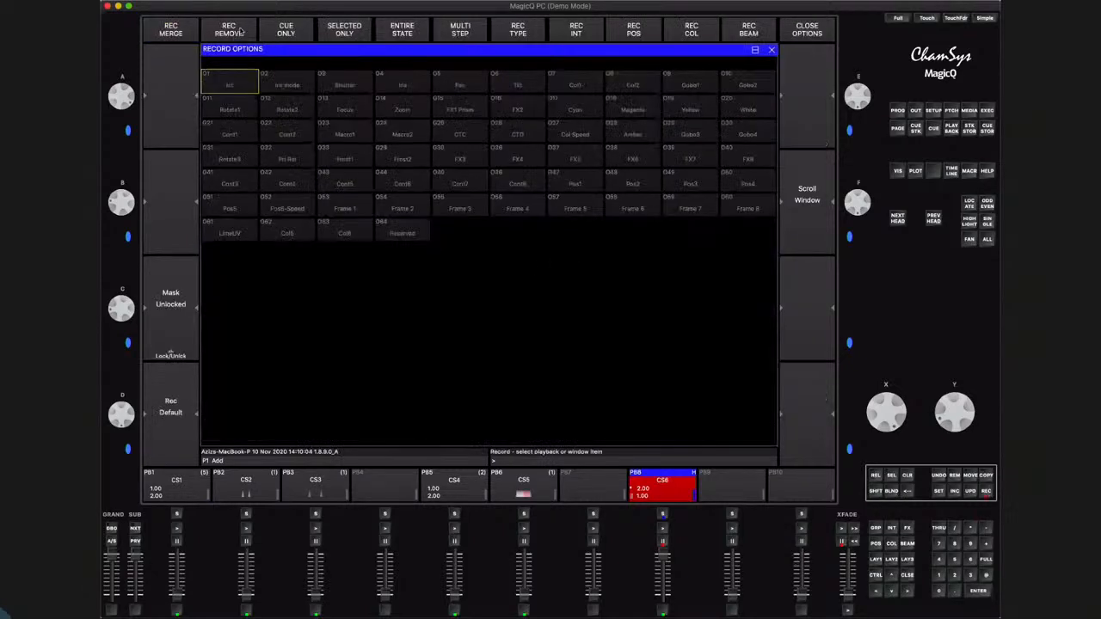
pyautogui.click(240, 31)
pyautogui.click(906, 475)
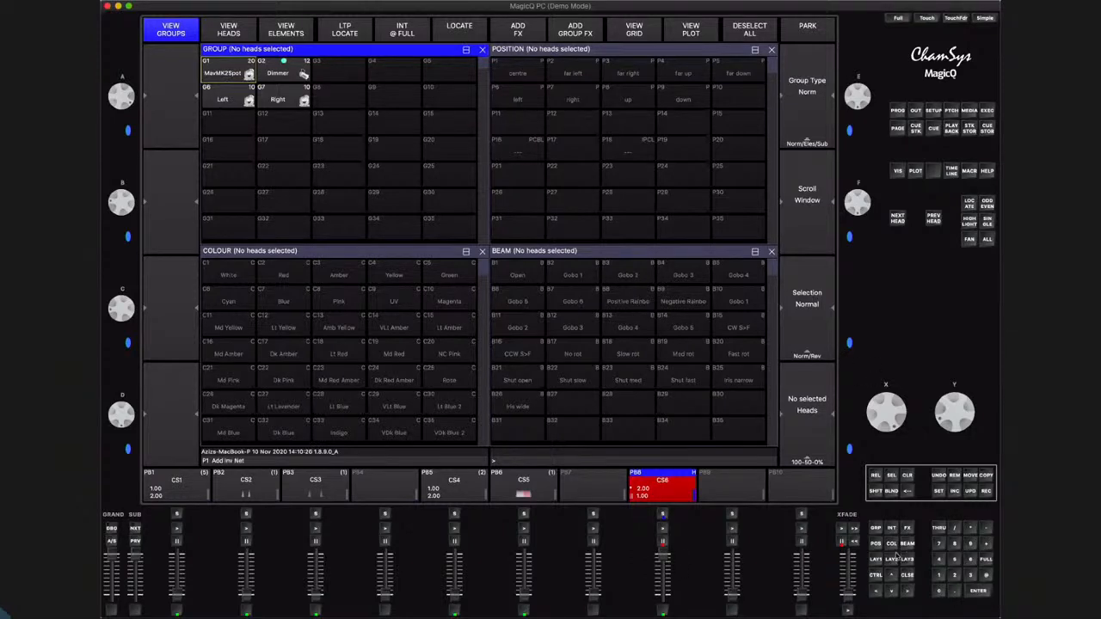
# Reopen the visualiser in the upper half above the colour and group windows, and run playback 8 back to cue 1
pyautogui.click(892, 544)
pyautogui.click(897, 171)
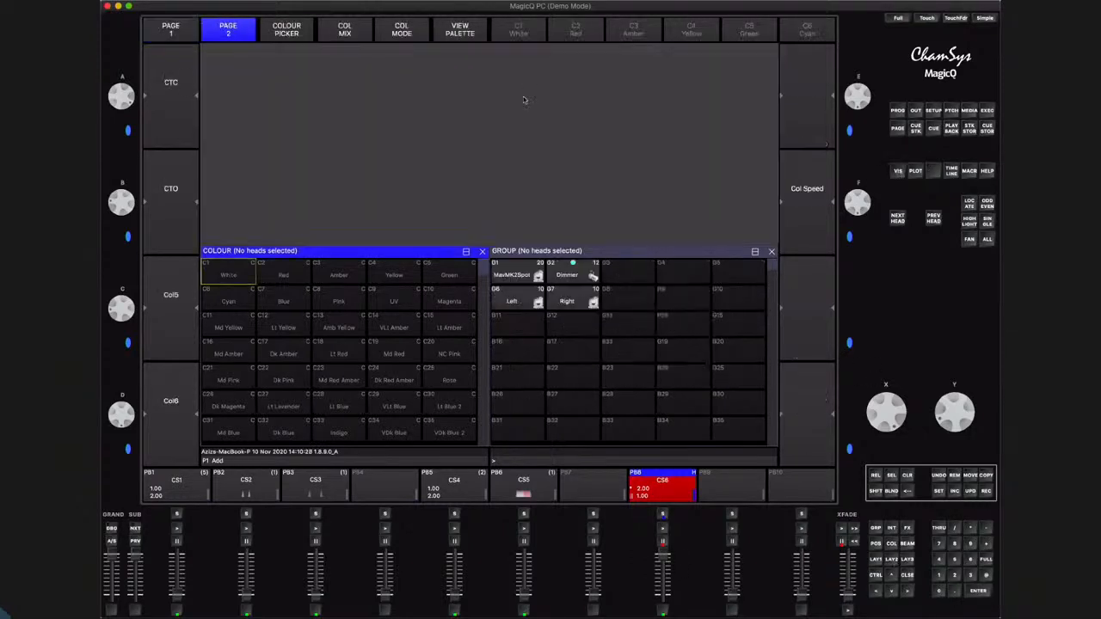
pyautogui.click(758, 49)
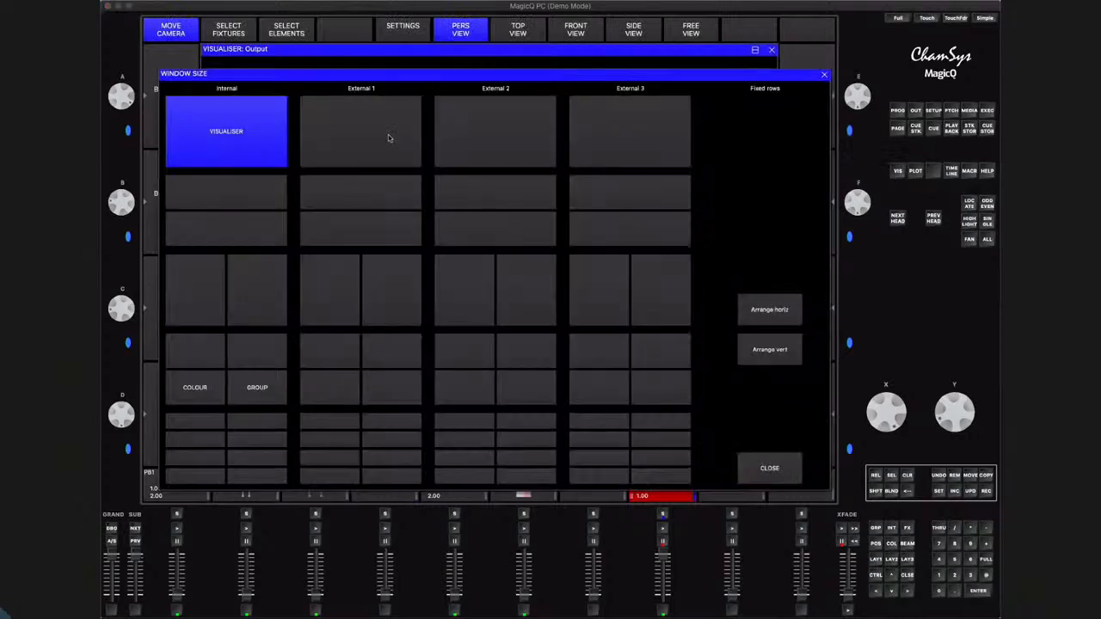
pyautogui.click(248, 202)
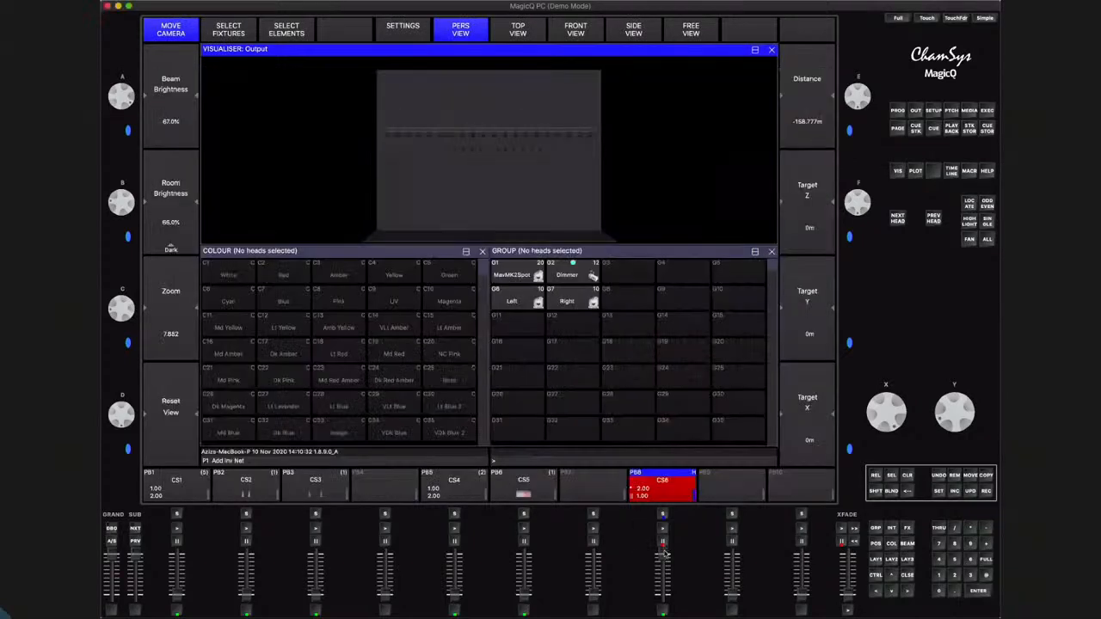
pyautogui.click(665, 598)
pyautogui.click(661, 533)
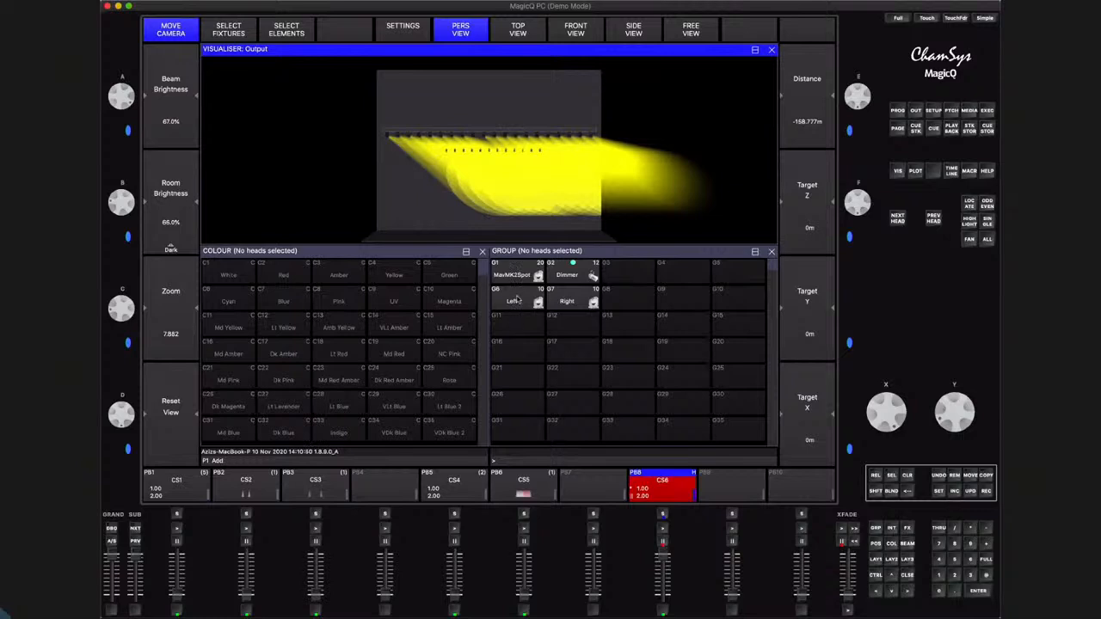
# Set the Left group to Red and record the programmer in remove mode to the current cue of playback 8
pyautogui.click(517, 299)
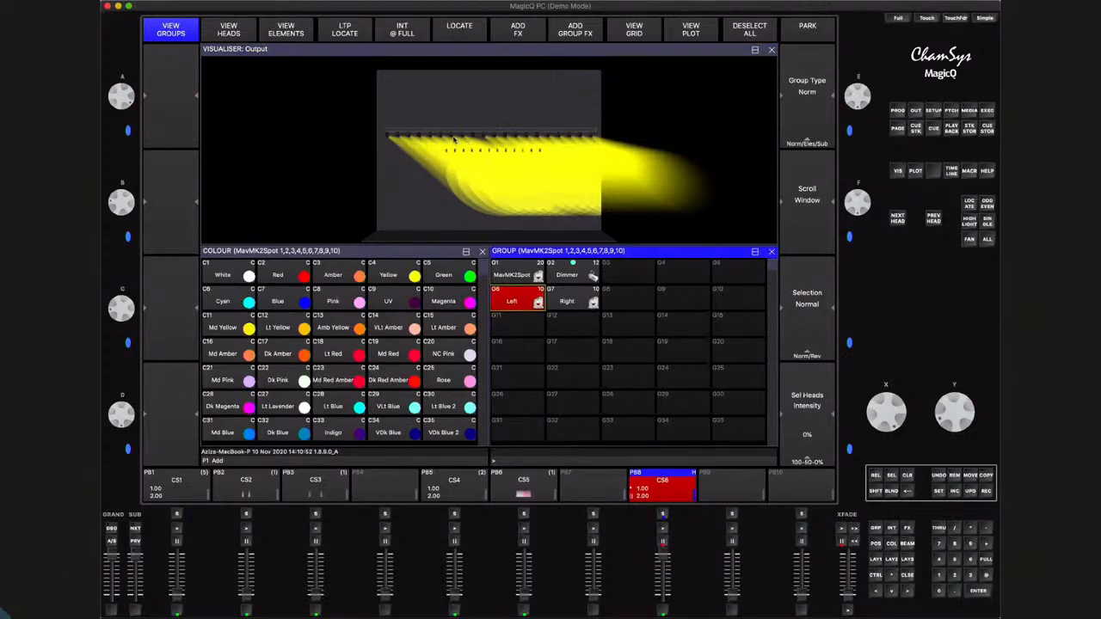
pyautogui.click(290, 275)
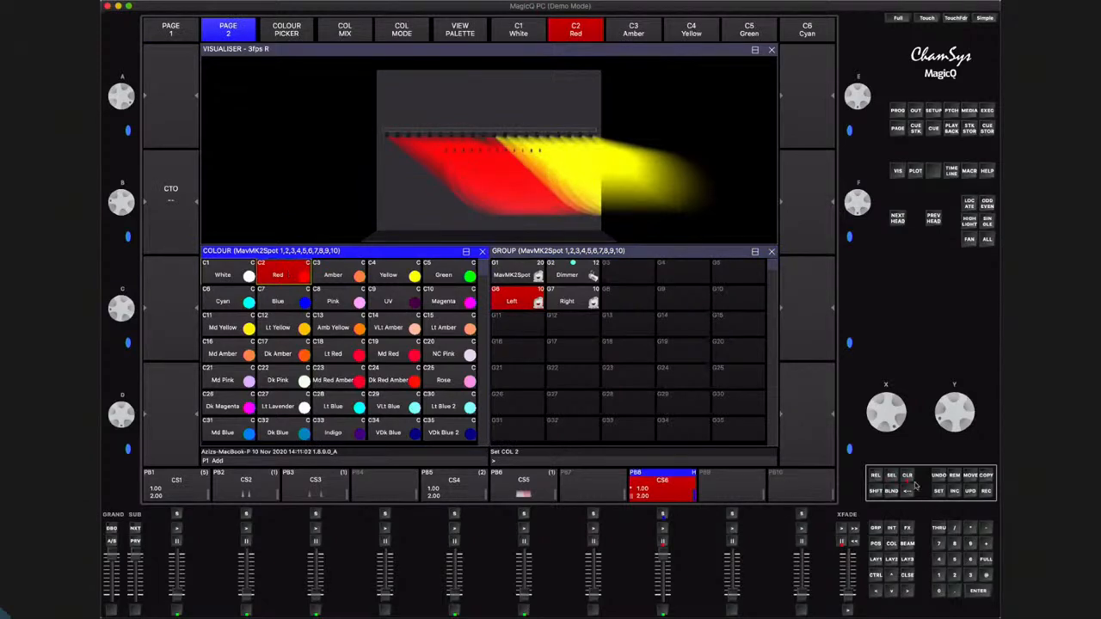
pyautogui.click(877, 491)
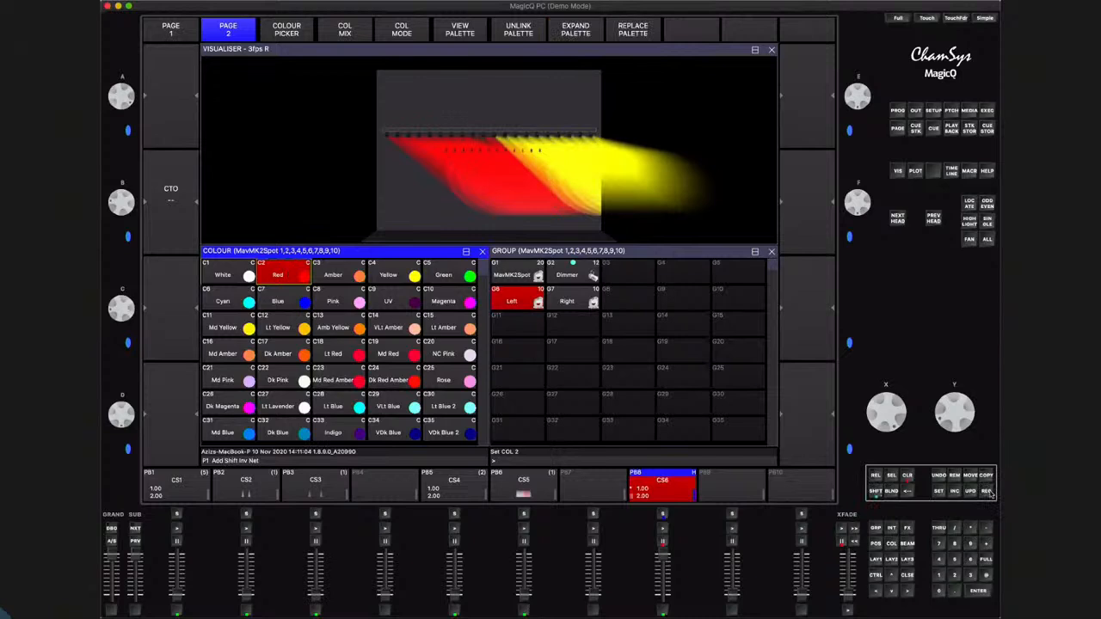
pyautogui.click(988, 492)
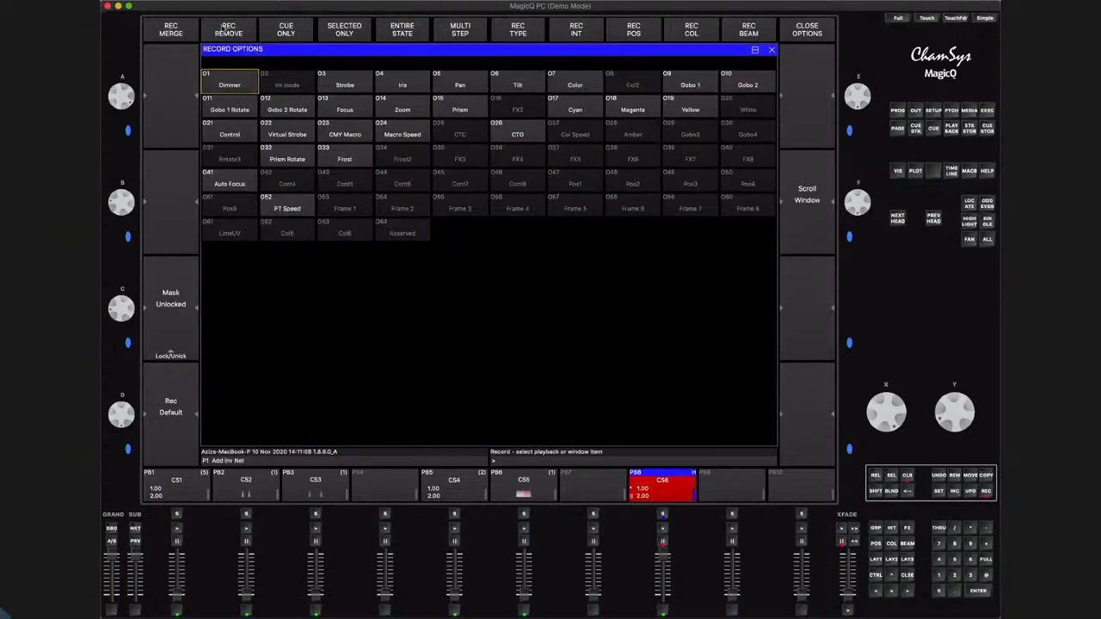
pyautogui.click(224, 30)
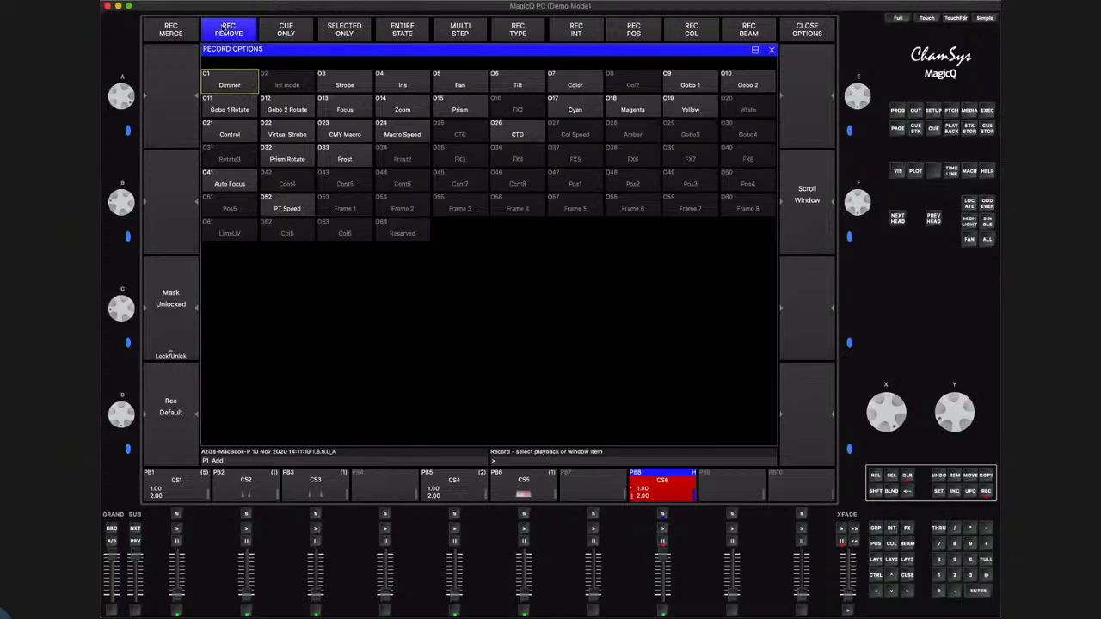
pyautogui.click(908, 575)
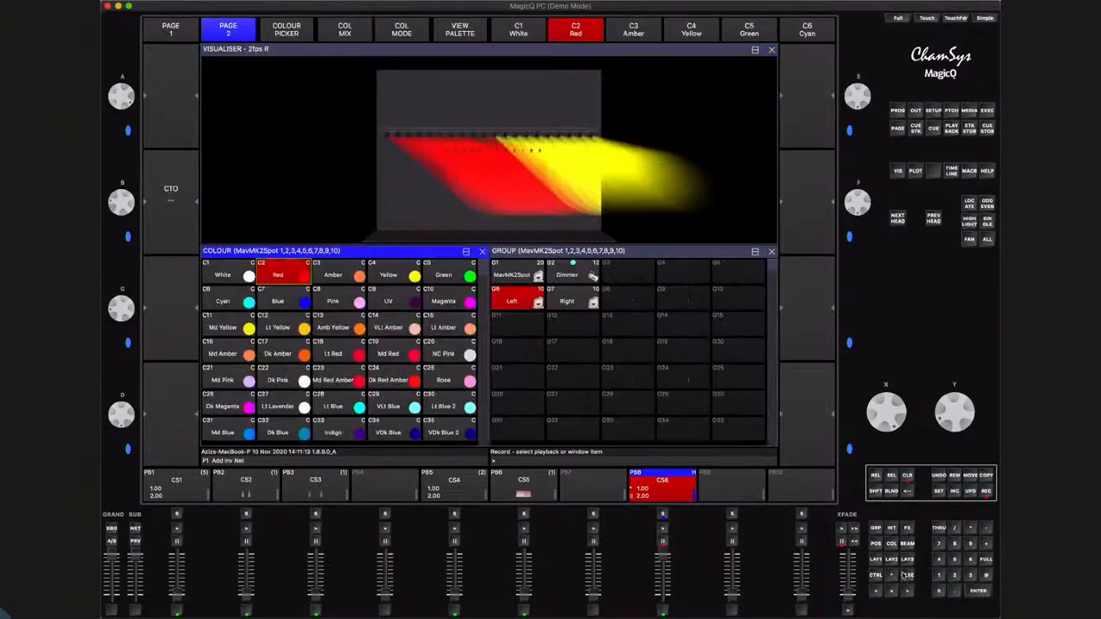
pyautogui.click(664, 515)
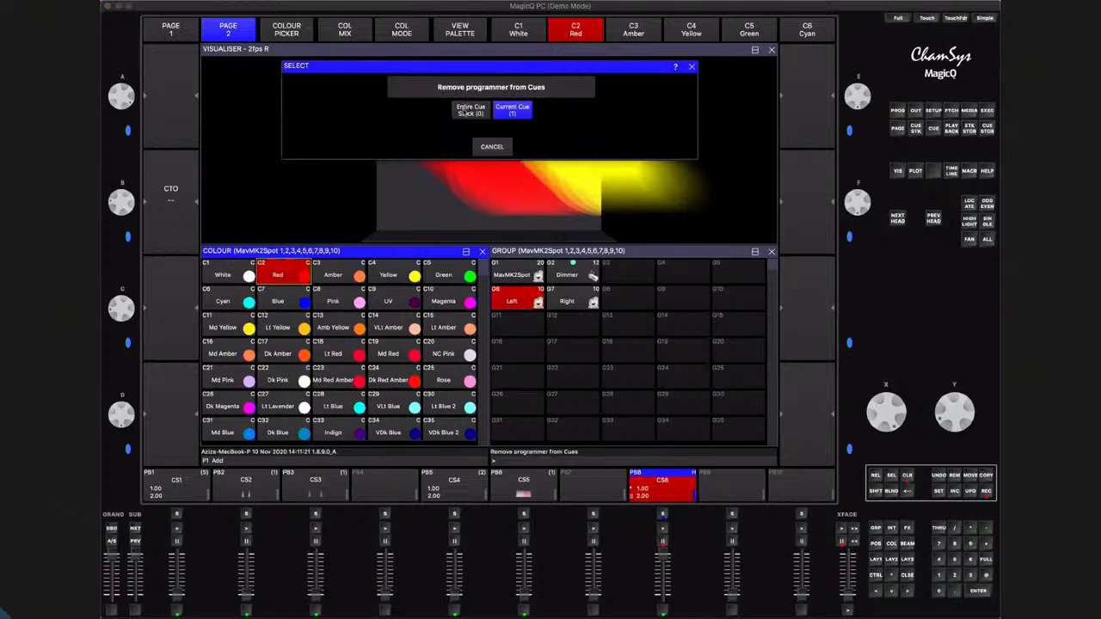
pyautogui.click(512, 111)
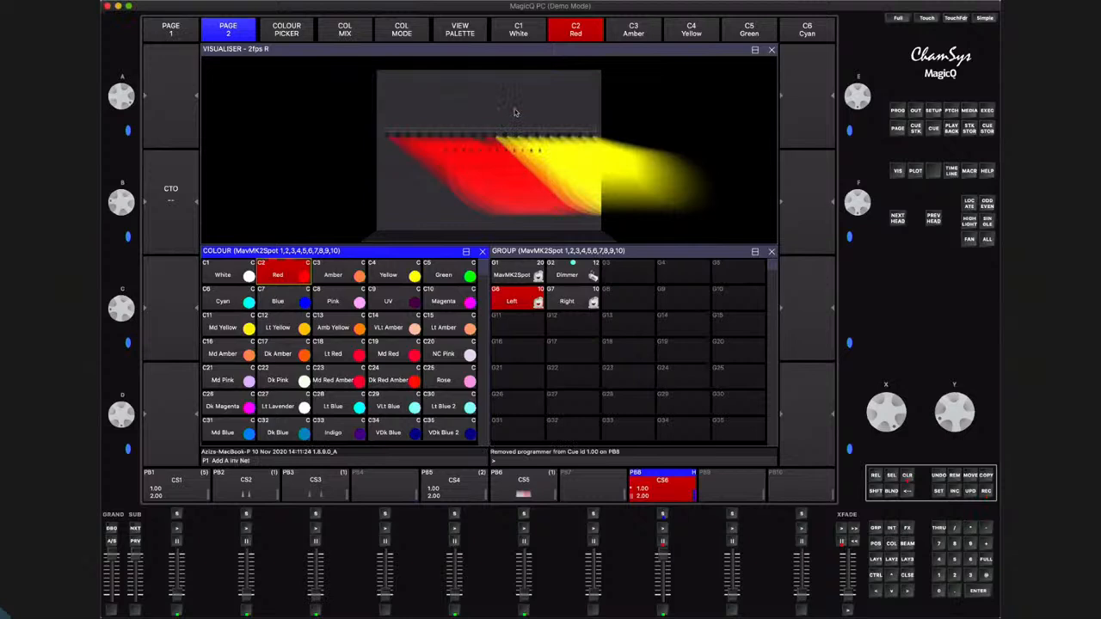
# Clear the programmer, and release and rerun playback 8 to check the Left group's colour in the visualiser
pyautogui.click(908, 478)
pyautogui.click(667, 592)
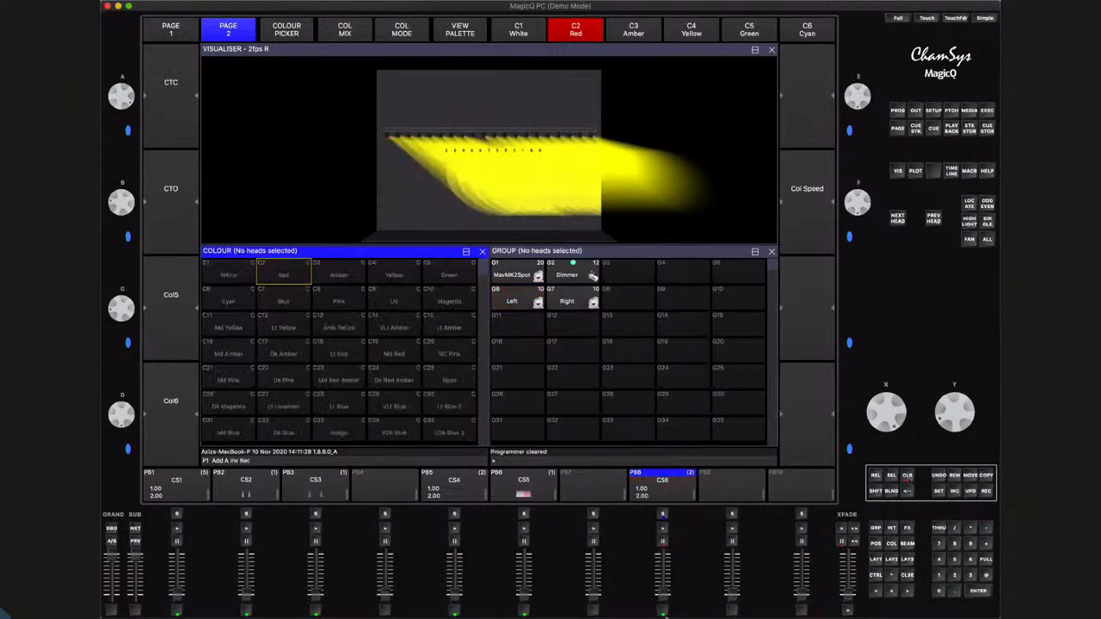
pyautogui.click(662, 527)
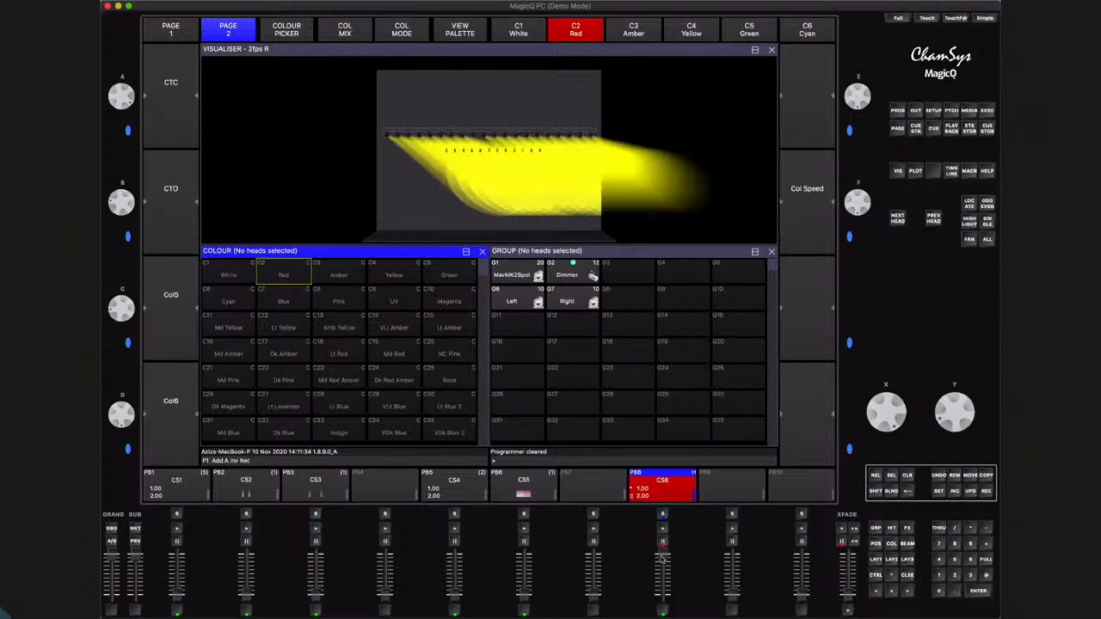
pyautogui.click(662, 592)
pyautogui.click(663, 529)
pyautogui.click(663, 593)
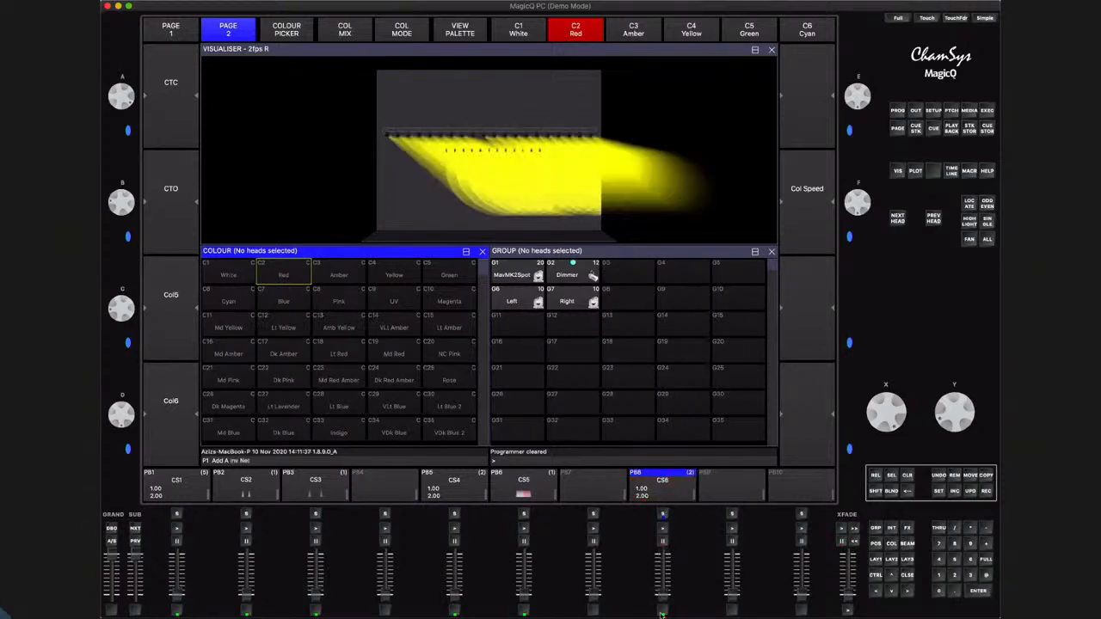
# Select the MavMK2Spot group, clear the programmer again, and bring up playback 8 to recheck cue 1
pyautogui.click(514, 268)
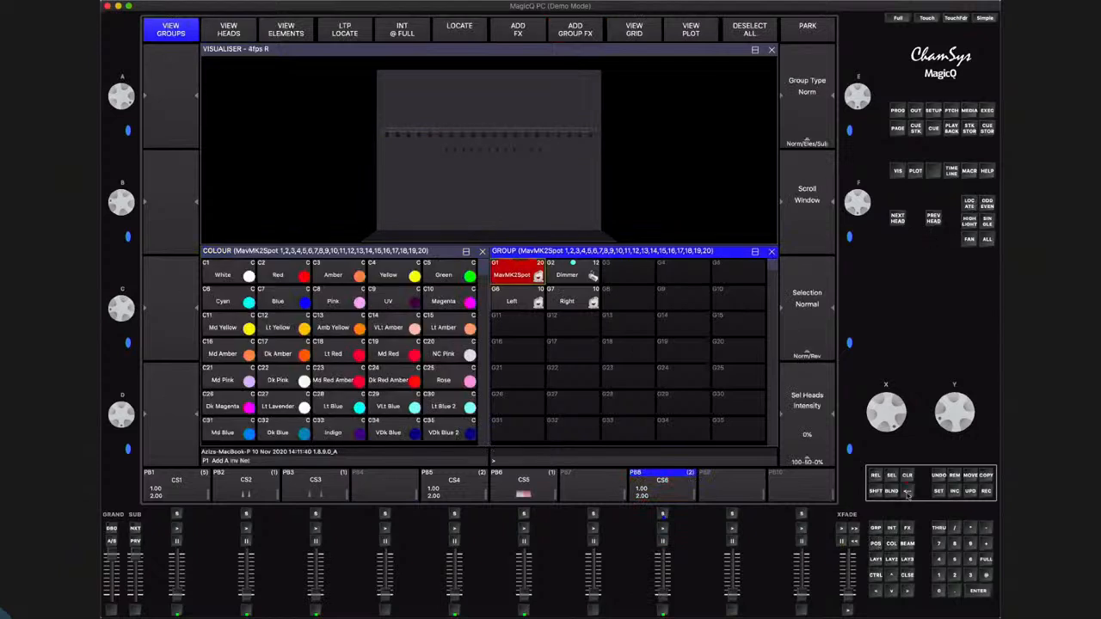
pyautogui.click(908, 484)
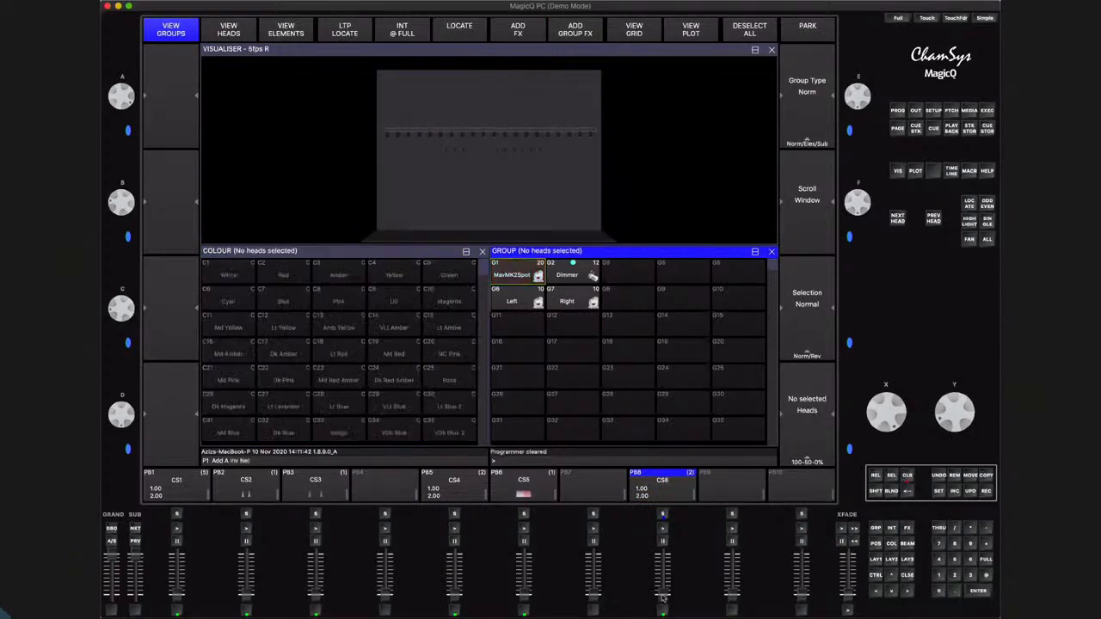
pyautogui.click(662, 528)
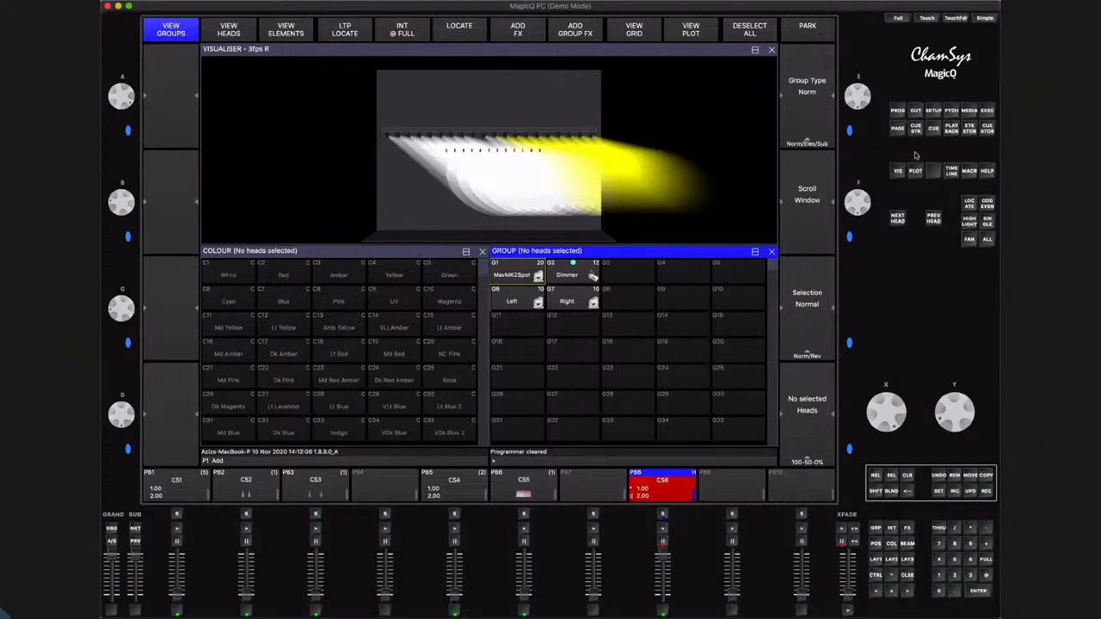
# Locate the heads of the Left group and review their attribute values in the programmer window
pyautogui.click(511, 303)
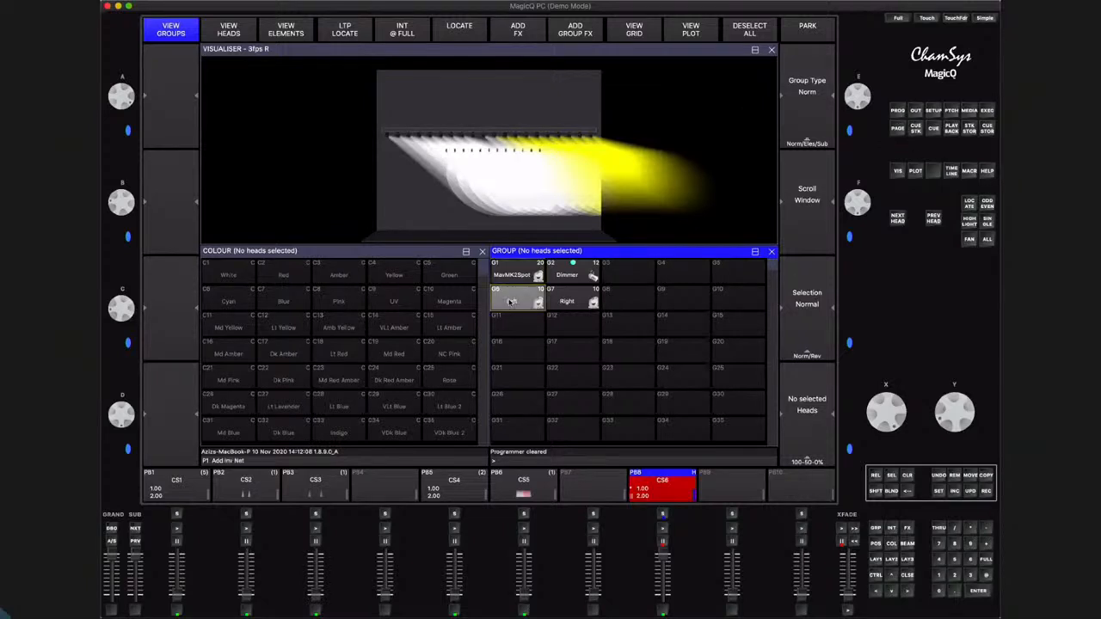
pyautogui.click(970, 205)
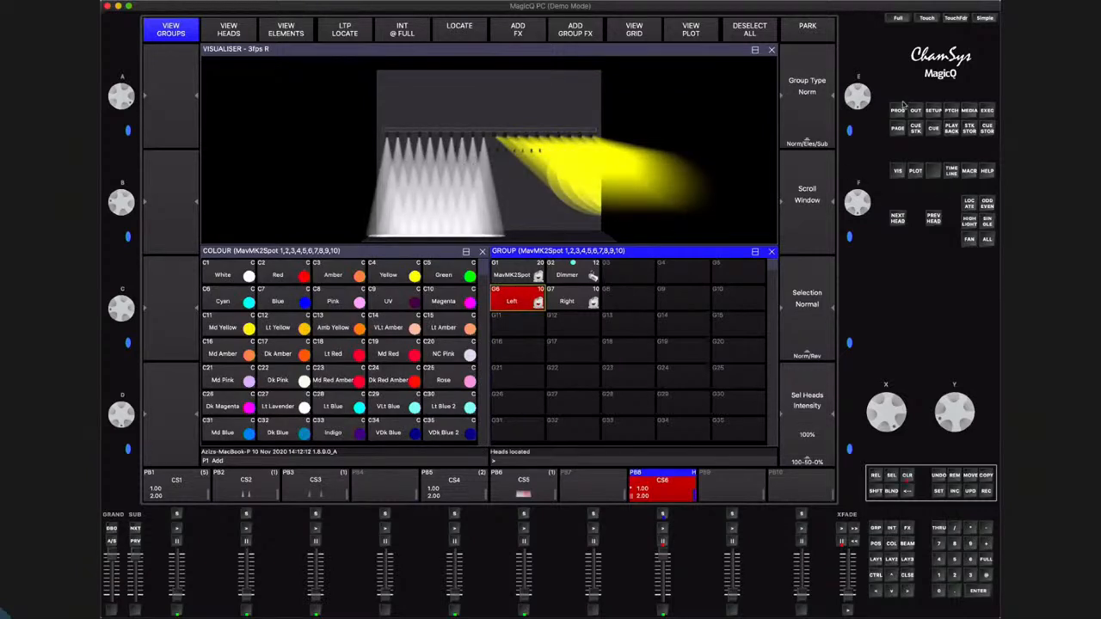
pyautogui.press('p')
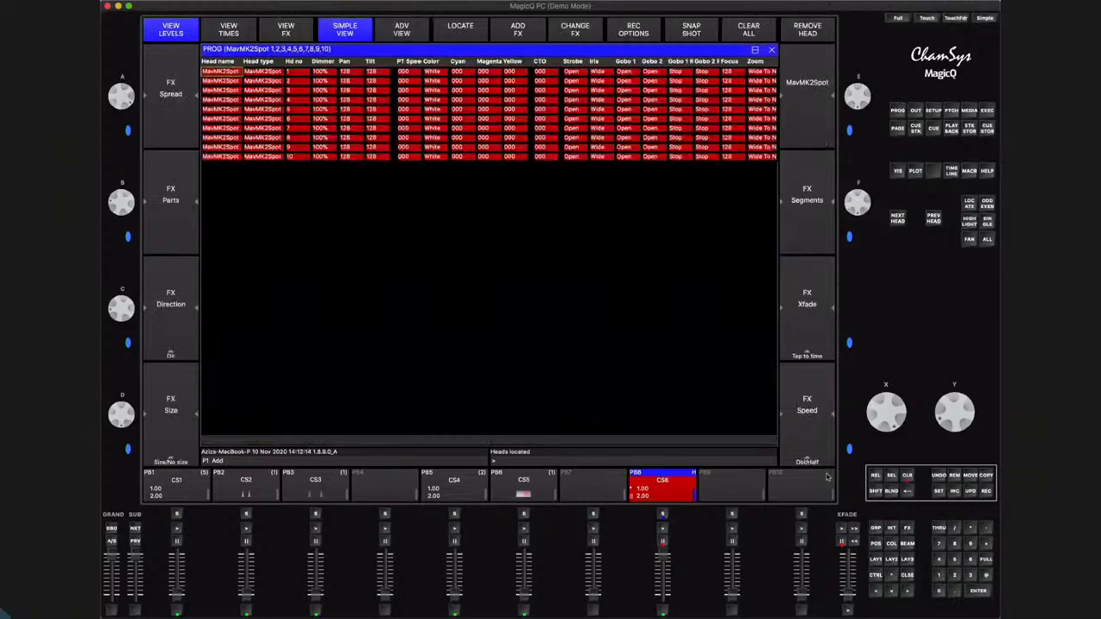
pyautogui.click(912, 578)
# Record the programmer in remove mode to playback 8, removing all located attributes from the current cue only
pyautogui.click(872, 489)
pyautogui.click(987, 492)
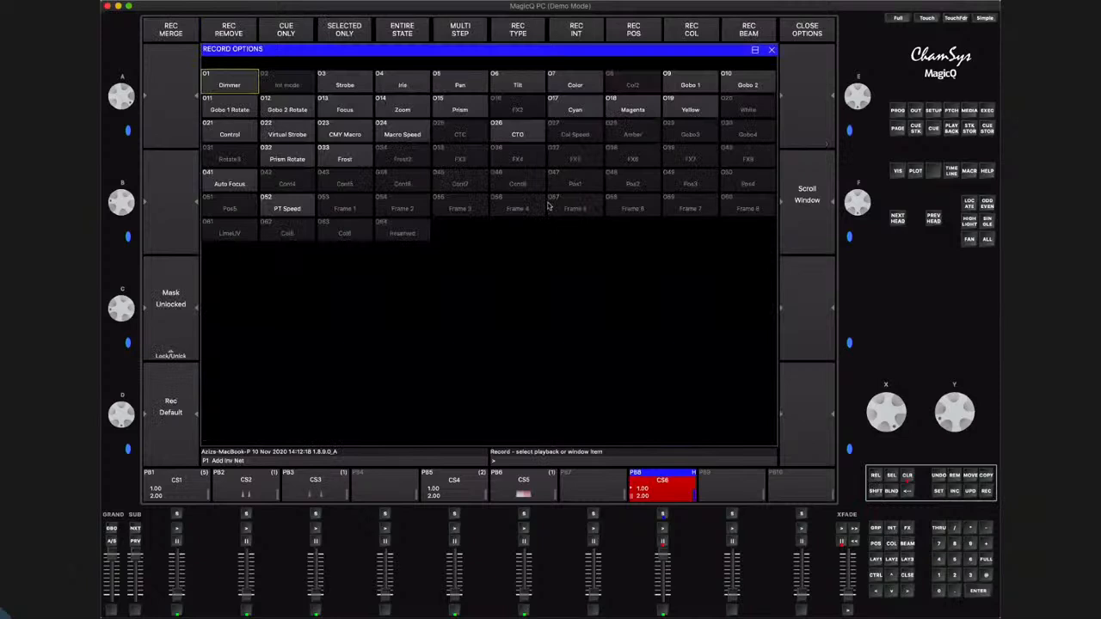
pyautogui.click(243, 31)
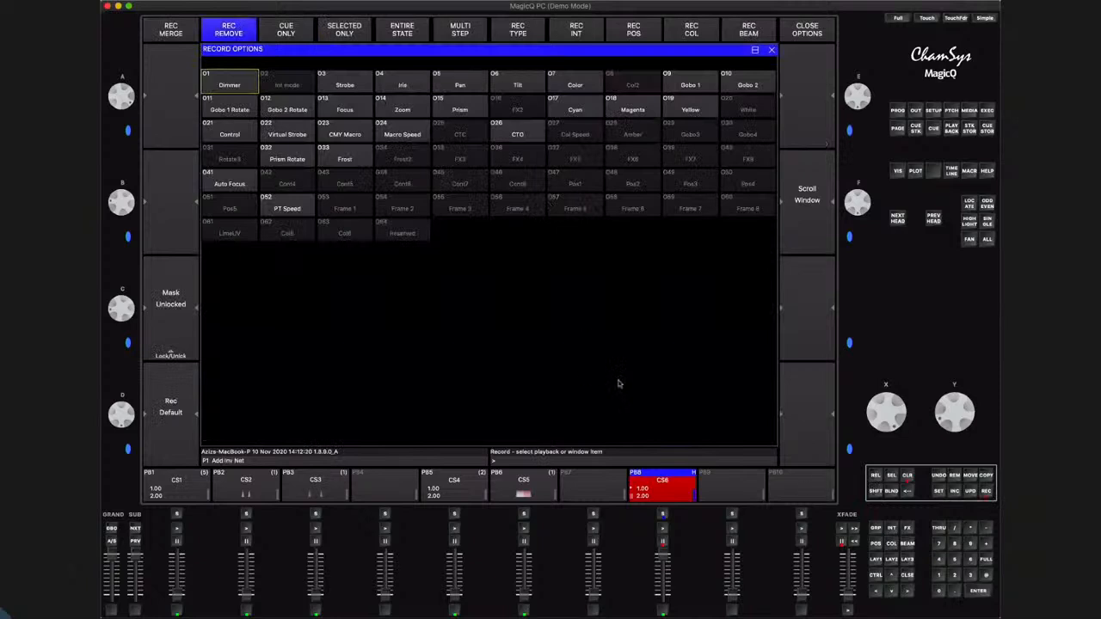
pyautogui.click(663, 514)
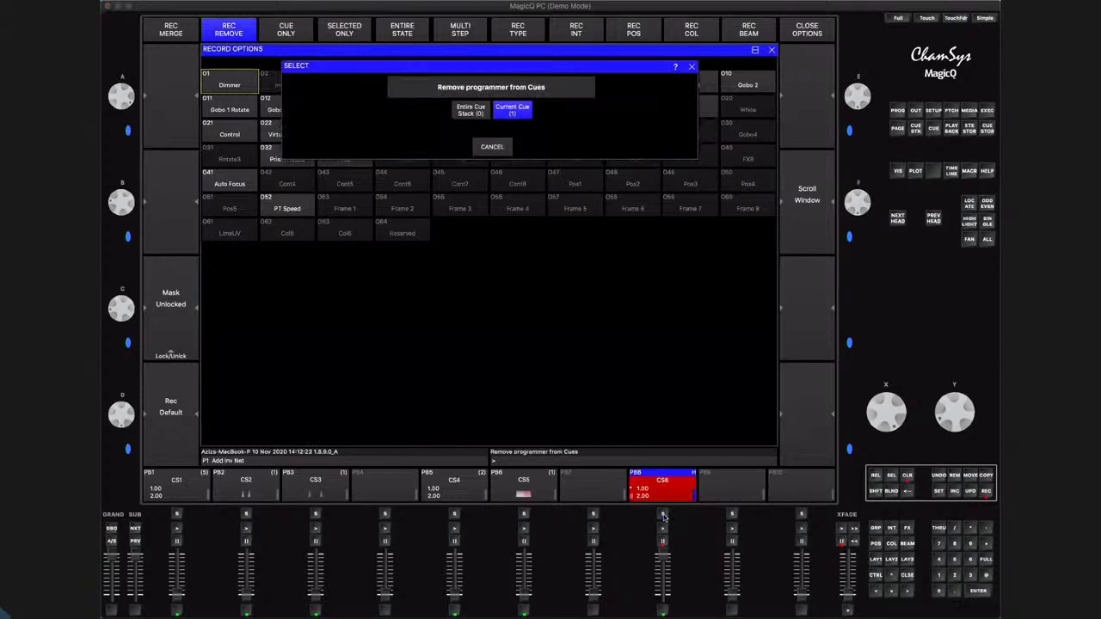
pyautogui.click(514, 112)
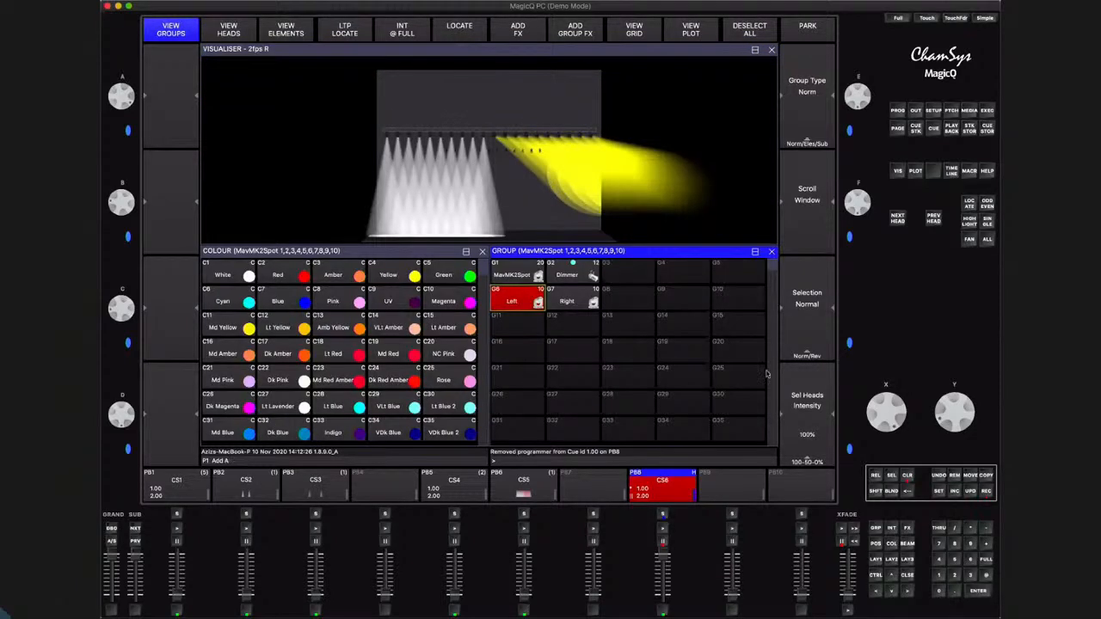
# Clear the programmer, and release and raise playback 8 to check cue 1 without the Left group
pyautogui.click(907, 478)
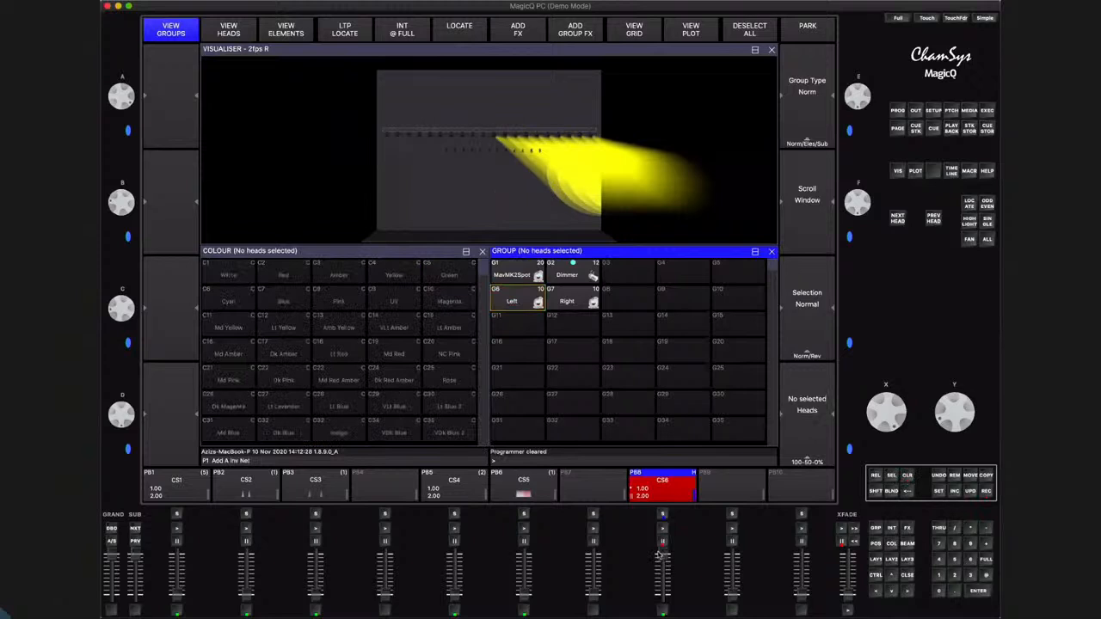
pyautogui.moveTo(659, 614); pyautogui.dragTo(671, 507)
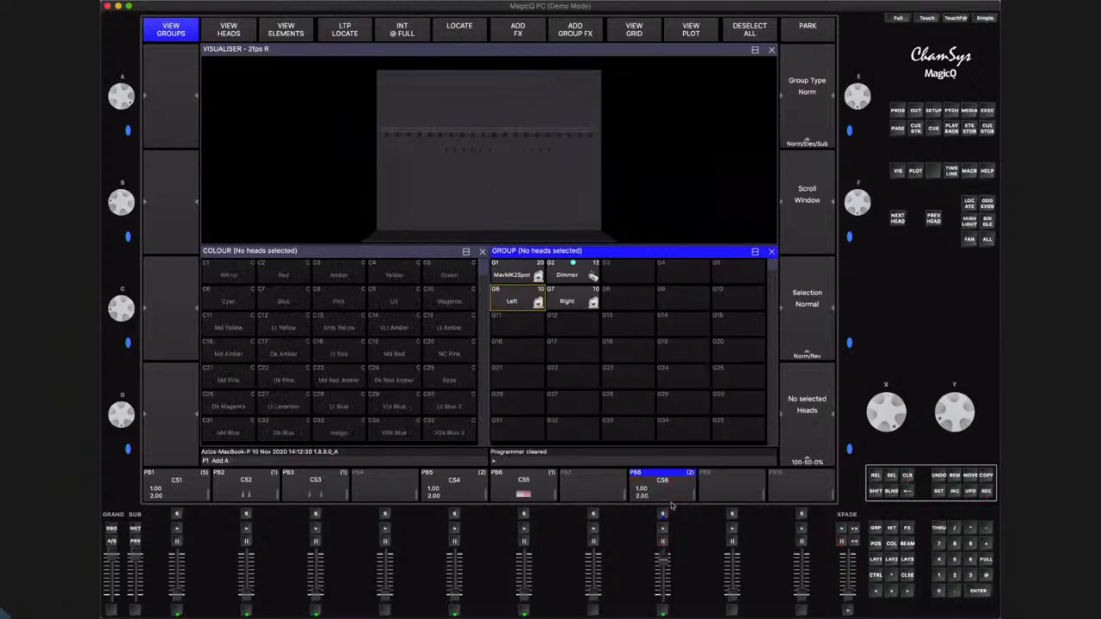
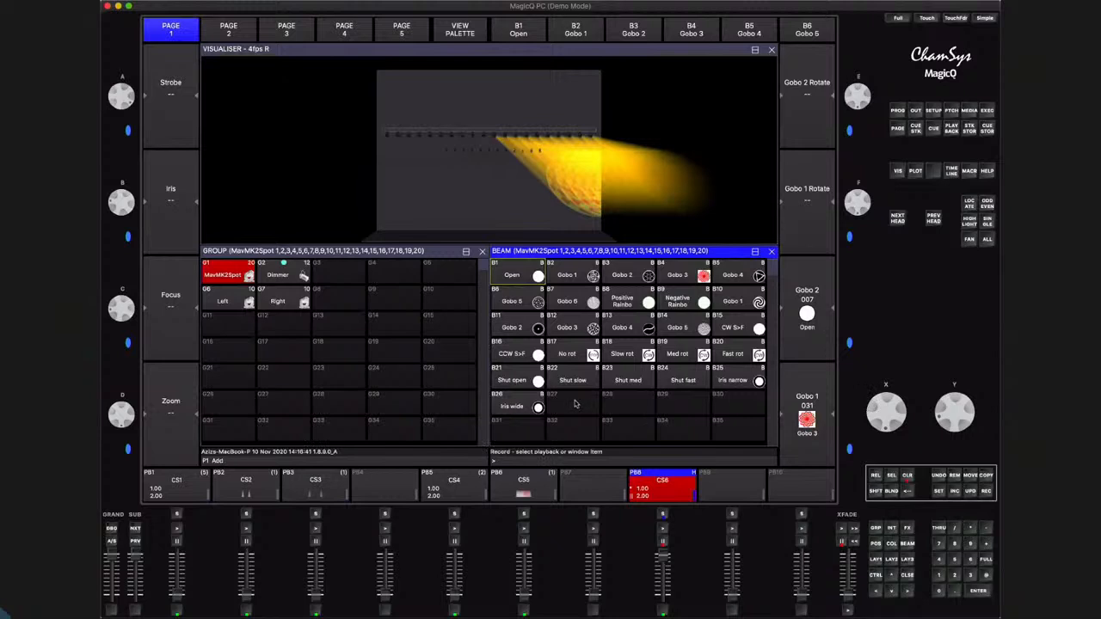
# Record Gobo 3 as beam palette 28, set the Gobo 1 attribute to Gobo 6 Shaking, and record that as beam palette 29
pyautogui.click(619, 407)
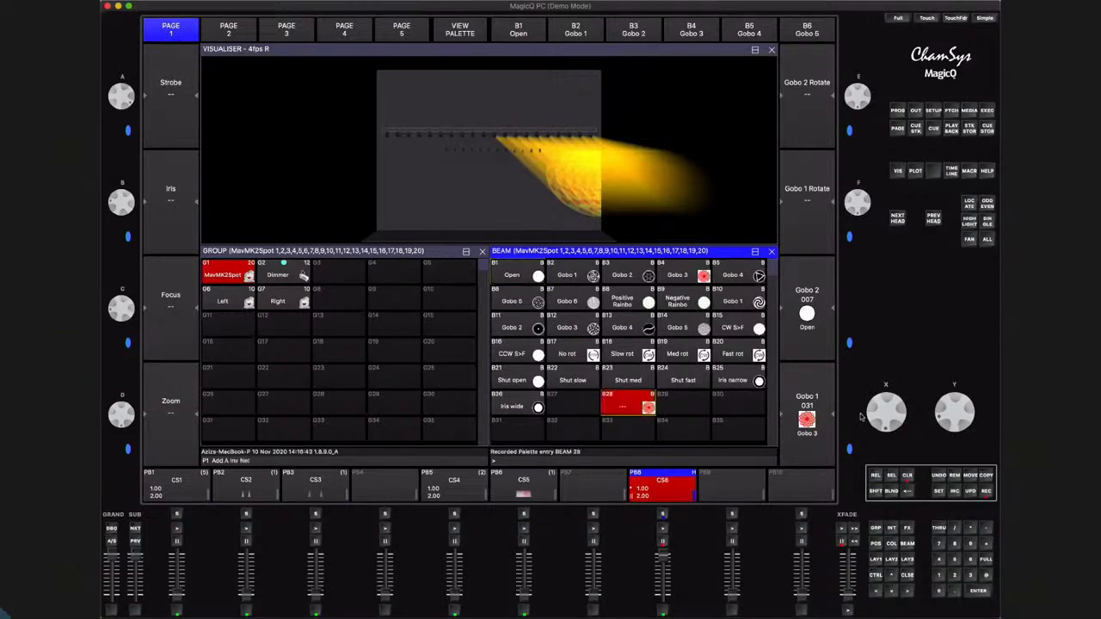
pyautogui.moveTo(893, 400); pyautogui.dragTo(879, 426)
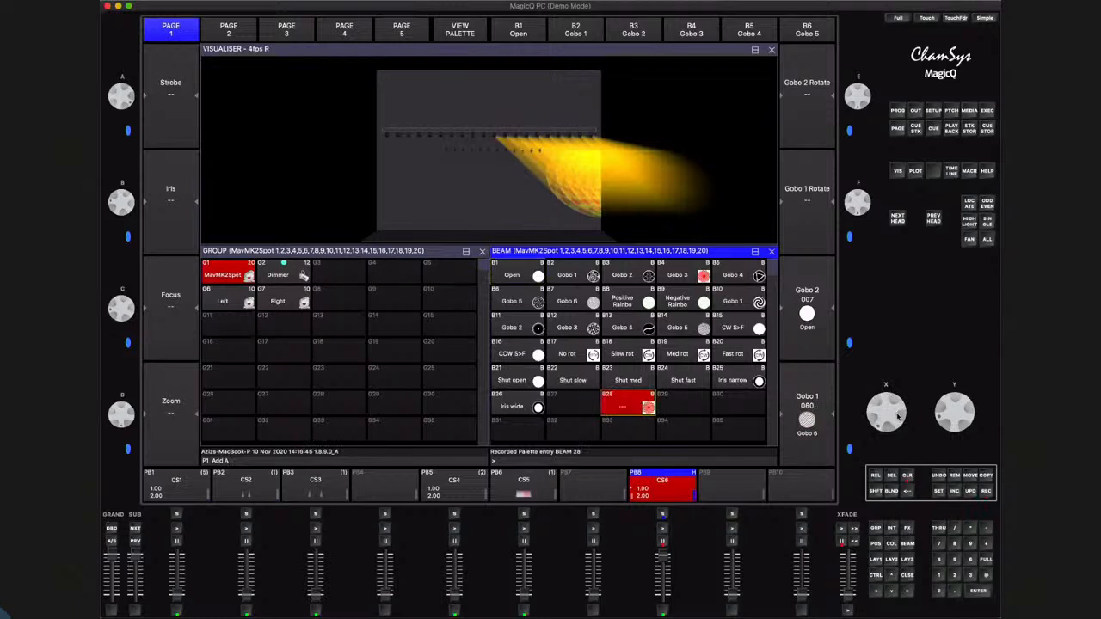
pyautogui.click(986, 492)
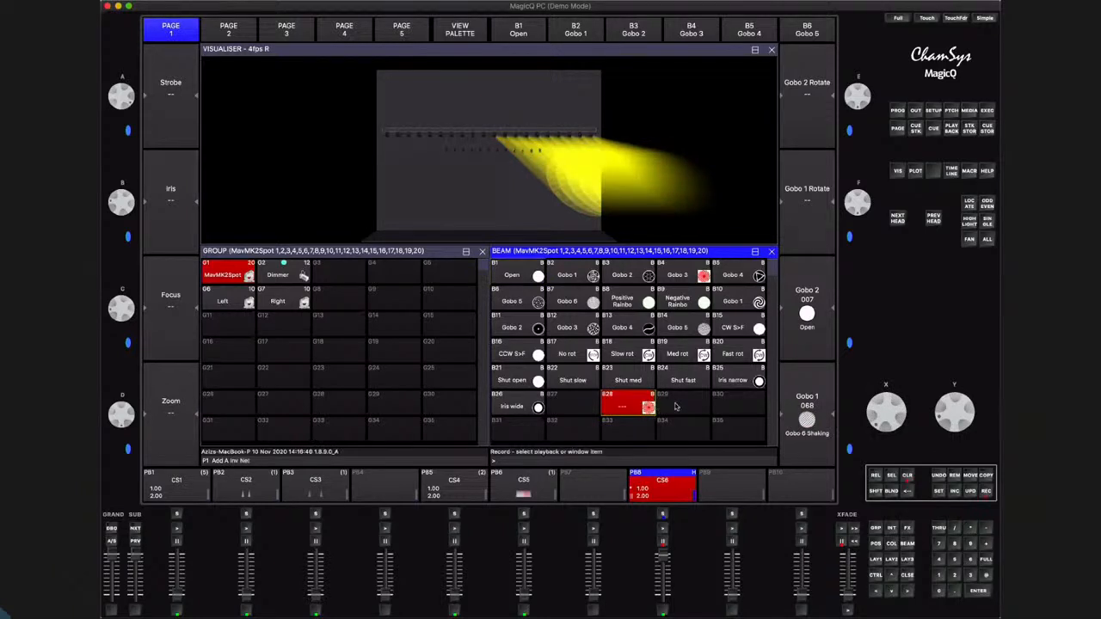
pyautogui.click(676, 407)
# Name beam palette 28 "Soft 1" and beam palette 29 "Soft 2"
pyautogui.click(938, 492)
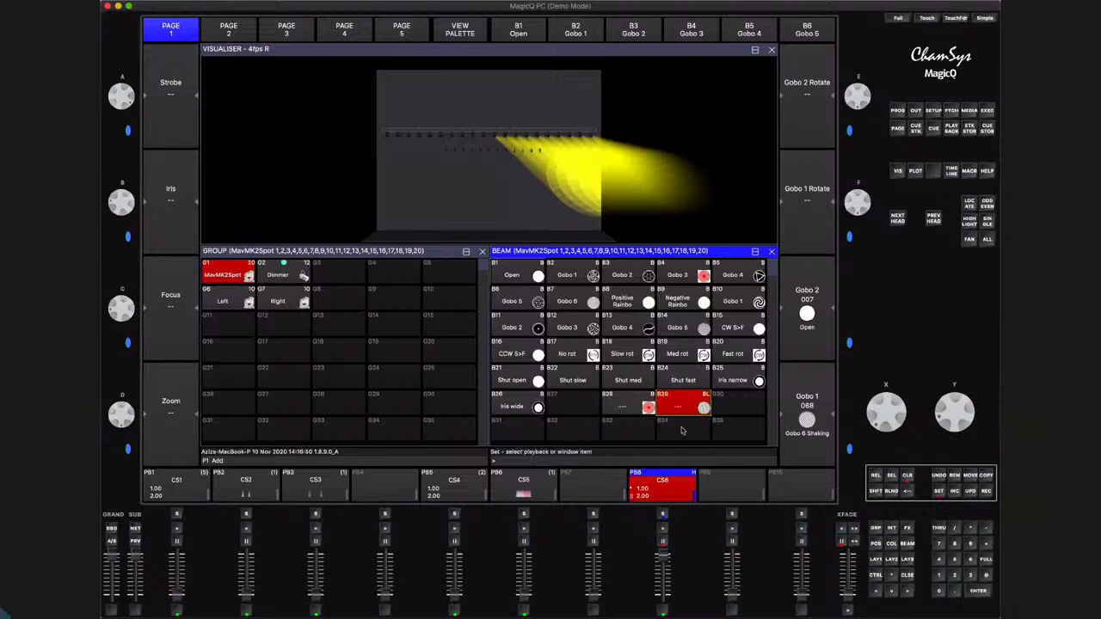
pyautogui.click(638, 411)
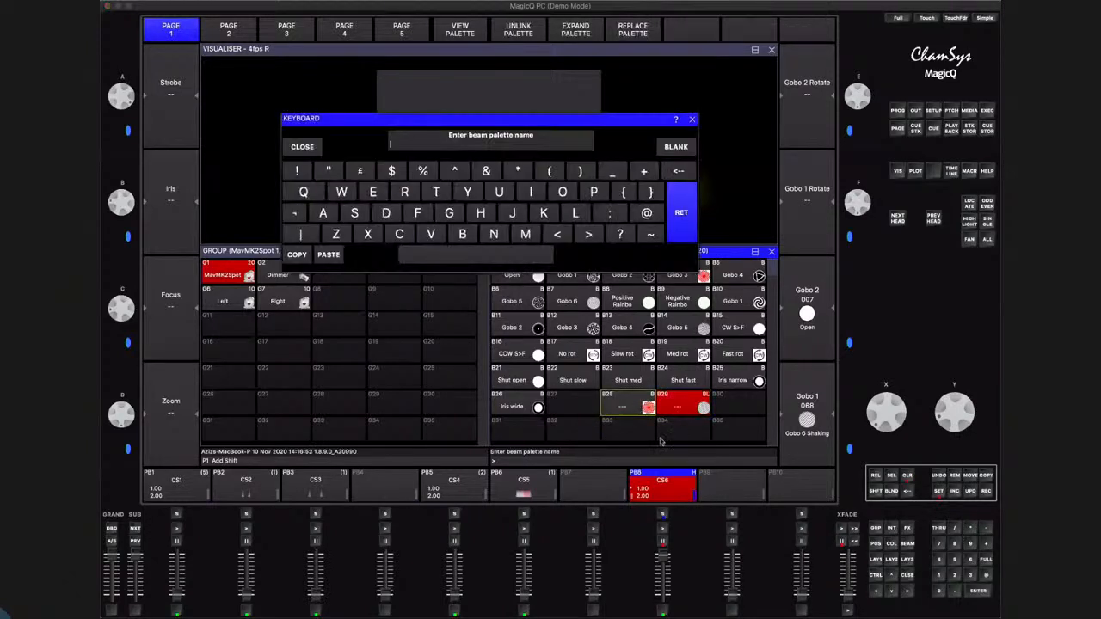
pyautogui.write('Soft')
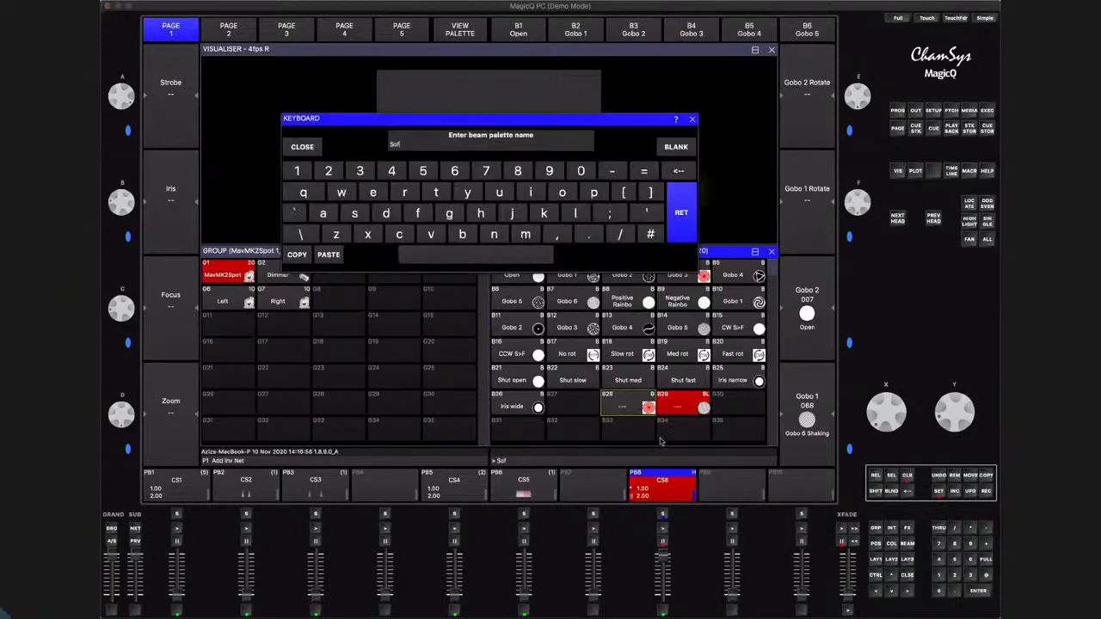
pyautogui.write(' 1')
pyautogui.press('Return')
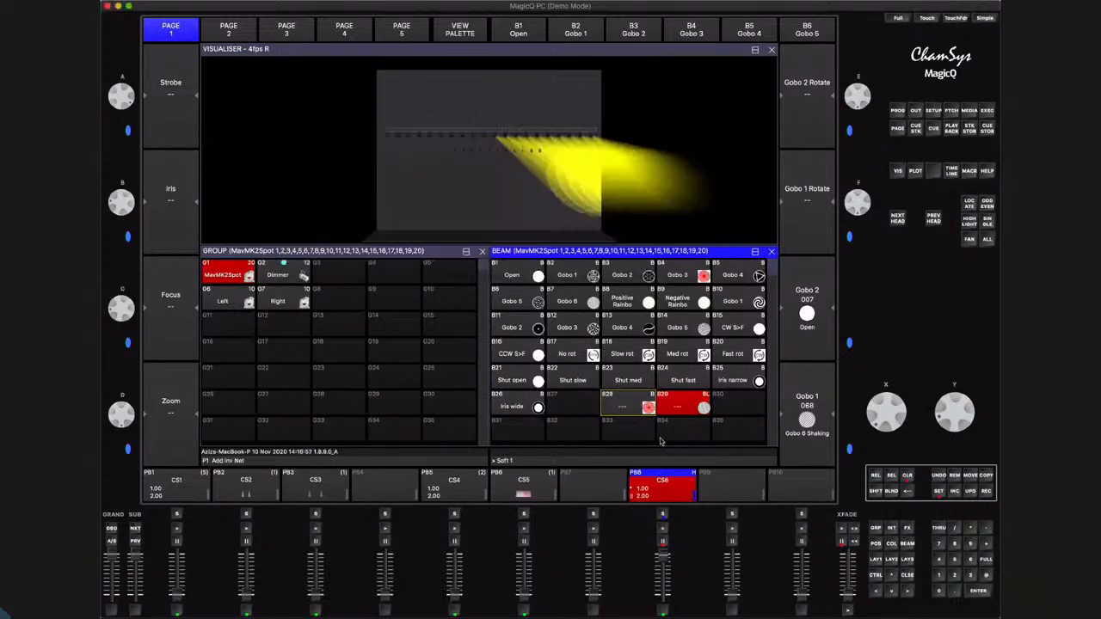
pyautogui.click(939, 492)
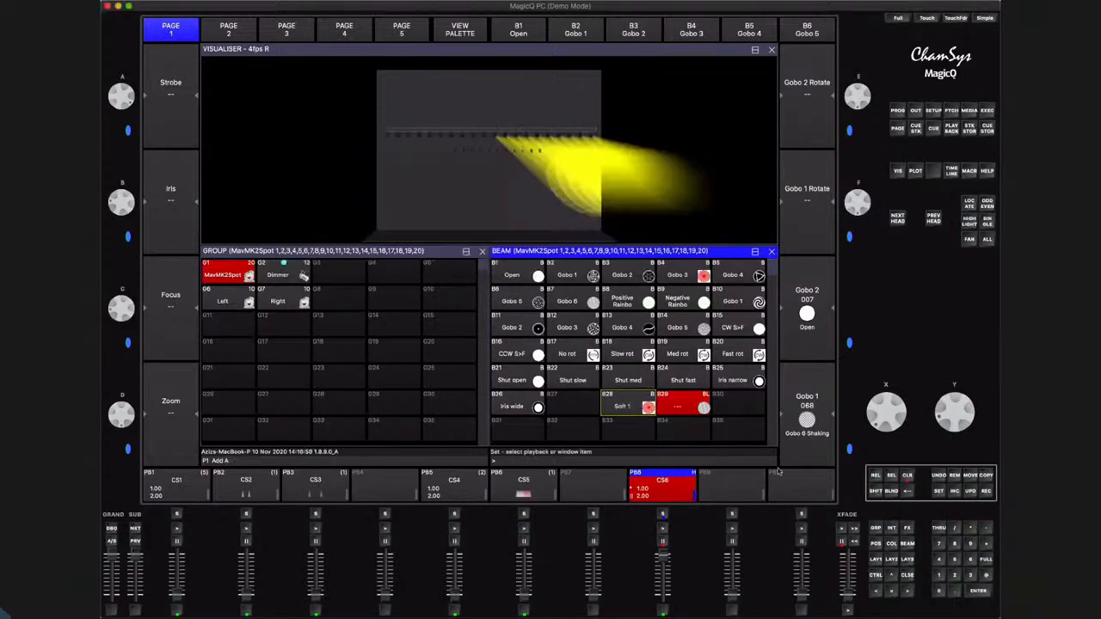
pyautogui.click(693, 406)
pyautogui.write('Soft 2')
pyautogui.press('Return')
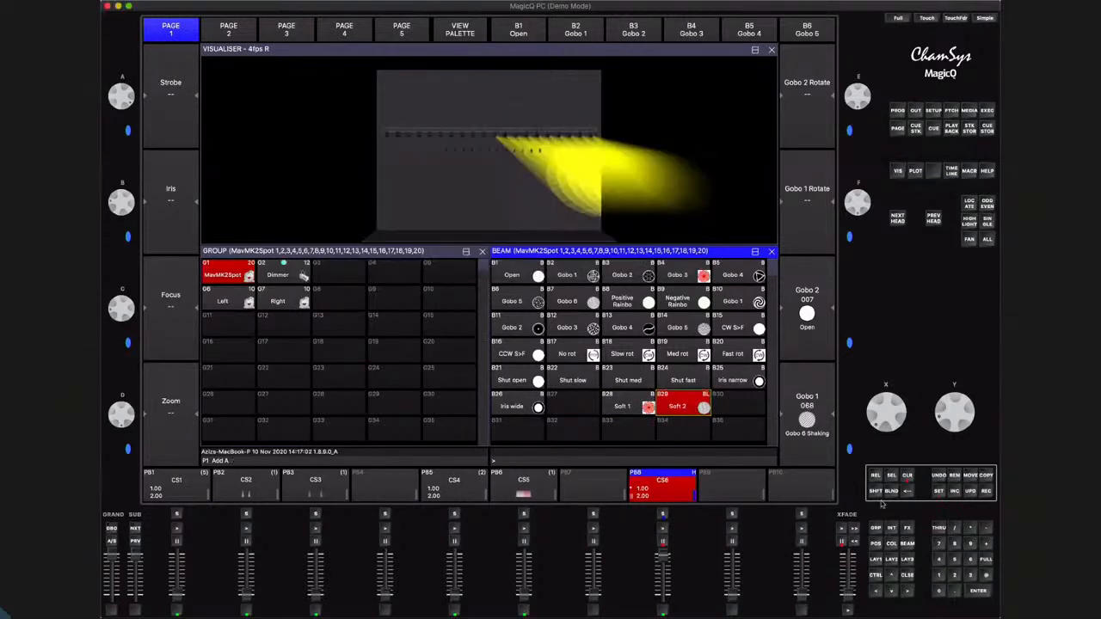
# Clear the programmer, locate the MavMK2Spot group, and apply beam palette Soft 1 to the Left group and Soft 2 to the Right group
pyautogui.click(908, 478)
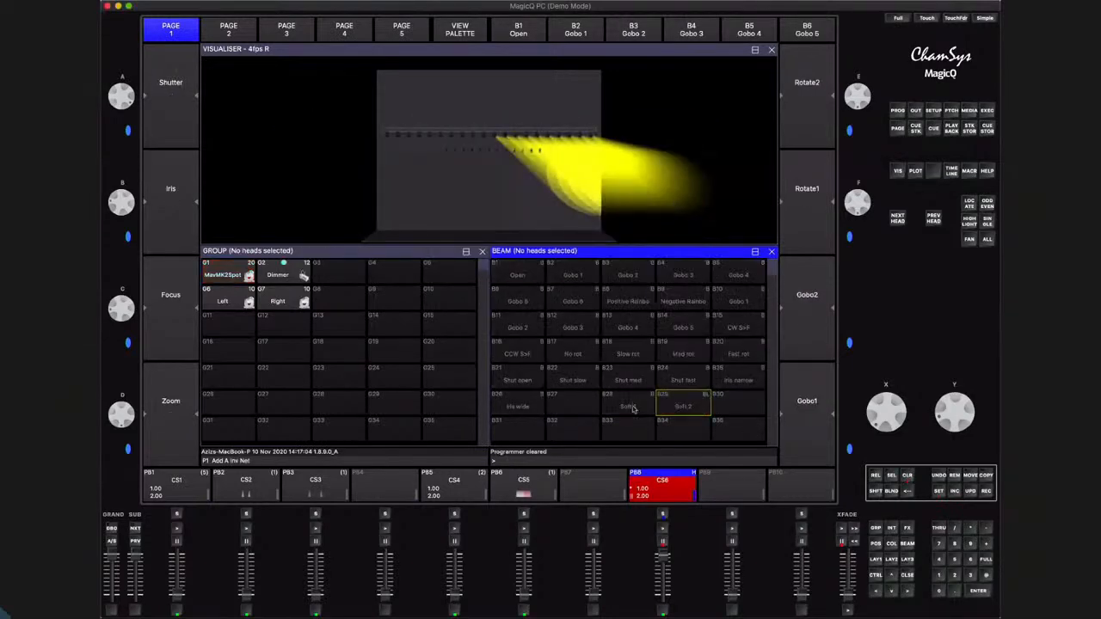
pyautogui.click(222, 275)
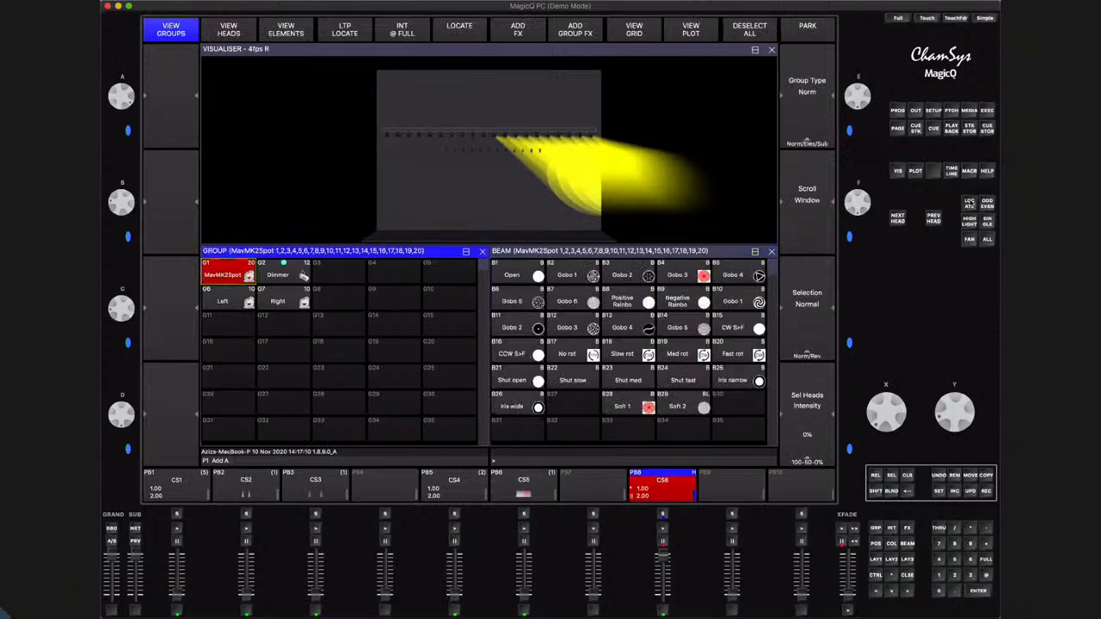
pyautogui.click(459, 29)
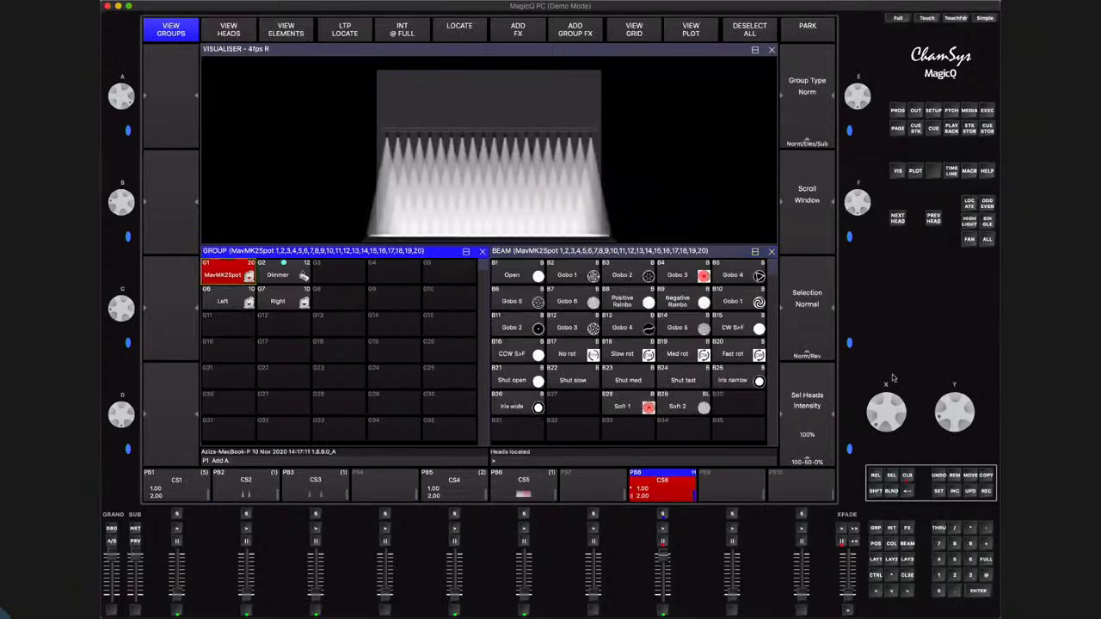
pyautogui.click(216, 298)
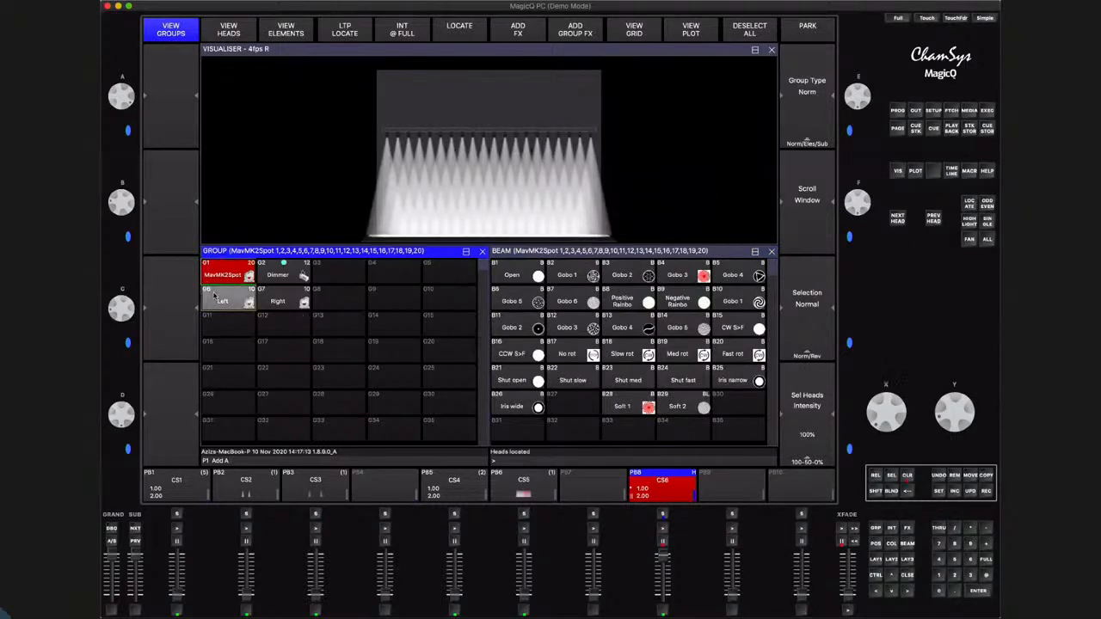
pyautogui.click(635, 408)
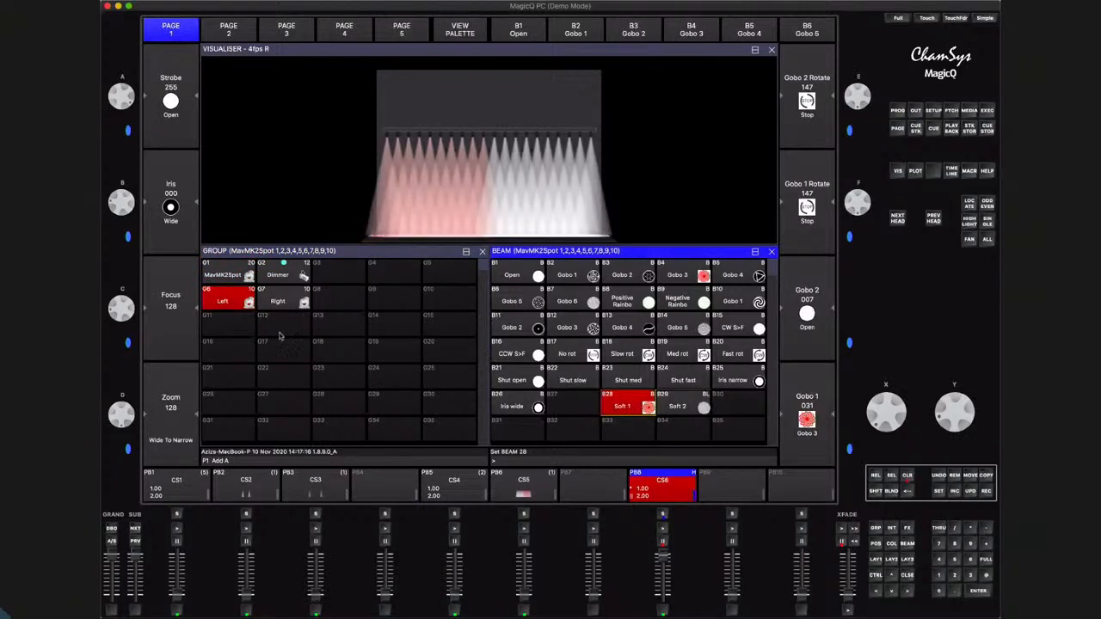
pyautogui.click(282, 301)
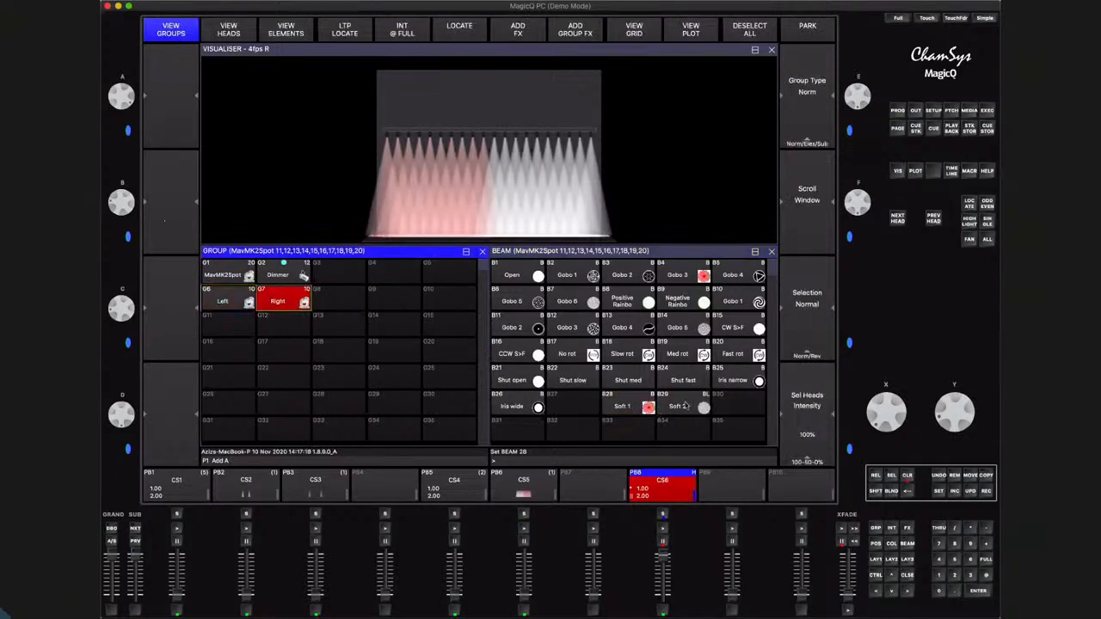
pyautogui.click(684, 406)
# Record the split gobo look to playback 9, clear the programmer, and release playback 8
pyautogui.click(989, 490)
pyautogui.click(732, 515)
pyautogui.click(908, 475)
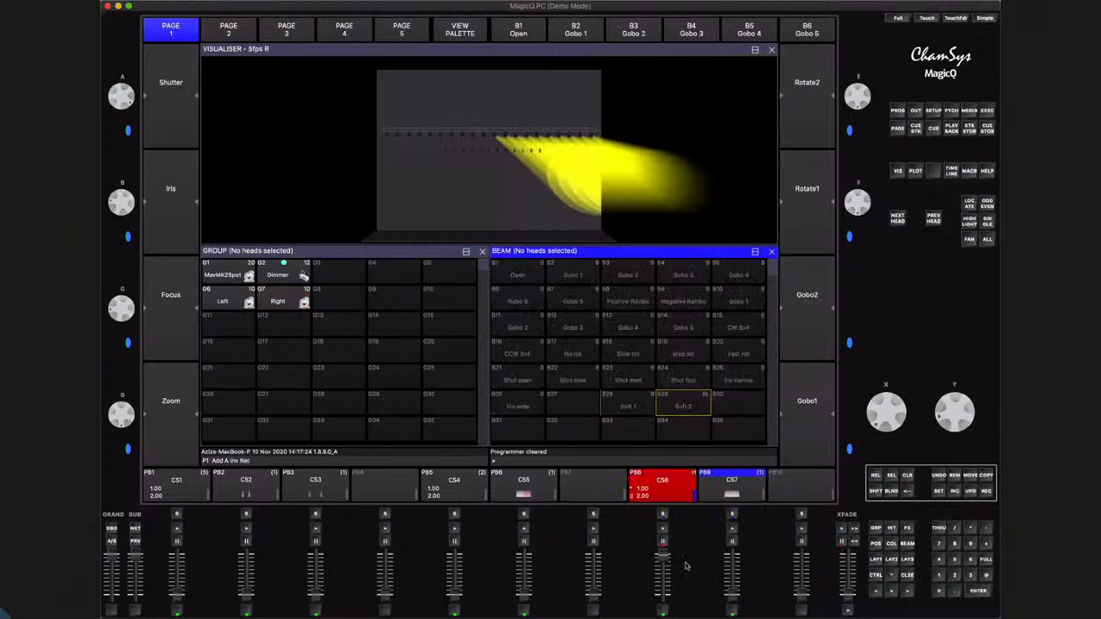
pyautogui.click(662, 613)
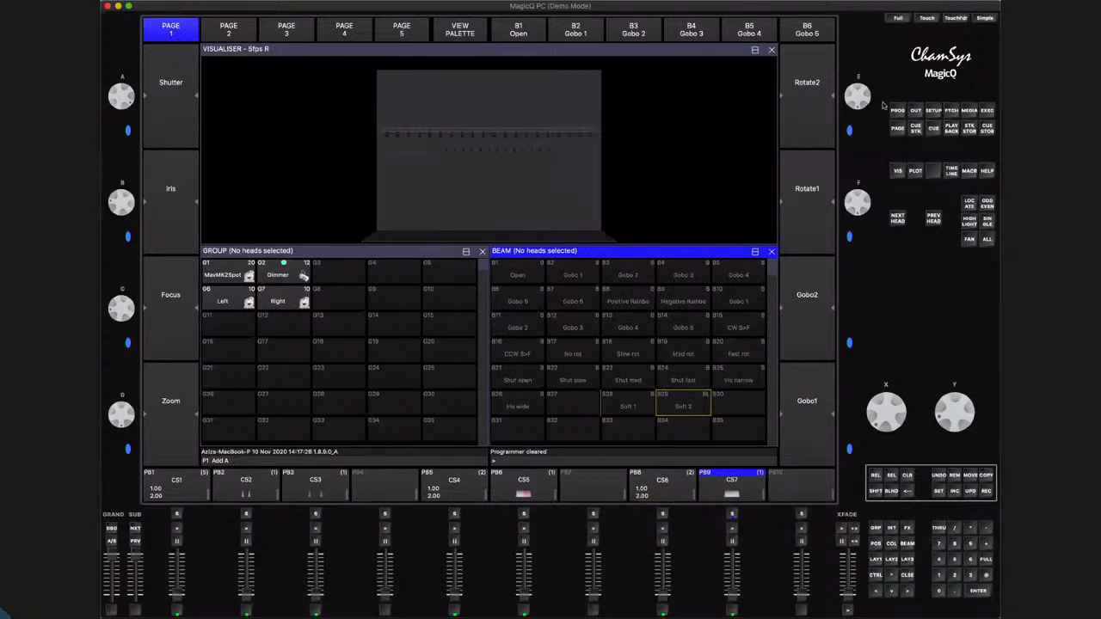
# Copy the Left group button in the Execute window to the first cell of row five
pyautogui.click(987, 111)
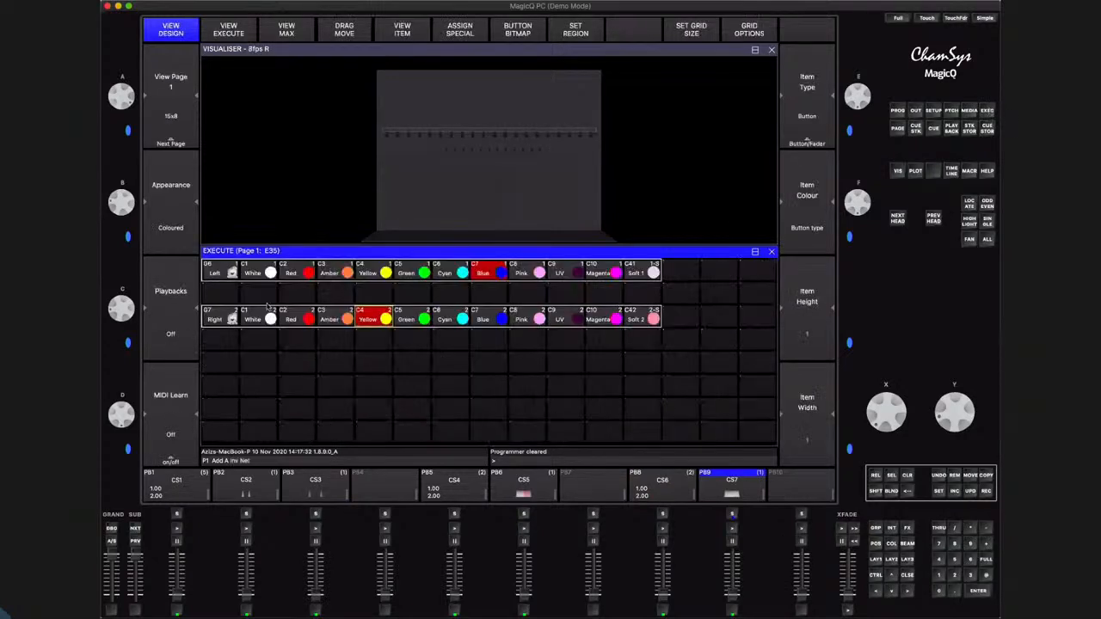
pyautogui.click(986, 476)
pyautogui.click(224, 275)
pyautogui.click(217, 367)
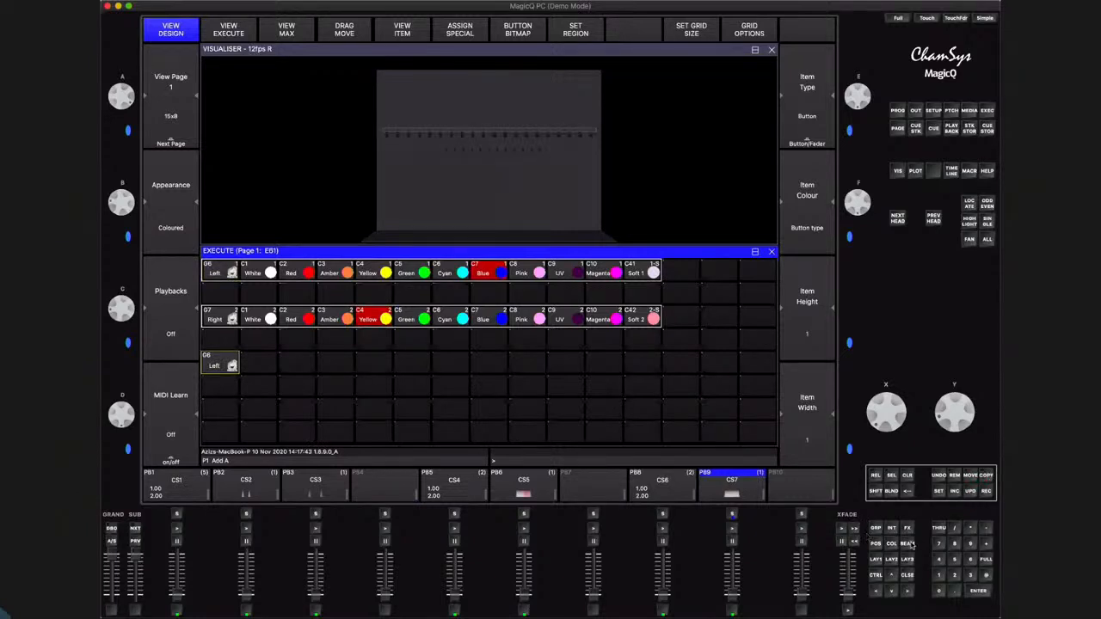
# Select the Left group and copy beam palettes 1 to 10, starting with Open, beside its new button in the Execute grid
pyautogui.click(216, 366)
pyautogui.click(907, 544)
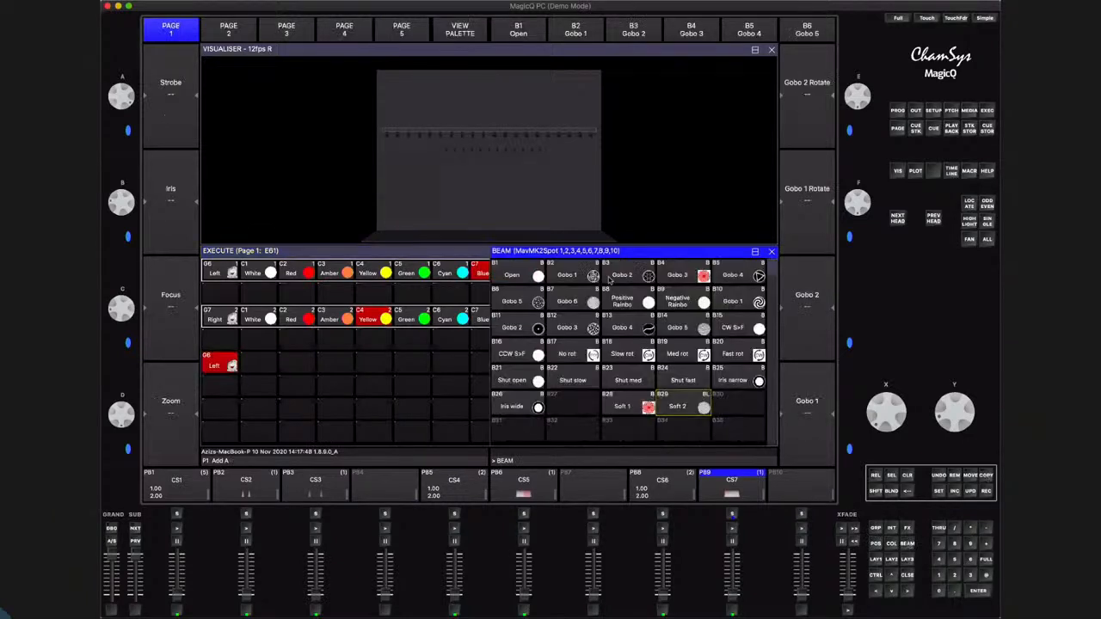
pyautogui.moveTo(520, 266); pyautogui.dragTo(738, 300)
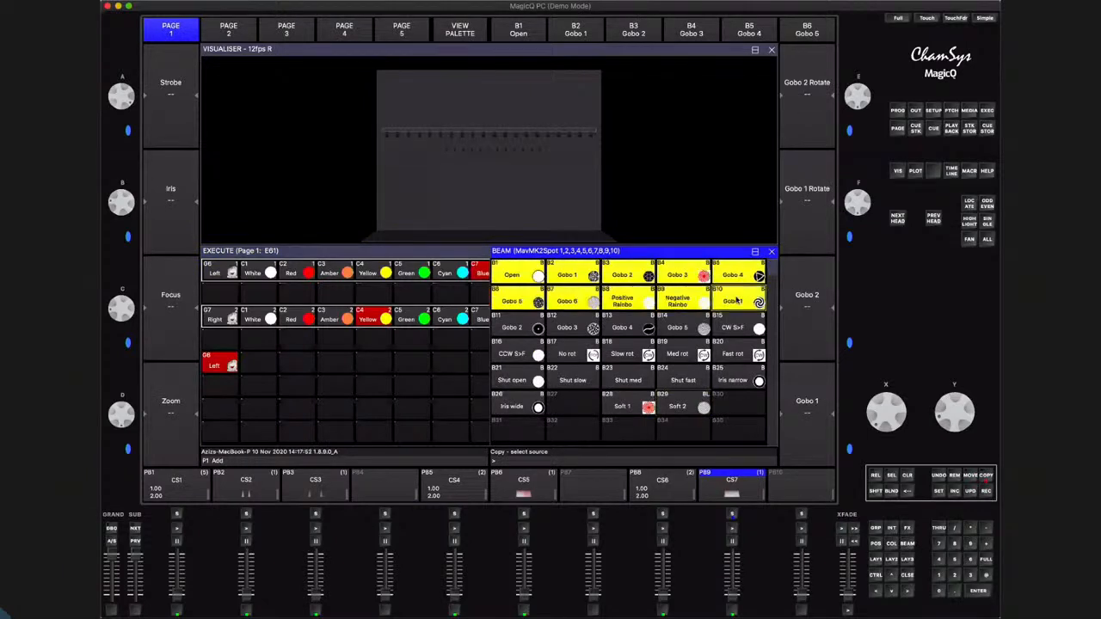
pyautogui.click(253, 364)
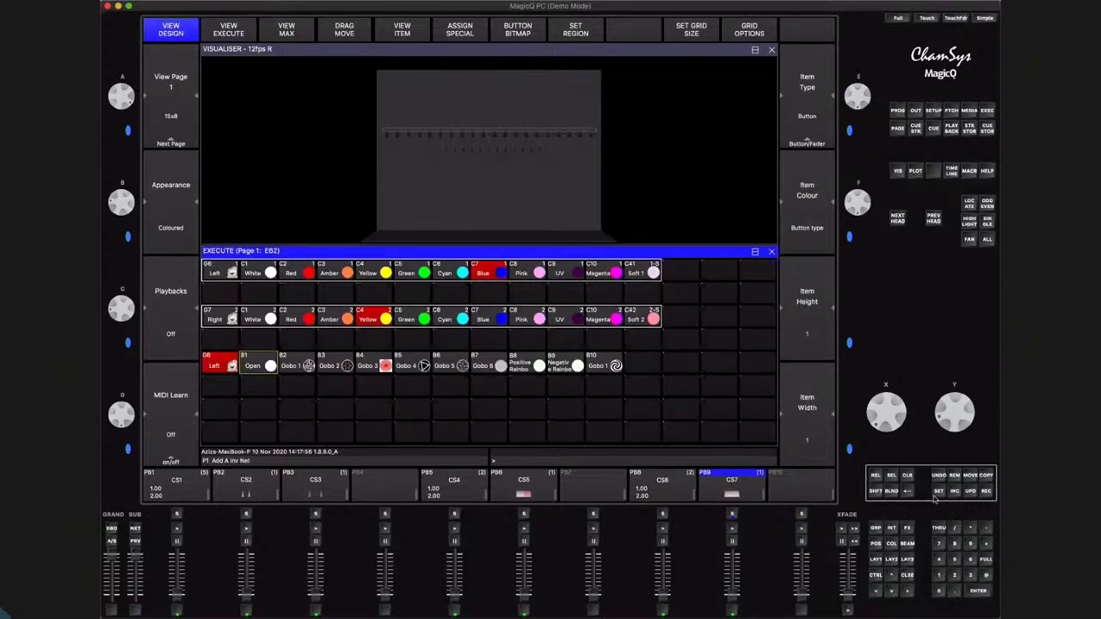
# Copy the Soft 1 beam palette into the fourteenth cell of the Left gobo row in the Execute grid
pyautogui.click(907, 543)
pyautogui.click(987, 478)
pyautogui.click(628, 404)
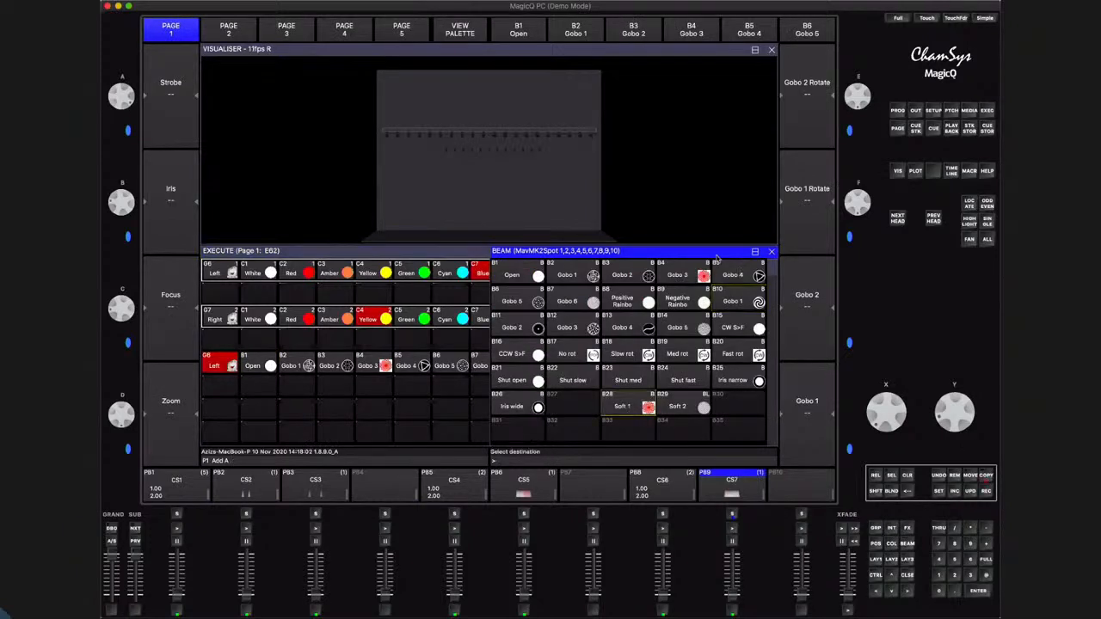
pyautogui.click(771, 252)
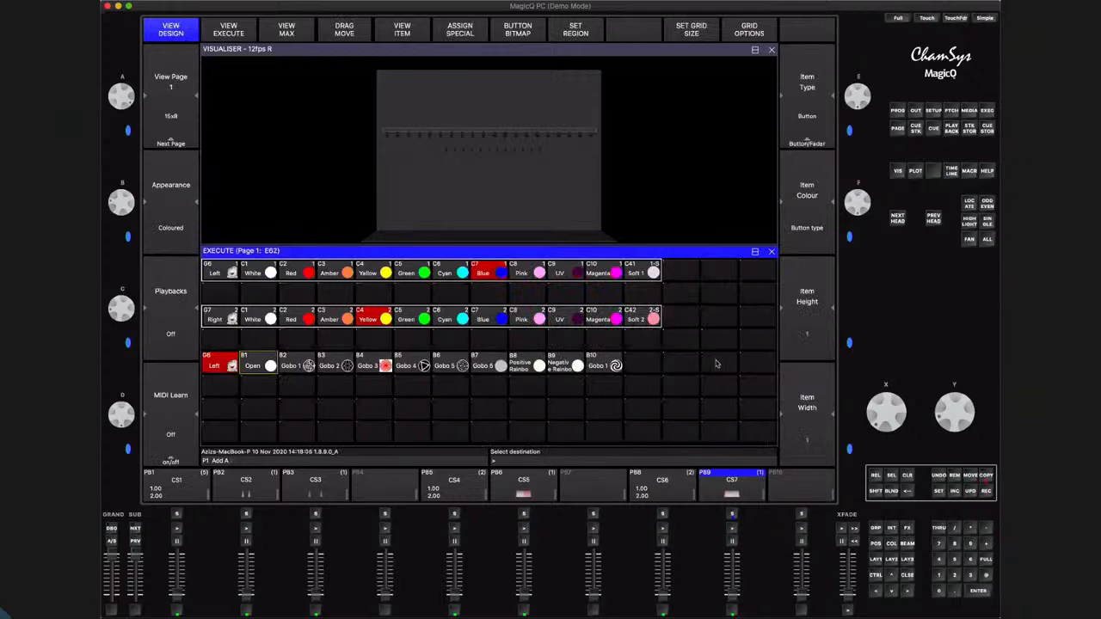
pyautogui.click(716, 363)
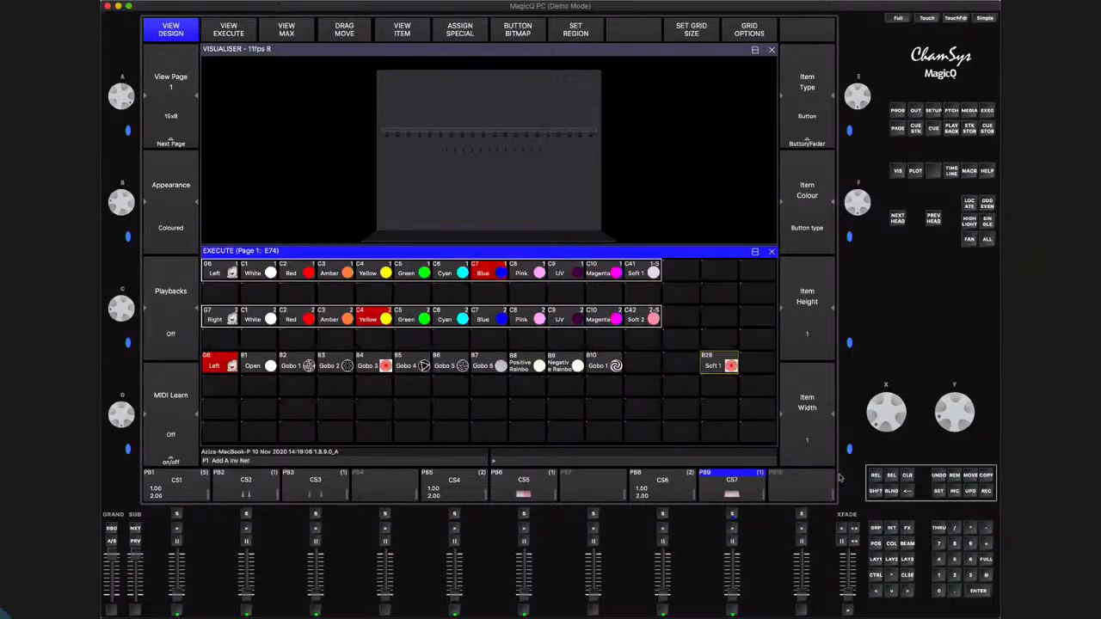
pyautogui.click(906, 479)
pyautogui.click(987, 477)
pyautogui.moveTo(212, 359); pyautogui.dragTo(716, 365)
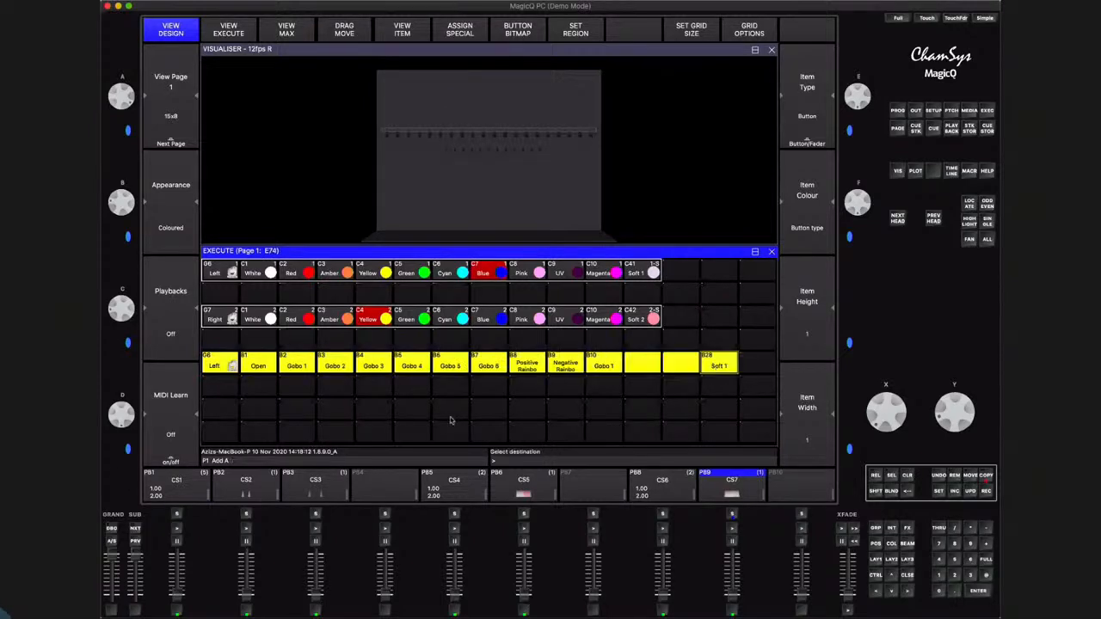
pyautogui.click(220, 410)
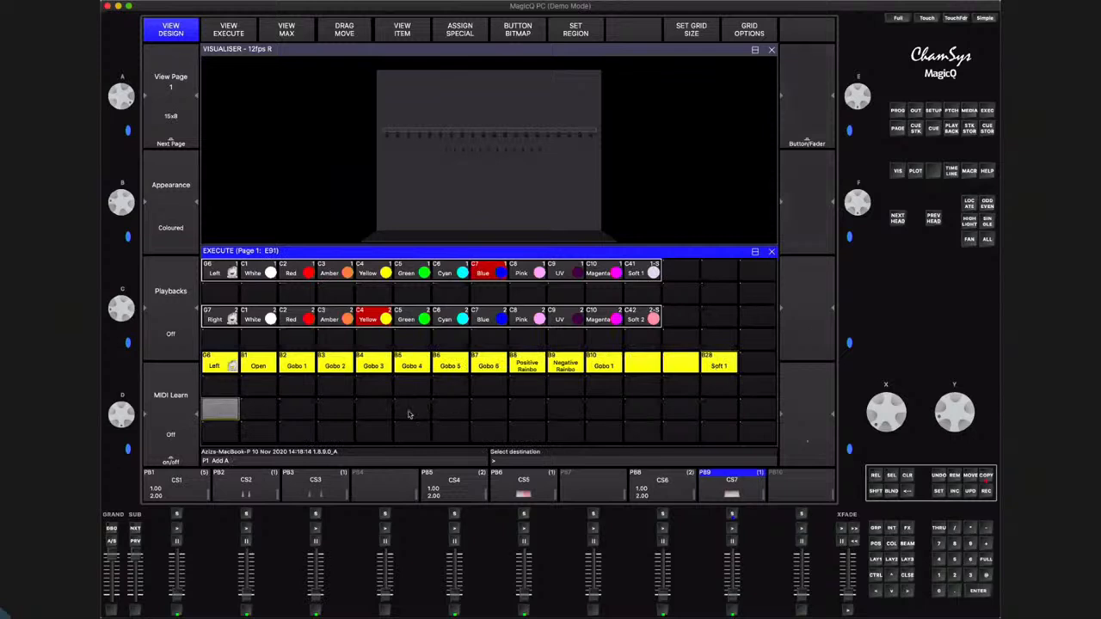
pyautogui.click(908, 477)
pyautogui.click(252, 392)
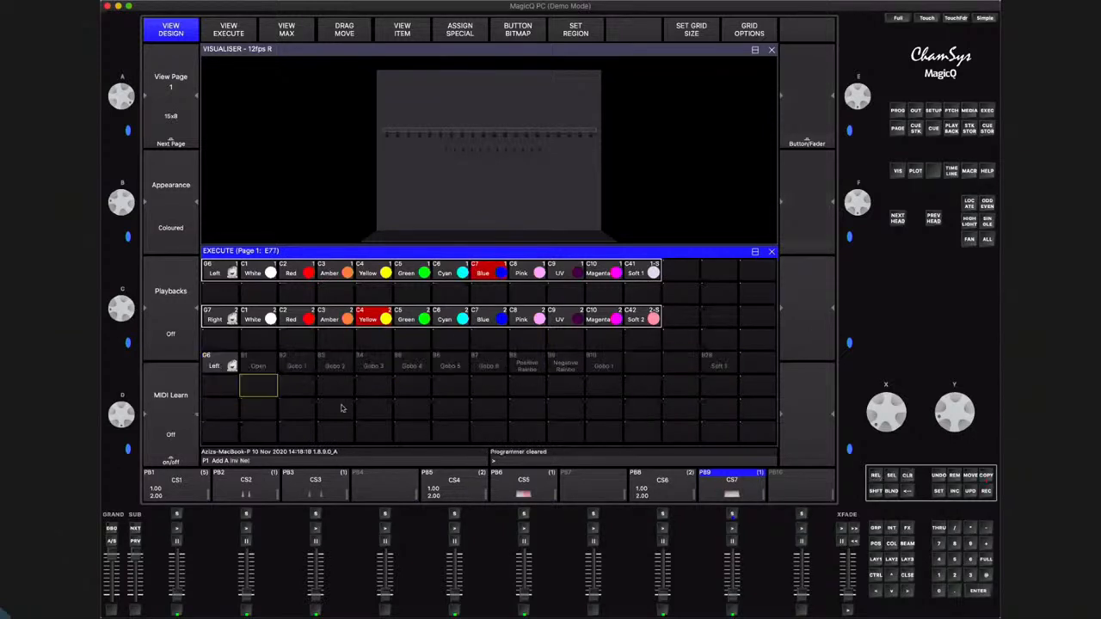
# Copy the whole Left gobo row, including Soft 1, to row seven of the Execute grid
pyautogui.hotkey('ctrl', 'c')
pyautogui.moveTo(215, 365); pyautogui.dragTo(528, 365)
pyautogui.moveTo(666, 364); pyautogui.dragTo(707, 365)
pyautogui.click(224, 413)
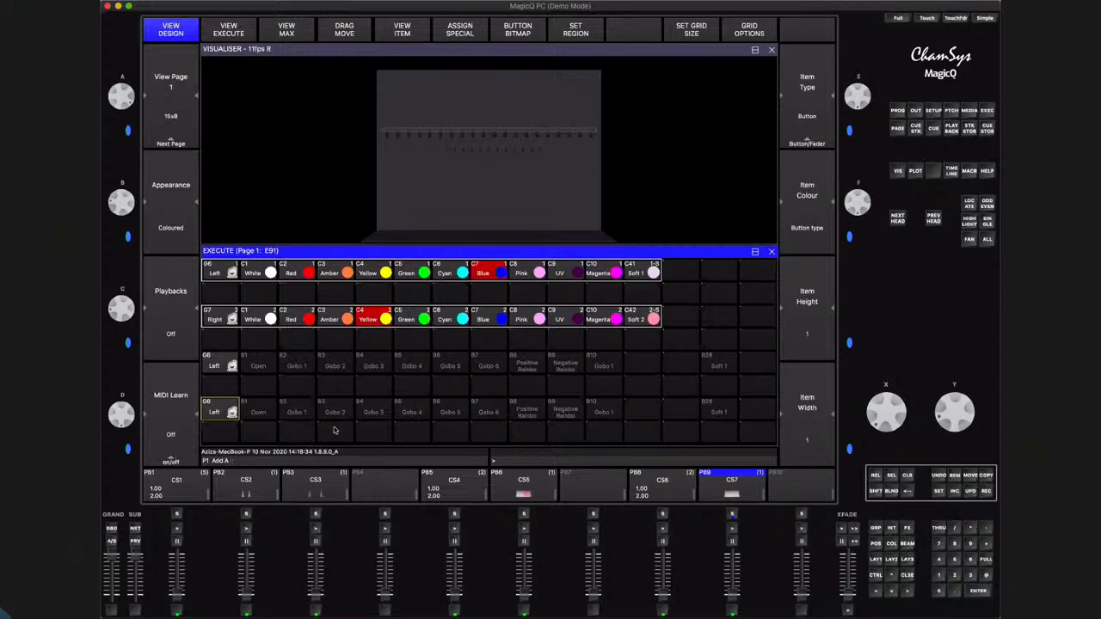
# Remove the Left group button from row seven and copy the Right group button into its place
pyautogui.click(221, 411)
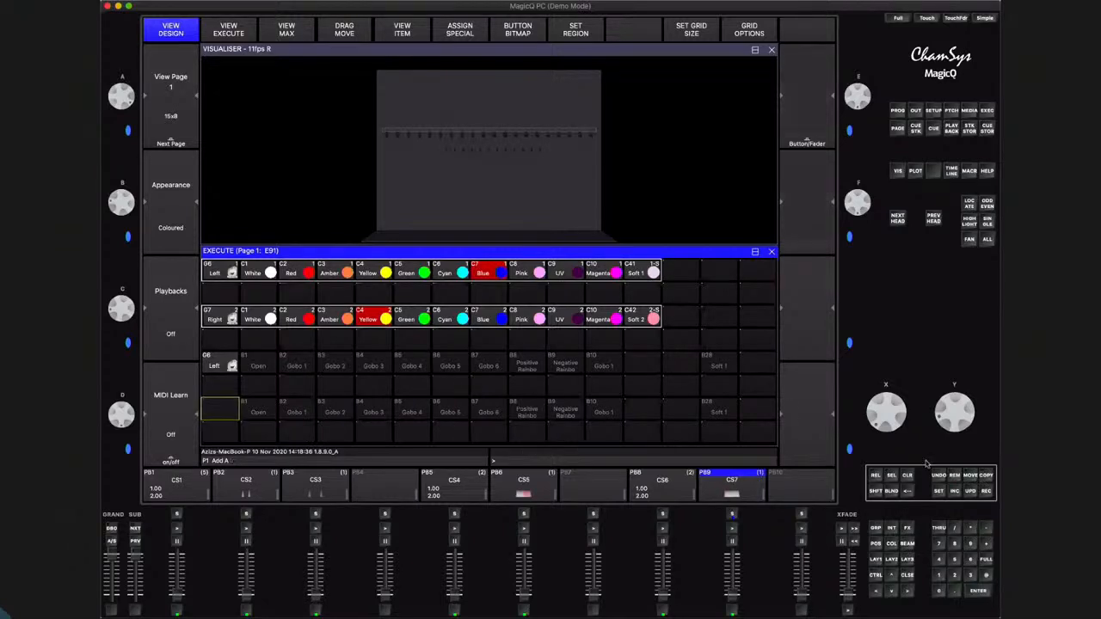
pyautogui.click(989, 477)
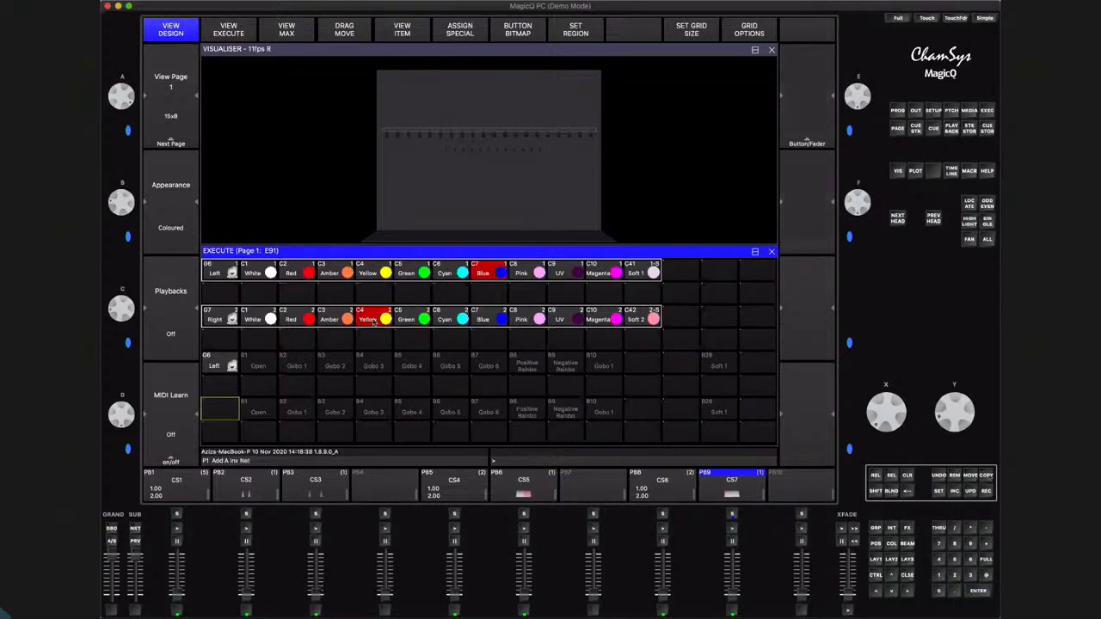
pyautogui.click(216, 315)
pyautogui.click(221, 411)
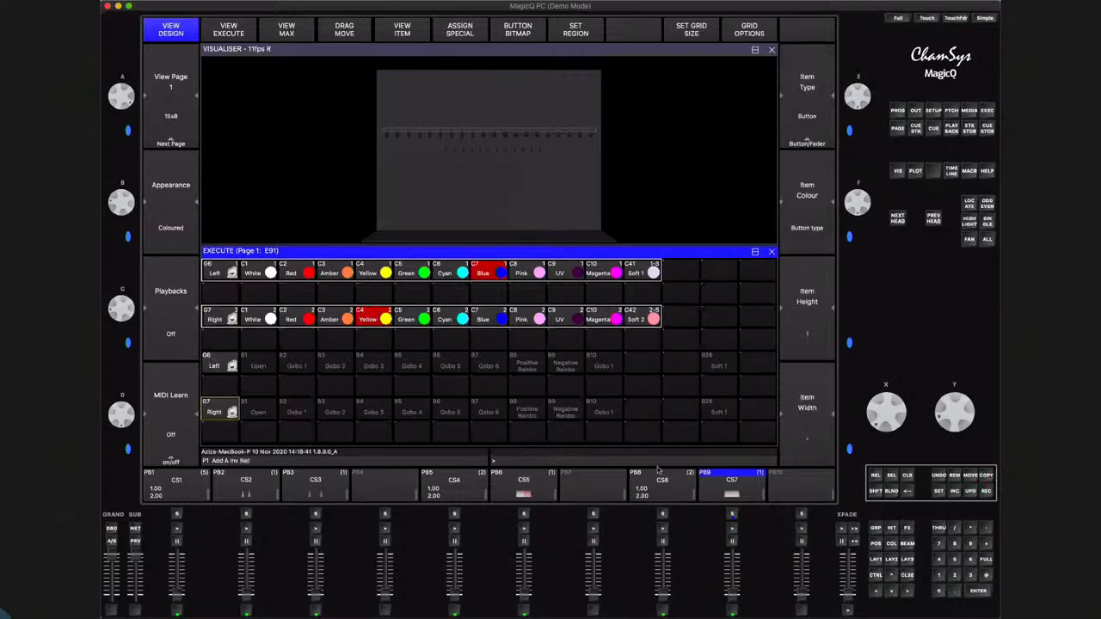
# Copy the Soft 2 beam palette into the empty cell before Soft 1 in the Right gobo row
pyautogui.click(907, 544)
pyautogui.click(989, 477)
pyautogui.click(687, 404)
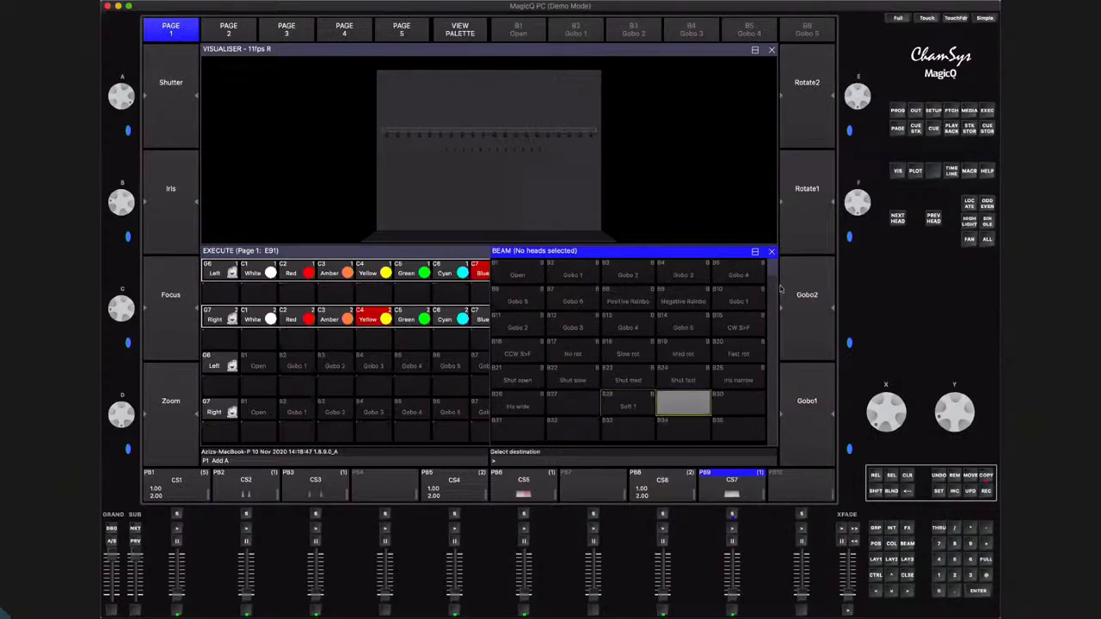
pyautogui.click(772, 252)
pyautogui.click(687, 418)
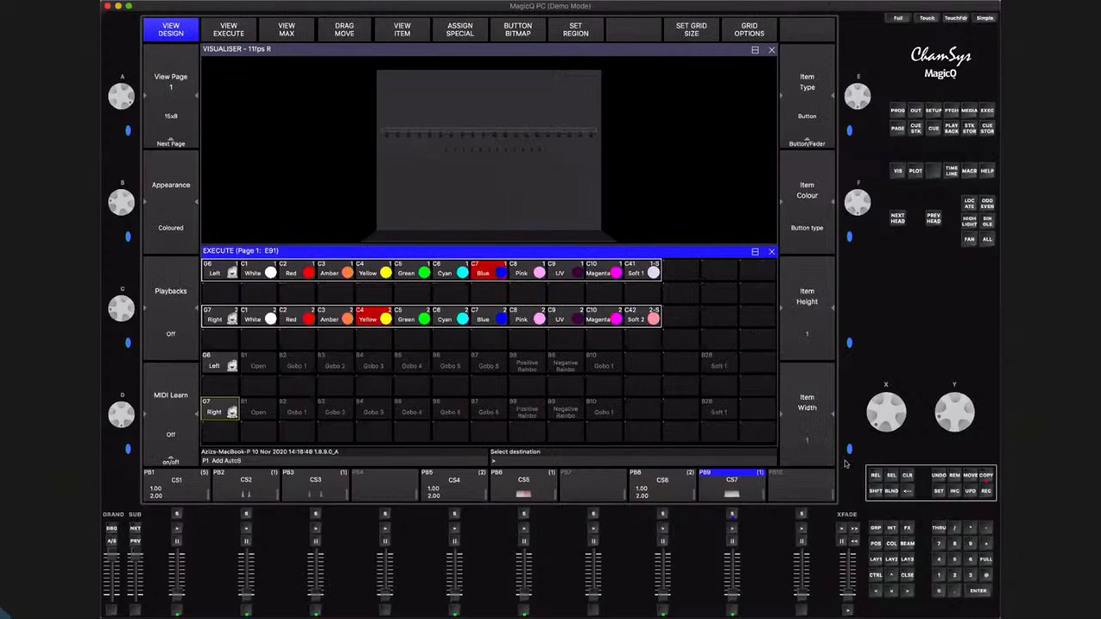
# Remove Soft 1 from the Right gobo row and move Soft 2 into its cell
pyautogui.click(717, 414)
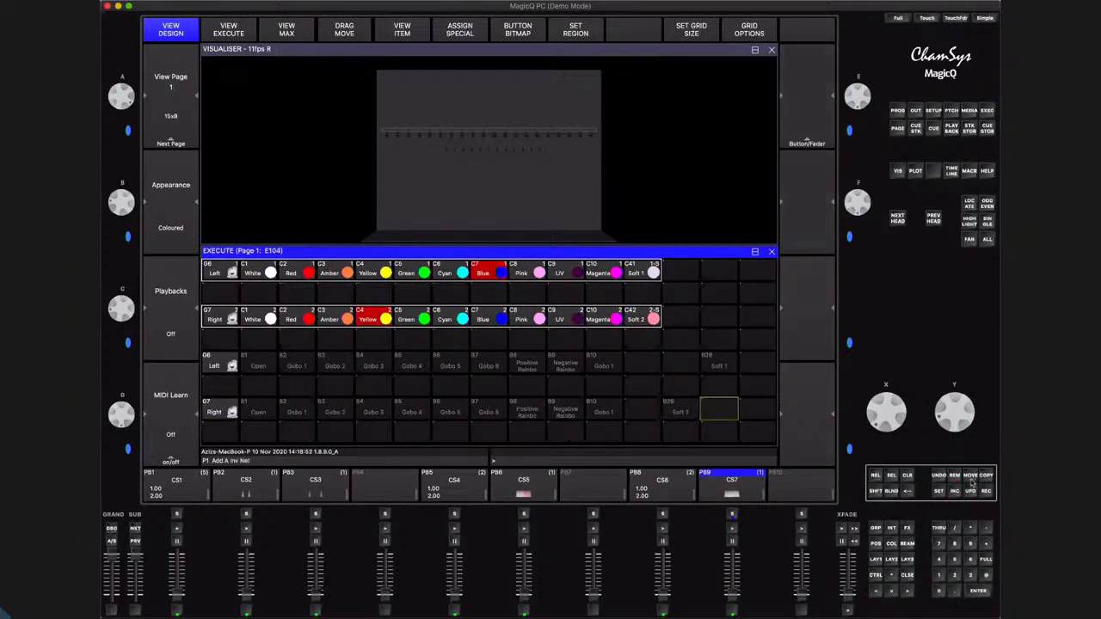
pyautogui.click(971, 477)
pyautogui.click(688, 417)
pyautogui.click(719, 413)
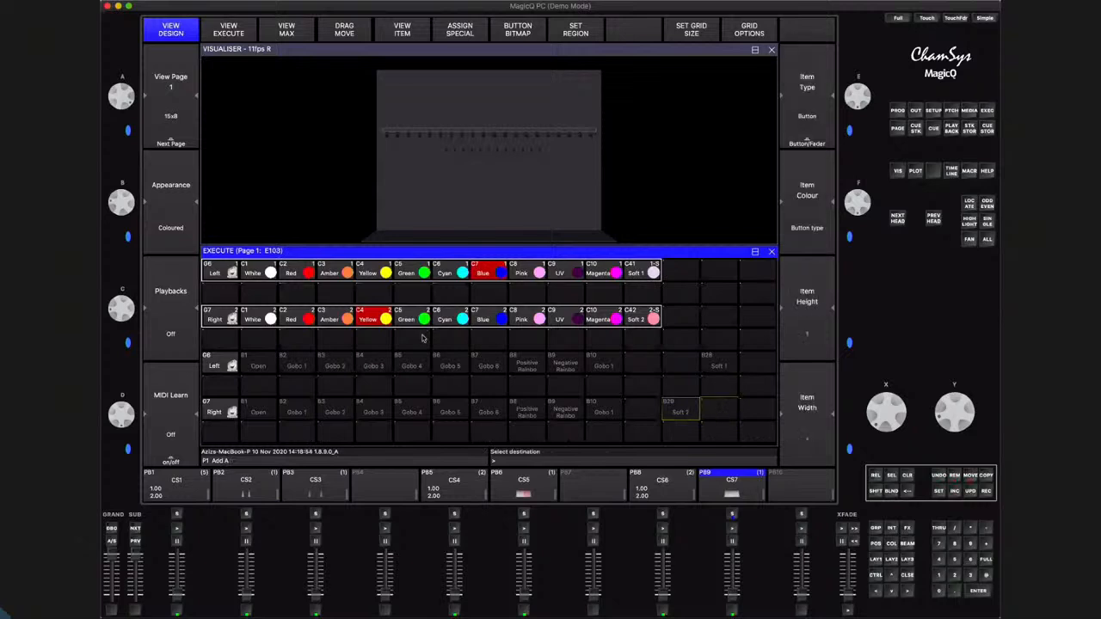
# Set the Left gobo row and the Right gobo row as separate regions, each running from its group button through its Soft palette
pyautogui.moveTo(215, 364); pyautogui.dragTo(713, 362)
pyautogui.click(561, 93)
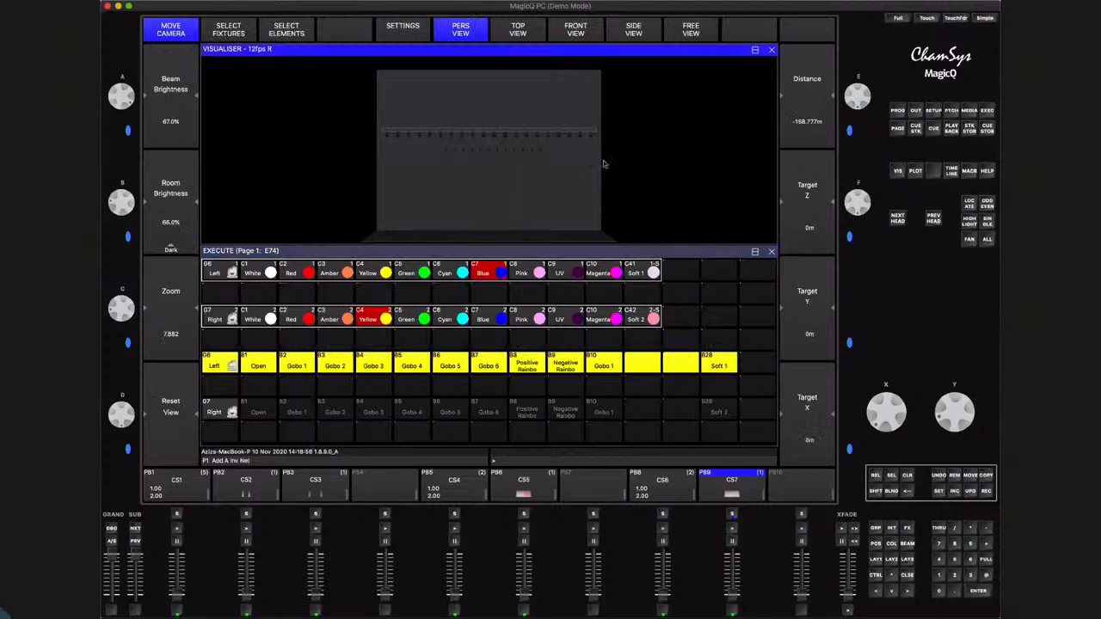
pyautogui.click(614, 253)
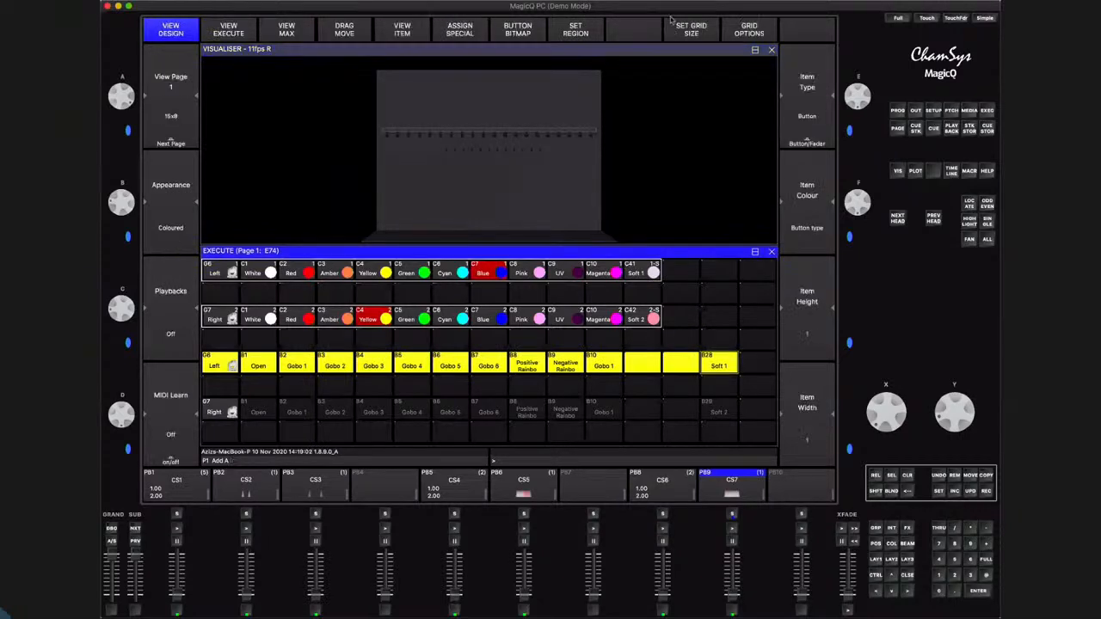
pyautogui.click(576, 25)
pyautogui.moveTo(217, 413); pyautogui.dragTo(703, 413)
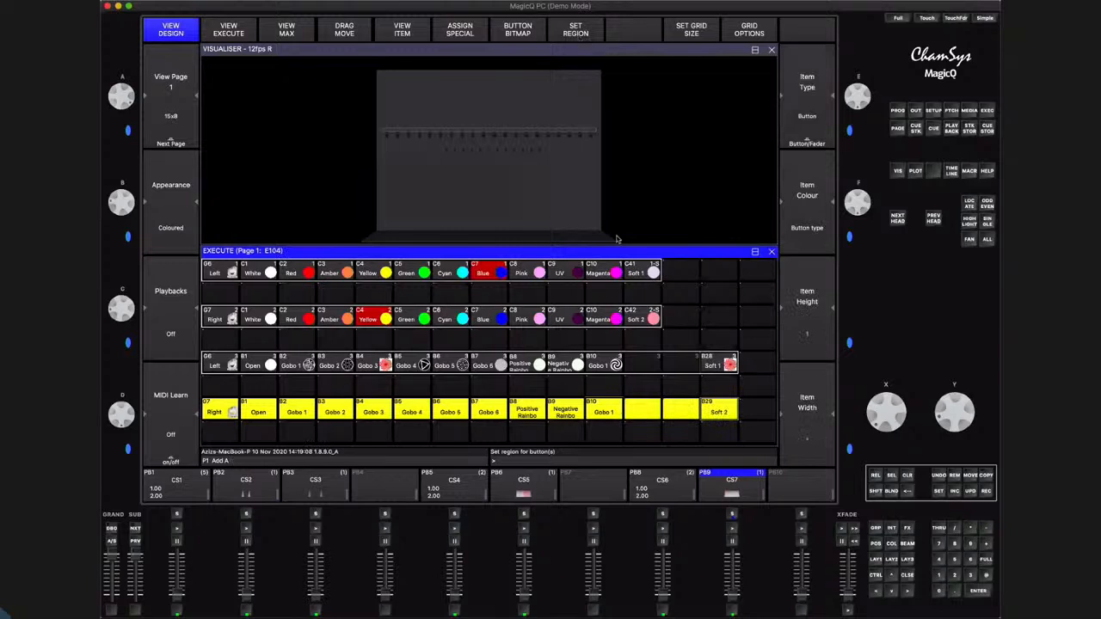
pyautogui.click(580, 37)
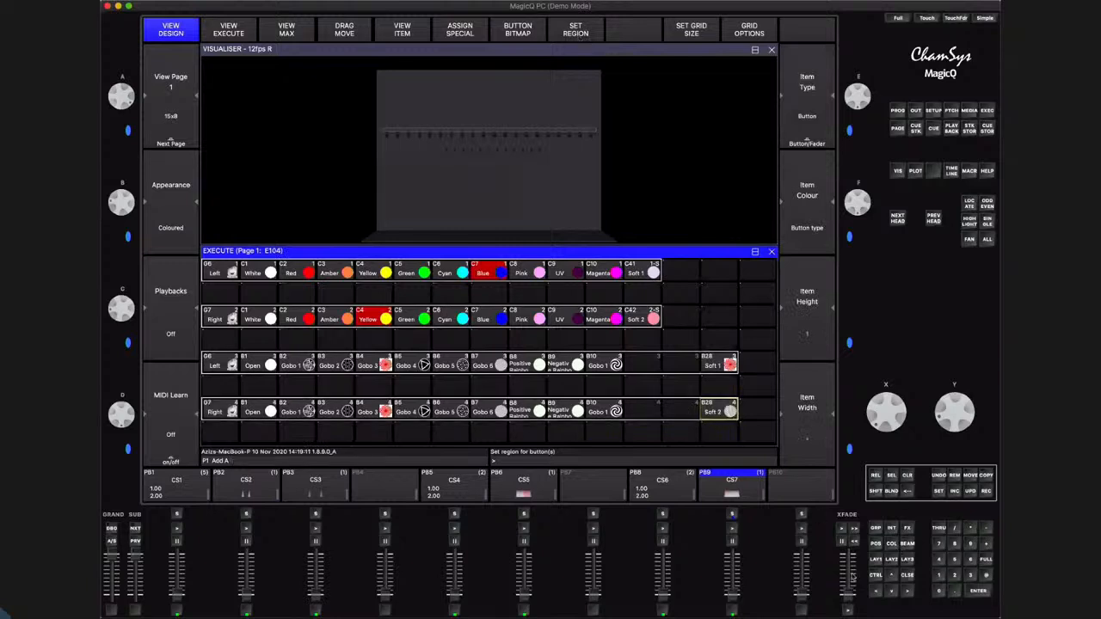
# Raise the CS7 playback and test the gobo rows, ending with Gobo 3 on the Left group and Gobo 1 on the Right group
pyautogui.moveTo(733, 596); pyautogui.dragTo(732, 551)
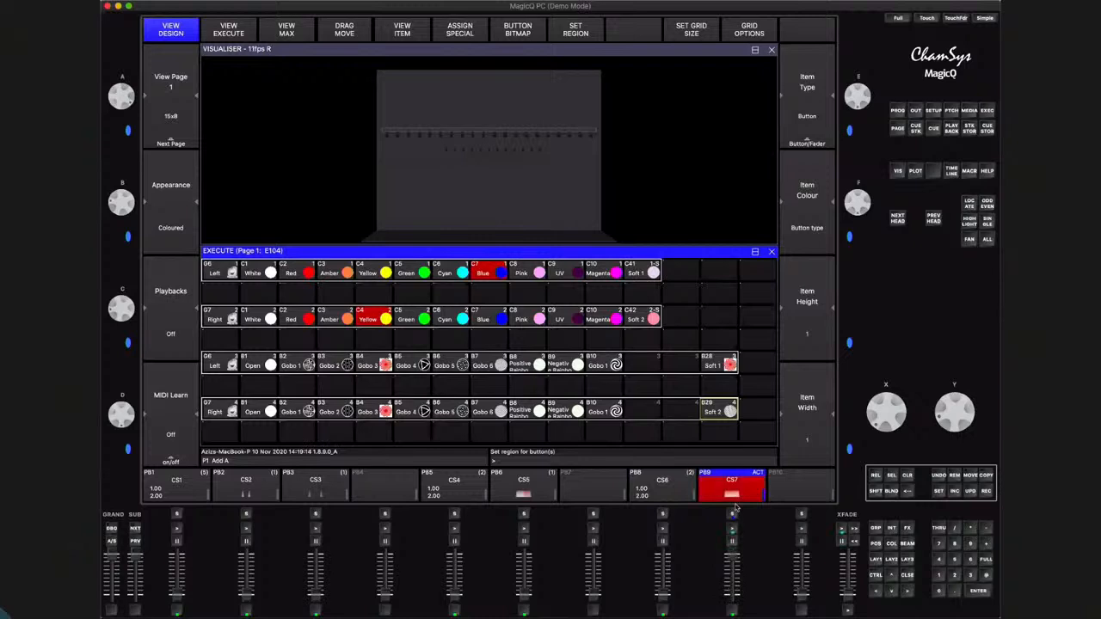
pyautogui.click(451, 368)
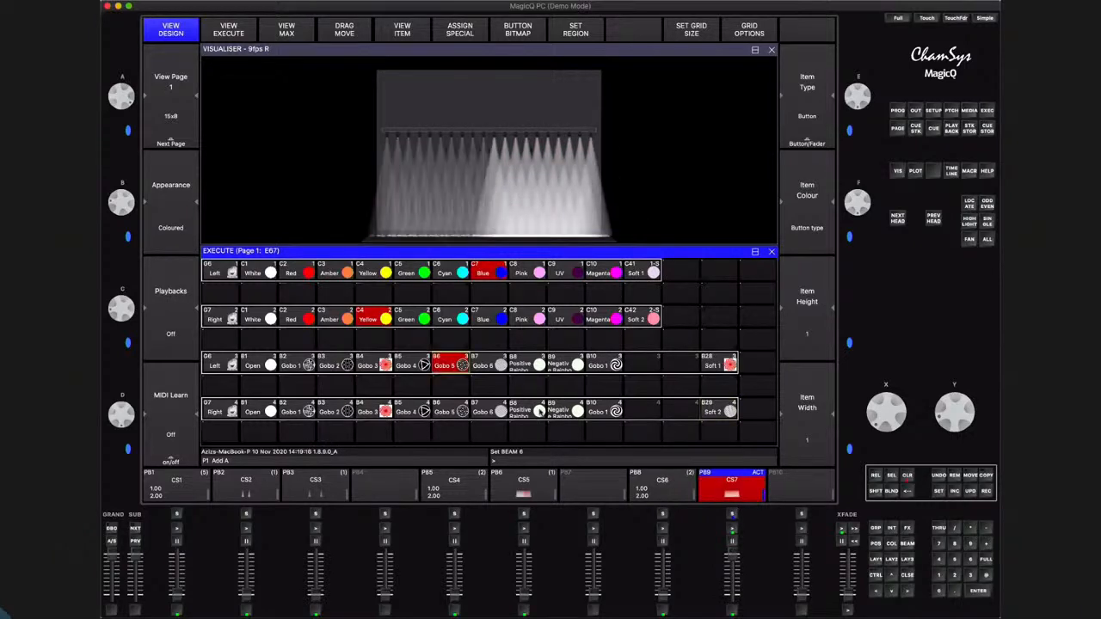
pyautogui.click(592, 412)
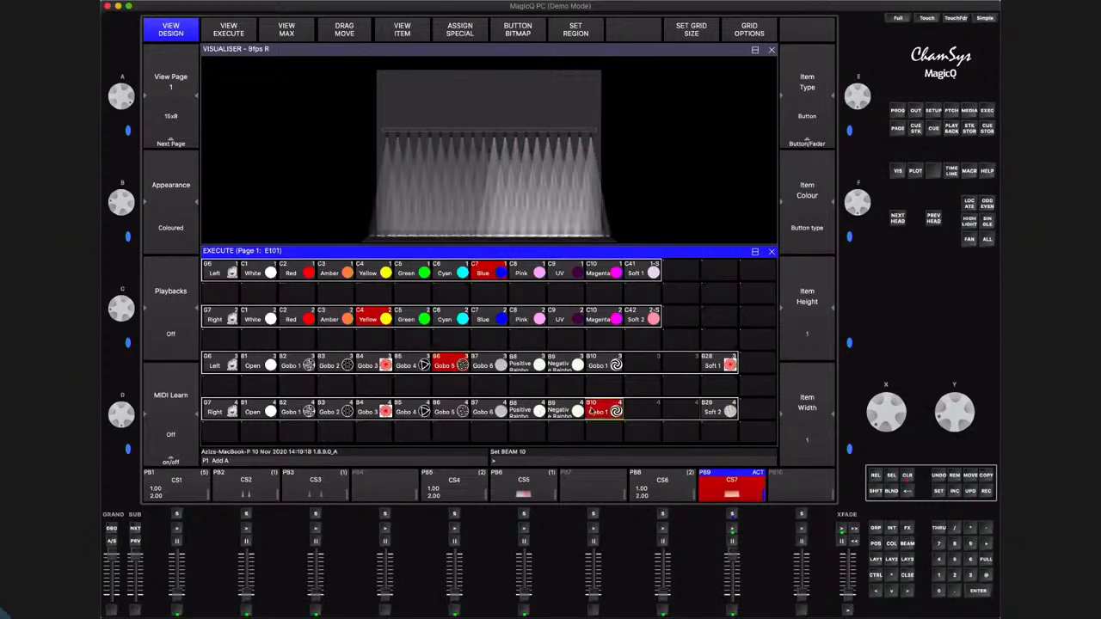
pyautogui.click(287, 408)
pyautogui.click(379, 360)
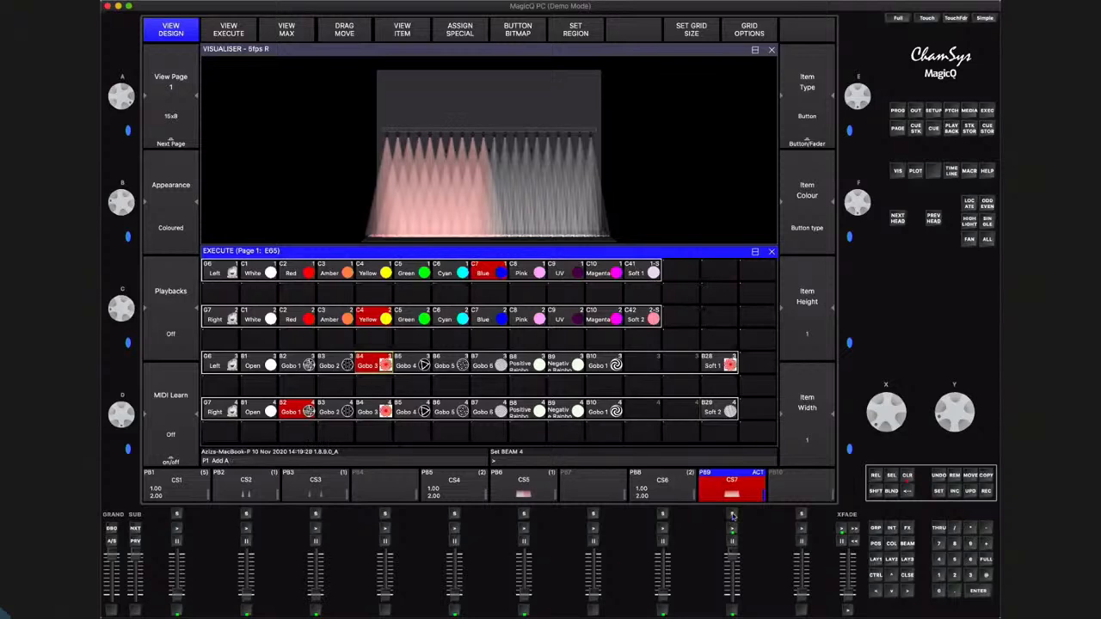
# Examine the levels stored in the CS7 cue, including its Soft 1 and Soft 2 gobo palettes, and return to the Execute grid
pyautogui.click(732, 514)
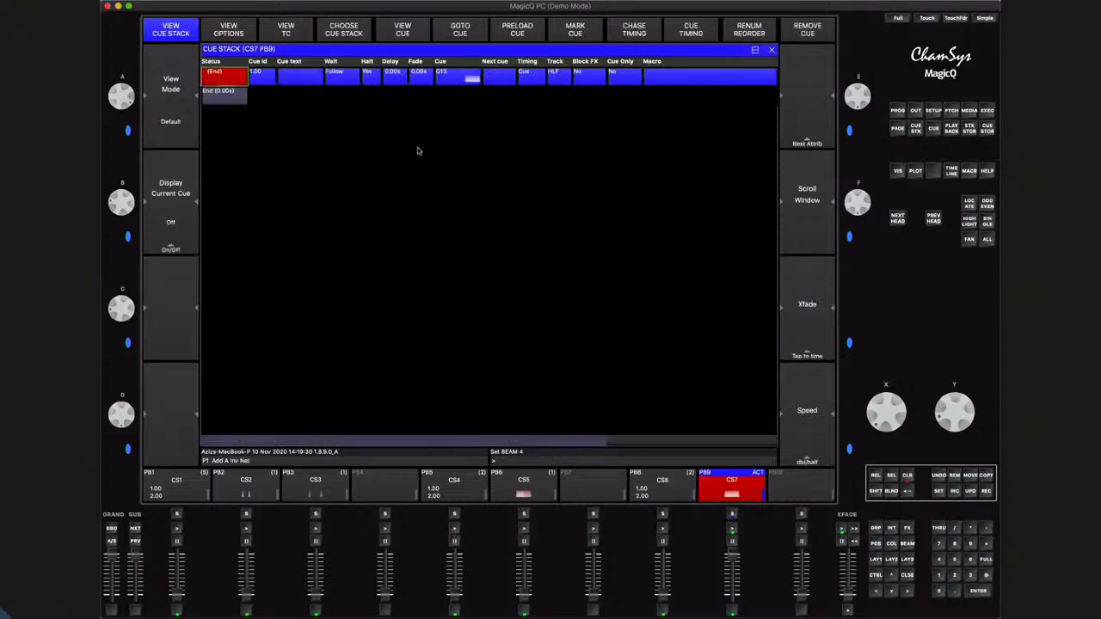
pyautogui.click(397, 29)
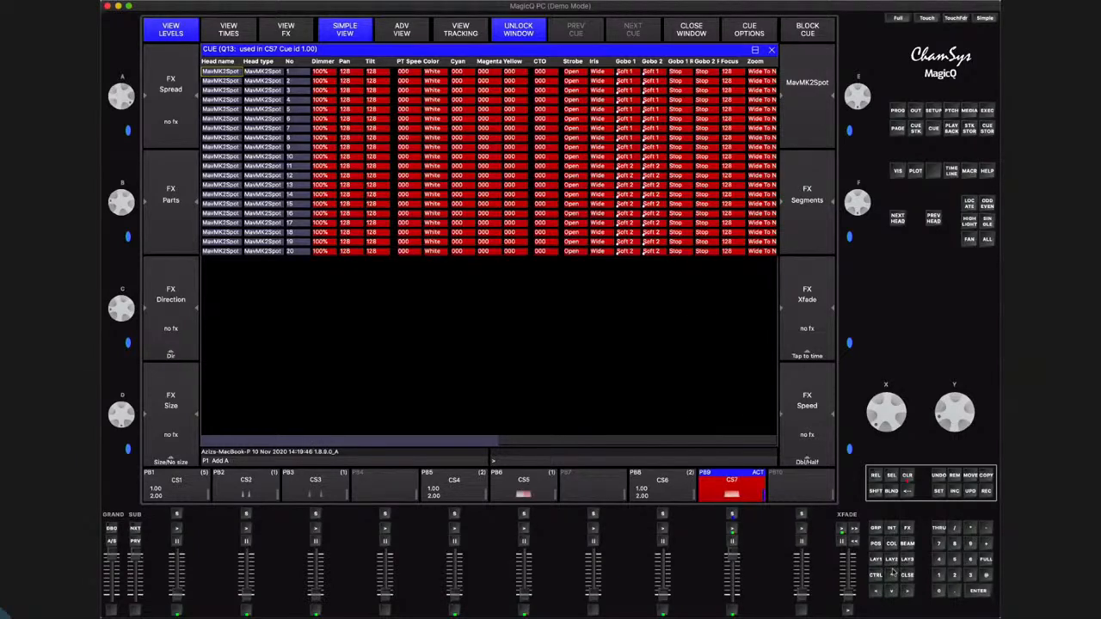
pyautogui.click(908, 576)
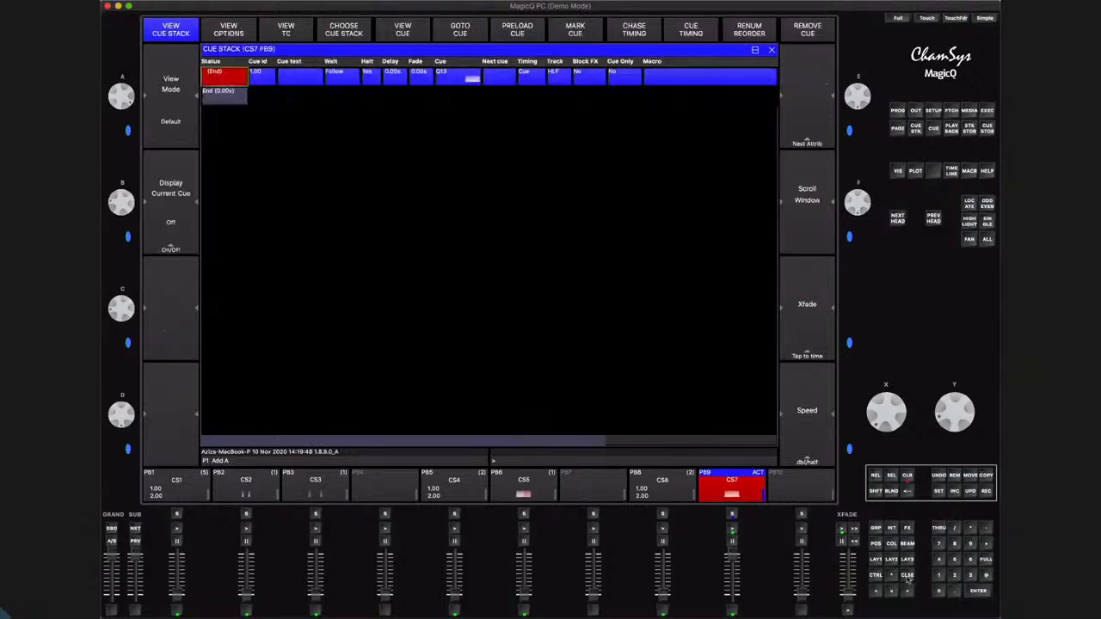
pyautogui.click(907, 578)
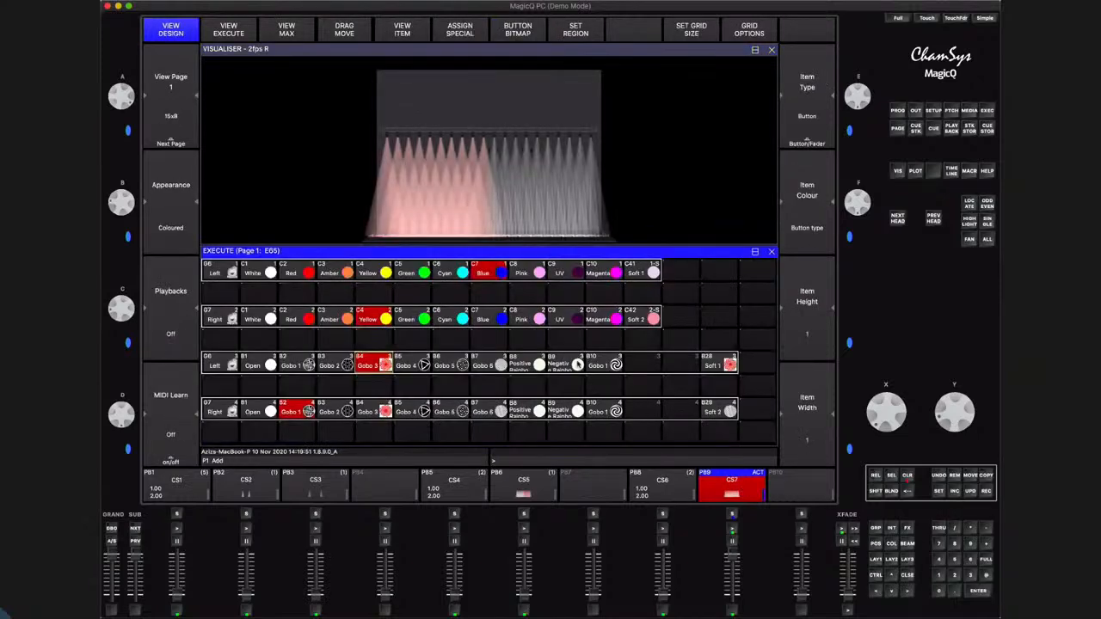
# Test more gobos, ending with Gobo 5 on the Left group and Gobo 4 on the Right group, and clear the programmer
pyautogui.click(470, 408)
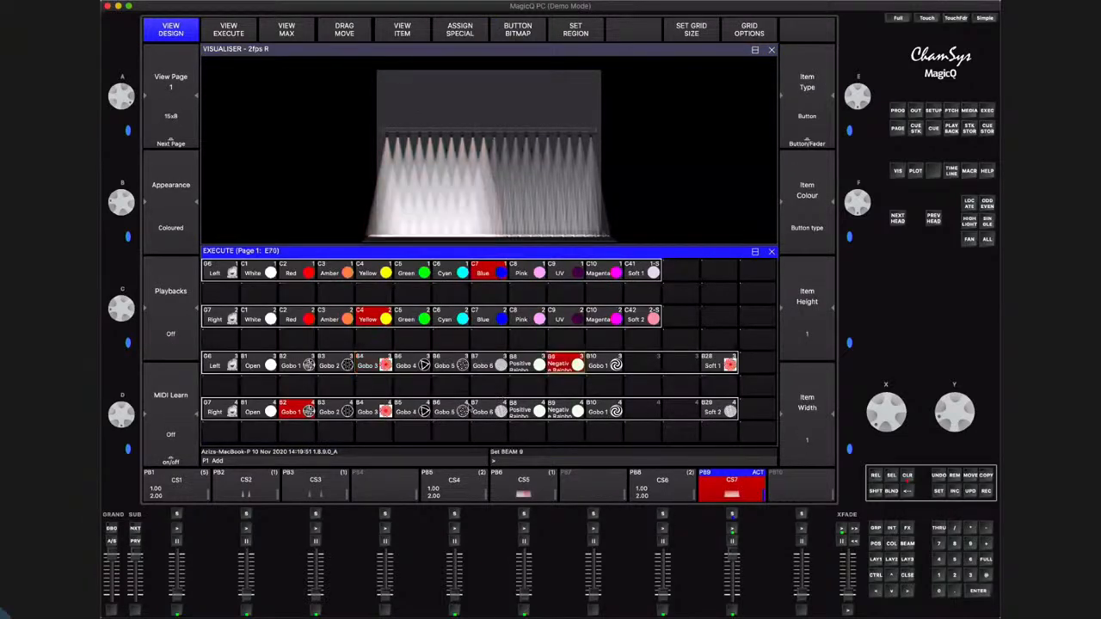
pyautogui.click(401, 412)
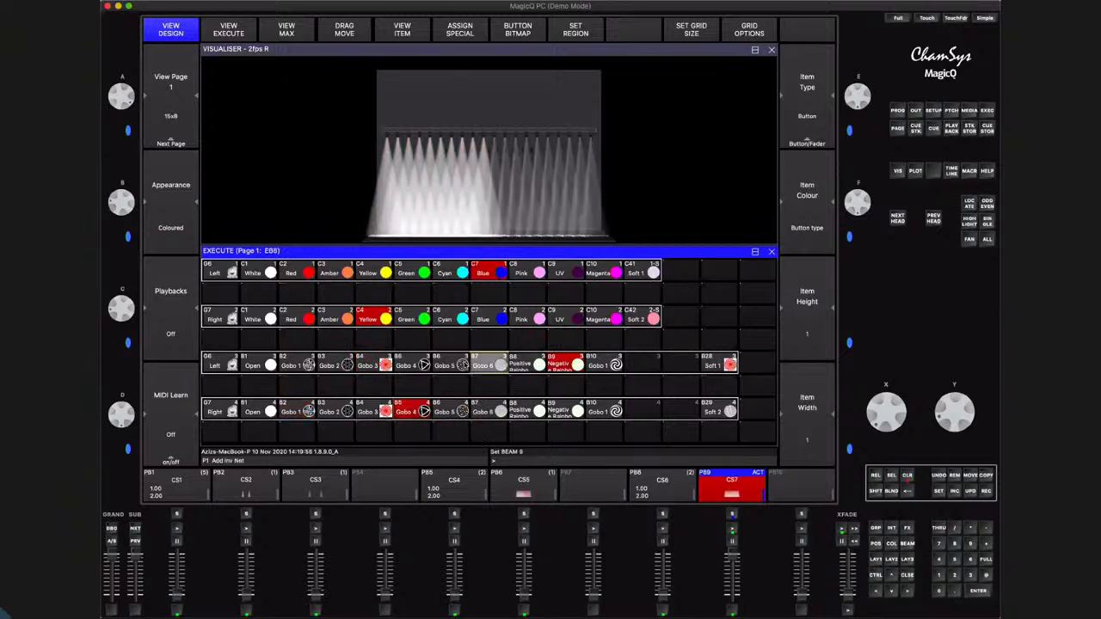
pyautogui.click(456, 363)
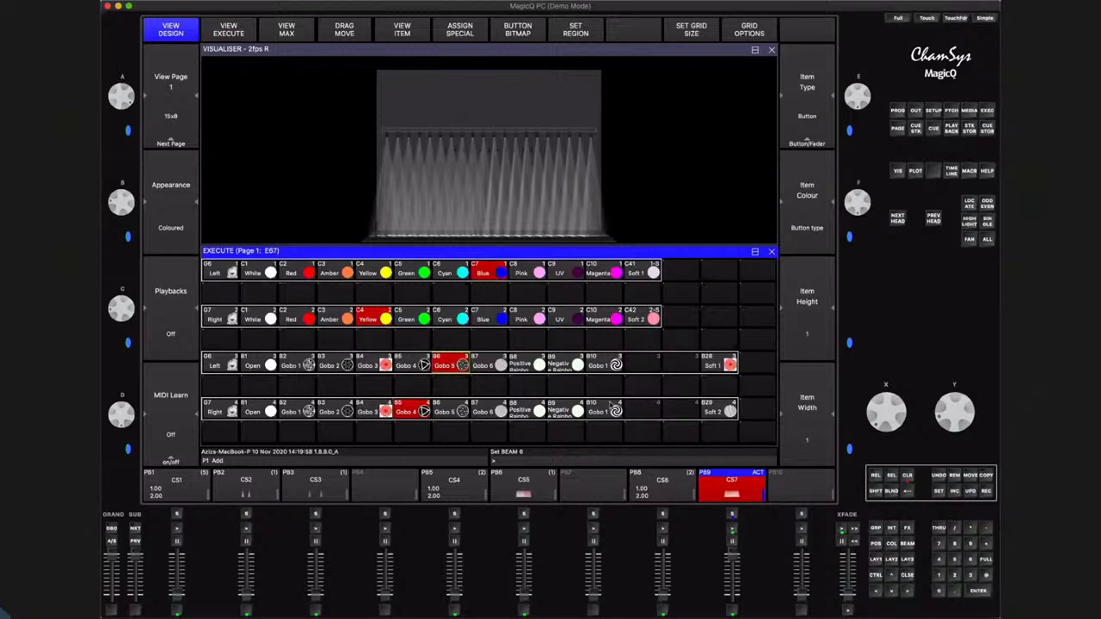
pyautogui.click(906, 475)
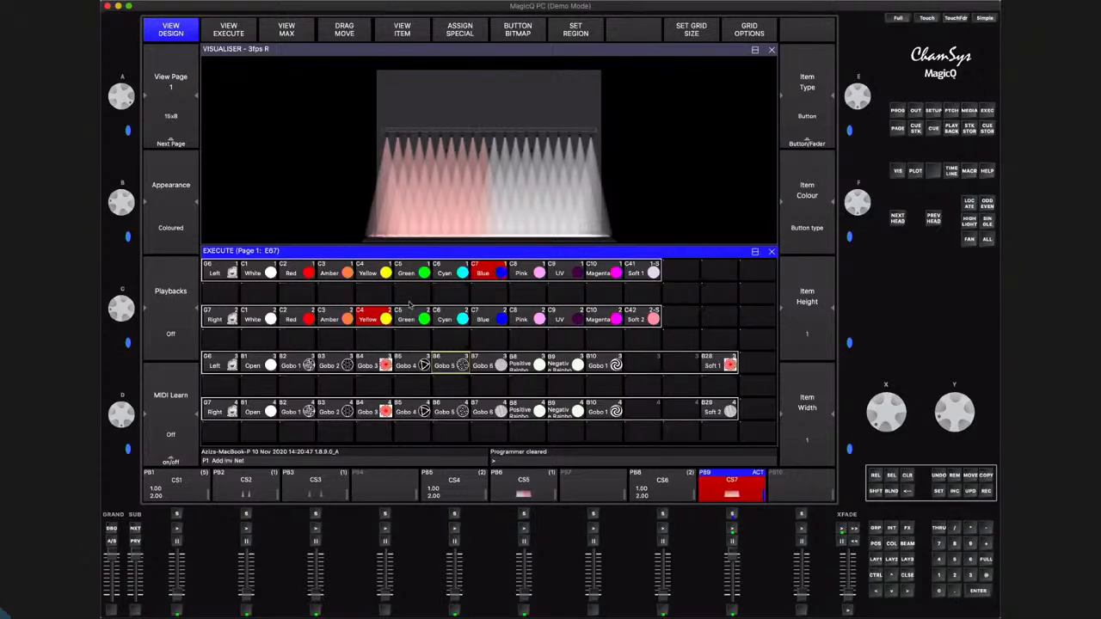
# Try the Right group's Yellow and the Left group's Blue buttons, clear the programmer and lower the CS7 playback fader
pyautogui.click(370, 319)
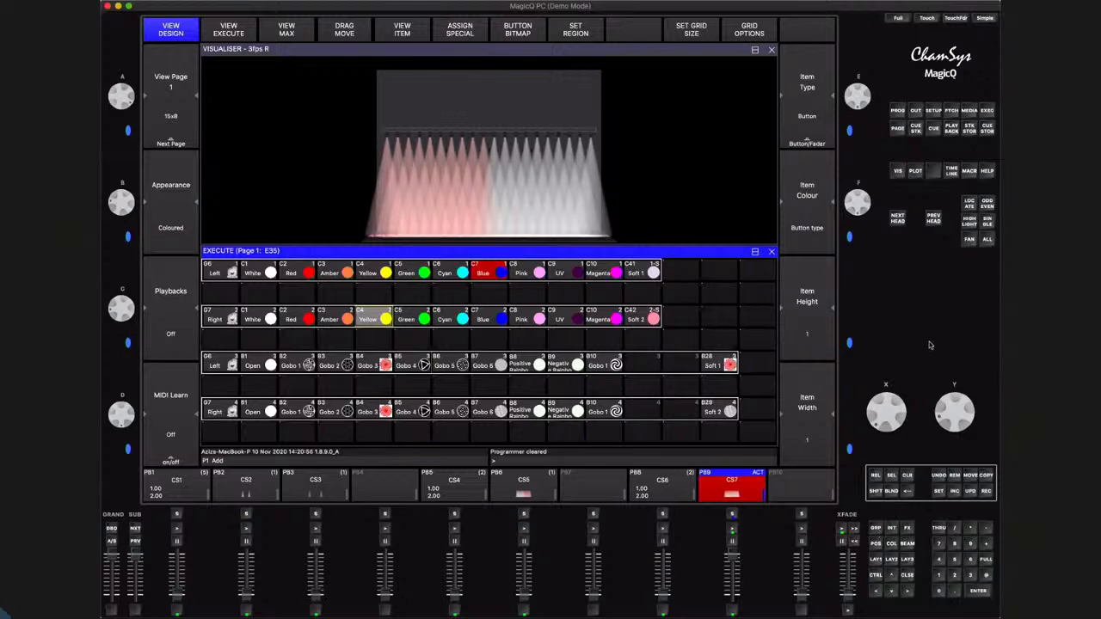
pyautogui.click(499, 274)
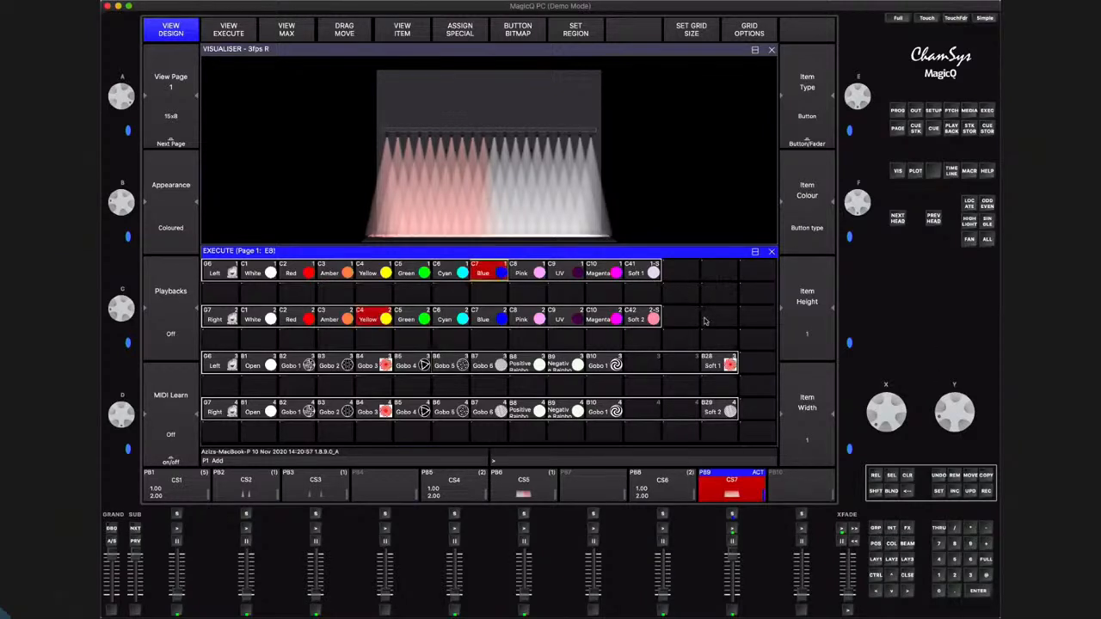
pyautogui.click(908, 475)
pyautogui.moveTo(732, 576); pyautogui.dragTo(732, 602)
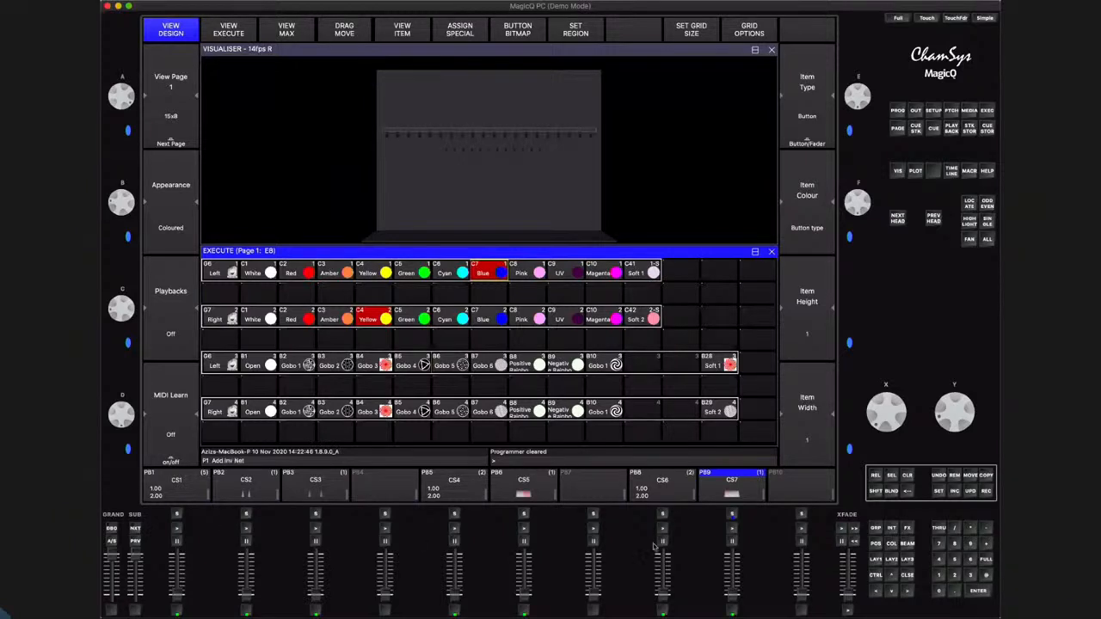
# Step forward and back through the playback pages and return to page 1
pyautogui.click(135, 529)
pyautogui.click(135, 541)
pyautogui.click(135, 529)
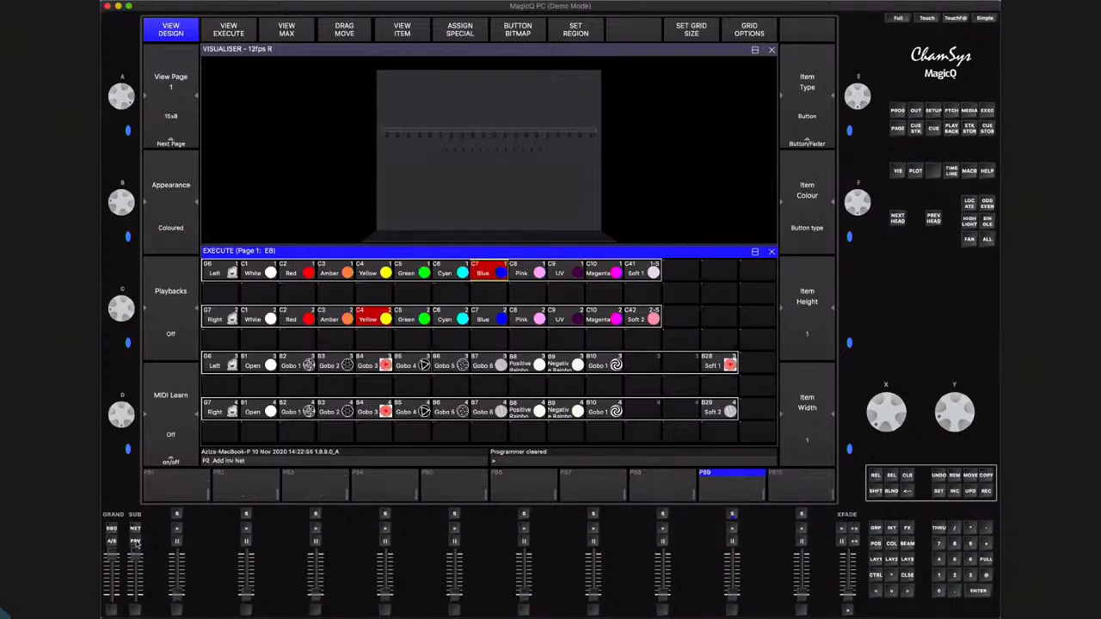
pyautogui.click(135, 540)
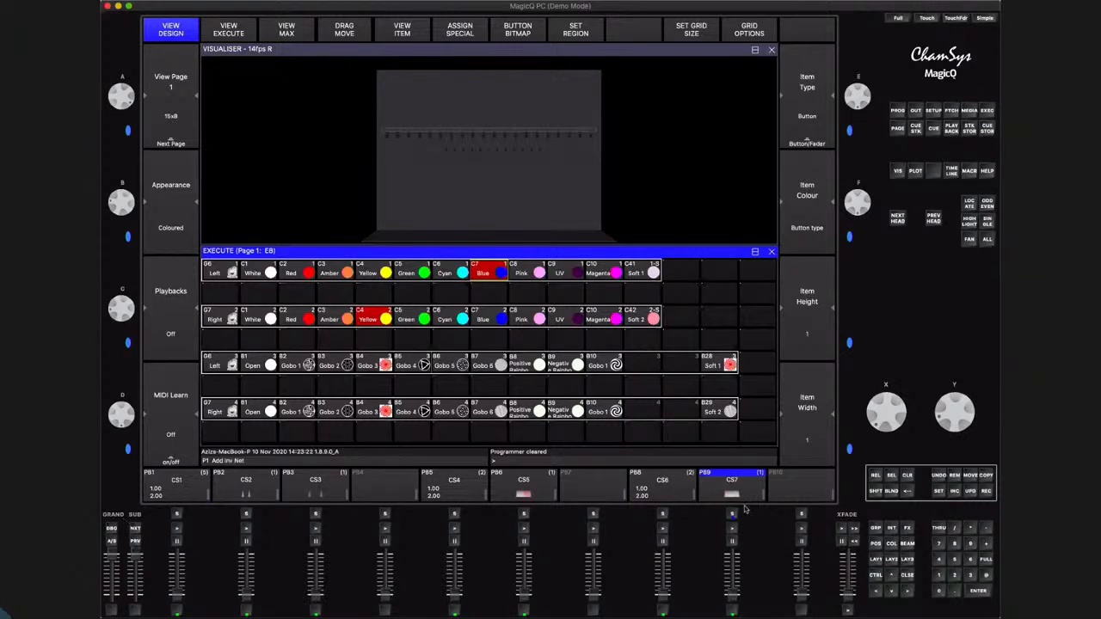
pyautogui.click(135, 528)
pyautogui.click(135, 528)
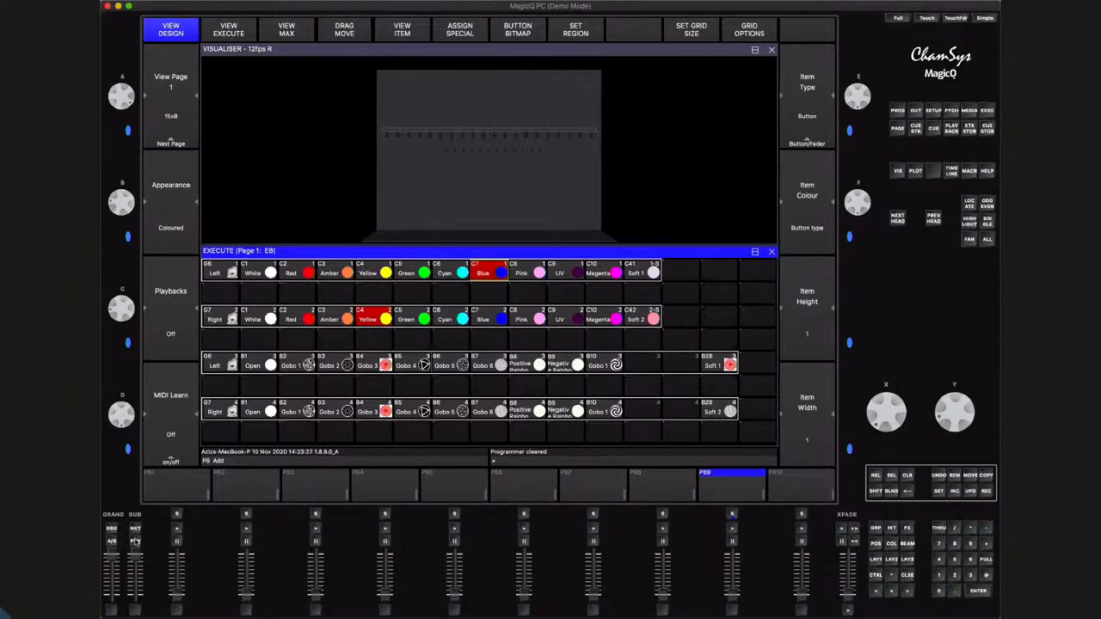
pyautogui.click(135, 542)
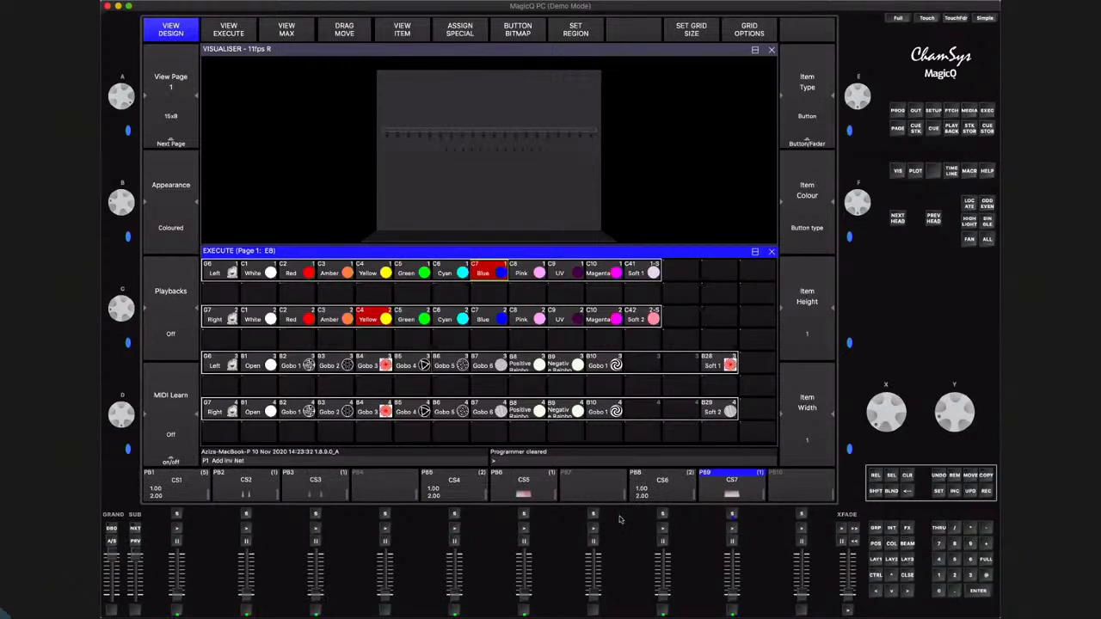
# Open the Playbacks window, view page 2 and go back to page 1
pyautogui.click(952, 128)
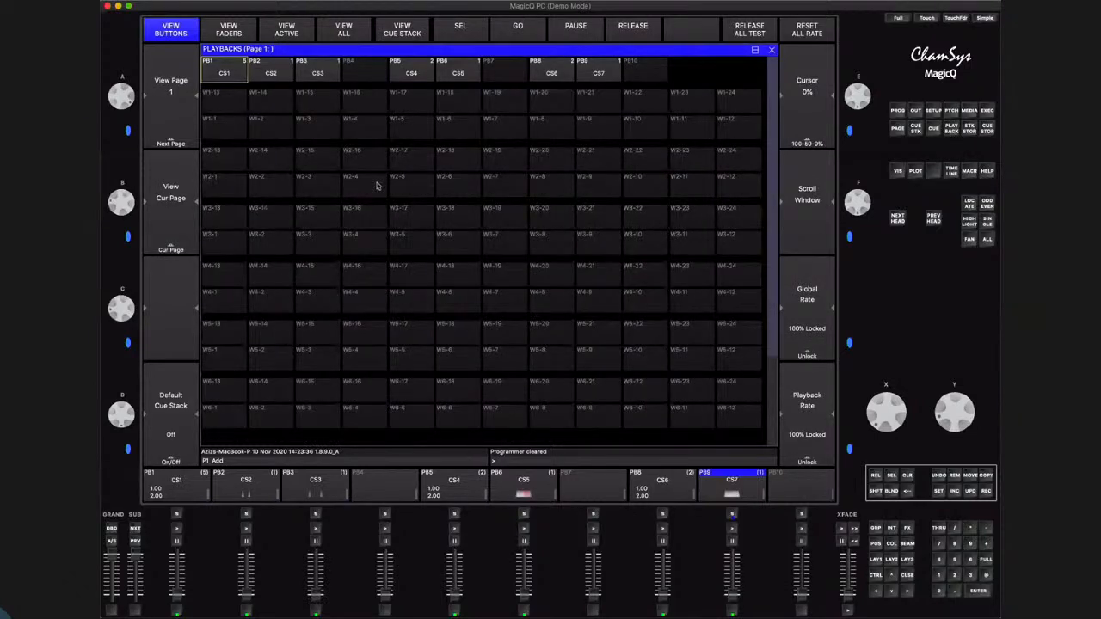
pyautogui.click(172, 103)
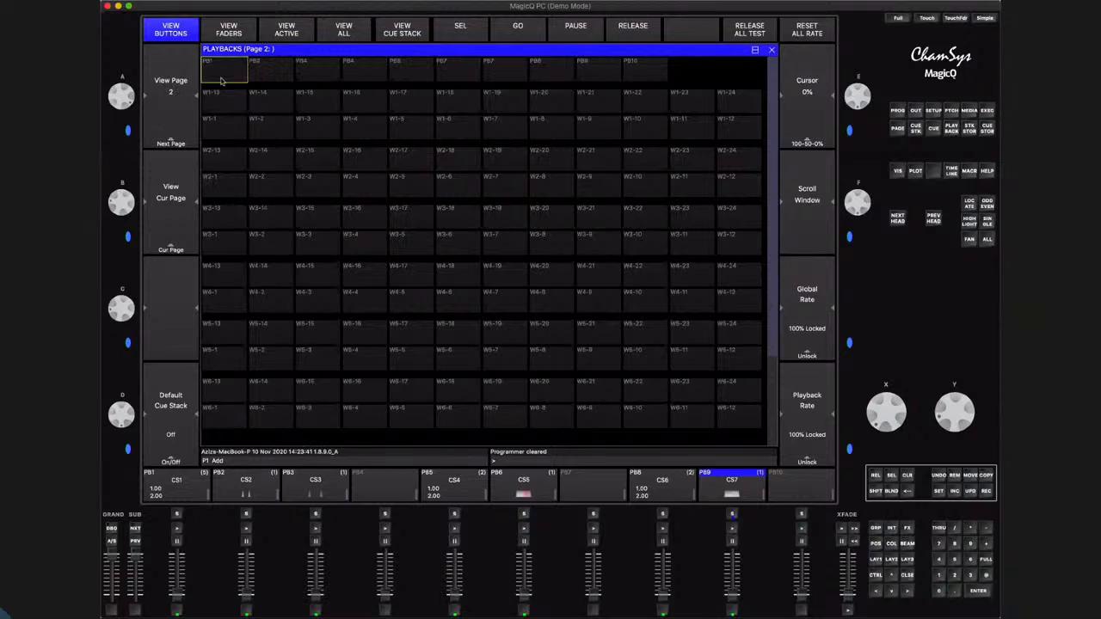
pyautogui.click(175, 82)
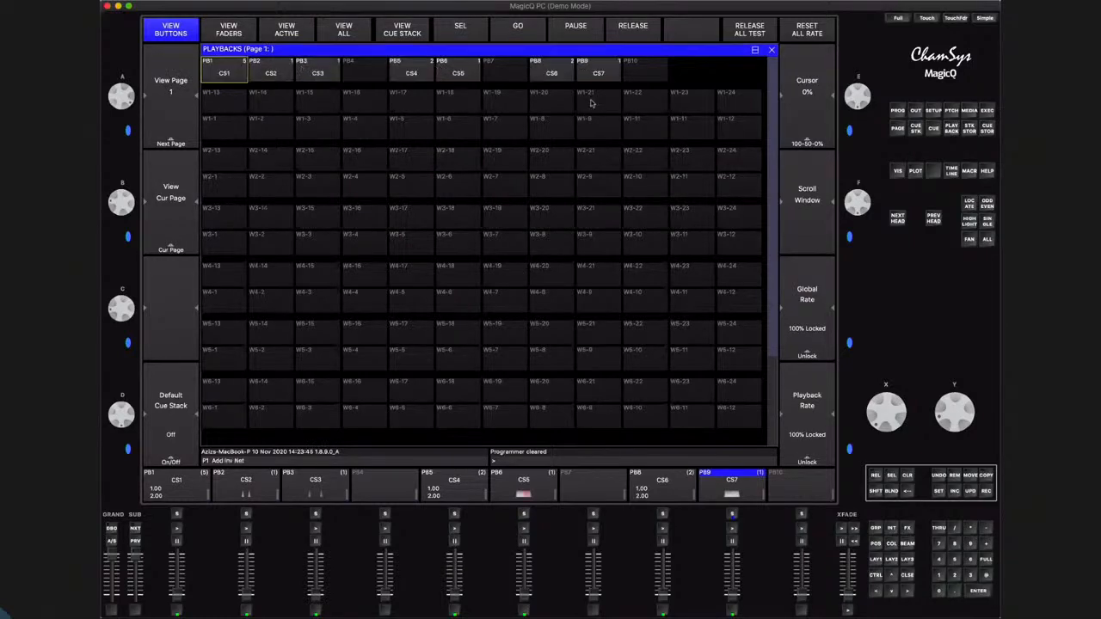
# Open page 2 of the Execute window and set its grid size to 10/1
pyautogui.click(987, 111)
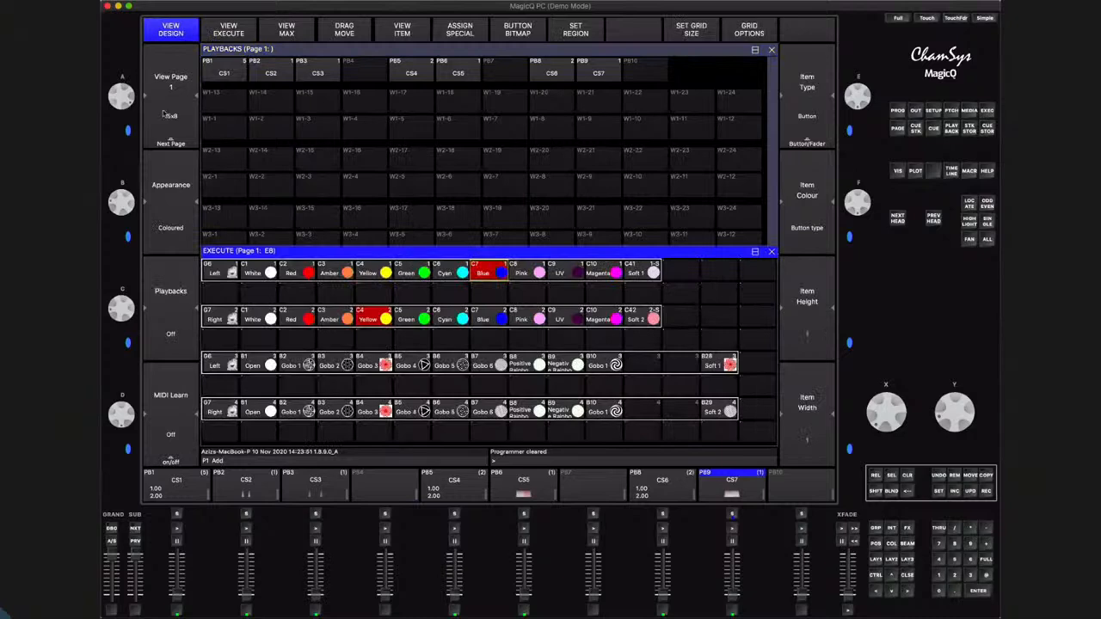
pyautogui.click(168, 138)
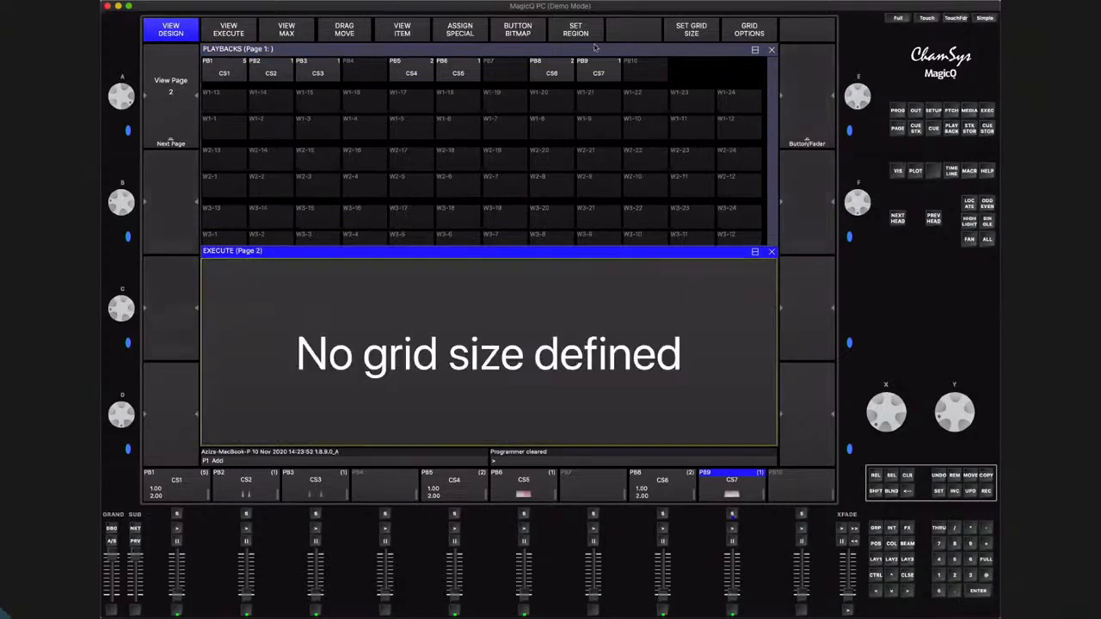
pyautogui.click(692, 30)
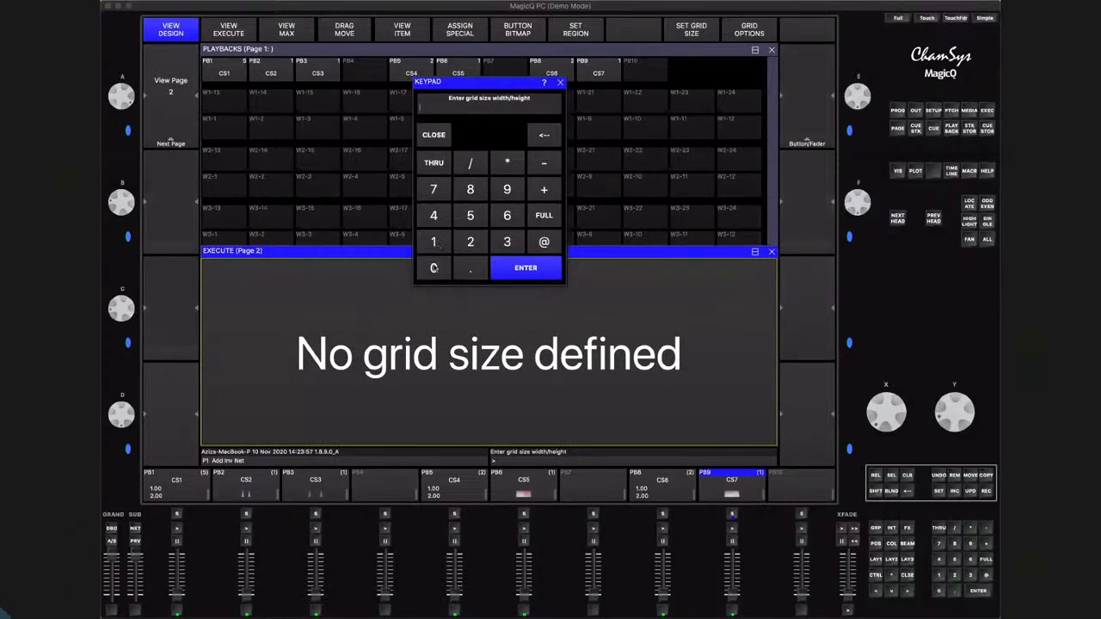
pyautogui.write('10/')
pyautogui.click(435, 245)
pyautogui.click(536, 270)
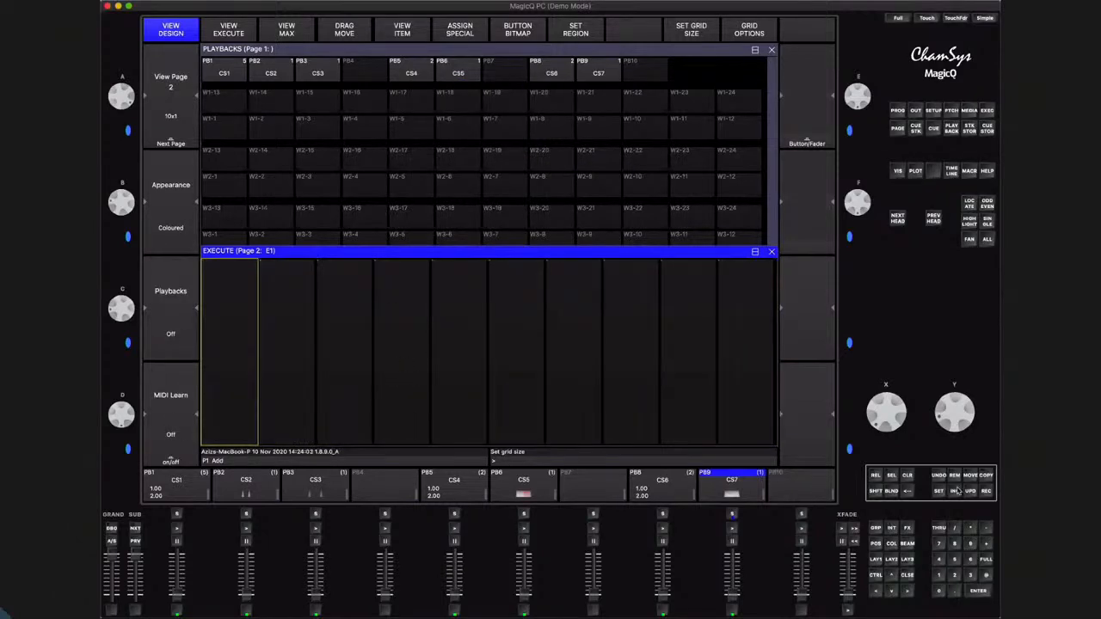
# Record new cue stacks into the first, second, fourth and seventh cells of Execute page 2
pyautogui.click(987, 492)
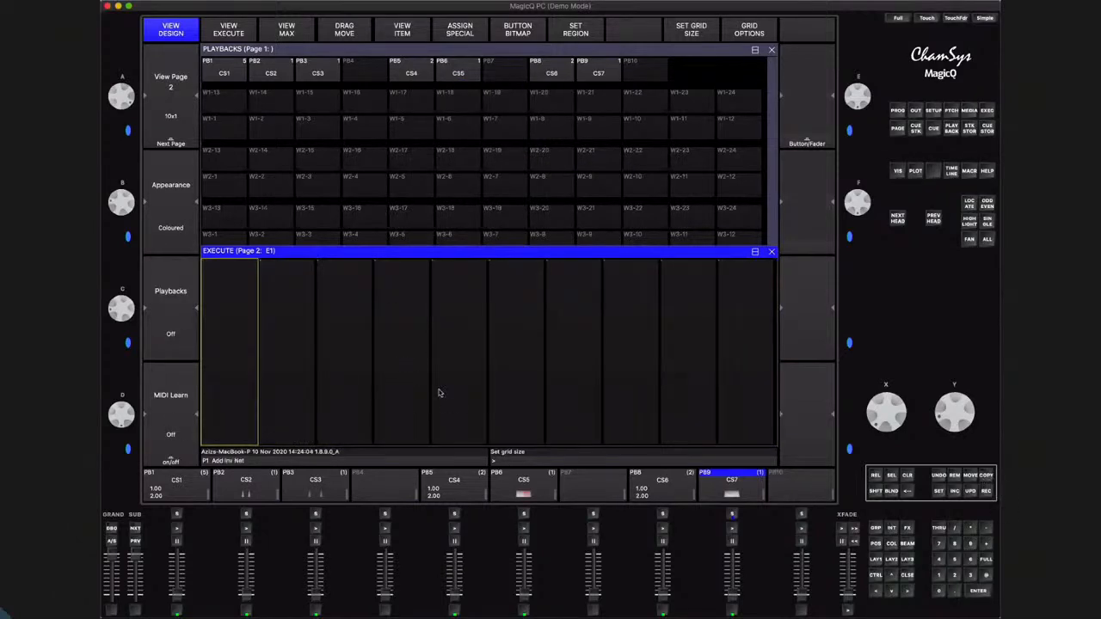
pyautogui.click(231, 344)
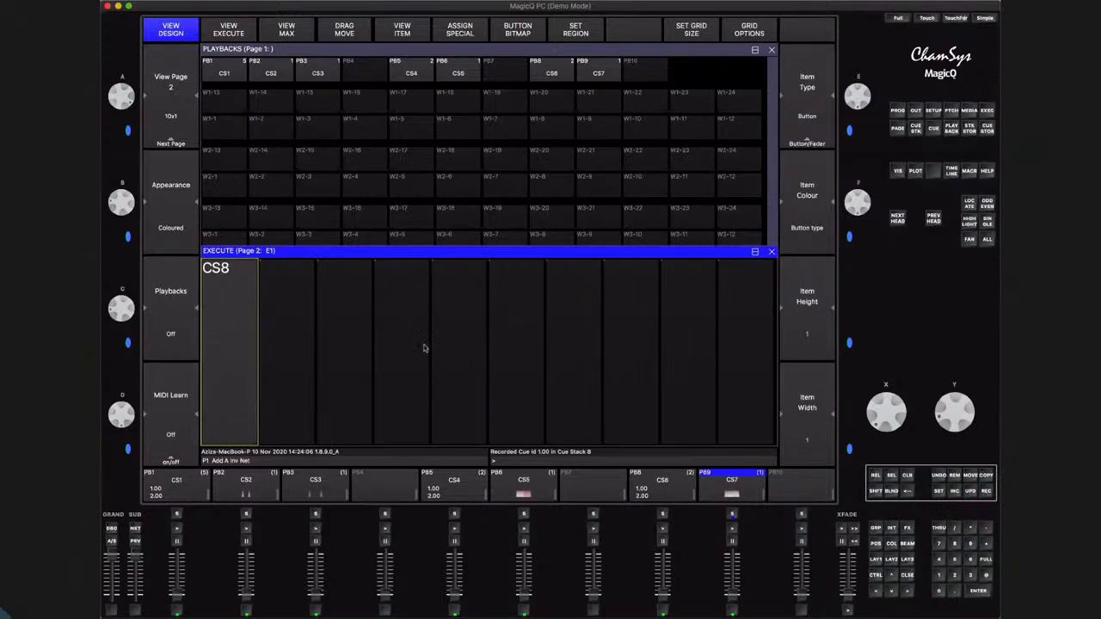
pyautogui.click(303, 337)
pyautogui.click(987, 491)
pyautogui.click(416, 355)
pyautogui.click(987, 492)
pyautogui.click(575, 357)
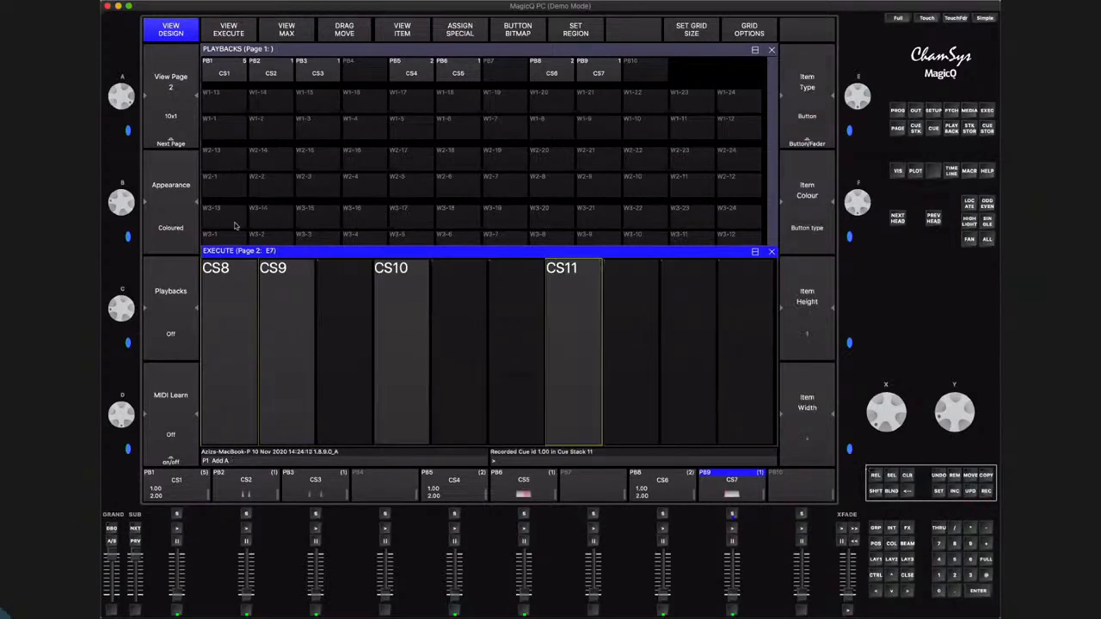
# Change the first seven cells of Execute page 2 from buttons to faders and display the page in execute mode
pyautogui.moveTo(230, 301); pyautogui.dragTo(592, 289)
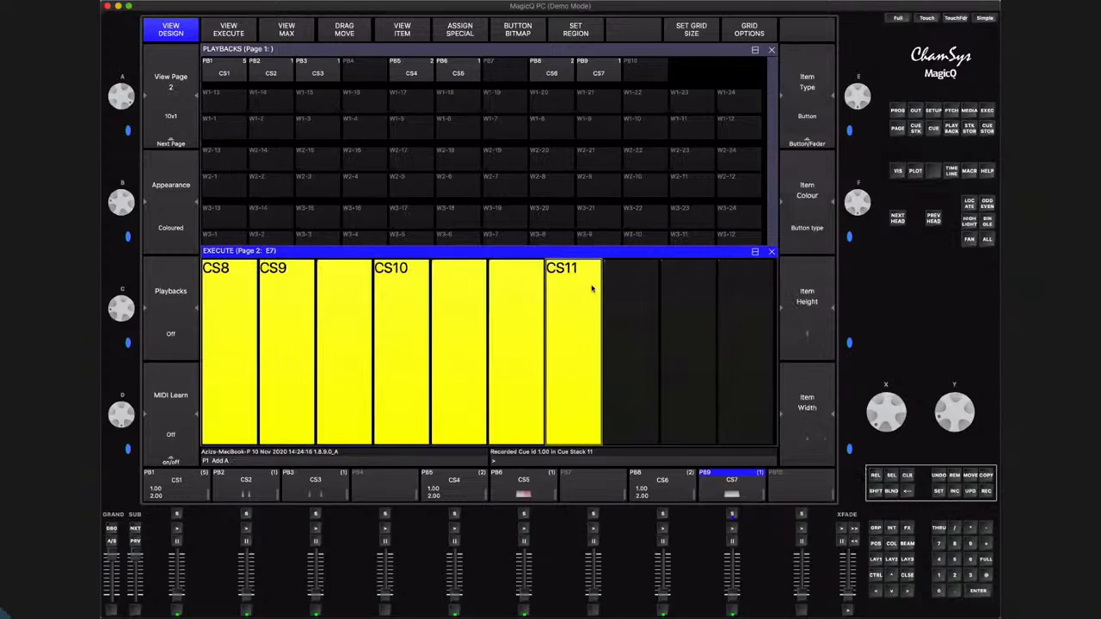
pyautogui.click(808, 141)
pyautogui.click(222, 31)
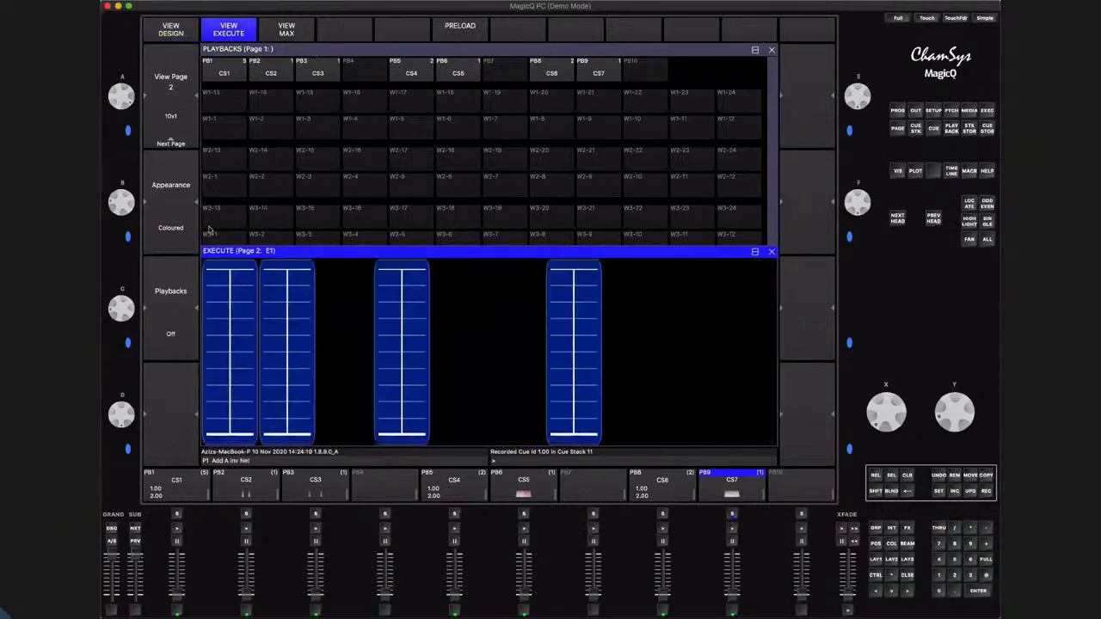
# Set the appearance of Execute page 2 to Images and raise the first cue stack's fader partway
pyautogui.click(187, 236)
pyautogui.click(172, 236)
pyautogui.moveTo(234, 395); pyautogui.dragTo(232, 345)
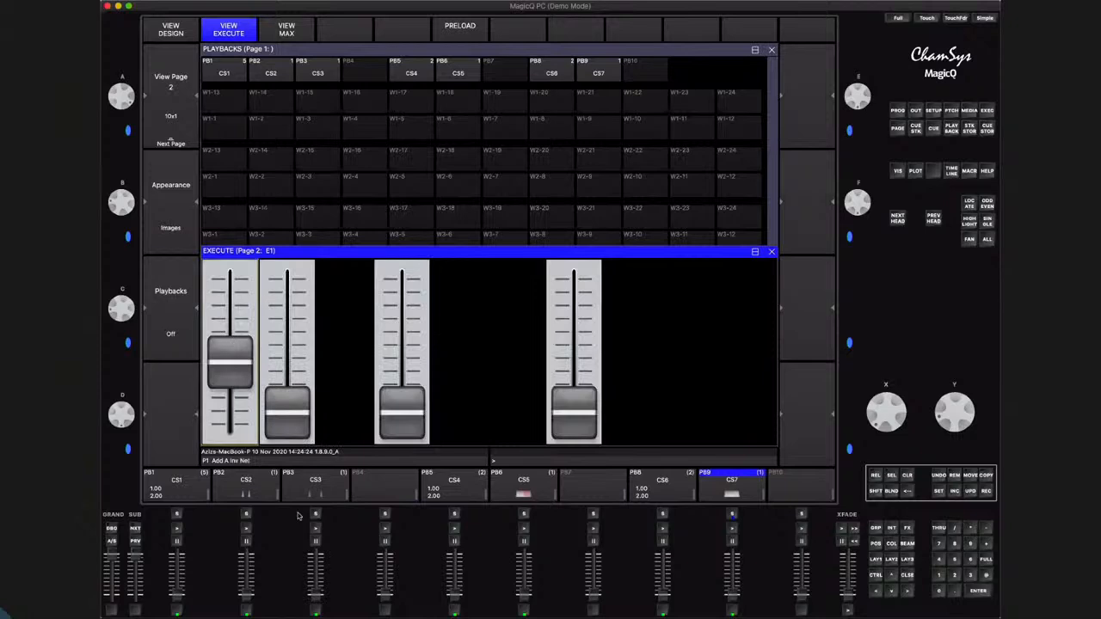
# Raise playback 3's fader to full, return the first fader on Execute page 2 to zero and close the Execute window
pyautogui.moveTo(317, 595); pyautogui.dragTo(318, 561)
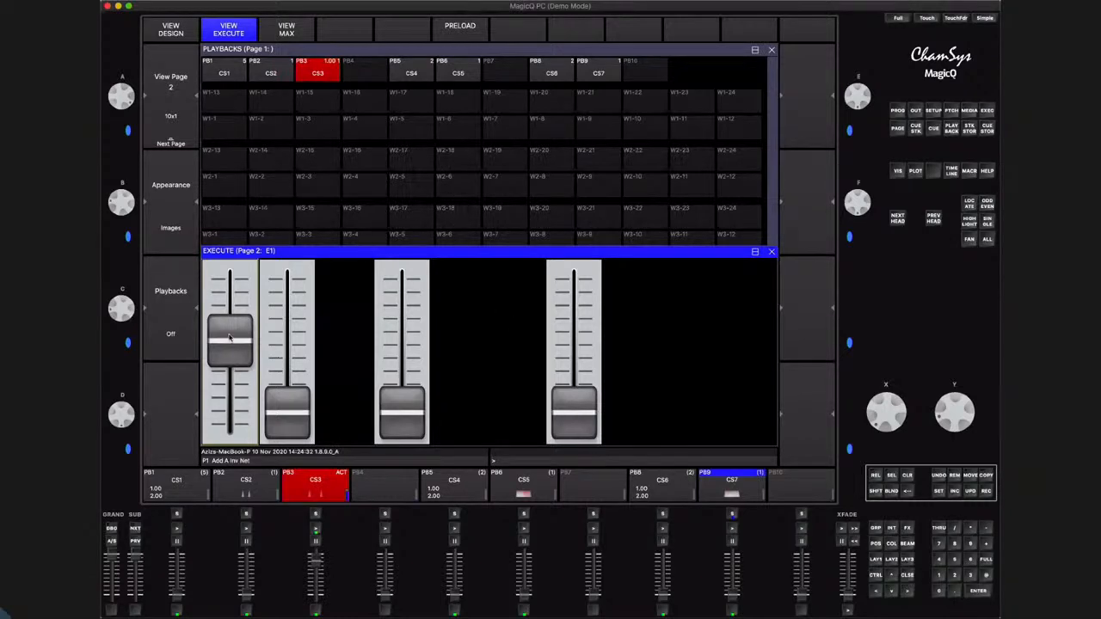
pyautogui.click(229, 433)
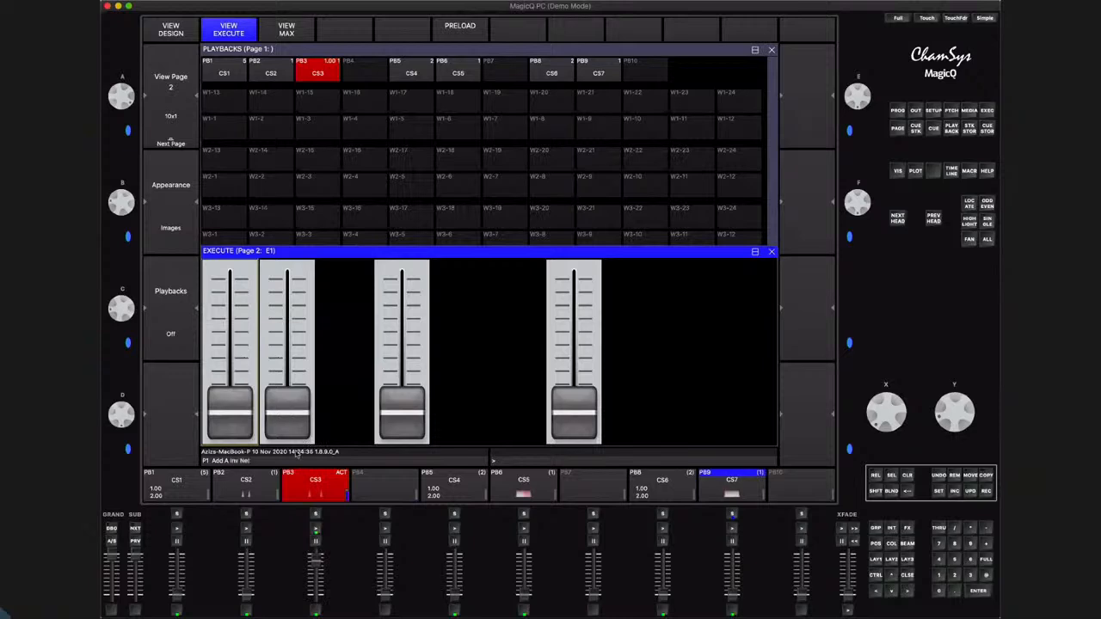
pyautogui.click(771, 252)
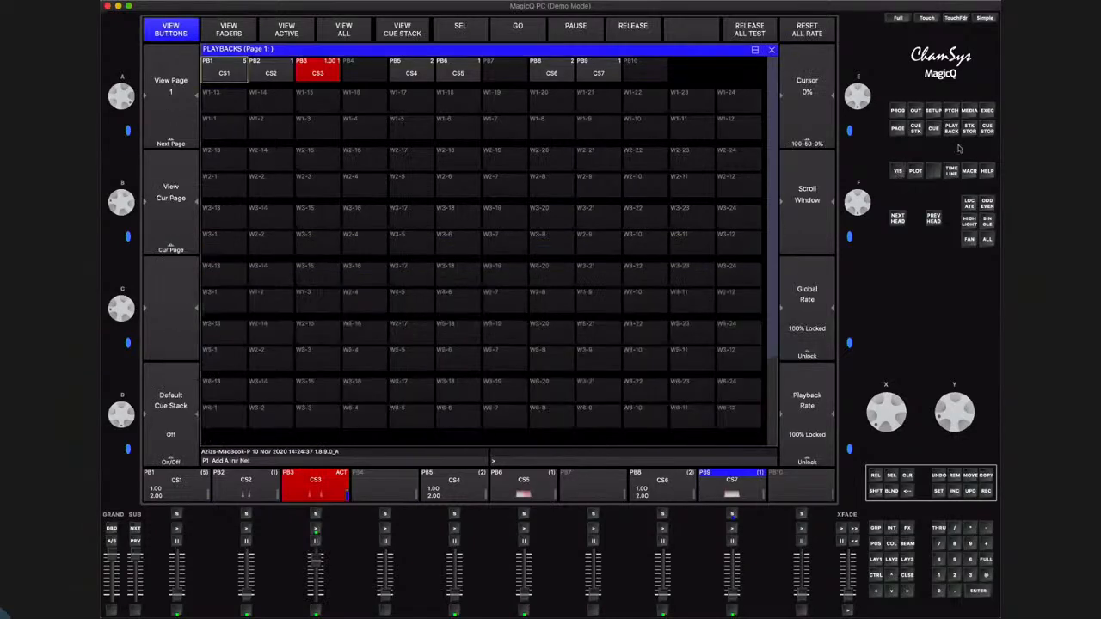
# Open the Cue Stack Store, lower playback 3's fader to zero and select cue stack CS7
pyautogui.click(969, 127)
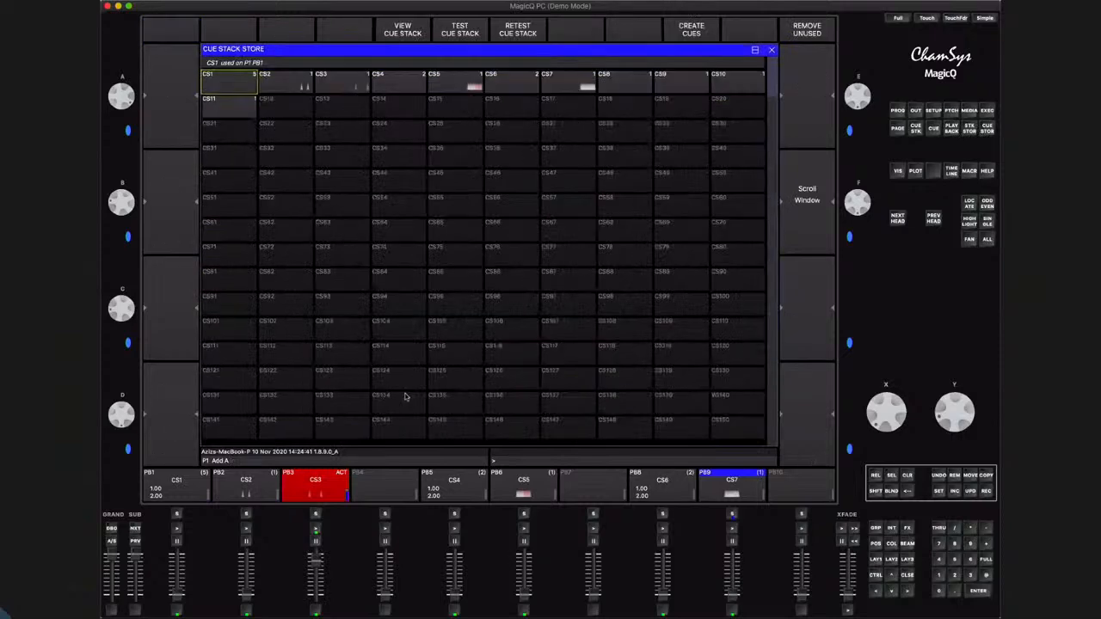
pyautogui.moveTo(317, 559); pyautogui.dragTo(317, 601)
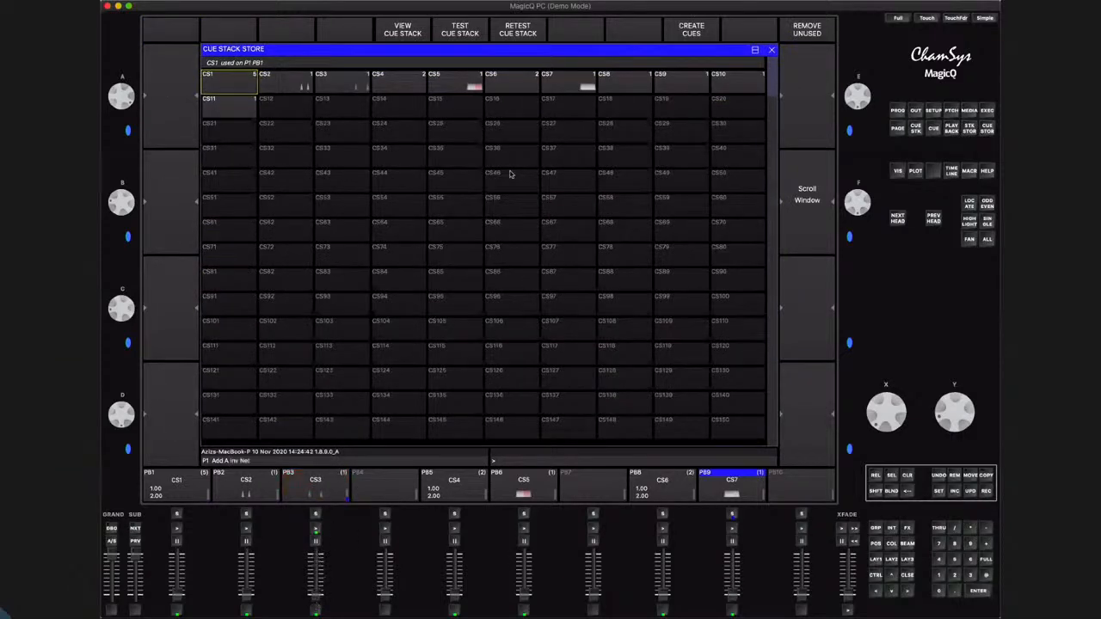
pyautogui.click(583, 76)
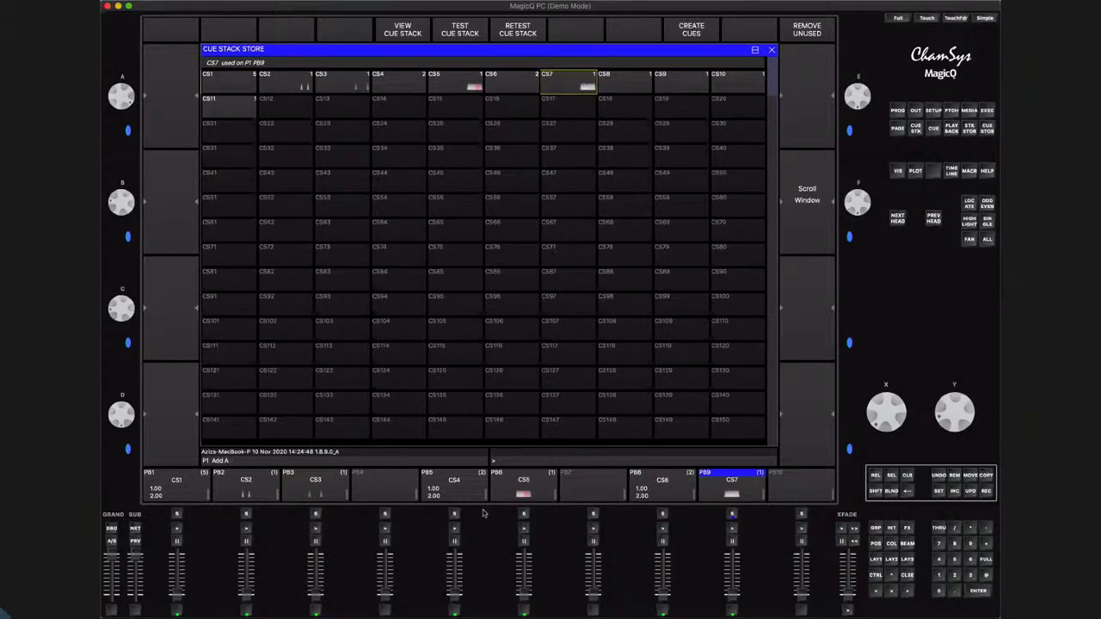
# Switch the playbacks to page 2, select cue stack CS5, close the Cue Stack Store and return to playback page 1
pyautogui.click(135, 527)
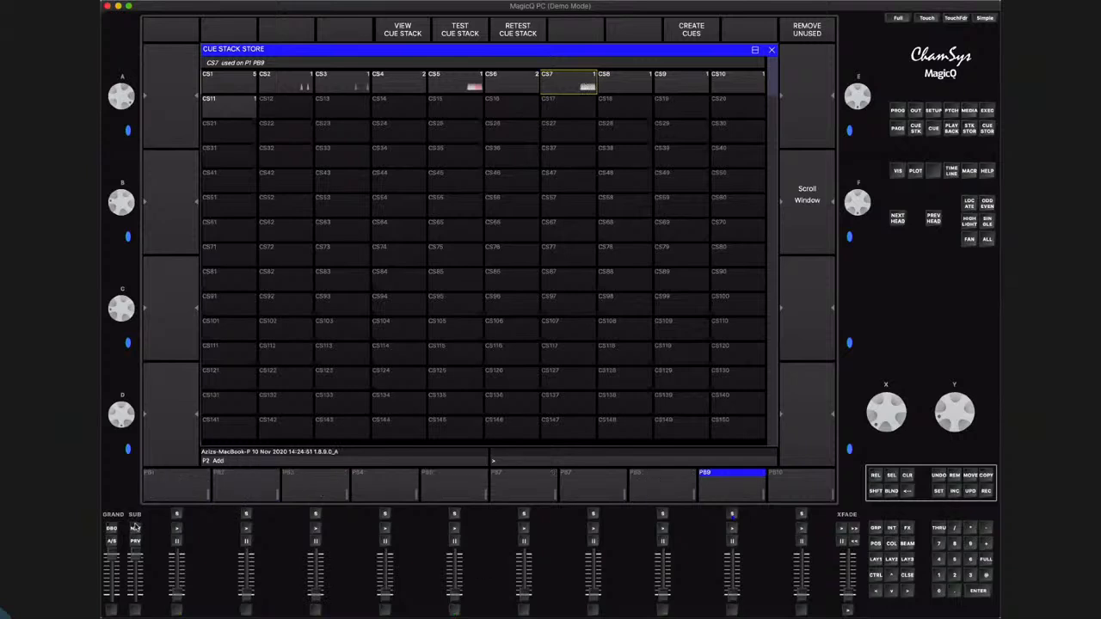
pyautogui.click(458, 80)
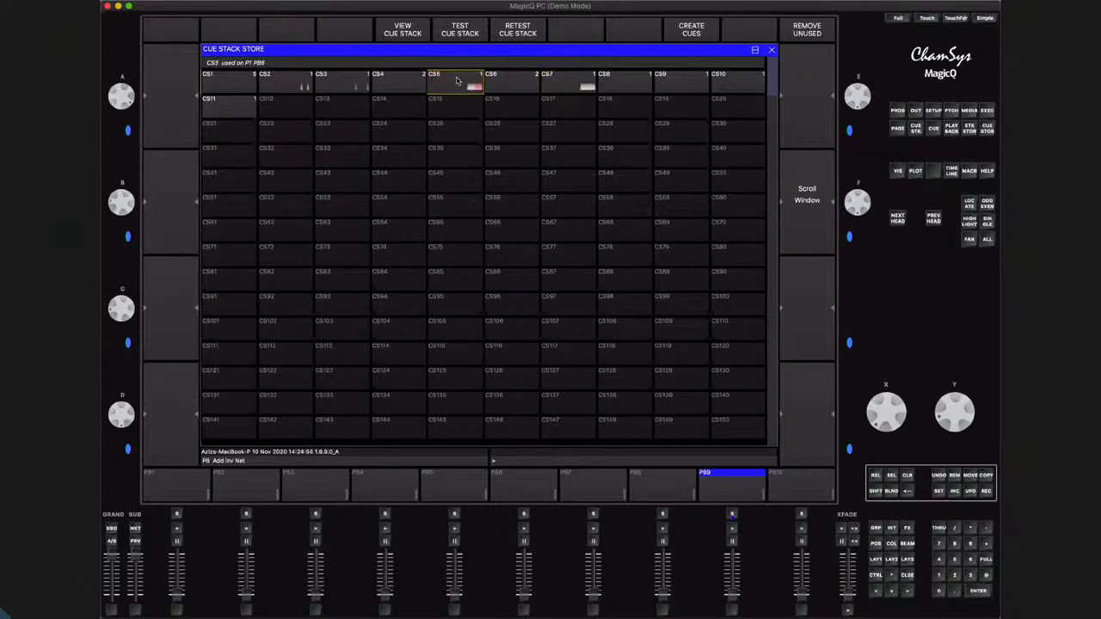
pyautogui.click(772, 50)
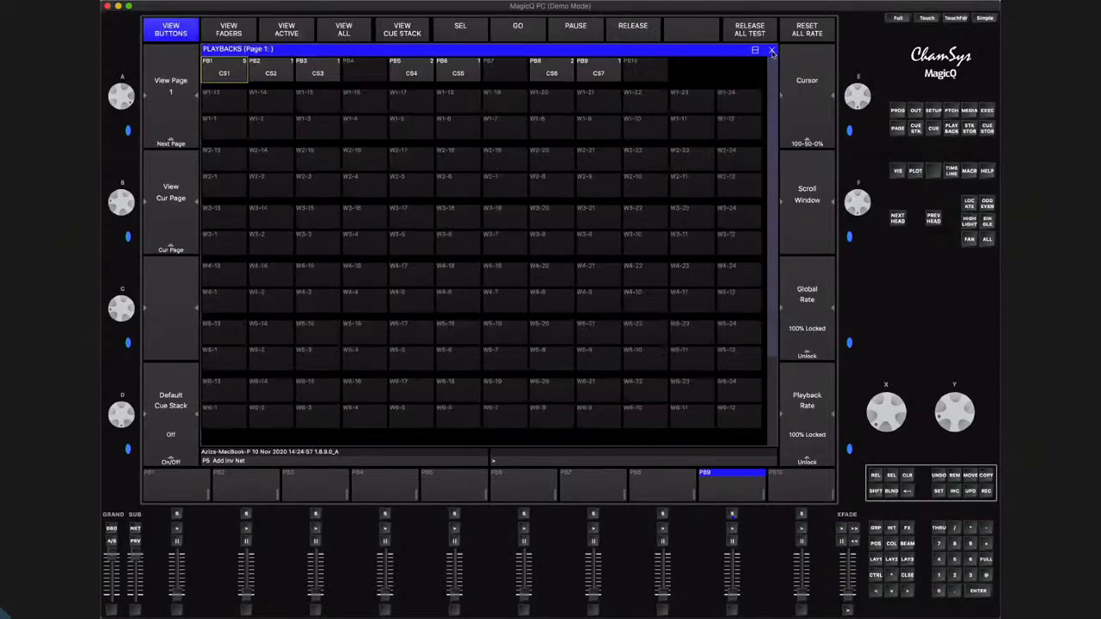
pyautogui.click(134, 542)
pyautogui.click(134, 542)
pyautogui.click(134, 542)
pyautogui.click(134, 542)
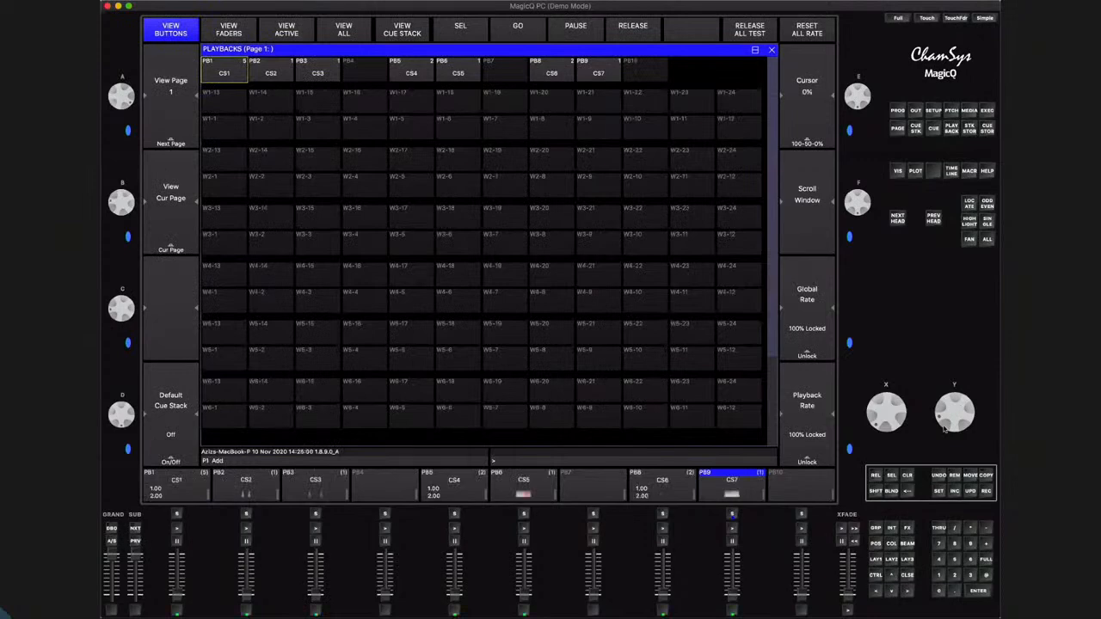
# Test the fourth fader on Execute page 2, returning it to zero, and briefly view page 2 in the Playbacks window
pyautogui.click(987, 110)
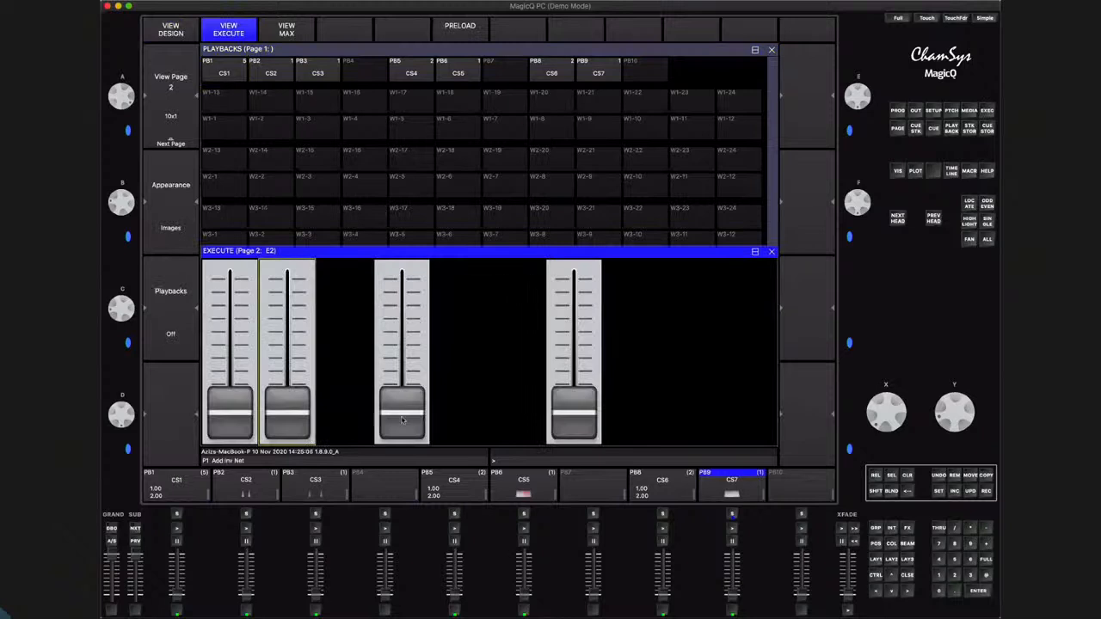
pyautogui.moveTo(401, 419); pyautogui.dragTo(405, 401)
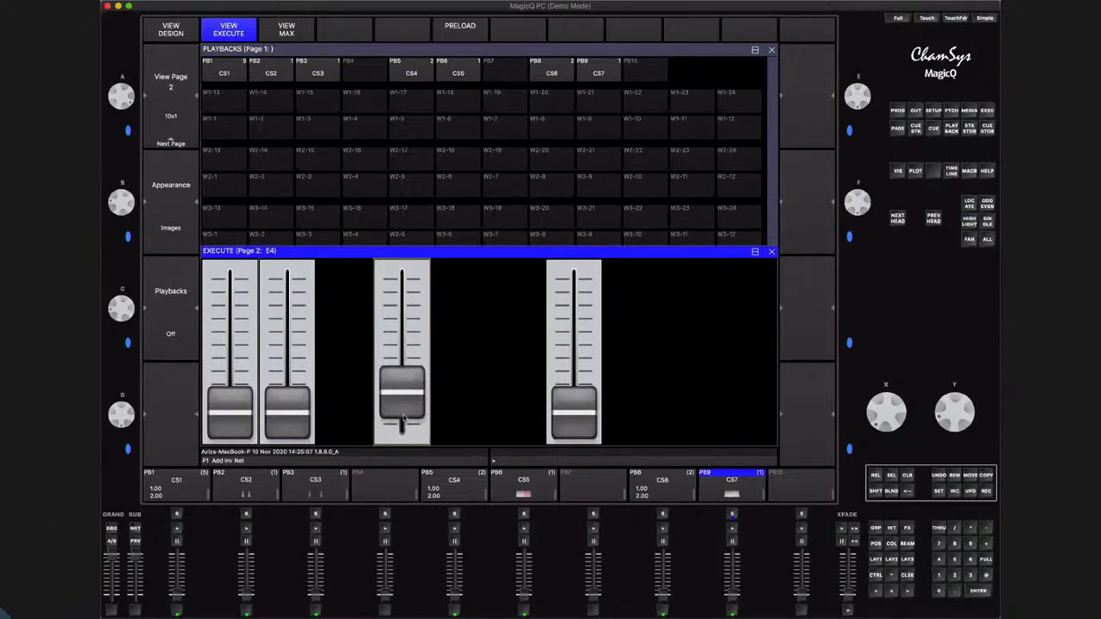
pyautogui.click(403, 437)
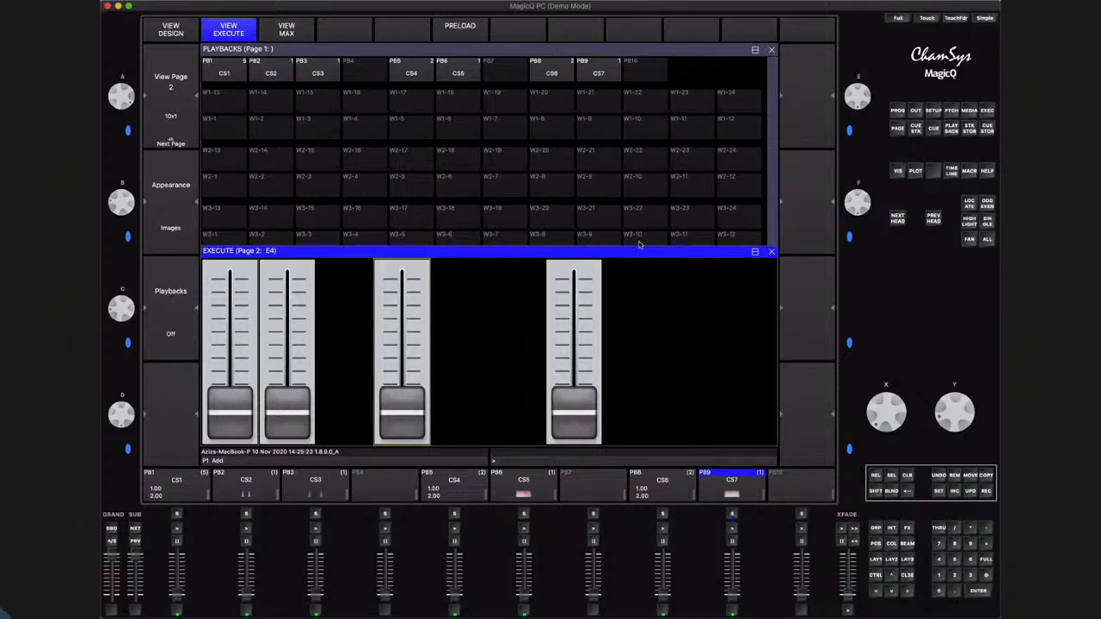
pyautogui.click(773, 251)
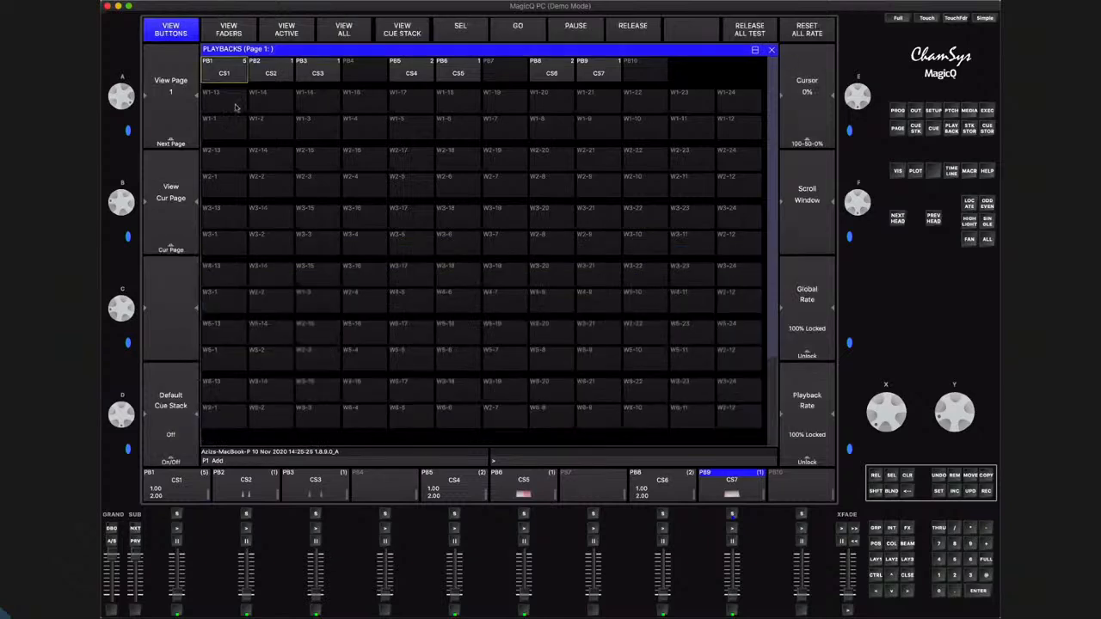
pyautogui.click(181, 129)
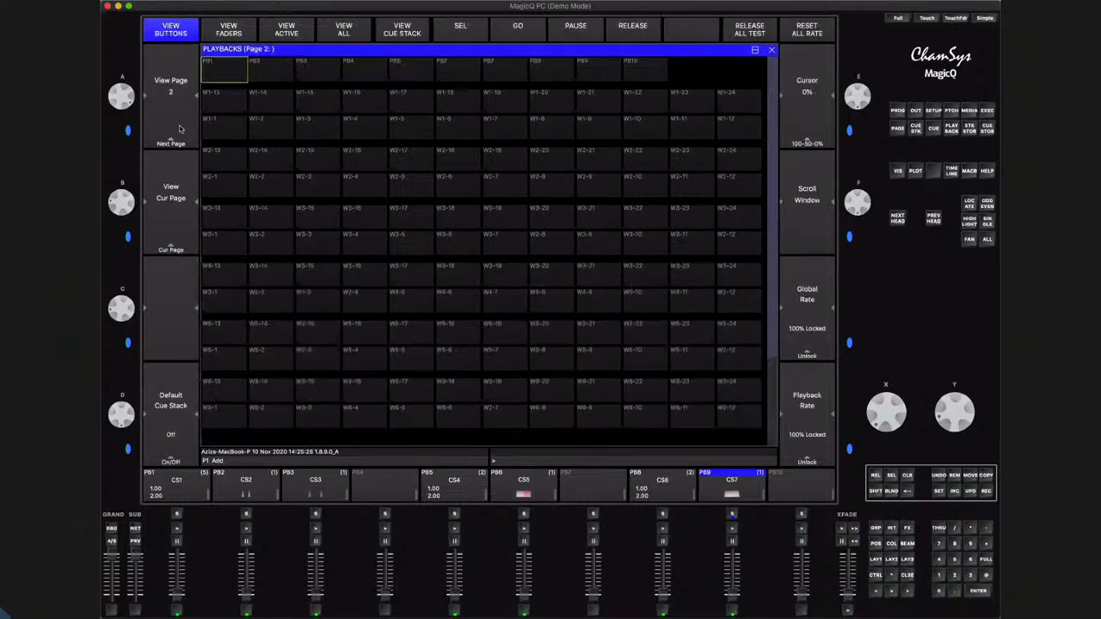
pyautogui.click(166, 59)
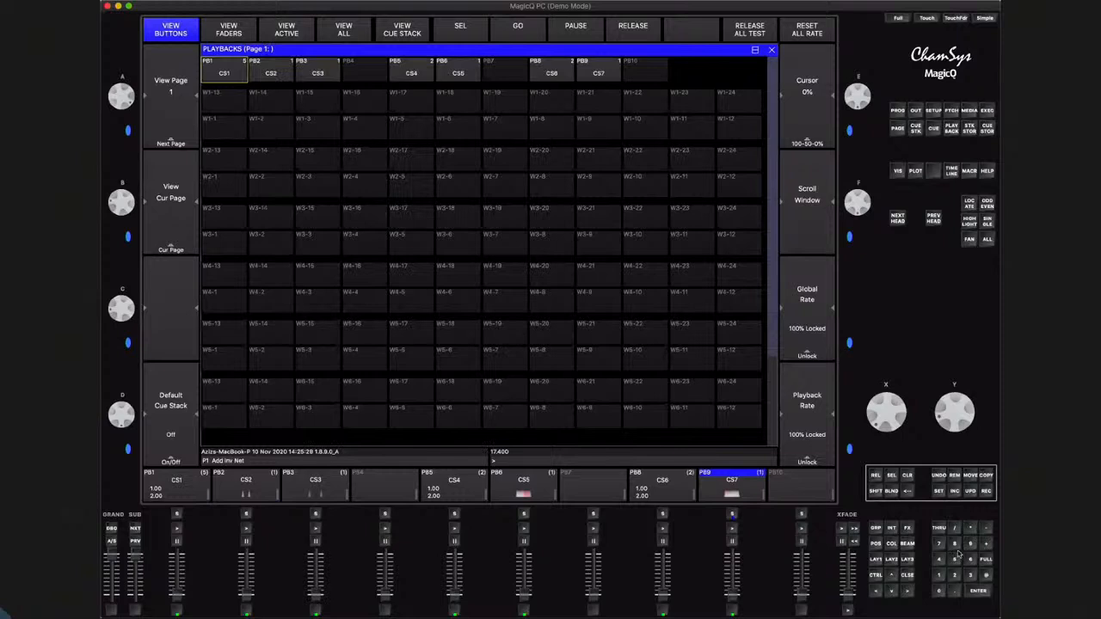
# Replace the Playbacks view with the Visualiser across the upper half of the screen, above the Colour and Group windows
pyautogui.click(910, 580)
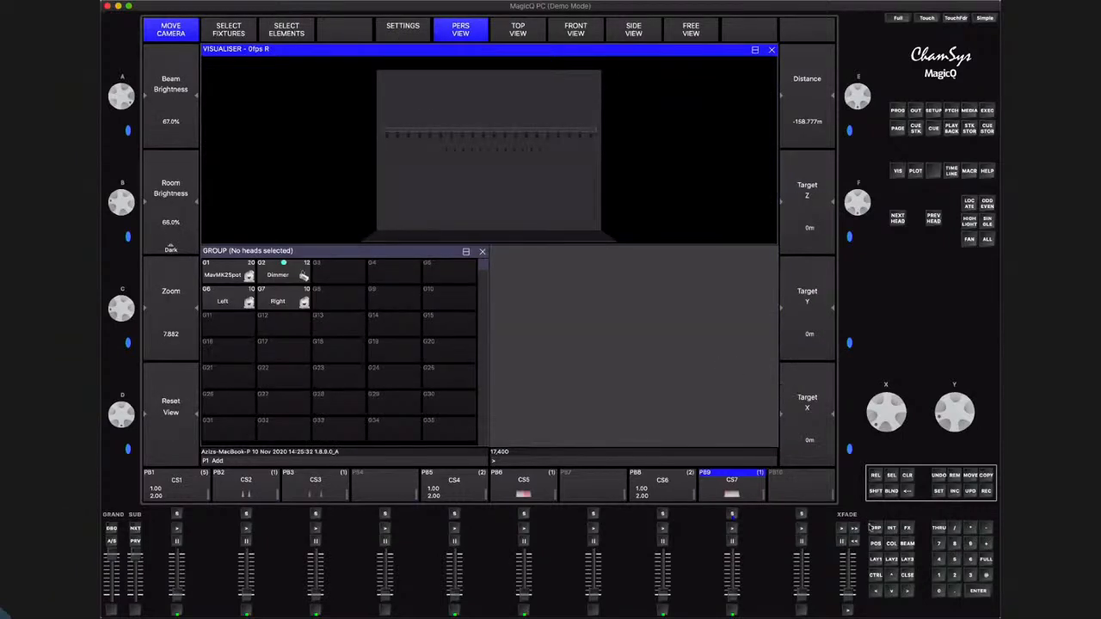
pyautogui.click(892, 546)
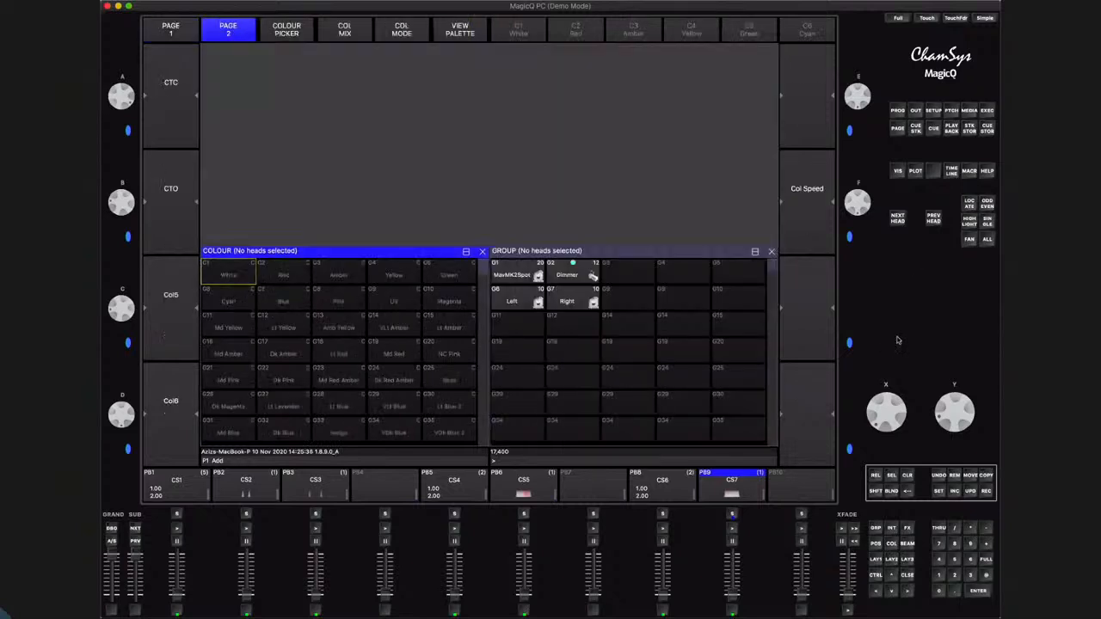
pyautogui.click(900, 177)
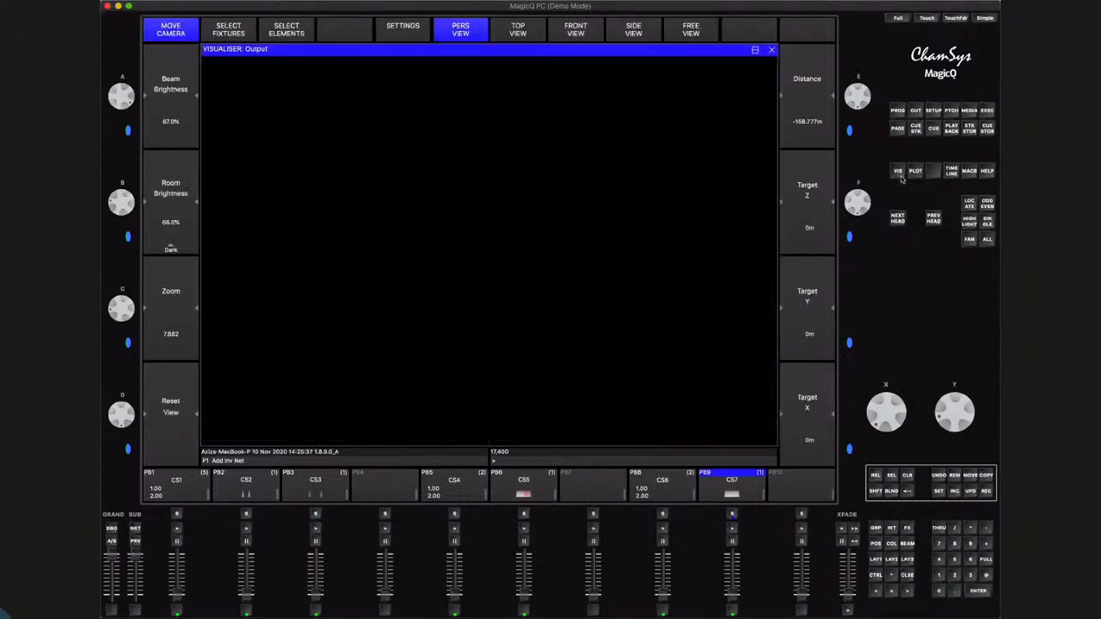
pyautogui.click(756, 51)
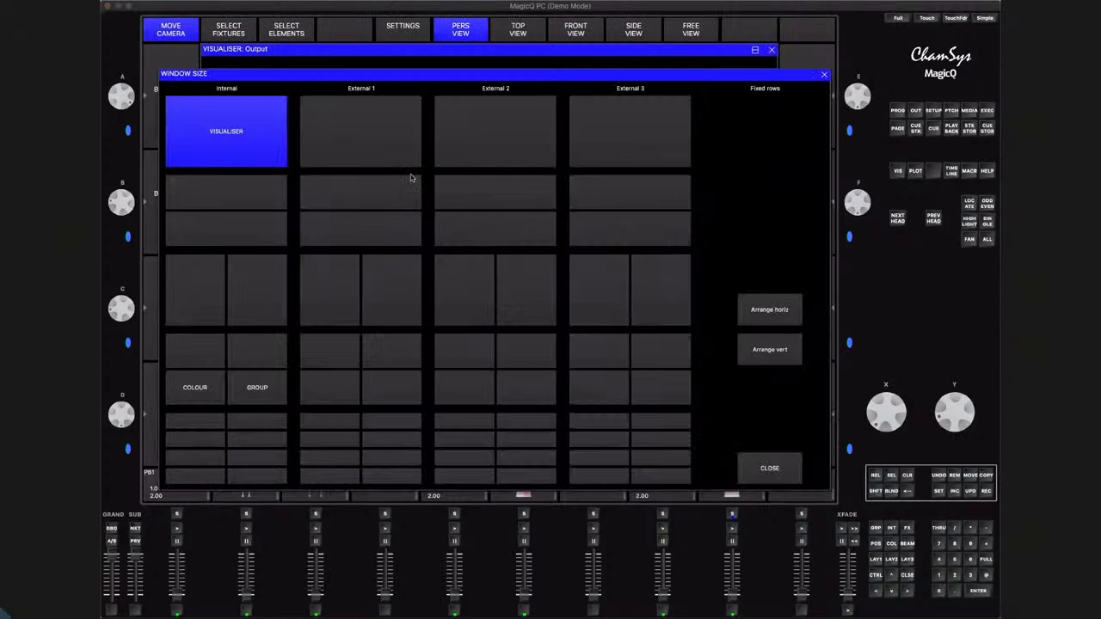
pyautogui.click(238, 201)
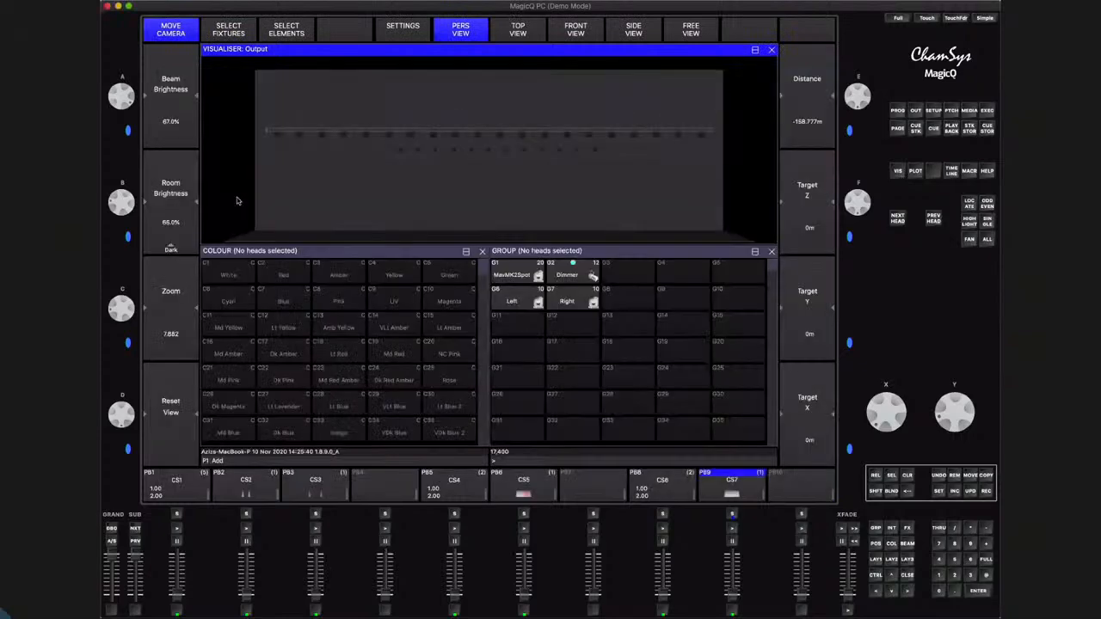